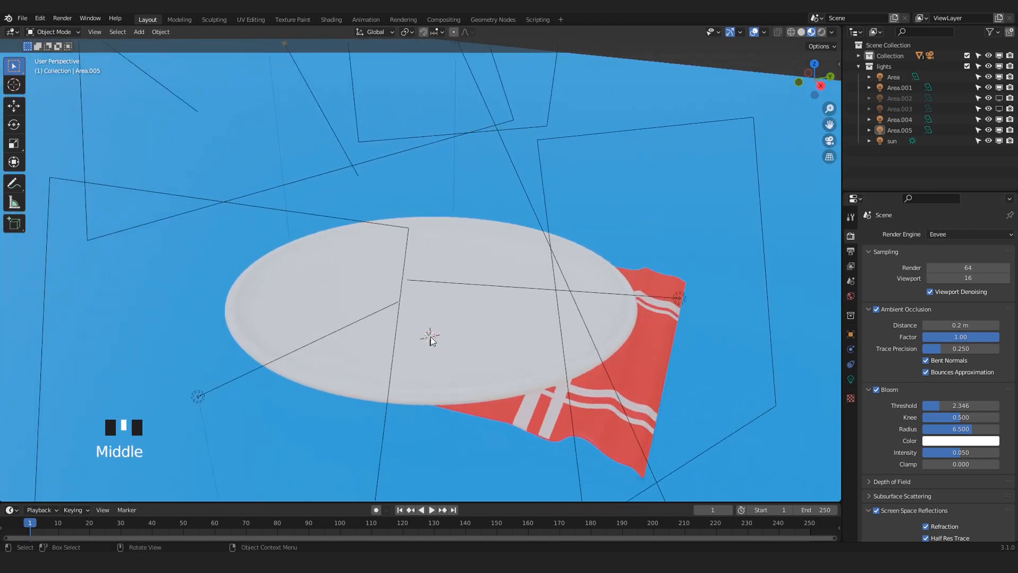
# Examine the composition of the plate and placemat from the camera view
pyautogui.press('KP_0')
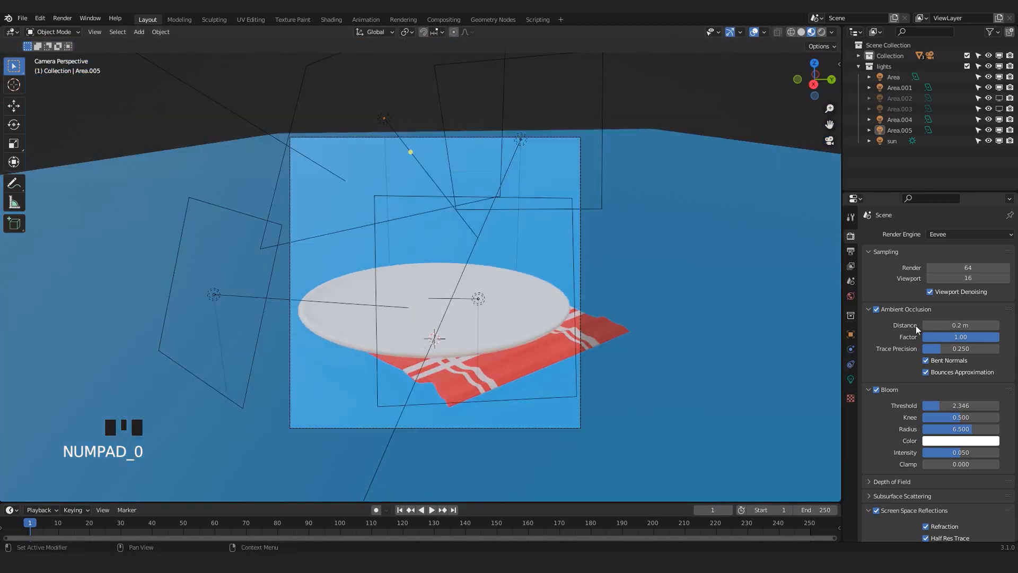
pyautogui.scroll(1, 406, 391)
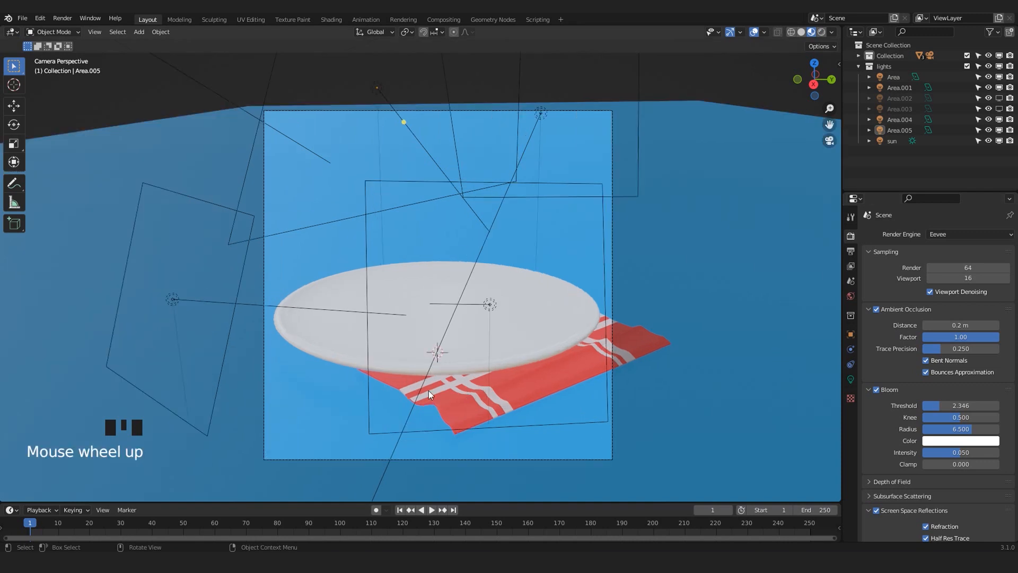
pyautogui.keyDown('shift'); pyautogui.moveTo(430, 387); pyautogui.dragTo(431, 362, button='middle'); pyautogui.keyUp('shift')
pyautogui.scroll(1, 454, 367)
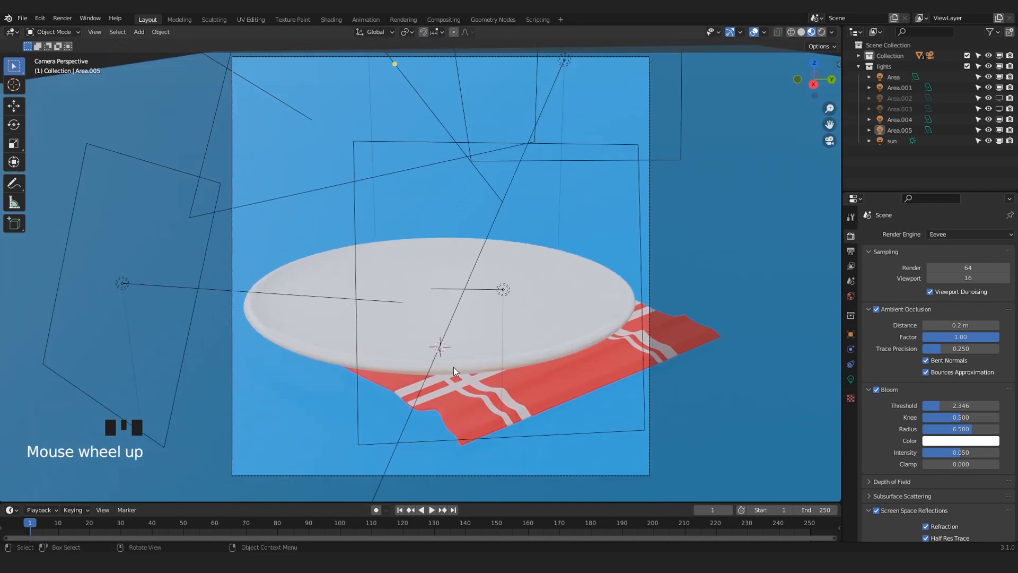
pyautogui.scroll(2, 467, 367)
pyautogui.scroll(-2, 513, 380)
pyautogui.keyDown('shift'); pyautogui.moveTo(506, 349); pyautogui.dragTo(436, 336, button='middle'); pyautogui.keyUp('shift')
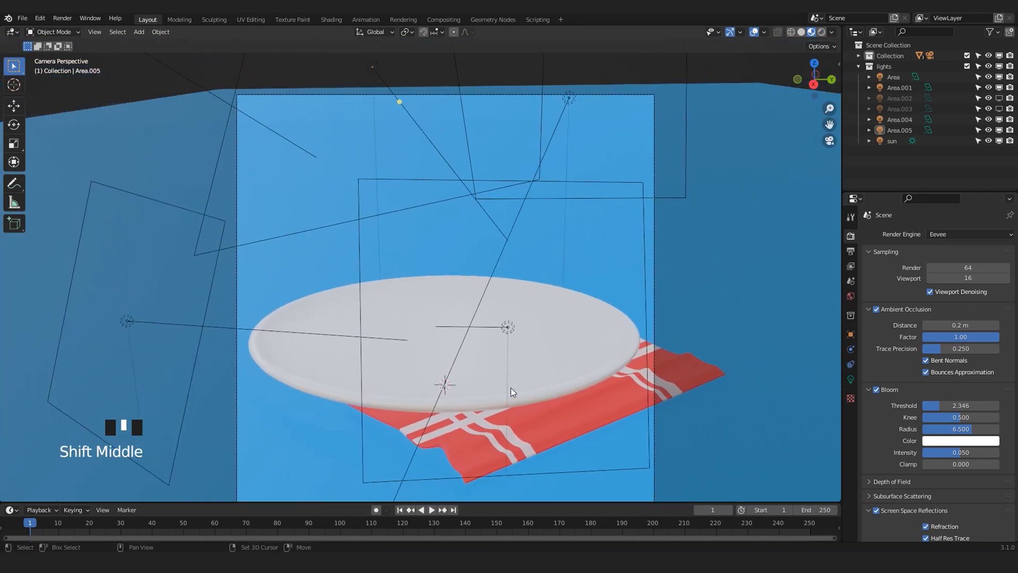
pyautogui.scroll(2, 436, 336)
# Select the plate and inspect its shape up close from several sides
pyautogui.click(487, 338)
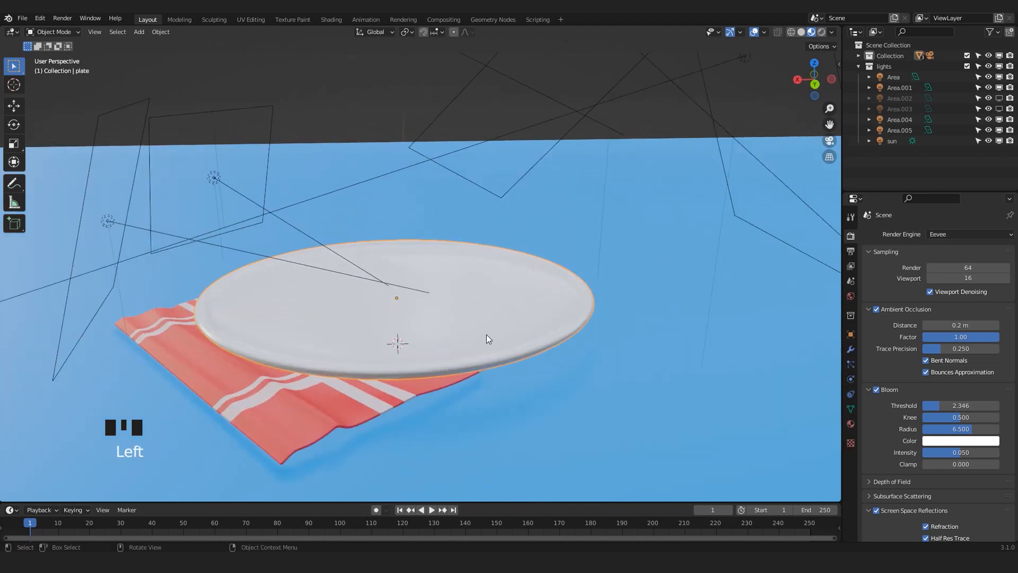
pyautogui.press('KP_Decimal')
pyautogui.scroll(3, 425, 330)
pyautogui.scroll(-4, 382, 316)
pyautogui.scroll(2, 382, 316)
pyautogui.moveTo(334, 277); pyautogui.dragTo(393, 282, button='middle')
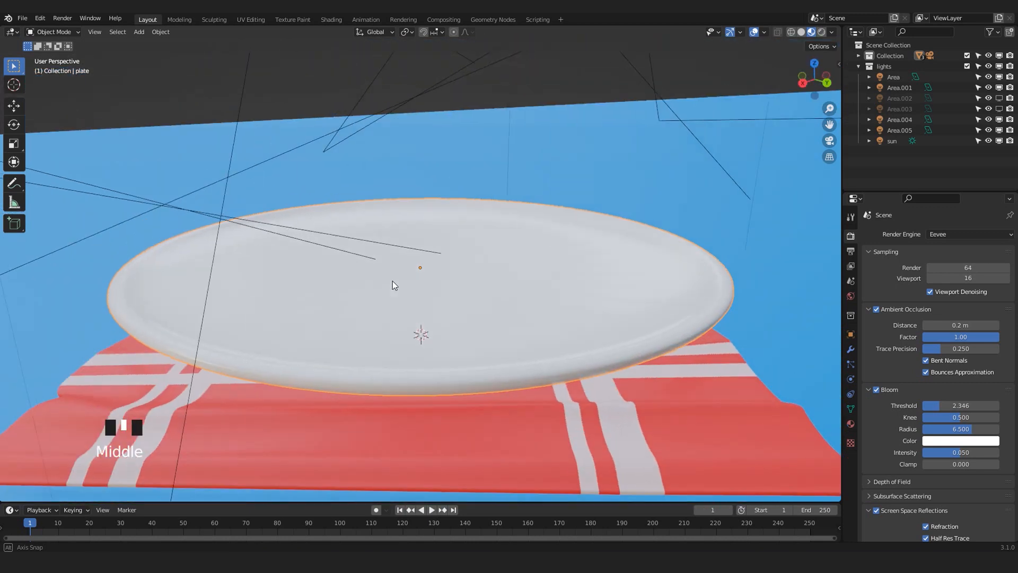
pyautogui.scroll(-2, 512, 287)
pyautogui.moveTo(511, 286); pyautogui.dragTo(602, 312, button='middle')
# Return to the camera view and inspect how the plate sits on the placemat within the frame
pyautogui.press('KP_0')
pyautogui.keyDown('shift'); pyautogui.moveTo(567, 377); pyautogui.dragTo(541, 329, button='middle'); pyautogui.keyUp('shift')
pyautogui.scroll(1, 551, 375)
pyautogui.keyDown('shift'); pyautogui.moveTo(550, 376); pyautogui.dragTo(548, 358, button='middle'); pyautogui.keyUp('shift')
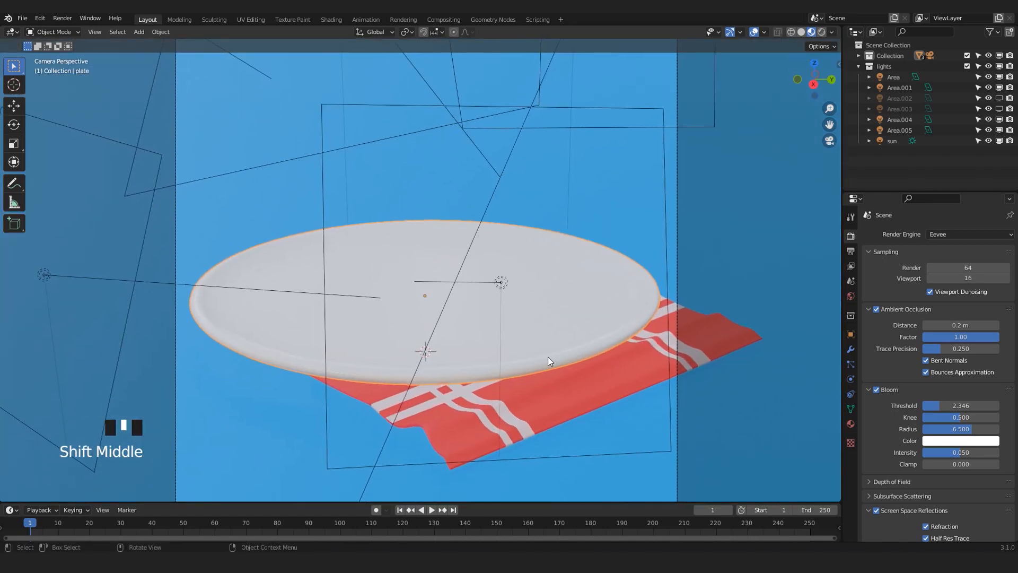
pyautogui.scroll(2, 549, 358)
pyautogui.scroll(-1, 564, 342)
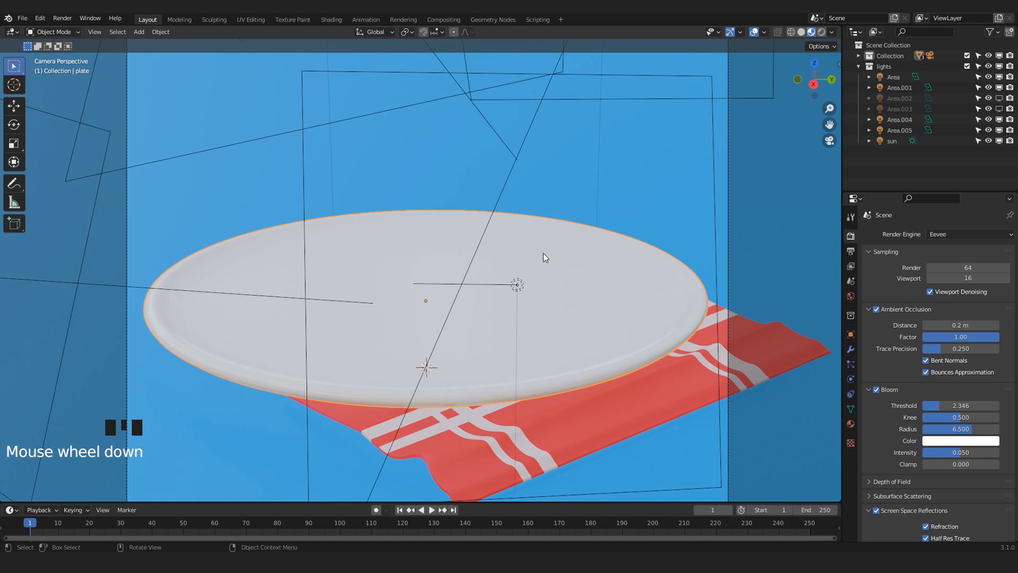
pyautogui.keyDown('shift'); pyautogui.moveTo(515, 341); pyautogui.dragTo(412, 275, button='middle'); pyautogui.keyUp('shift')
pyautogui.scroll(1, 393, 325)
pyautogui.scroll(-4, 393, 326)
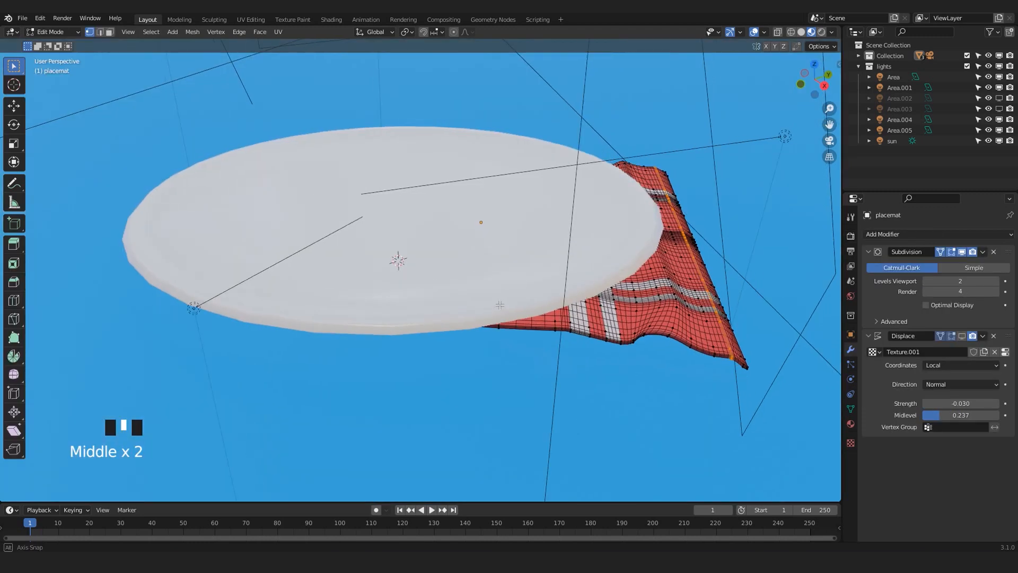
# Leave mesh editing on the placemat and move it slightly downward along the Z axis with the Move tool
pyautogui.press('Tab')
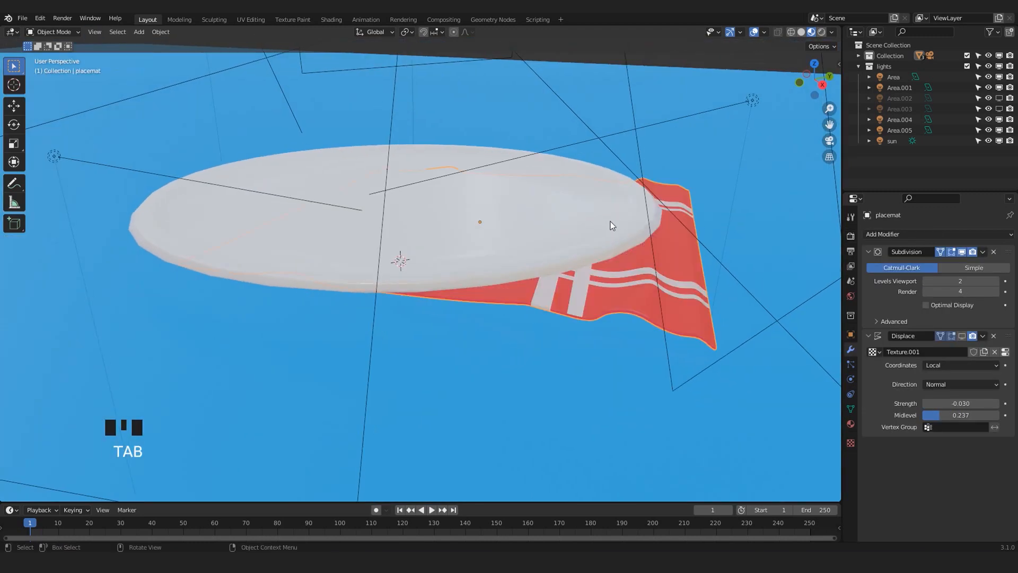
pyautogui.click(14, 106)
pyautogui.moveTo(565, 248); pyautogui.dragTo(491, 192, button='middle')
pyautogui.click(476, 173)
pyautogui.moveTo(476, 173)
pyautogui.mouseDown()
pyautogui.moveTo(476, 188)
pyautogui.moveTo(478, 179)
pyautogui.mouseUp()
pyautogui.scroll(-2, 486, 202)
pyautogui.moveTo(493, 211); pyautogui.dragTo(528, 304, button='middle')
pyautogui.scroll(2, 499, 250)
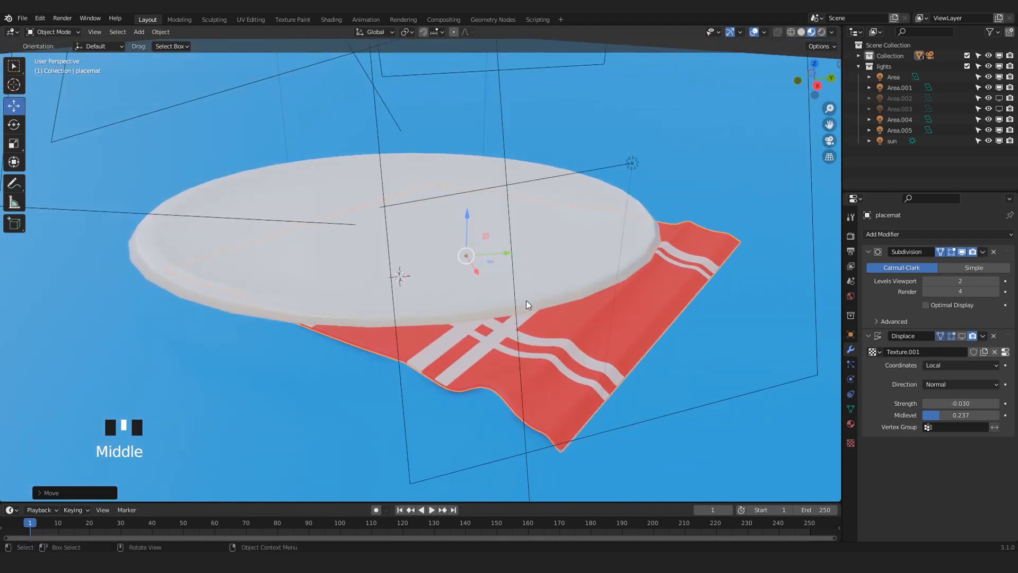
# Check the lowered placemat under the plate from the camera view and from the side
pyautogui.press('KP_0')
pyautogui.scroll(3, 405, 323)
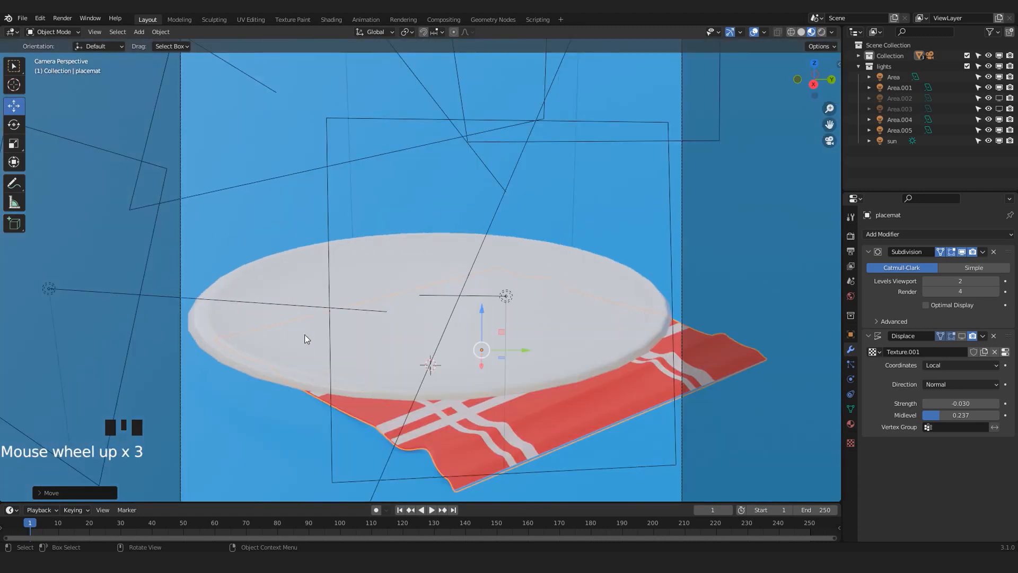
pyautogui.scroll(-1, 511, 291)
pyautogui.moveTo(510, 291); pyautogui.dragTo(443, 286, button='middle')
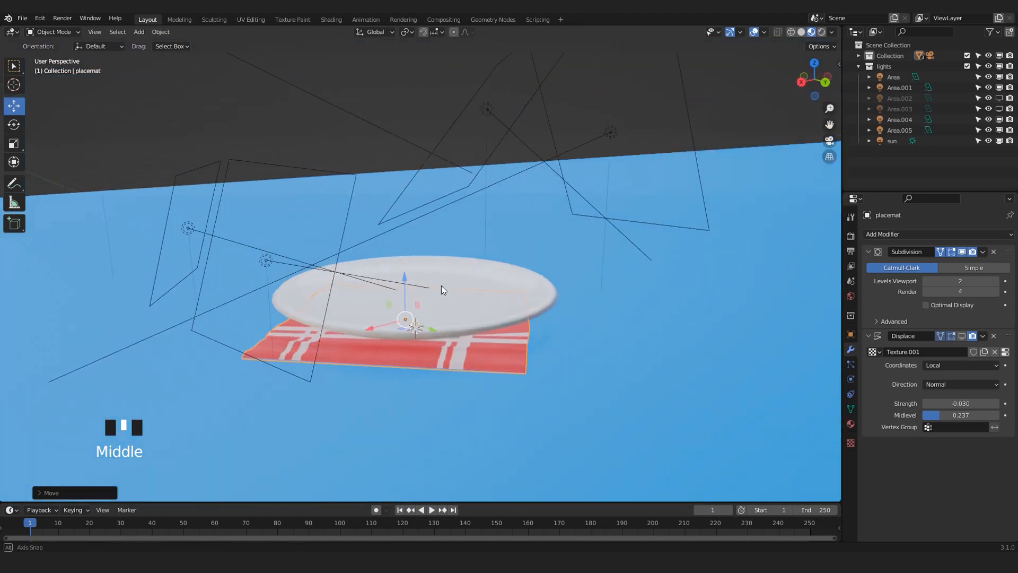
pyautogui.scroll(3, 418, 323)
pyautogui.scroll(-3, 554, 146)
pyautogui.keyDown('shift'); pyautogui.moveTo(554, 145); pyautogui.dragTo(635, 195, button='middle'); pyautogui.keyUp('shift')
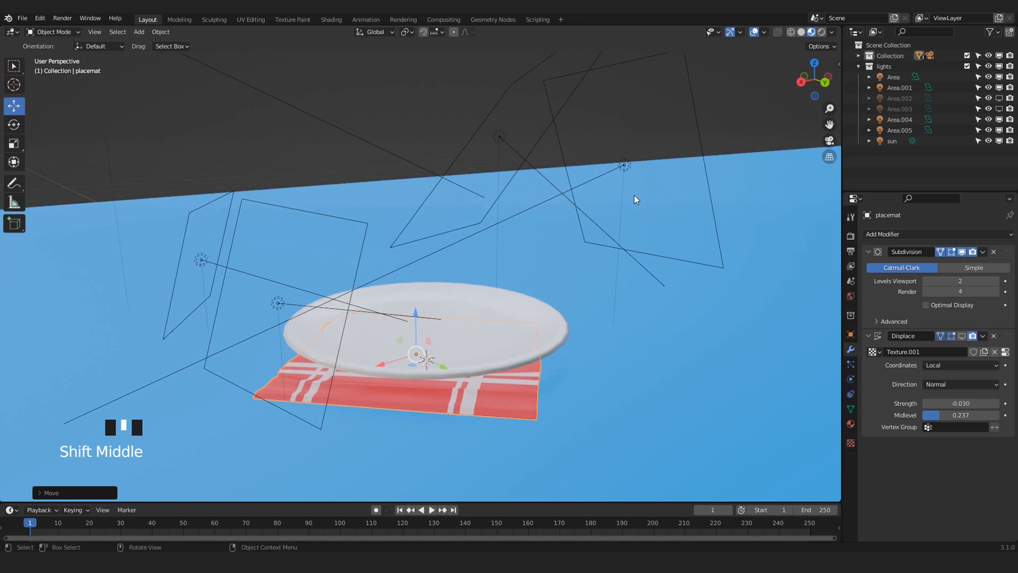
# Select the light named Area behind the plate and show its light properties
pyautogui.click(625, 165)
pyautogui.click(851, 379)
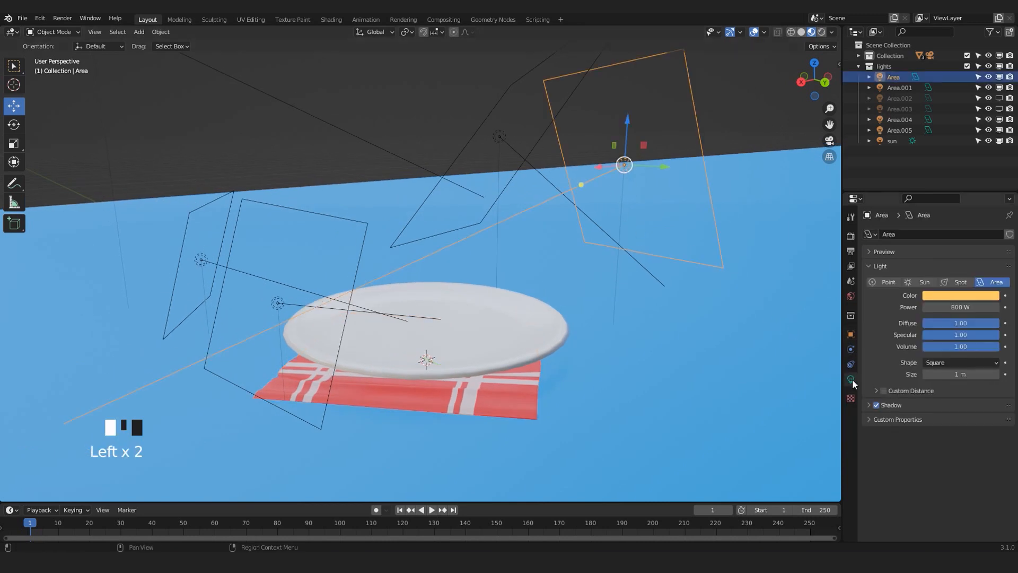
pyautogui.scroll(-3, 495, 196)
pyautogui.moveTo(495, 197); pyautogui.dragTo(464, 215, button='middle')
pyautogui.scroll(2, 466, 324)
# Undo the light selection and the downward move of the placemat
pyautogui.hotkey('ctrl', 'z')
pyautogui.hotkey('ctrl', 'z')
pyautogui.hotkey('ctrl', 'z')
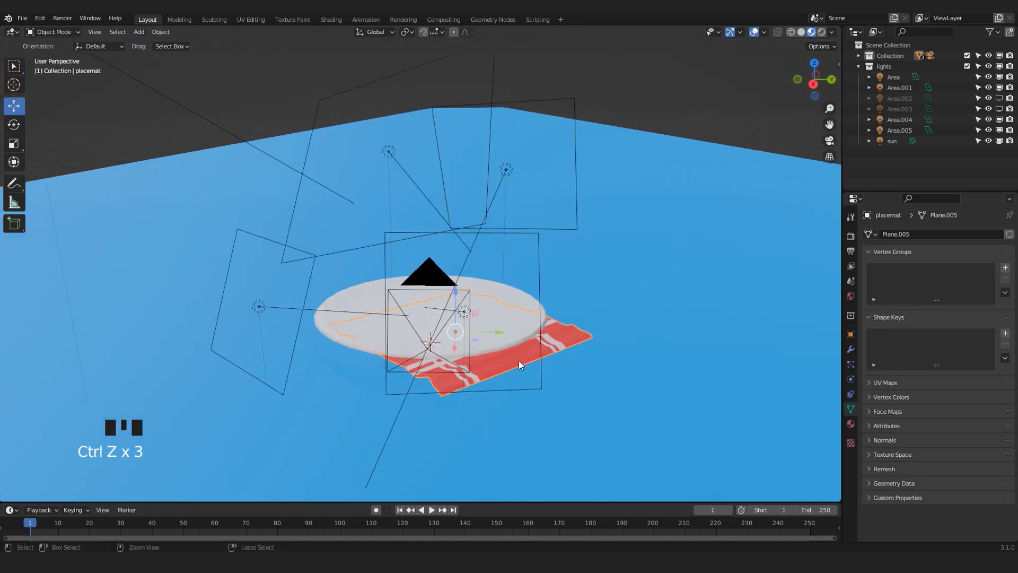
# Select the sun light and review its strength and angle settings
pyautogui.moveTo(600, 209); pyautogui.dragTo(555, 148, button='middle')
pyautogui.scroll(-2, 554, 148)
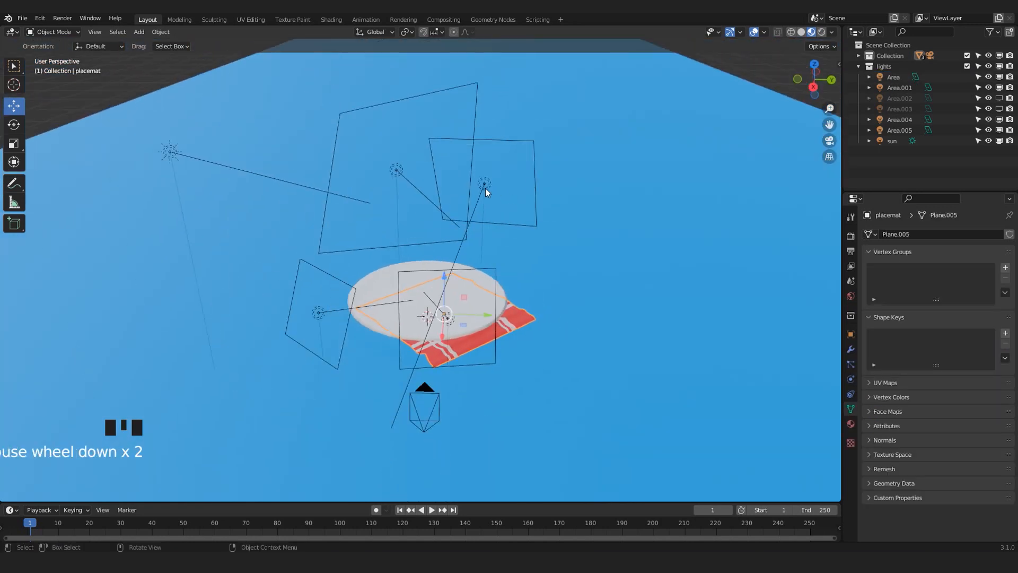
pyautogui.moveTo(486, 187); pyautogui.dragTo(460, 262, button='middle')
pyautogui.scroll(2, 419, 250)
pyautogui.scroll(-2, 416, 250)
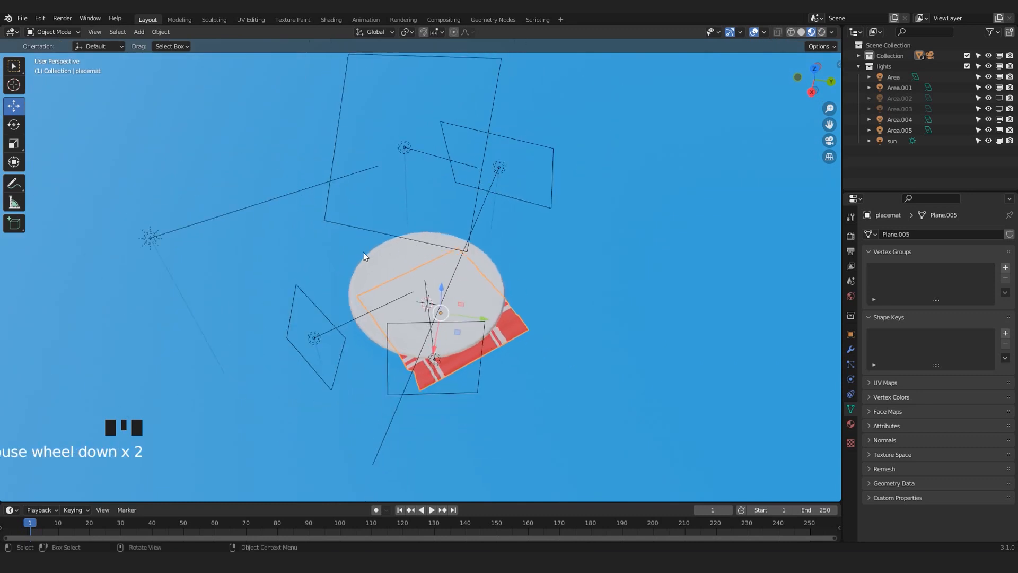
pyautogui.click(150, 238)
pyautogui.moveTo(271, 259); pyautogui.dragTo(340, 212, button='middle')
pyautogui.scroll(2, 340, 215)
pyautogui.scroll(-2, 339, 214)
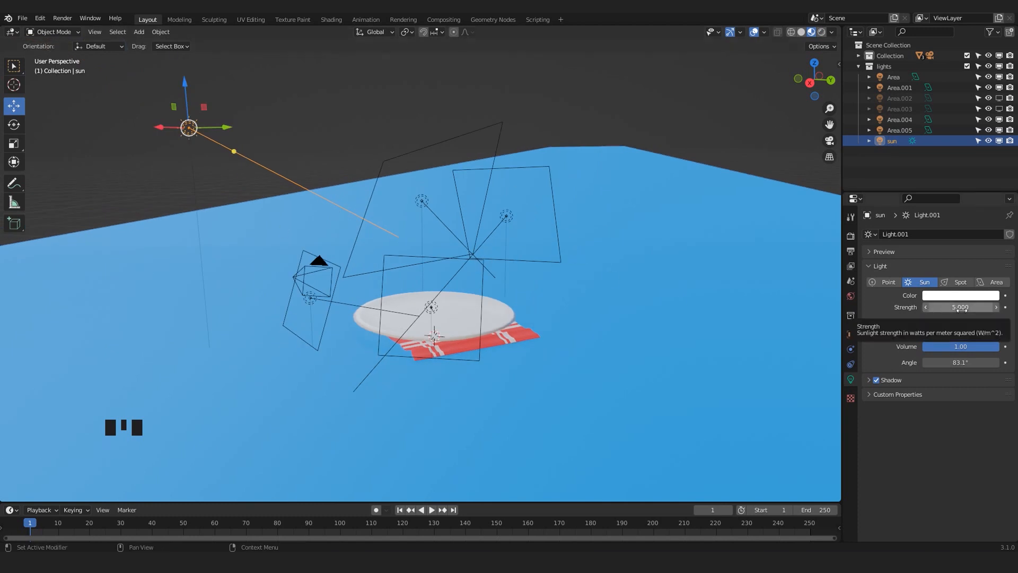
# Examine the sun's position relative to the plate and camera, ending in the top orthographic view
pyautogui.scroll(1, 451, 320)
pyautogui.moveTo(452, 321); pyautogui.dragTo(460, 354, button='middle')
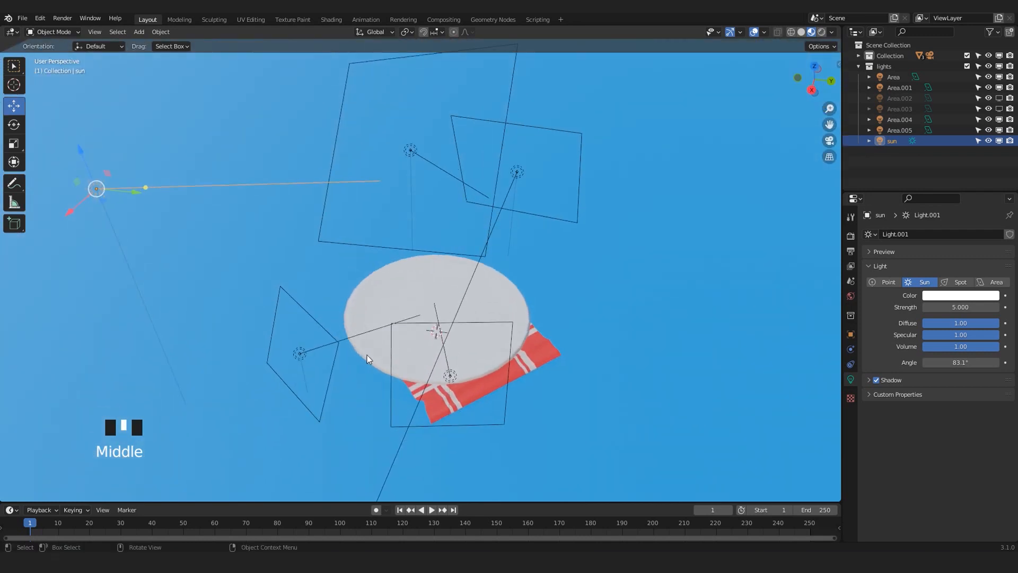
pyautogui.scroll(-4, 377, 332)
pyautogui.scroll(2, 391, 325)
pyautogui.press('KP_7')
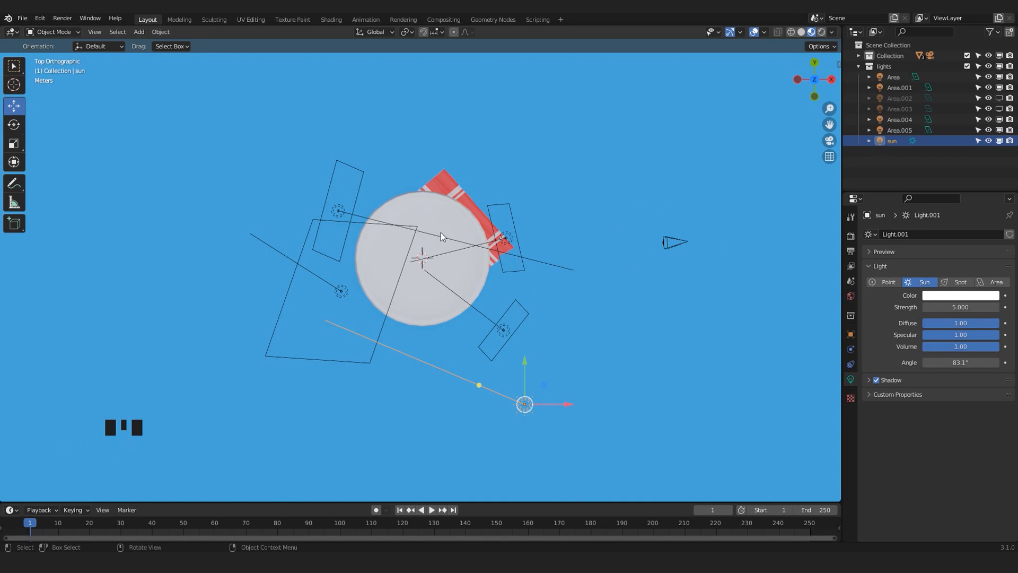
# Show the power and hex colour of the area lights Area.004 and Area.001 on the plate's camera-facing side
pyautogui.click(506, 234)
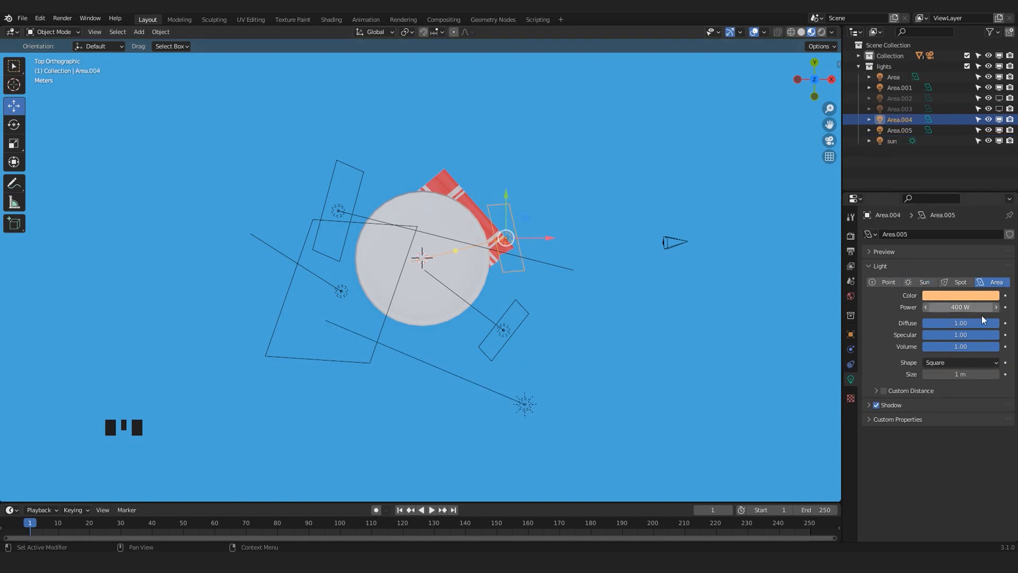
pyautogui.click(944, 294)
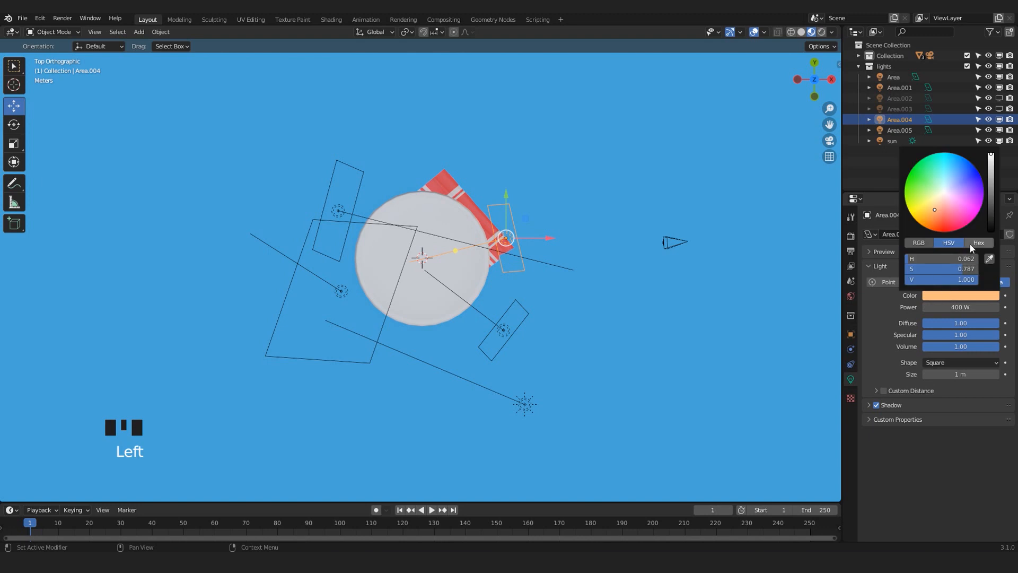
pyautogui.click(980, 243)
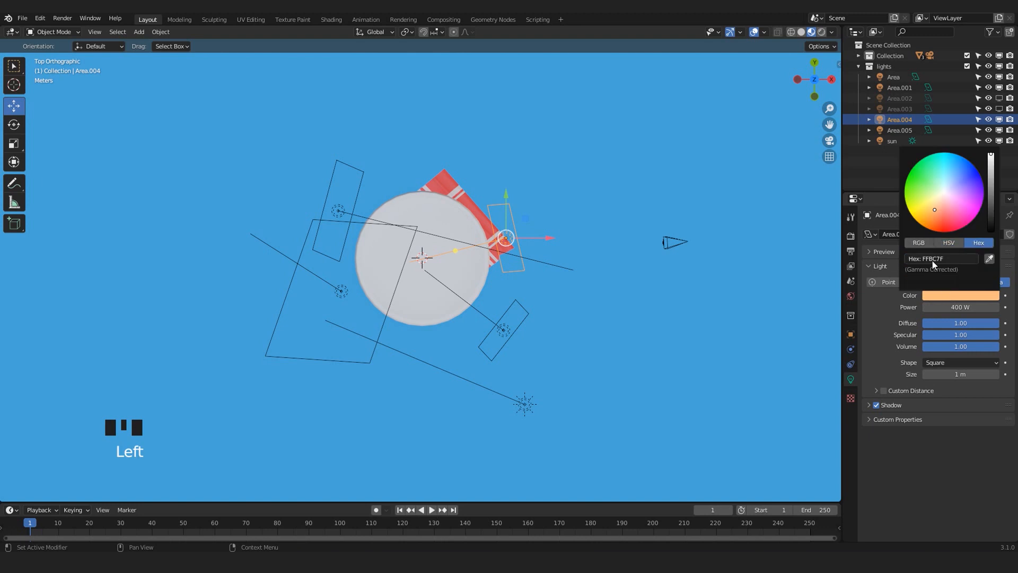
pyautogui.click(507, 324)
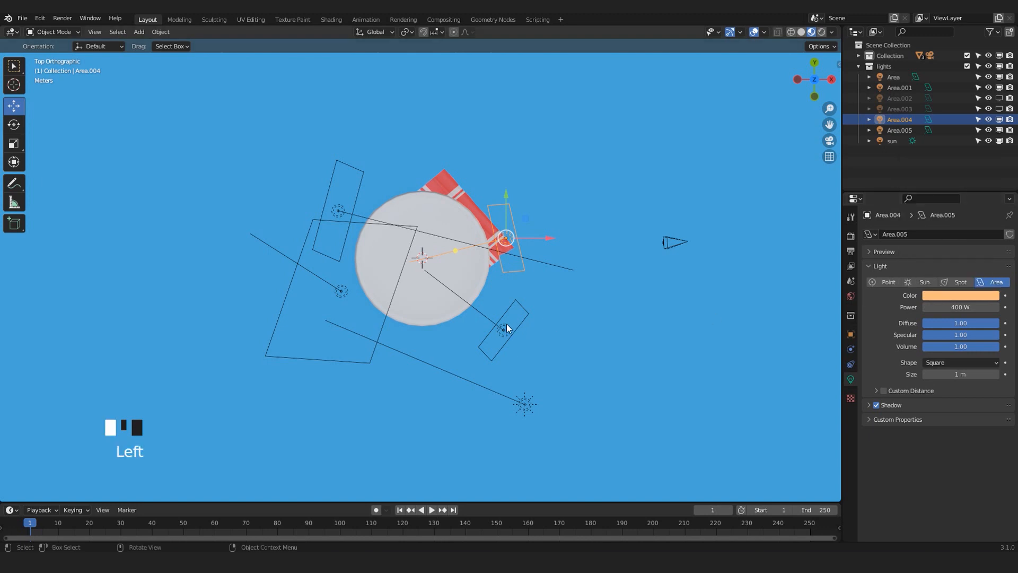
pyautogui.click(944, 298)
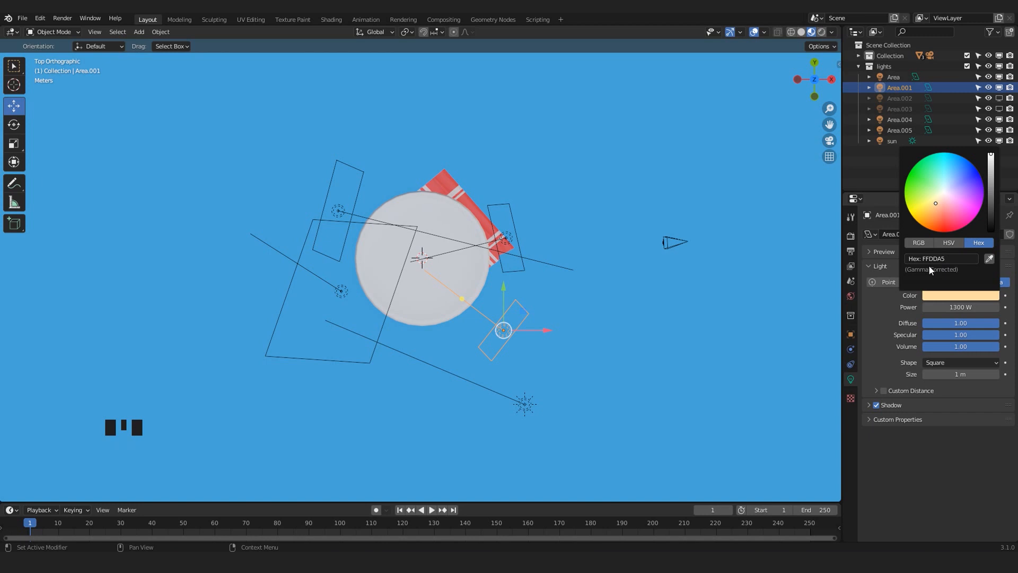
# Select the light named Area behind the plate and show its power and hex colour
pyautogui.moveTo(564, 364); pyautogui.dragTo(450, 208, button='middle')
pyautogui.scroll(2, 501, 190)
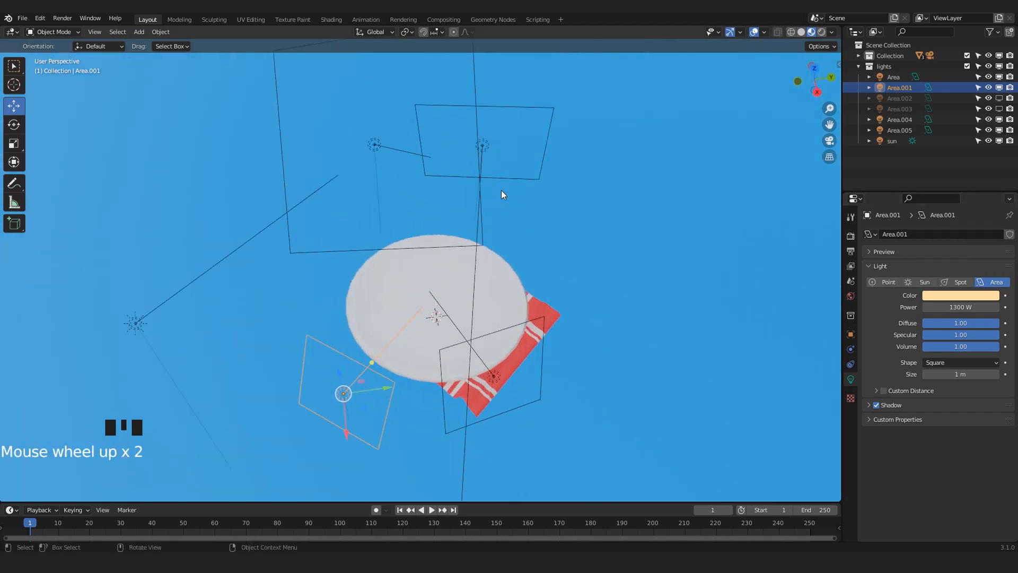
pyautogui.click(487, 143)
pyautogui.moveTo(543, 225)
pyautogui.mouseDown(button='middle')
pyautogui.moveTo(519, 260)
pyautogui.moveTo(465, 218)
pyautogui.moveTo(477, 197)
pyautogui.moveTo(516, 192)
pyautogui.moveTo(533, 217)
pyautogui.moveTo(490, 243)
pyautogui.moveTo(510, 256)
pyautogui.moveTo(500, 244)
pyautogui.moveTo(549, 223)
pyautogui.mouseUp(button='middle')
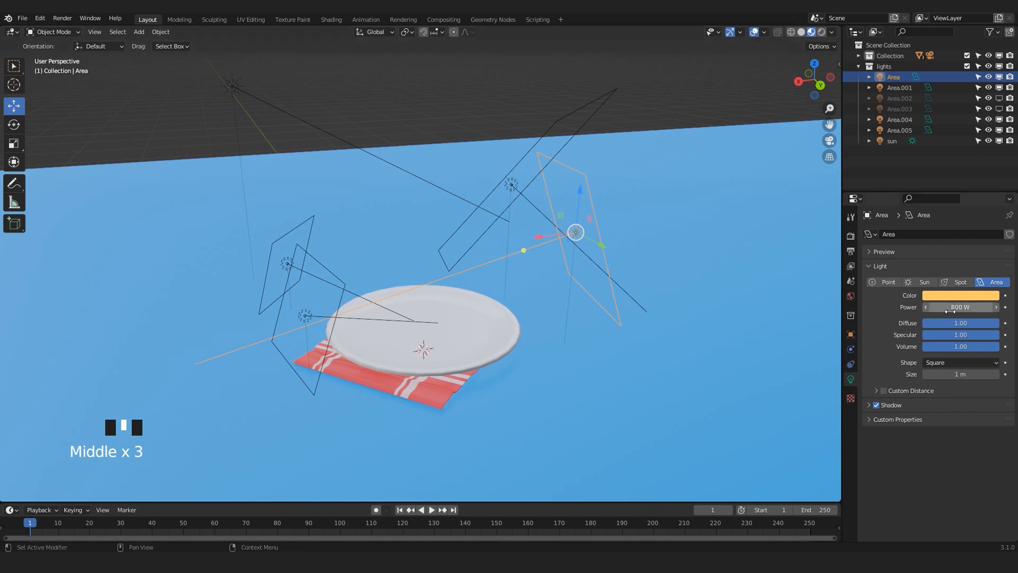
pyautogui.click(937, 294)
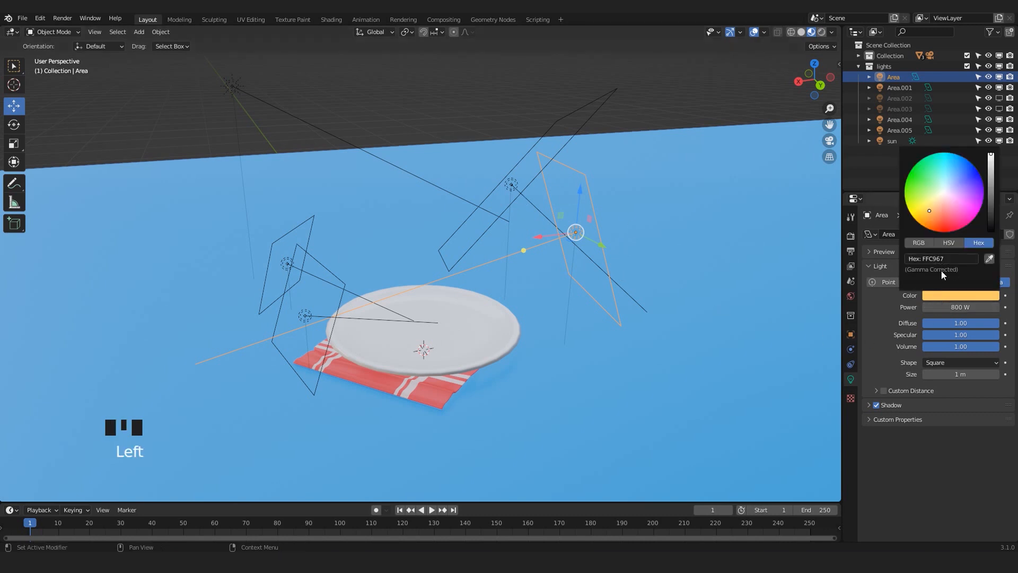
# Select the large area light Area.005 above the plate and review its settings and placement
pyautogui.moveTo(394, 297); pyautogui.dragTo(406, 282, button='middle')
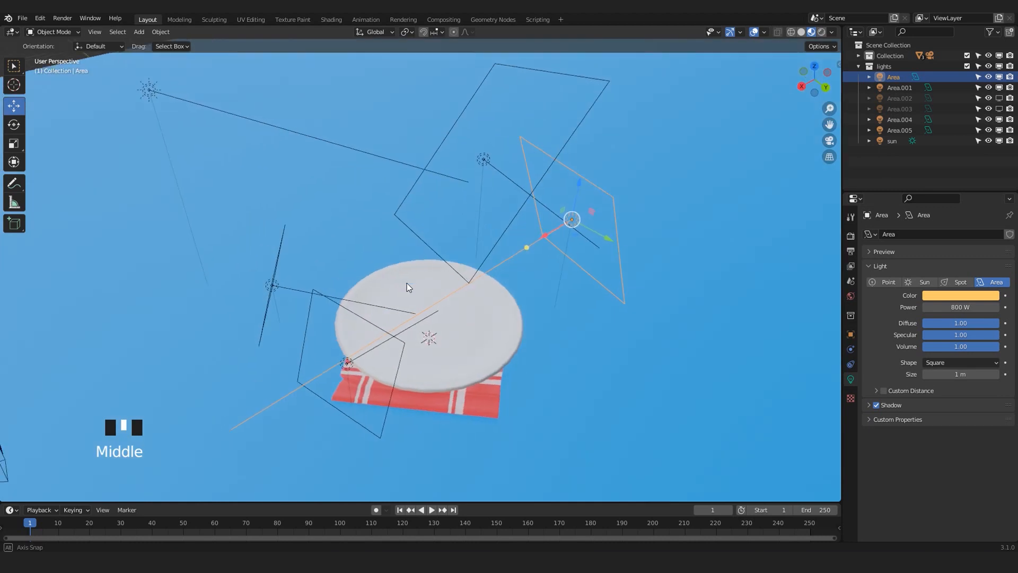
pyautogui.click(486, 161)
pyautogui.scroll(-2, 486, 161)
pyautogui.keyDown('shift'); pyautogui.moveTo(518, 254); pyautogui.dragTo(584, 298, button='middle'); pyautogui.keyUp('shift')
pyautogui.moveTo(484, 188); pyautogui.dragTo(409, 278, button='middle')
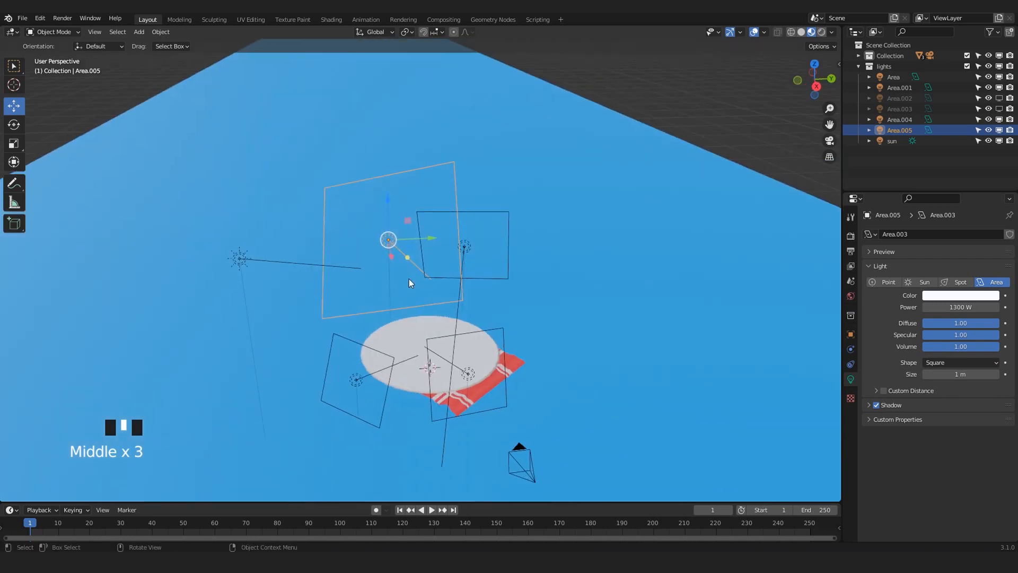
# Display the scene with rendered viewport shading from the camera view and check the lighting on the plate
pyautogui.press('KP_0')
pyautogui.keyDown('shift'); pyautogui.moveTo(480, 274); pyautogui.dragTo(489, 288, button='middle'); pyautogui.keyUp('shift')
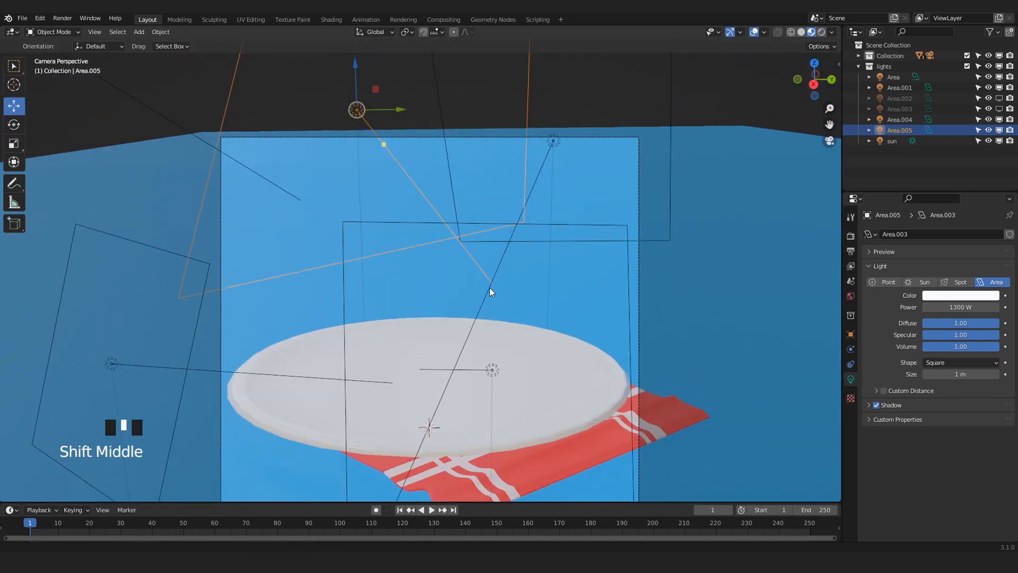
pyautogui.scroll(-2, 489, 287)
pyautogui.click(821, 32)
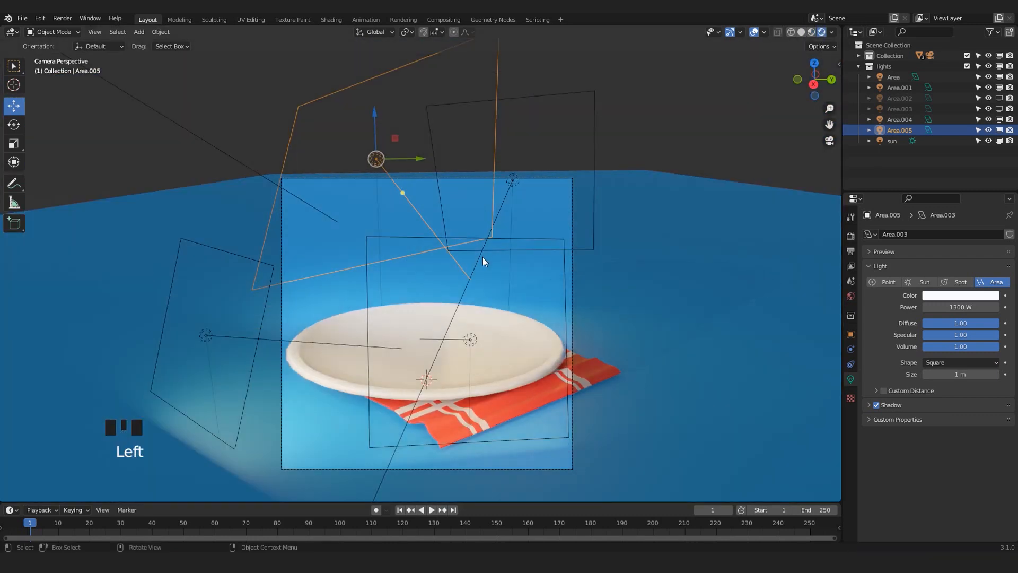
pyautogui.keyDown('shift'); pyautogui.moveTo(483, 256); pyautogui.dragTo(480, 246, button='middle'); pyautogui.keyUp('shift')
pyautogui.scroll(2, 411, 249)
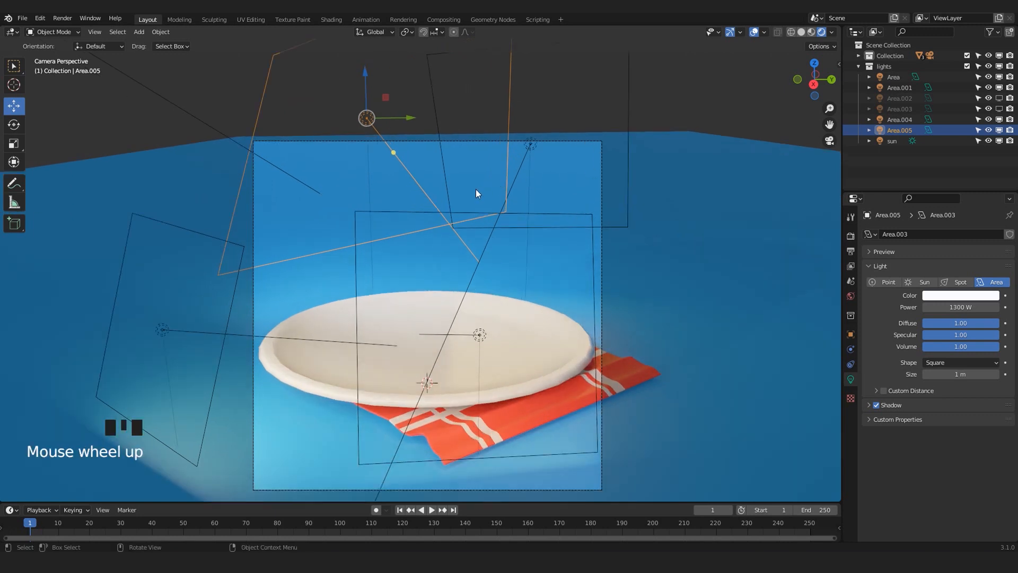
pyautogui.scroll(2, 476, 193)
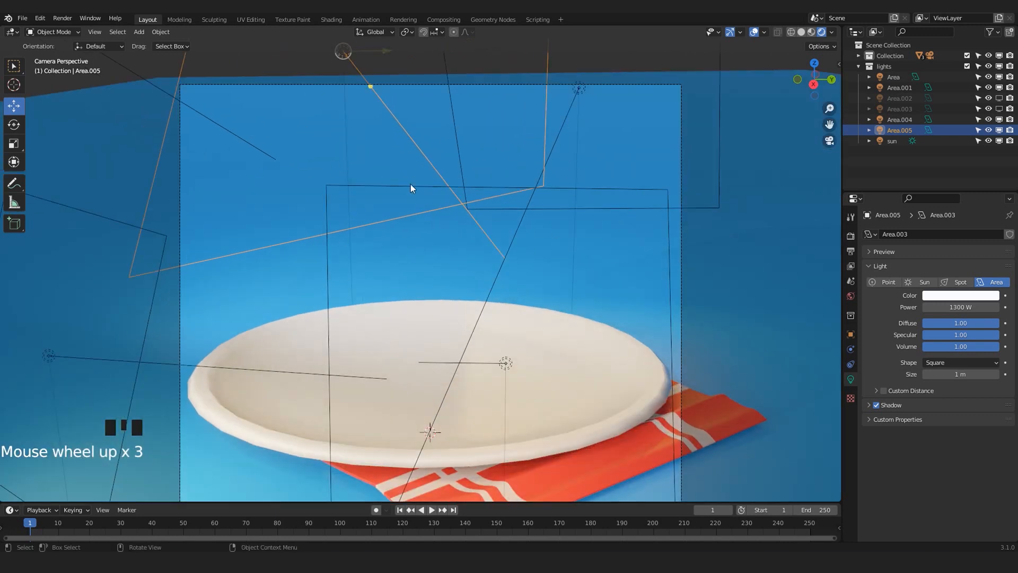
# Hide the area light Area.005 to compare the plate's lighting without it, and undo the hiding
pyautogui.scroll(-1, 471, 204)
pyautogui.keyDown('shift'); pyautogui.moveTo(509, 257); pyautogui.dragTo(506, 220, button='middle'); pyautogui.keyUp('shift')
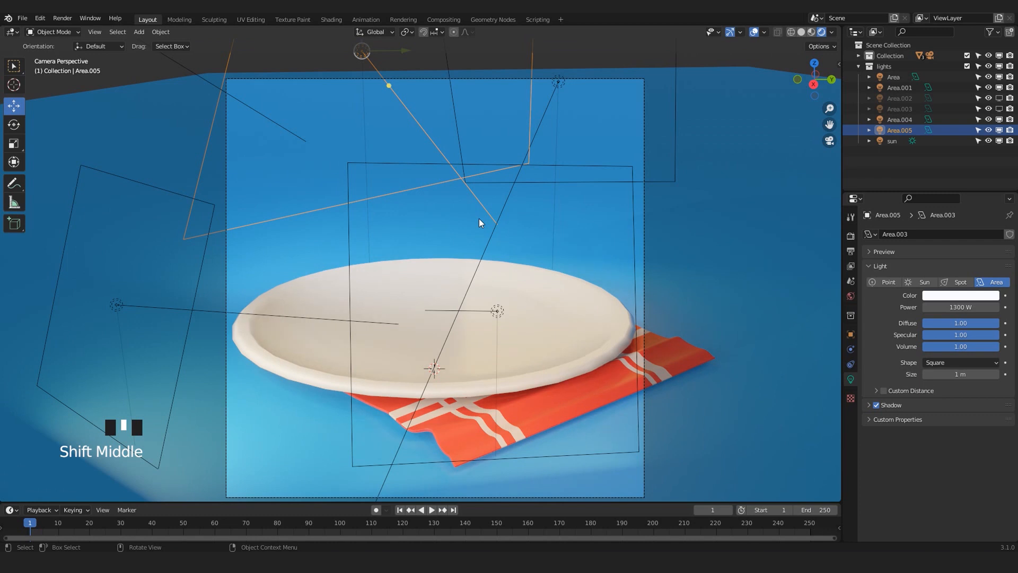
pyautogui.press('h')
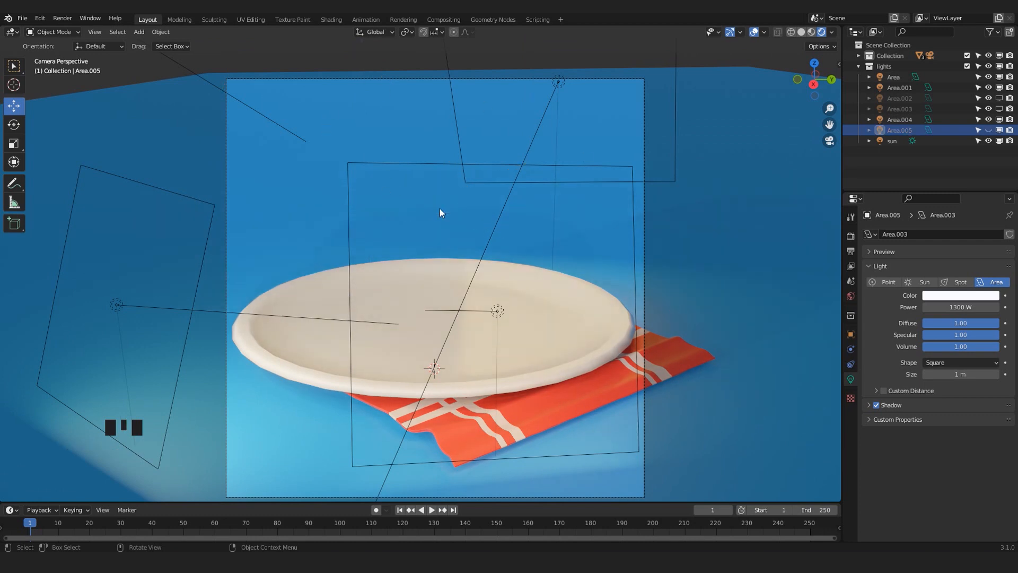
pyautogui.hotkey('ctrl', 'z')
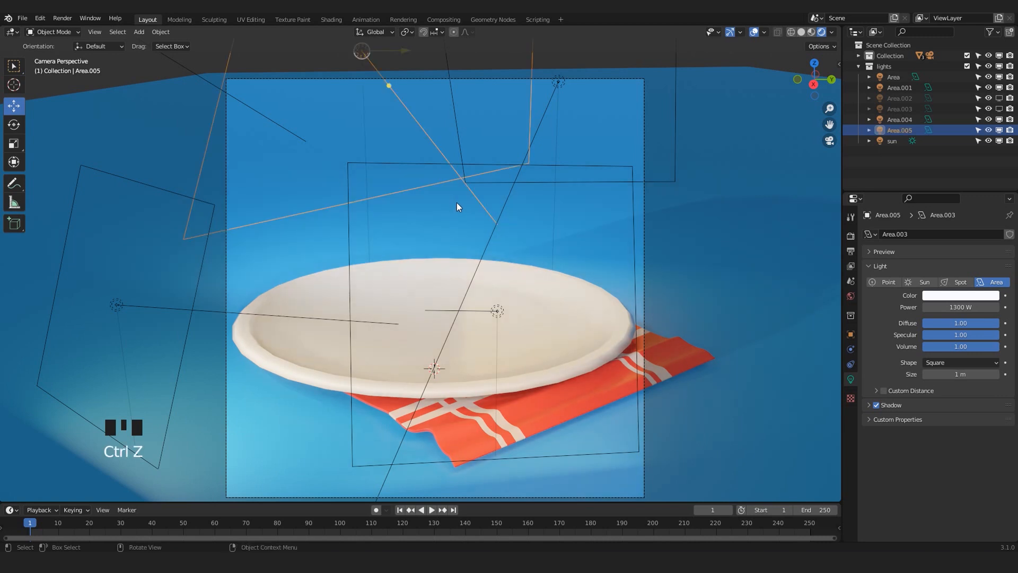
# Examine the plate, placemat and surrounding lights in rendered shading from several angles and from the camera view
pyautogui.scroll(-2, 459, 205)
pyautogui.keyDown('shift'); pyautogui.moveTo(459, 205); pyautogui.dragTo(408, 183, button='middle'); pyautogui.keyUp('shift')
pyautogui.scroll(-2, 494, 250)
pyautogui.scroll(2, 494, 251)
pyautogui.keyDown('shift'); pyautogui.moveTo(546, 297); pyautogui.dragTo(541, 262, button='middle'); pyautogui.keyUp('shift')
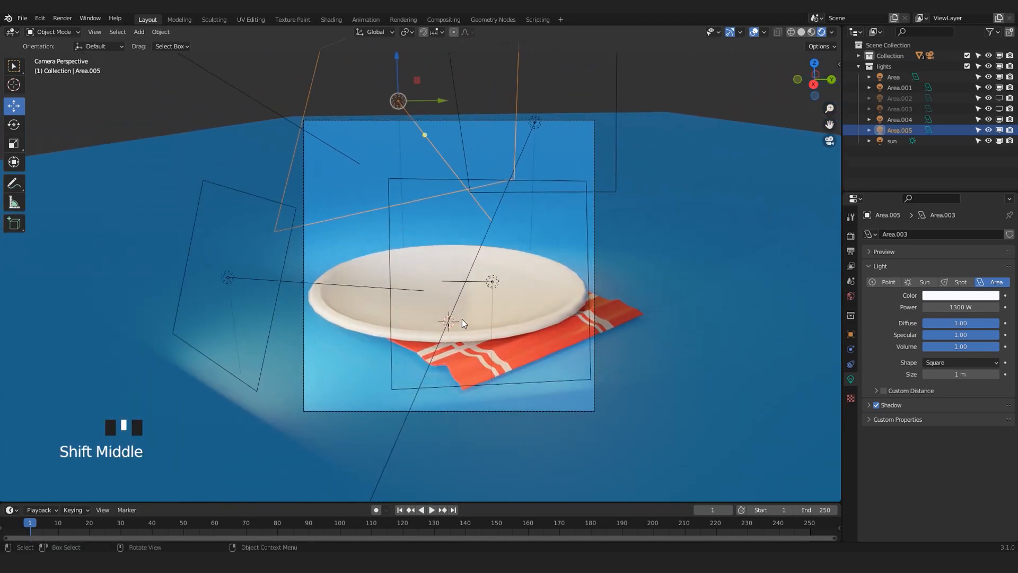
pyautogui.moveTo(462, 319); pyautogui.dragTo(445, 285, button='middle')
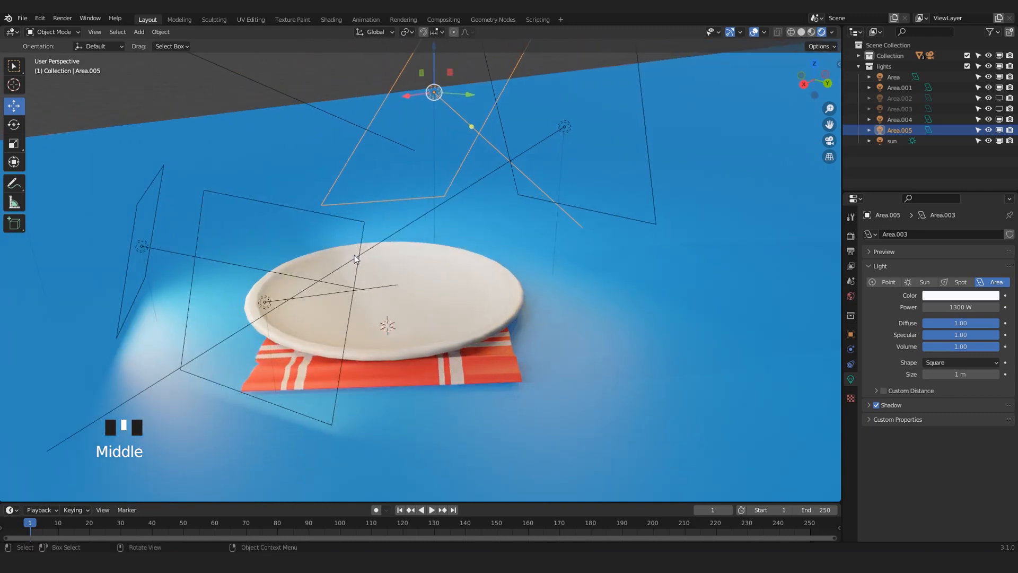
pyautogui.scroll(-2, 353, 286)
pyautogui.moveTo(354, 285); pyautogui.dragTo(428, 278, button='middle')
pyautogui.press('KP_0')
pyautogui.scroll(3, 428, 295)
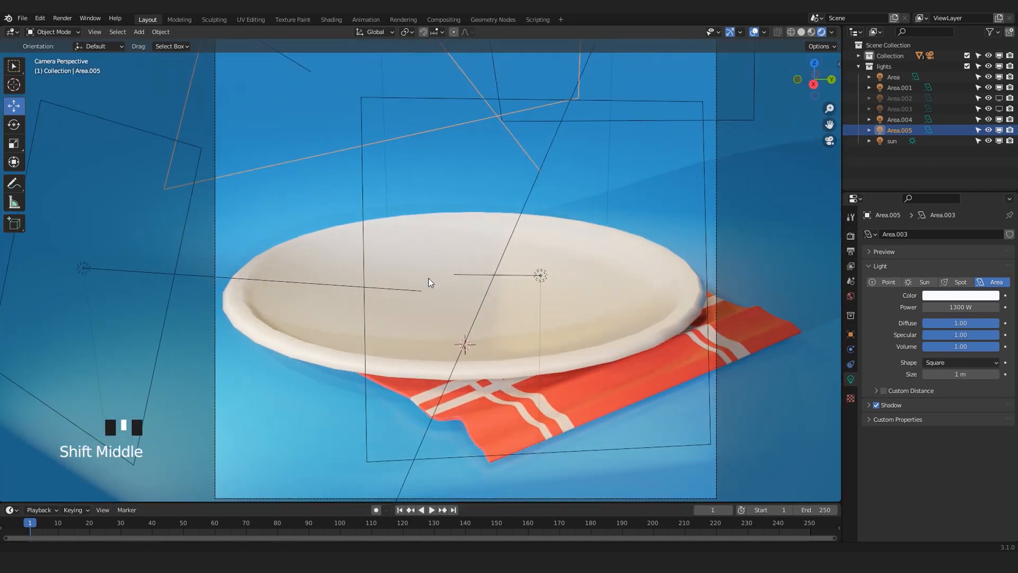
# Switch the viewport from rendered to solid shading in the camera view
pyautogui.click(811, 33)
pyautogui.scroll(-1, 506, 309)
pyautogui.keyDown('shift'); pyautogui.moveTo(506, 310); pyautogui.dragTo(473, 292, button='middle'); pyautogui.keyUp('shift')
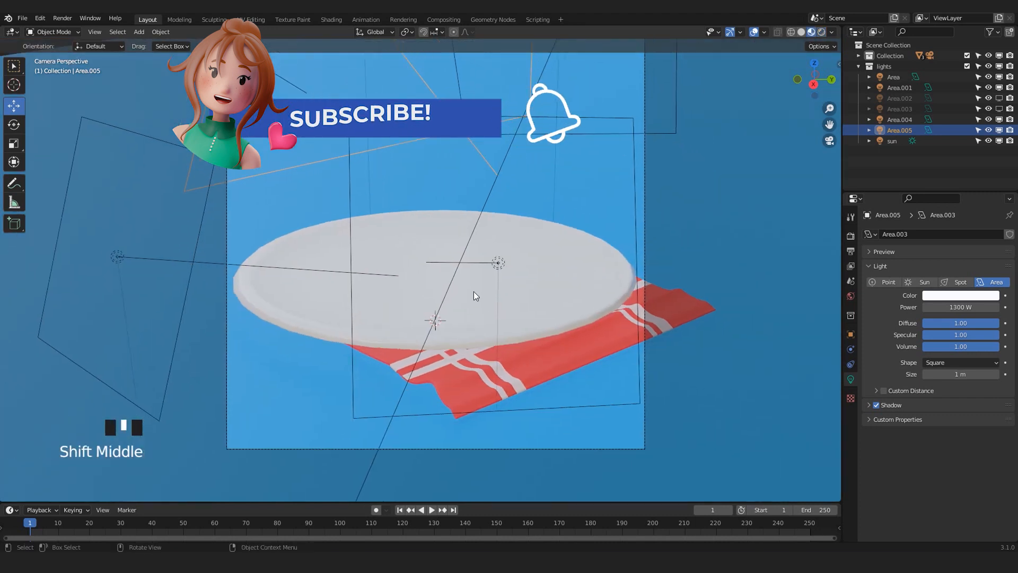
pyautogui.click(545, 238)
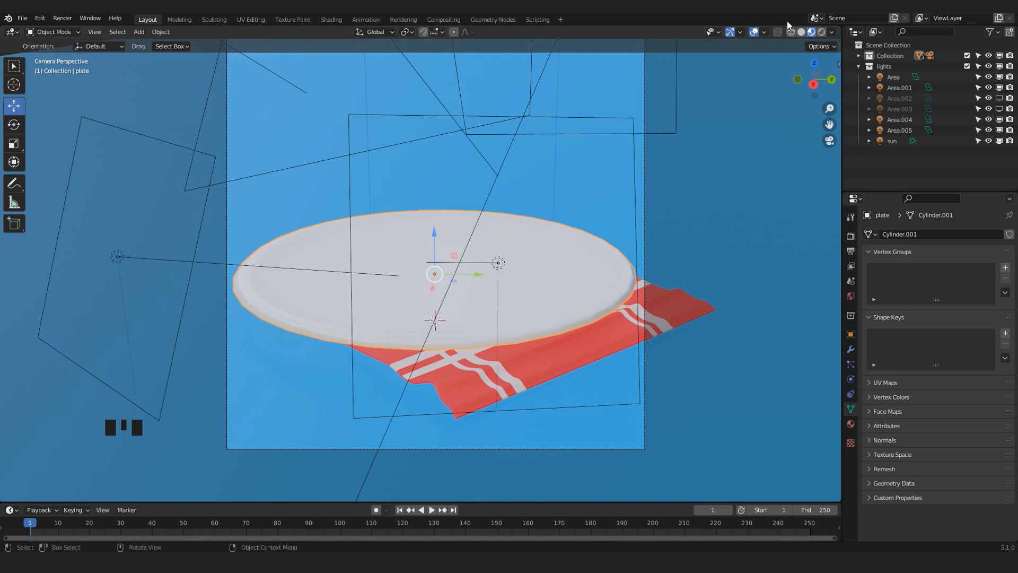
pyautogui.click(801, 32)
pyautogui.click(718, 218)
# Snap the 3D cursor to the selected plate
pyautogui.click(615, 259)
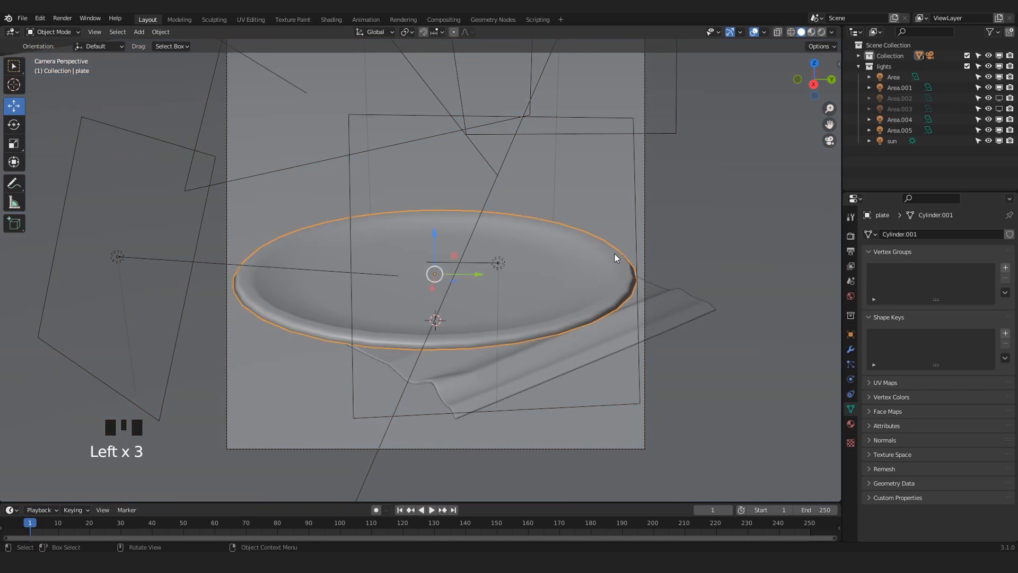
pyautogui.hotkey('shift', 's')
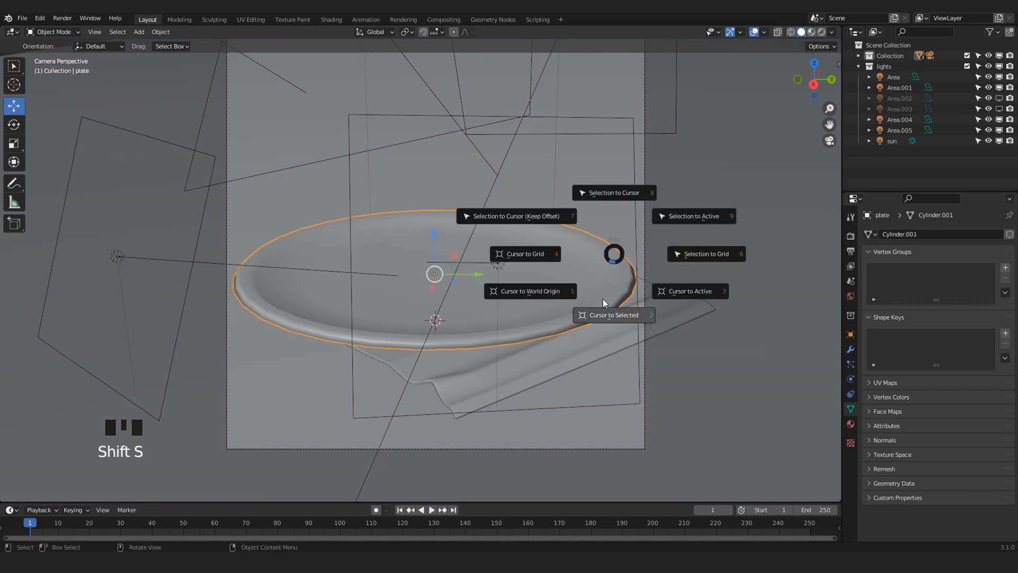
pyautogui.click(599, 317)
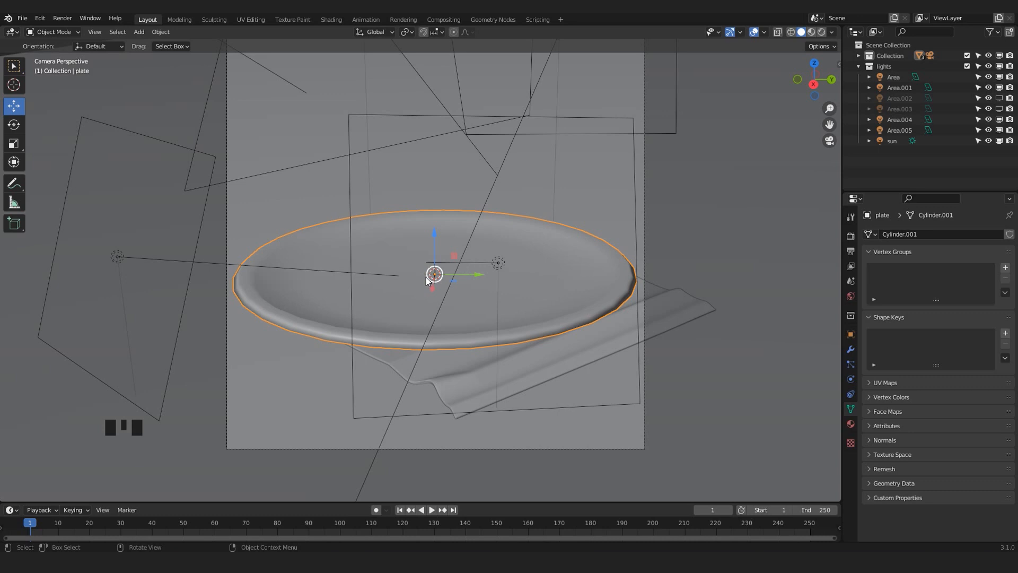
# Add a UV sphere at the plate's centre and scale it up uniformly until it covers most of the plate's inner surface
pyautogui.scroll(2, 435, 277)
pyautogui.hotkey('shift', 'a')
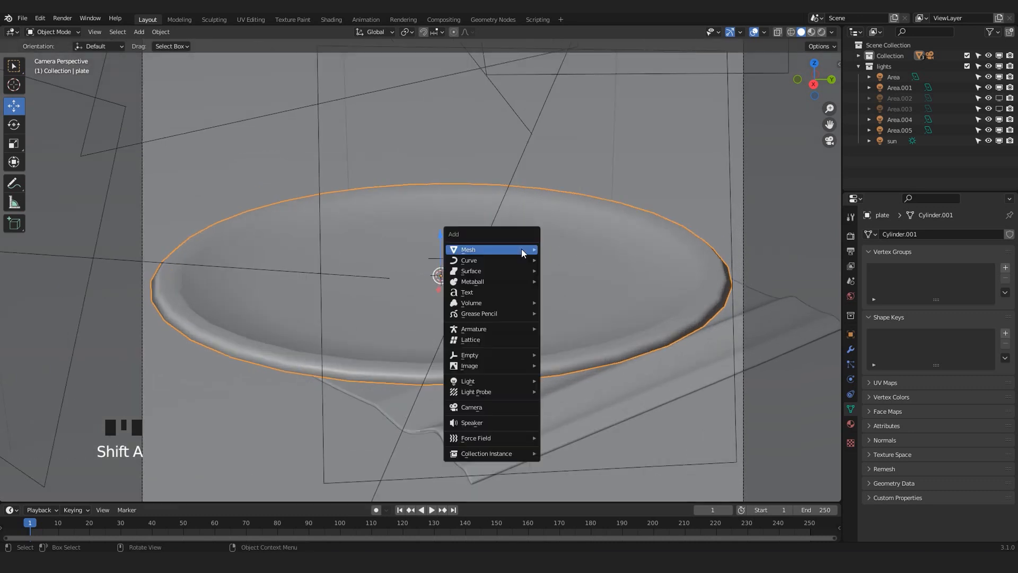
pyautogui.moveTo(522, 251)
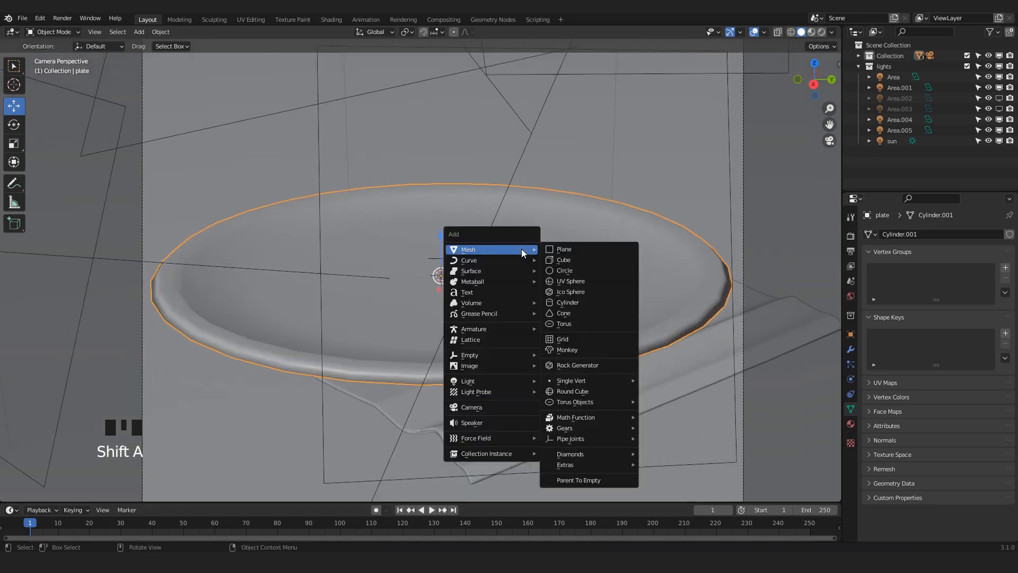
pyautogui.click(581, 281)
pyautogui.scroll(-1, 456, 266)
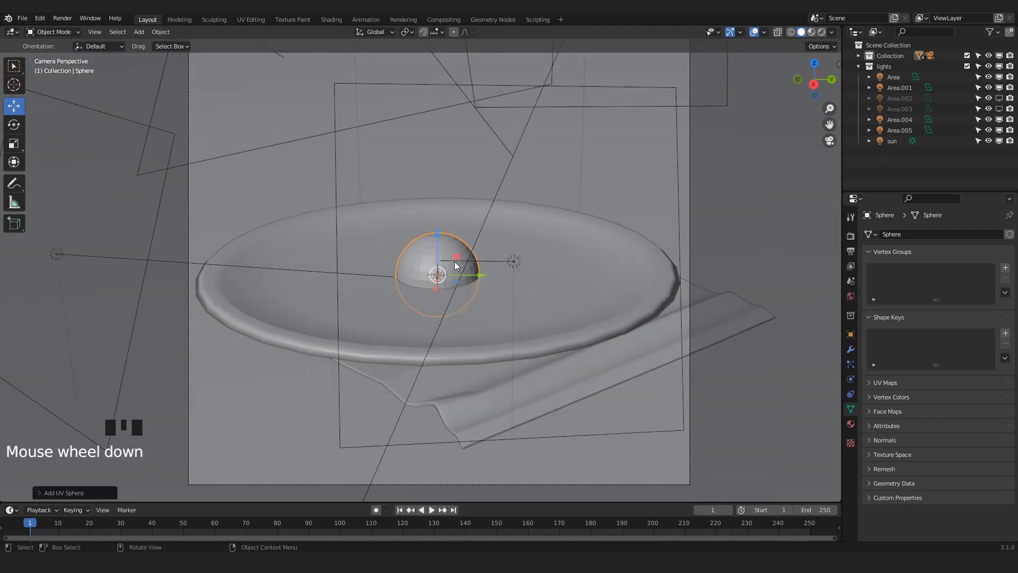
pyautogui.scroll(1, 467, 260)
pyautogui.scroll(-1, 490, 249)
pyautogui.press('s')
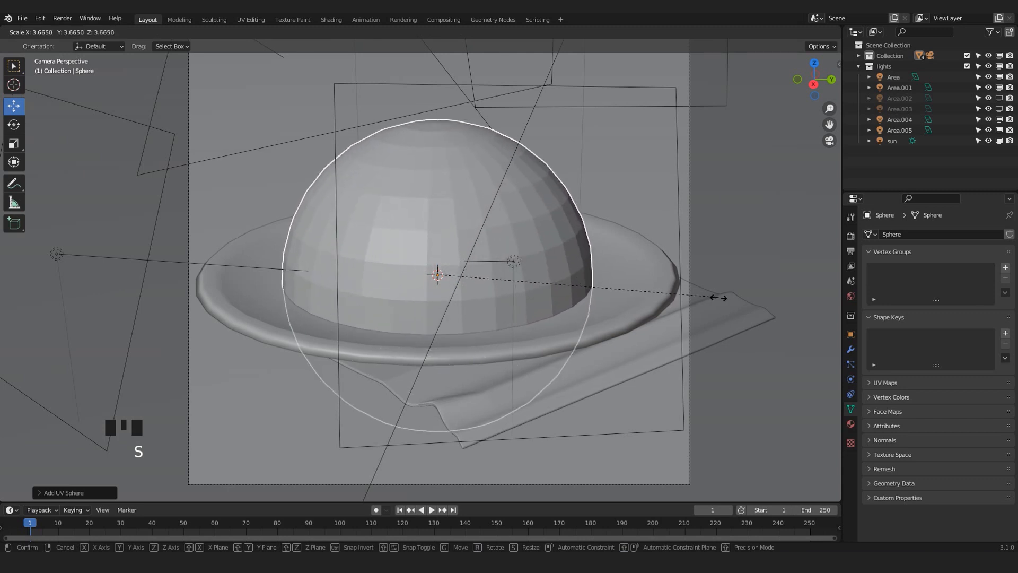
pyautogui.click(746, 301)
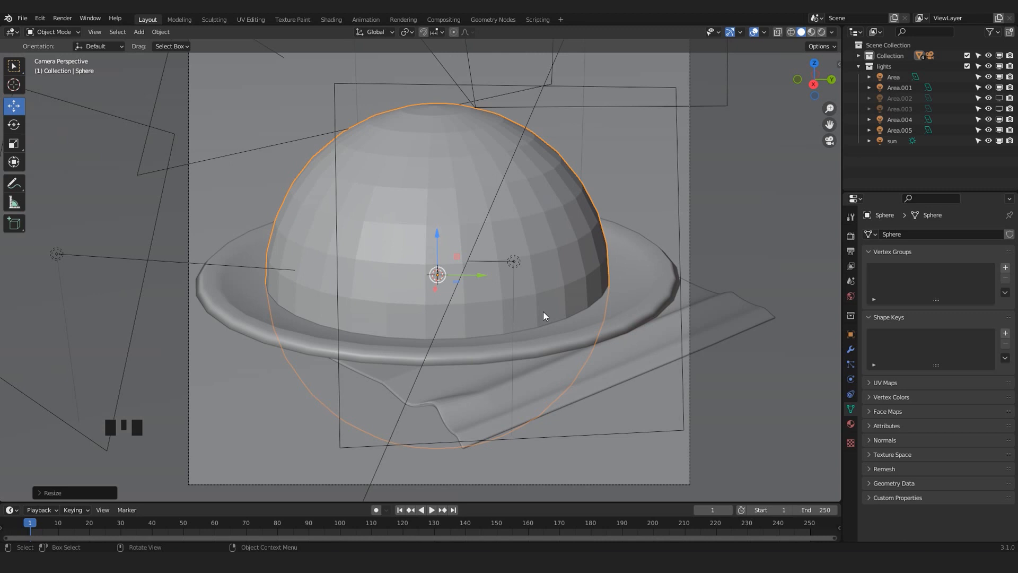
# In front view with X-ray on, delete the faces of the sphere's lower half, leaving a dome on the plate
pyautogui.scroll(-1, 539, 302)
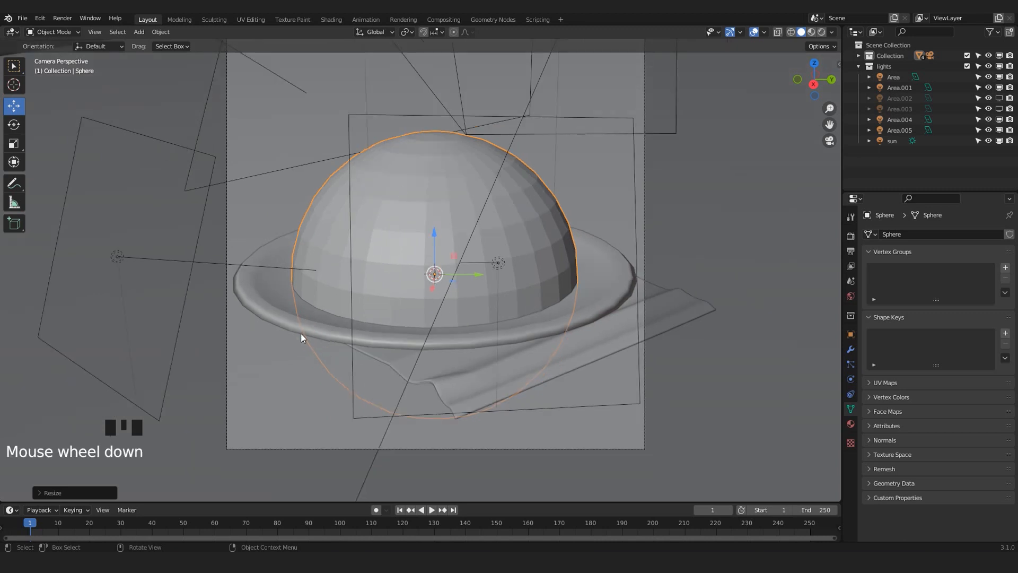
pyautogui.press('KP_1')
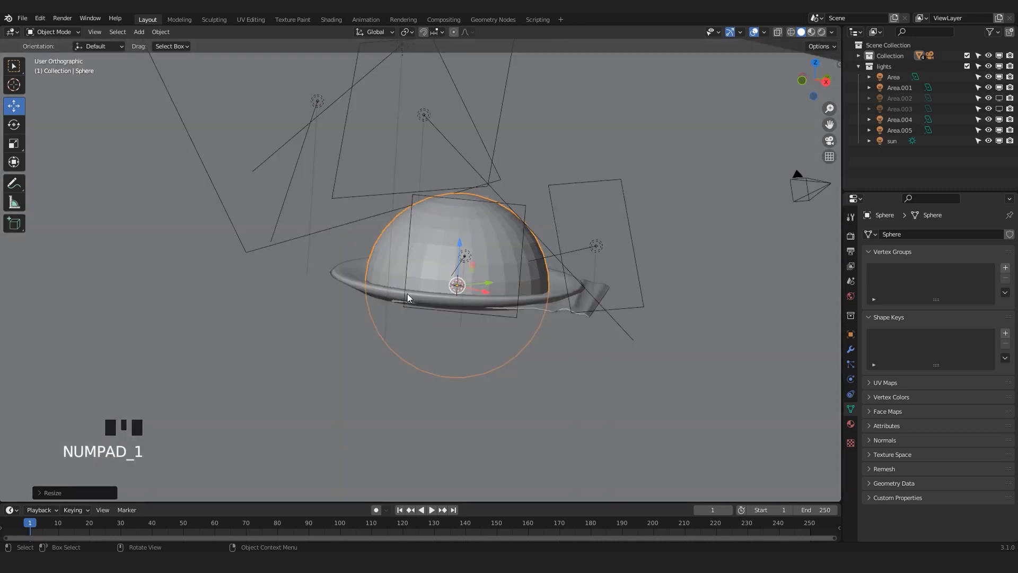
pyautogui.scroll(2, 410, 295)
pyautogui.scroll(1, 546, 287)
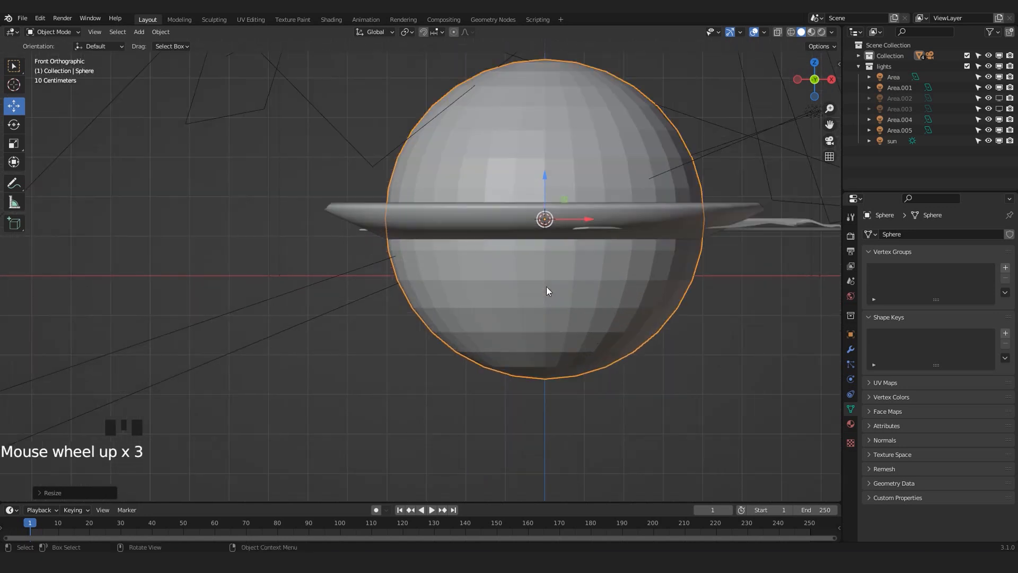
pyautogui.press('Tab')
pyautogui.keyDown('shift'); pyautogui.moveTo(547, 287); pyautogui.dragTo(524, 306, button='middle'); pyautogui.keyUp('shift')
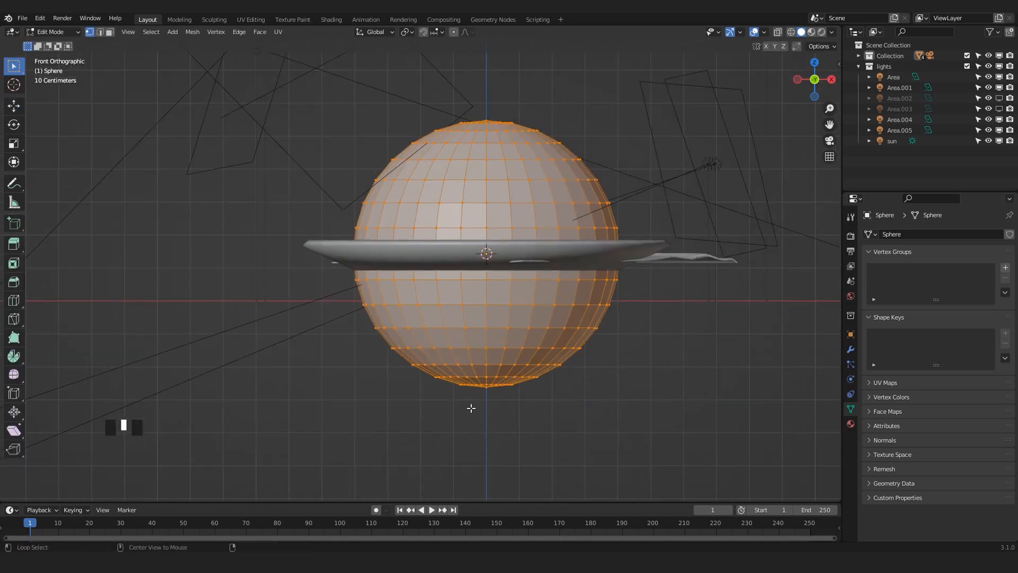
pyautogui.hotkey('alt', 'z')
pyautogui.hotkey('ctrl', '3')
pyautogui.moveTo(622, 437); pyautogui.dragTo(322, 259)
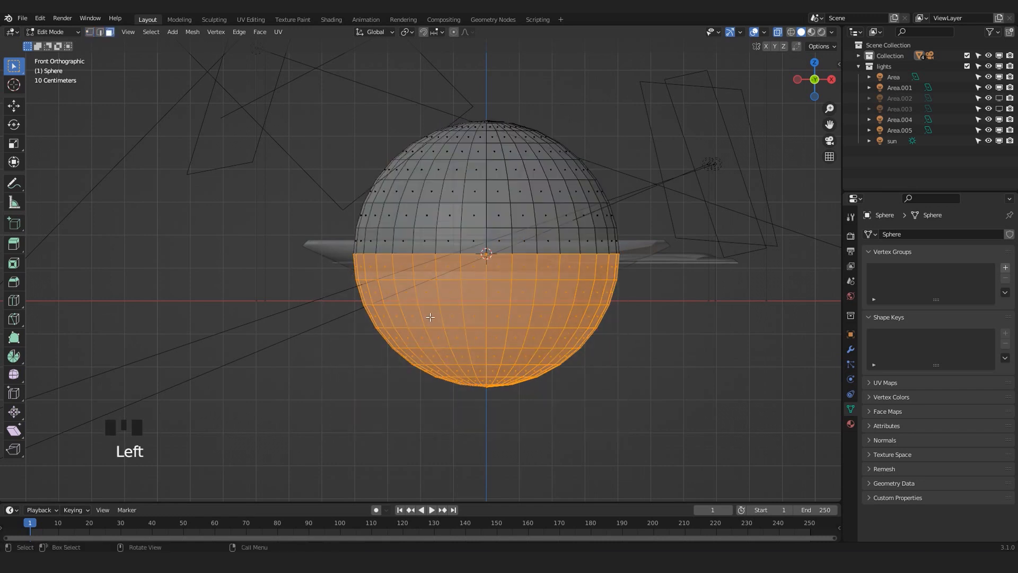
pyautogui.click(15, 106)
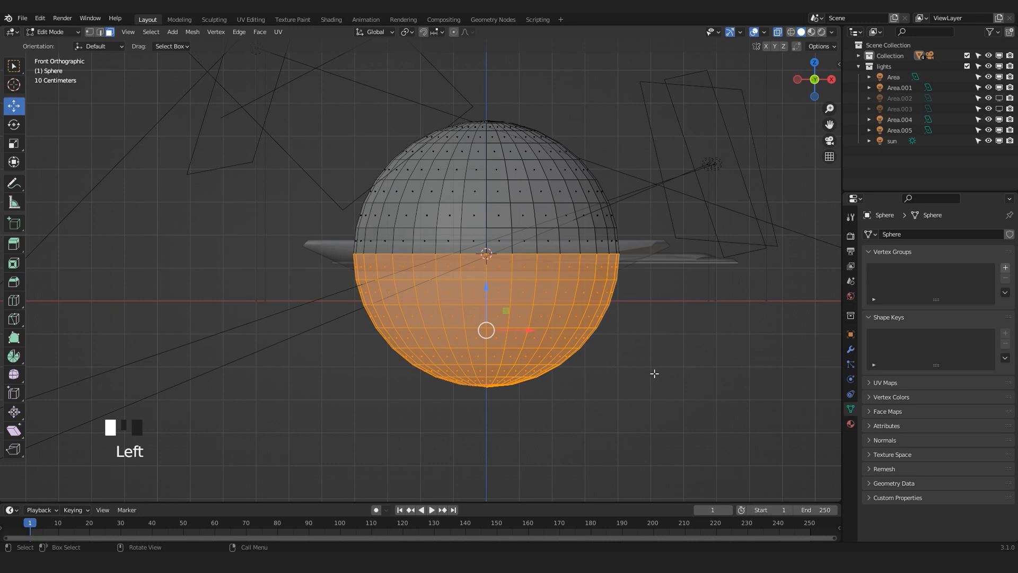
pyautogui.press('Delete')
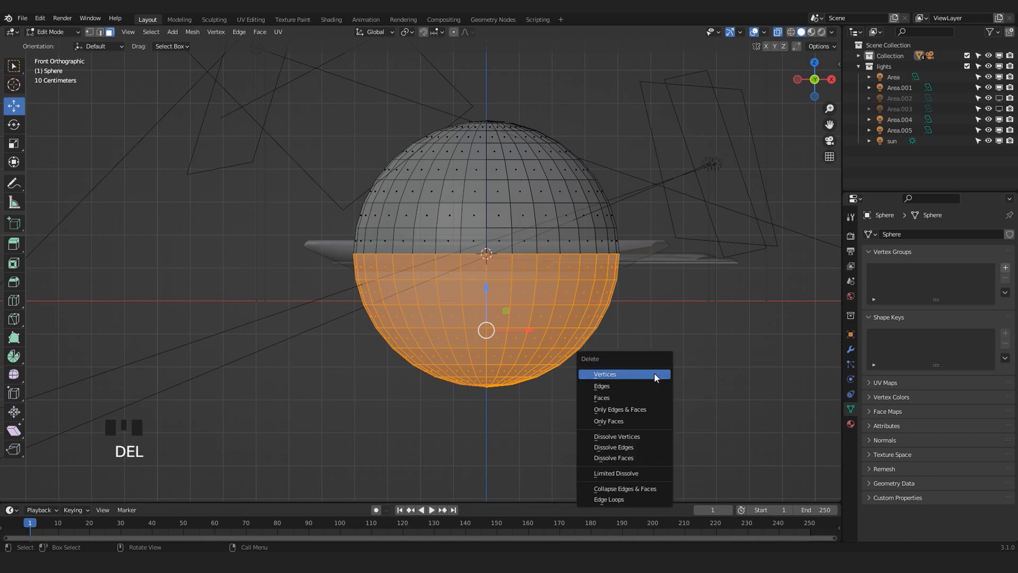
pyautogui.click(610, 398)
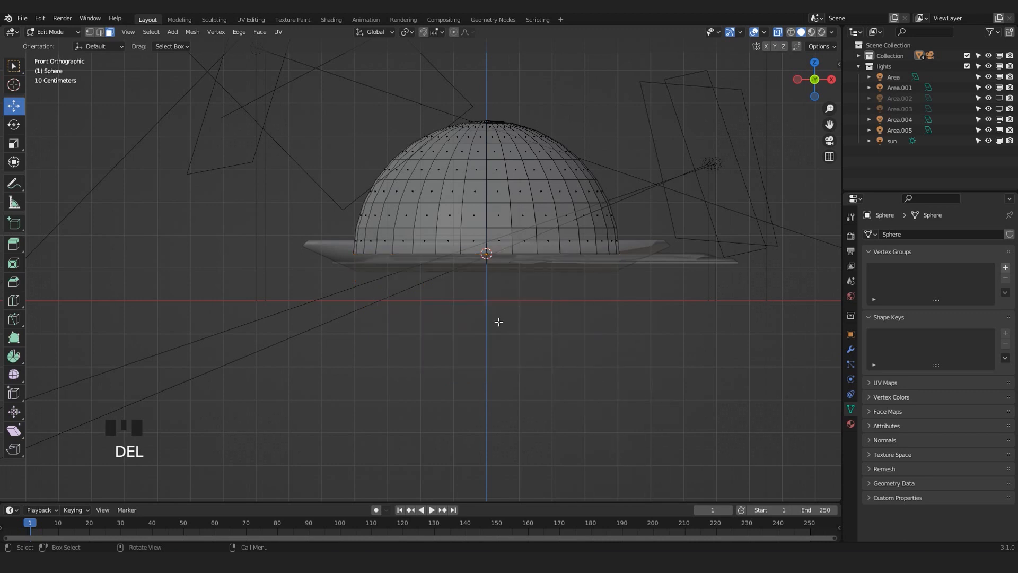
# Return to Object Mode and the camera view with X-ray turned off
pyautogui.keyDown('shift'); pyautogui.moveTo(452, 199); pyautogui.dragTo(494, 303, button='middle'); pyautogui.keyUp('shift')
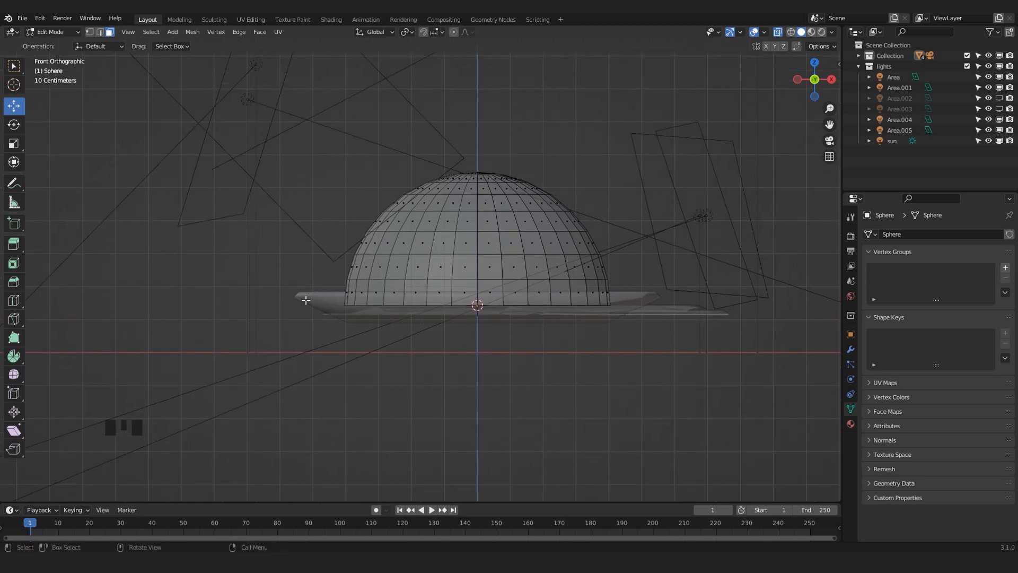
pyautogui.press('Tab')
pyautogui.press('KP_0')
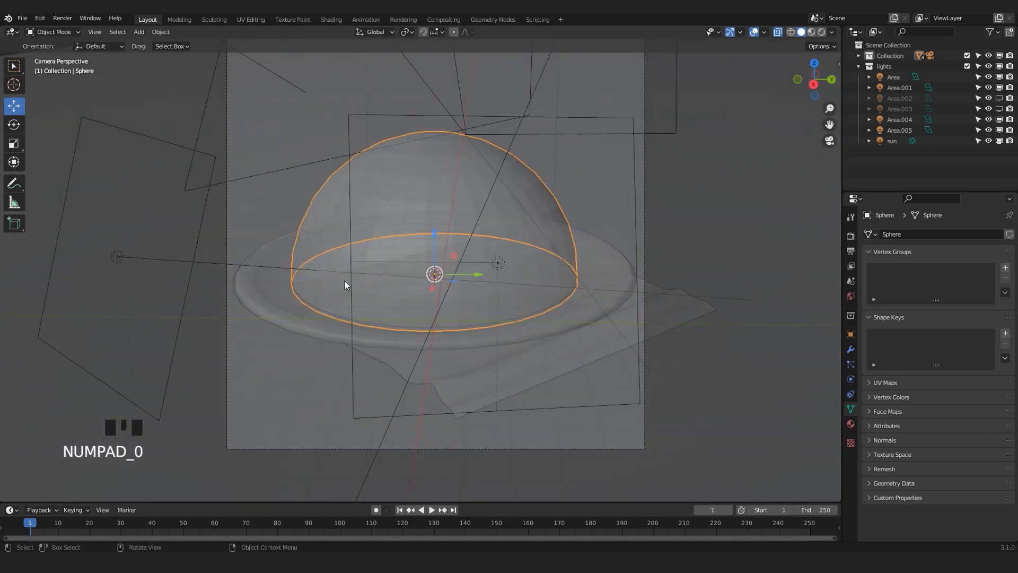
pyautogui.hotkey('alt', 'z')
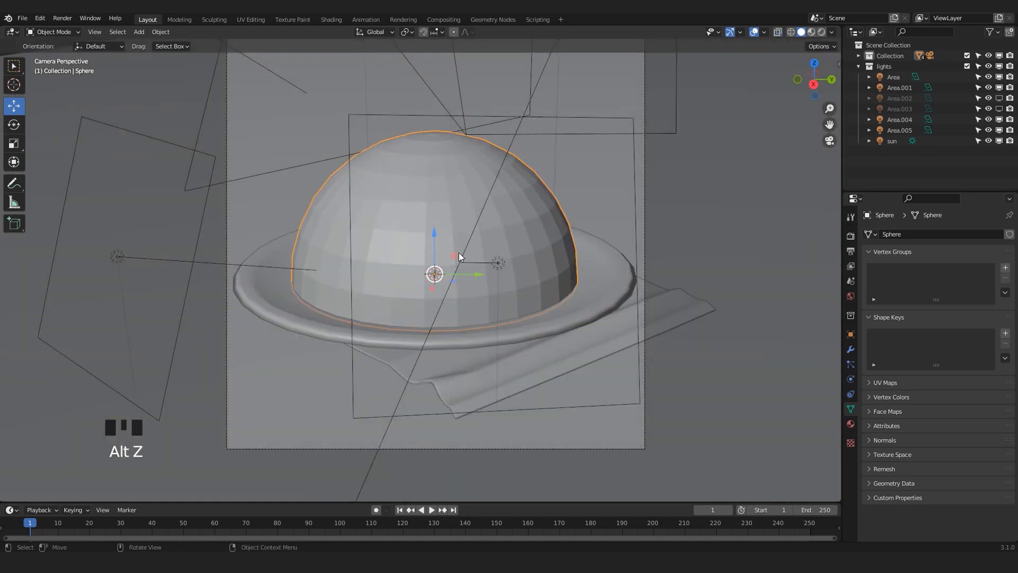
# Apply smooth shading to the dome on the plate
pyautogui.keyDown('shift'); pyautogui.moveTo(554, 183); pyautogui.dragTo(603, 211, button='middle'); pyautogui.keyUp('shift')
pyautogui.scroll(1, 608, 241)
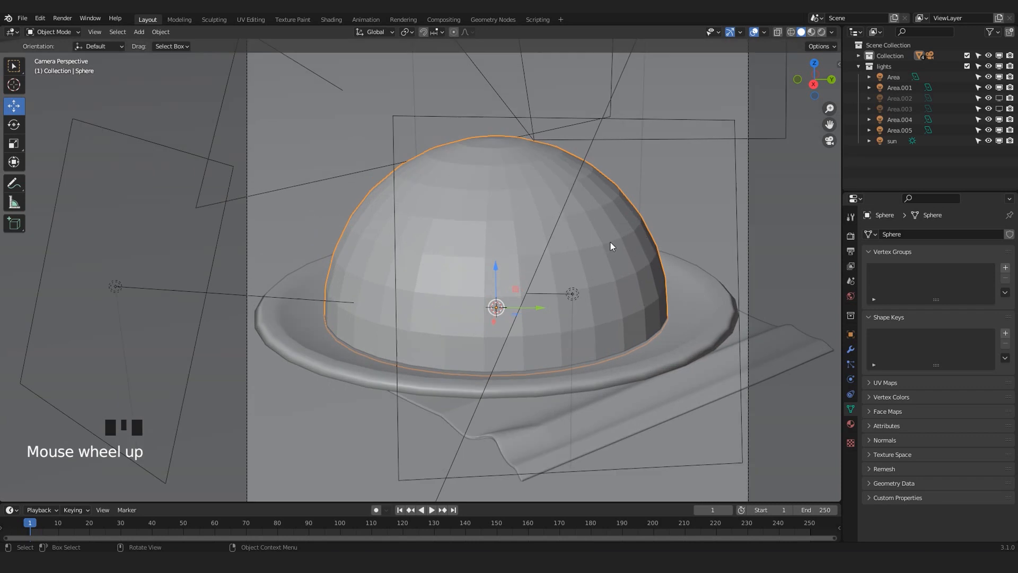
pyautogui.scroll(-2, 573, 259)
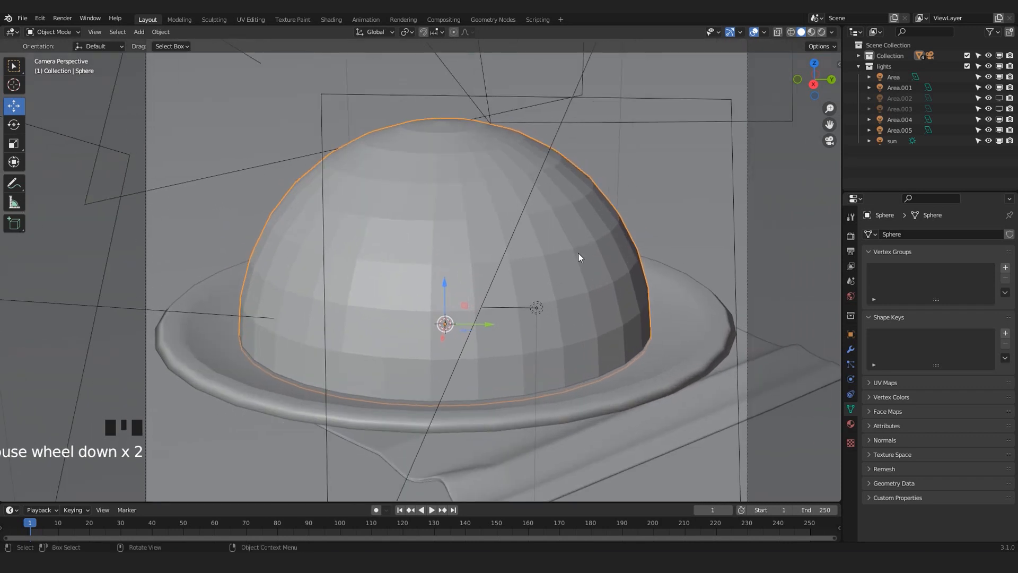
pyautogui.rightClick(579, 258)
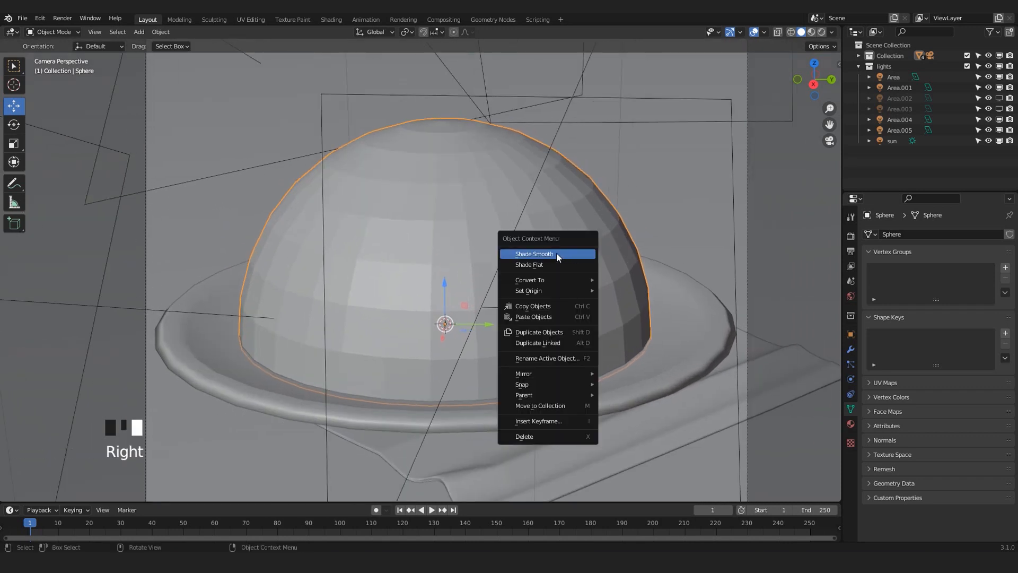
pyautogui.click(542, 256)
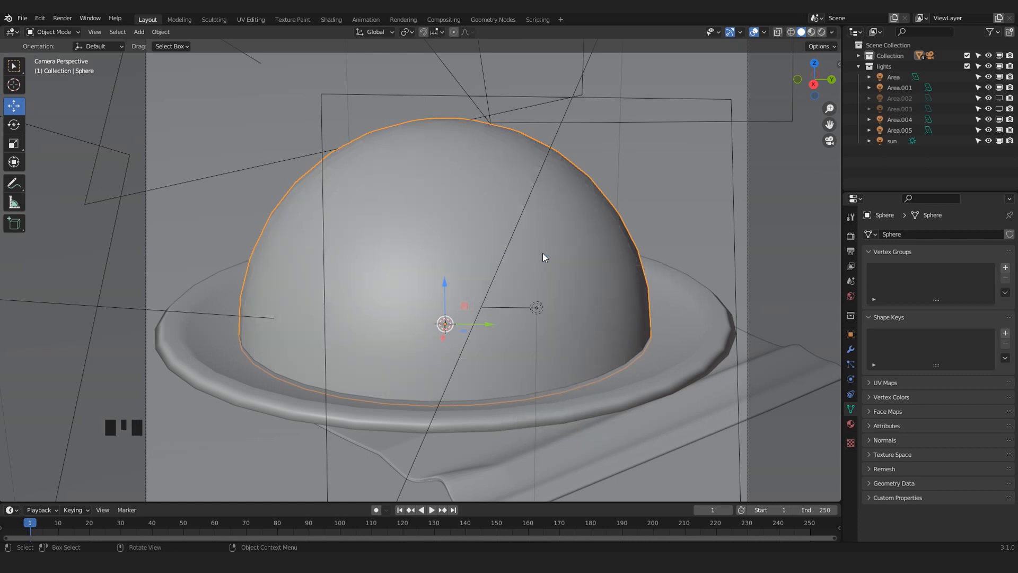
# Flatten the dome by scaling it along the global Z axis to about 0.6 of its height
pyautogui.scroll(2, 456, 268)
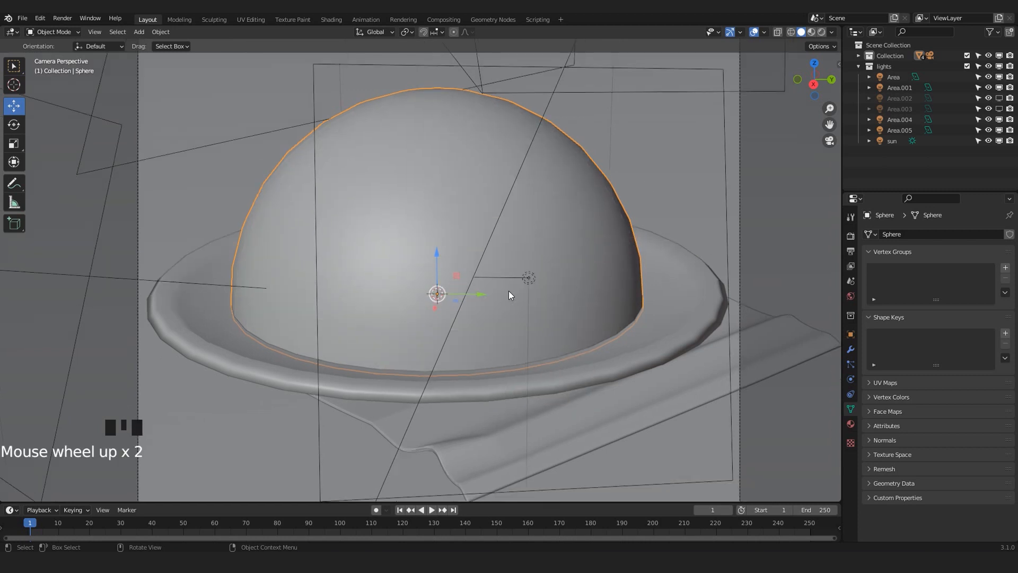
pyautogui.scroll(-1, 546, 282)
pyautogui.scroll(2, 503, 297)
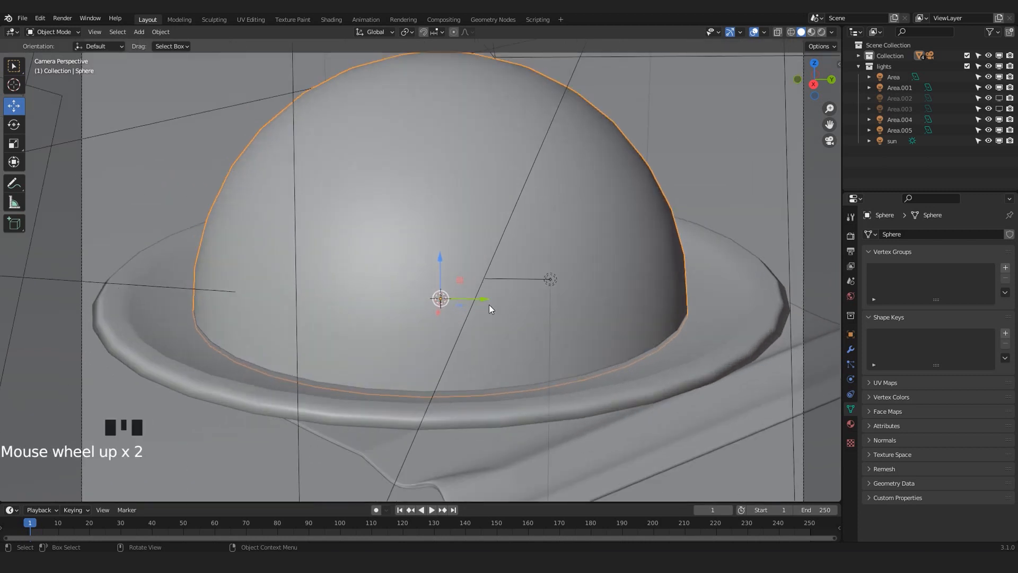
pyautogui.scroll(-2, 640, 411)
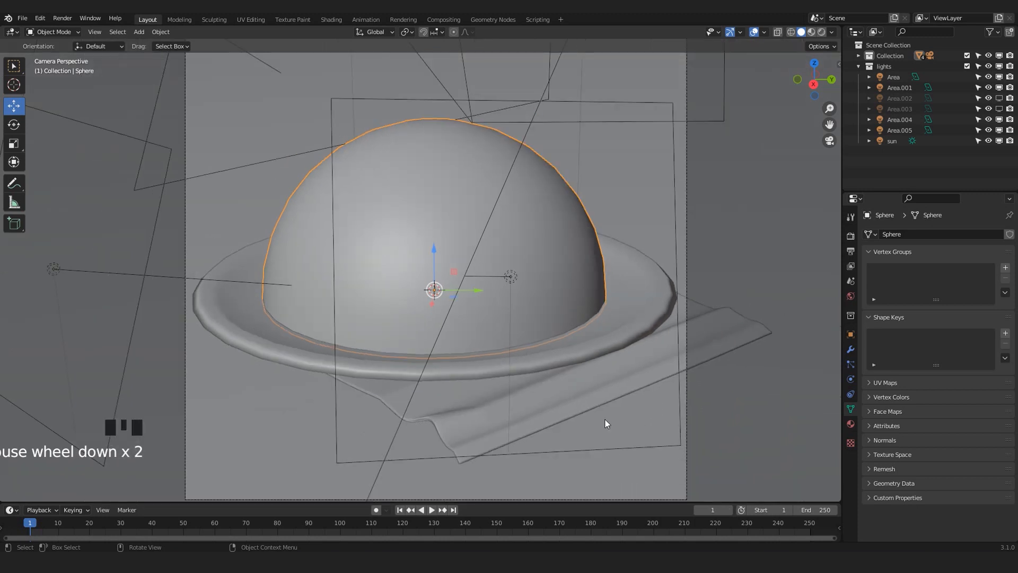
pyautogui.press('s')
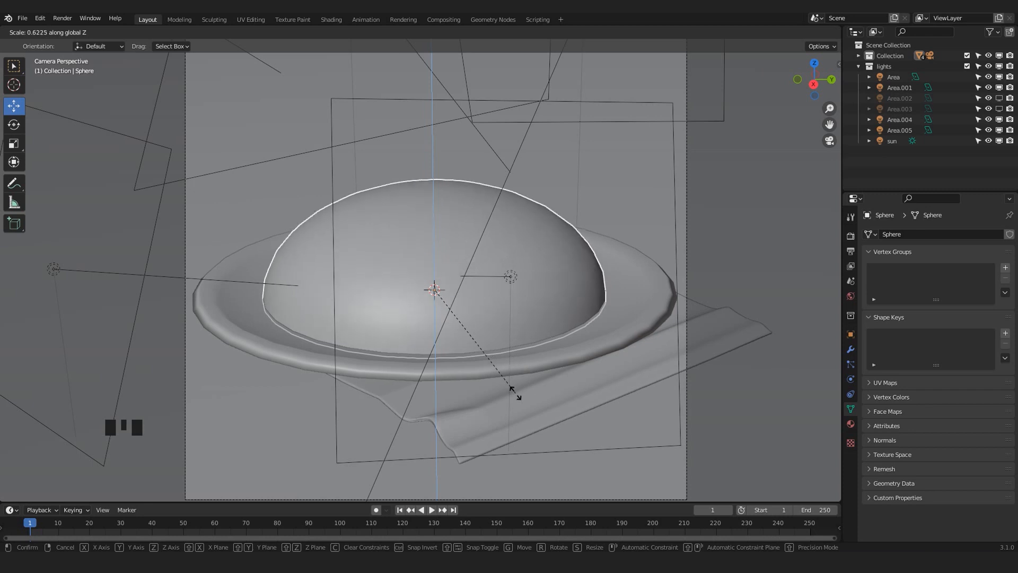
pyautogui.click(503, 377)
pyautogui.scroll(2, 587, 352)
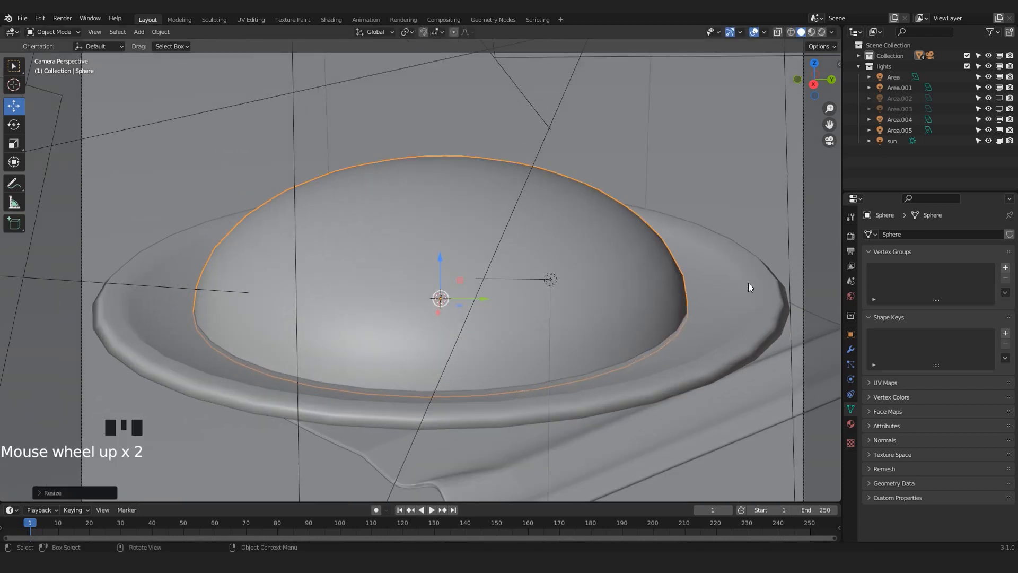
# Scale the flattened dome down slightly and lower it along Z so that it rests on the plate
pyautogui.press('s')
pyautogui.click(719, 290)
pyautogui.moveTo(445, 259); pyautogui.dragTo(452, 268)
pyautogui.keyDown('shift'); pyautogui.moveTo(453, 268); pyautogui.dragTo(511, 380, button='middle'); pyautogui.keyUp('shift')
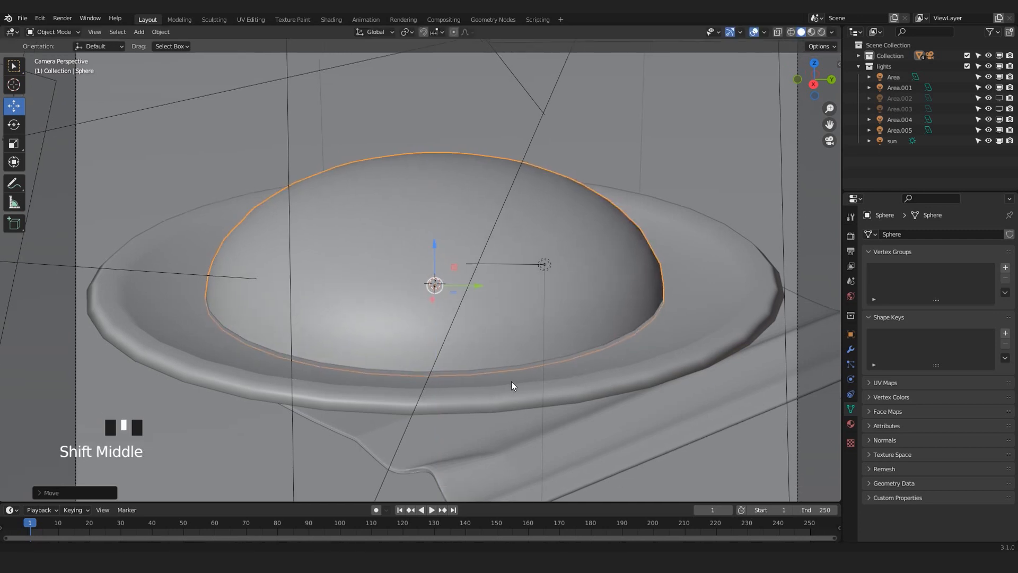
pyautogui.scroll(2, 613, 390)
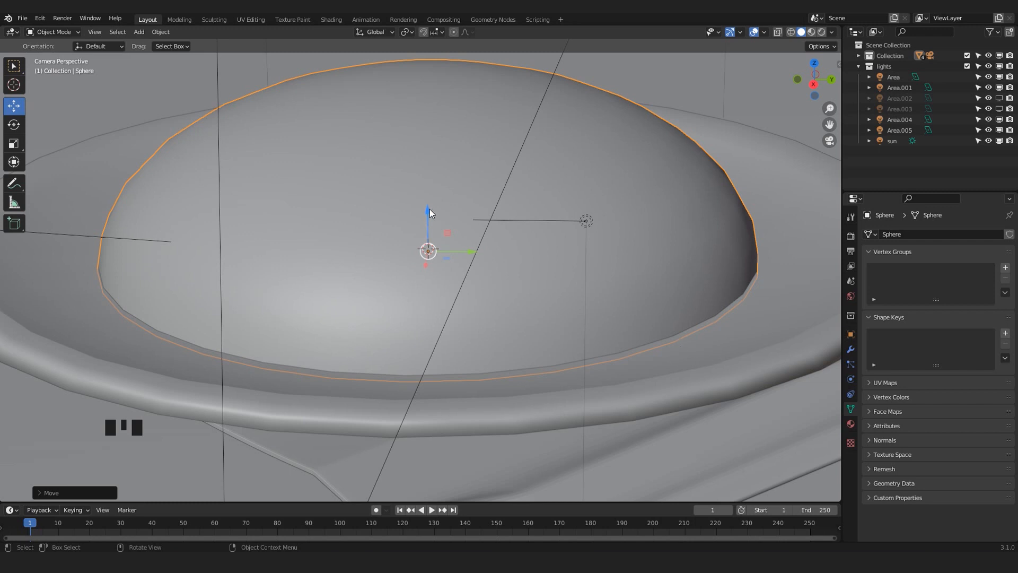
pyautogui.scroll(-1, 430, 209)
pyautogui.keyDown('shift'); pyautogui.moveTo(434, 231); pyautogui.dragTo(507, 257, button='middle'); pyautogui.keyUp('shift')
pyautogui.scroll(-1, 510, 246)
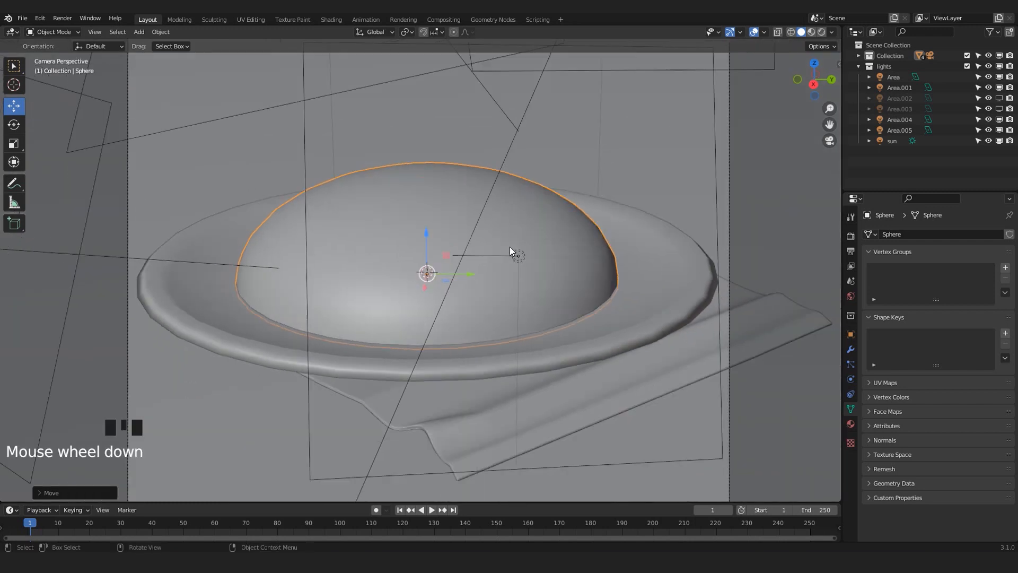
pyautogui.scroll(-2, 510, 248)
pyautogui.scroll(2, 510, 248)
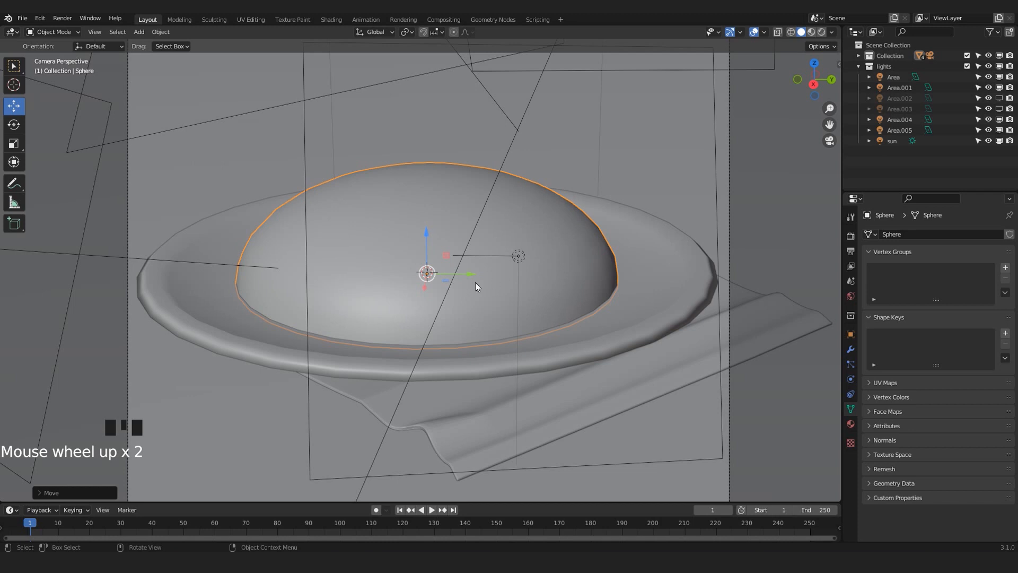
# Add a Subdivision Surface modifier to the dome and set its render level to 1
pyautogui.click(851, 348)
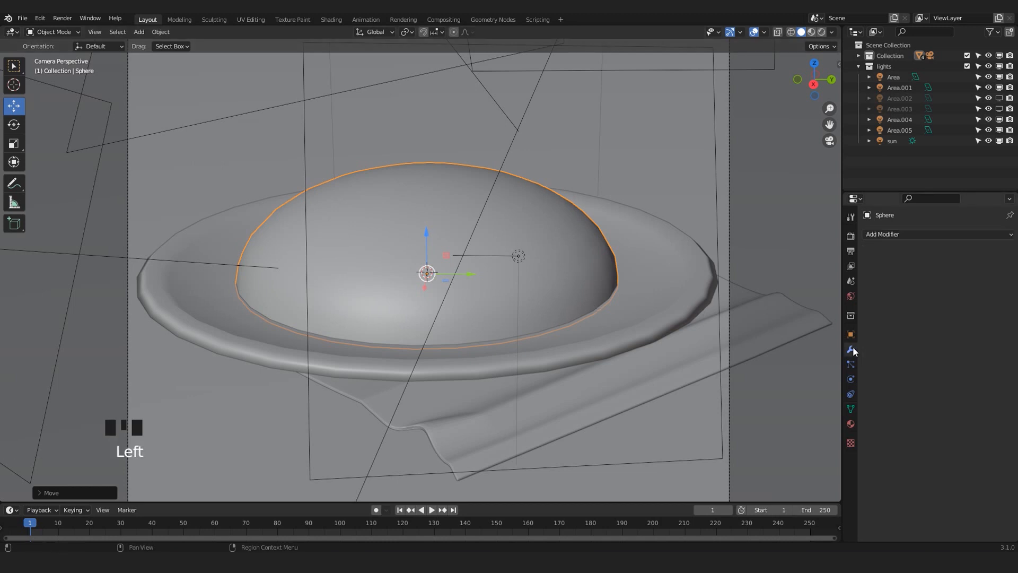
pyautogui.click(910, 234)
pyautogui.click(810, 428)
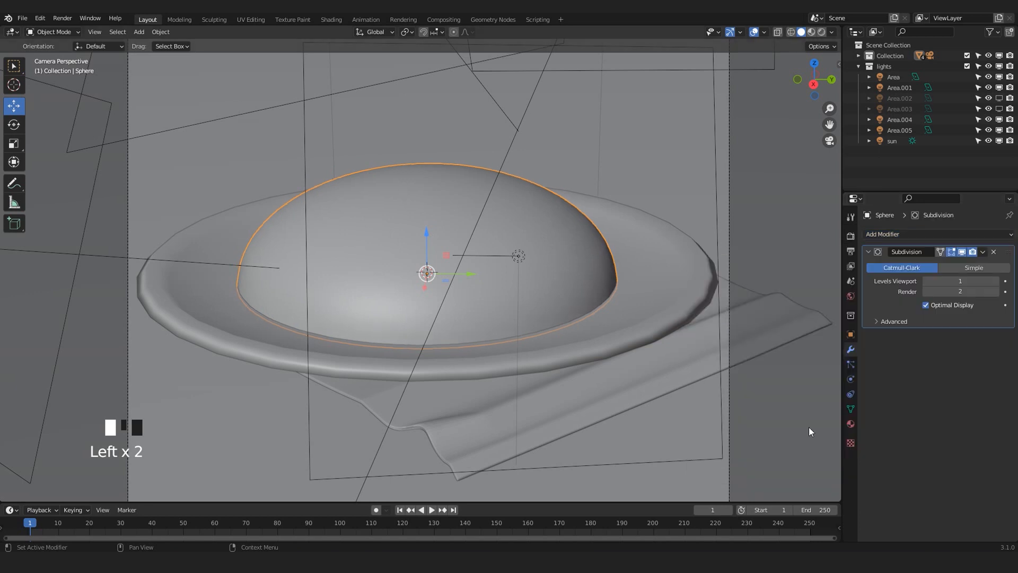
pyautogui.click(928, 295)
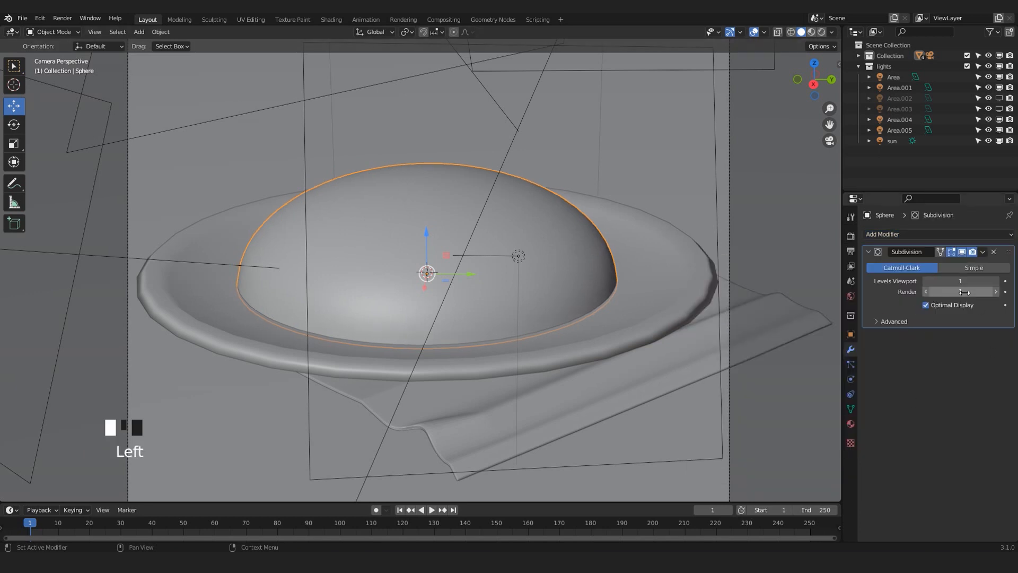
# Examine the subdivided dome's shape, its edit mesh and how it sits on the plate
pyautogui.keyDown('shift'); pyautogui.moveTo(618, 272); pyautogui.dragTo(605, 289, button='middle'); pyautogui.keyUp('shift')
pyautogui.scroll(2, 605, 289)
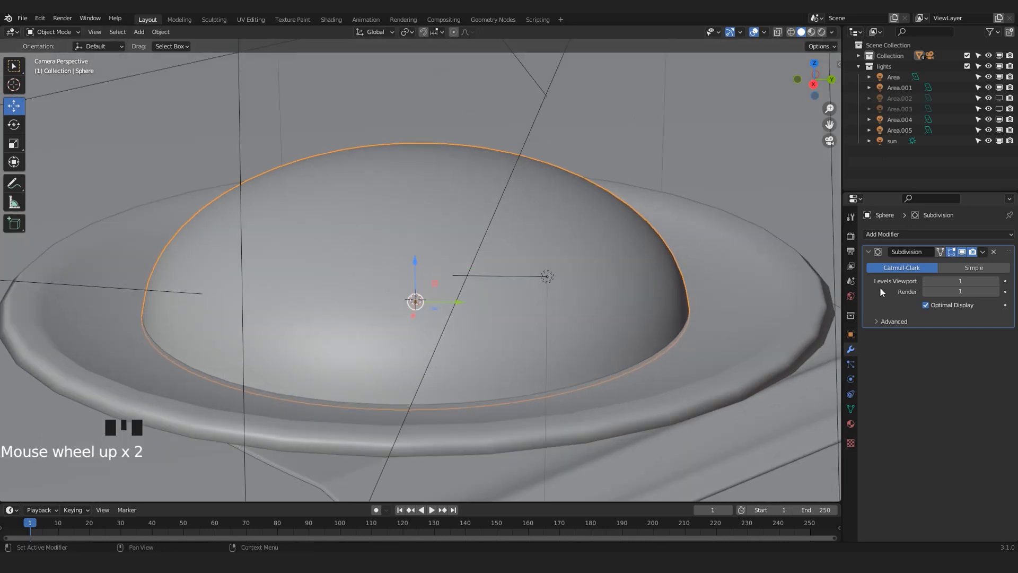
pyautogui.keyDown('shift'); pyautogui.moveTo(461, 298); pyautogui.dragTo(485, 300, button='middle'); pyautogui.keyUp('shift')
pyautogui.scroll(-2, 486, 300)
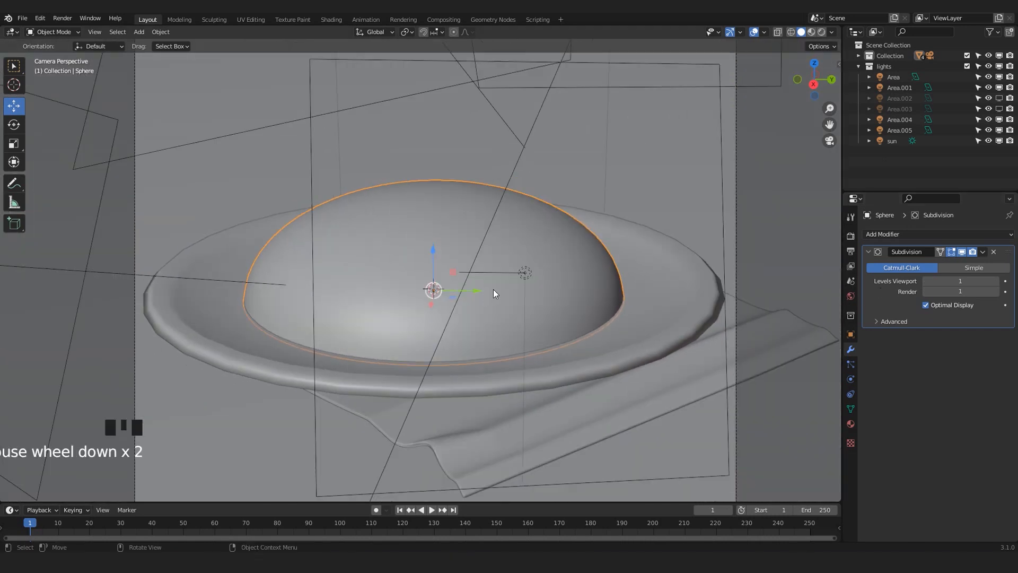
pyautogui.scroll(1, 493, 291)
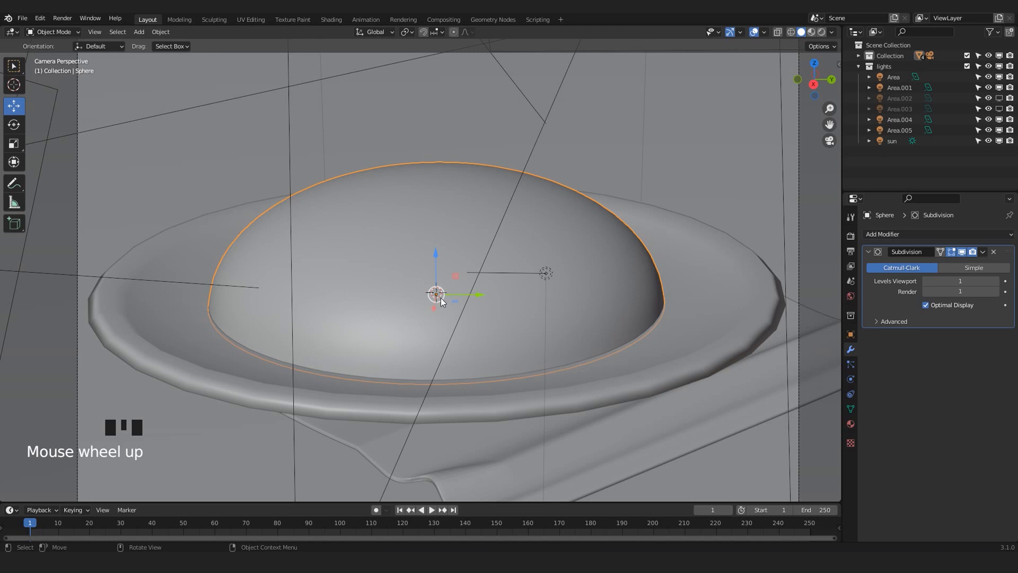
pyautogui.moveTo(423, 269); pyautogui.dragTo(432, 269, button='middle')
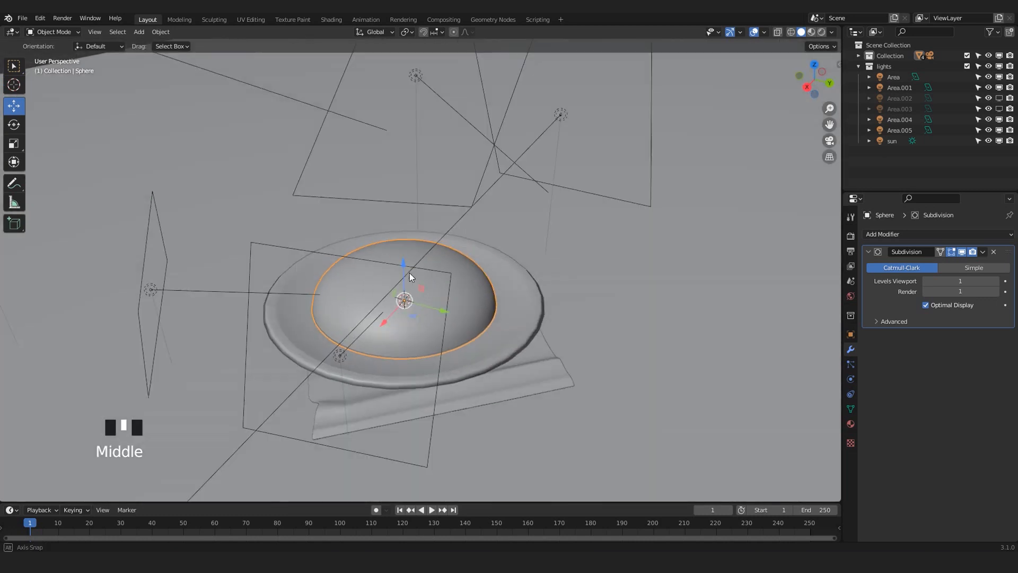
pyautogui.scroll(3, 378, 275)
pyautogui.moveTo(391, 319); pyautogui.dragTo(325, 263, button='middle')
pyautogui.press('KP_0')
pyautogui.scroll(2, 419, 288)
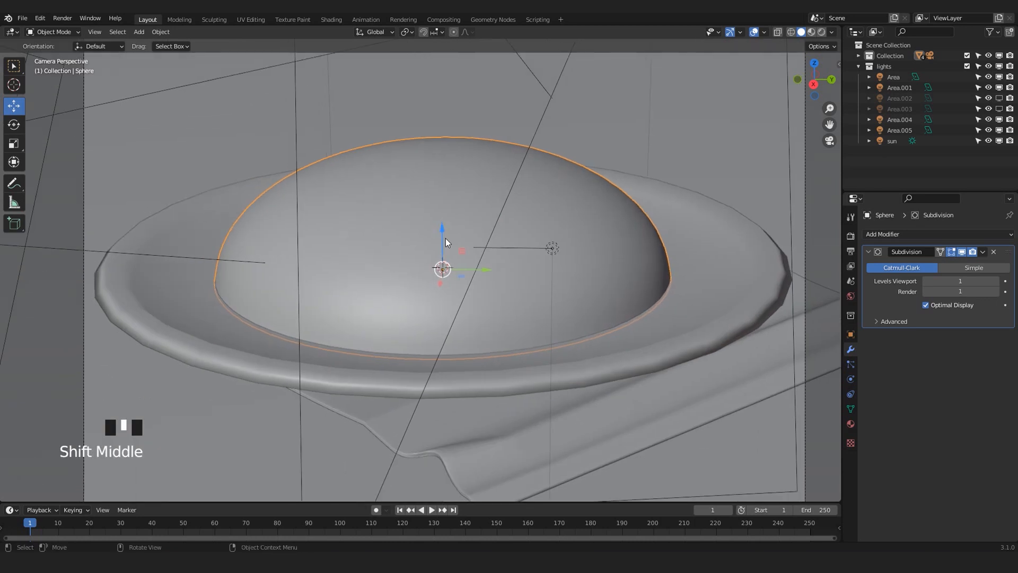
pyautogui.press('Tab')
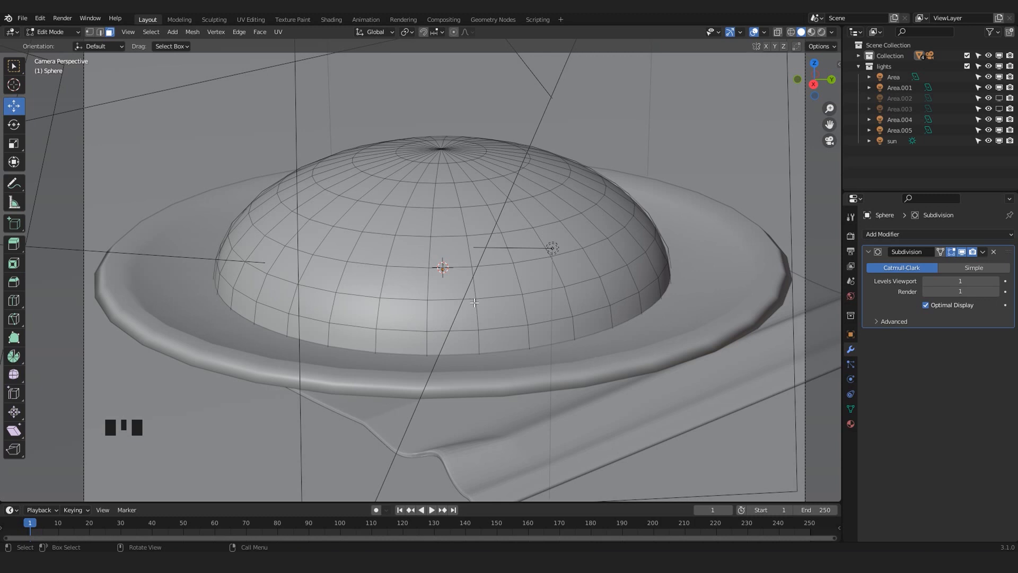
pyautogui.scroll(1, 481, 291)
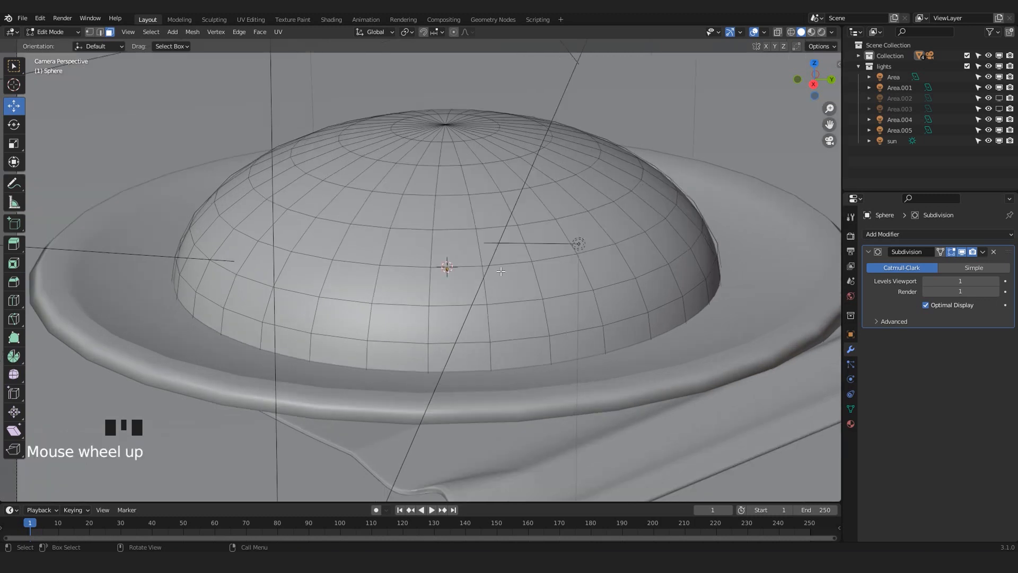
pyautogui.scroll(-1, 500, 272)
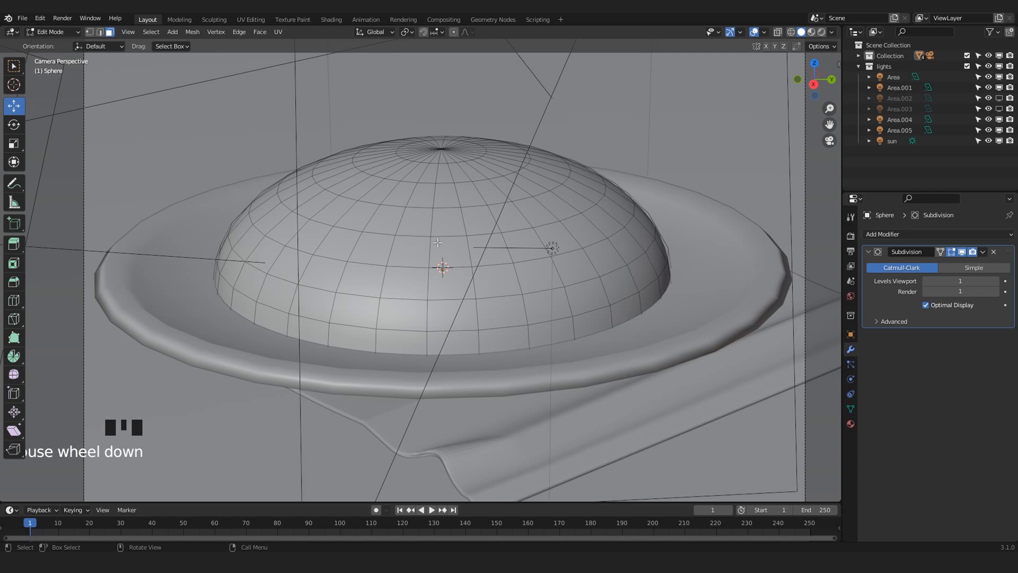
pyautogui.scroll(2, 428, 234)
pyautogui.scroll(-2, 320, 294)
pyautogui.scroll(2, 320, 295)
pyautogui.press('Tab')
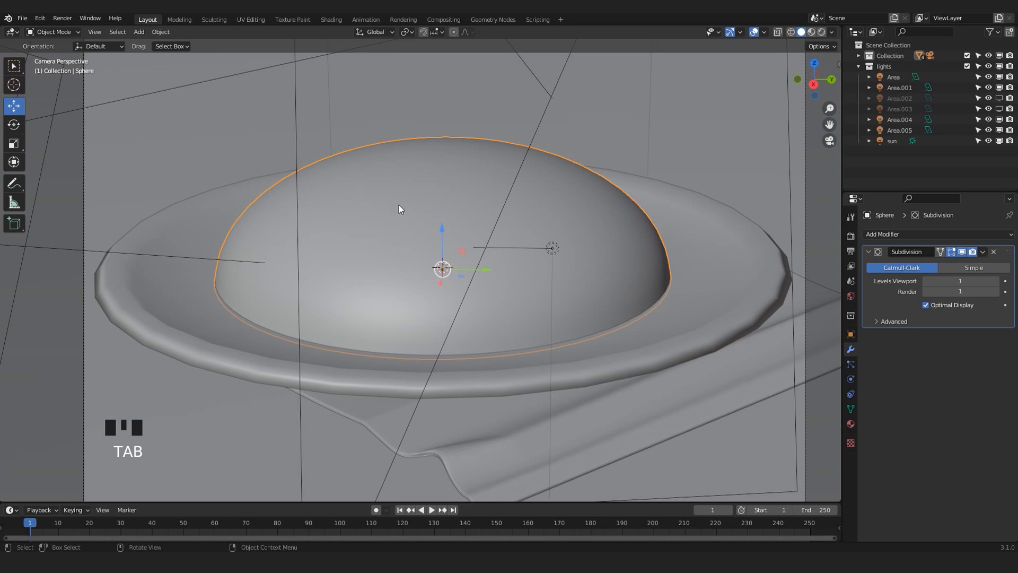
pyautogui.scroll(1, 484, 191)
pyautogui.scroll(-1, 530, 211)
pyautogui.scroll(1, 457, 273)
pyautogui.keyDown('shift'); pyautogui.moveTo(585, 192); pyautogui.dragTo(571, 218, button='middle'); pyautogui.keyUp('shift')
pyautogui.scroll(-1, 501, 265)
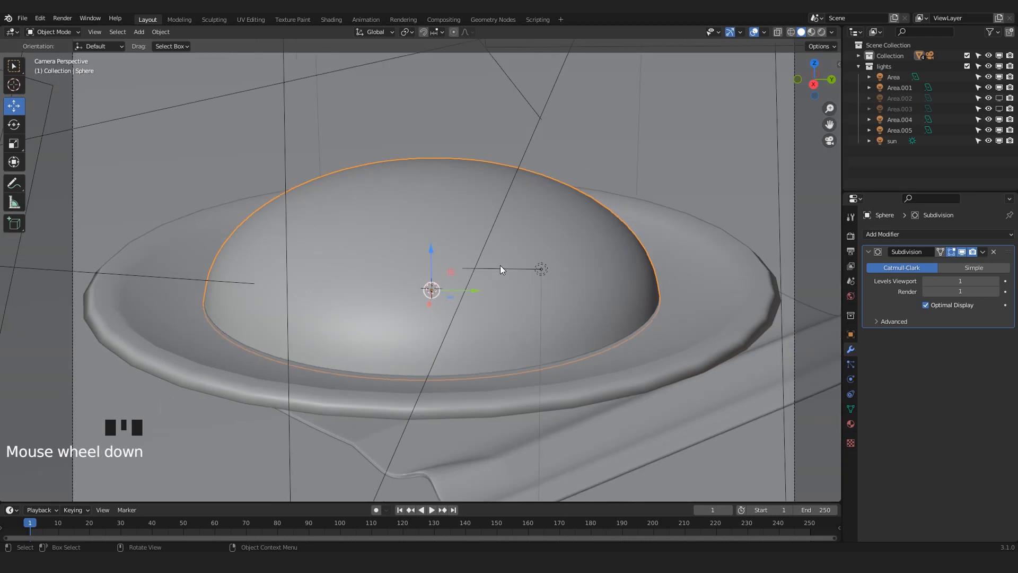
# Open the dome's mesh for vertex editing in top view with proportional editing and X-ray turned on
pyautogui.press('Tab')
pyautogui.press('KP_7')
pyautogui.scroll(-1, 500, 265)
pyautogui.scroll(1, 351, 207)
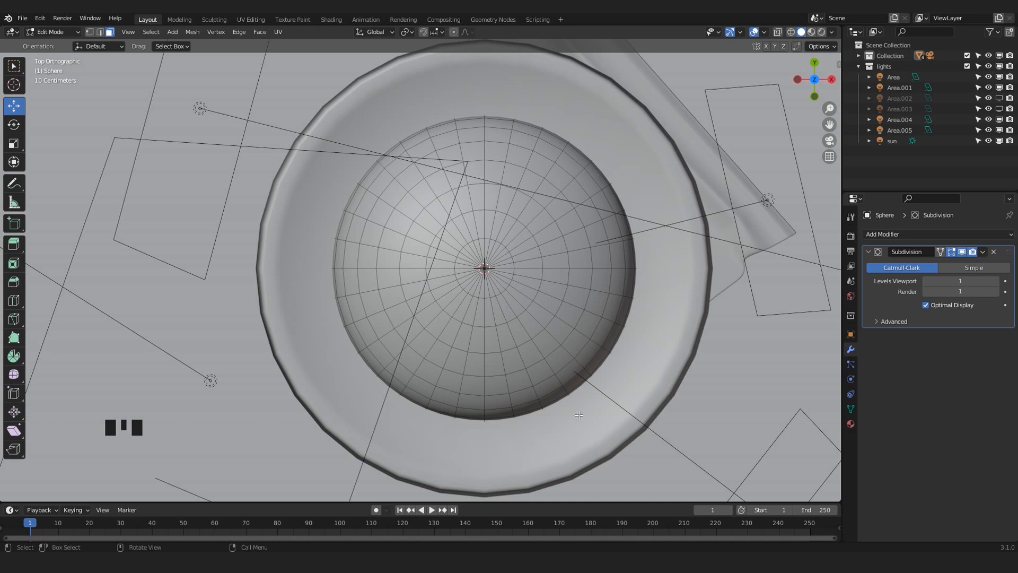
pyautogui.keyDown('shift'); pyautogui.moveTo(535, 392); pyautogui.dragTo(497, 384, button='middle'); pyautogui.keyUp('shift')
pyautogui.scroll(1, 444, 379)
pyautogui.scroll(-1, 439, 377)
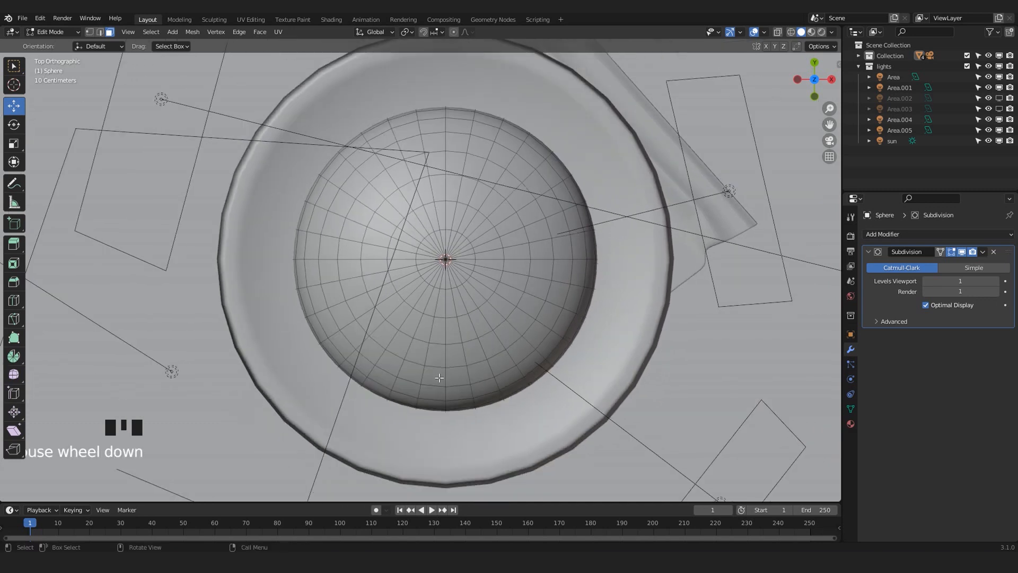
pyautogui.press('ctrl')
pyautogui.hotkey('ctrl', '1')
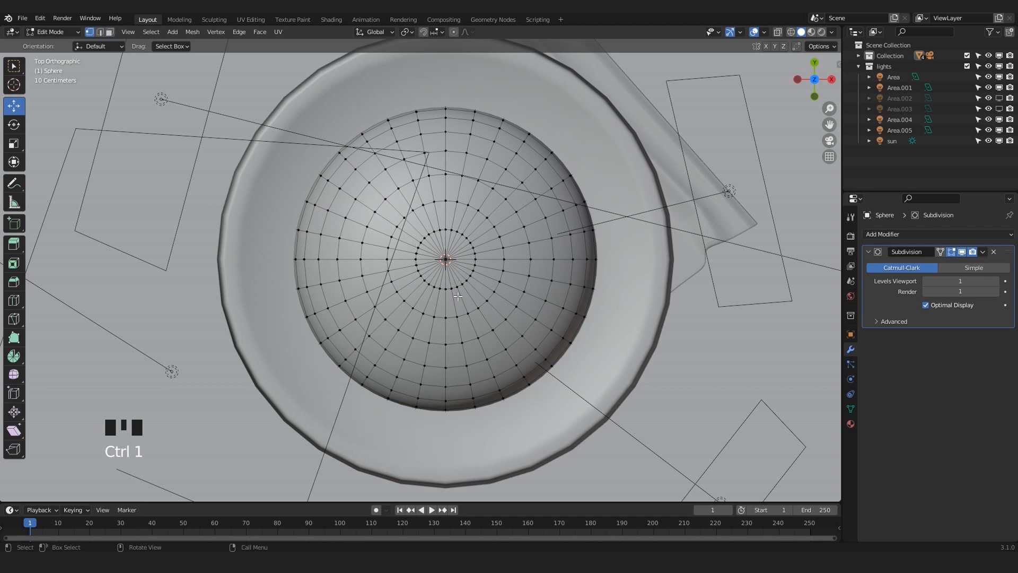
pyautogui.keyDown('shift'); pyautogui.moveTo(759, 218); pyautogui.dragTo(768, 236, button='middle'); pyautogui.keyUp('shift')
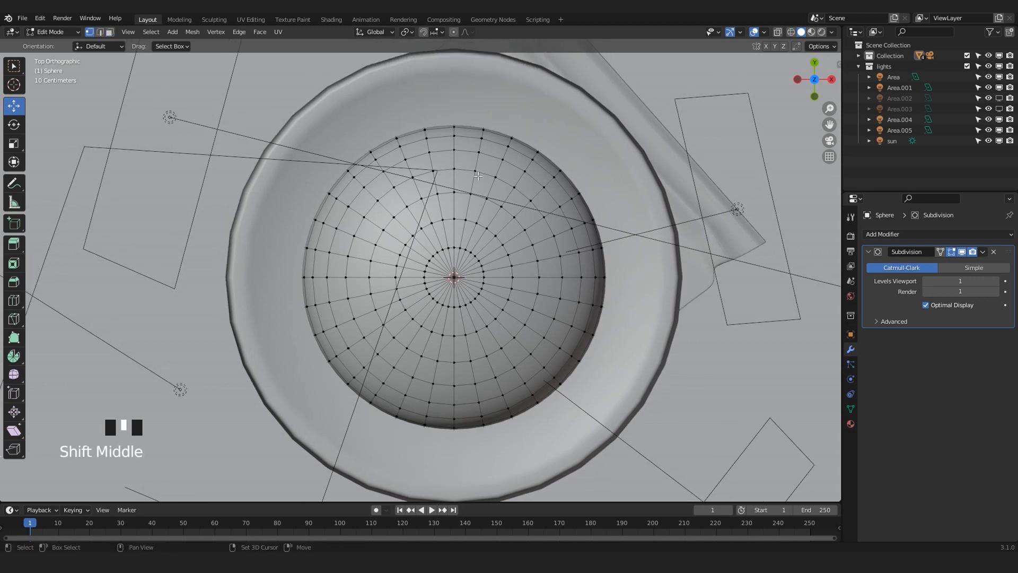
pyautogui.click(454, 31)
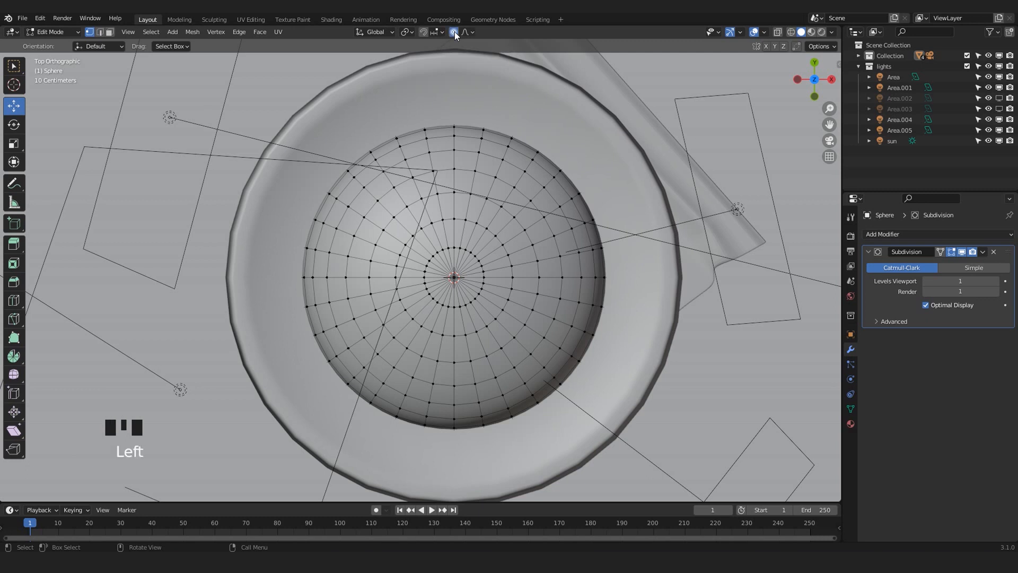
pyautogui.keyDown('shift'); pyautogui.moveTo(462, 340); pyautogui.dragTo(457, 301, button='middle'); pyautogui.keyUp('shift')
pyautogui.hotkey('alt', 'z')
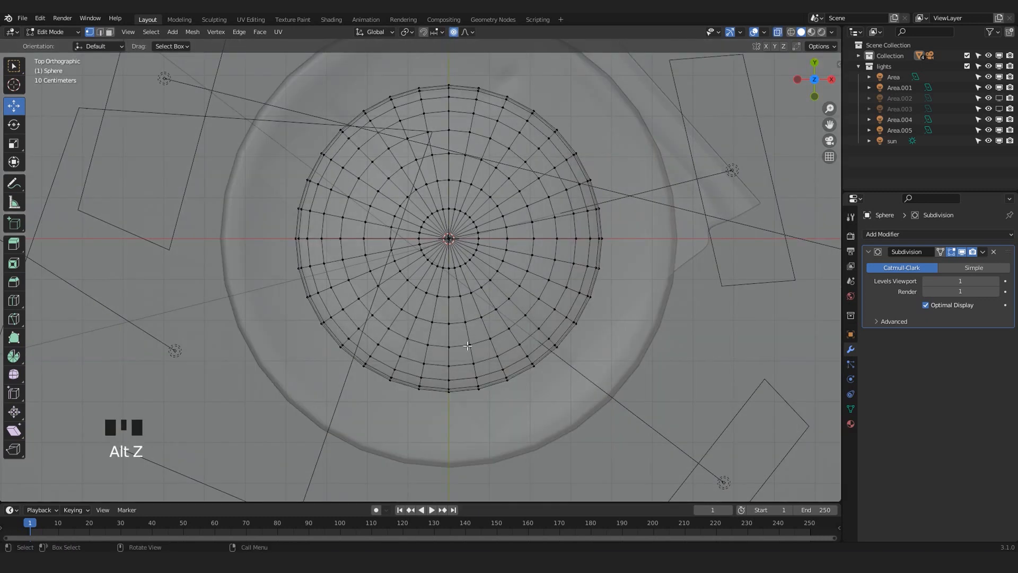
pyautogui.keyDown('shift'); pyautogui.moveTo(515, 420); pyautogui.dragTo(515, 450, button='middle'); pyautogui.keyUp('shift')
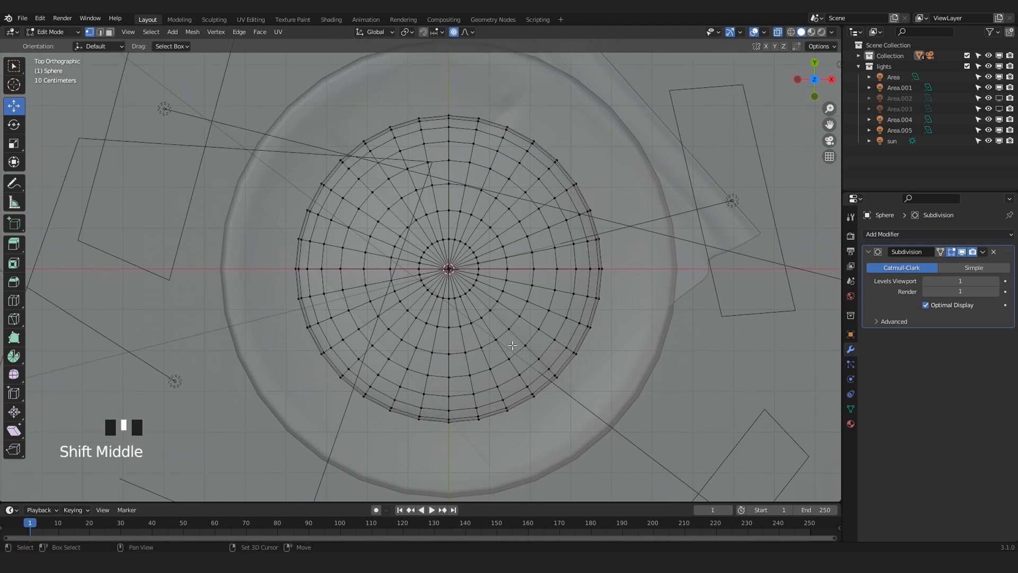
pyautogui.scroll(1, 515, 451)
pyautogui.scroll(-1, 431, 379)
pyautogui.press('b')
pyautogui.moveTo(508, 431)
pyautogui.mouseDown()
pyautogui.moveTo(449, 391)
pyautogui.moveTo(499, 360)
pyautogui.moveTo(502, 337)
pyautogui.mouseUp()
pyautogui.hotkey('ctrl', 'z')
pyautogui.scroll(-3, 501, 340)
pyautogui.scroll(1, 502, 339)
# Push the dome's back-left edge inward and nudge its back-right and front-left edges slightly outward for an irregular outline
pyautogui.moveTo(271, 136); pyautogui.dragTo(352, 202)
pyautogui.moveTo(376, 182); pyautogui.dragTo(390, 184)
pyautogui.moveTo(351, 134); pyautogui.dragTo(350, 147)
pyautogui.moveTo(612, 174); pyautogui.dragTo(553, 223)
pyautogui.moveTo(616, 201); pyautogui.dragTo(623, 201)
pyautogui.moveTo(290, 316); pyautogui.dragTo(333, 363)
pyautogui.moveTo(358, 335); pyautogui.dragTo(349, 335)
# In top view, pull the vertices on the dome's right edge outward and push those on its back edge inward
pyautogui.moveTo(504, 411); pyautogui.dragTo(480, 331, button='middle')
pyautogui.scroll(2, 480, 331)
pyautogui.press('KP_7')
pyautogui.moveTo(623, 218); pyautogui.dragTo(590, 279)
pyautogui.moveTo(635, 255); pyautogui.dragTo(634, 254)
pyautogui.scroll(3, 632, 255)
pyautogui.moveTo(641, 255); pyautogui.dragTo(663, 254)
pyautogui.moveTo(434, 102); pyautogui.dragTo(491, 151)
pyautogui.moveTo(466, 79); pyautogui.dragTo(465, 109)
# Return to the camera view with X-ray turned off and leave the dome's mesh editing for Object Mode
pyautogui.scroll(-3, 470, 95)
pyautogui.moveTo(466, 109); pyautogui.dragTo(456, 137, button='middle')
pyautogui.scroll(2, 455, 137)
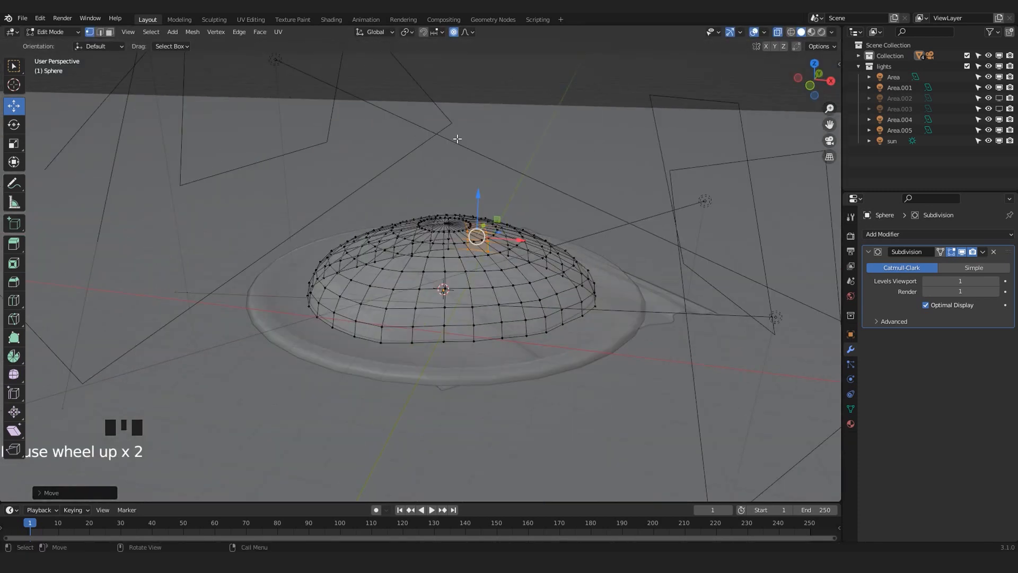
pyautogui.press('KP_0')
pyautogui.scroll(2, 503, 210)
pyautogui.hotkey('alt', 'z')
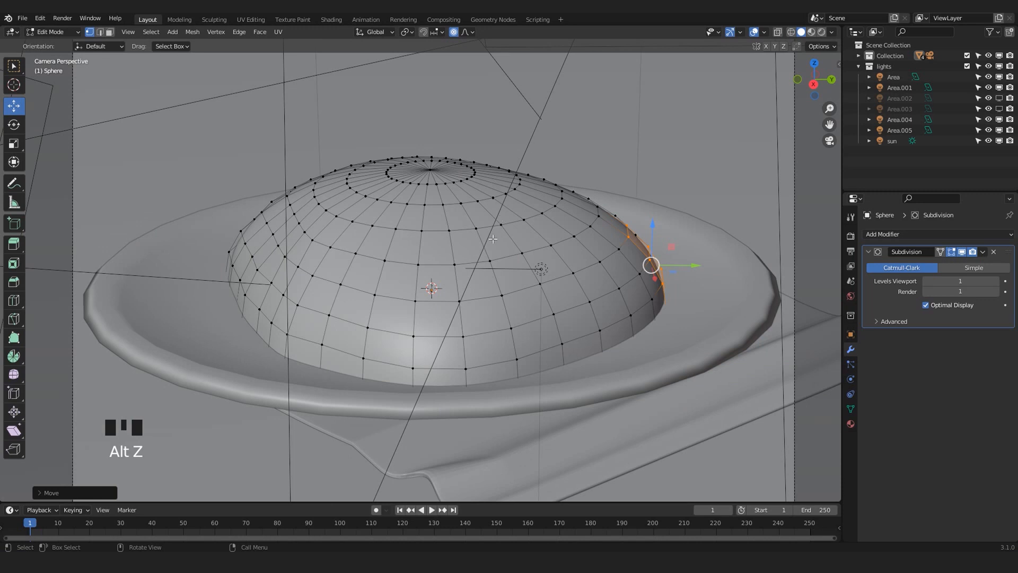
pyautogui.press('Tab')
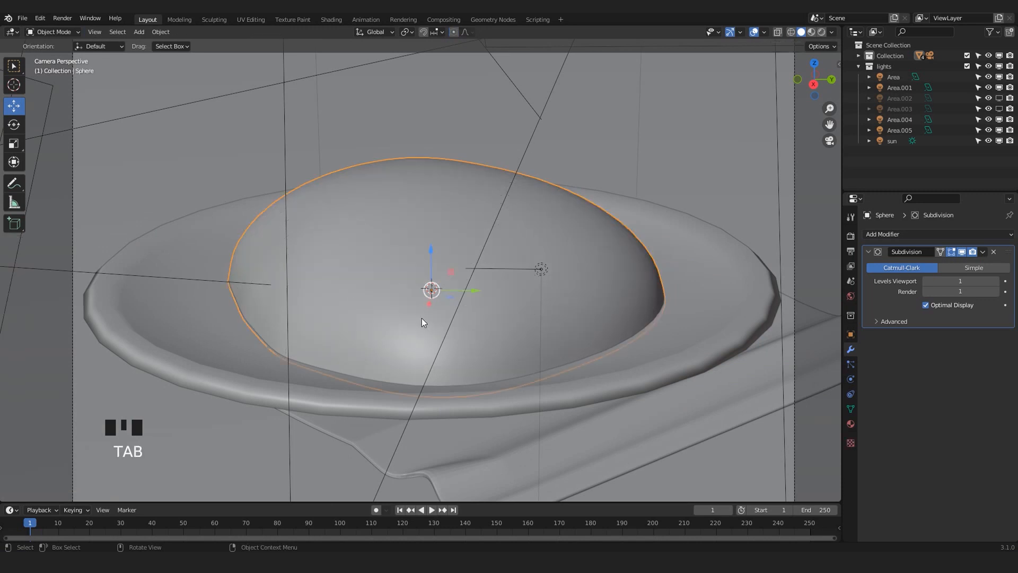
# Rotate the reshaped dome around the global Z axis so that a different side faces the camera
pyautogui.keyDown('shift'); pyautogui.moveTo(432, 300); pyautogui.dragTo(449, 318, button='middle'); pyautogui.keyUp('shift')
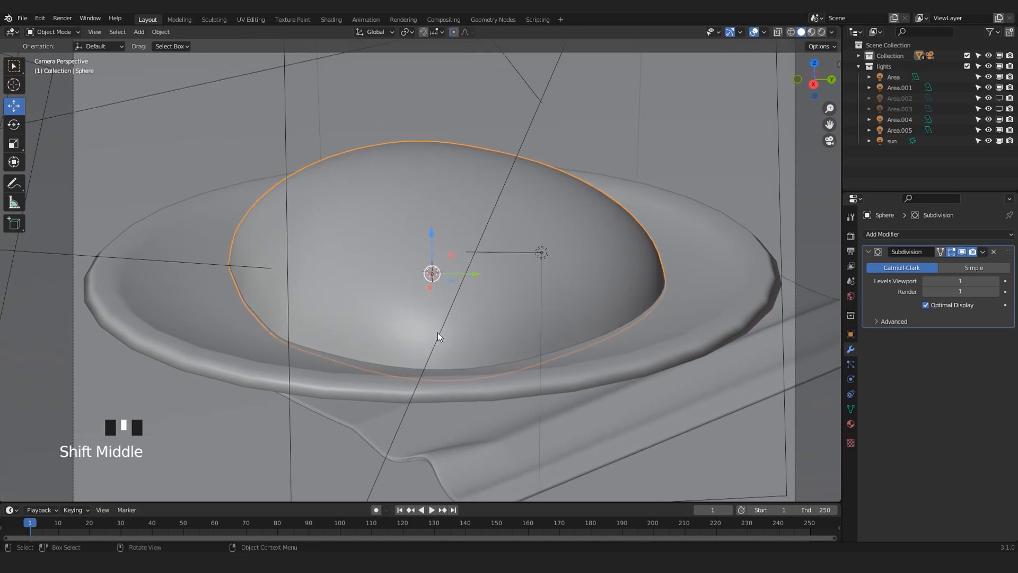
pyautogui.press('r')
pyautogui.press('z')
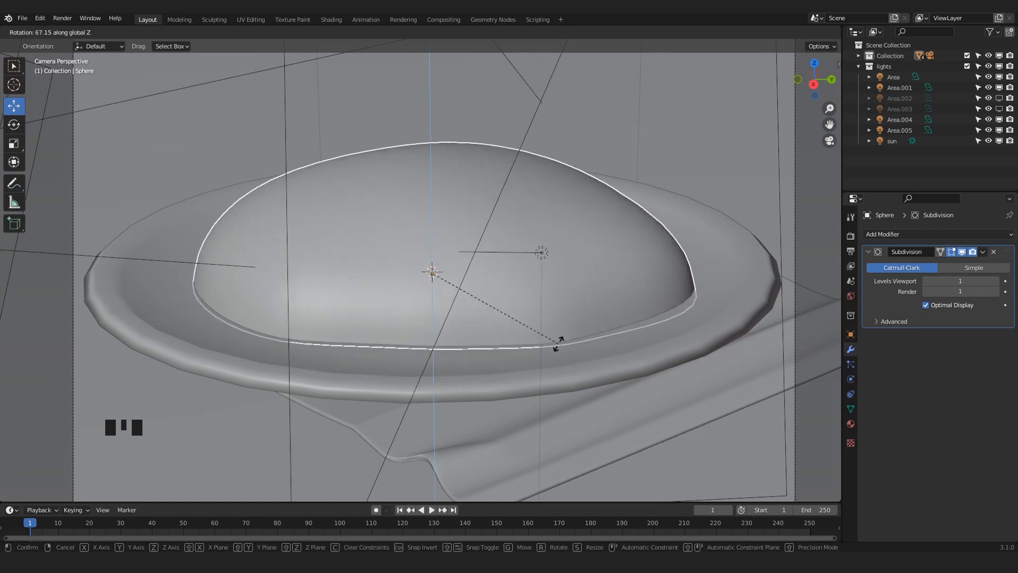
pyautogui.click(501, 363)
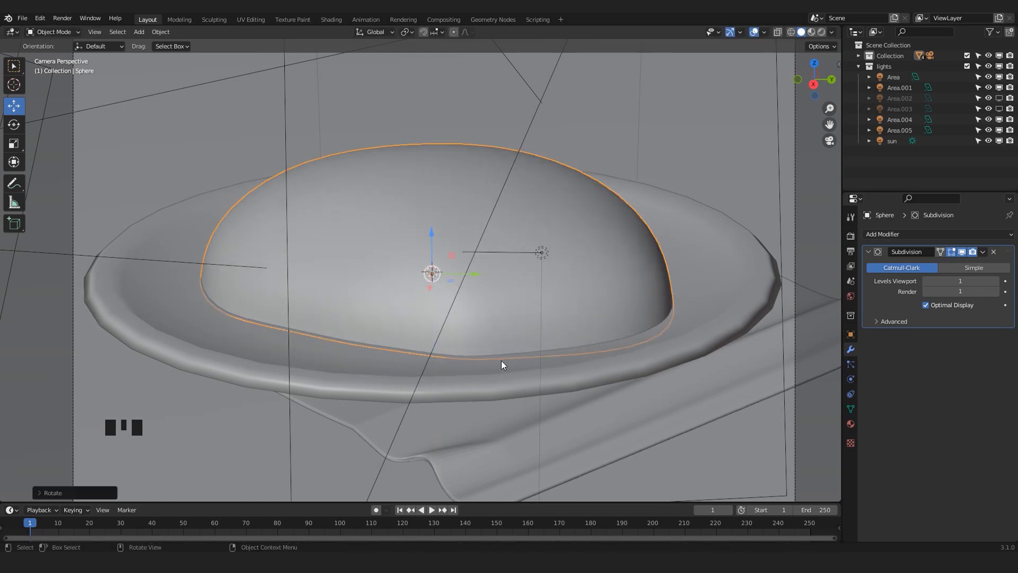
# Move the dome's top centre vertex down with proportional editing to press a shallow, smooth dimple into the top
pyautogui.scroll(2, 566, 306)
pyautogui.press('Tab')
pyautogui.keyDown('shift'); pyautogui.moveTo(541, 286); pyautogui.dragTo(534, 307, button='middle'); pyautogui.keyUp('shift')
pyautogui.click(427, 152)
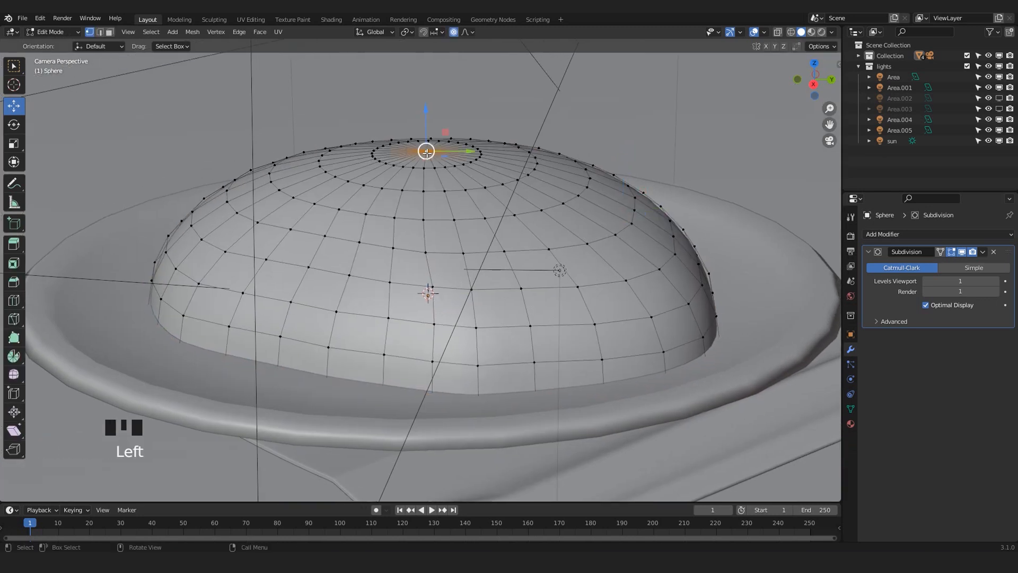
pyautogui.moveTo(423, 112); pyautogui.dragTo(425, 142)
pyautogui.keyDown('shift'); pyautogui.moveTo(475, 211); pyautogui.dragTo(466, 270, button='middle'); pyautogui.keyUp('shift')
pyautogui.scroll(2, 474, 253)
pyautogui.scroll(1, 475, 253)
pyautogui.keyDown('shift'); pyautogui.moveTo(676, 199); pyautogui.dragTo(684, 204, button='middle'); pyautogui.keyUp('shift')
pyautogui.scroll(2, 653, 231)
pyautogui.scroll(-2, 653, 232)
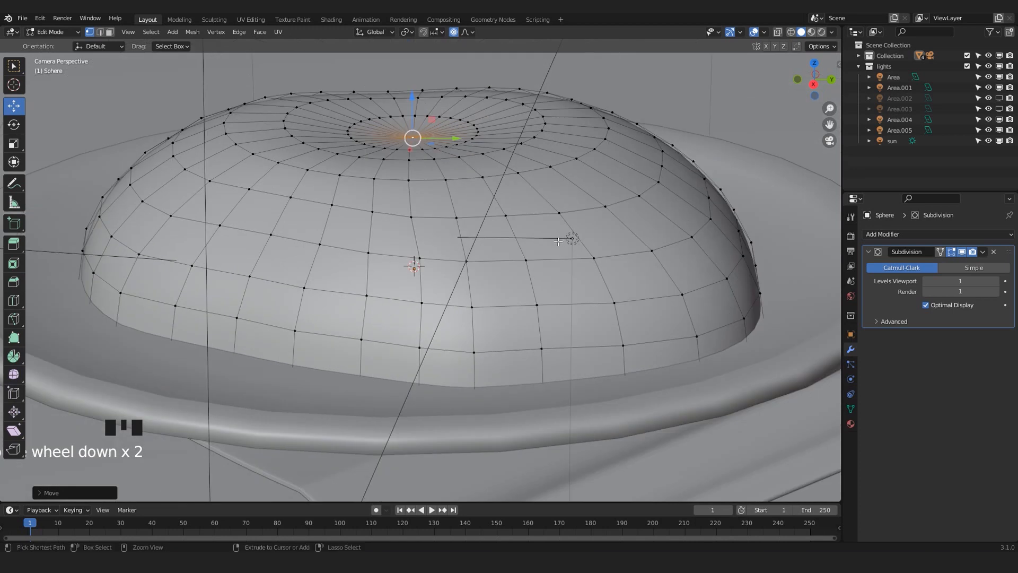
pyautogui.hotkey('ctrl', 'r')
pyautogui.click(459, 237)
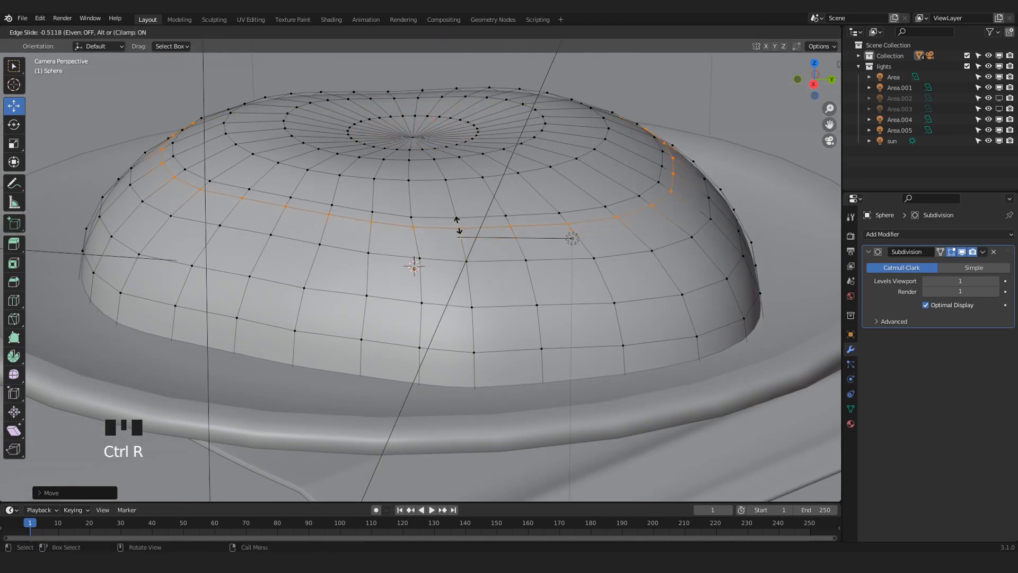
pyautogui.click(458, 219)
pyautogui.hotkey('ctrl', 'z')
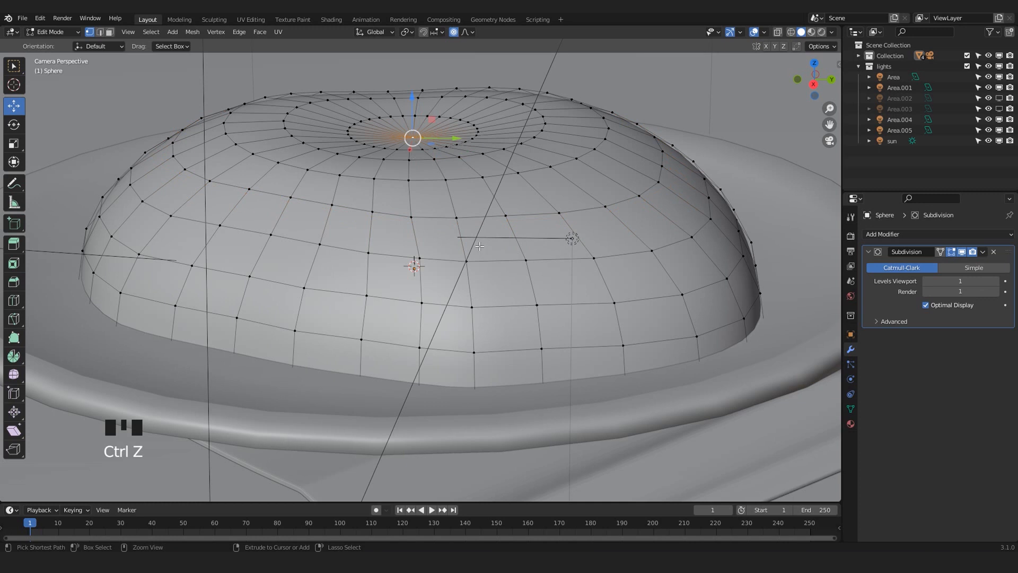
# Apply the dome's Subdivision modifier in Object Mode and reopen its mesh for editing
pyautogui.press('Tab')
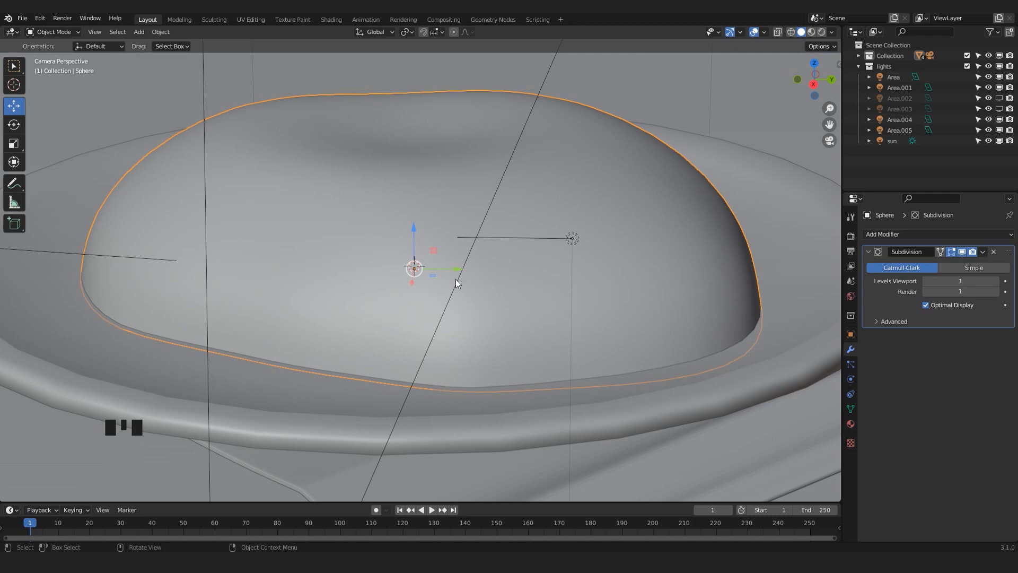
pyautogui.click(982, 252)
pyautogui.click(937, 264)
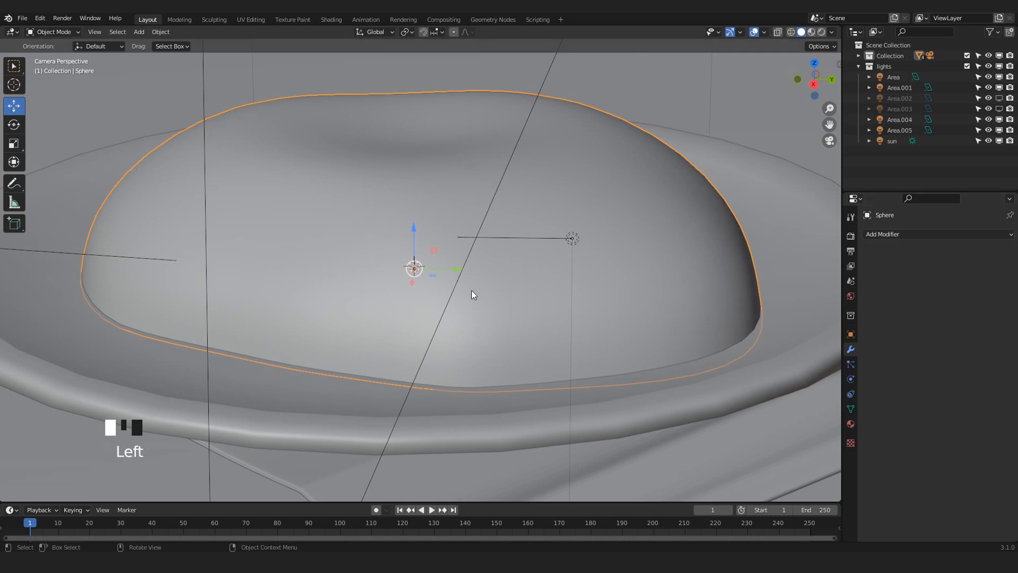
pyautogui.press('Tab')
pyautogui.moveTo(479, 291); pyautogui.dragTo(511, 287, button='middle')
pyautogui.scroll(-3, 390, 235)
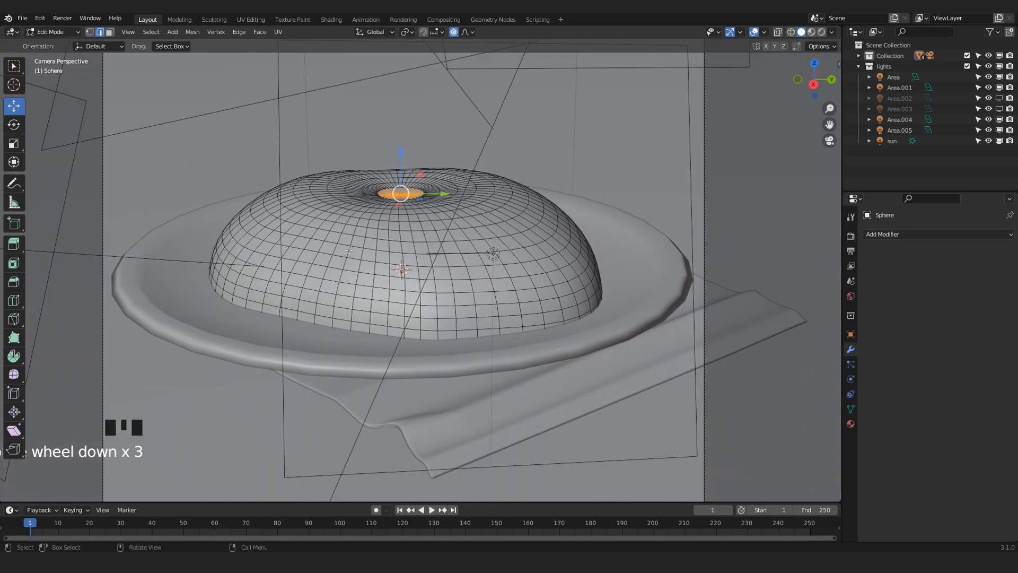
pyautogui.scroll(4, 357, 248)
pyautogui.scroll(-3, 624, 206)
pyautogui.keyDown('shift'); pyautogui.moveTo(501, 303); pyautogui.dragTo(528, 278, button='middle'); pyautogui.keyUp('shift')
pyautogui.scroll(2, 517, 333)
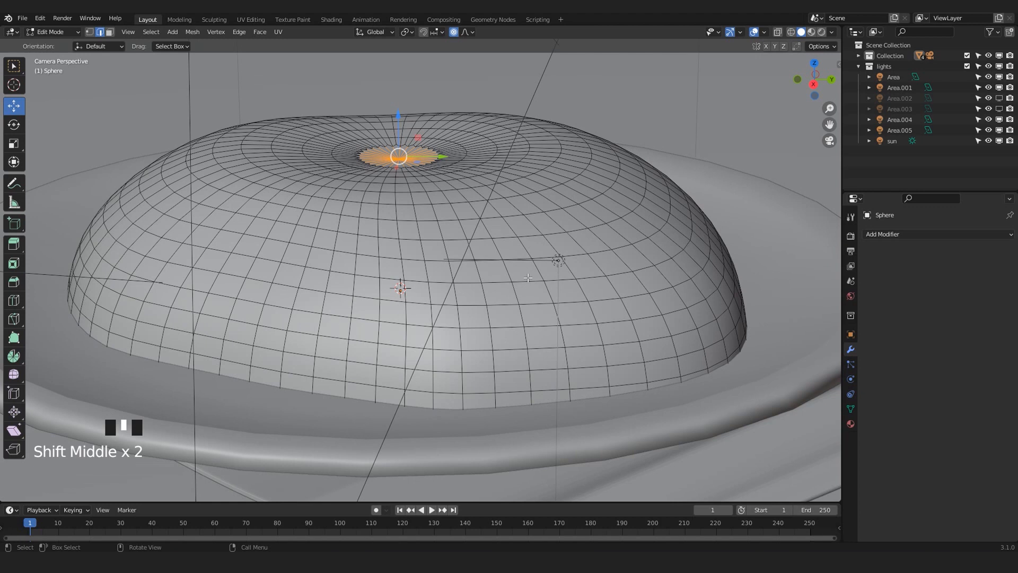
# Switch to face selection and select only the horizontal face loop running around the dome's upper half
pyautogui.press('3')
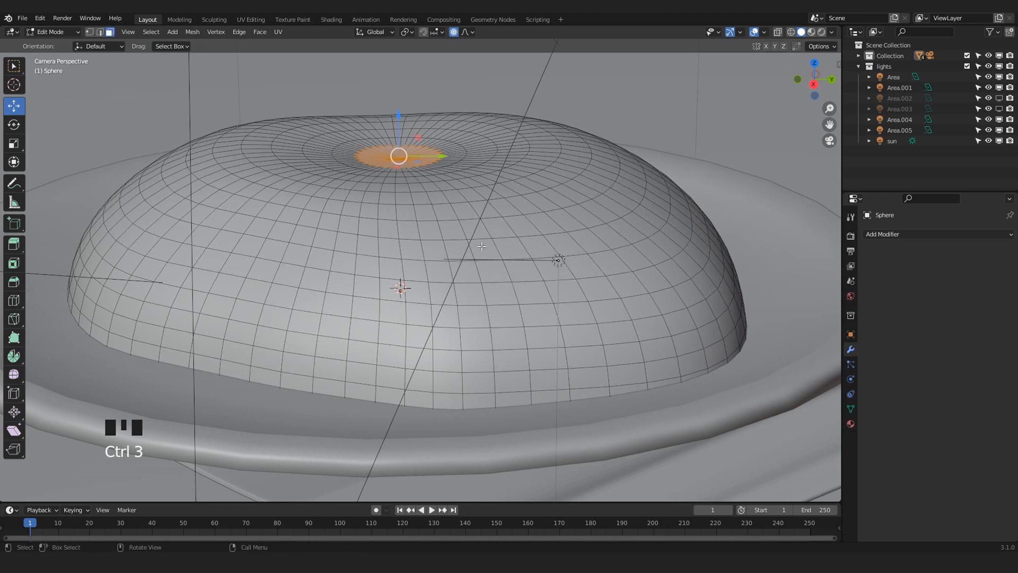
pyautogui.scroll(1, 488, 261)
pyautogui.keyDown('shift'); pyautogui.moveTo(499, 270); pyautogui.dragTo(496, 275, button='middle'); pyautogui.keyUp('shift')
pyautogui.scroll(2, 495, 274)
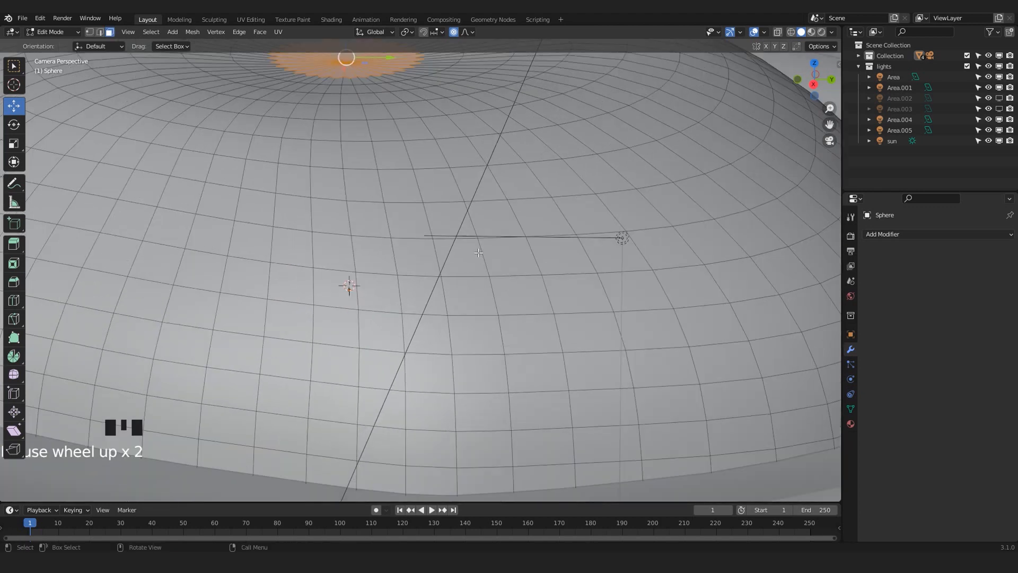
pyautogui.keyDown('alt'); pyautogui.keyDown('shift'); pyautogui.click(513, 251); pyautogui.keyUp('shift'); pyautogui.keyUp('alt')
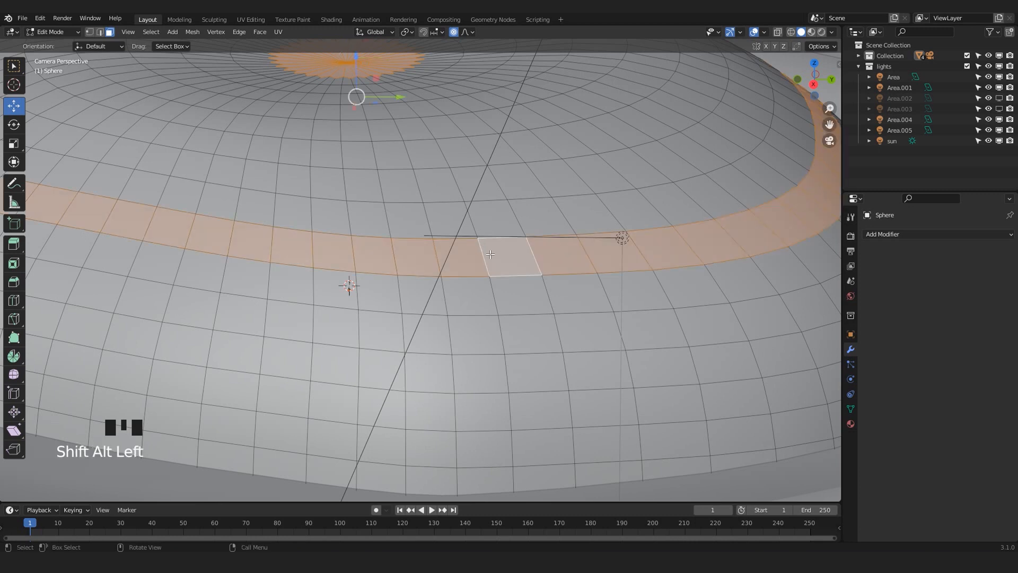
pyautogui.scroll(-5, 485, 258)
pyautogui.scroll(2, 486, 258)
pyautogui.click(459, 261)
pyautogui.keyDown('alt'); pyautogui.keyDown('shift'); pyautogui.click(459, 261); pyautogui.keyUp('shift'); pyautogui.keyUp('alt')
pyautogui.keyDown('alt'); pyautogui.keyDown('shift'); pyautogui.click(459, 261); pyautogui.keyUp('shift'); pyautogui.keyUp('alt')
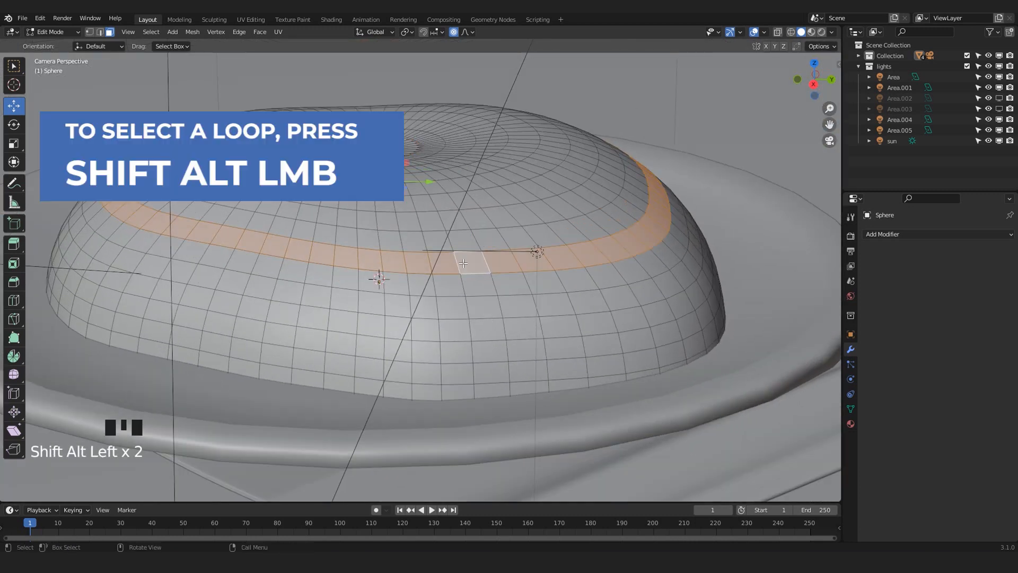
pyautogui.scroll(2, 510, 281)
pyautogui.keyDown('shift'); pyautogui.moveTo(715, 234); pyautogui.dragTo(715, 245, button='middle'); pyautogui.keyUp('shift')
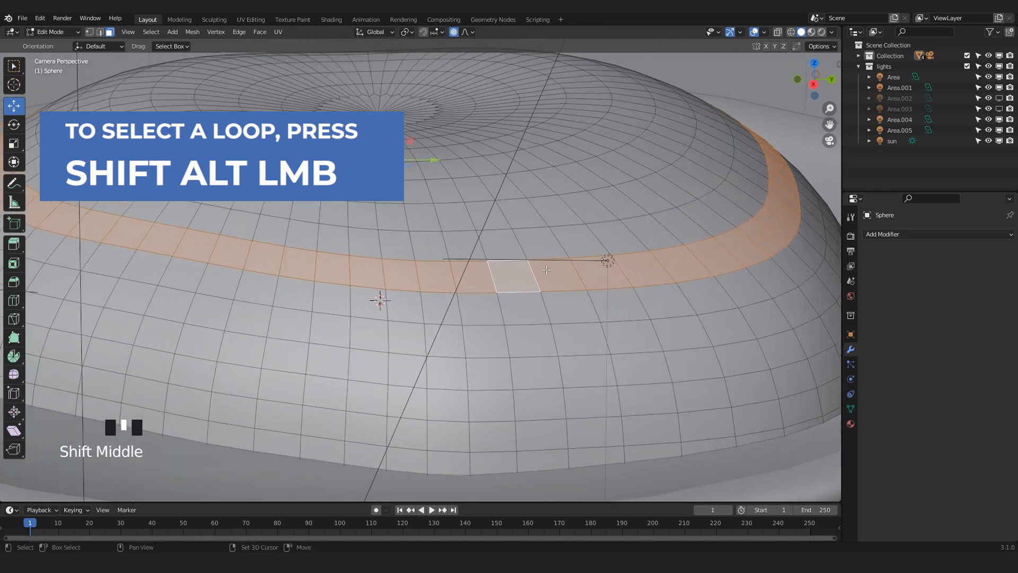
# Add two horizontal edge loops inside that face band, one above its middle and one below, to form a narrow central strip
pyautogui.scroll(2, 512, 277)
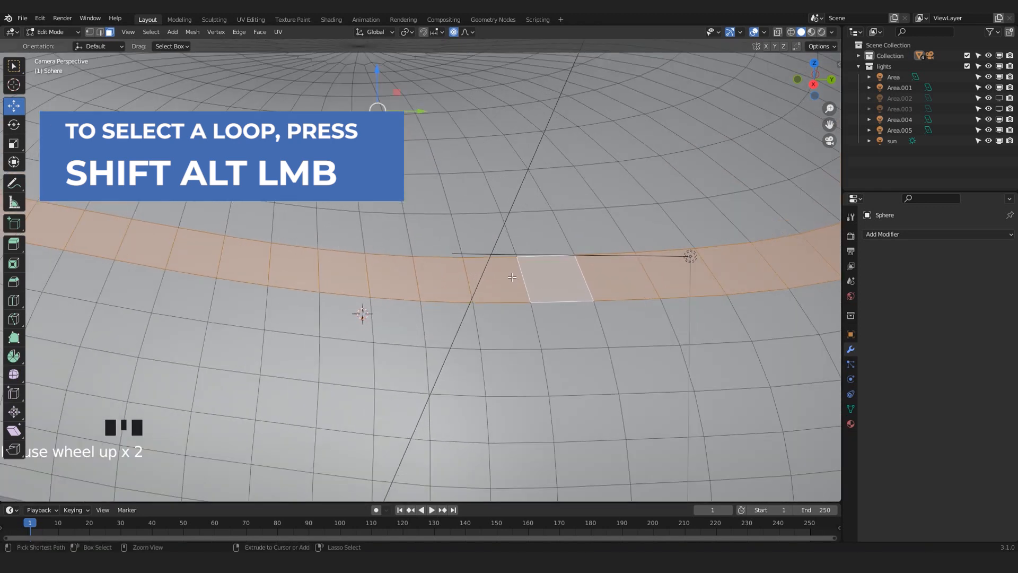
pyautogui.hotkey('ctrl', 'r')
pyautogui.click(530, 274)
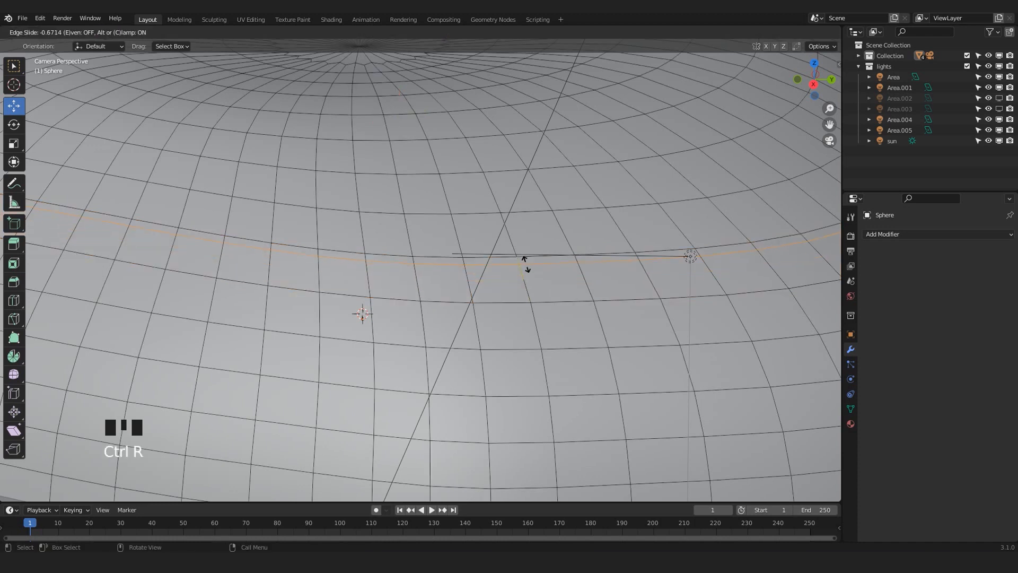
pyautogui.click(527, 269)
pyautogui.hotkey('ctrl', 'r')
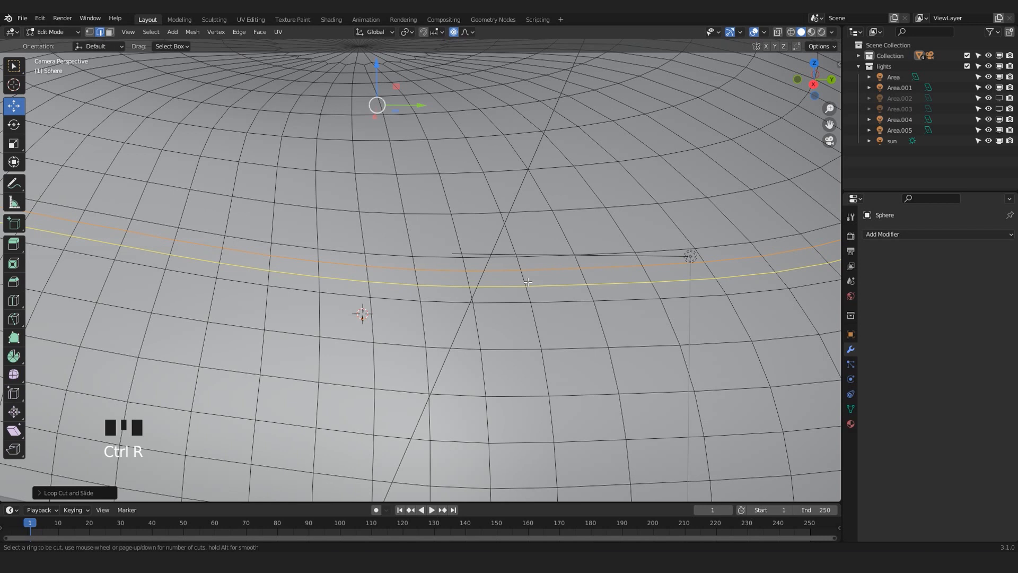
pyautogui.rightClick(528, 282)
pyautogui.scroll(-3, 541, 288)
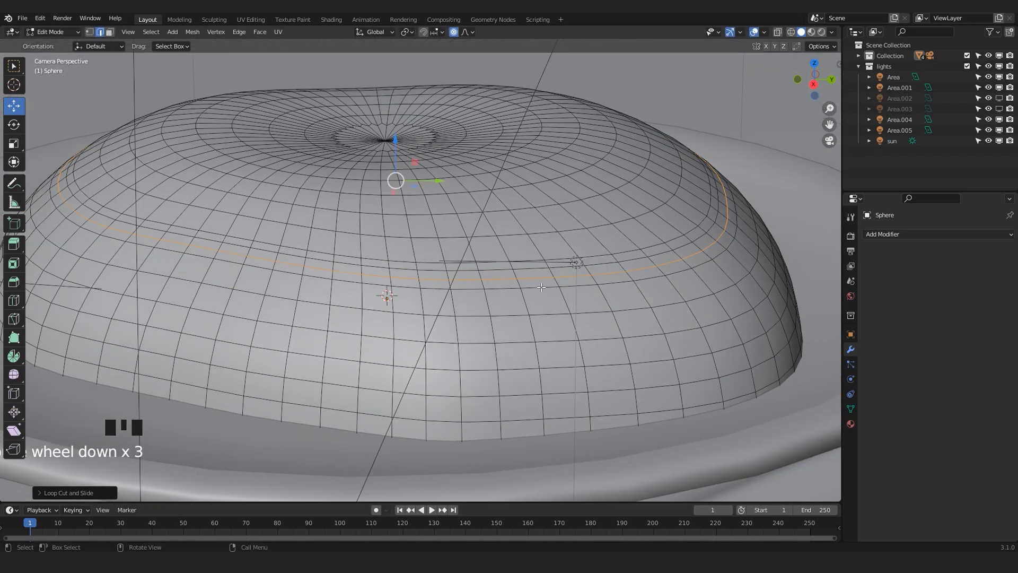
# Select the whole narrow face loop between the two added edge loops in face selection mode
pyautogui.scroll(2, 519, 287)
pyautogui.hotkey('ctrl', '3')
pyautogui.click(515, 276)
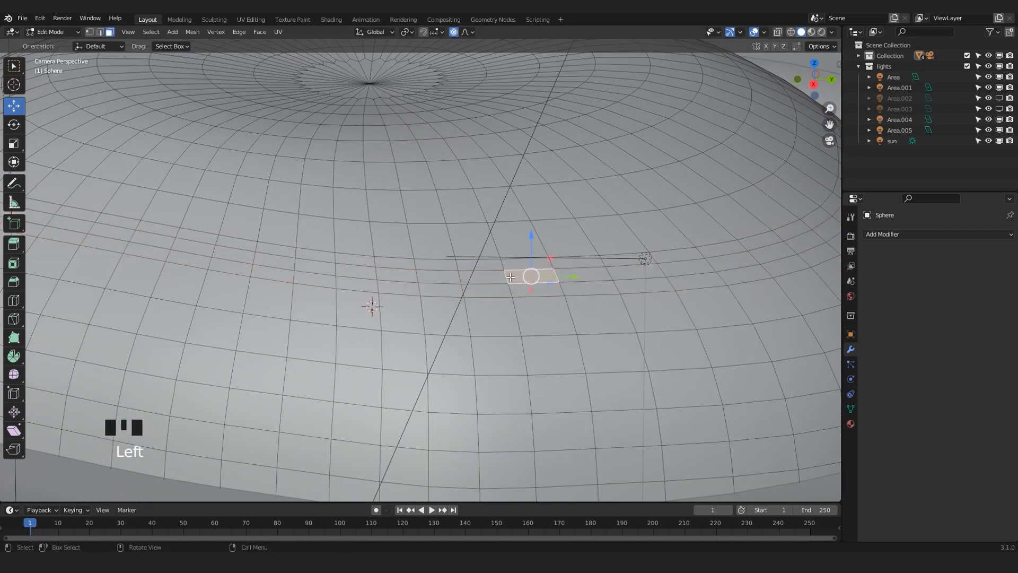
pyautogui.keyDown('alt'); pyautogui.keyDown('shift'); pyautogui.click(496, 276); pyautogui.keyUp('shift'); pyautogui.keyUp('alt')
pyautogui.keyDown('alt'); pyautogui.keyDown('shift'); pyautogui.click(480, 275); pyautogui.keyUp('shift'); pyautogui.keyUp('alt')
pyautogui.scroll(-4, 480, 275)
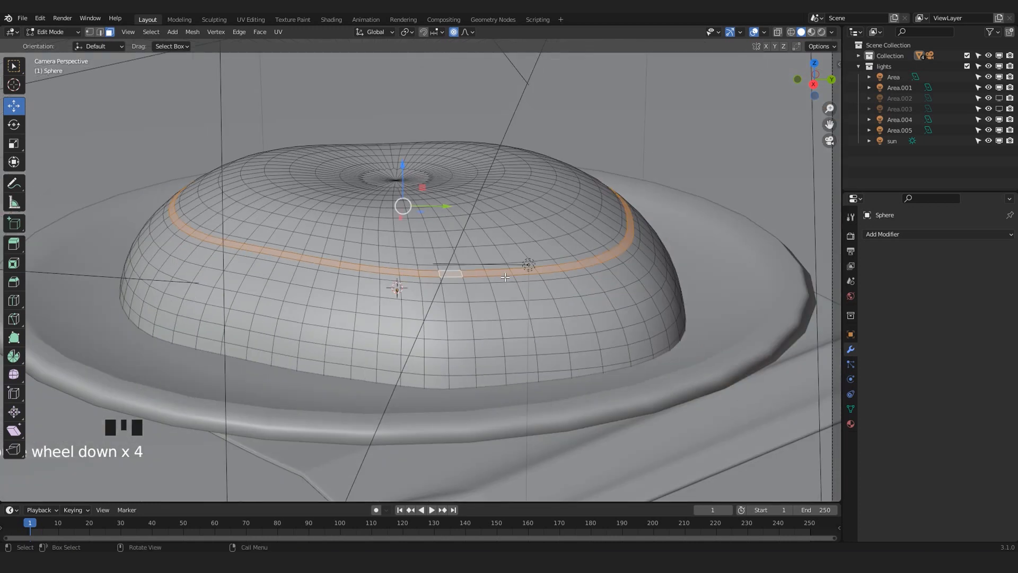
pyautogui.scroll(5, 492, 271)
pyautogui.scroll(-3, 492, 271)
pyautogui.keyDown('shift'); pyautogui.moveTo(464, 283); pyautogui.dragTo(480, 282, button='middle'); pyautogui.keyUp('shift')
# Extrude the selected face loop outward along its normals by about 0.01 m to form a thin raised ridge
pyautogui.click(260, 32)
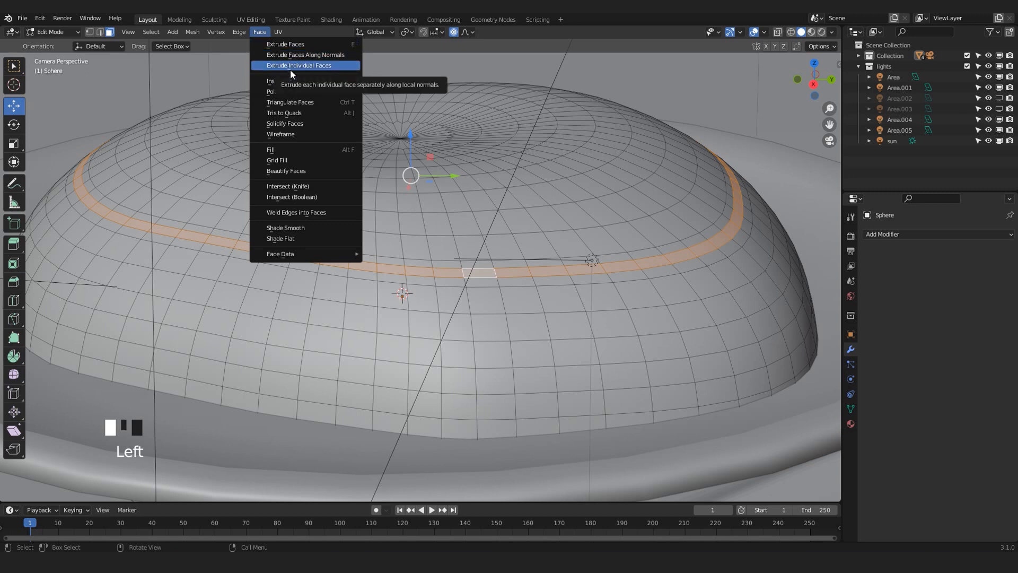
pyautogui.click(291, 55)
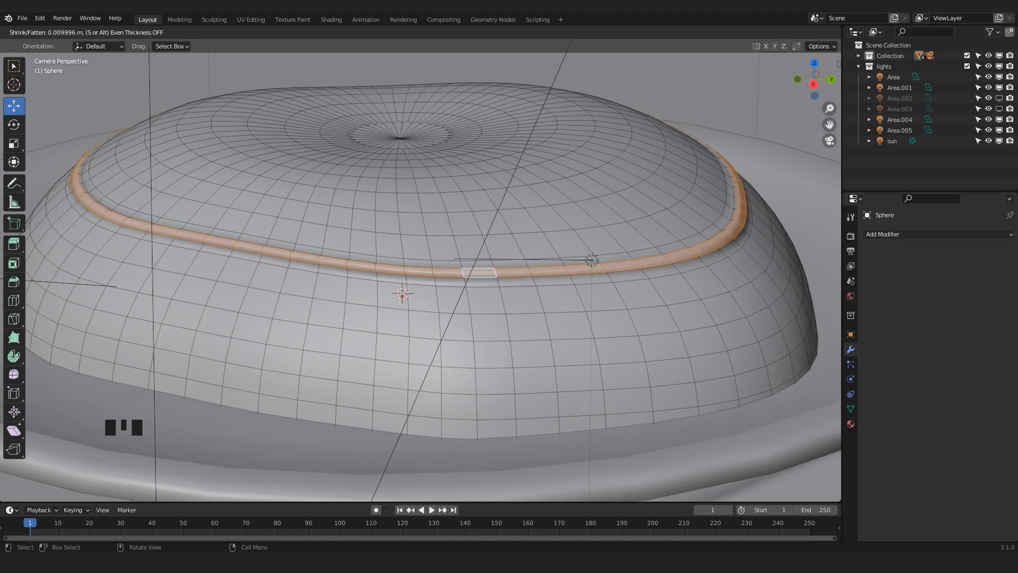
pyautogui.click(301, 58)
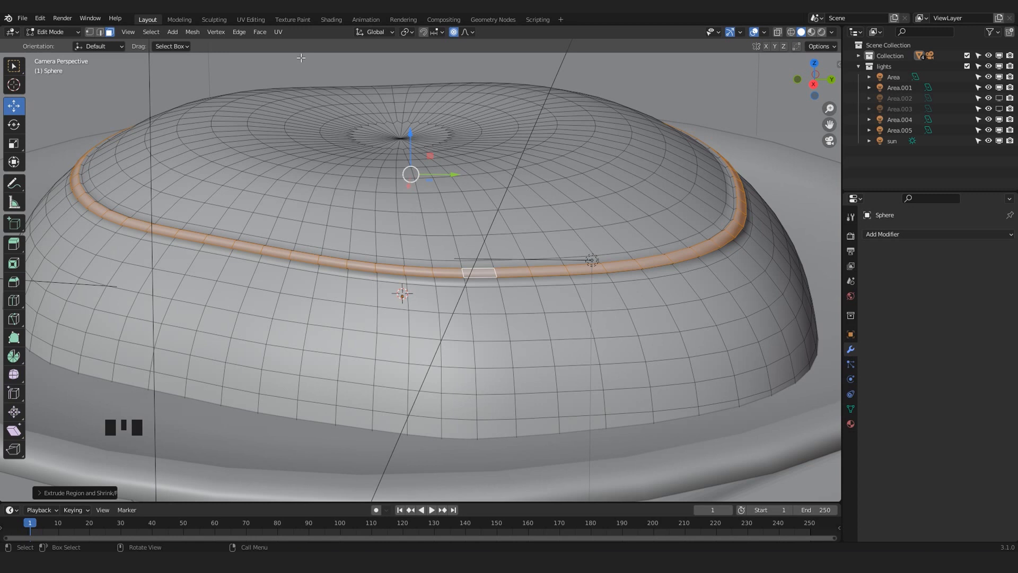
pyautogui.scroll(-2, 547, 281)
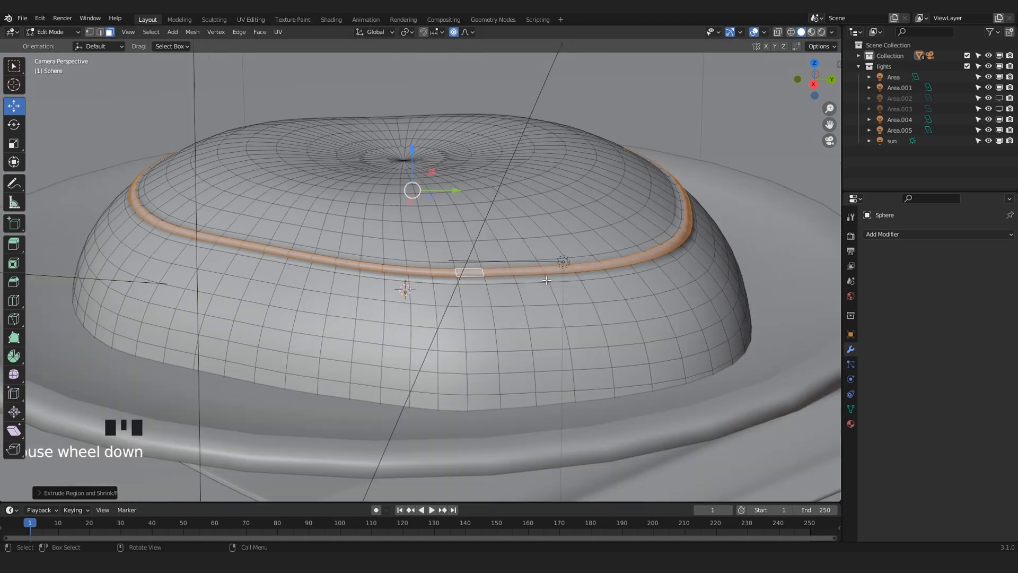
# Return to Object Mode and add a Subdivision Surface modifier to the dome
pyautogui.press('Tab')
pyautogui.scroll(-3, 486, 234)
pyautogui.scroll(3, 465, 252)
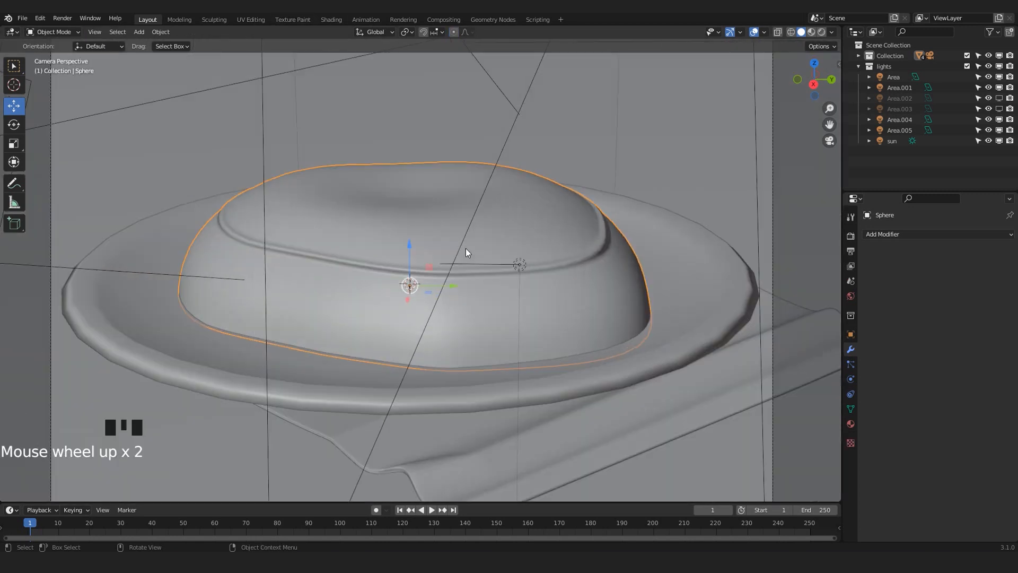
pyautogui.click(896, 237)
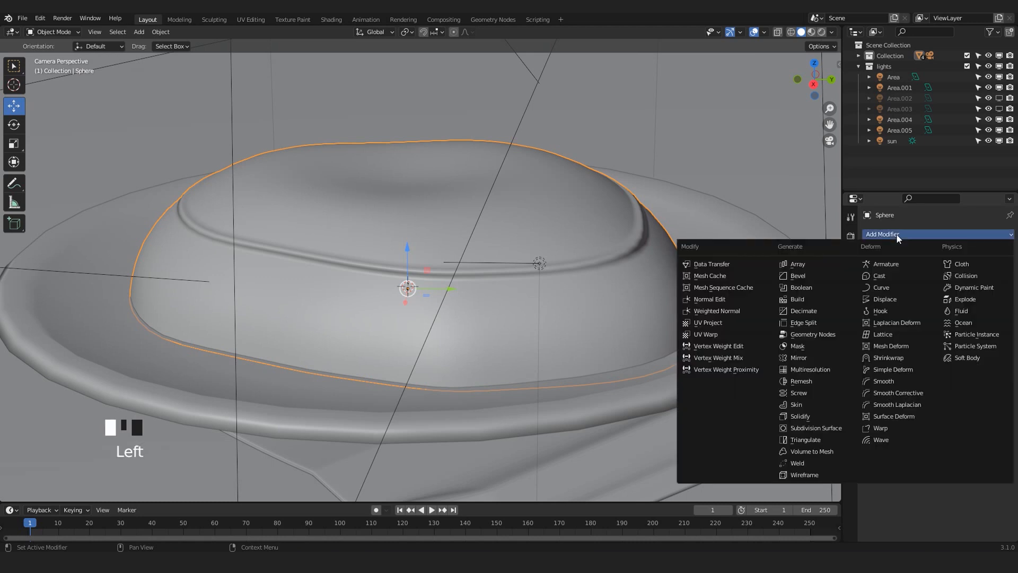
pyautogui.click(809, 430)
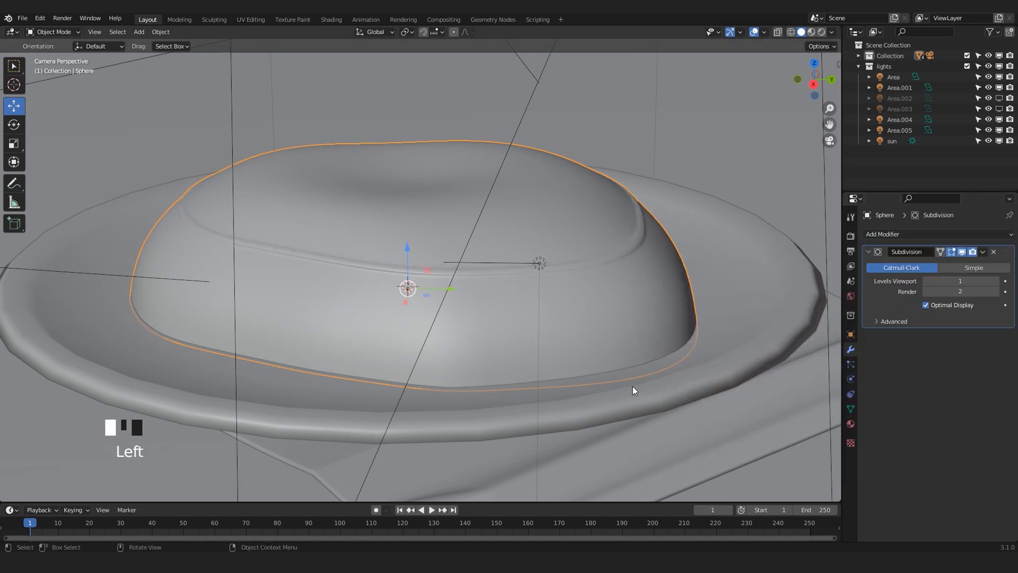
pyautogui.scroll(2, 507, 297)
# Turn off proportional editing in the dome's mesh and scale the ridge's outer face loop up slightly
pyautogui.press('Tab')
pyautogui.scroll(1, 539, 268)
pyautogui.scroll(-1, 548, 279)
pyautogui.press('s')
pyautogui.hotkey('ctrl', 'z')
pyautogui.click(455, 32)
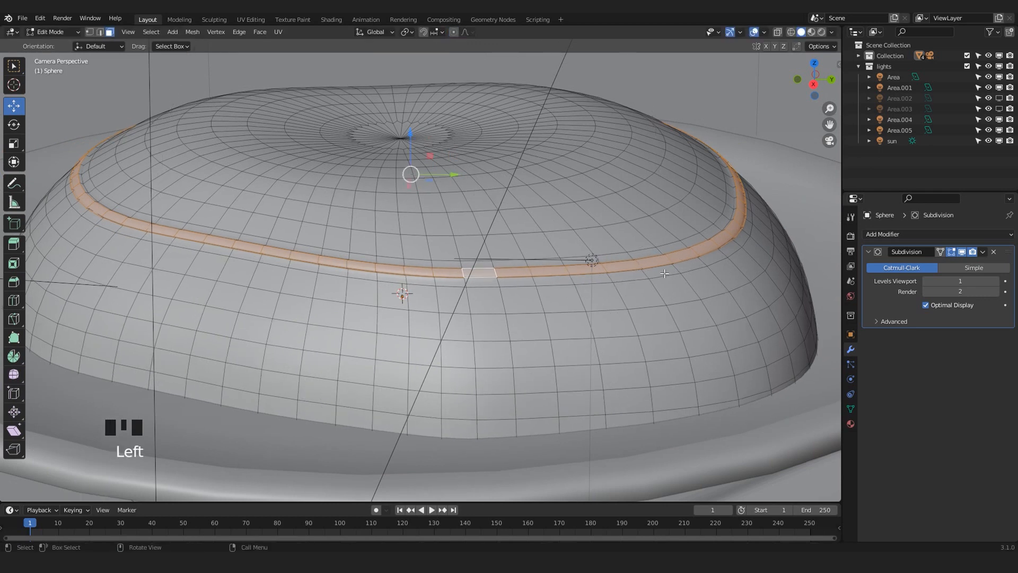
pyautogui.press('s')
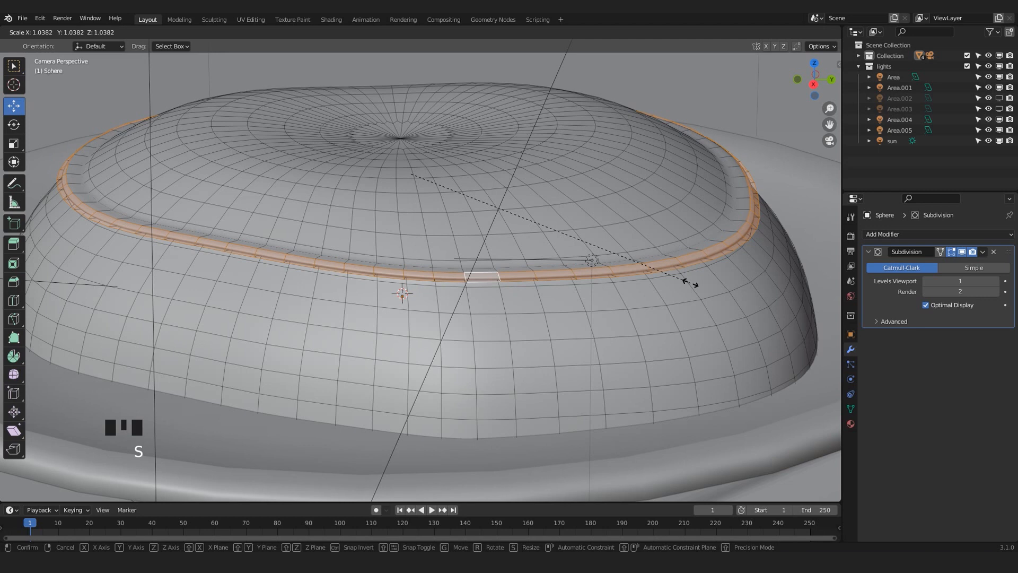
pyautogui.click(683, 275)
pyautogui.click(412, 137)
pyautogui.press('Tab')
pyautogui.scroll(-5, 413, 135)
pyautogui.scroll(4, 430, 241)
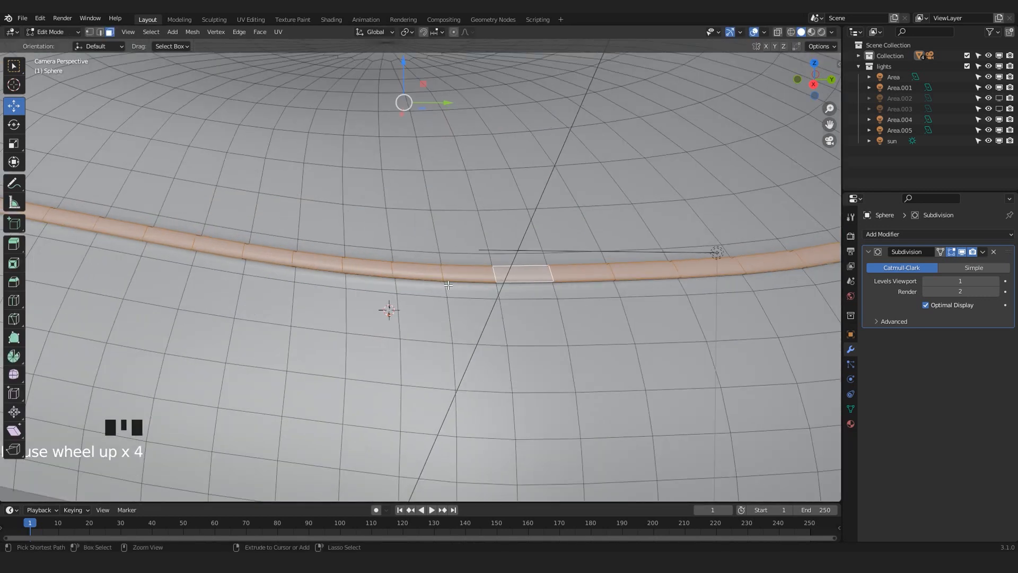
# Add one edge loop along the middle of the ridge, all the way around the dome
pyautogui.hotkey('ctrl', 'r')
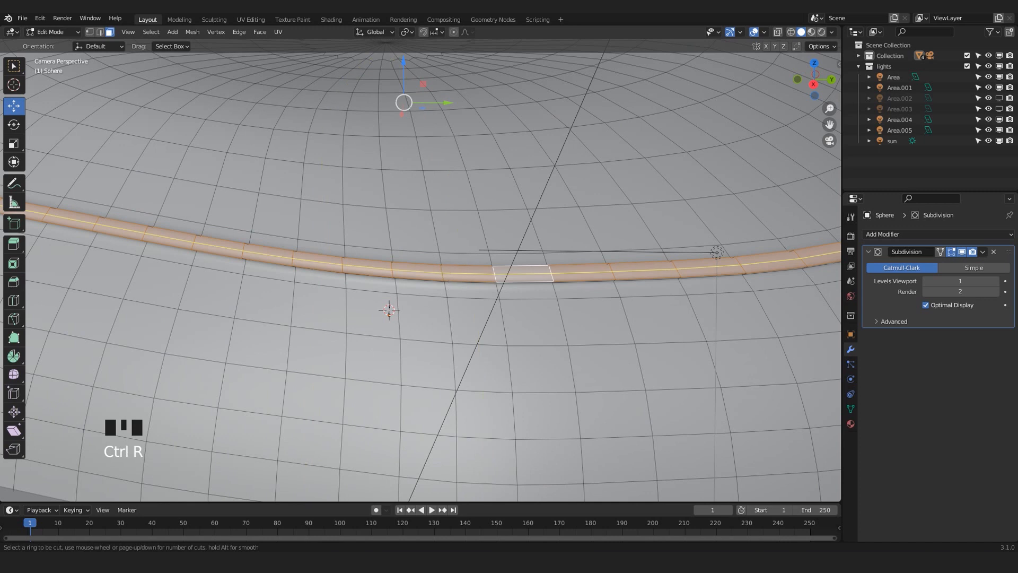
pyautogui.click(444, 272)
pyautogui.scroll(6, 444, 273)
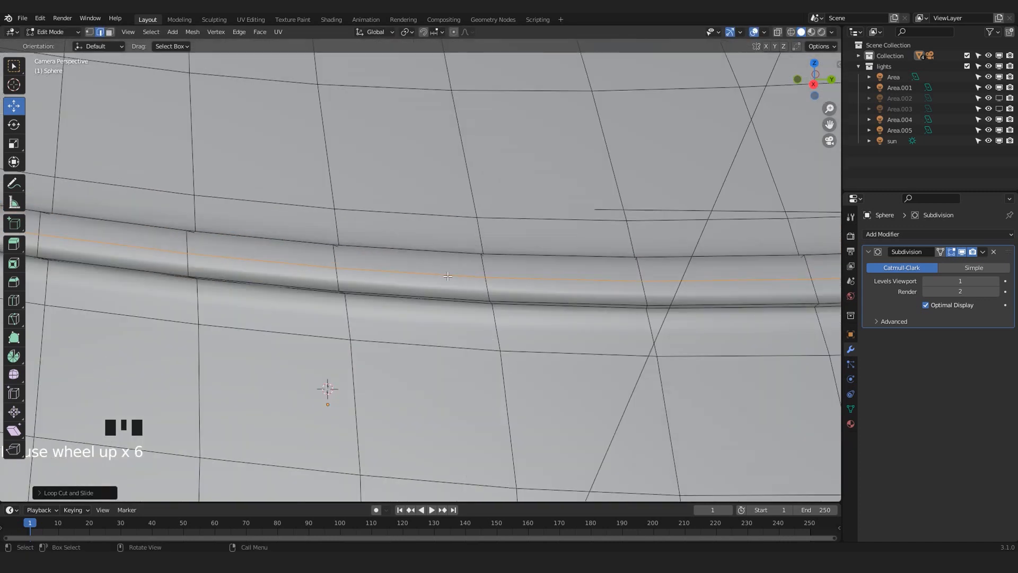
pyautogui.scroll(-9, 448, 276)
pyautogui.scroll(2, 563, 257)
pyautogui.keyDown('shift'); pyautogui.moveTo(562, 258); pyautogui.dragTo(698, 268, button='middle'); pyautogui.keyUp('shift')
# Scale the ridge's middle edge loop slightly outward, raise it a little along Z, and return to Object Mode
pyautogui.press('s')
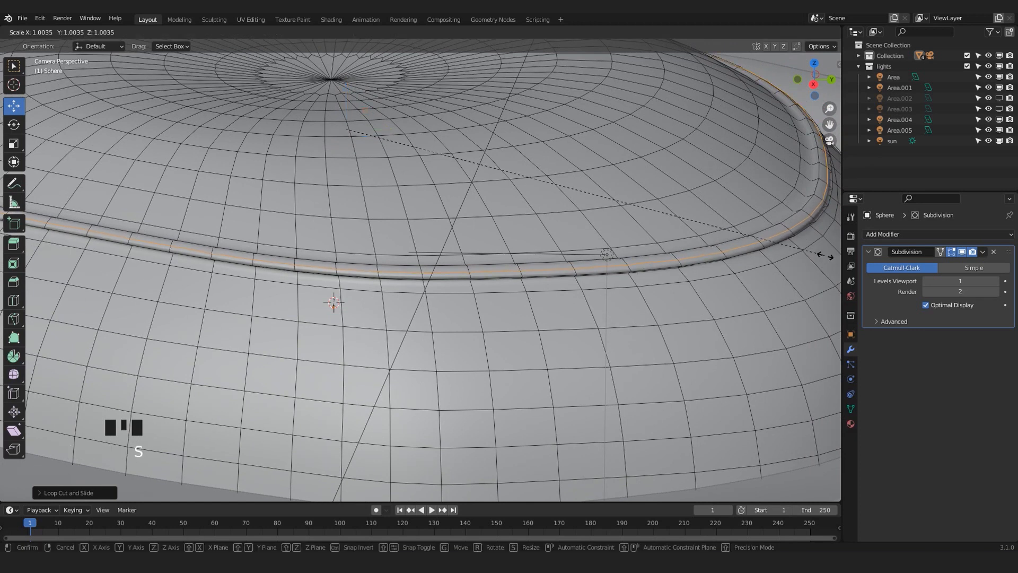
pyautogui.click(828, 257)
pyautogui.scroll(-2, 418, 104)
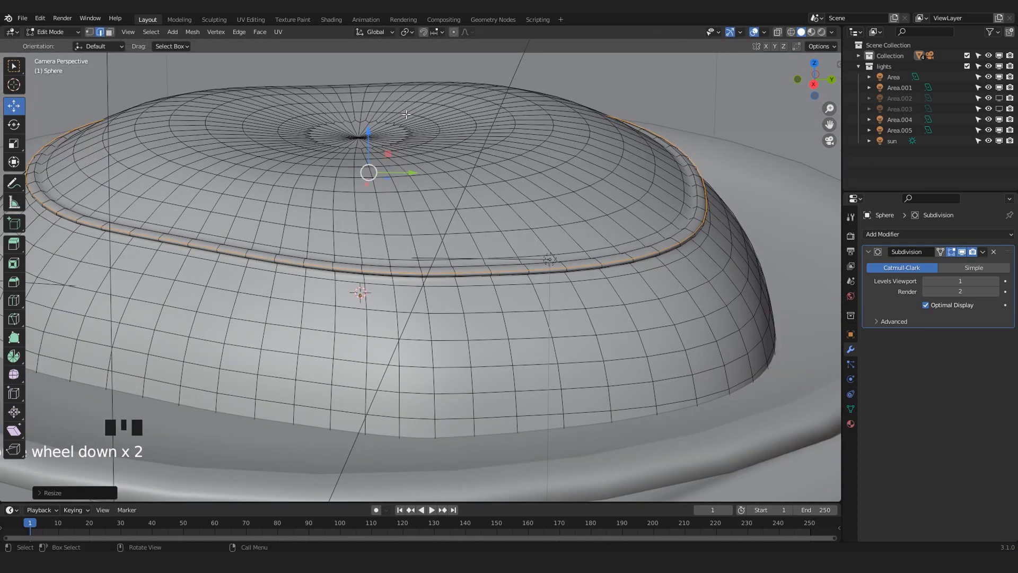
pyautogui.scroll(1, 361, 137)
pyautogui.moveTo(359, 118); pyautogui.dragTo(358, 113)
pyautogui.press('Tab')
pyautogui.scroll(-4, 412, 186)
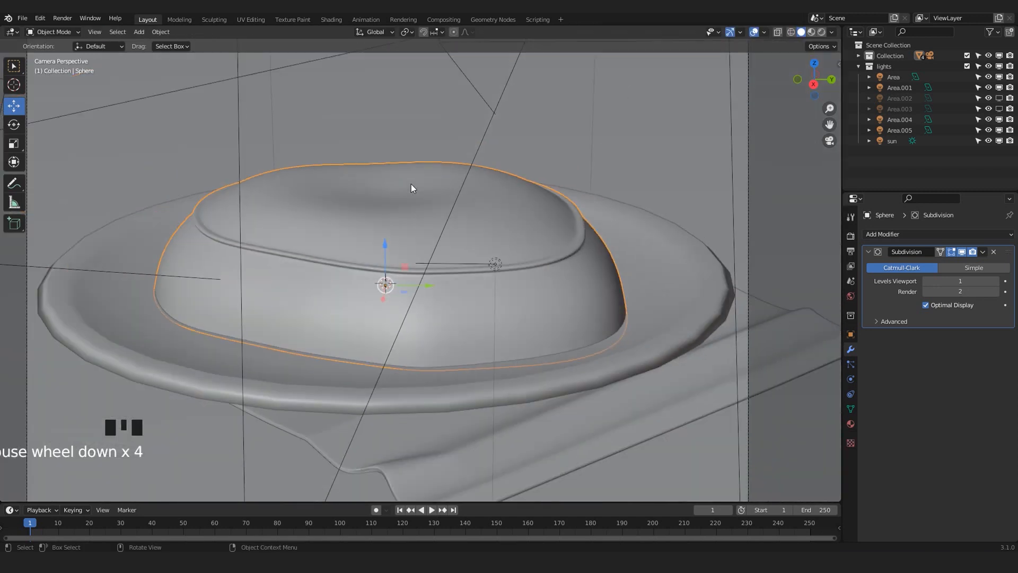
pyautogui.keyDown('shift'); pyautogui.moveTo(374, 257); pyautogui.dragTo(399, 238, button='middle'); pyautogui.keyUp('shift')
pyautogui.scroll(2, 437, 211)
pyautogui.scroll(2, 399, 238)
pyautogui.scroll(-4, 470, 257)
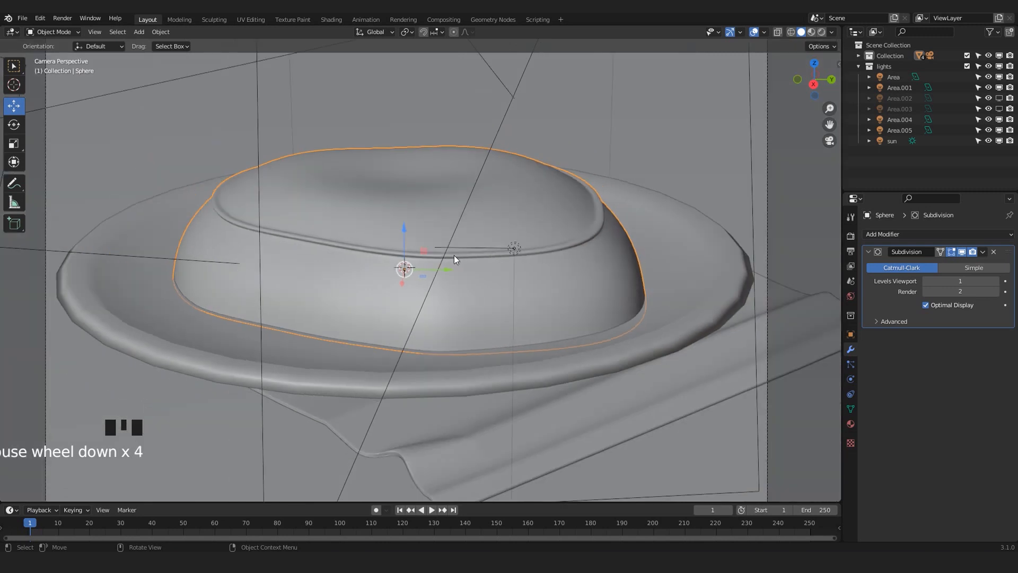
# Enter Edit Mode on the dome and add an edge loop a short distance below the raised ridge
pyautogui.scroll(4, 459, 255)
pyautogui.keyDown('shift'); pyautogui.moveTo(427, 246); pyautogui.dragTo(458, 270, button='middle'); pyautogui.keyUp('shift')
pyautogui.scroll(-2, 440, 307)
pyautogui.scroll(2, 417, 297)
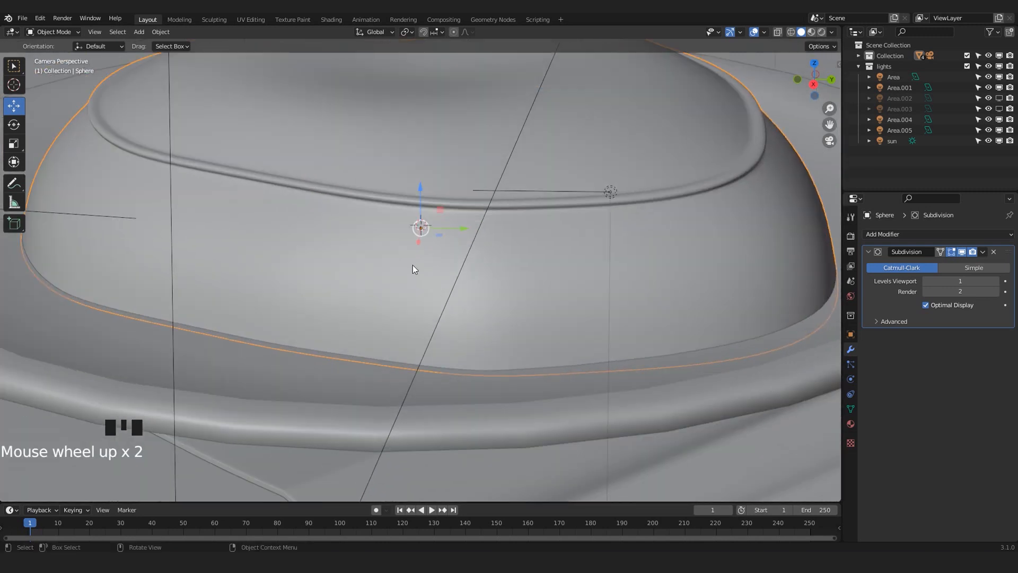
pyautogui.keyDown('shift'); pyautogui.moveTo(387, 252); pyautogui.dragTo(373, 333, button='middle'); pyautogui.keyUp('shift')
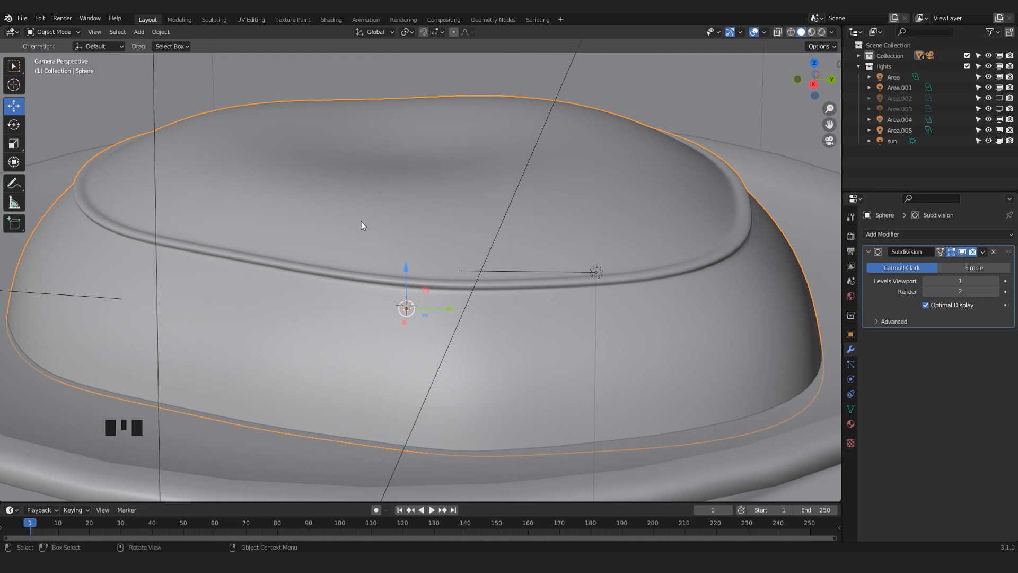
pyautogui.scroll(-1, 466, 265)
pyautogui.scroll(2, 478, 290)
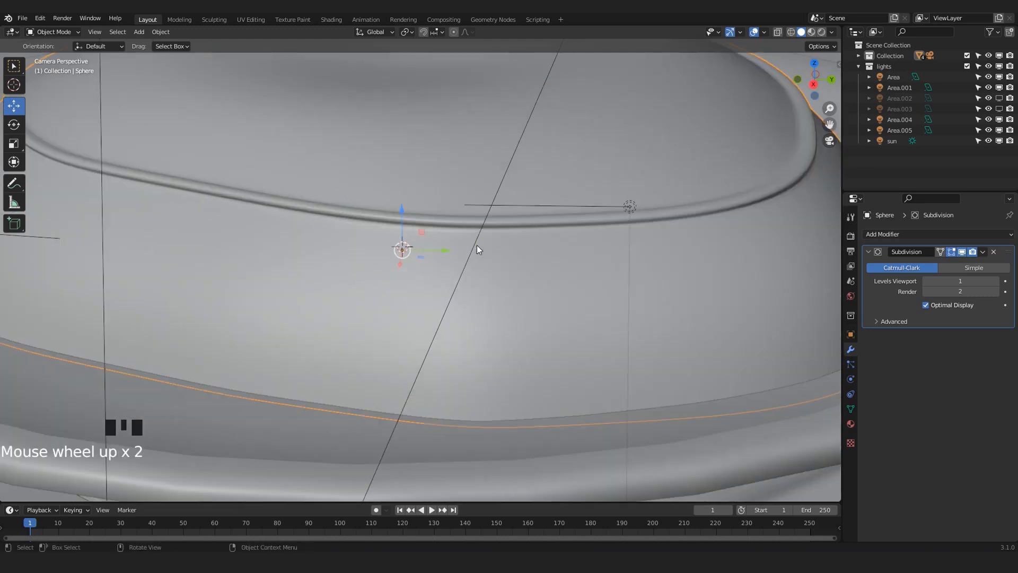
pyautogui.press('Tab')
pyautogui.hotkey('ctrl', 'r')
pyautogui.click(420, 295)
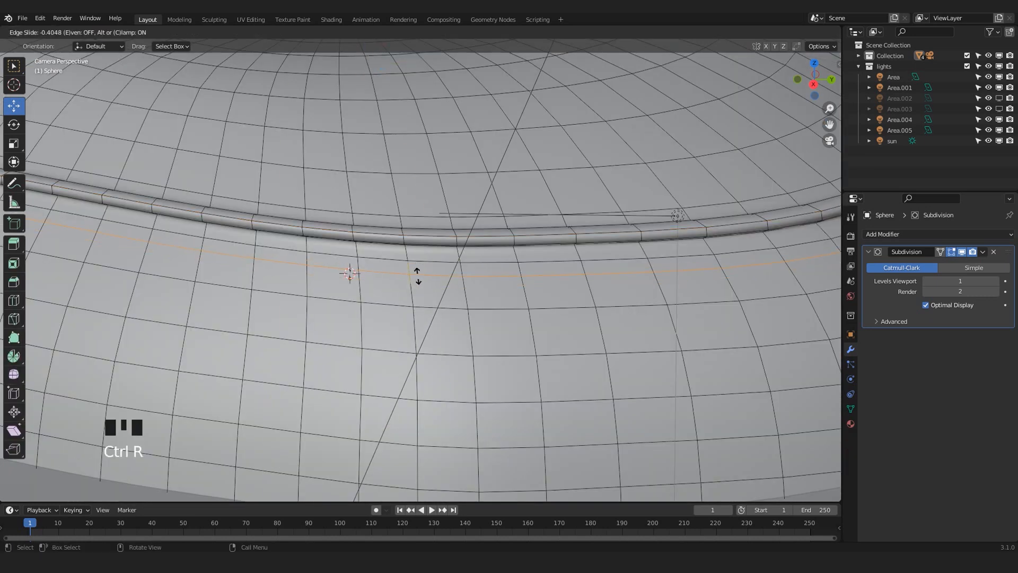
pyautogui.click(418, 276)
# Select the narrow face loop just below the ridge and extrude it along its normals by about 0.03 m to form a second ridge
pyautogui.scroll(3, 418, 276)
pyautogui.hotkey('ctrl', '3')
pyautogui.click(394, 268)
pyautogui.keyDown('alt'); pyautogui.keyDown('shift'); pyautogui.click(298, 279); pyautogui.keyUp('shift'); pyautogui.keyUp('alt')
pyautogui.keyDown('alt'); pyautogui.keyDown('shift'); pyautogui.click(298, 277); pyautogui.keyUp('shift'); pyautogui.keyUp('alt')
pyautogui.click(260, 31)
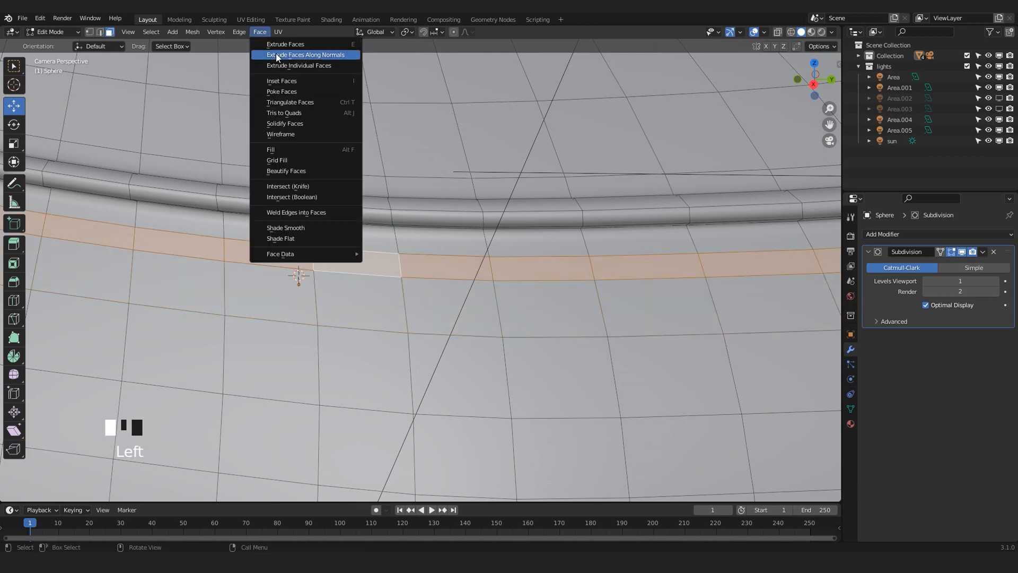
pyautogui.click(275, 55)
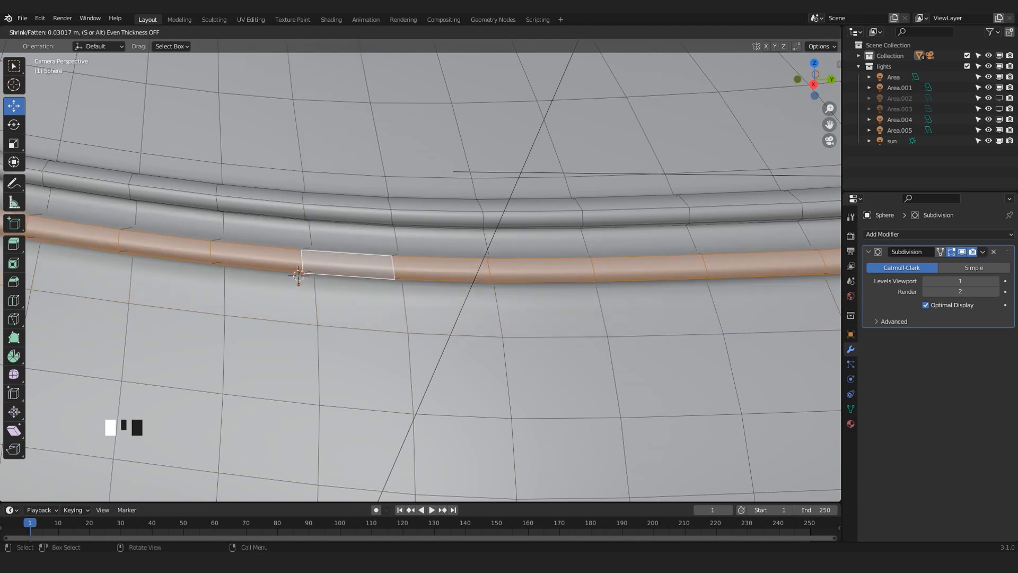
pyautogui.press('Return')
# Add one centred edge loop along the lower ridge, all the way around the dome
pyautogui.hotkey('ctrl', 'r')
pyautogui.click(219, 264)
pyautogui.rightClick(219, 263)
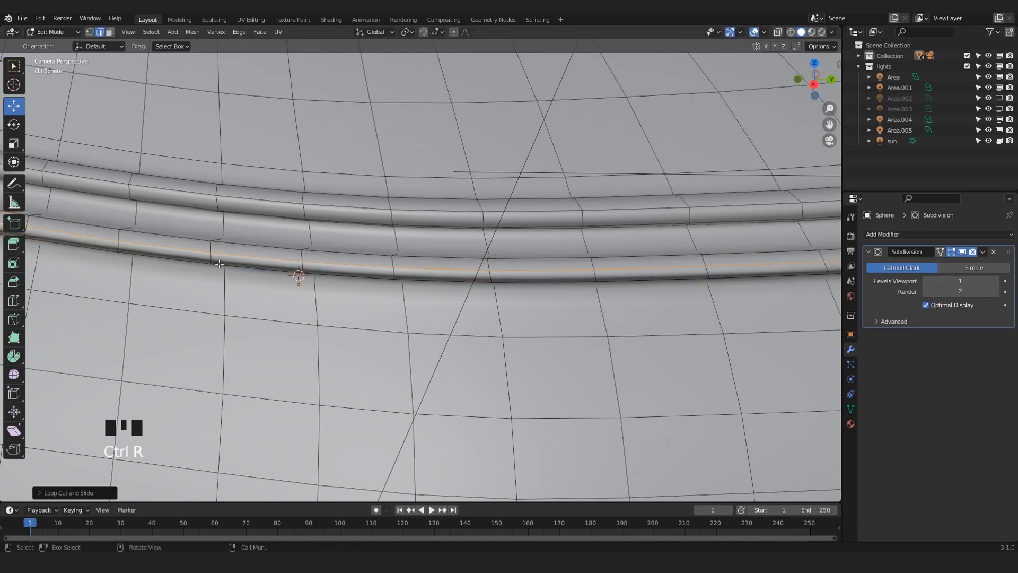
# Scale the lower ridge's middle edge loop slightly and shift it a little along Z to round the profile
pyautogui.press('s')
pyautogui.click(439, 387)
pyautogui.press('g')
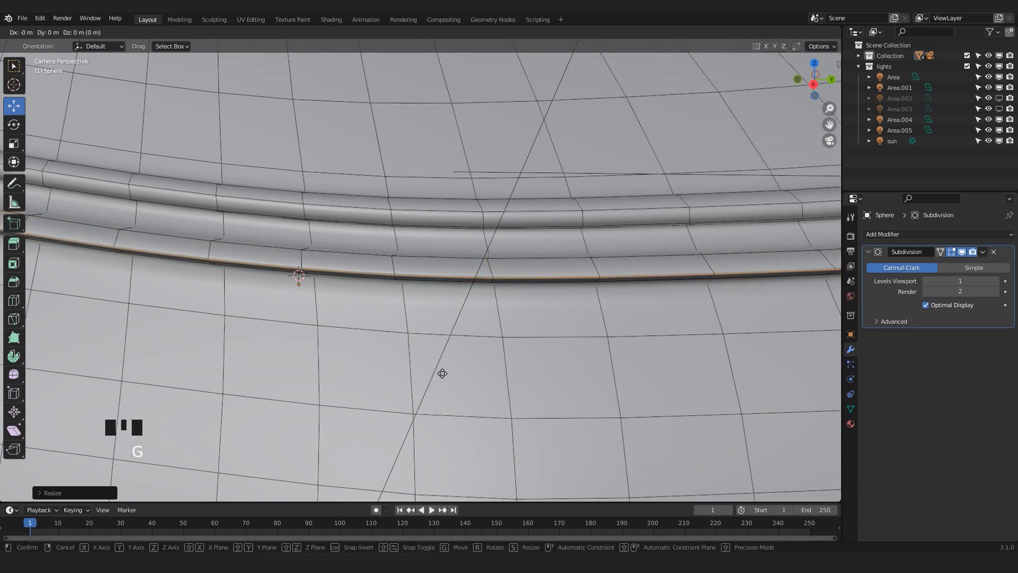
pyautogui.press('z')
pyautogui.click(444, 365)
pyautogui.moveTo(444, 365); pyautogui.dragTo(422, 271, button='middle')
pyautogui.scroll(6, 424, 352)
pyautogui.scroll(3, 360, 273)
pyautogui.press('s')
pyautogui.click(281, 270)
# Select the lower ridge's upper edge loop, scale it slightly, and check the shape in Object Mode
pyautogui.click(223, 282)
pyautogui.keyDown('alt'); pyautogui.keyDown('shift'); pyautogui.click(191, 253); pyautogui.keyUp('shift'); pyautogui.keyUp('alt')
pyautogui.press('s')
pyautogui.click(218, 260)
pyautogui.scroll(-4, 239, 270)
pyautogui.press('Tab')
pyautogui.press('Tab')
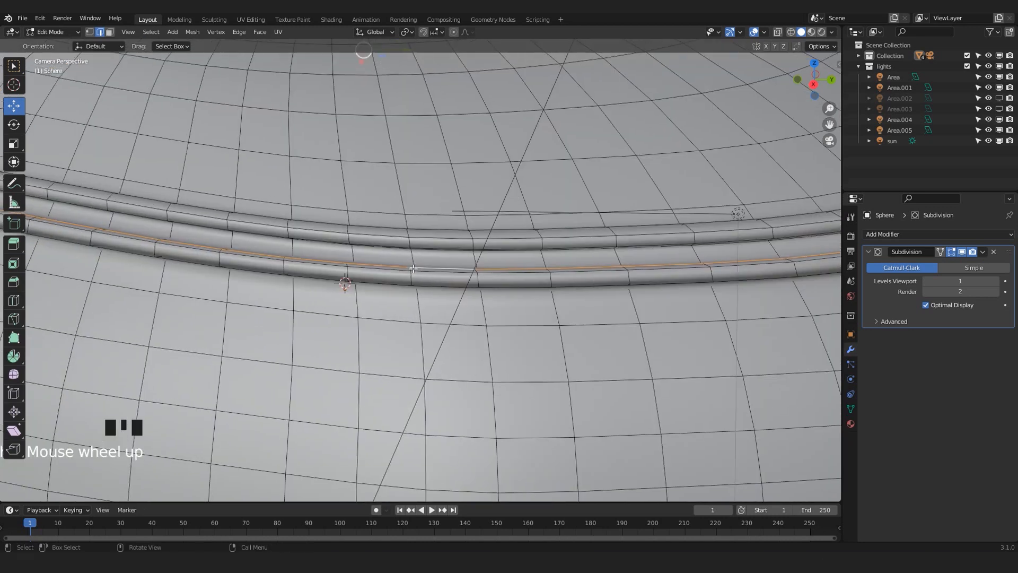
# Add supporting edge loops tight against the lower and upper sides of the upper ridge
pyautogui.scroll(3, 422, 272)
pyautogui.scroll(1, 421, 271)
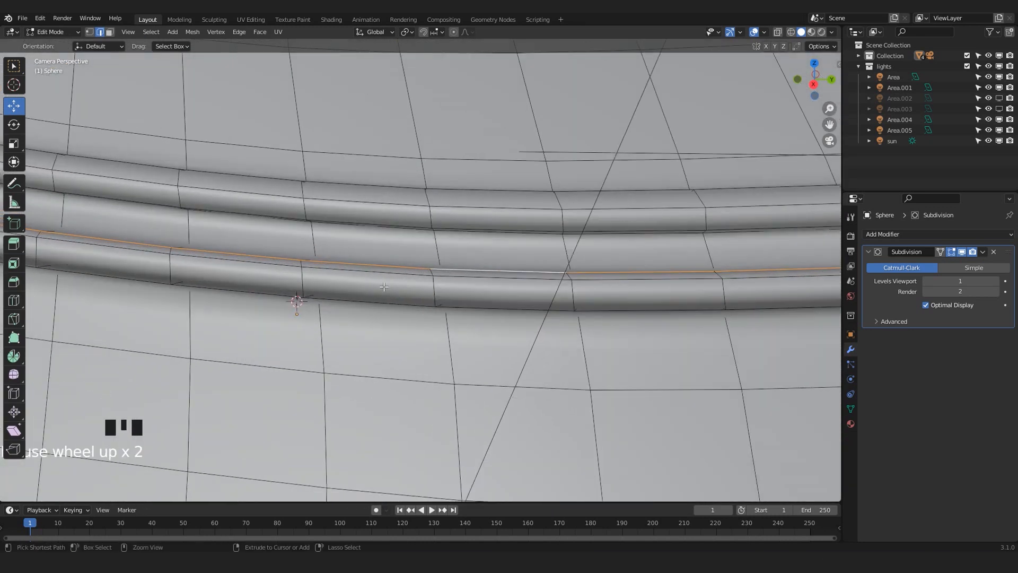
pyautogui.scroll(8, 414, 312)
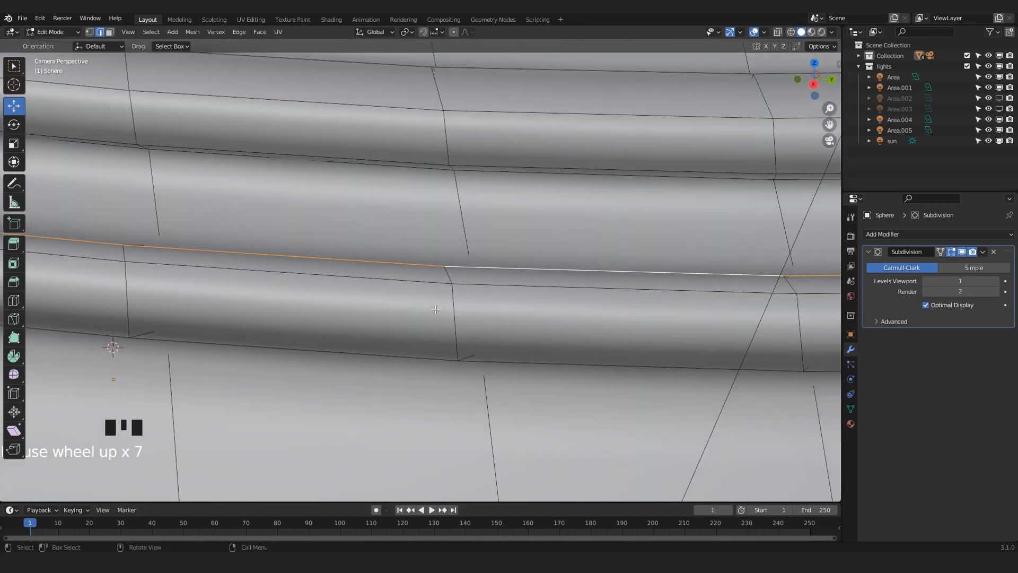
pyautogui.scroll(-3, 445, 292)
pyautogui.scroll(-8, 446, 291)
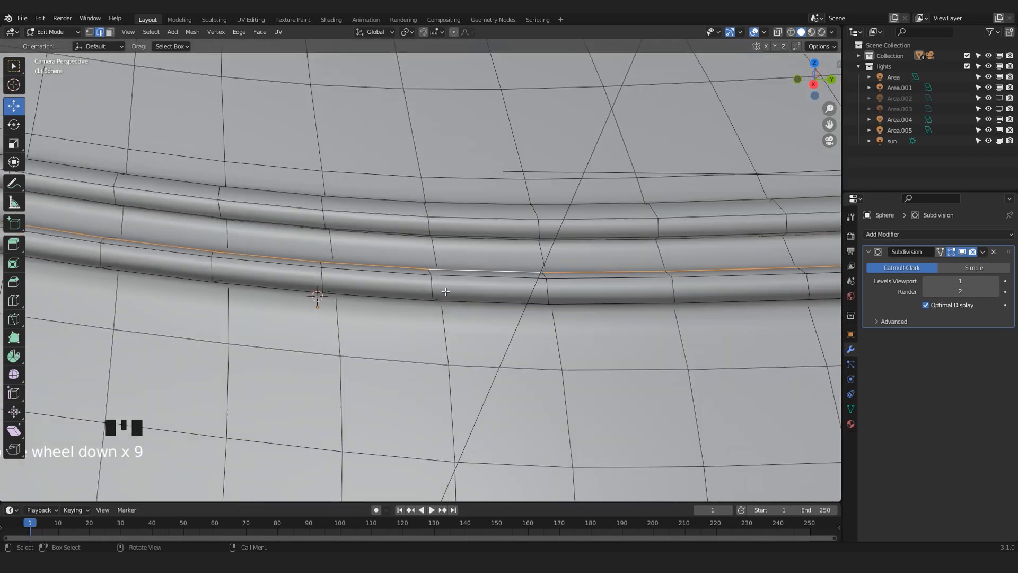
pyautogui.scroll(3, 296, 300)
pyautogui.keyDown('shift'); pyautogui.moveTo(296, 300); pyautogui.dragTo(443, 291, button='middle'); pyautogui.keyUp('shift')
pyautogui.scroll(3, 481, 241)
pyautogui.scroll(2, 444, 290)
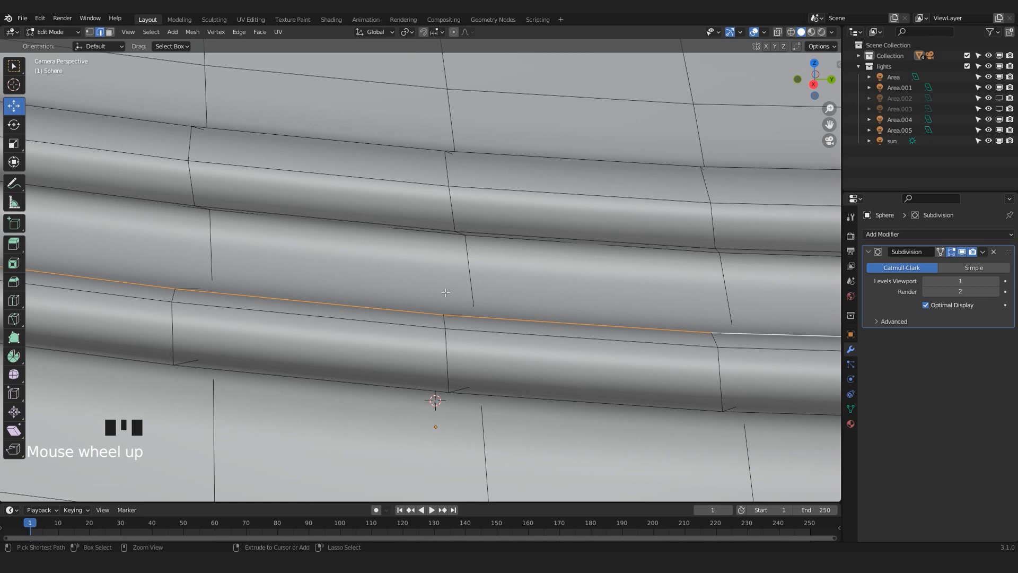
pyautogui.hotkey('ctrl', 'r')
pyautogui.click(475, 269)
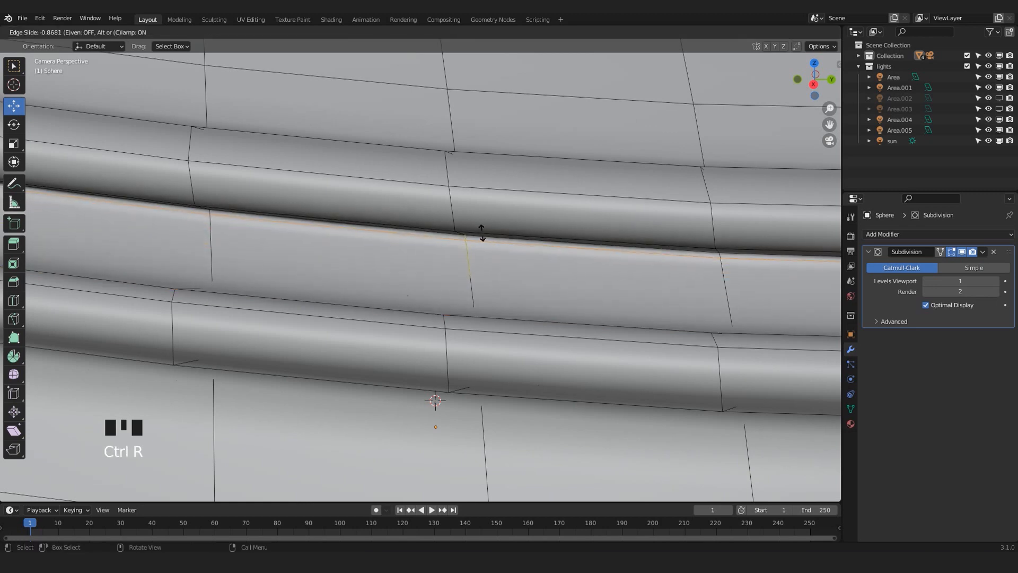
pyautogui.click(482, 227)
pyautogui.hotkey('ctrl', 'r')
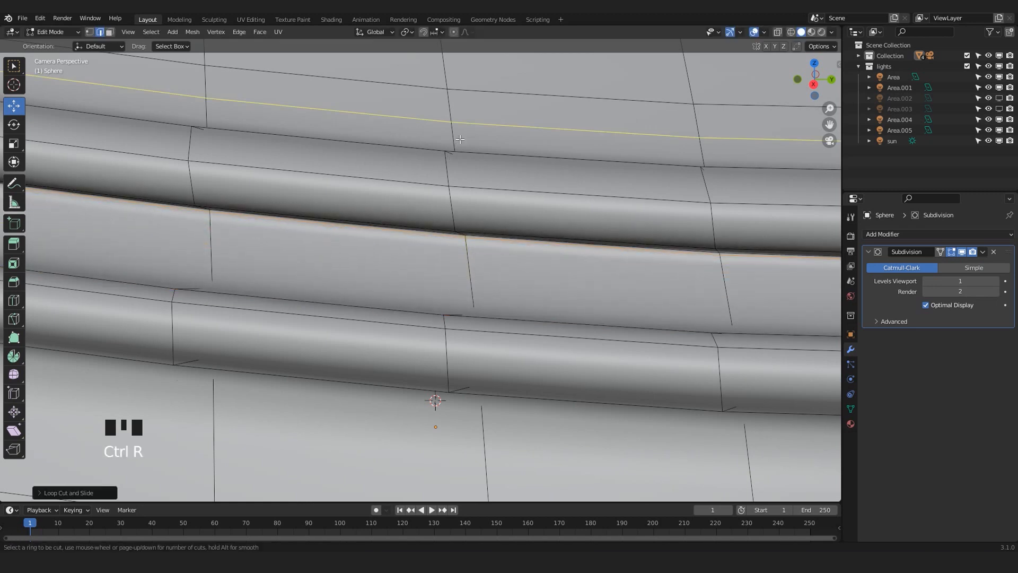
pyautogui.click(462, 161)
pyautogui.click(463, 163)
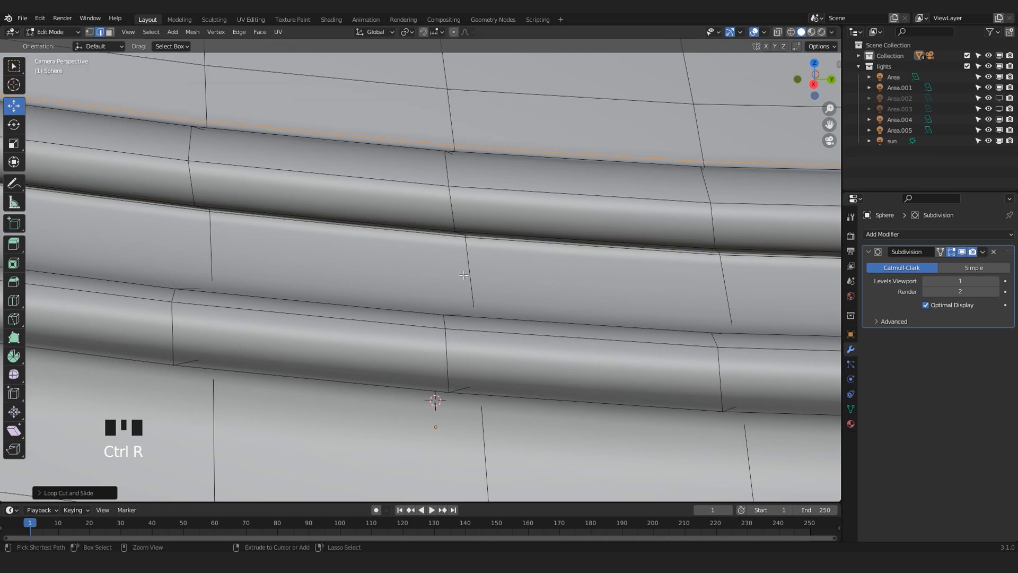
# Add supporting edge loops tight against the upper and lower sides of the lower ridge, and return to Object Mode
pyautogui.hotkey('ctrl', 'r')
pyautogui.click(477, 297)
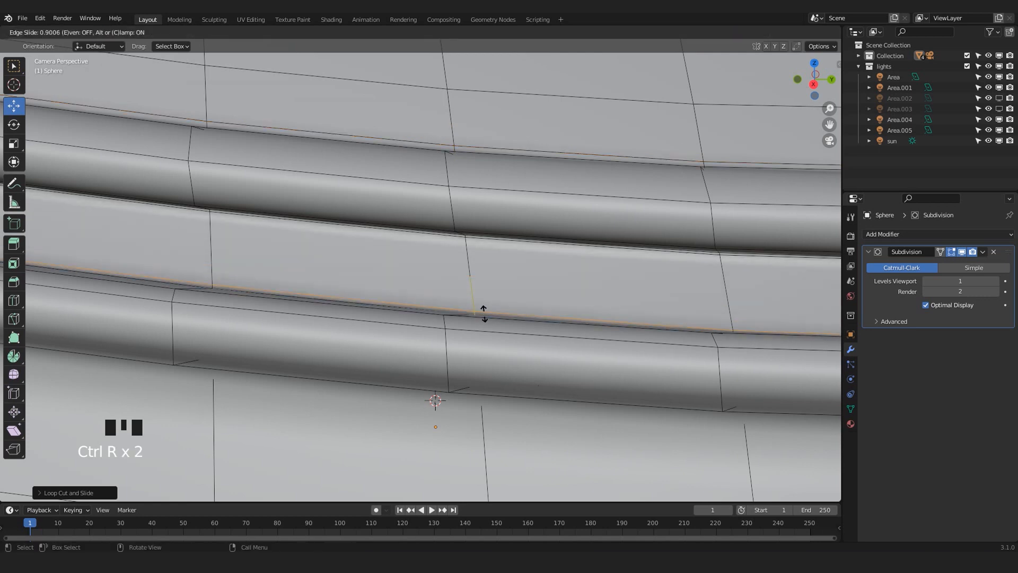
pyautogui.click(484, 313)
pyautogui.hotkey('ctrl', 'r')
pyautogui.click(481, 422)
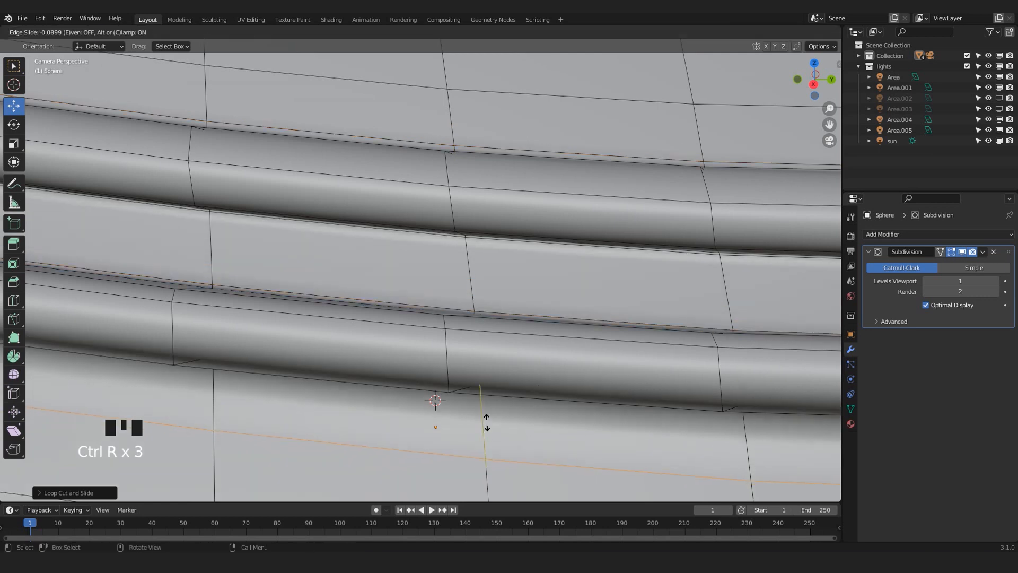
pyautogui.click(486, 357)
pyautogui.scroll(-6, 475, 326)
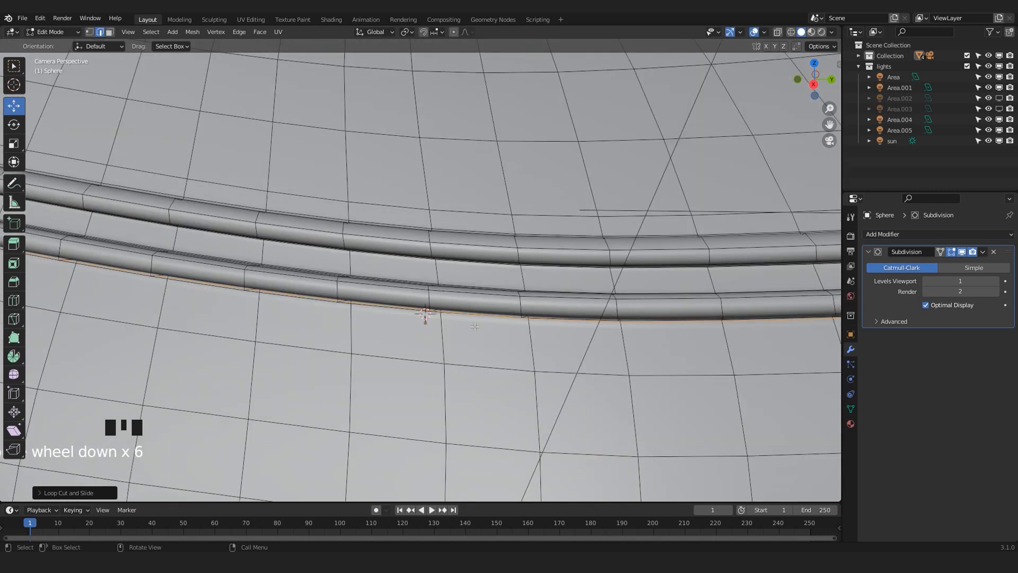
pyautogui.press('Tab')
pyautogui.scroll(-4, 475, 326)
pyautogui.scroll(3, 475, 327)
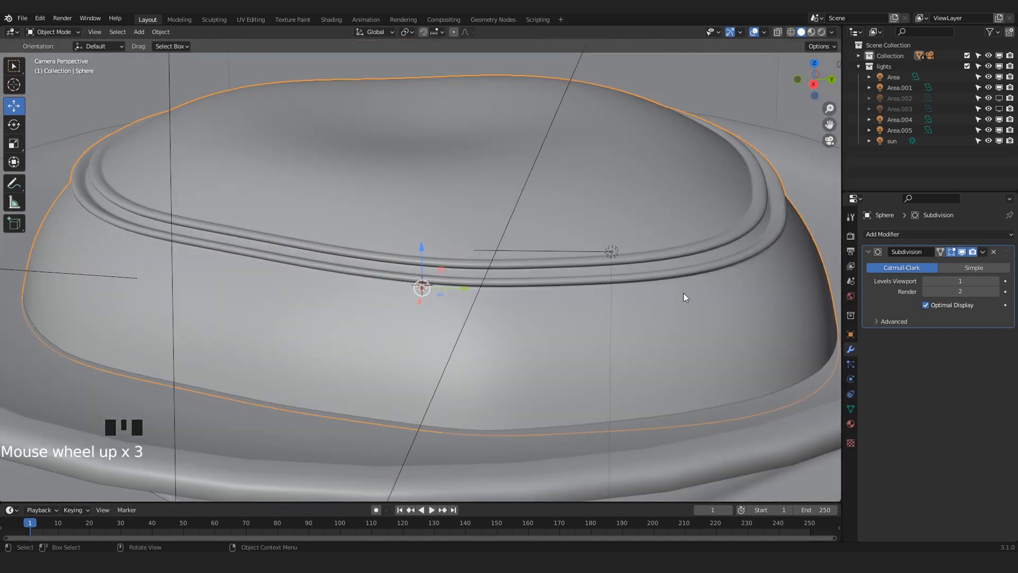
pyautogui.keyDown('shift'); pyautogui.moveTo(684, 293); pyautogui.dragTo(576, 302, button='middle'); pyautogui.keyUp('shift')
pyautogui.scroll(2, 445, 311)
pyautogui.press('Tab')
pyautogui.keyDown('shift'); pyautogui.moveTo(637, 244); pyautogui.dragTo(559, 264, button='middle'); pyautogui.keyUp('shift')
pyautogui.hotkey('ctrl', '2')
pyautogui.click(581, 261)
pyautogui.click(573, 257)
pyautogui.keyDown('ctrl'); pyautogui.click(554, 149); pyautogui.keyUp('ctrl')
pyautogui.moveTo(613, 205); pyautogui.dragTo(614, 205)
pyautogui.hotkey('ctrl', 'z')
pyautogui.scroll(-4, 613, 206)
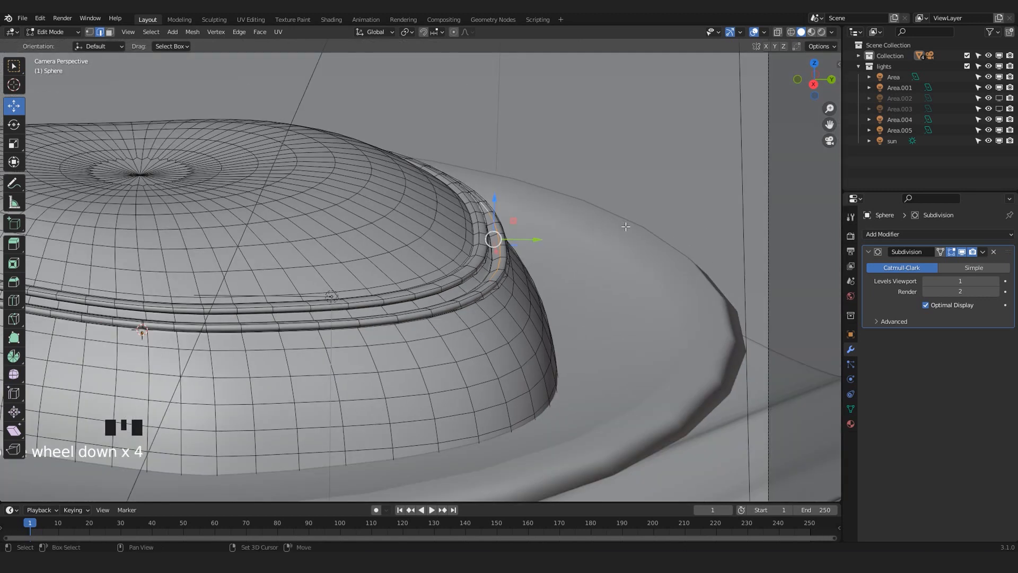
pyautogui.keyDown('shift'); pyautogui.moveTo(599, 212); pyautogui.dragTo(700, 223, button='middle'); pyautogui.keyUp('shift')
pyautogui.click(699, 225)
pyautogui.press('Tab')
pyautogui.scroll(-2, 698, 228)
pyautogui.scroll(-3, 455, 313)
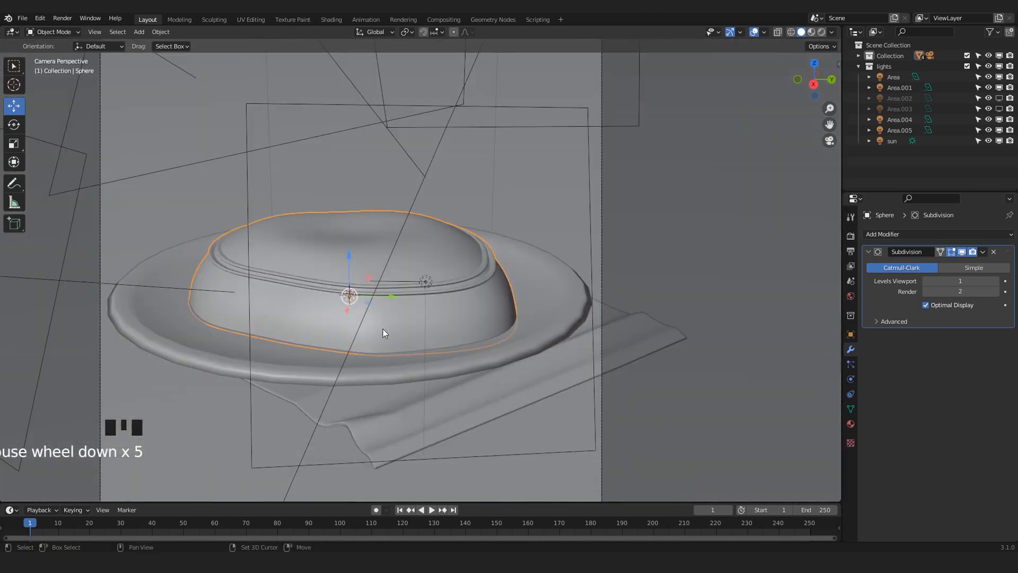
# In Edit Mode, select two adjacent face loops one row below the lower ridge and extrude them along normals by about 0.03 m
pyautogui.keyDown('shift'); pyautogui.moveTo(383, 328); pyautogui.dragTo(412, 304, button='middle'); pyautogui.keyUp('shift')
pyautogui.scroll(5, 412, 304)
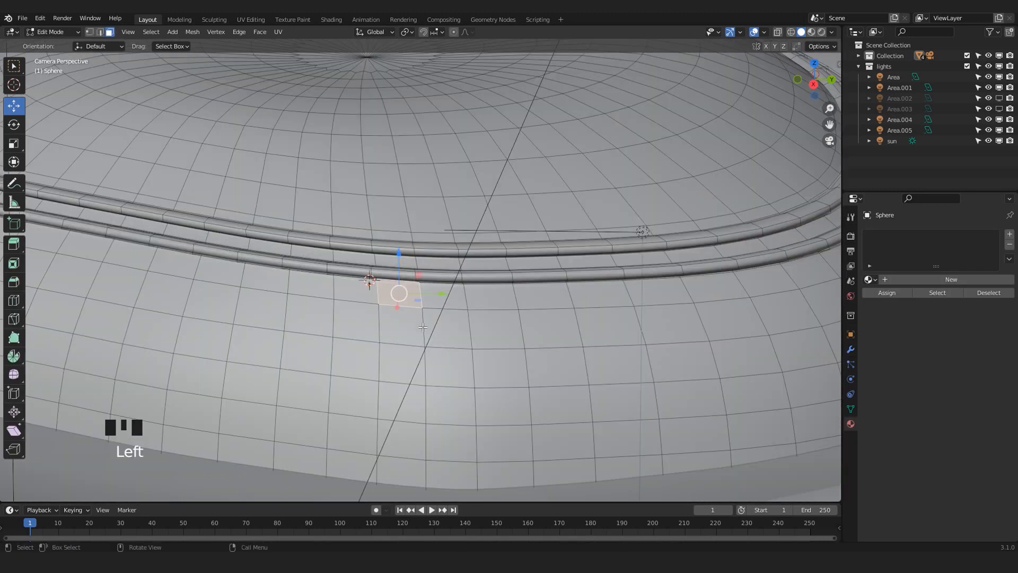
pyautogui.keyDown('alt'); pyautogui.keyDown('shift'); pyautogui.click(427, 366); pyautogui.keyUp('shift'); pyautogui.keyUp('alt')
pyautogui.keyDown('alt'); pyautogui.keyDown('shift'); pyautogui.click(421, 329); pyautogui.keyUp('shift'); pyautogui.keyUp('alt')
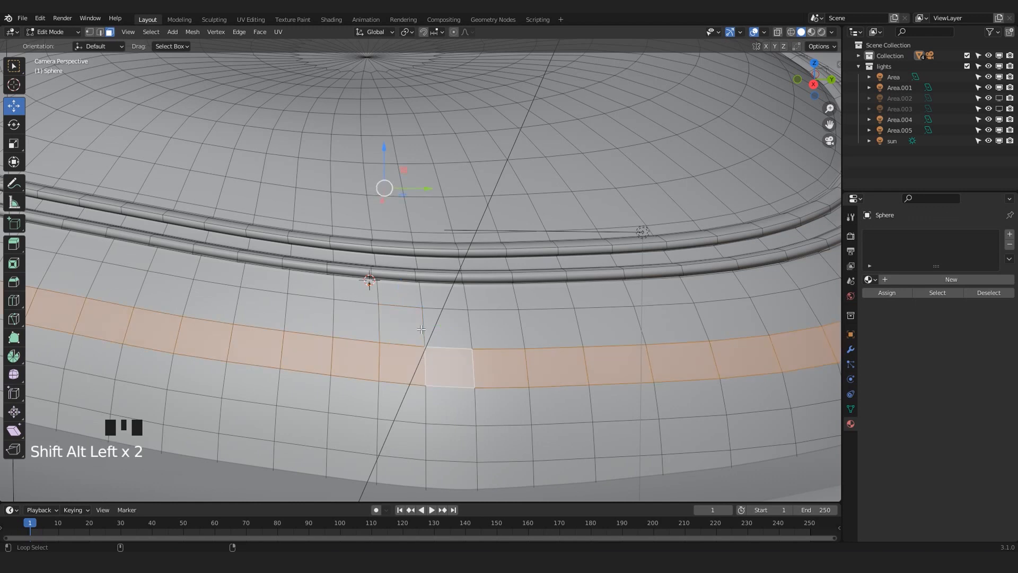
pyautogui.click(421, 330)
pyautogui.keyDown('alt'); pyautogui.keyDown('shift'); pyautogui.click(421, 329); pyautogui.keyUp('shift'); pyautogui.keyUp('alt')
pyautogui.keyDown('alt'); pyautogui.keyDown('shift'); pyautogui.click(421, 330); pyautogui.keyUp('shift'); pyautogui.keyUp('alt')
pyautogui.keyDown('alt'); pyautogui.keyDown('shift'); pyautogui.click(422, 382); pyautogui.keyUp('shift'); pyautogui.keyUp('alt')
pyautogui.scroll(-3, 422, 382)
pyautogui.keyDown('shift'); pyautogui.moveTo(422, 382); pyautogui.dragTo(435, 347, button='middle'); pyautogui.keyUp('shift')
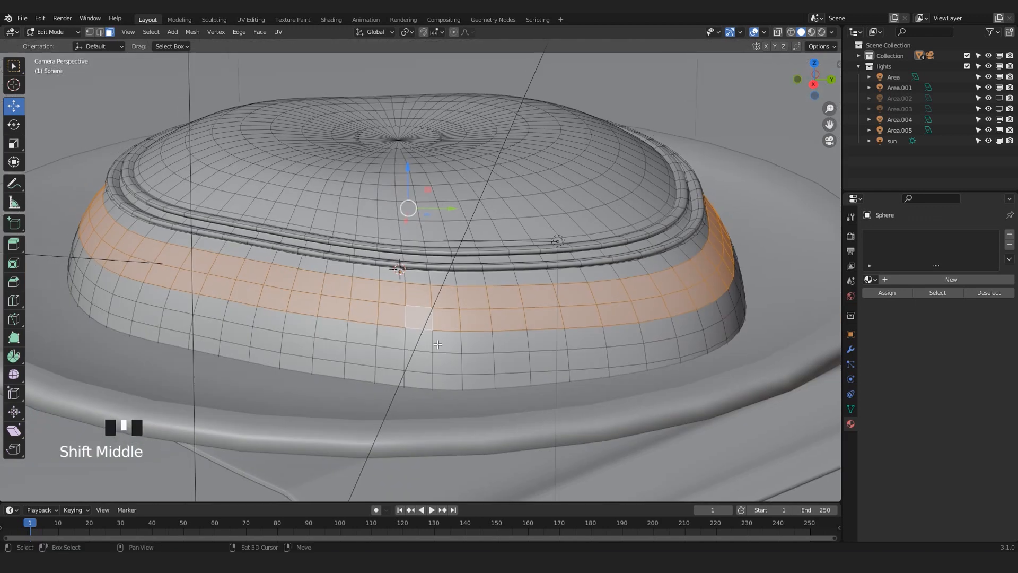
pyautogui.scroll(2, 435, 347)
pyautogui.scroll(-1, 437, 344)
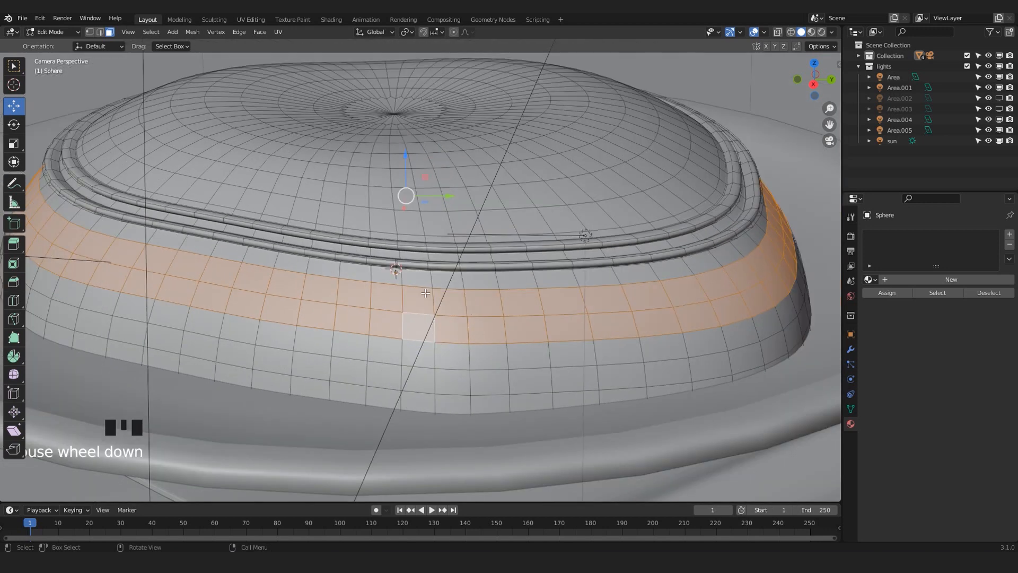
pyautogui.scroll(1, 411, 307)
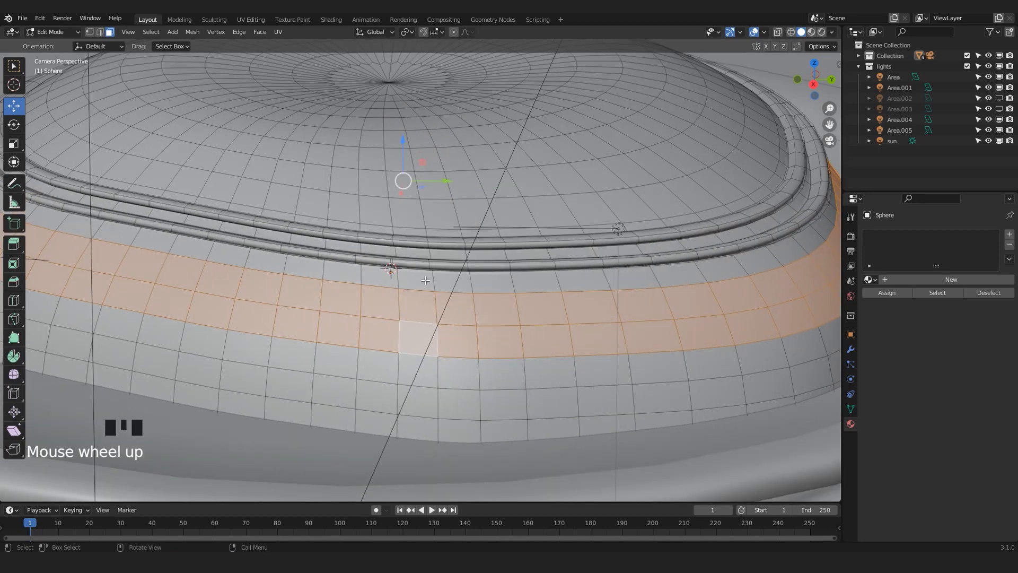
pyautogui.scroll(3, 426, 280)
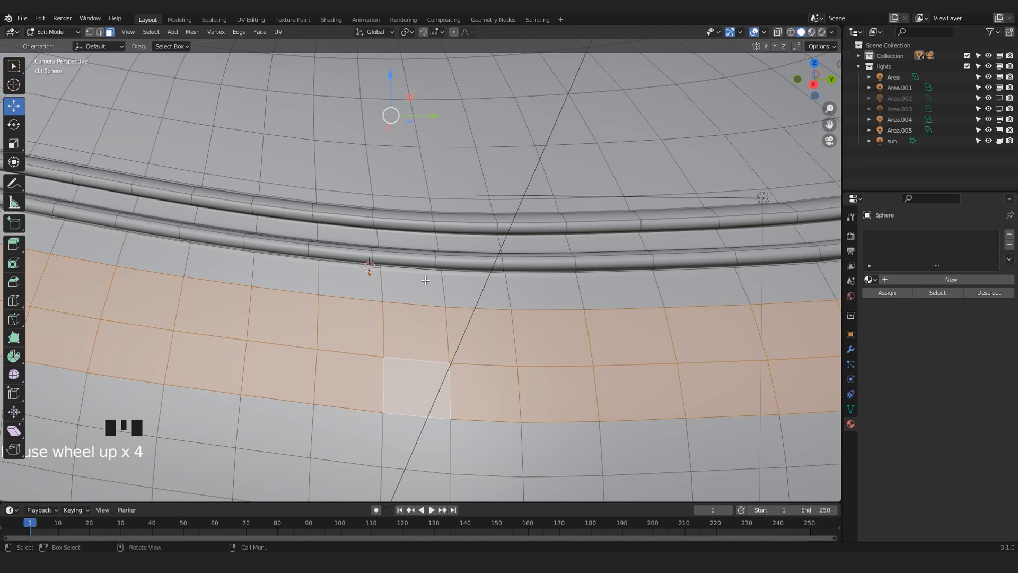
pyautogui.scroll(-2, 445, 285)
pyautogui.keyDown('shift'); pyautogui.moveTo(446, 285); pyautogui.dragTo(414, 286, button='middle'); pyautogui.keyUp('shift')
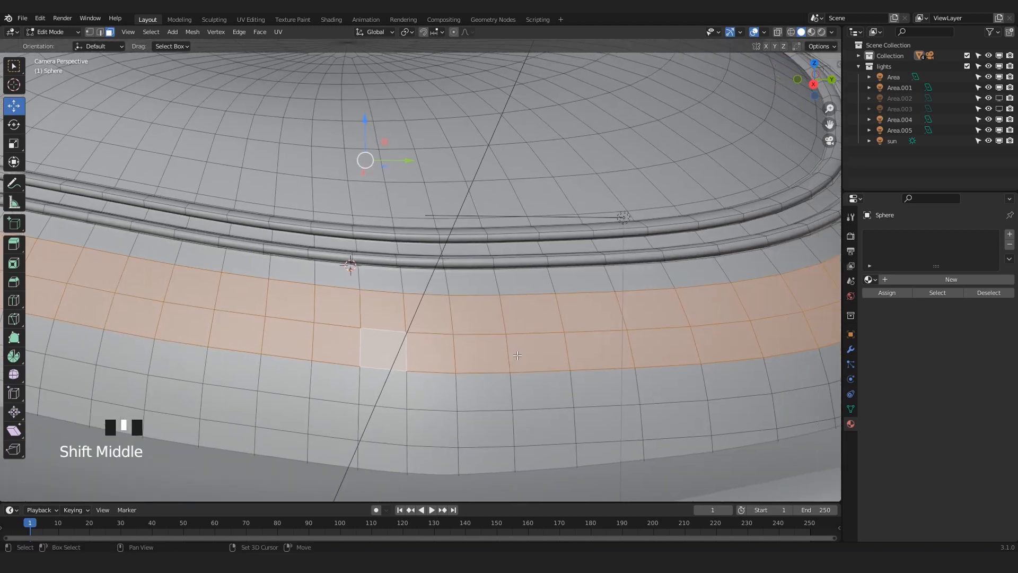
pyautogui.scroll(-2, 517, 355)
pyautogui.keyDown('shift'); pyautogui.moveTo(434, 181); pyautogui.dragTo(448, 195, button='middle'); pyautogui.keyUp('shift')
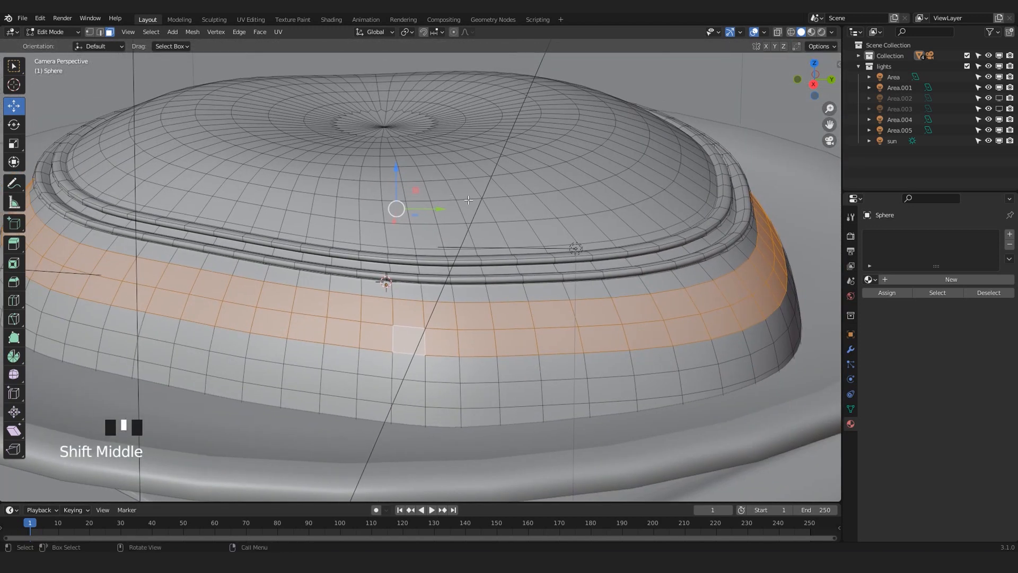
pyautogui.moveTo(589, 195)
pyautogui.keyDown('shift'); pyautogui.mouseDown(button='middle')
pyautogui.moveTo(597, 211)
pyautogui.moveTo(600, 183)
pyautogui.moveTo(605, 194)
pyautogui.mouseUp(button='middle'); pyautogui.keyUp('shift')
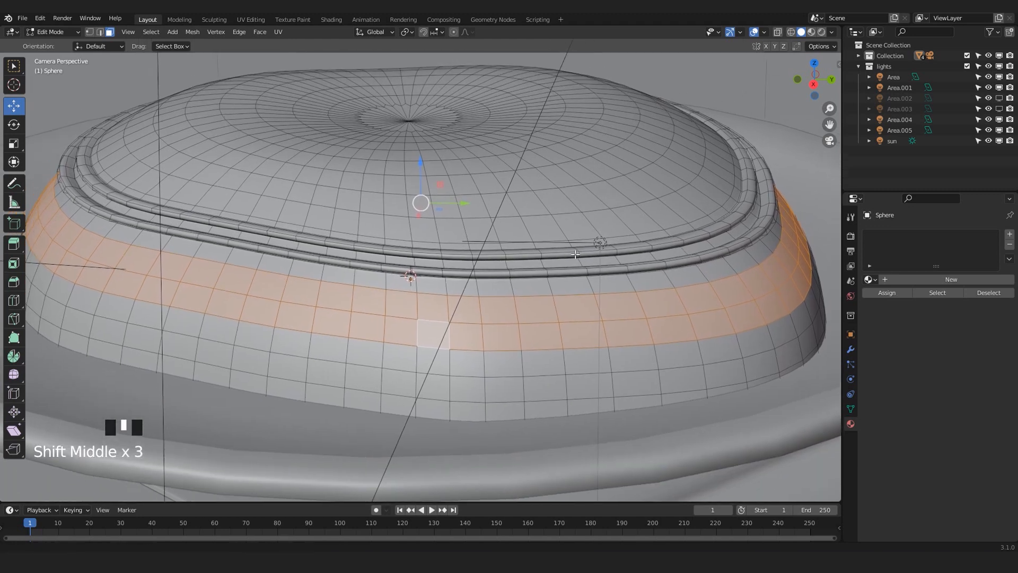
pyautogui.click(265, 33)
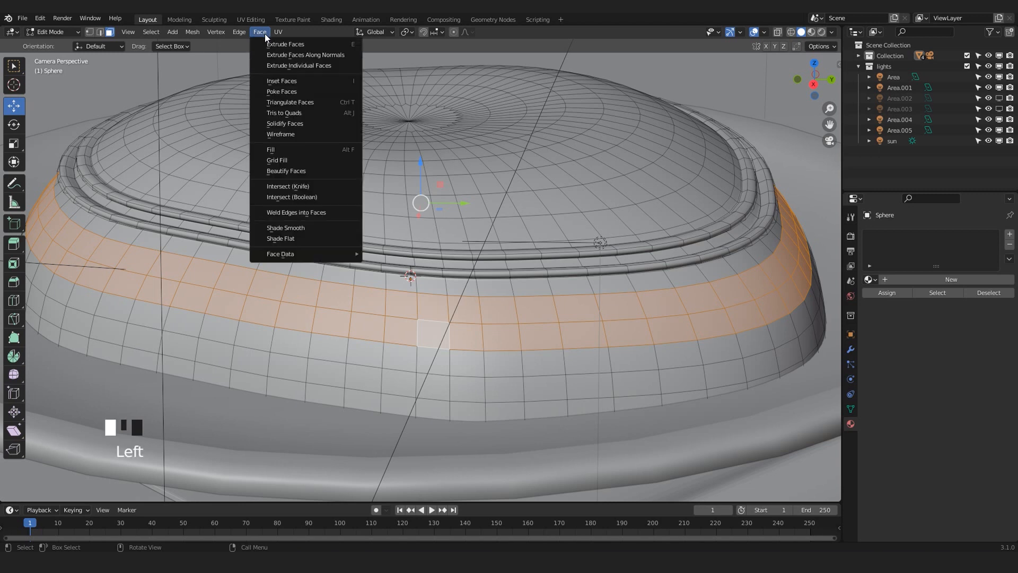
pyautogui.click(298, 55)
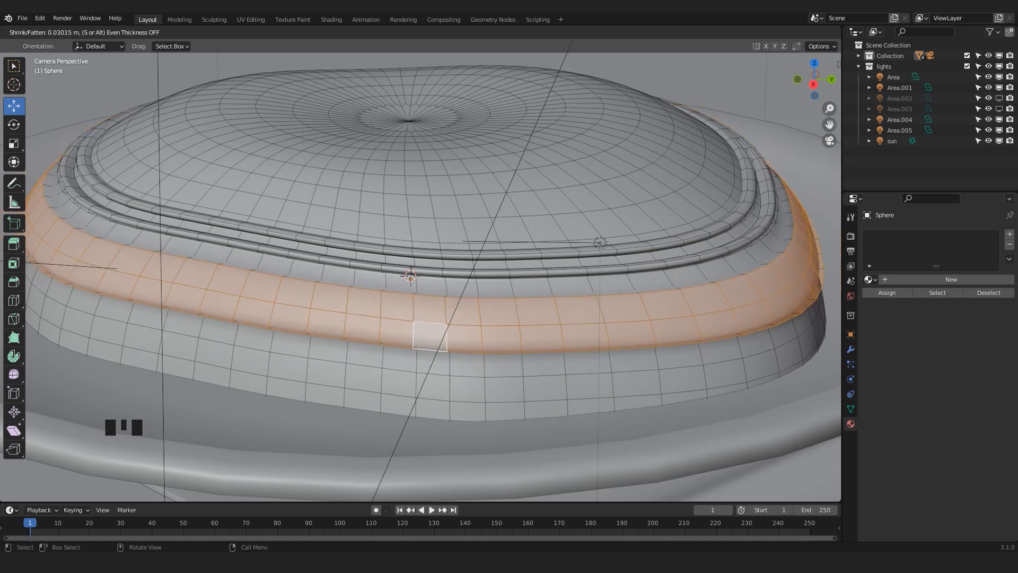
pyautogui.click(301, 53)
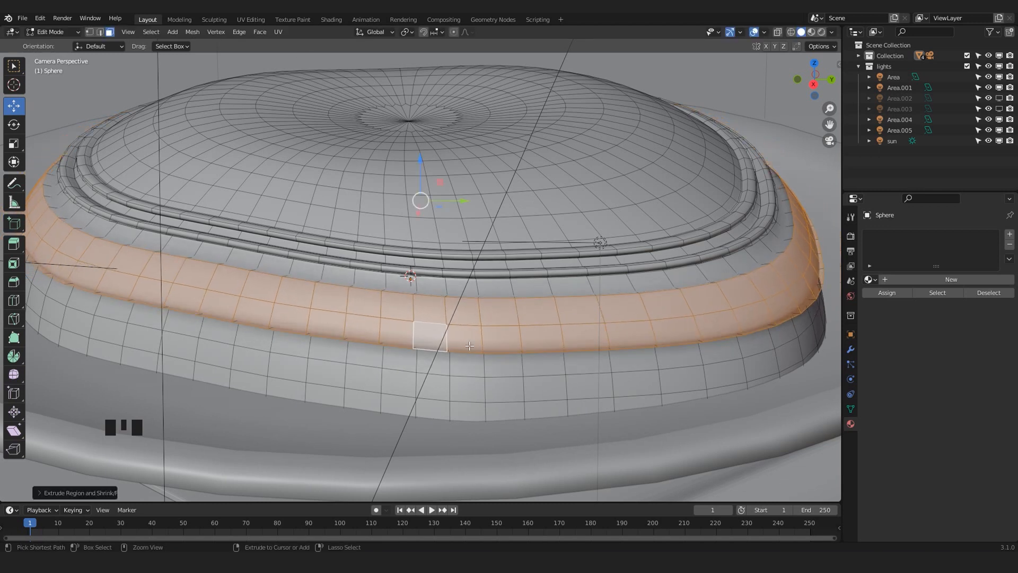
# Select the middle edge loop of the wider raised band and scale it slightly outward
pyautogui.hotkey('ctrl', '2')
pyautogui.click(462, 327)
pyautogui.keyDown('alt'); pyautogui.keyDown('shift'); pyautogui.click(390, 324); pyautogui.keyUp('shift'); pyautogui.keyUp('alt')
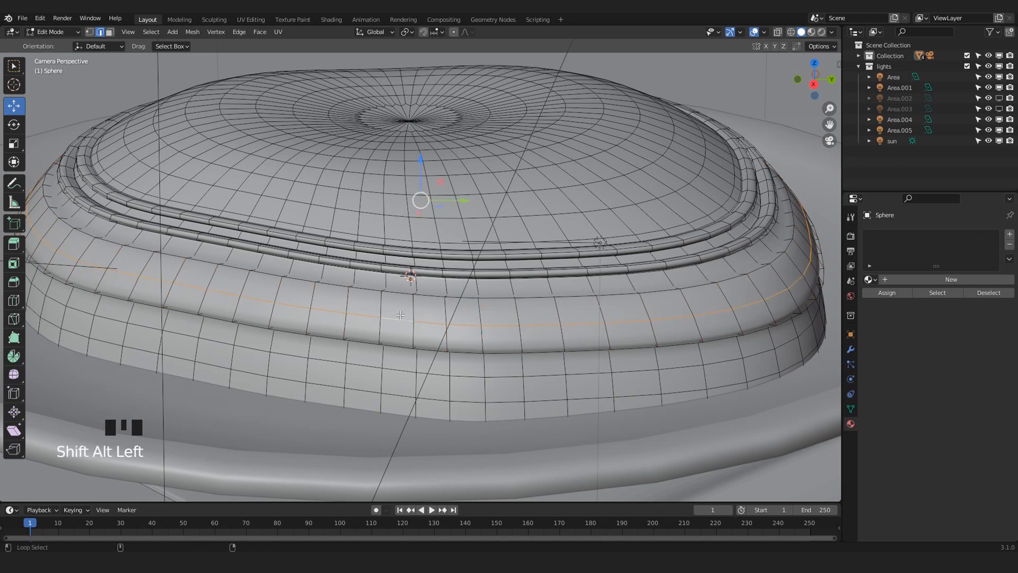
pyautogui.press('s')
pyautogui.click(628, 344)
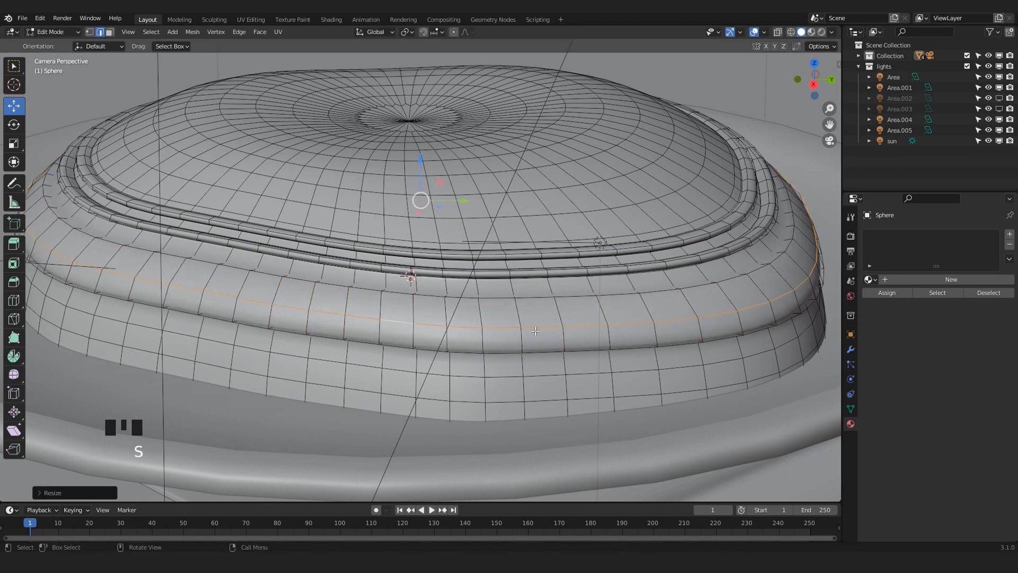
# Lower the wide band's upper edge loop slightly, and check the shape in Object Mode
pyautogui.click(455, 300)
pyautogui.keyDown('alt'); pyautogui.keyDown('shift'); pyautogui.click(423, 289); pyautogui.keyUp('shift'); pyautogui.keyUp('alt')
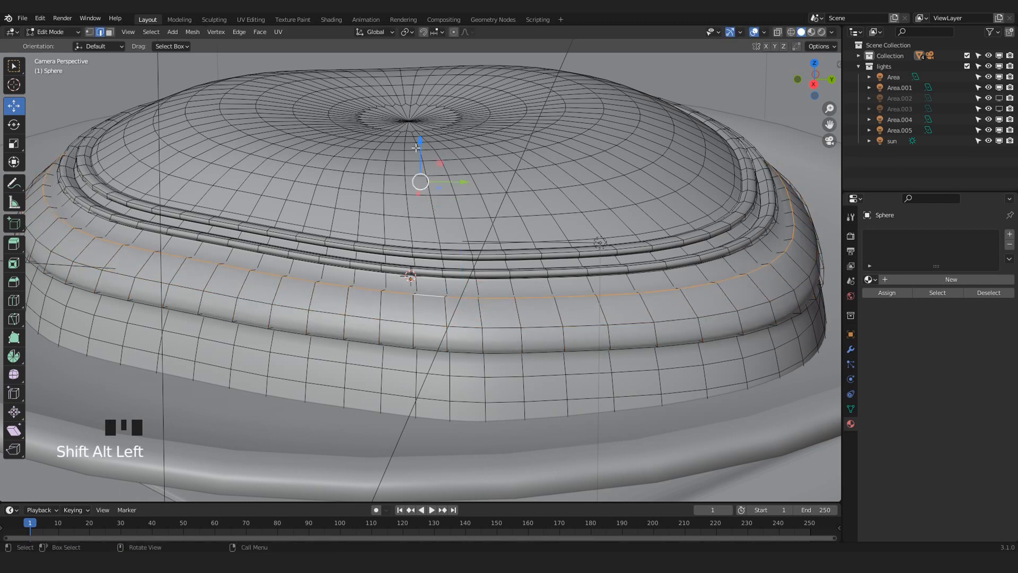
pyautogui.moveTo(416, 148); pyautogui.dragTo(419, 155)
pyautogui.press('Tab')
pyautogui.scroll(-2, 483, 236)
pyautogui.scroll(3, 450, 228)
pyautogui.scroll(-4, 426, 215)
# In Edit Mode, add an edge loop close beside an existing one on the upper dome, above the two ridges
pyautogui.press('Tab')
pyautogui.scroll(4, 426, 215)
pyautogui.scroll(-1, 435, 239)
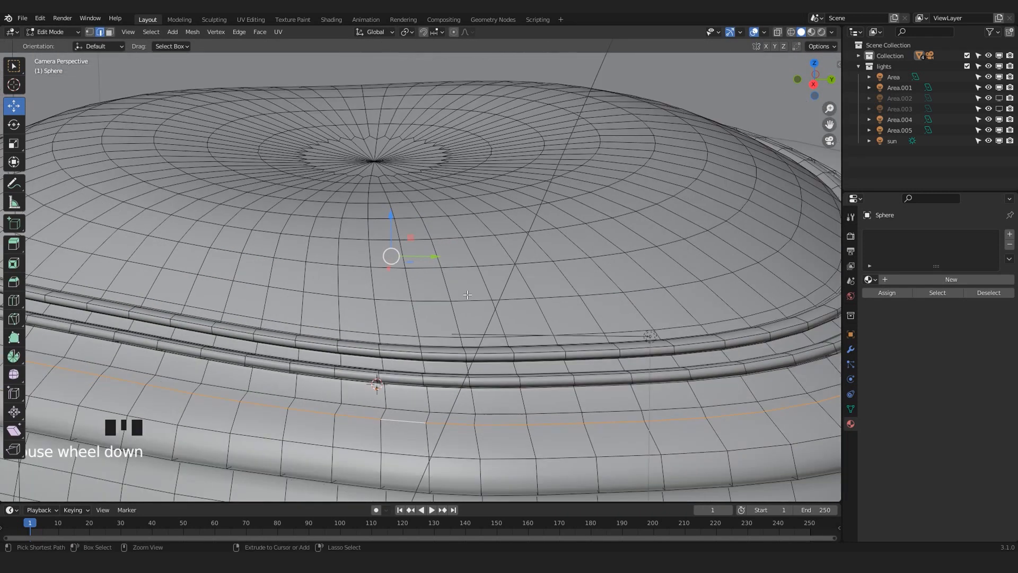
pyautogui.hotkey('ctrl', 'r')
pyautogui.click(448, 291)
pyautogui.click(451, 291)
# Select the narrow face loop on the upper dome and extrude it along normals by about 0.025 m
pyautogui.hotkey('ctrl', '3')
pyautogui.keyDown('alt'); pyautogui.keyDown('shift'); pyautogui.click(451, 291); pyautogui.keyUp('shift'); pyautogui.keyUp('alt')
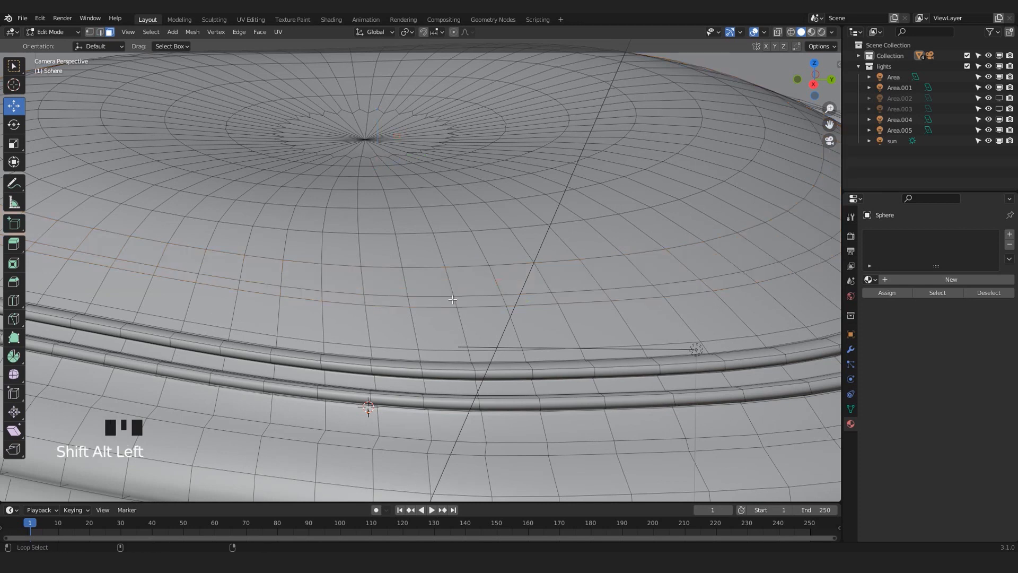
pyautogui.scroll(-2, 451, 291)
pyautogui.click(259, 32)
pyautogui.click(275, 55)
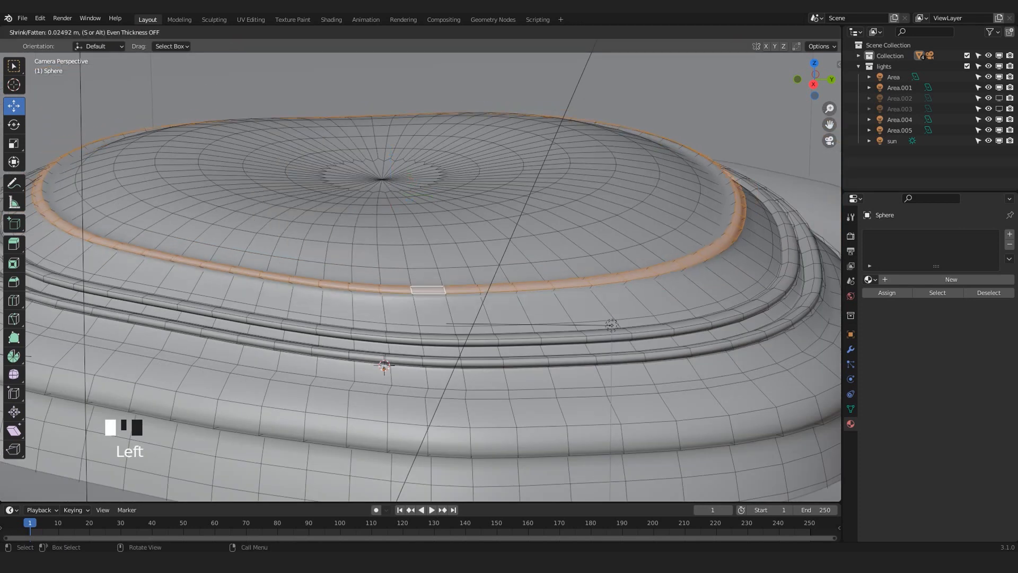
pyautogui.click(279, 55)
# Add an edge loop around the uppermost ridge, raise and scale it slightly, and check the shape in Object Mode
pyautogui.scroll(1, 339, 212)
pyautogui.hotkey('ctrl', 'r')
pyautogui.doubleClick(383, 294)
pyautogui.moveTo(384, 135); pyautogui.dragTo(386, 124)
pyautogui.press('s')
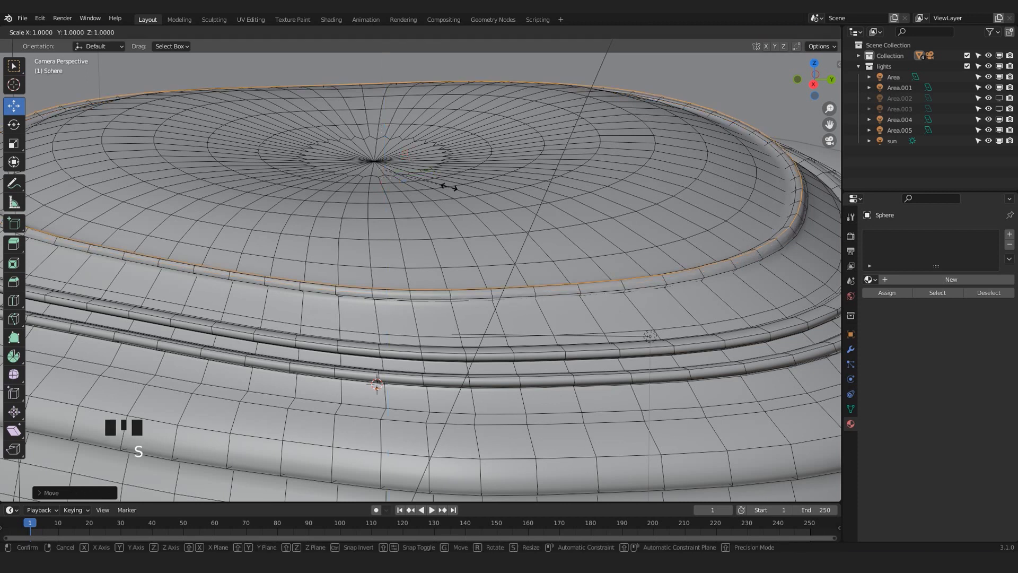
pyautogui.click(448, 187)
pyautogui.press('Tab')
pyautogui.scroll(-5, 508, 250)
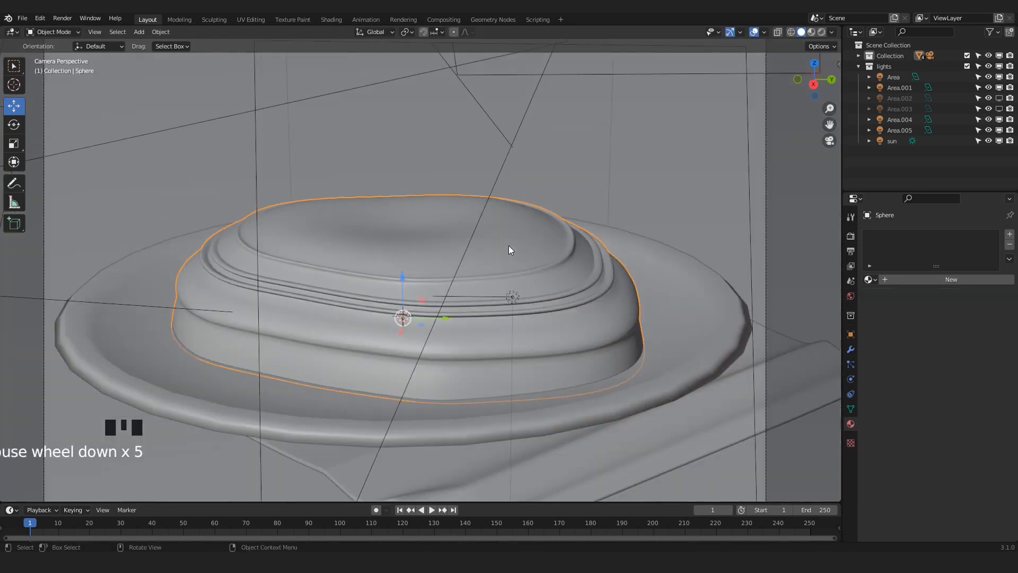
# In Edit Mode, extrude the face loop just above the pair of thin ridges along normals, and check it in Object Mode
pyautogui.scroll(5, 509, 250)
pyautogui.press('Tab')
pyautogui.scroll(3, 410, 304)
pyautogui.hotkey('ctrl', '3')
pyautogui.click(403, 300)
pyautogui.keyDown('alt'); pyautogui.keyDown('shift'); pyautogui.click(329, 295); pyautogui.keyUp('shift'); pyautogui.keyUp('alt')
pyautogui.keyDown('alt'); pyautogui.keyDown('shift'); pyautogui.click(328, 296); pyautogui.keyUp('shift'); pyautogui.keyUp('alt')
pyautogui.scroll(-4, 329, 296)
pyautogui.click(261, 35)
pyautogui.click(286, 55)
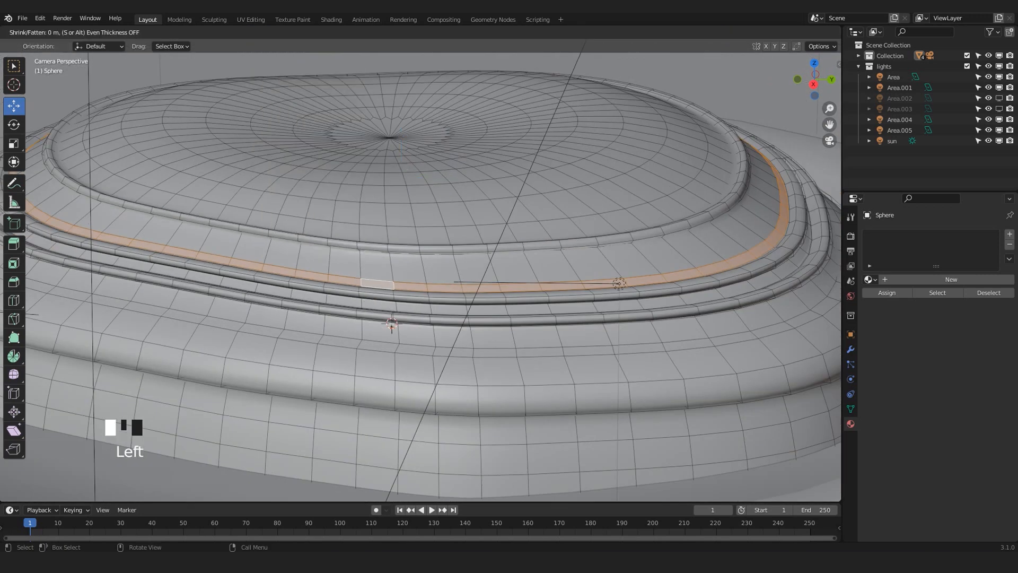
pyautogui.click(619, 283)
pyautogui.scroll(-2, 387, 276)
pyautogui.press('Tab')
pyautogui.scroll(-7, 340, 322)
# In Edit Mode, add closely spaced edge loops between the lowest thin ridge and the wide band
pyautogui.press('Tab')
pyautogui.scroll(2, 405, 372)
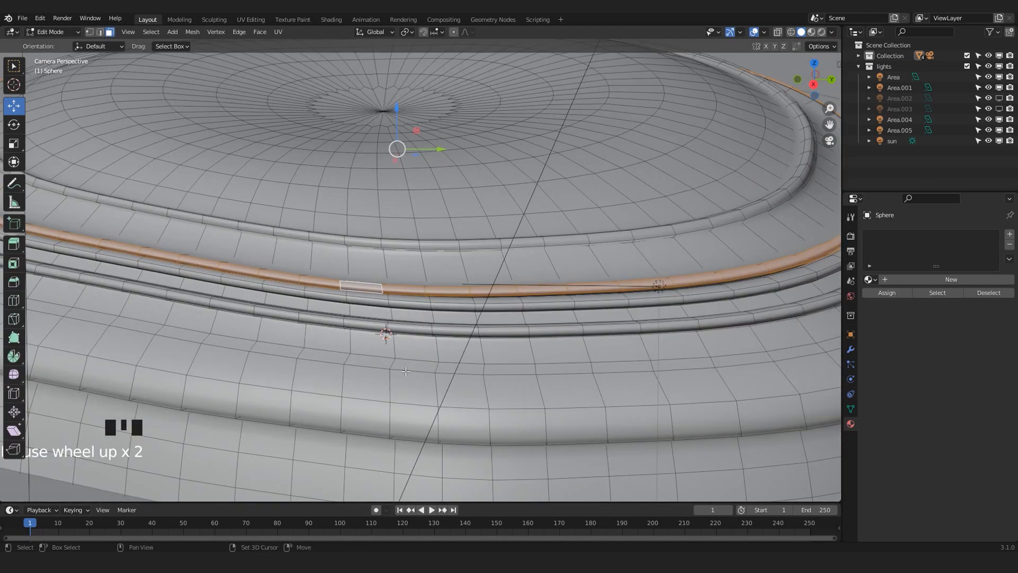
pyautogui.scroll(1, 405, 371)
pyautogui.hotkey('ctrl', 'r')
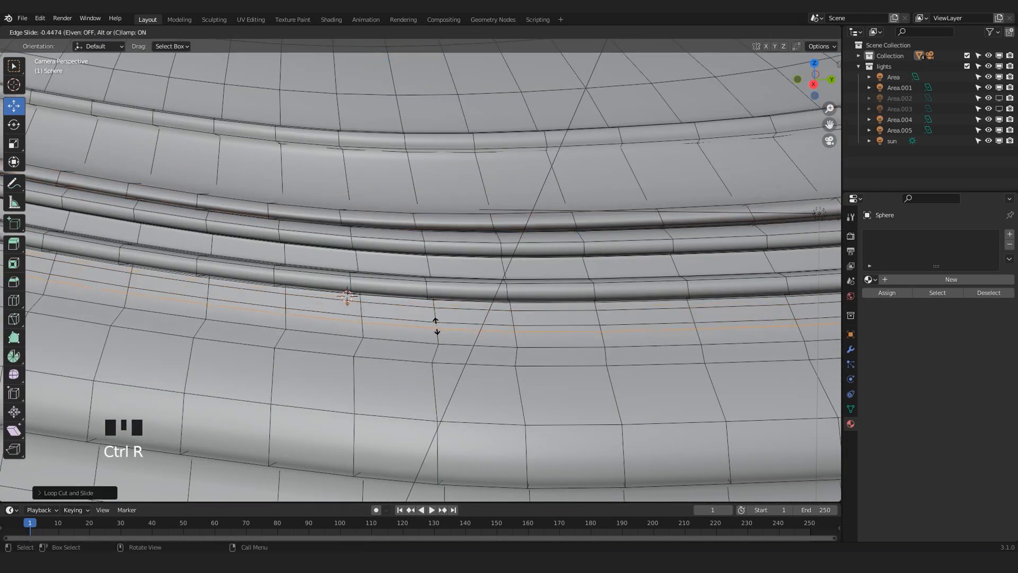
# Select the two narrow face loops below the lowest ridge and extrude them along normals by about 0.028 m
pyautogui.press('3')
pyautogui.click(436, 312)
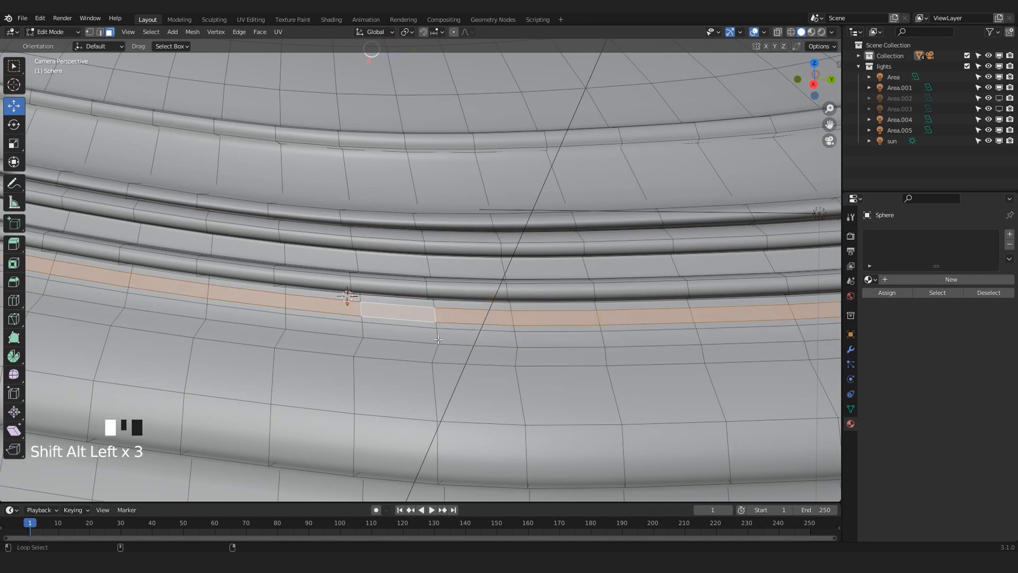
pyautogui.keyDown('alt'); pyautogui.keyDown('shift'); pyautogui.click(438, 340); pyautogui.keyUp('shift'); pyautogui.keyUp('alt')
pyautogui.scroll(-4, 438, 340)
pyautogui.scroll(4, 327, 96)
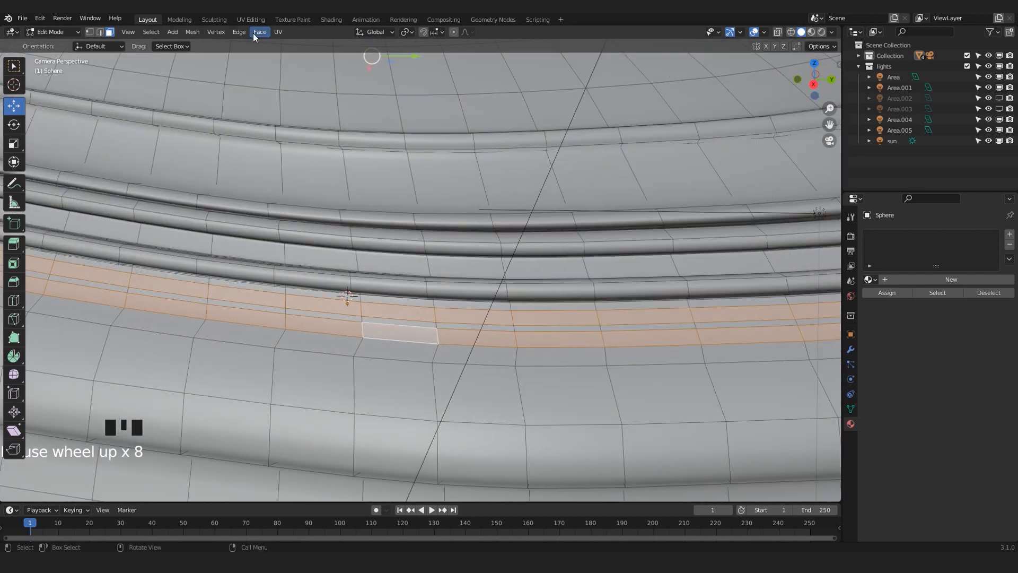
pyautogui.click(255, 33)
pyautogui.click(297, 56)
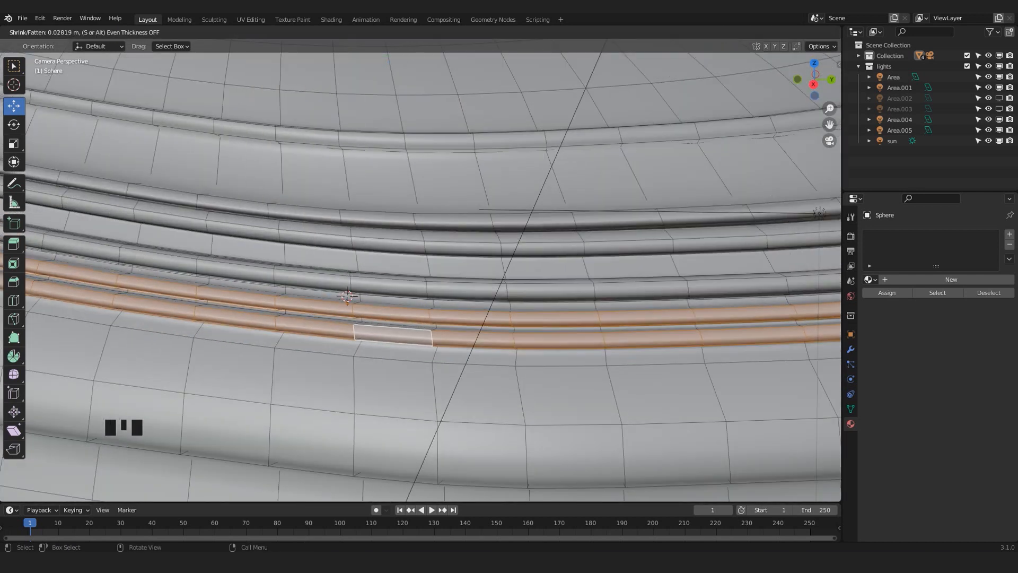
pyautogui.click(303, 58)
# Add an edge loop along the middle of each of the two newly extruded thin ridges
pyautogui.scroll(-4, 339, 160)
pyautogui.scroll(5, 403, 265)
pyautogui.click(442, 333)
pyautogui.hotkey('ctrl', 'r')
pyautogui.click(433, 323)
pyautogui.keyDown('shift'); pyautogui.moveTo(435, 365); pyautogui.dragTo(462, 318, button='middle'); pyautogui.keyUp('shift')
pyautogui.scroll(3, 467, 307)
pyautogui.hotkey('ctrl', 'r')
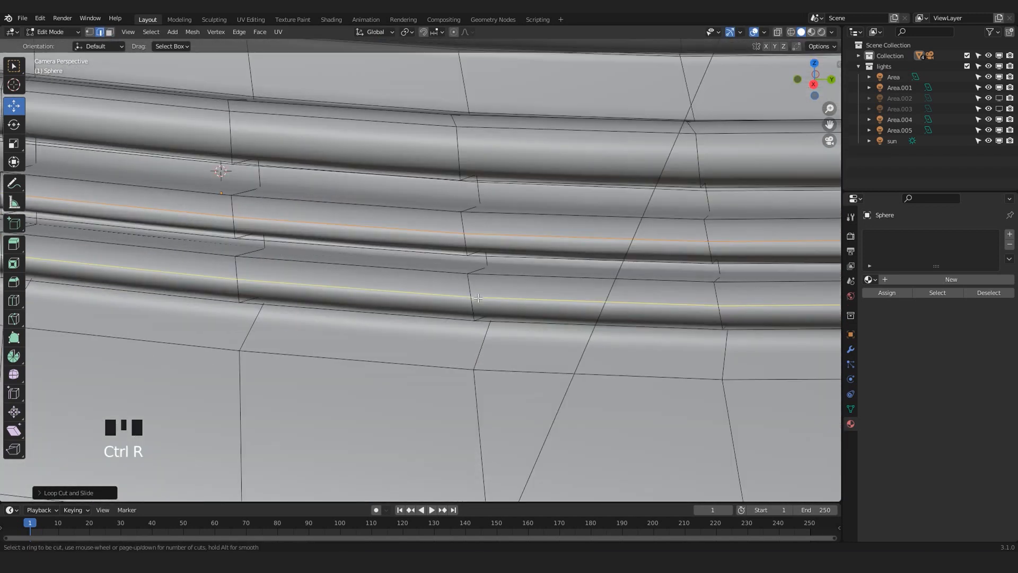
pyautogui.scroll(-4, 498, 239)
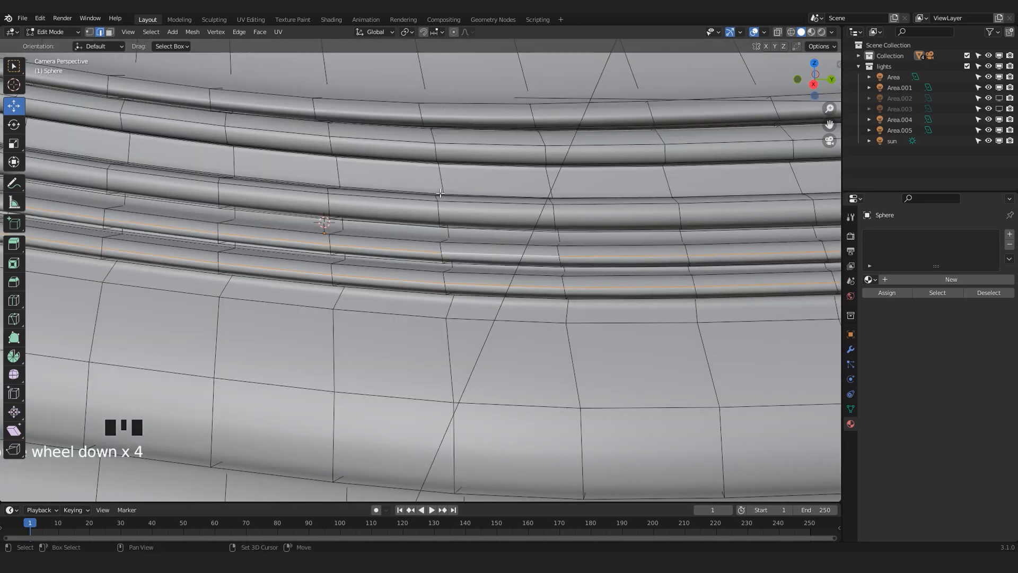
# Scale the two ridges' middle edge loops slightly outward and raise them about 0.02 m along Z, checking in Object Mode
pyautogui.keyDown('shift'); pyautogui.moveTo(499, 239); pyautogui.dragTo(477, 254, button='middle'); pyautogui.keyUp('shift')
pyautogui.click(260, 32)
pyautogui.press('s')
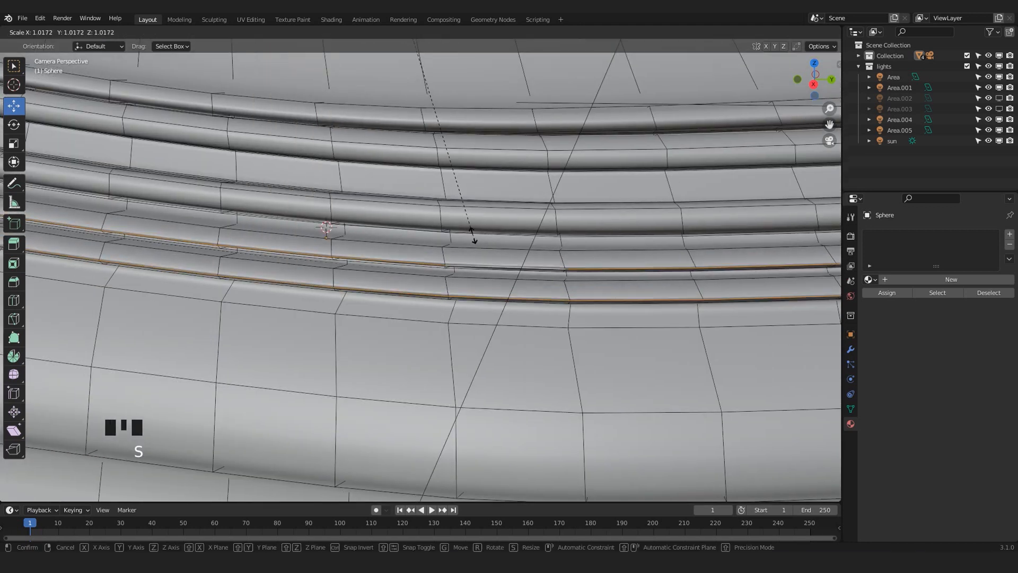
pyautogui.press('z')
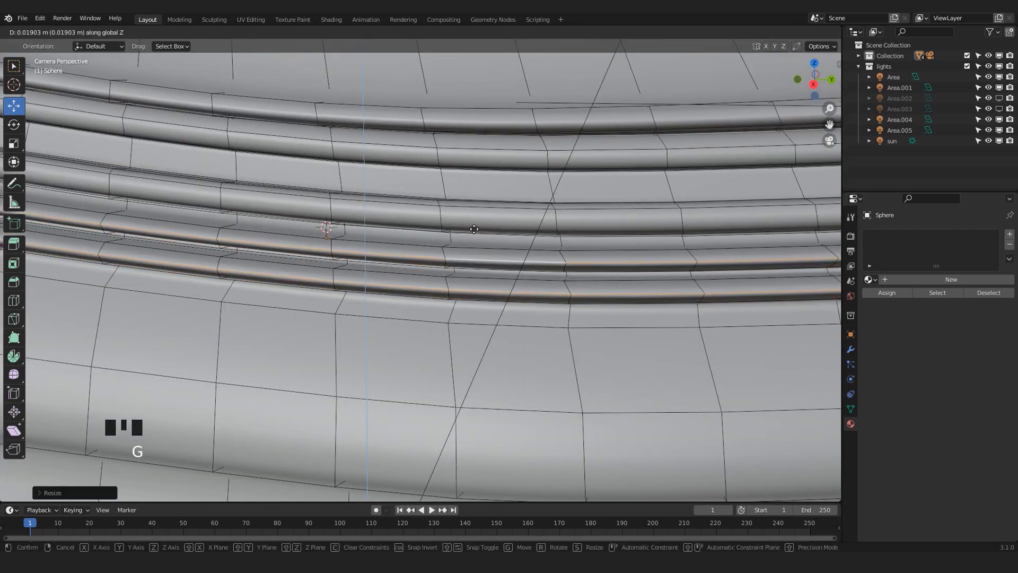
pyautogui.click(474, 227)
pyautogui.press('Tab')
pyautogui.scroll(-3, 474, 232)
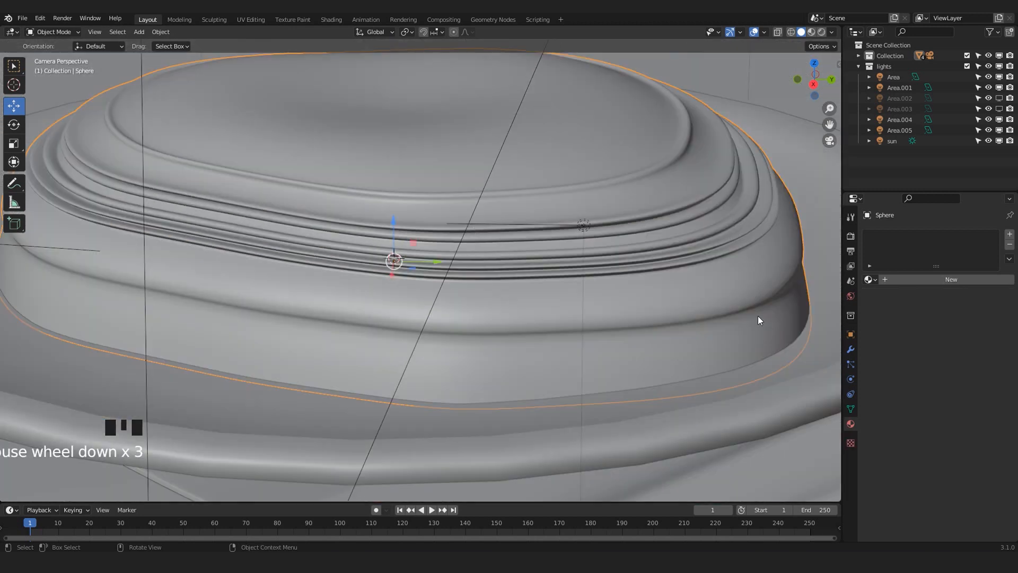
# Undo the last edits to the thin ridges and inspect the dome in Object Mode from another angle
pyautogui.click(849, 349)
pyautogui.press('Tab')
pyautogui.moveTo(478, 266); pyautogui.dragTo(526, 214, button='middle')
pyautogui.press('KP_Decimal')
pyautogui.hotkey('ctrl', 'z')
pyautogui.hotkey('ctrl', 'z')
pyautogui.hotkey('ctrl', 'z')
pyautogui.hotkey('ctrl', 'z')
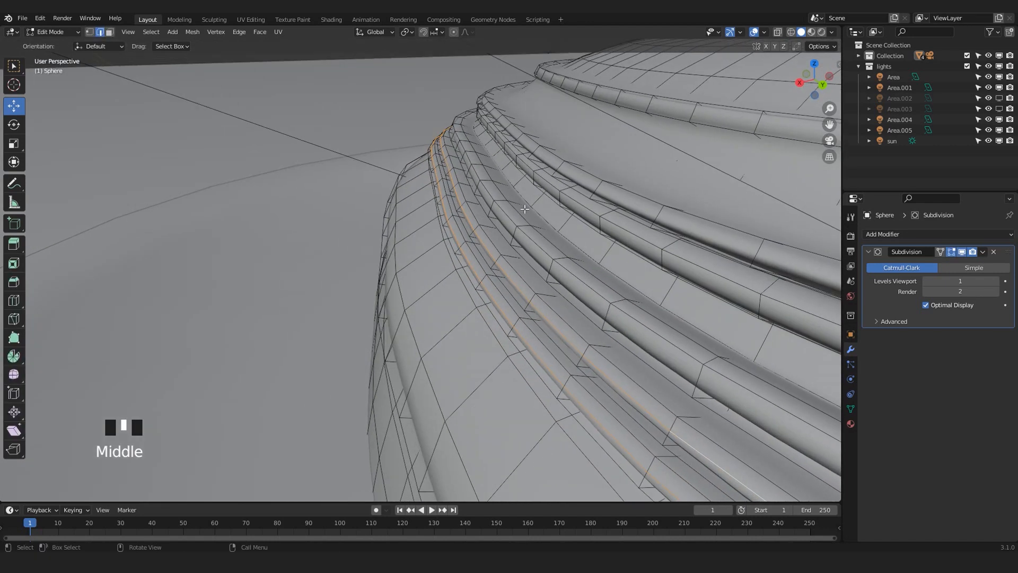
pyautogui.press('Tab')
pyautogui.scroll(-4, 369, 245)
pyautogui.moveTo(368, 245); pyautogui.dragTo(501, 245, button='middle')
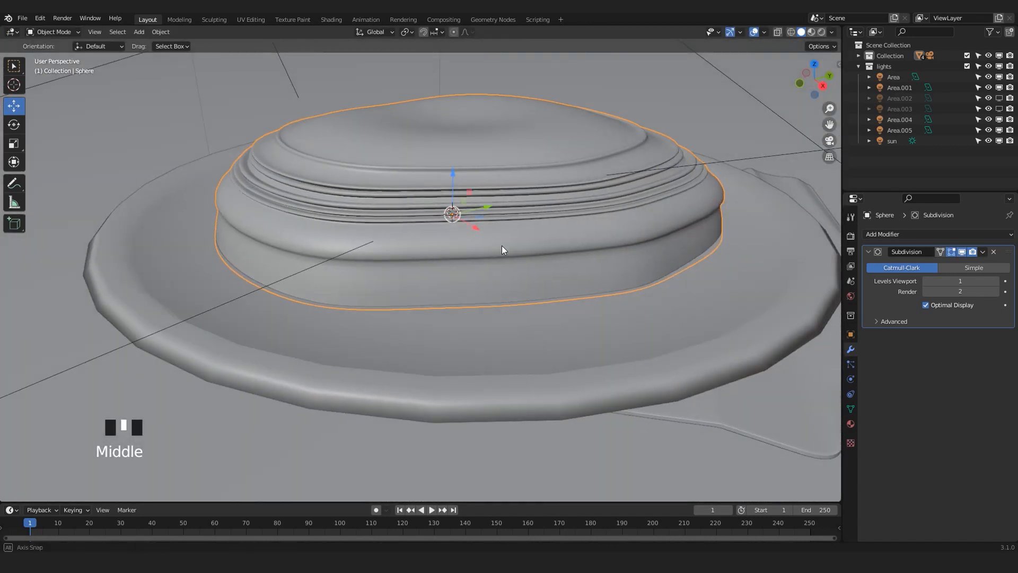
# Turn off the Subdivision modifier's viewport display, and raise the edge loop just above the two lowest thin ridges slightly
pyautogui.press('KP_0')
pyautogui.press('Tab')
pyautogui.scroll(2, 502, 246)
pyautogui.hotkey('ctrl', '3')
pyautogui.click(443, 253)
pyautogui.scroll(3, 453, 244)
pyautogui.press('2')
pyautogui.scroll(1, 382, 283)
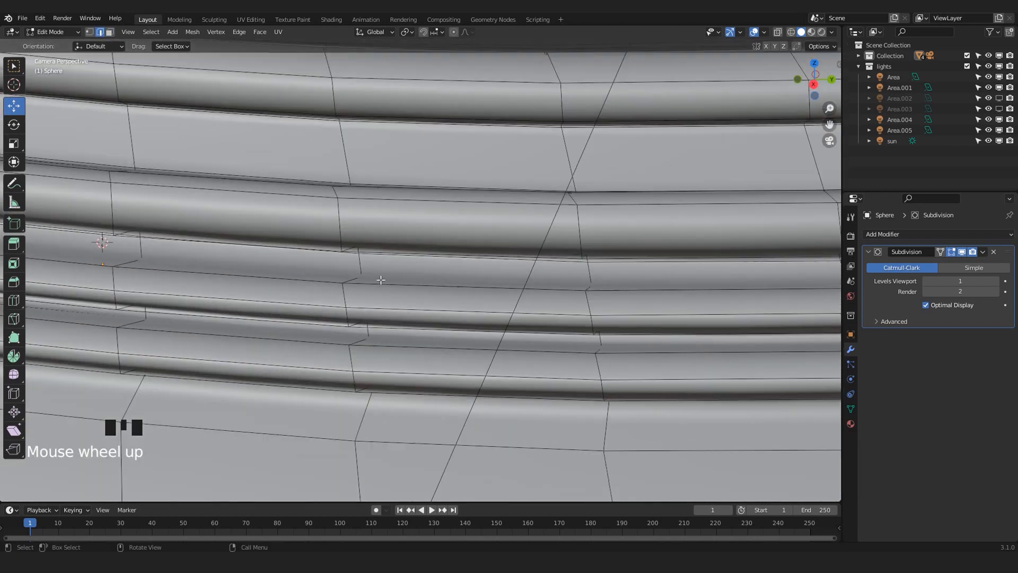
pyautogui.click(962, 252)
pyautogui.scroll(-3, 573, 342)
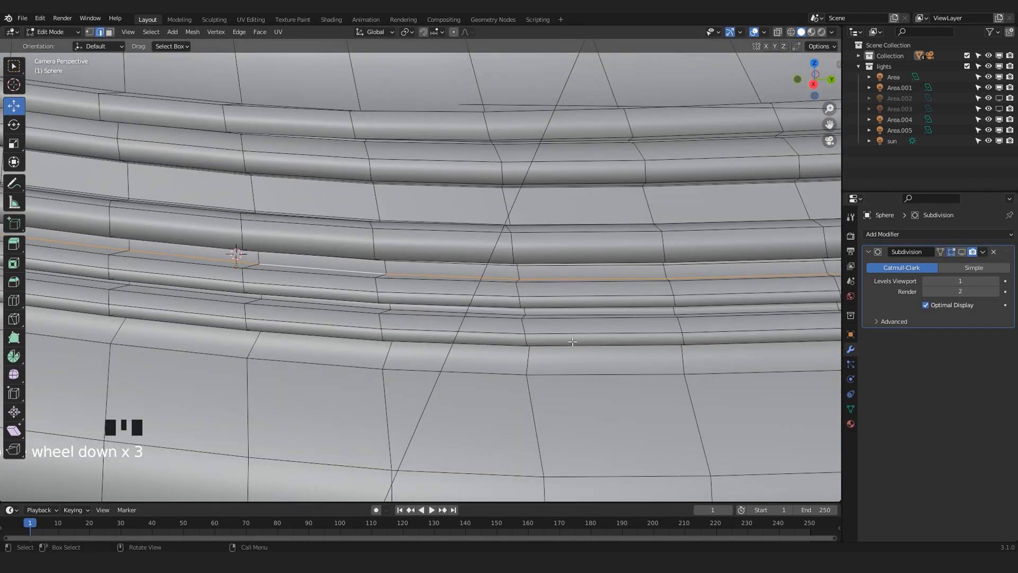
pyautogui.click(572, 341)
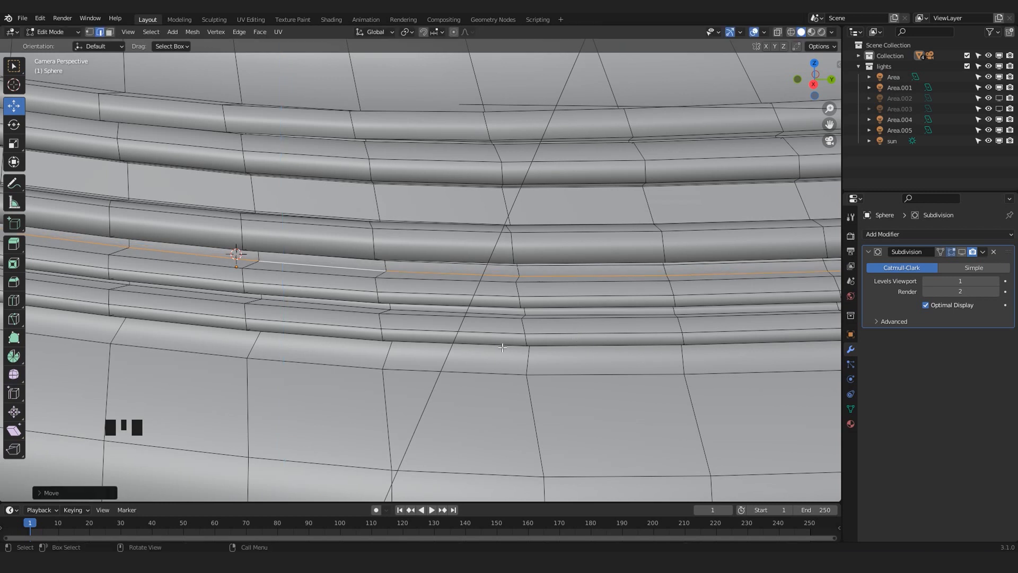
# From a low side view, move the edge loop just below the lowest thin ridge down by about 0.02 m
pyautogui.press('KP_Decimal')
pyautogui.moveTo(502, 347); pyautogui.dragTo(449, 325, button='middle')
pyautogui.scroll(-2, 449, 325)
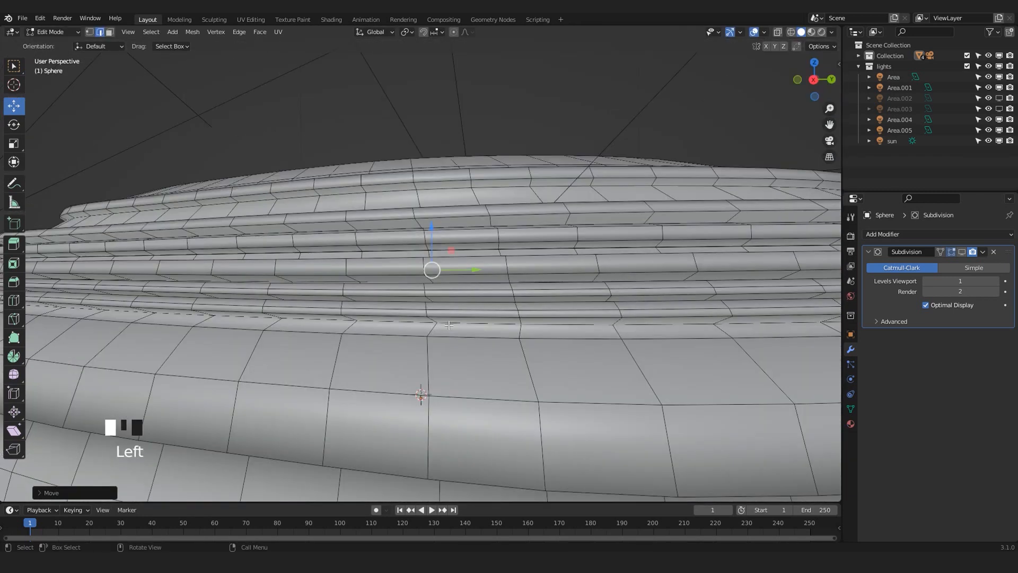
pyautogui.moveTo(435, 262); pyautogui.dragTo(434, 267)
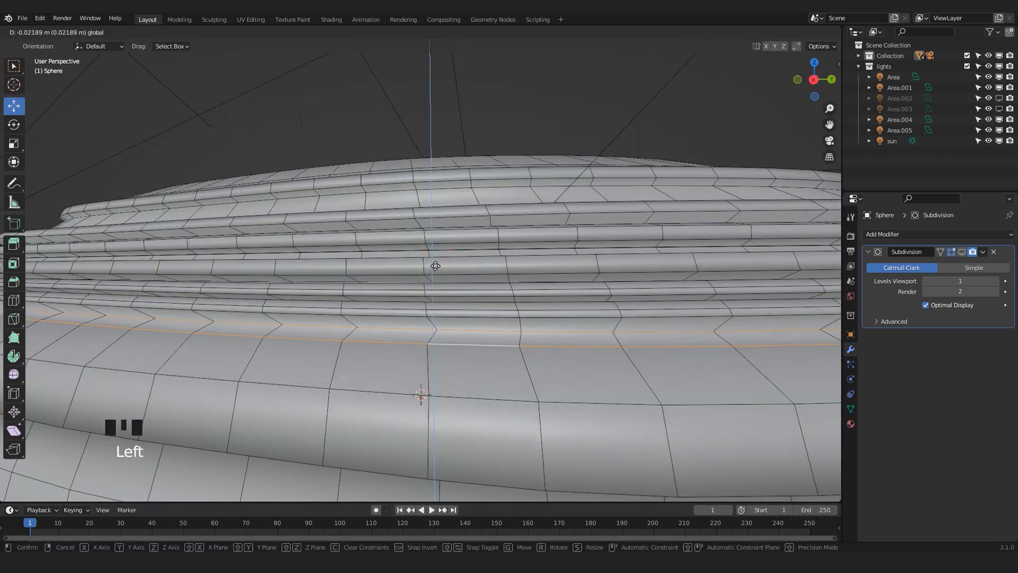
pyautogui.scroll(2, 423, 317)
pyautogui.scroll(-2, 427, 302)
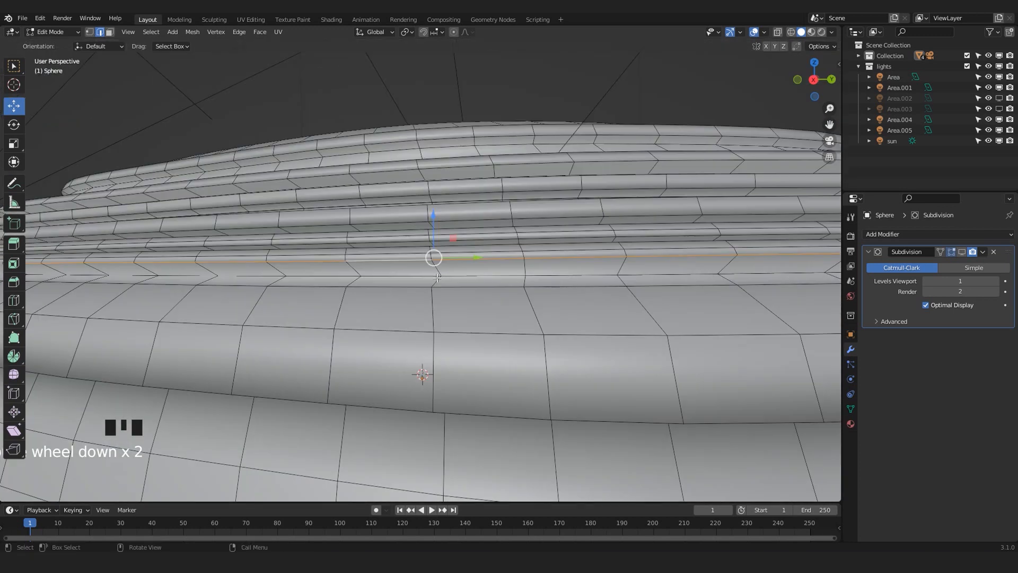
# Examine the lowest thin ridge's lower edge loop, and check the dome from the camera in Object Mode
pyautogui.scroll(1, 435, 283)
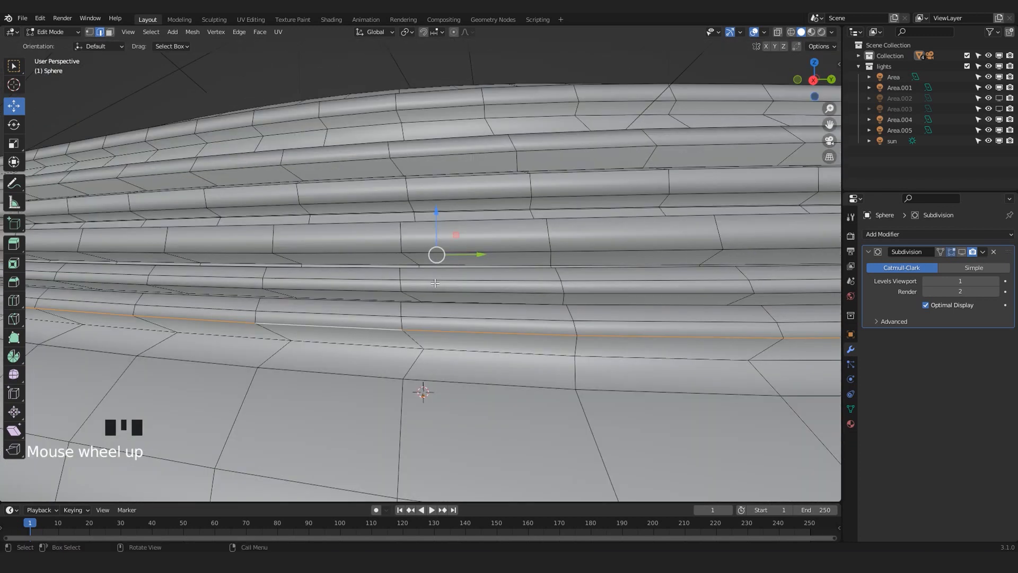
pyautogui.click(432, 309)
pyautogui.scroll(-8, 432, 310)
pyautogui.moveTo(432, 309); pyautogui.dragTo(440, 335, button='middle')
pyautogui.press('Tab')
pyautogui.press('KP_0')
pyautogui.scroll(-8, 482, 309)
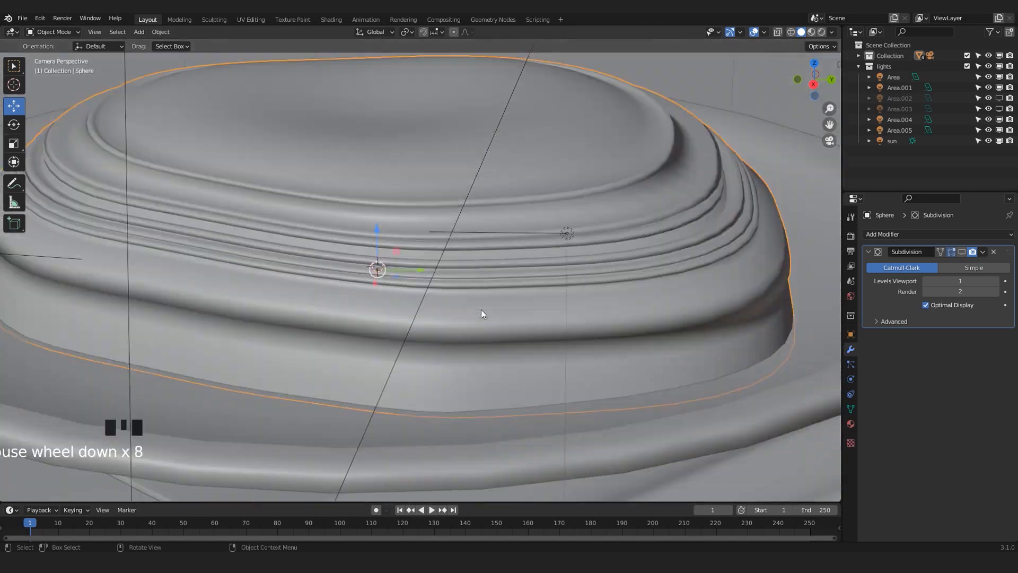
# In Edit Mode, add a supporting edge loop among the stacked ridges on the dome's side
pyautogui.scroll(4, 485, 303)
pyautogui.press('Tab')
pyautogui.scroll(3, 553, 287)
pyautogui.keyDown('shift'); pyautogui.moveTo(553, 286); pyautogui.dragTo(528, 331, button='middle'); pyautogui.keyUp('shift')
pyautogui.scroll(2, 528, 263)
pyautogui.hotkey('ctrl', 'r')
pyautogui.click(541, 322)
pyautogui.click(541, 322)
pyautogui.keyDown('shift'); pyautogui.moveTo(481, 303); pyautogui.dragTo(570, 196, button='middle'); pyautogui.keyUp('shift')
pyautogui.click(584, 279)
# Add an edge loop around the thicker ridge above the two lowest thin ridges, and check it in Object Mode
pyautogui.scroll(-4, 582, 284)
pyautogui.scroll(4, 546, 233)
pyautogui.hotkey('ctrl', 'r')
pyautogui.doubleClick(509, 273)
pyautogui.scroll(-4, 506, 275)
pyautogui.keyDown('shift'); pyautogui.moveTo(504, 278); pyautogui.dragTo(496, 302, button='middle'); pyautogui.keyUp('shift')
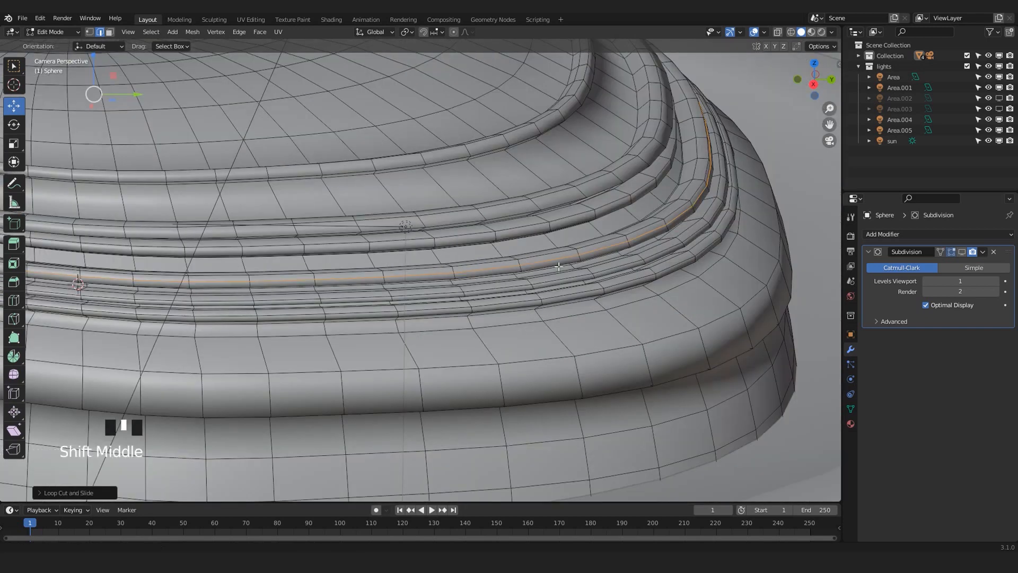
pyautogui.scroll(2, 484, 331)
pyautogui.keyDown('shift'); pyautogui.moveTo(544, 315); pyautogui.dragTo(433, 297, button='middle'); pyautogui.keyUp('shift')
pyautogui.press('Tab')
pyautogui.scroll(3, 510, 322)
# In Edit Mode, select the face loop in the gap between the middle ridges and extrude it along normals
pyautogui.press('Tab')
pyautogui.scroll(-3, 403, 308)
pyautogui.scroll(5, 445, 329)
pyautogui.press('3')
pyautogui.click(433, 297)
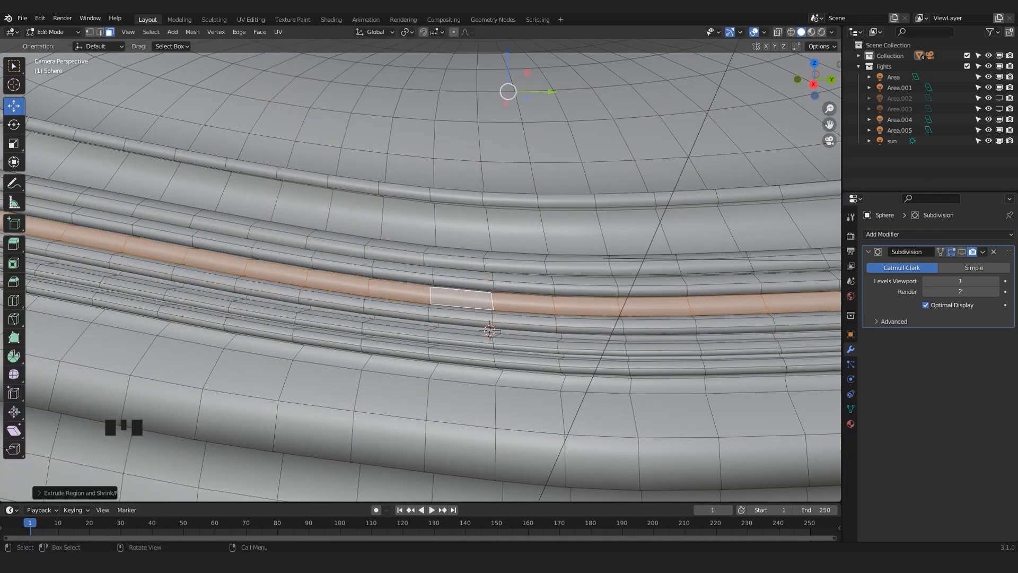
# Add an edge loop around the newly extruded middle ridge, scale it slightly, and check the shape in Object Mode
pyautogui.doubleClick(366, 287)
pyautogui.press('s')
pyautogui.click(426, 365)
pyautogui.press('Tab')
pyautogui.scroll(-10, 428, 363)
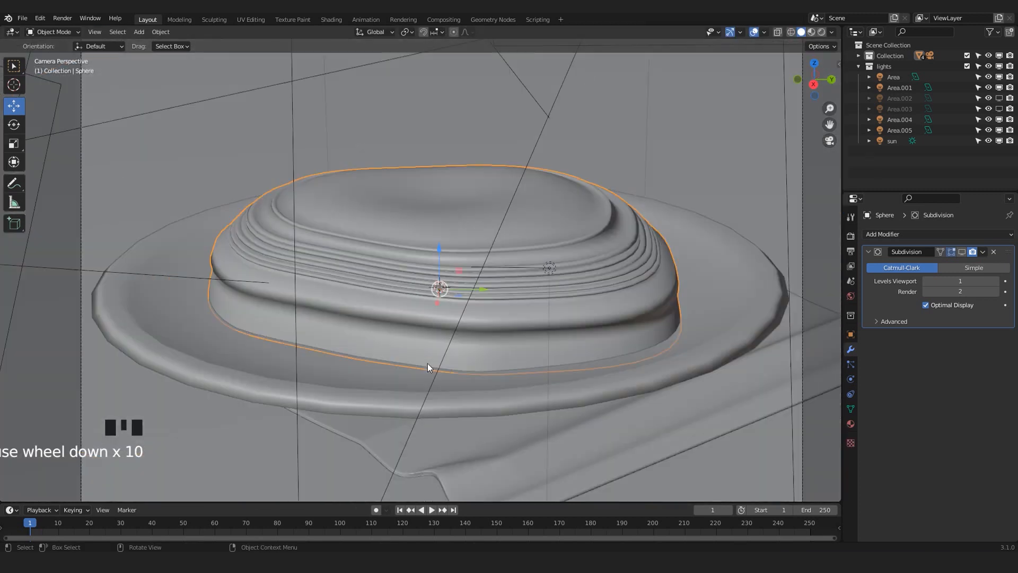
# In Edit Mode, add an edge loop near the wide band's lower edge and scale it up to about 1.01
pyautogui.press('Tab')
pyautogui.scroll(7, 428, 340)
pyautogui.scroll(-2, 518, 291)
pyautogui.hotkey('ctrl', 'r')
pyautogui.doubleClick(547, 300)
pyautogui.press('s')
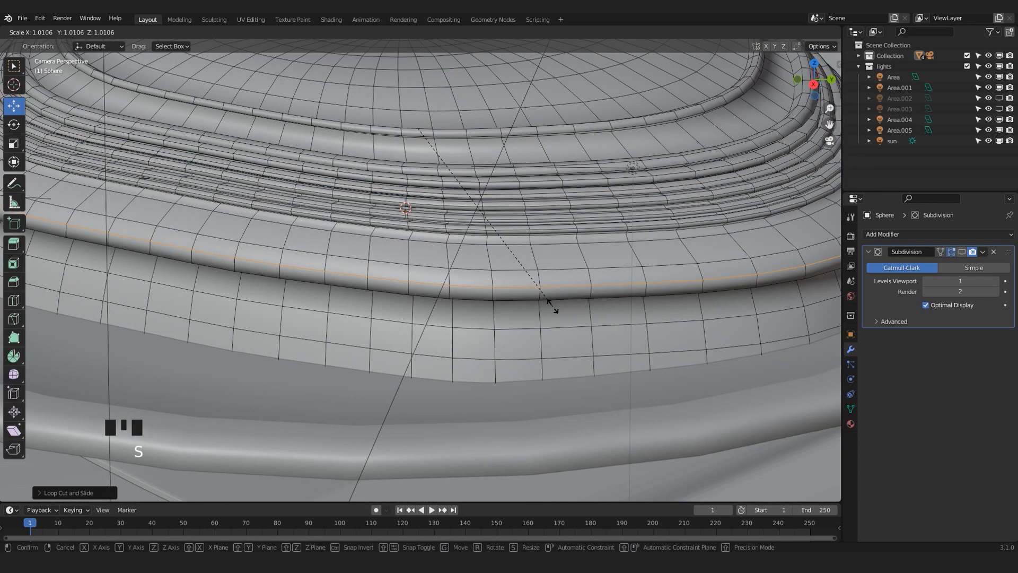
pyautogui.click(553, 305)
# Add another edge loop on the wide band, and extrude the narrow face loop near its lower edge along normals
pyautogui.scroll(3, 553, 306)
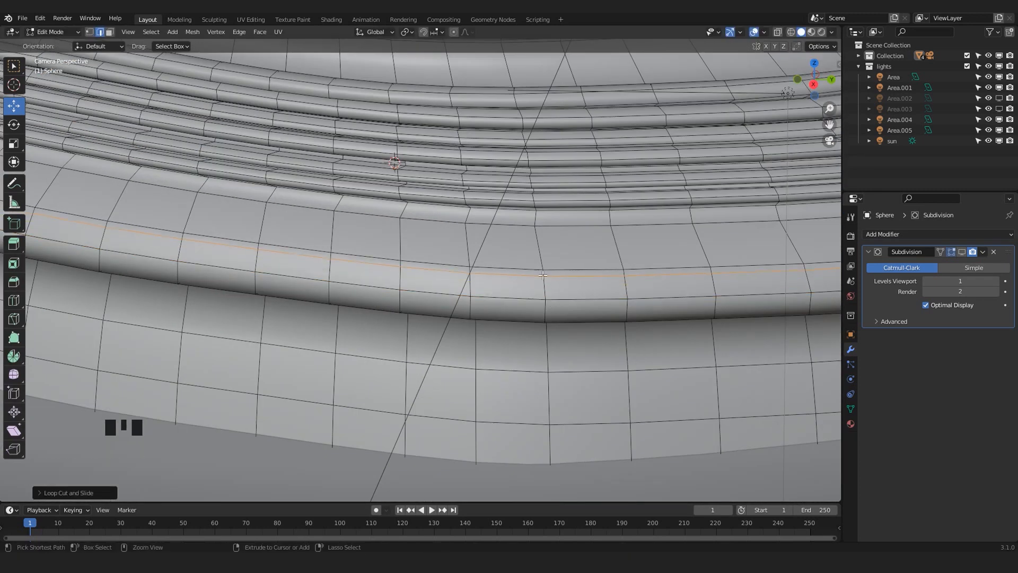
pyautogui.press('3')
pyautogui.keyDown('alt'); pyautogui.keyDown('shift'); pyautogui.click(546, 287); pyautogui.keyUp('shift'); pyautogui.keyUp('alt')
pyautogui.keyDown('alt'); pyautogui.keyDown('shift'); pyautogui.click(546, 287); pyautogui.keyUp('shift'); pyautogui.keyUp('alt')
pyautogui.keyDown('alt'); pyautogui.keyDown('shift'); pyautogui.click(542, 287); pyautogui.keyUp('shift'); pyautogui.keyUp('alt')
pyautogui.scroll(-7, 541, 287)
pyautogui.scroll(3, 478, 255)
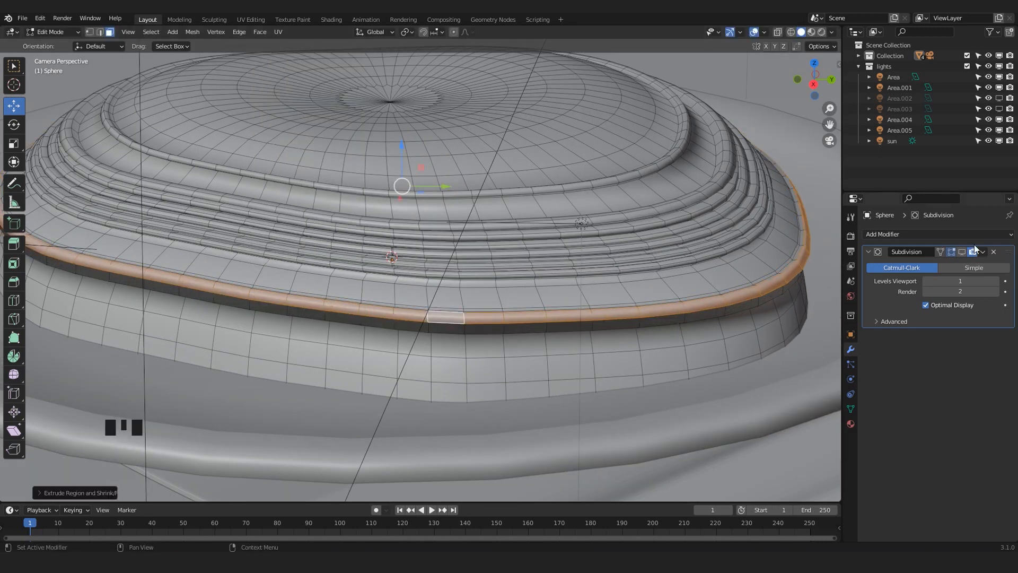
# Check the shape in Object Mode, add an edge loop around the newly extruded ridge at the wide band's lower edge and scale it slightly
pyautogui.press('Tab')
pyautogui.press('Tab')
pyautogui.scroll(6, 432, 334)
pyautogui.scroll(3, 447, 366)
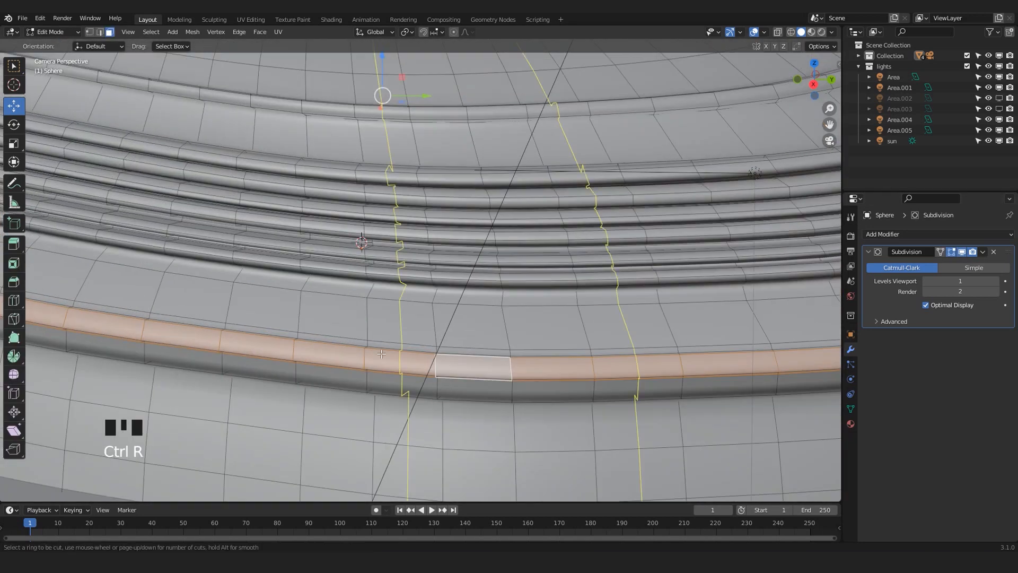
pyautogui.click(397, 356)
pyautogui.scroll(-3, 397, 356)
pyautogui.keyDown('shift'); pyautogui.moveTo(828, 340); pyautogui.dragTo(779, 351, button='middle'); pyautogui.keyUp('shift')
pyautogui.press('KP_Decimal')
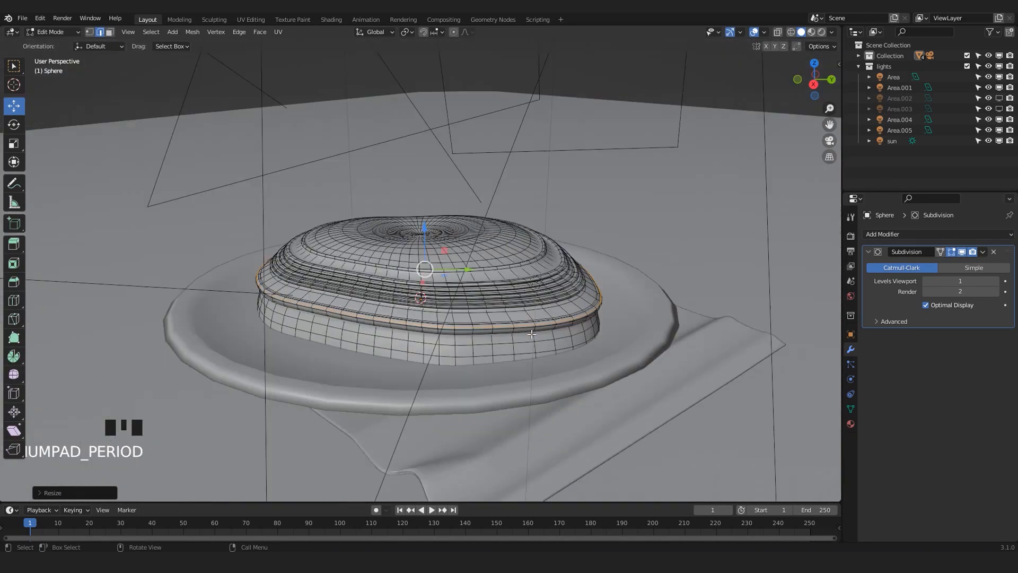
# Add an edge loop on the underside of the lower ridge and slide it close to the ridge's edge
pyautogui.scroll(3, 420, 357)
pyautogui.moveTo(421, 357); pyautogui.dragTo(434, 248, button='middle')
pyautogui.hotkey('ctrl', 'r')
pyautogui.click(410, 197)
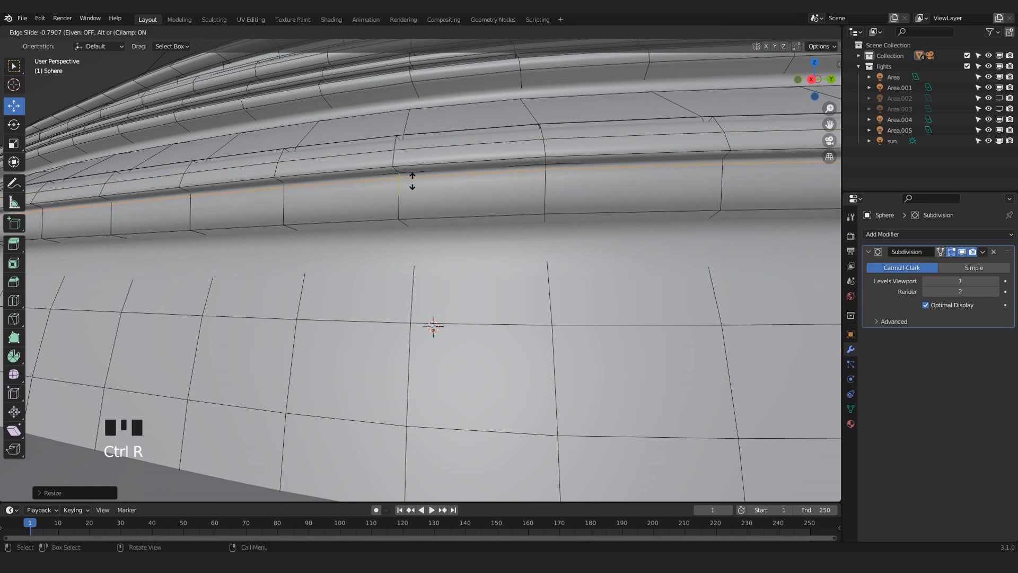
pyautogui.click(412, 178)
# Select the face loop beneath the lower ridge and extrude it along normals
pyautogui.hotkey('ctrl', '3')
pyautogui.keyDown('alt'); pyautogui.keyDown('shift'); pyautogui.click(403, 173); pyautogui.keyUp('shift'); pyautogui.keyUp('alt')
pyautogui.keyDown('alt'); pyautogui.keyDown('shift'); pyautogui.click(402, 197); pyautogui.keyUp('shift'); pyautogui.keyUp('alt')
pyautogui.keyDown('alt'); pyautogui.keyDown('shift'); pyautogui.click(402, 199); pyautogui.keyUp('shift'); pyautogui.keyUp('alt')
pyautogui.press('KP_0')
pyautogui.keyDown('shift'); pyautogui.moveTo(401, 212); pyautogui.dragTo(406, 306, button='middle'); pyautogui.keyUp('shift')
pyautogui.click(260, 32)
pyautogui.click(272, 55)
pyautogui.click(278, 122)
# Examine the dome and its ridges in Object Mode with rendered shading, and return to solid shading
pyautogui.press('Tab')
pyautogui.scroll(-4, 278, 123)
pyautogui.scroll(3, 355, 273)
pyautogui.scroll(-1, 355, 269)
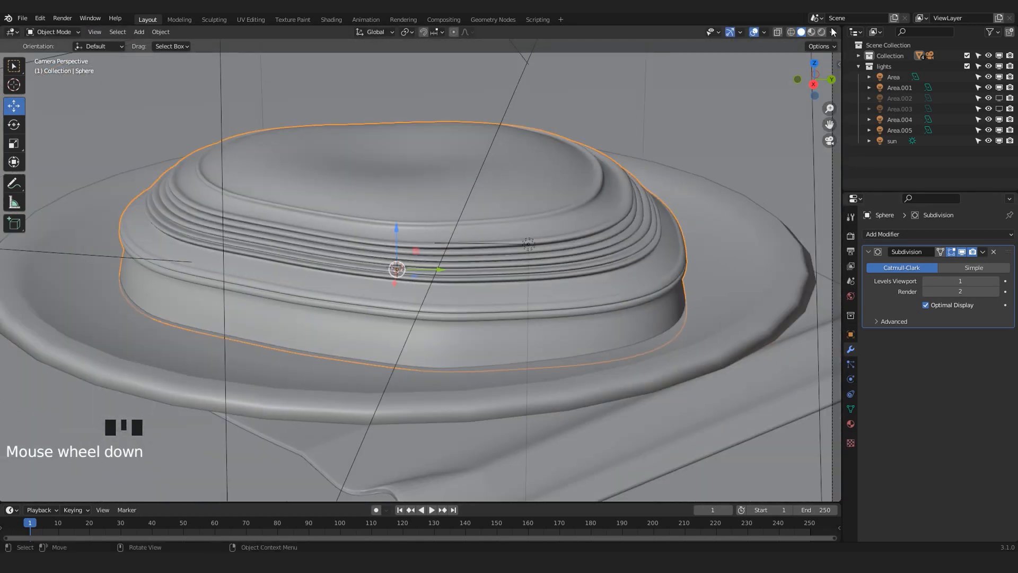
pyautogui.press('z')
pyautogui.scroll(-4, 500, 250)
pyautogui.scroll(1, 442, 272)
pyautogui.scroll(2, 443, 272)
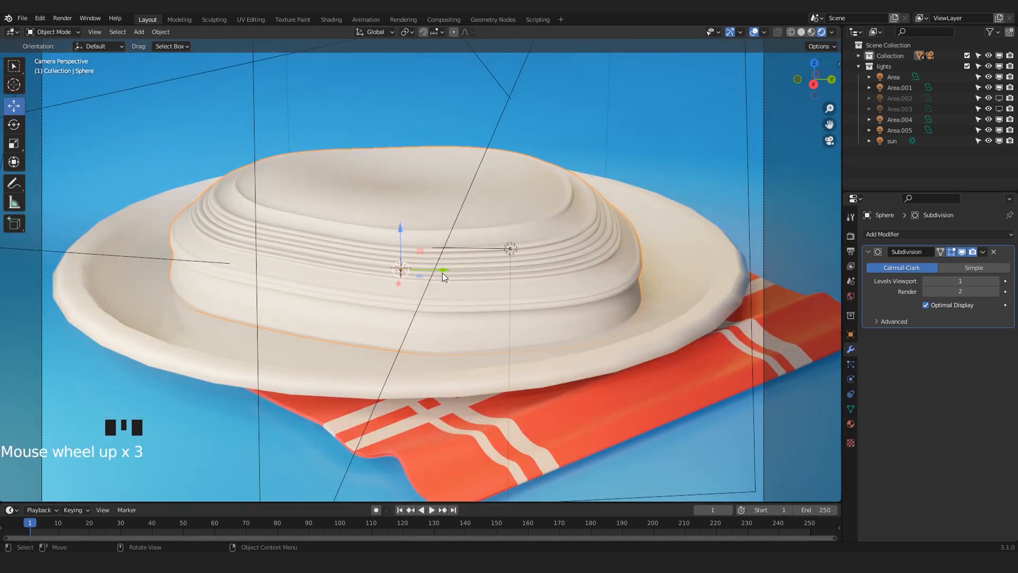
pyautogui.scroll(-2, 442, 273)
pyautogui.click(801, 32)
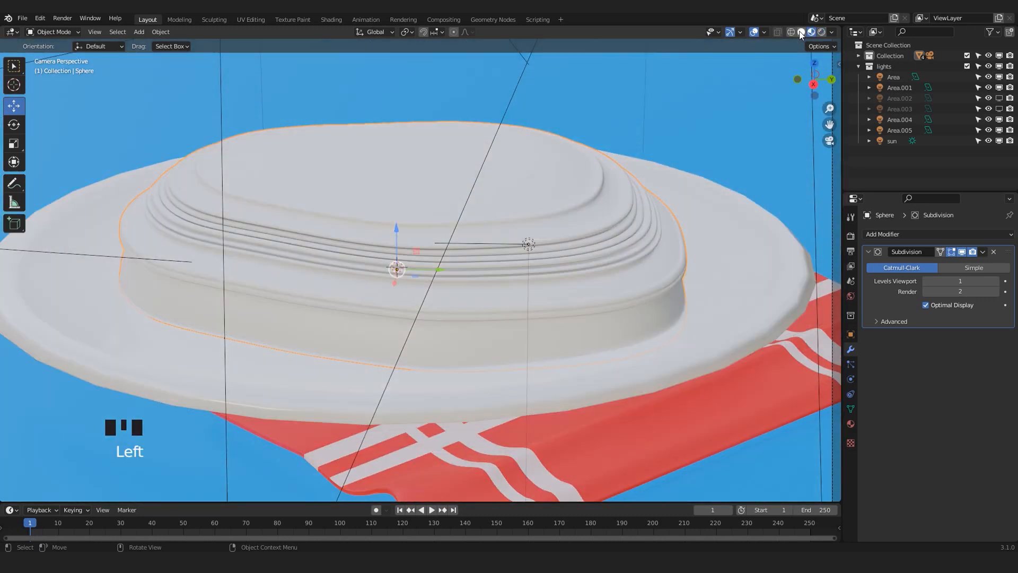
# In Edit Mode, add two edge loops close together around the upper part of the wide band
pyautogui.press('Tab')
pyautogui.scroll(3, 382, 276)
pyautogui.scroll(2, 382, 276)
pyautogui.hotkey('ctrl', 'r')
pyautogui.click(382, 292)
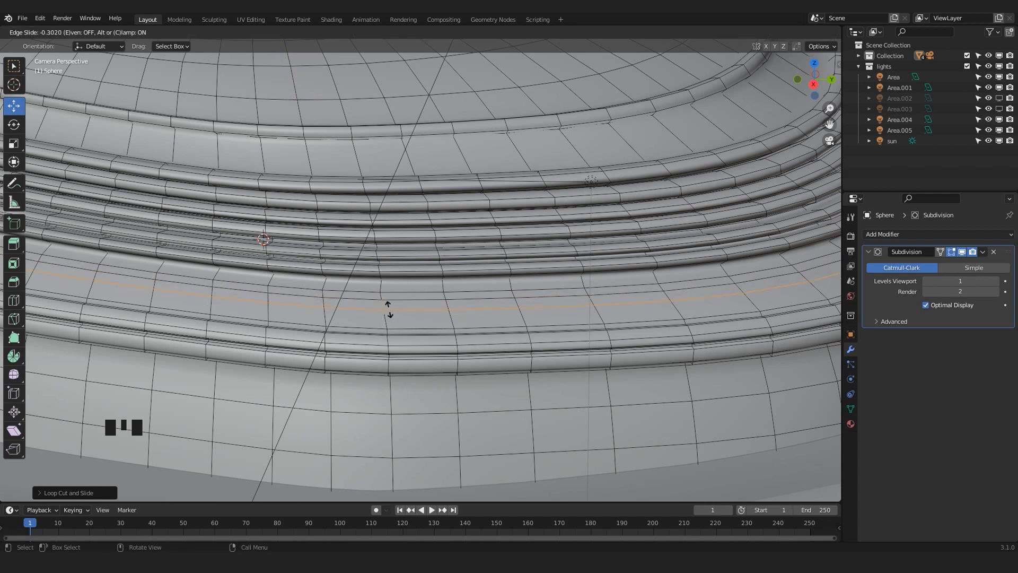
pyautogui.click(389, 309)
# Try extruding the narrow face loop between the two new edge loops along normals
pyautogui.click(385, 306)
pyautogui.click(259, 32)
pyautogui.click(289, 56)
pyautogui.click(297, 80)
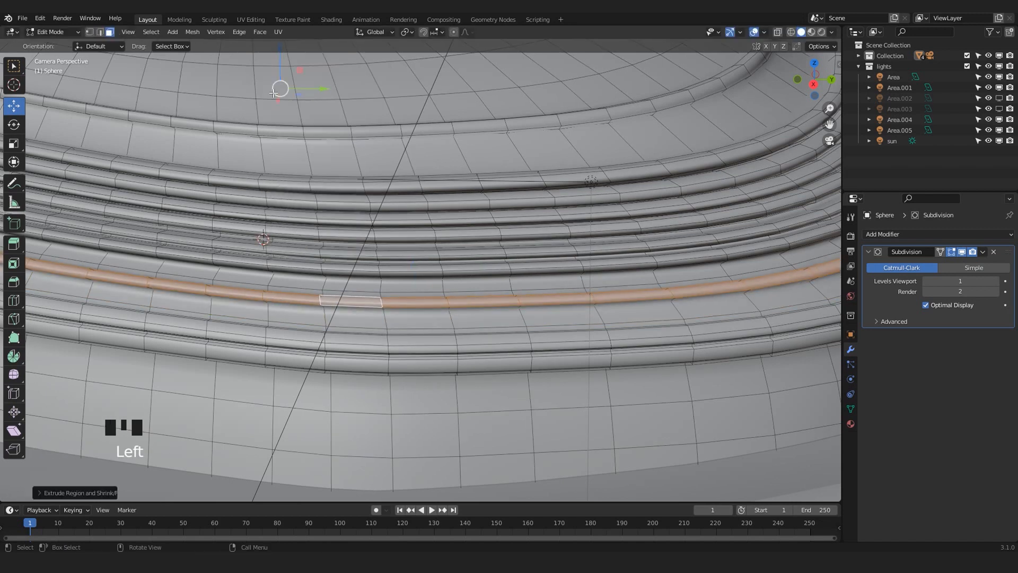
# Try extruding the face loop beside the narrow ridge on the wide band along normals by about 0.04 m
pyautogui.scroll(2, 389, 372)
pyautogui.click(298, 293)
pyautogui.keyDown('alt'); pyautogui.keyDown('shift'); pyautogui.click(296, 293); pyautogui.keyUp('shift'); pyautogui.keyUp('alt')
pyautogui.keyDown('alt'); pyautogui.click(295, 293); pyautogui.keyUp('alt')
pyautogui.click(260, 32)
pyautogui.click(273, 56)
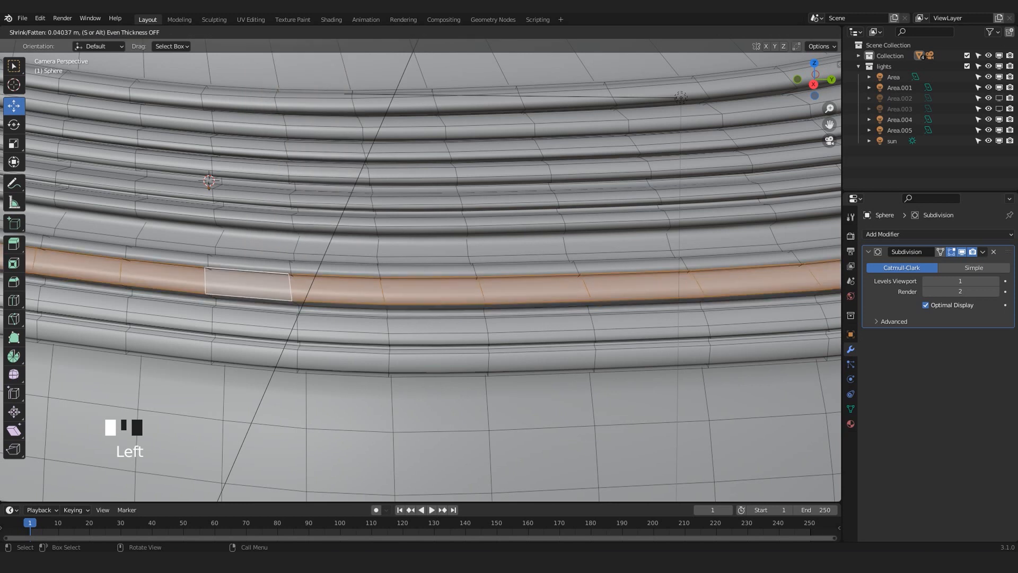
pyautogui.click(286, 77)
# Examine the ridges around the whole dome in Object Mode
pyautogui.scroll(-5, 371, 197)
pyautogui.press('Tab')
pyautogui.scroll(-4, 391, 206)
pyautogui.scroll(3, 596, 278)
pyautogui.keyDown('shift'); pyautogui.moveTo(595, 277); pyautogui.dragTo(569, 311, button='middle'); pyautogui.keyUp('shift')
pyautogui.keyDown('shift'); pyautogui.moveTo(613, 344); pyautogui.dragTo(589, 338, button='middle'); pyautogui.keyUp('shift')
pyautogui.scroll(3, 489, 328)
pyautogui.scroll(-2, 489, 328)
pyautogui.moveTo(477, 297)
pyautogui.keyDown('shift'); pyautogui.mouseDown(button='middle')
pyautogui.moveTo(499, 297)
pyautogui.moveTo(490, 309)
pyautogui.mouseUp(button='middle'); pyautogui.keyUp('shift')
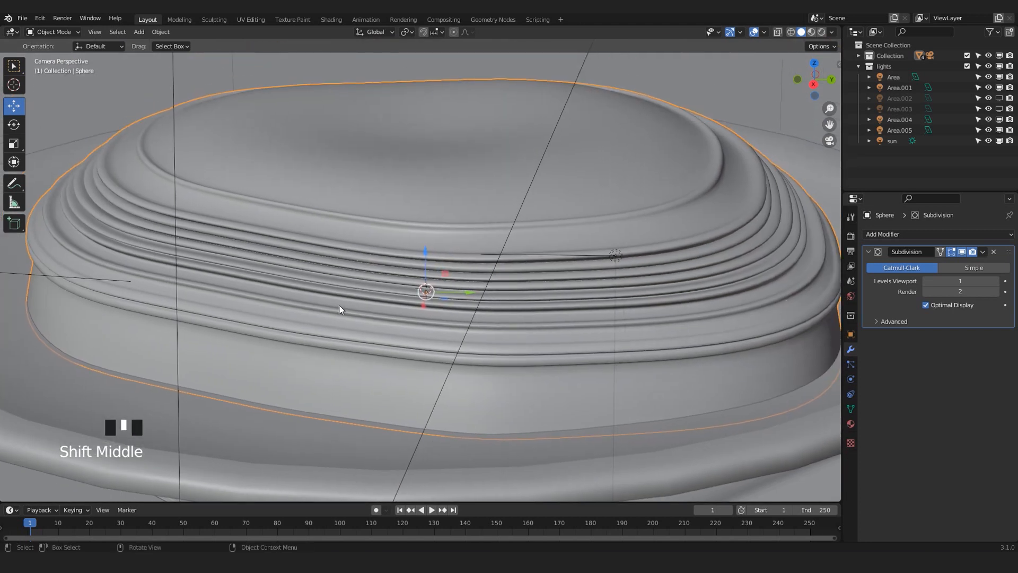
pyautogui.scroll(-1, 509, 314)
# Apply all transforms to the dome and set its origin to the geometry
pyautogui.hotkey('ctrl', 'a')
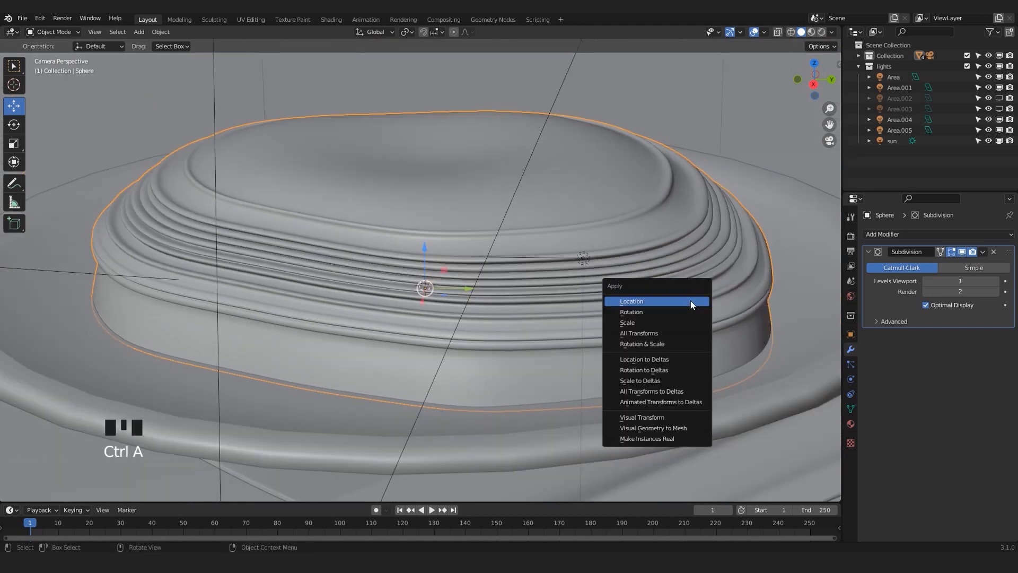
pyautogui.click(657, 333)
pyautogui.click(160, 32)
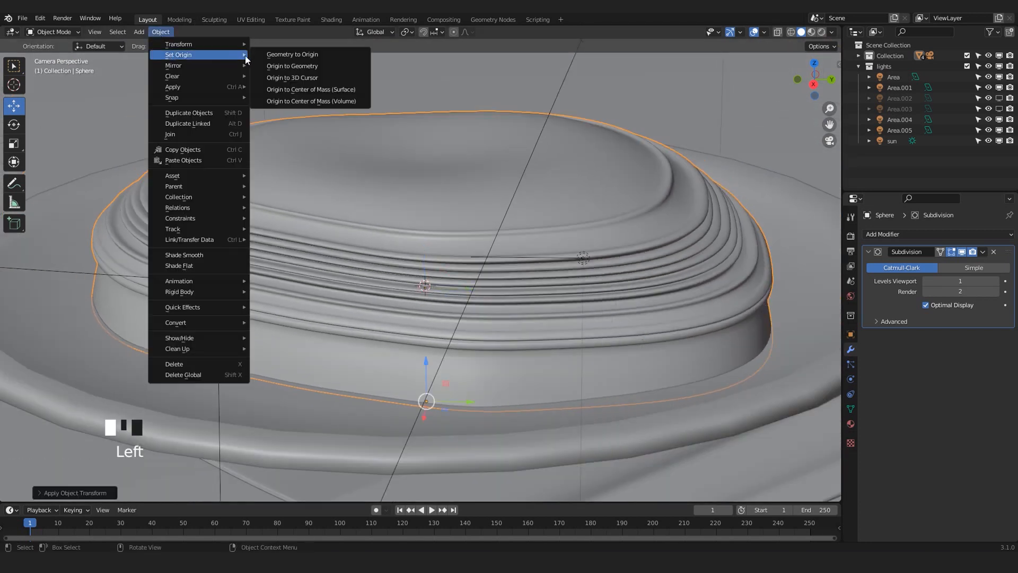
pyautogui.click(301, 67)
pyautogui.scroll(2, 510, 237)
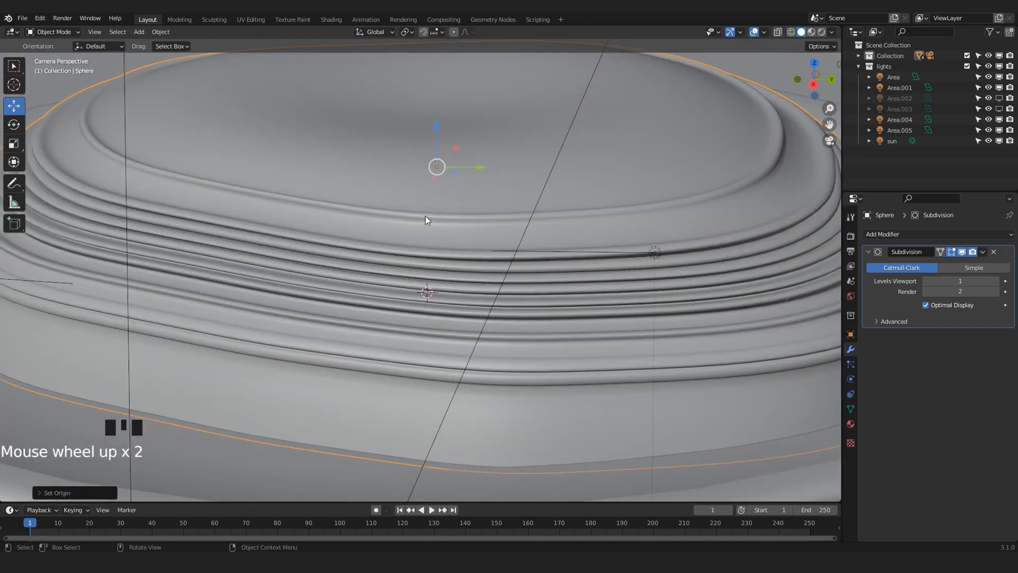
pyautogui.scroll(-2, 430, 223)
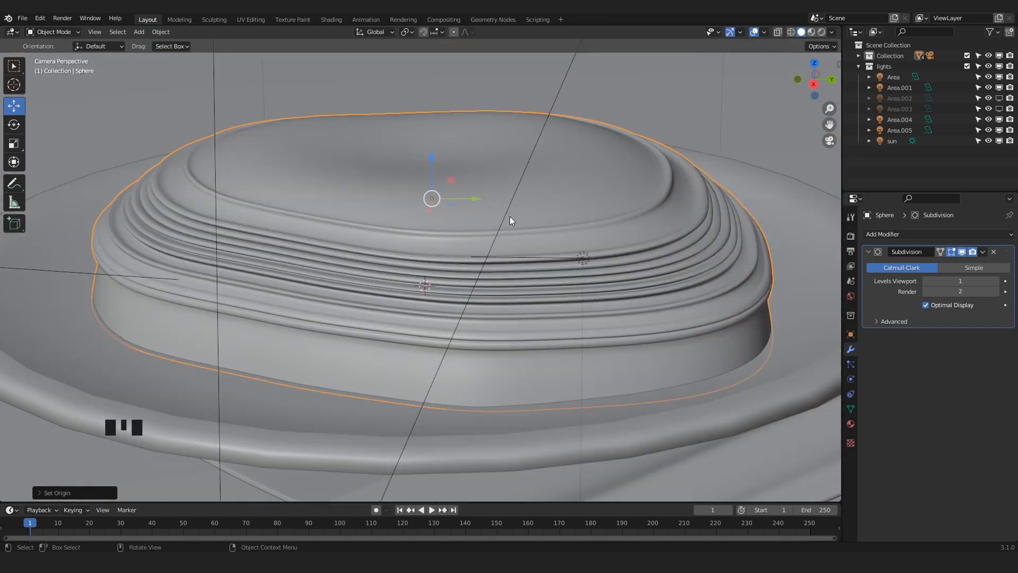
# In Edit Mode, select the wide face loop just above the lower ridges and try extruding it along normals
pyautogui.scroll(3, 460, 253)
pyautogui.press('Tab')
pyautogui.scroll(2, 465, 274)
pyautogui.click(462, 315)
pyautogui.click(259, 32)
pyautogui.click(278, 55)
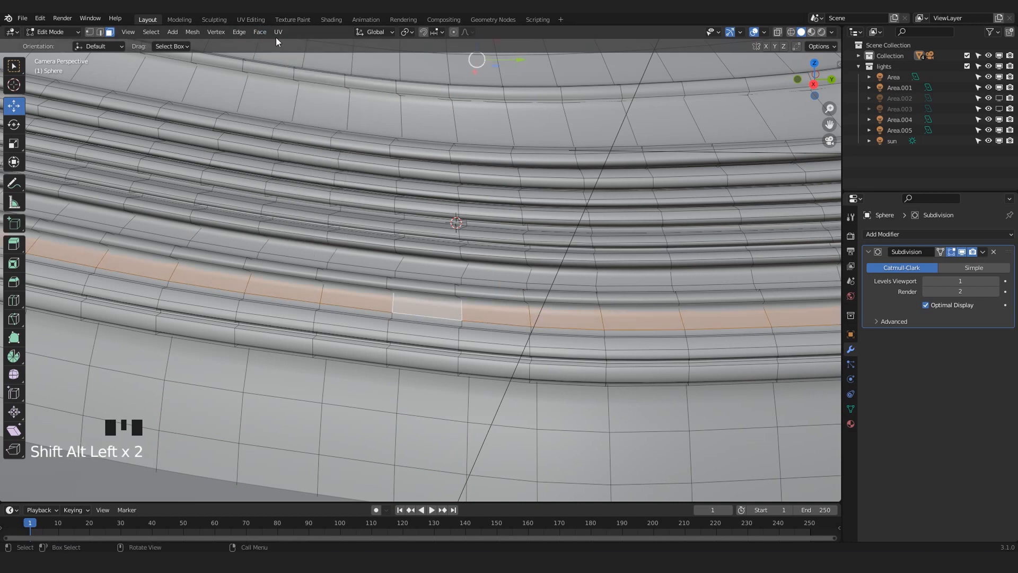
pyautogui.click(406, 32)
pyautogui.click(259, 33)
pyautogui.click(278, 55)
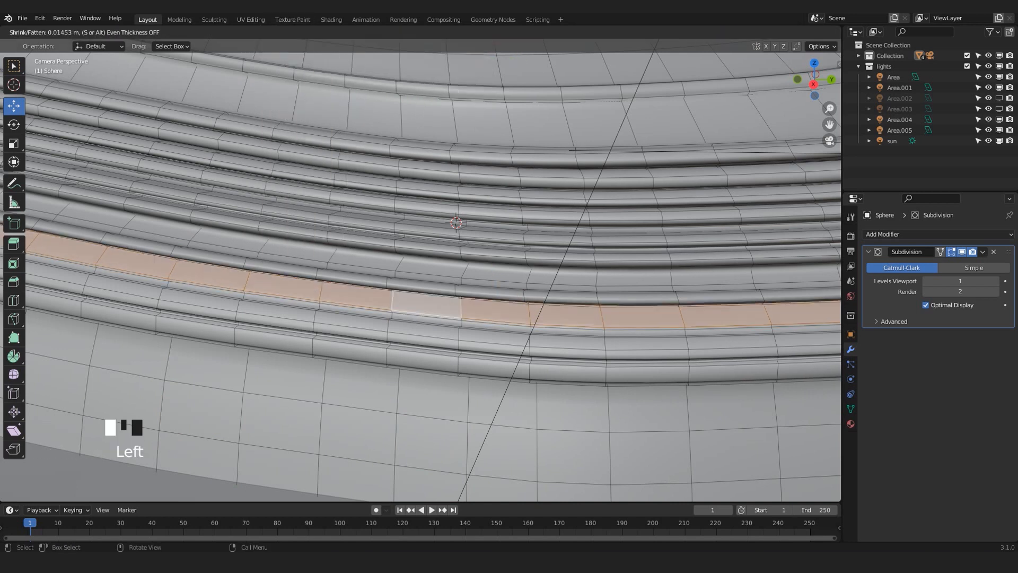
pyautogui.click(303, 80)
# Nudge the extruded loop down, check it in Object Mode, and try adding and scaling an edge loop around it
pyautogui.scroll(-4, 339, 90)
pyautogui.scroll(2, 451, 95)
pyautogui.moveTo(460, 82); pyautogui.dragTo(461, 90)
pyautogui.press('Tab')
pyautogui.press('Tab')
pyautogui.scroll(4, 425, 238)
pyautogui.hotkey('ctrl', 'r')
pyautogui.doubleClick(393, 299)
pyautogui.press('s')
pyautogui.click(482, 200)
# Undo the recent ridge extrusions, loop cuts and transform changes back to the unextruded narrow face loop on the wide band
pyautogui.hotkey('ctrl', 'z')
pyautogui.hotkey('ctrl', 'z')
pyautogui.hotkey('ctrl', 'z')
pyautogui.hotkey('ctrl', 'z')
pyautogui.hotkey('ctrl', 'z')
pyautogui.hotkey('ctrl', 'z')
pyautogui.hotkey('ctrl', 'z')
pyautogui.hotkey('ctrl', 'z')
pyautogui.hotkey('ctrl', 'z')
pyautogui.hotkey('ctrl', 'z')
pyautogui.hotkey('ctrl', 'z')
pyautogui.hotkey('ctrl', 'z')
pyautogui.hotkey('ctrl', 'z')
pyautogui.hotkey('ctrl', 'z')
pyautogui.hotkey('ctrl', 'z')
pyautogui.hotkey('ctrl', 'z')
pyautogui.hotkey('ctrl', 'z')
pyautogui.hotkey('ctrl', 'z')
pyautogui.hotkey('ctrl', 'z')
pyautogui.hotkey('ctrl', 'z')
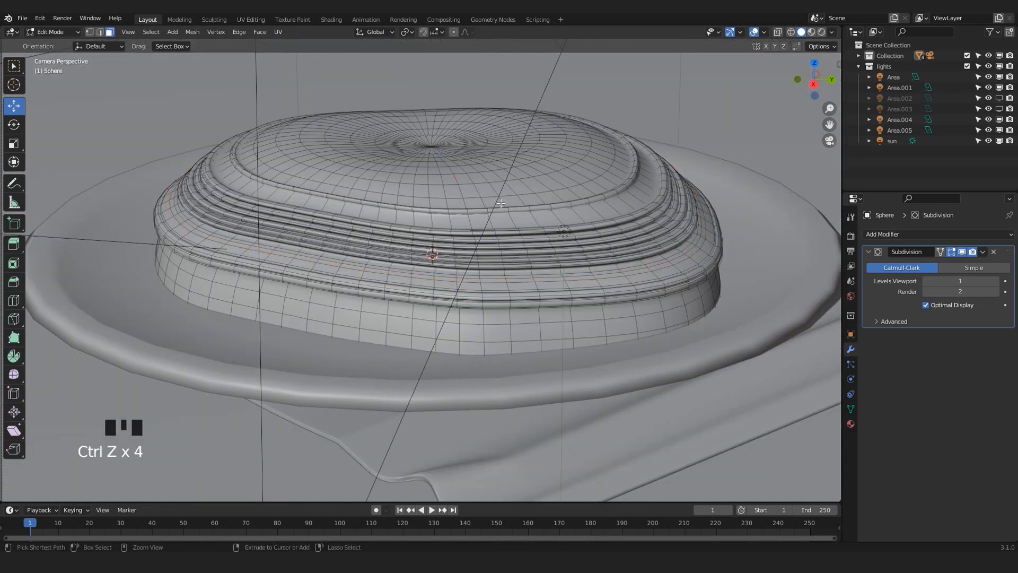
pyautogui.hotkey('ctrl', 'z')
pyautogui.hotkey('ctrl', 'z')
pyautogui.hotkey('ctrl', 'z')
# In Object Mode, apply the dome's transforms, set its origin to the geometry, and return to Edit Mode
pyautogui.press('Tab')
pyautogui.press('KP_0')
pyautogui.press('Tab')
pyautogui.click(161, 33)
pyautogui.moveTo(183, 54)
pyautogui.click(339, 66)
pyautogui.hotkey('ctrl', 'a')
pyautogui.click(366, 131)
pyautogui.click(161, 31)
pyautogui.click(301, 68)
pyautogui.press('Tab')
# Extrude the selected narrow face loop on the wide band along normals and lower it slightly along Z
pyautogui.press('KP_0')
pyautogui.press('KP_0')
pyautogui.scroll(2, 415, 248)
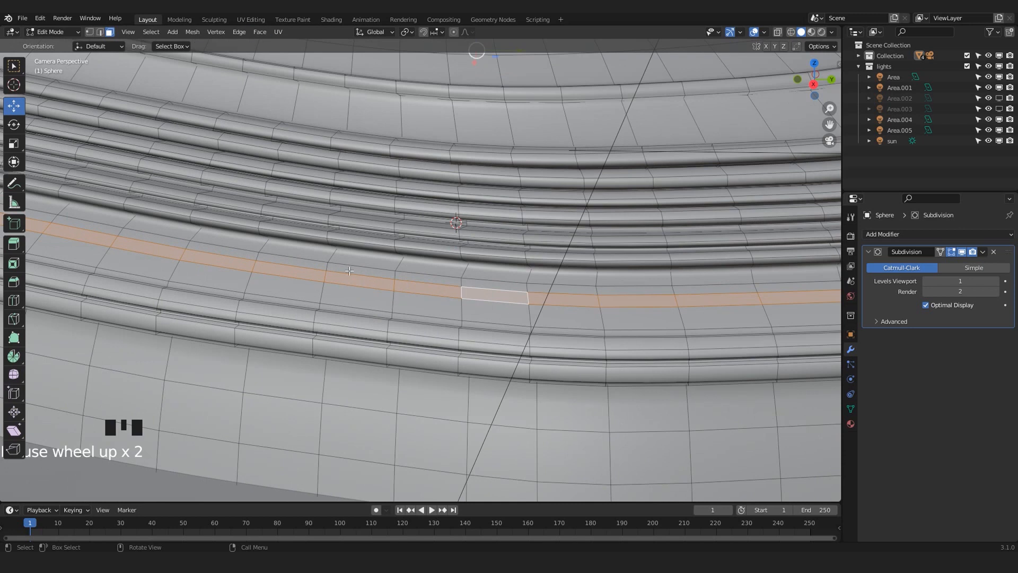
pyautogui.click(260, 32)
pyautogui.click(286, 55)
pyautogui.press('g')
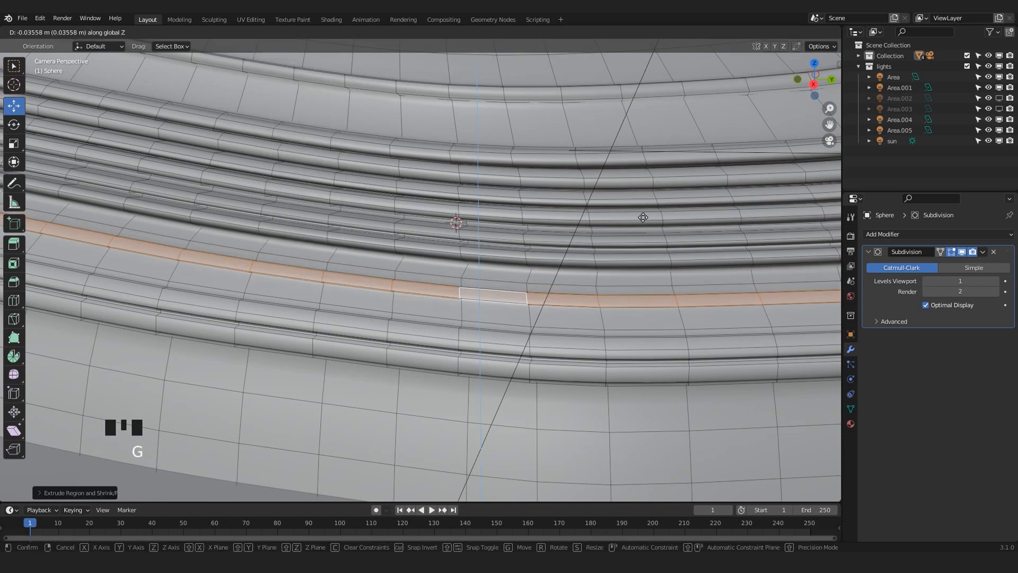
pyautogui.scroll(1, 429, 295)
pyautogui.click(428, 295)
# Select the face loop just above the new ridge, extrude it along normals and shift it along Z
pyautogui.keyDown('alt'); pyautogui.click(398, 267); pyautogui.keyUp('alt')
pyautogui.click(260, 32)
pyautogui.click(281, 55)
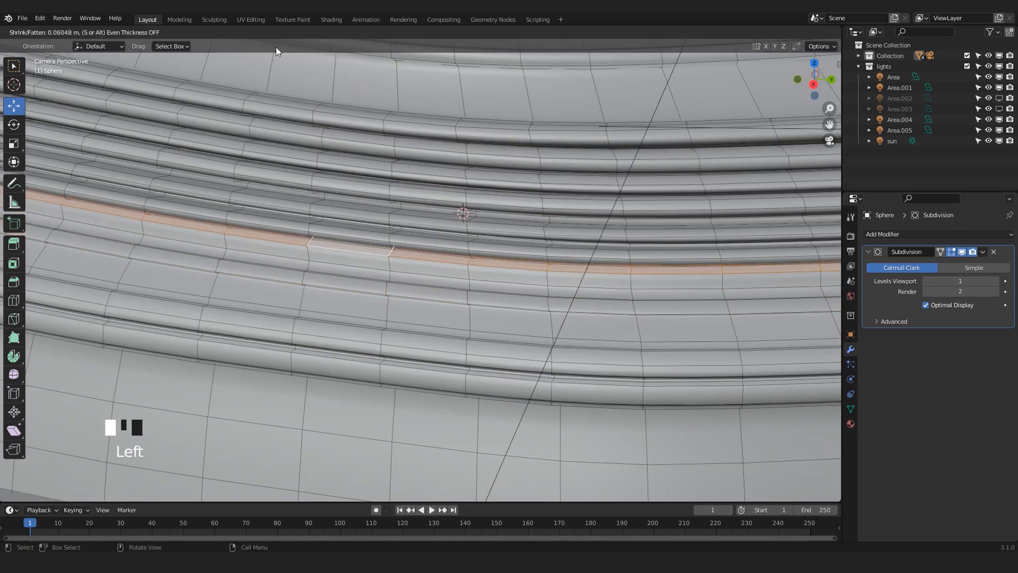
pyautogui.click(278, 50)
pyautogui.press('g')
pyautogui.press('z')
pyautogui.click(597, 203)
# Scale the newly extruded face loop up to about 1.02
pyautogui.scroll(-3, 597, 202)
pyautogui.scroll(-1, 597, 202)
pyautogui.keyDown('shift'); pyautogui.moveTo(597, 203); pyautogui.dragTo(333, 212, button='middle'); pyautogui.keyUp('shift')
pyautogui.scroll(2, 332, 212)
pyautogui.press('s')
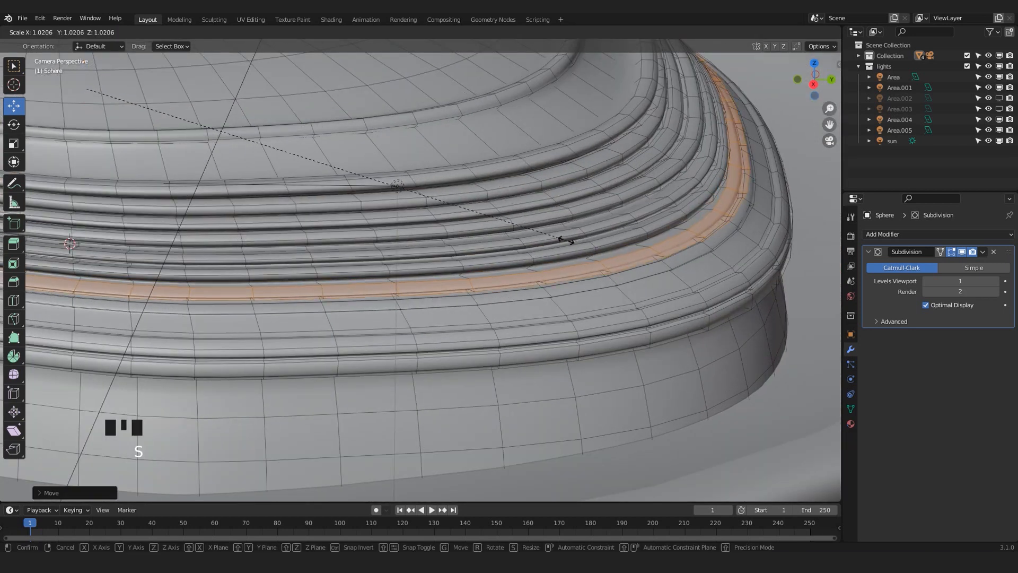
pyautogui.click(566, 241)
# Add an edge loop around the newly scaled ridge, then adjust its scale and position
pyautogui.scroll(-3, 566, 241)
pyautogui.keyDown('shift'); pyautogui.moveTo(565, 241); pyautogui.dragTo(628, 229, button='middle'); pyautogui.keyUp('shift')
pyautogui.hotkey('ctrl', 'r')
pyautogui.click(610, 254)
pyautogui.press('s')
pyautogui.press('g')
pyautogui.click(584, 255)
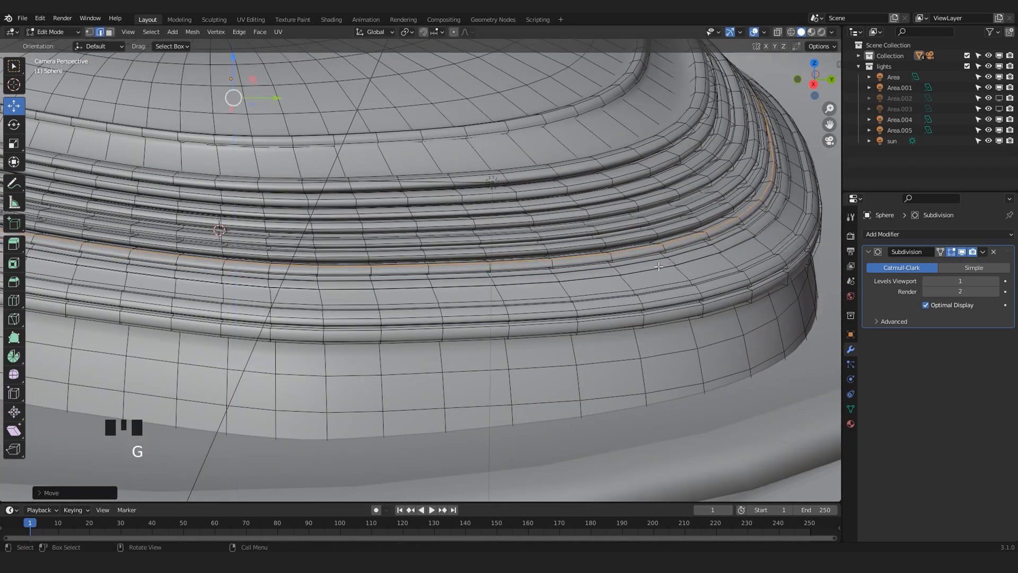
# Check the shape in Object Mode, then extrude the two adjacent face loops midway down the wide band along normals and shift them along Z
pyautogui.press('Tab')
pyautogui.press('Tab')
pyautogui.keyDown('shift'); pyautogui.moveTo(340, 287); pyautogui.dragTo(509, 286, button='middle'); pyautogui.keyUp('shift')
pyautogui.scroll(3, 466, 302)
pyautogui.click(458, 310)
pyautogui.hotkey('ctrl', '3')
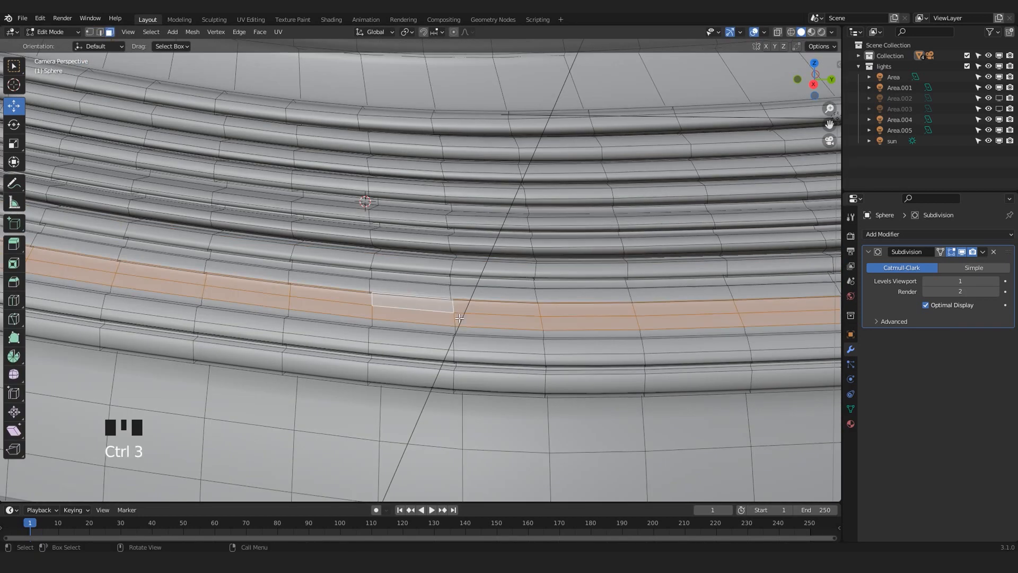
pyautogui.click(260, 31)
pyautogui.click(295, 55)
pyautogui.click(413, 127)
pyautogui.press('g')
pyautogui.press('z')
pyautogui.click(450, 127)
pyautogui.scroll(3, 426, 256)
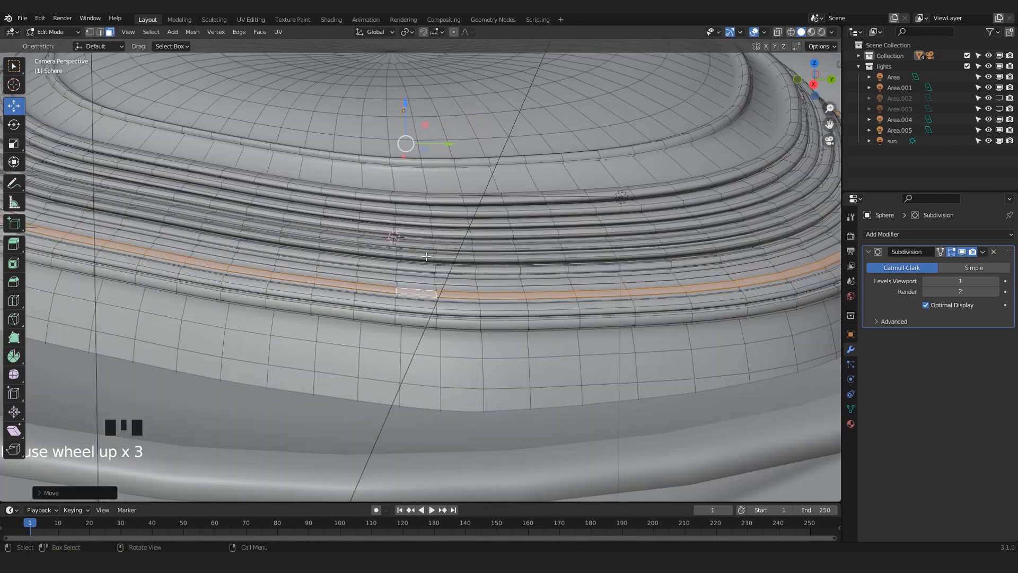
# Add an edge loop around the smooth band below the lowest ridge, then extrude the adjacent face loop along normals
pyautogui.hotkey('ctrl', 'r')
pyautogui.doubleClick(445, 374)
pyautogui.press('3')
pyautogui.keyDown('alt'); pyautogui.keyDown('shift'); pyautogui.click(433, 366); pyautogui.keyUp('shift'); pyautogui.keyUp('alt')
pyautogui.click(260, 32)
pyautogui.click(295, 55)
pyautogui.click(313, 137)
# Add an edge loop around the newly extruded ridge and check the shape in Object Mode
pyautogui.keyDown('shift'); pyautogui.moveTo(347, 353); pyautogui.dragTo(335, 297, button='middle'); pyautogui.keyUp('shift')
pyautogui.scroll(5, 340, 318)
pyautogui.hotkey('ctrl', 'r')
pyautogui.doubleClick(350, 354)
pyautogui.press('Tab')
pyautogui.press('Tab')
# Add an edge loop around the wide band just above the new ridge, then extrude its face loop along normals
pyautogui.hotkey('ctrl', 'r')
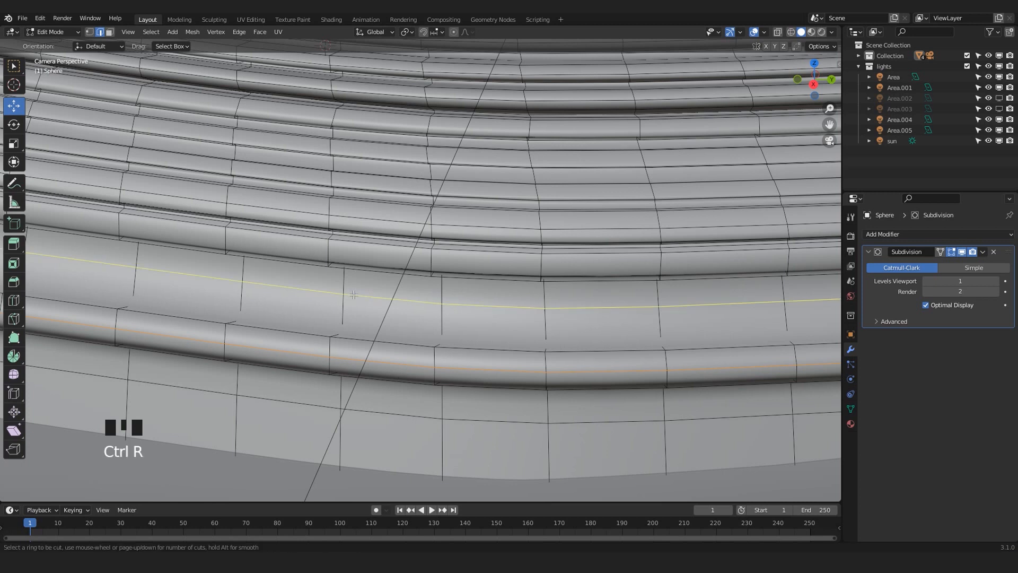
pyautogui.click(352, 296)
pyautogui.click(344, 324)
pyautogui.press('3')
pyautogui.keyDown('alt'); pyautogui.keyDown('shift'); pyautogui.click(345, 306); pyautogui.keyUp('shift'); pyautogui.keyUp('alt')
pyautogui.click(260, 32)
pyautogui.click(295, 55)
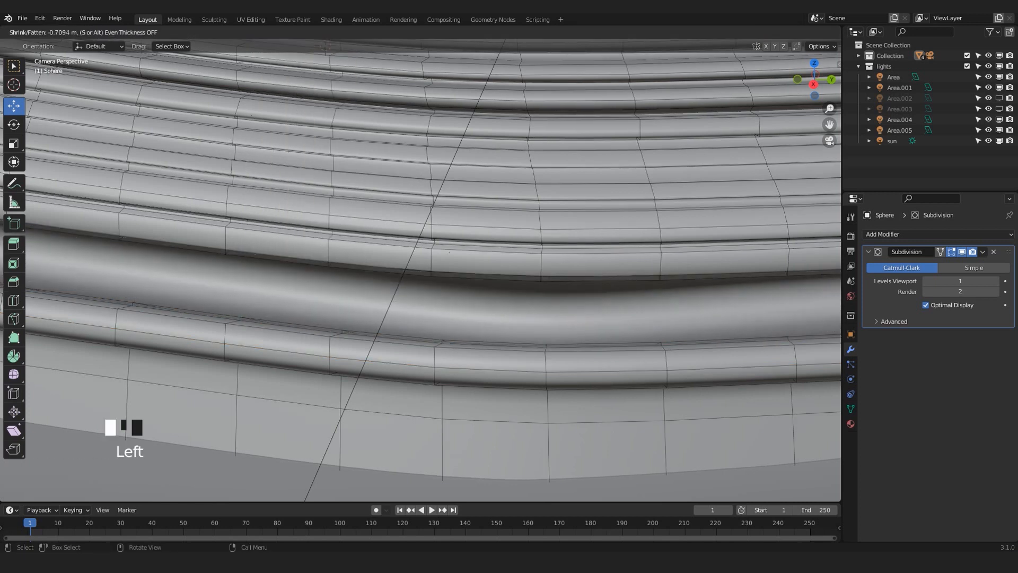
pyautogui.click(735, 336)
# Scale the extruded face loop along Z, reposition it and check the result in Object Mode
pyautogui.scroll(-5, 734, 335)
pyautogui.keyDown('shift'); pyautogui.moveTo(734, 335); pyautogui.dragTo(598, 357, button='middle'); pyautogui.keyUp('shift')
pyautogui.press('s')
pyautogui.press('z')
pyautogui.click(520, 302)
pyautogui.moveTo(255, 88); pyautogui.dragTo(568, 230)
pyautogui.press('Tab')
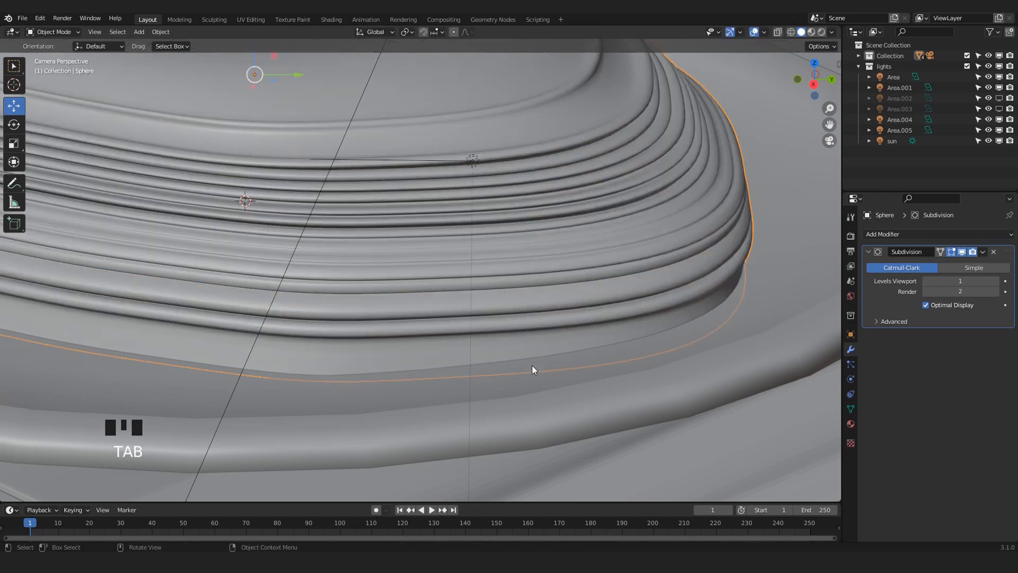
# Add an edge loop around the newly extruded band and select the narrow loop along its upper edge
pyautogui.scroll(-4, 579, 259)
pyautogui.scroll(6, 366, 281)
pyautogui.press('Tab')
pyautogui.hotkey('ctrl', 'r')
pyautogui.click(396, 313)
pyautogui.click(400, 316)
pyautogui.scroll(4, 400, 318)
pyautogui.press('3')
pyautogui.keyDown('alt'); pyautogui.keyDown('shift'); pyautogui.click(372, 371); pyautogui.keyUp('shift'); pyautogui.keyUp('alt')
pyautogui.hotkey('ctrl', '2')
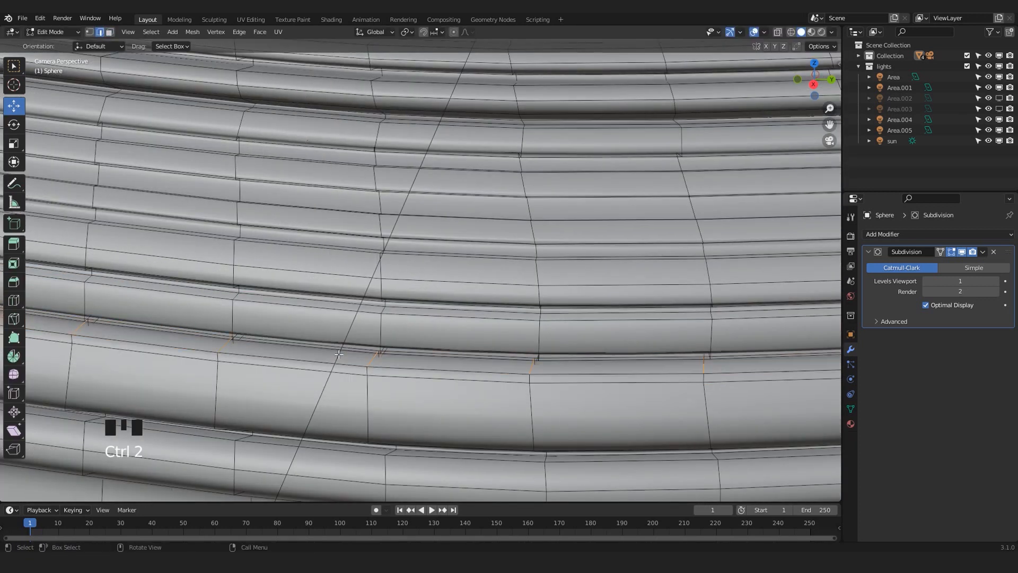
# Check the shape in Object Mode, then extrude the lowest face loop at the dome's base along normals
pyautogui.press('Tab')
pyautogui.scroll(-11, 376, 359)
pyautogui.scroll(2, 441, 283)
pyautogui.scroll(3, 441, 283)
pyautogui.press('Tab')
pyautogui.keyDown('shift'); pyautogui.moveTo(442, 283); pyautogui.dragTo(437, 204, button='middle'); pyautogui.keyUp('shift')
pyautogui.press('3')
pyautogui.keyDown('alt'); pyautogui.keyDown('shift'); pyautogui.click(322, 349); pyautogui.keyUp('shift'); pyautogui.keyUp('alt')
pyautogui.click(260, 31)
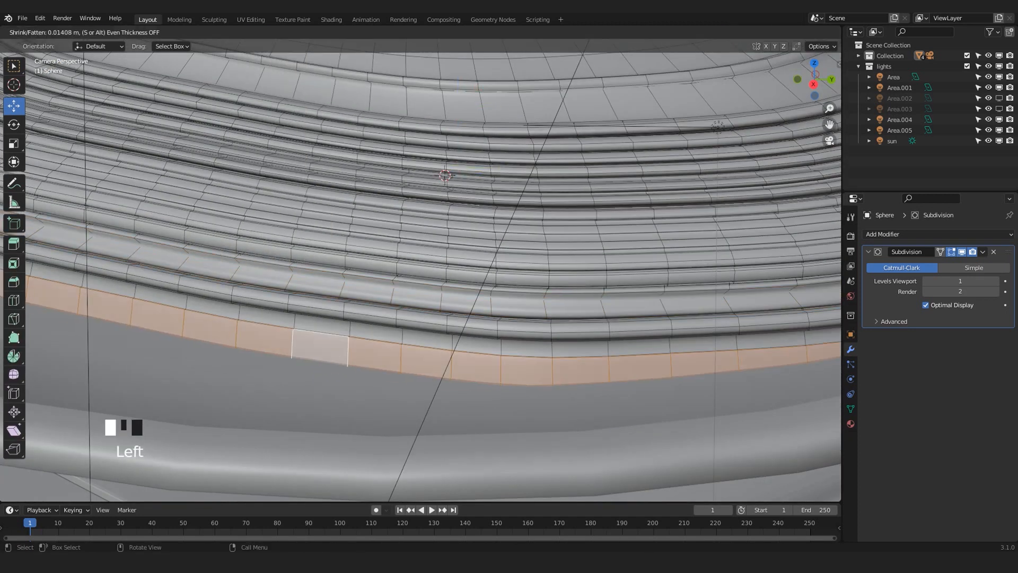
pyautogui.click(307, 55)
pyautogui.click(362, 295)
# Add an edge loop around the newly extruded bottom band and scale it
pyautogui.hotkey('ctrl', 'r')
pyautogui.click(526, 366)
pyautogui.click(525, 366)
pyautogui.press('s')
pyautogui.click(477, 375)
# Extrude the face loop just above the bottom ridge along normals and scale it
pyautogui.scroll(-2, 471, 377)
pyautogui.scroll(4, 461, 375)
pyautogui.hotkey('ctrl', '3')
pyautogui.click(259, 33)
pyautogui.click(297, 54)
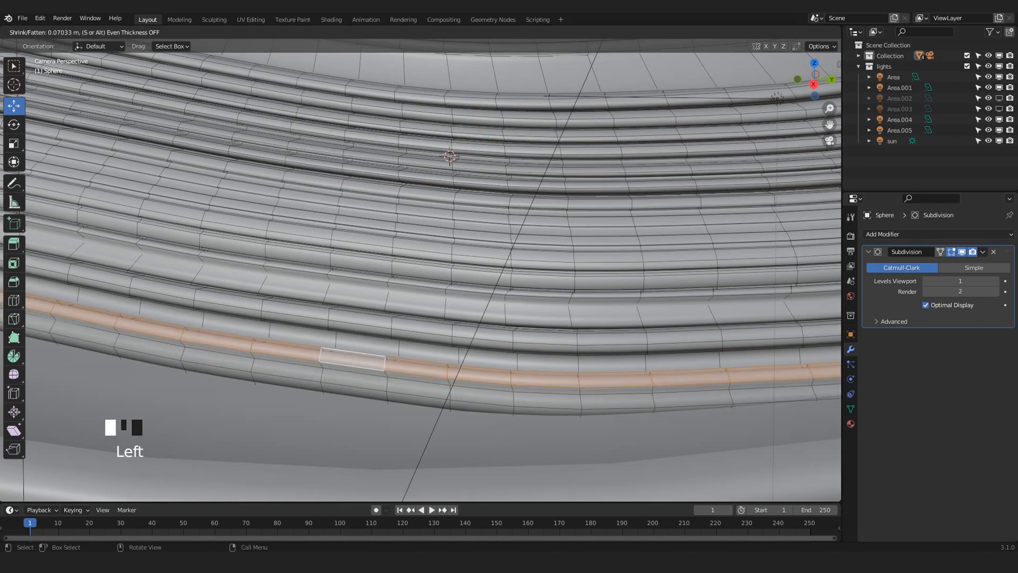
pyautogui.click(405, 263)
pyautogui.keyDown('shift'); pyautogui.moveTo(405, 263); pyautogui.dragTo(1, 270, button='middle'); pyautogui.keyUp('shift')
pyautogui.press('s')
pyautogui.click(743, 288)
# Add an edge loop above the bottom ridge, then inspect the mesh with the Subdivision modifier's viewport display temporarily off
pyautogui.hotkey('ctrl', 'r')
pyautogui.click(690, 301)
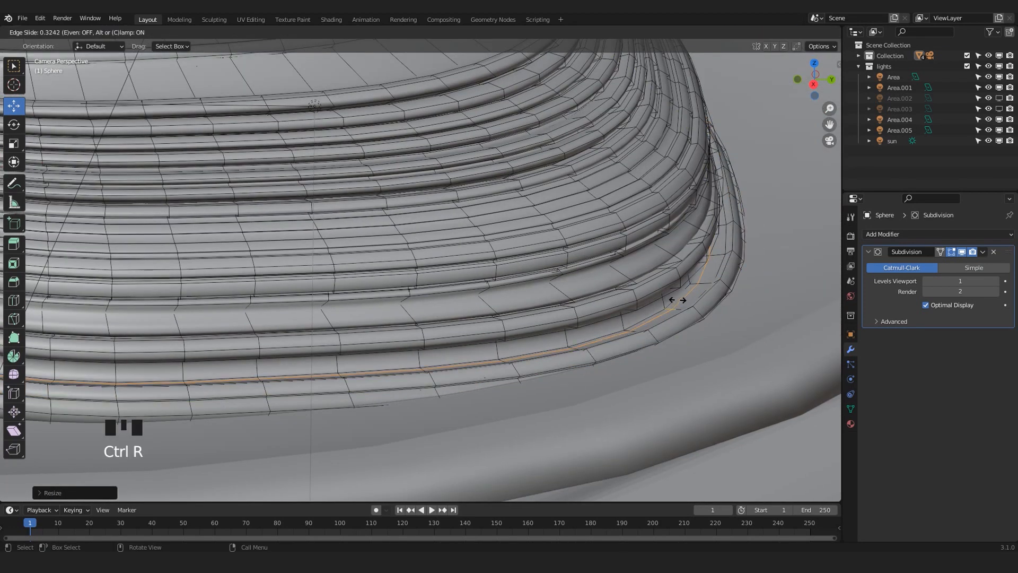
pyautogui.click(963, 253)
pyautogui.scroll(2, 552, 318)
pyautogui.click(611, 297)
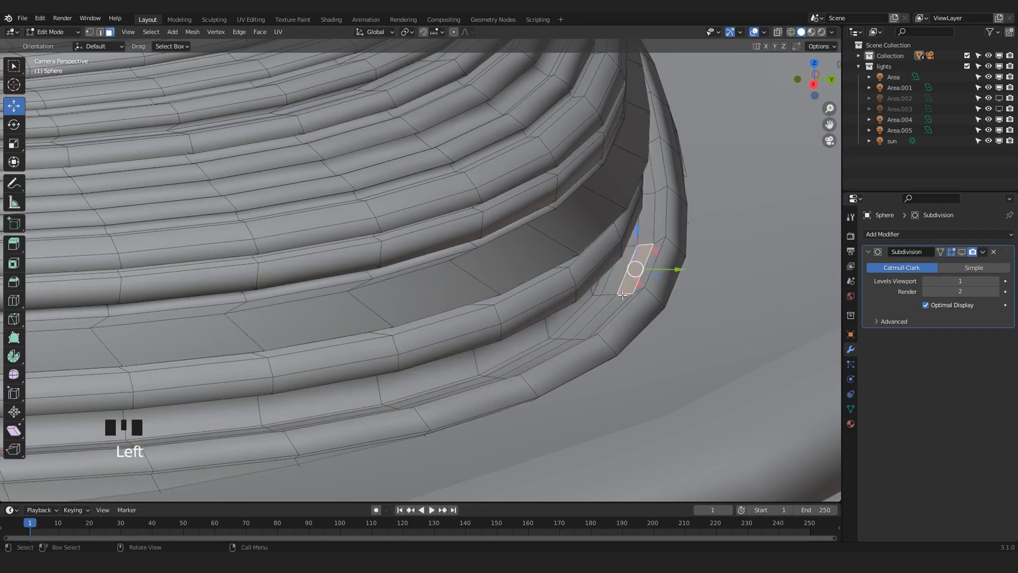
pyautogui.scroll(-5, 635, 305)
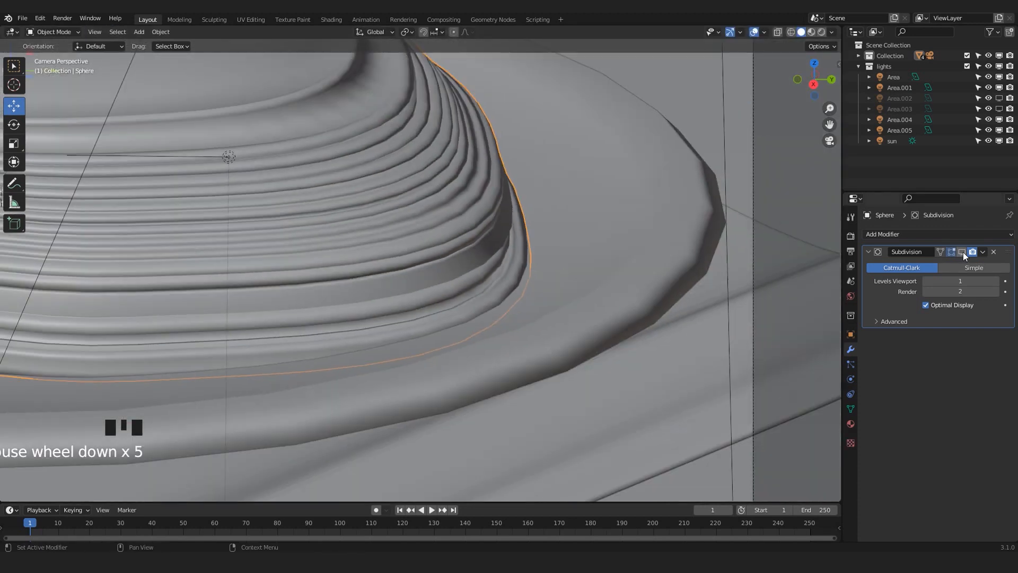
pyautogui.keyDown('shift'); pyautogui.moveTo(635, 304); pyautogui.dragTo(393, 332, button='middle'); pyautogui.keyUp('shift')
pyautogui.press('Tab')
pyautogui.keyDown('shift'); pyautogui.moveTo(341, 220); pyautogui.dragTo(328, 223, button='middle'); pyautogui.keyUp('shift')
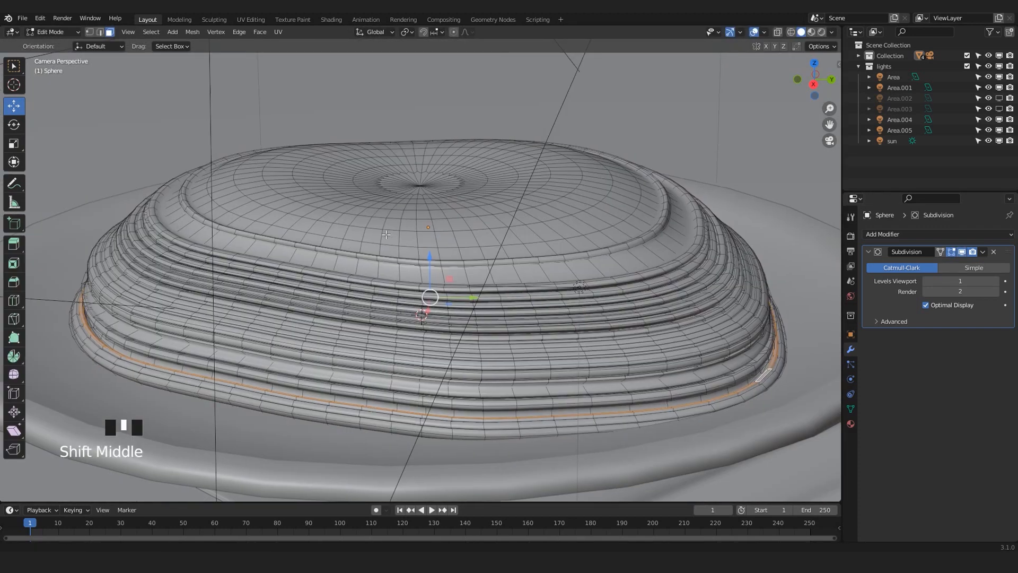
# Add an edge loop around the dome's top, just inside the uppermost ridge
pyautogui.scroll(4, 328, 222)
pyautogui.hotkey('ctrl', 'r')
pyautogui.click(613, 301)
pyautogui.click(613, 301)
# Select the face loop just inside the uppermost ridge, extrude it about 0.06 m and scale it
pyautogui.keyDown('alt'); pyautogui.click(613, 301); pyautogui.keyUp('alt')
pyautogui.scroll(3, 613, 301)
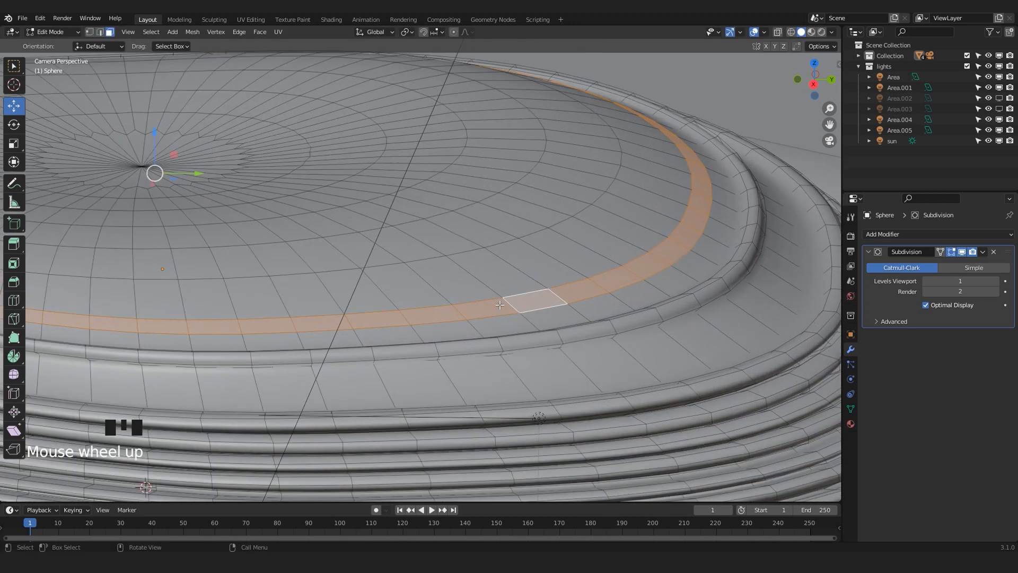
pyautogui.press('e')
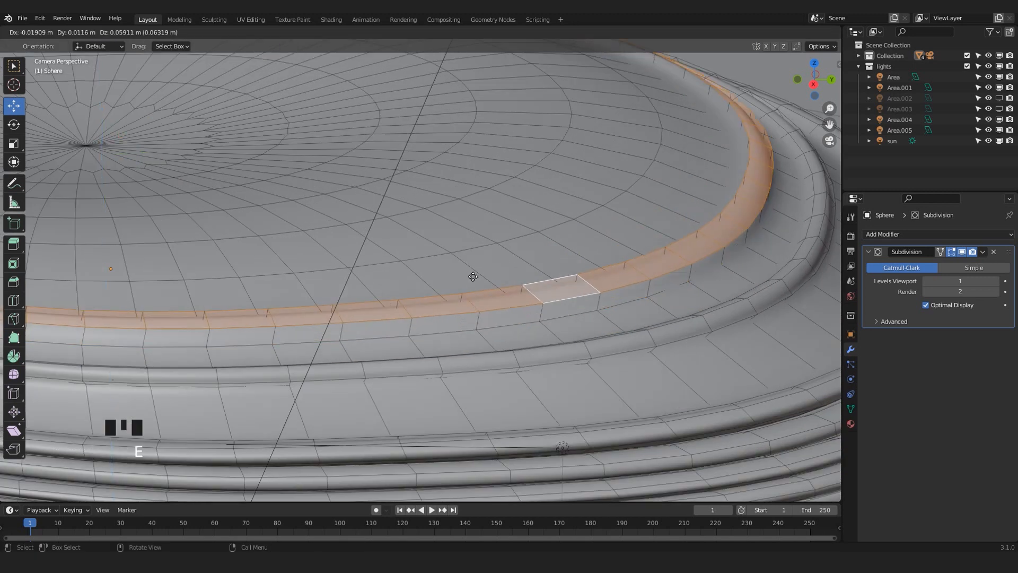
pyautogui.click(475, 277)
pyautogui.keyDown('shift'); pyautogui.moveTo(474, 277); pyautogui.dragTo(567, 263, button='middle'); pyautogui.keyUp('shift')
pyautogui.press('s')
pyautogui.click(560, 261)
# Lower the extruded top loop slightly along Z, add an edge loop around it and check it in Object Mode
pyautogui.scroll(-2, 284, 148)
pyautogui.moveTo(269, 134); pyautogui.dragTo(271, 141)
pyautogui.scroll(2, 610, 302)
pyautogui.hotkey('ctrl', 'r')
pyautogui.click(655, 305)
pyautogui.click(632, 295)
pyautogui.scroll(-2, 632, 296)
pyautogui.press('Tab')
pyautogui.press('Tab')
# Add another edge loop around the new top ridge, raise it slightly along Z, and add one more loop beside it
pyautogui.keyDown('shift'); pyautogui.moveTo(674, 257); pyautogui.dragTo(648, 261, button='middle'); pyautogui.keyUp('shift')
pyautogui.hotkey('ctrl', 'r')
pyautogui.doubleClick(650, 249)
pyautogui.moveTo(238, 141); pyautogui.dragTo(240, 134)
pyautogui.scroll(3, 579, 278)
pyautogui.hotkey('ctrl', 'r')
pyautogui.doubleClick(596, 284)
# Select the narrow face loop on the new top ridge, extrude it along normals, move it and check it in Object Mode
pyautogui.press('3')
pyautogui.keyDown('alt'); pyautogui.keyDown('shift'); pyautogui.click(614, 288); pyautogui.keyUp('shift'); pyautogui.keyUp('alt')
pyautogui.keyDown('alt'); pyautogui.keyDown('shift'); pyautogui.click(615, 286); pyautogui.keyUp('shift'); pyautogui.keyUp('alt')
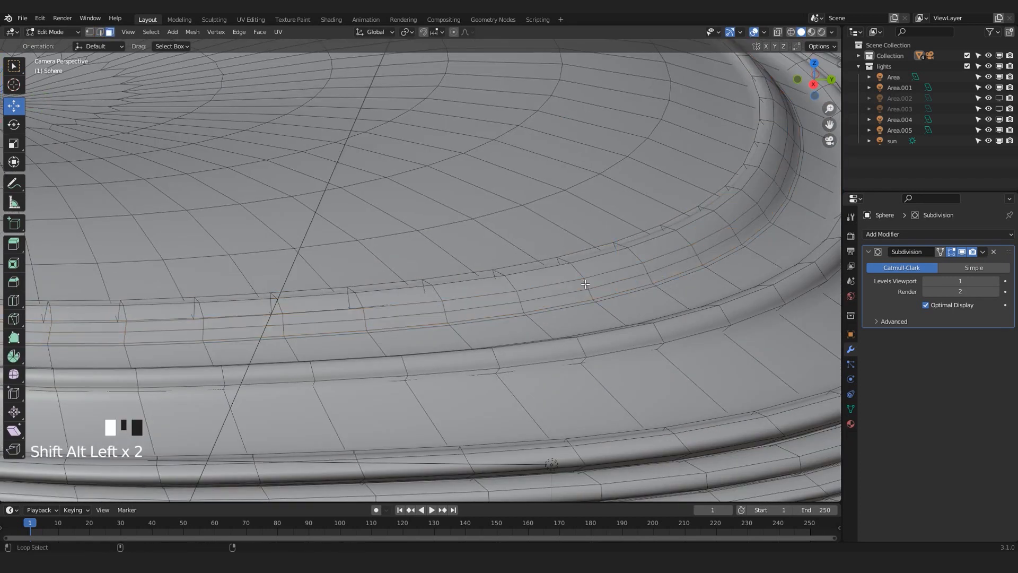
pyautogui.keyDown('alt'); pyautogui.keyDown('shift'); pyautogui.click(613, 275); pyautogui.keyUp('shift'); pyautogui.keyUp('alt')
pyautogui.click(260, 33)
pyautogui.click(275, 59)
pyautogui.click(298, 52)
pyautogui.press('g')
pyautogui.click(586, 212)
pyautogui.scroll(-6, 610, 275)
pyautogui.press('Tab')
pyautogui.keyDown('shift'); pyautogui.moveTo(568, 294); pyautogui.dragTo(626, 296, button='middle'); pyautogui.keyUp('shift')
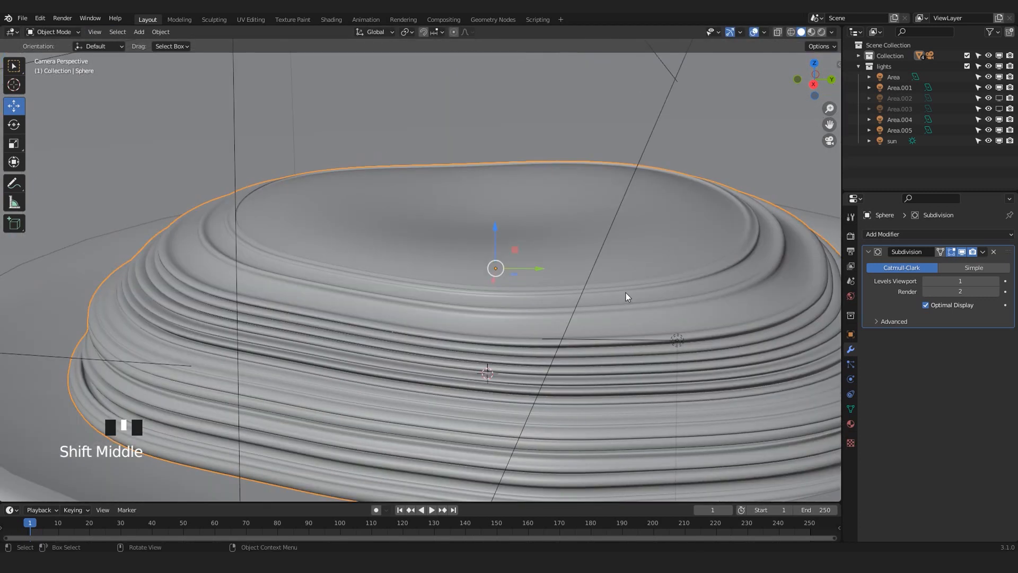
# Add two edge loops around the smooth band below the second ridge from the top
pyautogui.press('Tab')
pyautogui.keyDown('shift'); pyautogui.moveTo(675, 334); pyautogui.dragTo(600, 319, button='middle'); pyautogui.keyUp('shift')
pyautogui.scroll(3, 601, 318)
pyautogui.hotkey('ctrl', 'r')
pyautogui.doubleClick(472, 287)
pyautogui.hotkey('ctrl', 'r')
pyautogui.doubleClick(472, 286)
# Try to extrude the wide face loop in that upper band along normals, and undo it
pyautogui.press('3')
pyautogui.keyDown('alt'); pyautogui.keyDown('shift'); pyautogui.click(471, 284); pyautogui.keyUp('shift'); pyautogui.keyUp('alt')
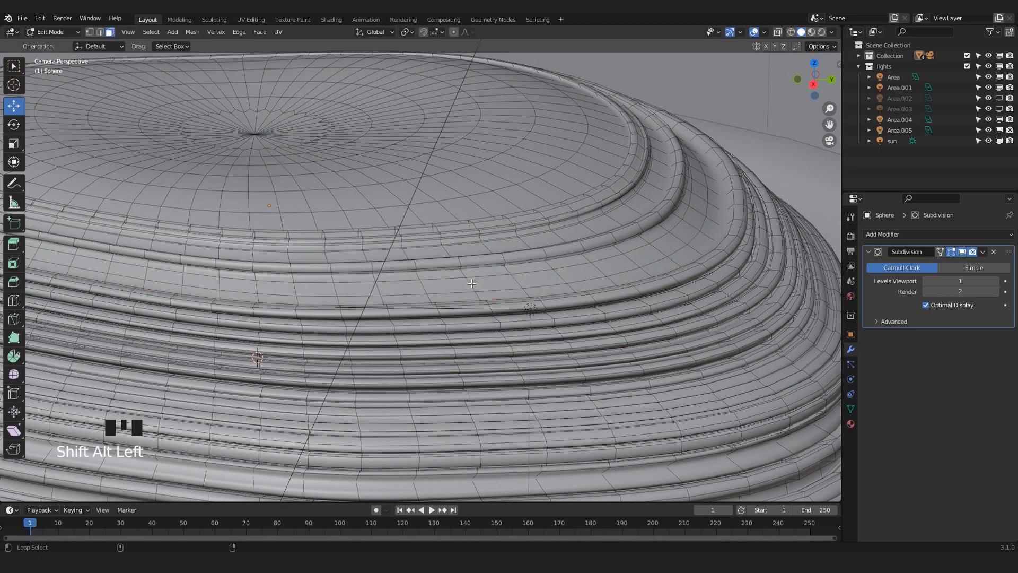
pyautogui.click(427, 335)
pyautogui.scroll(3, 427, 335)
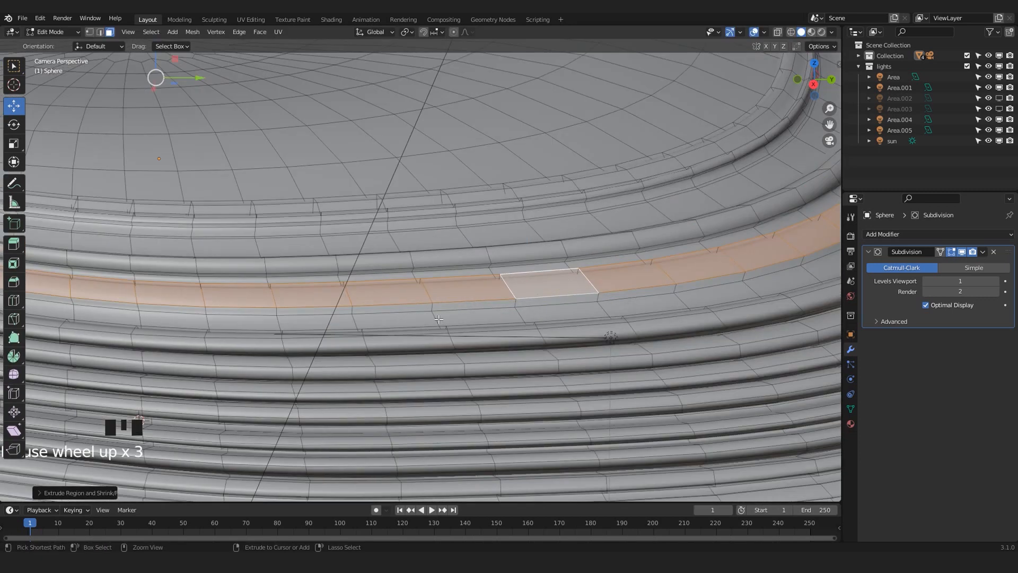
pyautogui.hotkey('ctrl', 'z')
# Select the narrower face loop in the upper band and extrude it about 0.04 m
pyautogui.click(465, 295)
pyautogui.keyDown('alt'); pyautogui.click(425, 298); pyautogui.keyUp('alt')
pyautogui.click(257, 33)
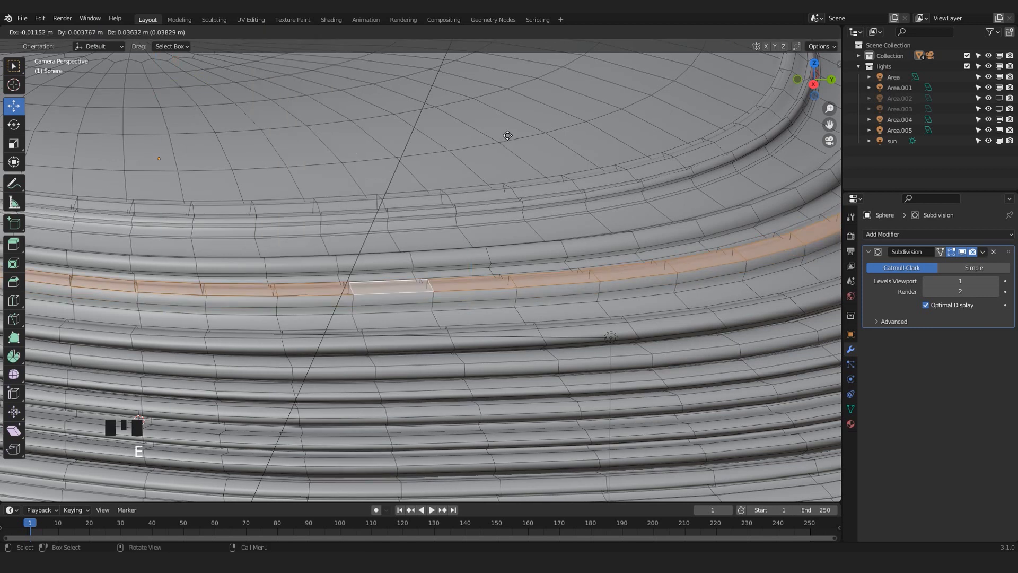
pyautogui.click(507, 135)
pyautogui.scroll(-4, 451, 273)
pyautogui.scroll(2, 509, 283)
# Add an edge loop beside the newly extruded ridge, then select the adjacent face loop and extrude it
pyautogui.hotkey('ctrl', 'r')
pyautogui.doubleClick(568, 292)
pyautogui.press('3')
pyautogui.scroll(5, 563, 292)
pyautogui.click(540, 301)
pyautogui.keyDown('alt'); pyautogui.click(540, 301); pyautogui.keyUp('alt')
pyautogui.click(260, 31)
pyautogui.press('e')
pyautogui.keyDown('shift'); pyautogui.moveTo(307, 86); pyautogui.dragTo(625, 227, button='middle'); pyautogui.keyUp('shift')
# Check the shape in Object Mode, then extrude the selected face loop once more
pyautogui.scroll(-5, 511, 207)
pyautogui.press('Tab')
pyautogui.press('Tab')
pyautogui.scroll(5, 494, 288)
pyautogui.press('e')
pyautogui.click(497, 279)
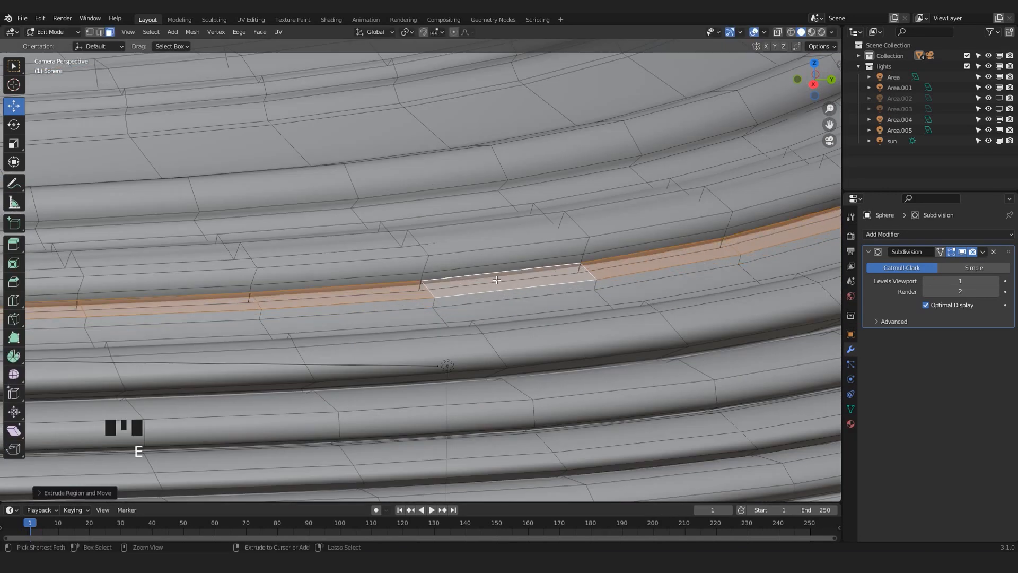
# Extrude the selected face loop along normals, scale it and check the result in Object Mode
pyautogui.click(260, 32)
pyautogui.click(289, 56)
pyautogui.click(575, 291)
pyautogui.press('s')
pyautogui.click(578, 293)
pyautogui.press('Tab')
pyautogui.press('Tab')
# Select the next face loop in the upper side band and extrude it along its normals
pyautogui.hotkey('ctrl', 'r')
pyautogui.scroll(3, 502, 260)
pyautogui.keyDown('alt'); pyautogui.keyDown('shift'); pyautogui.click(546, 250); pyautogui.keyUp('shift'); pyautogui.keyUp('alt')
pyautogui.keyDown('alt'); pyautogui.keyDown('shift'); pyautogui.click(546, 250); pyautogui.keyUp('shift'); pyautogui.keyUp('alt')
pyautogui.click(260, 32)
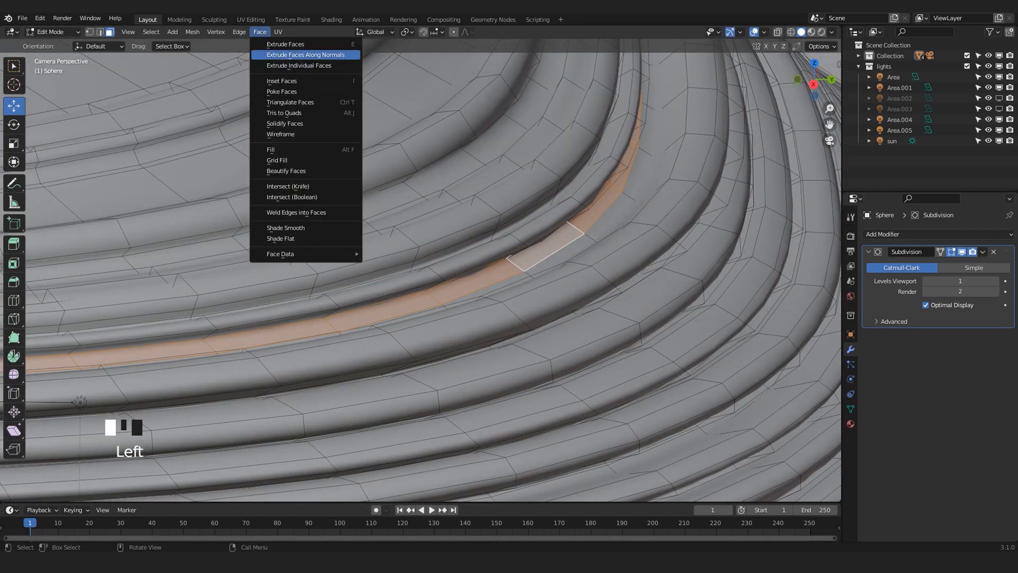
pyautogui.click(282, 56)
pyautogui.click(407, 140)
# Scale the extruded face loop and check the shape in Object Mode
pyautogui.press('g')
pyautogui.press('Tab')
pyautogui.scroll(2, 703, 304)
pyautogui.press('Tab')
pyautogui.press('s')
pyautogui.click(708, 335)
pyautogui.press('Tab')
pyautogui.scroll(-3, 711, 297)
pyautogui.keyDown('shift'); pyautogui.moveTo(717, 281); pyautogui.dragTo(598, 279, button='middle'); pyautogui.keyUp('shift')
pyautogui.scroll(-2, 598, 279)
# Return to Edit Mode and add an edge loop on the slope around the dimpled top
pyautogui.press('Tab')
pyautogui.scroll(5, 512, 269)
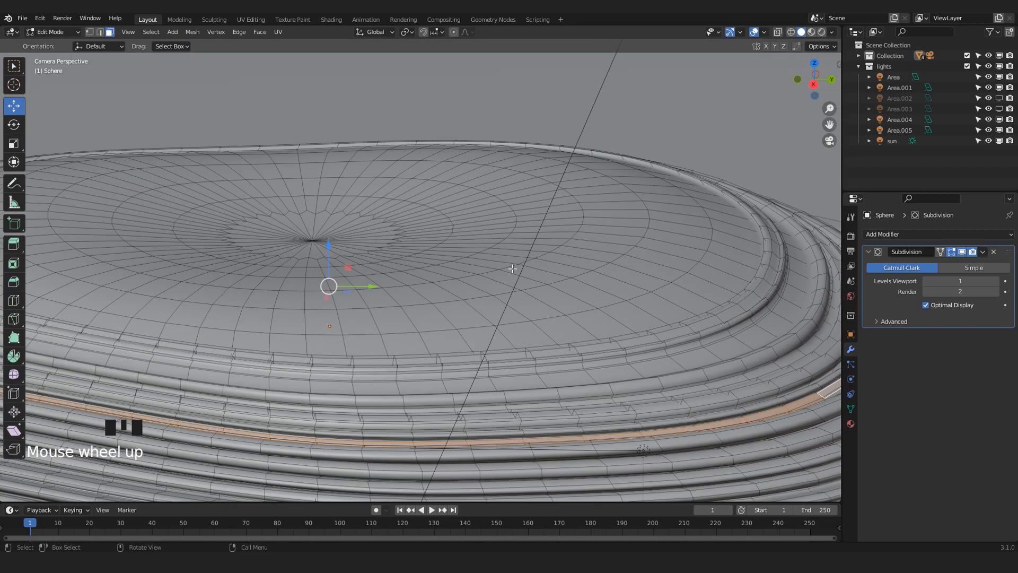
pyautogui.hotkey('ctrl', 'r')
pyautogui.click(530, 293)
pyautogui.click(528, 289)
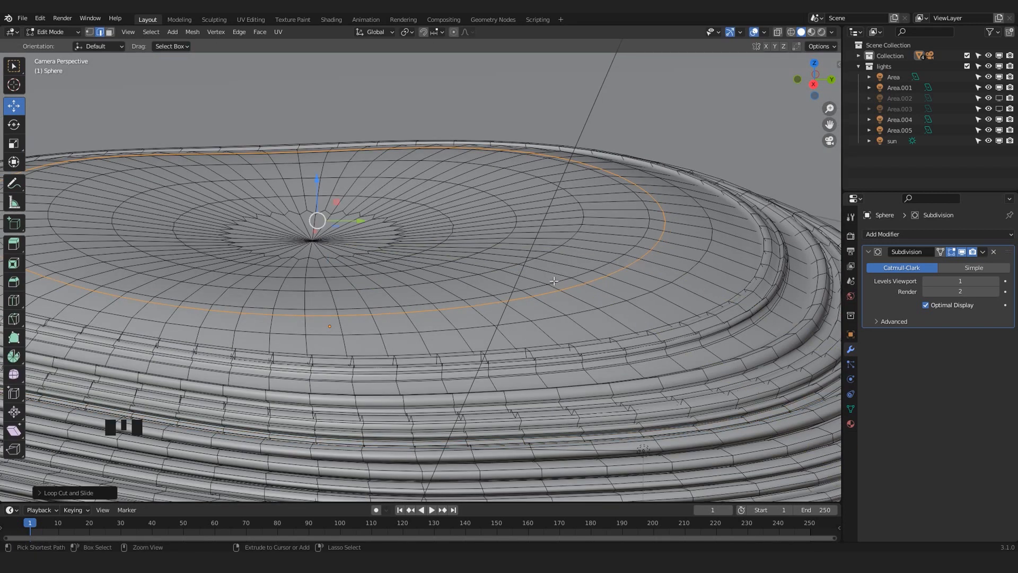
# Select the face loop just outside the new edge loop and extrude it along its normals
pyautogui.press('3')
pyautogui.scroll(2, 552, 297)
pyautogui.click(575, 303)
pyautogui.keyDown('alt'); pyautogui.keyDown('shift'); pyautogui.click(573, 303); pyautogui.keyUp('shift'); pyautogui.keyUp('alt')
pyautogui.keyDown('alt'); pyautogui.keyDown('shift'); pyautogui.click(573, 303); pyautogui.keyUp('shift'); pyautogui.keyUp('alt')
pyautogui.click(257, 34)
pyautogui.click(289, 56)
pyautogui.click(297, 64)
# Move the edge loop beside the new ridge and add three more edge loops around it
pyautogui.scroll(3, 348, 202)
pyautogui.press('2')
pyautogui.keyDown('alt'); pyautogui.click(530, 336); pyautogui.keyUp('alt')
pyautogui.press('g')
pyautogui.click(535, 345)
pyautogui.hotkey('ctrl', 'r')
pyautogui.click(537, 347)
pyautogui.click(535, 331)
pyautogui.hotkey('ctrl', 'r')
pyautogui.click(535, 334)
pyautogui.click(532, 323)
pyautogui.hotkey('ctrl', 'r')
pyautogui.click(531, 323)
# Select a face loop between the new edge loops, extrude it along its normals and check the shape in Object Mode
pyautogui.press('3')
pyautogui.click(536, 334)
pyautogui.keyDown('alt'); pyautogui.click(536, 334); pyautogui.keyUp('alt')
pyautogui.click(260, 32)
pyautogui.click(274, 56)
pyautogui.click(281, 65)
pyautogui.press('Tab')
pyautogui.scroll(-5, 566, 305)
pyautogui.scroll(-6, 565, 301)
pyautogui.scroll(5, 549, 272)
pyautogui.scroll(-8, 558, 270)
pyautogui.scroll(4, 558, 271)
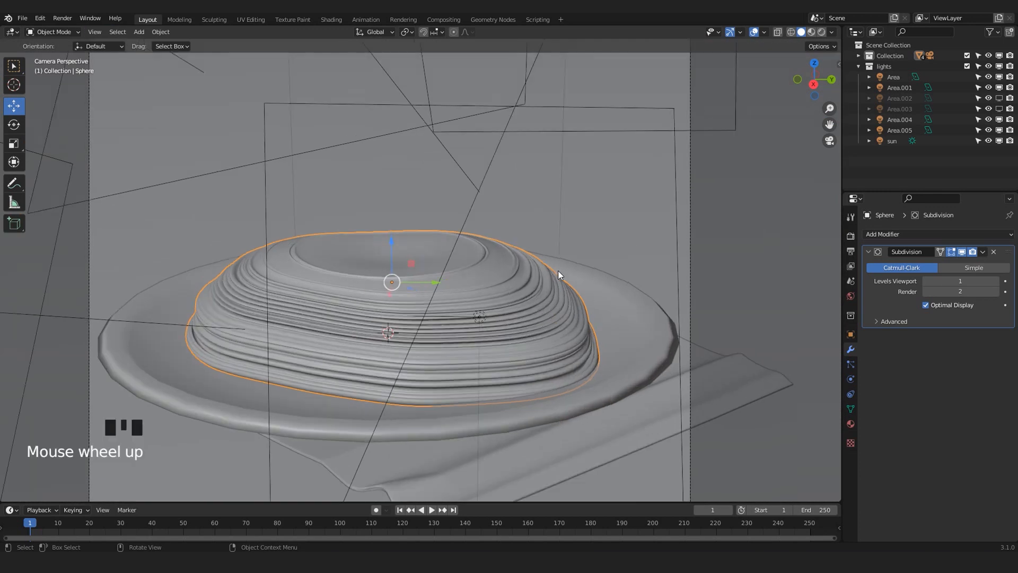
# In Edit Mode, add an edge loop just outside the ridge encircling the dimpled top
pyautogui.press('Tab')
pyautogui.scroll(5, 571, 305)
pyautogui.keyDown('shift'); pyautogui.moveTo(571, 306); pyautogui.dragTo(504, 307, button='middle'); pyautogui.keyUp('shift')
pyautogui.hotkey('ctrl', 'r')
pyautogui.click(518, 287)
pyautogui.click(520, 278)
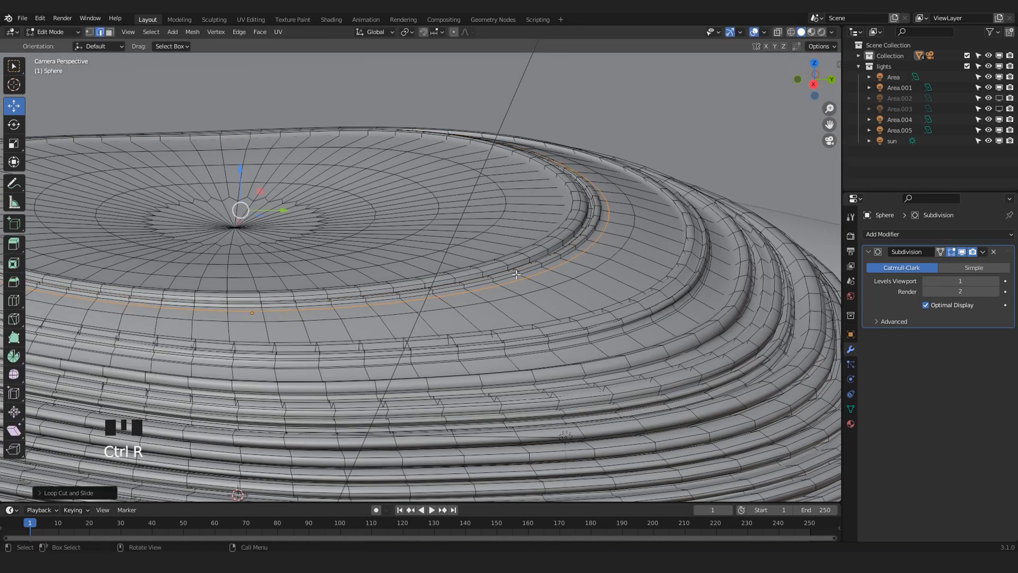
# Select the face loop outside the new edge loop and extrude it
pyautogui.press('3')
pyautogui.keyDown('alt'); pyautogui.keyDown('shift'); pyautogui.click(549, 281); pyautogui.keyUp('shift'); pyautogui.keyUp('alt')
pyautogui.press('e')
pyautogui.middleClick(419, 245)
pyautogui.click(420, 238)
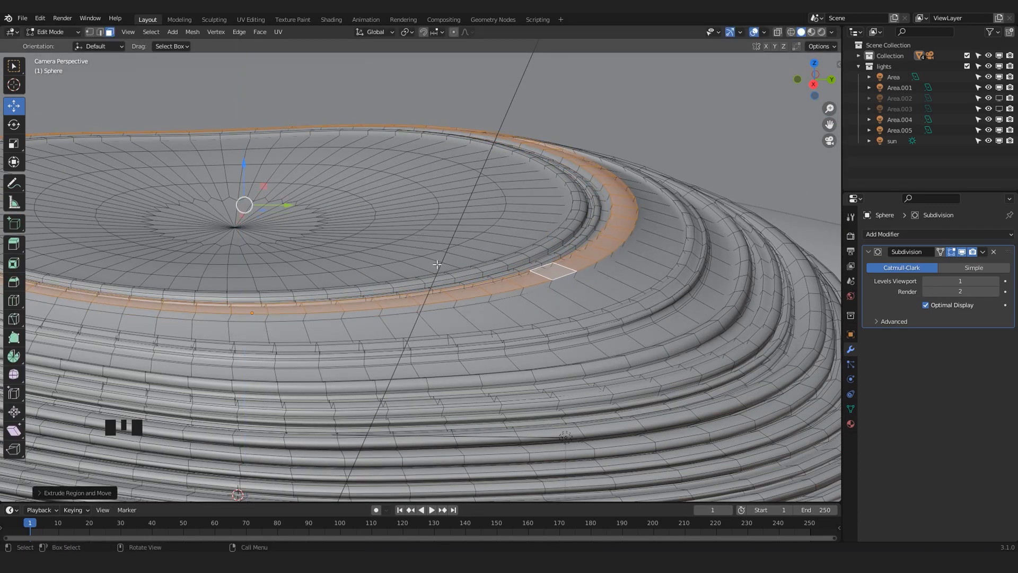
# Add two edge loops beside the newly extruded ridge, adjusting the position of the first one
pyautogui.scroll(2, 551, 308)
pyautogui.hotkey('ctrl', 'r')
pyautogui.click(559, 322)
pyautogui.click(558, 323)
pyautogui.press('g')
pyautogui.click(559, 313)
pyautogui.hotkey('ctrl', 'r')
pyautogui.click(556, 299)
pyautogui.click(555, 302)
# Switch to face selection and select the narrow face loop beside the ridges around the dimpled top
pyautogui.scroll(2, 556, 303)
pyautogui.hotkey('ctrl', '3')
pyautogui.keyDown('alt'); pyautogui.keyDown('shift'); pyautogui.click(510, 314); pyautogui.keyUp('shift'); pyautogui.keyUp('alt')
pyautogui.keyDown('alt'); pyautogui.keyDown('shift'); pyautogui.click(507, 309); pyautogui.keyUp('shift'); pyautogui.keyUp('alt')
pyautogui.keyDown('shift'); pyautogui.moveTo(499, 347); pyautogui.dragTo(555, 337, button='middle'); pyautogui.keyUp('shift')
pyautogui.scroll(2, 555, 329)
pyautogui.scroll(-2, 508, 333)
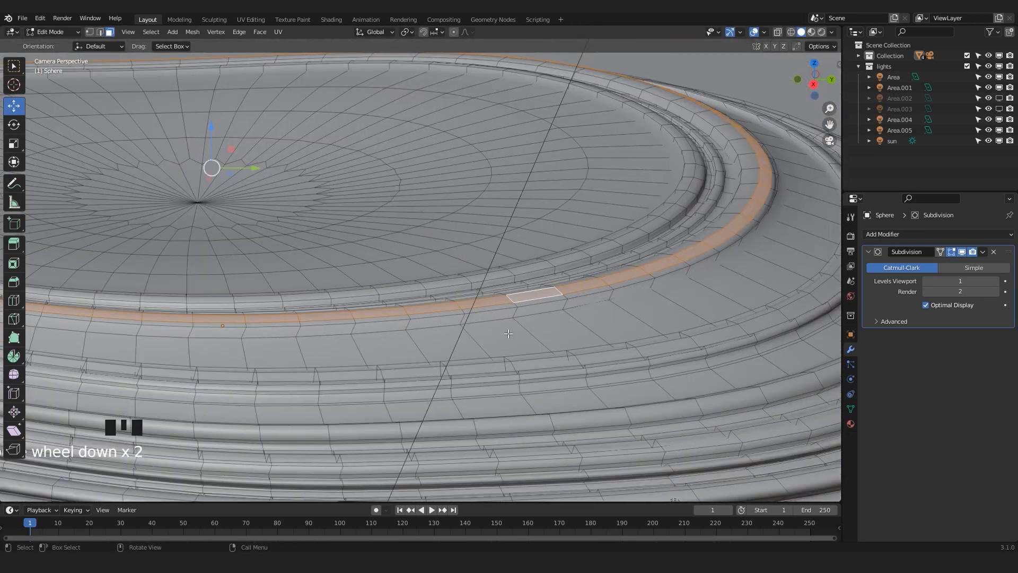
# Reselect the narrow face loop directly below the inner ridges and extrude it
pyautogui.scroll(3, 501, 331)
pyautogui.click(485, 331)
pyautogui.keyDown('shift'); pyautogui.moveTo(487, 329); pyautogui.dragTo(462, 326, button='middle'); pyautogui.keyUp('shift')
pyautogui.scroll(3, 443, 318)
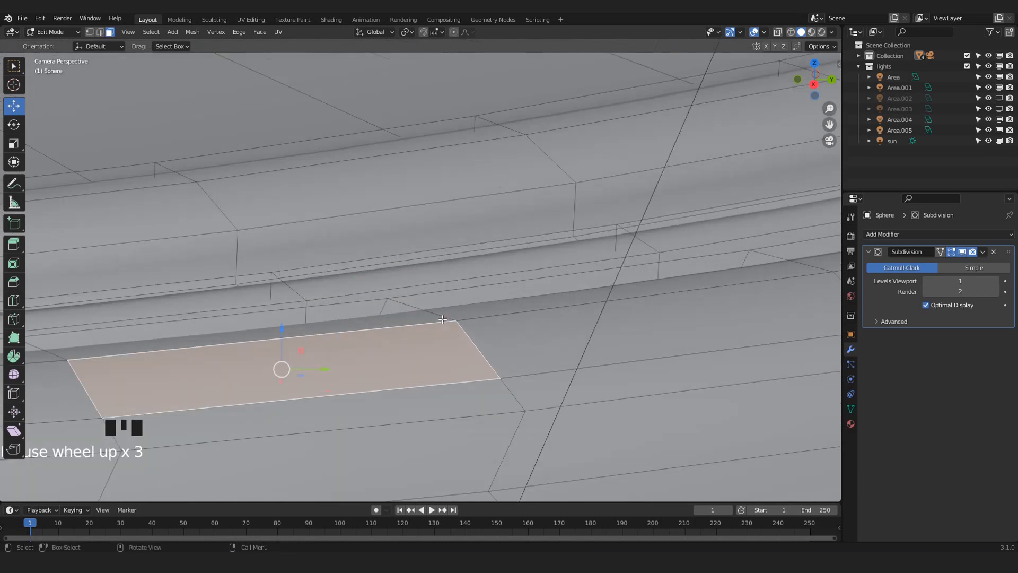
pyautogui.keyDown('alt'); pyautogui.keyDown('shift'); pyautogui.click(521, 349); pyautogui.keyUp('shift'); pyautogui.keyUp('alt')
pyautogui.keyDown('alt'); pyautogui.keyDown('shift'); pyautogui.click(521, 349); pyautogui.keyUp('shift'); pyautogui.keyUp('alt')
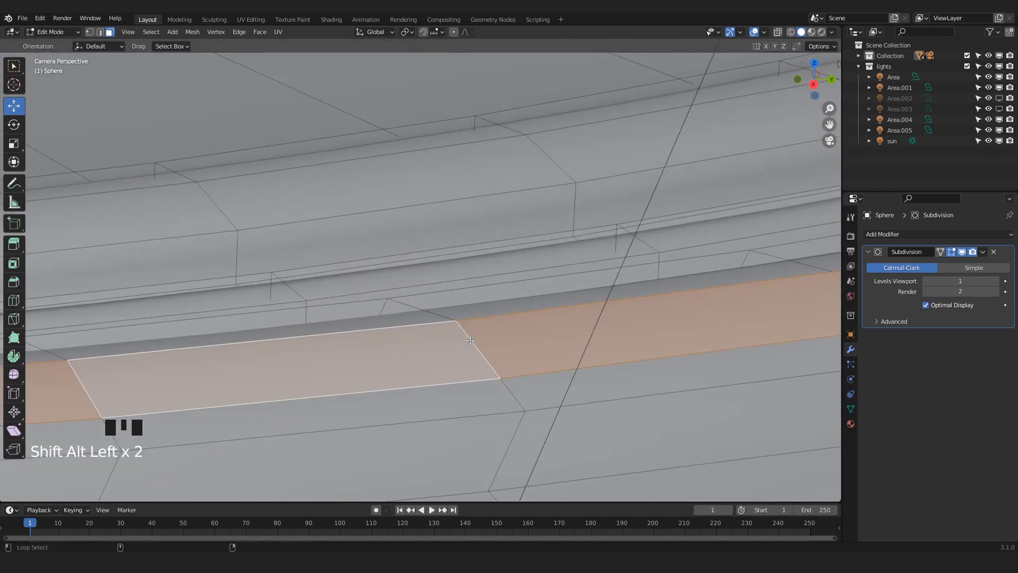
pyautogui.scroll(-8, 521, 349)
pyautogui.keyDown('shift'); pyautogui.moveTo(447, 321); pyautogui.dragTo(483, 323, button='middle'); pyautogui.keyUp('shift')
pyautogui.scroll(1, 523, 333)
pyautogui.press('e')
pyautogui.click(517, 329)
pyautogui.scroll(2, 512, 331)
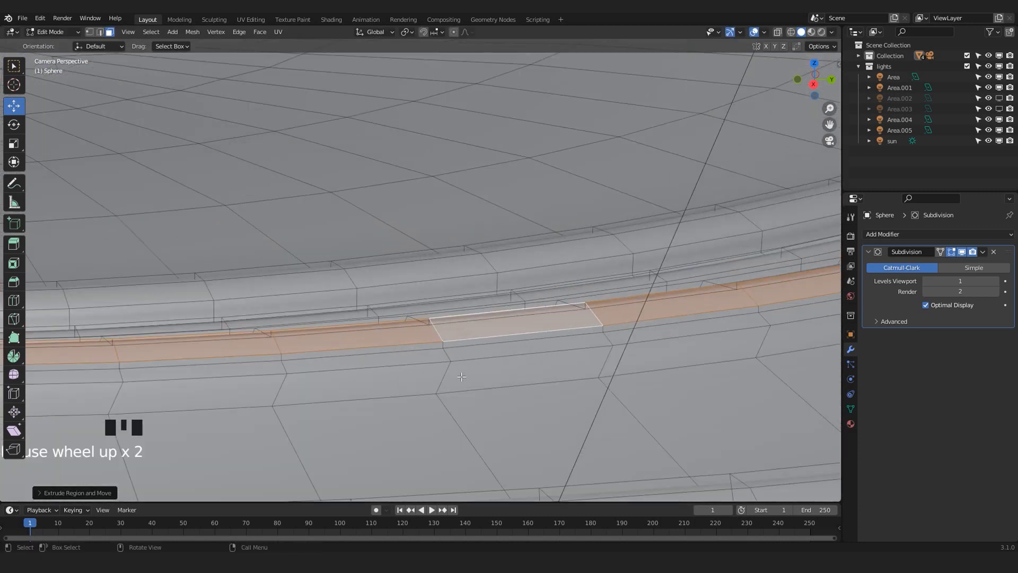
# Add an edge loop below the new ridge and extrude the adjacent face loop along its normals
pyautogui.hotkey('ctrl', 'r')
pyautogui.click(452, 359)
pyautogui.click(454, 368)
pyautogui.keyDown('alt'); pyautogui.keyDown('shift'); pyautogui.click(450, 368); pyautogui.keyUp('shift'); pyautogui.keyUp('alt')
pyautogui.keyDown('alt'); pyautogui.keyDown('shift'); pyautogui.click(450, 368); pyautogui.keyUp('shift'); pyautogui.keyUp('alt')
pyautogui.scroll(-4, 450, 367)
pyautogui.click(260, 32)
pyautogui.click(281, 56)
pyautogui.click(416, 229)
pyautogui.scroll(-8, 411, 252)
pyautogui.press('Tab')
# Add an edge loop near the upper edge of the wide face band below the ridges and select the narrow face loop
pyautogui.scroll(11, 409, 261)
pyautogui.hotkey('ctrl', 'r')
pyautogui.hotkey('ctrl', 'r')
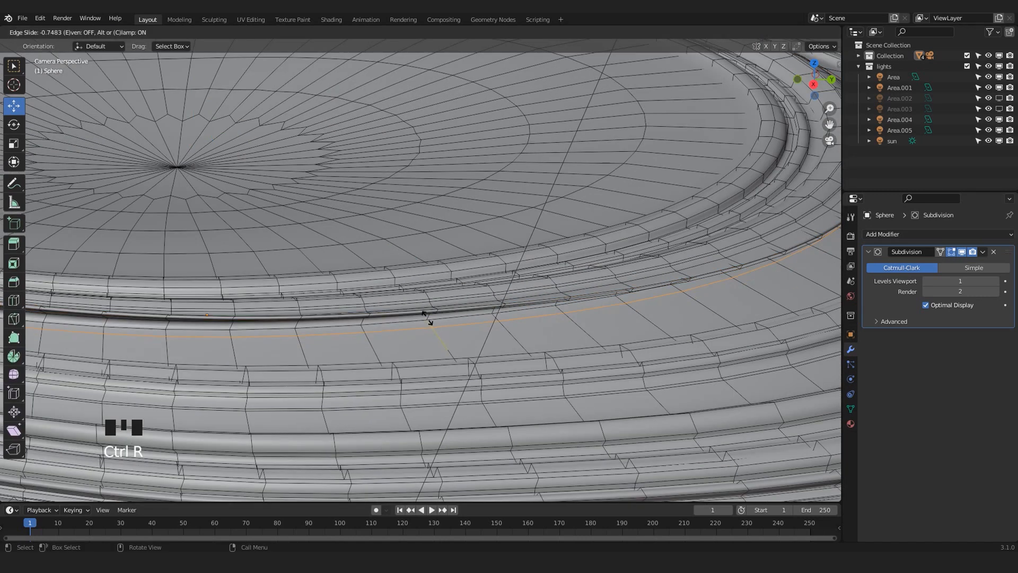
pyautogui.click(437, 332)
pyautogui.click(438, 333)
pyautogui.keyDown('alt'); pyautogui.keyDown('shift'); pyautogui.click(439, 333); pyautogui.keyUp('shift'); pyautogui.keyUp('alt')
pyautogui.press('e')
pyautogui.hotkey('ctrl', 'z')
pyautogui.press('e')
pyautogui.click(465, 342)
pyautogui.press('Tab')
pyautogui.scroll(-1, 465, 342)
pyautogui.scroll(1, 465, 341)
pyautogui.hotkey('ctrl', 'z')
pyautogui.hotkey('ctrl', 'z')
pyautogui.scroll(1, 462, 361)
# Extrude the selected narrow face loop in place and move it along the Z axis
pyautogui.press('e')
pyautogui.rightClick(359, 254)
pyautogui.press('g')
pyautogui.press('z')
pyautogui.click(359, 248)
pyautogui.keyDown('shift'); pyautogui.moveTo(359, 248); pyautogui.dragTo(327, 248, button='middle'); pyautogui.keyUp('shift')
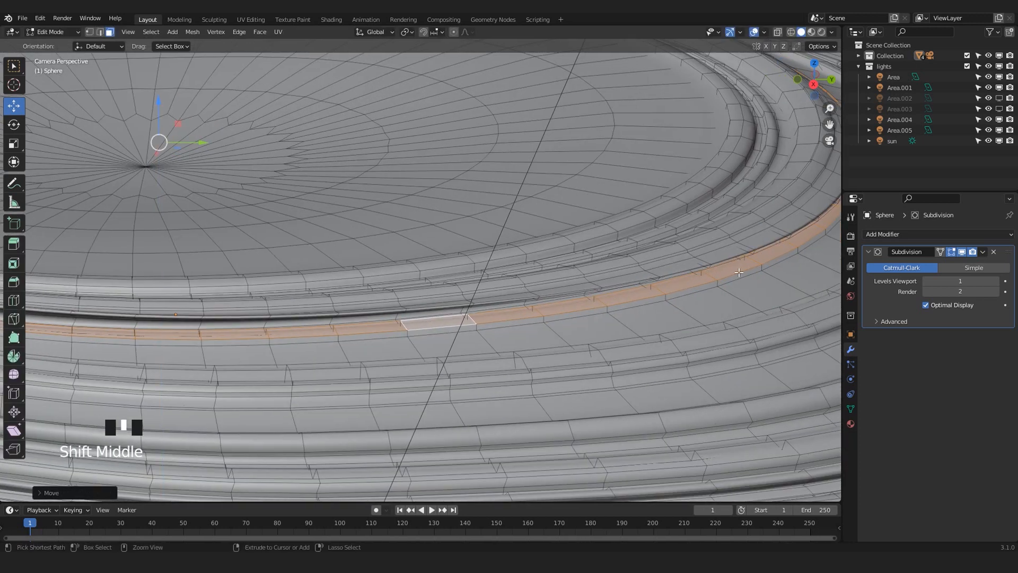
# Add an edge loop beside the raised face loop and check the shape in Object Mode
pyautogui.hotkey('ctrl', 'r')
pyautogui.click(593, 309)
pyautogui.click(593, 308)
pyautogui.press('Tab')
pyautogui.scroll(-7, 593, 308)
pyautogui.scroll(7, 491, 322)
# Return to Edit Mode and add two edge loops in the remaining face band below the upper ridges
pyautogui.press('Tab')
pyautogui.hotkey('ctrl', 'r')
pyautogui.doubleClick(425, 366)
pyautogui.hotkey('ctrl', 'r')
pyautogui.doubleClick(419, 363)
# Select the narrow face loop beside the two new edge loops and extrude it along its normals
pyautogui.press('3')
pyautogui.click(413, 363)
pyautogui.keyDown('alt'); pyautogui.click(411, 363); pyautogui.keyUp('alt')
pyautogui.click(259, 33)
pyautogui.click(308, 55)
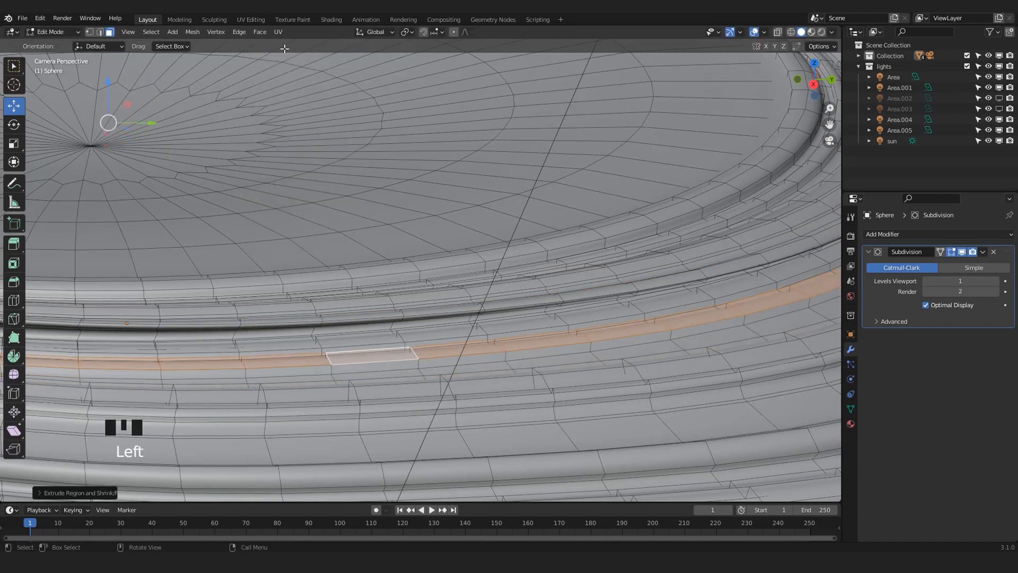
# Check the shape in Object Mode, and in Edit Mode add an edge loop to the wide face band of the top dimple
pyautogui.click(350, 148)
pyautogui.press('Tab')
pyautogui.scroll(-7, 571, 319)
pyautogui.scroll(5, 571, 320)
pyautogui.press('Tab')
pyautogui.scroll(1, 467, 315)
pyautogui.keyDown('shift'); pyautogui.moveTo(467, 315); pyautogui.dragTo(730, 399, button='middle'); pyautogui.keyUp('shift')
pyautogui.hotkey('ctrl', 'r')
pyautogui.doubleClick(581, 232)
# Select the outer face loop of the top dimple, extrude it in place and raise it along the Z axis
pyautogui.press('3')
pyautogui.keyDown('alt'); pyautogui.keyDown('shift'); pyautogui.click(580, 230); pyautogui.keyUp('shift'); pyautogui.keyUp('alt')
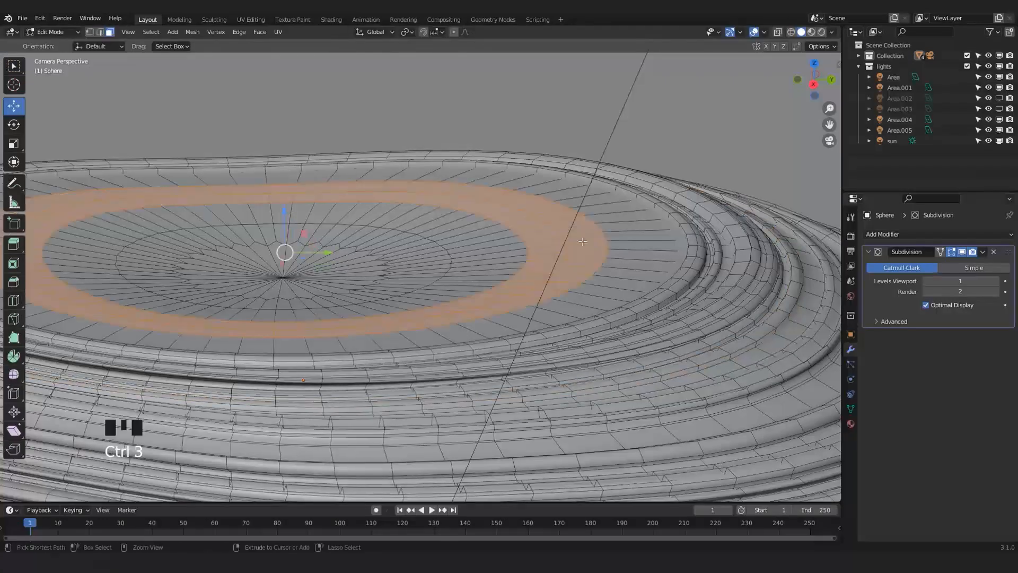
pyautogui.press('e')
pyautogui.click(455, 244)
pyautogui.press('g')
pyautogui.press('z')
pyautogui.click(457, 230)
# Cut two edge loops into the raised dimple band and extrude the narrow face loop beside the cuts
pyautogui.hotkey('ctrl', 'r')
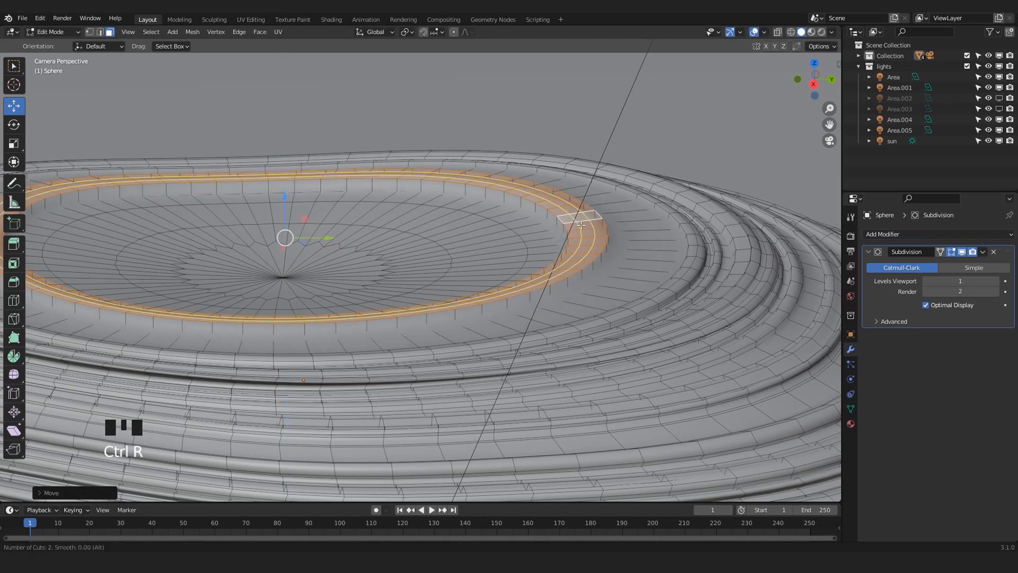
pyautogui.scroll(1, 583, 233)
pyautogui.doubleClick(583, 232)
pyautogui.hotkey('ctrl', '3')
pyautogui.keyDown('alt'); pyautogui.keyDown('shift'); pyautogui.click(585, 233); pyautogui.keyUp('shift'); pyautogui.keyUp('alt')
pyautogui.keyDown('alt'); pyautogui.keyDown('shift'); pyautogui.click(585, 233); pyautogui.keyUp('shift'); pyautogui.keyUp('alt')
pyautogui.press('e')
pyautogui.click(585, 225)
# Check the shape in Object Mode, and add evenly spaced edge loops to the wide face band outside the dimple ridge
pyautogui.press('Tab')
pyautogui.scroll(1, 488, 275)
pyautogui.press('Tab')
pyautogui.hotkey('ctrl', 'r')
pyautogui.scroll(4, 644, 279)
pyautogui.doubleClick(644, 279)
pyautogui.hotkey('ctrl', '3')
pyautogui.keyDown('alt'); pyautogui.keyDown('shift'); pyautogui.click(695, 220); pyautogui.keyUp('shift'); pyautogui.keyUp('alt')
pyautogui.keyDown('alt'); pyautogui.keyDown('shift'); pyautogui.click(687, 219); pyautogui.keyUp('shift'); pyautogui.keyUp('alt')
pyautogui.keyDown('alt'); pyautogui.keyDown('shift'); pyautogui.click(686, 218); pyautogui.keyUp('shift'); pyautogui.keyUp('alt')
pyautogui.press('e')
pyautogui.click(691, 201)
pyautogui.hotkey('ctrl', 'z')
pyautogui.hotkey('ctrl', 'z')
# Select a narrow face loop between the new edge loops, extrude it in place and raise it along the Z axis
pyautogui.keyDown('alt'); pyautogui.keyDown('shift'); pyautogui.click(686, 220); pyautogui.keyUp('shift'); pyautogui.keyUp('alt')
pyautogui.keyDown('alt'); pyautogui.keyDown('shift'); pyautogui.click(691, 223); pyautogui.keyUp('shift'); pyautogui.keyUp('alt')
pyautogui.keyDown('alt'); pyautogui.keyDown('shift'); pyautogui.click(694, 226); pyautogui.keyUp('shift'); pyautogui.keyUp('alt')
pyautogui.press('e')
pyautogui.click(694, 226)
pyautogui.press('g')
pyautogui.press('z')
pyautogui.click(695, 219)
# Add an edge loop in the face band just outside the raised ridge and switch the selection to faces
pyautogui.hotkey('ctrl', 'r')
pyautogui.doubleClick(725, 251)
pyautogui.hotkey('ctrl', '3')
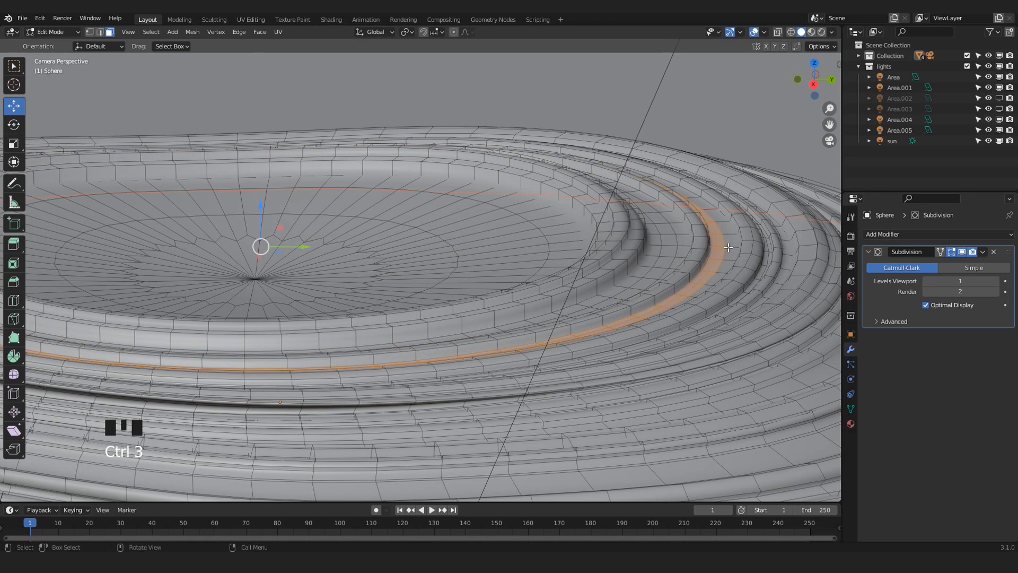
# Select the narrow face loop beside the new cut, extrude it in place and move it up about 0.025 m along Z
pyautogui.click(730, 250)
pyautogui.click(721, 241)
pyautogui.keyDown('alt'); pyautogui.keyDown('shift'); pyautogui.click(720, 243); pyautogui.keyUp('shift'); pyautogui.keyUp('alt')
pyautogui.keyDown('alt'); pyautogui.keyDown('shift'); pyautogui.click(721, 245); pyautogui.keyUp('shift'); pyautogui.keyUp('alt')
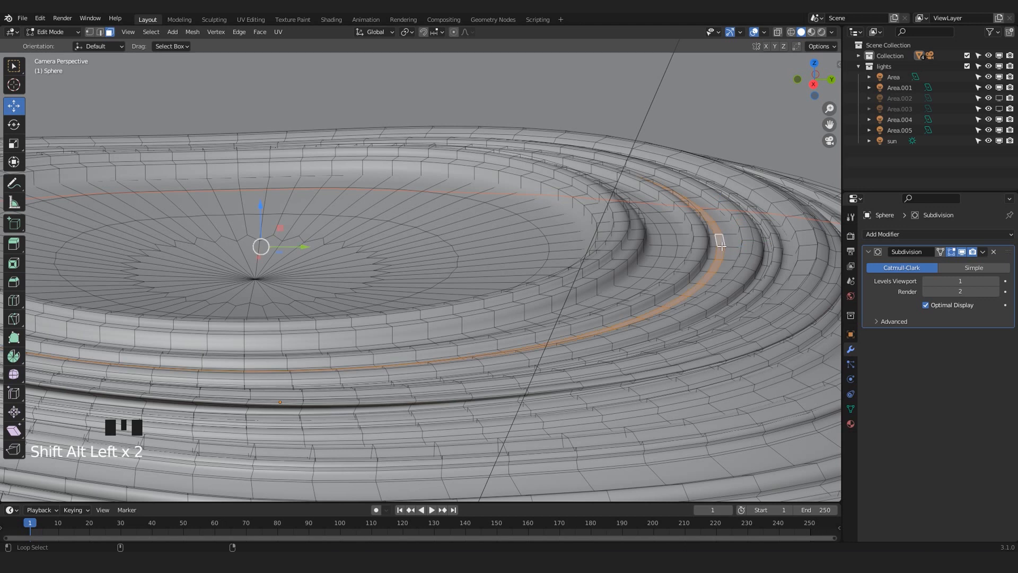
pyautogui.press('e')
pyautogui.rightClick(721, 247)
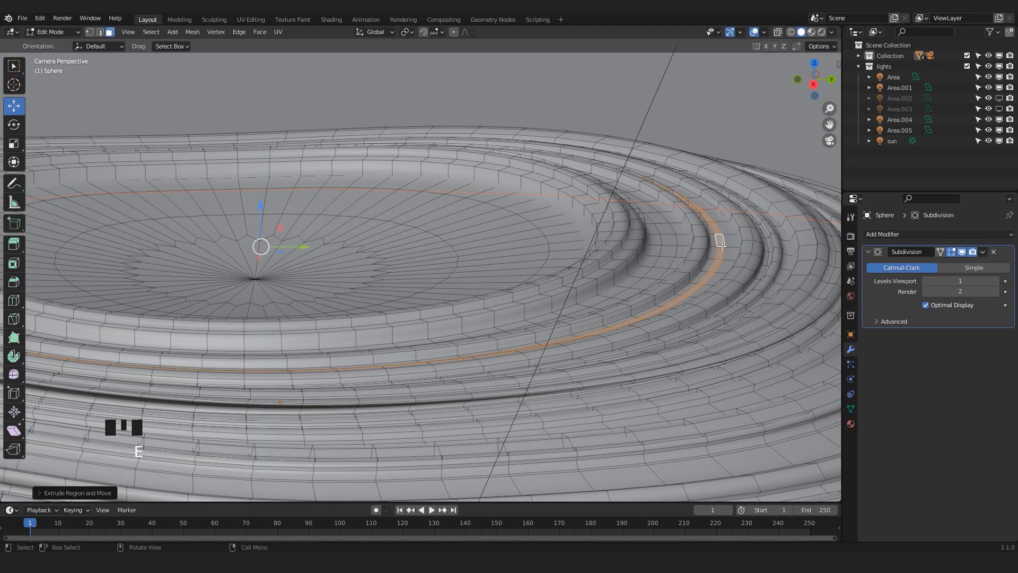
pyautogui.press('g')
pyautogui.press('z')
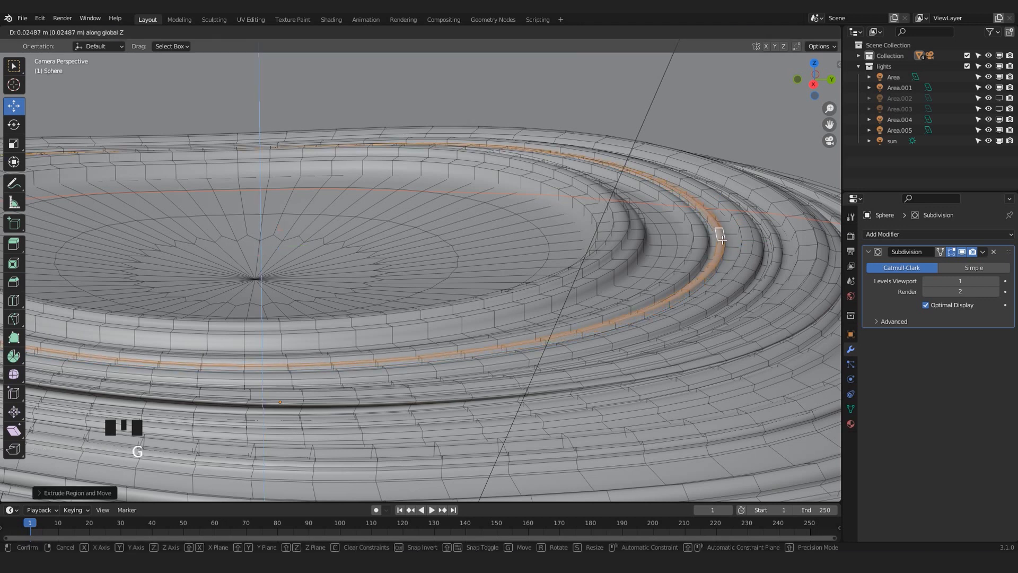
pyautogui.click(721, 237)
# Select the neighbouring face loop just outside that ridge, extrude it in place and raise it along the Z axis
pyautogui.click(731, 240)
pyautogui.keyDown('alt'); pyautogui.keyDown('shift'); pyautogui.click(731, 242); pyautogui.keyUp('shift'); pyautogui.keyUp('alt')
pyautogui.keyDown('alt'); pyautogui.keyDown('shift'); pyautogui.click(731, 246); pyautogui.keyUp('shift'); pyautogui.keyUp('alt')
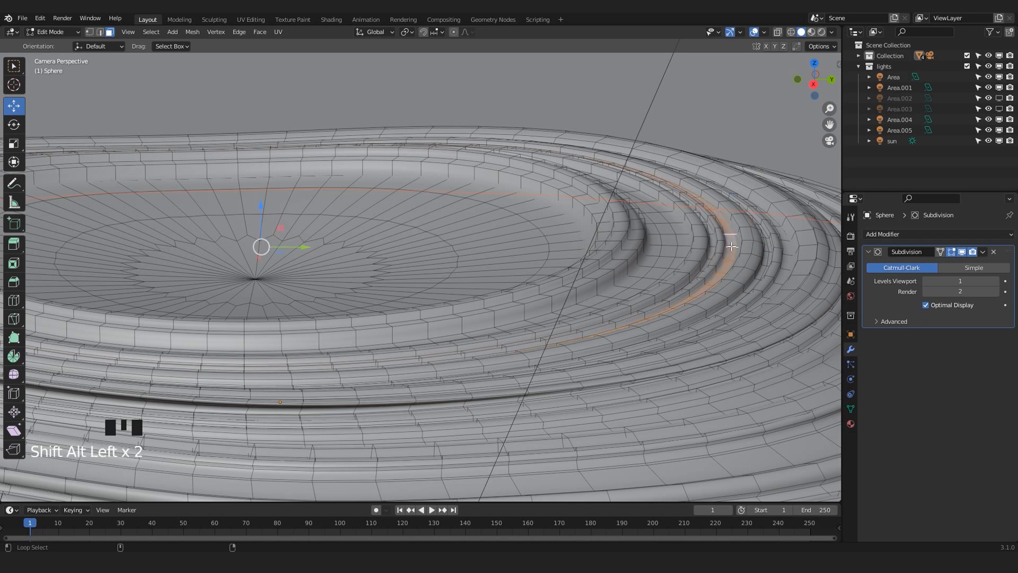
pyautogui.press('e')
pyautogui.rightClick(732, 246)
pyautogui.press('g')
pyautogui.press('z')
pyautogui.click(733, 231)
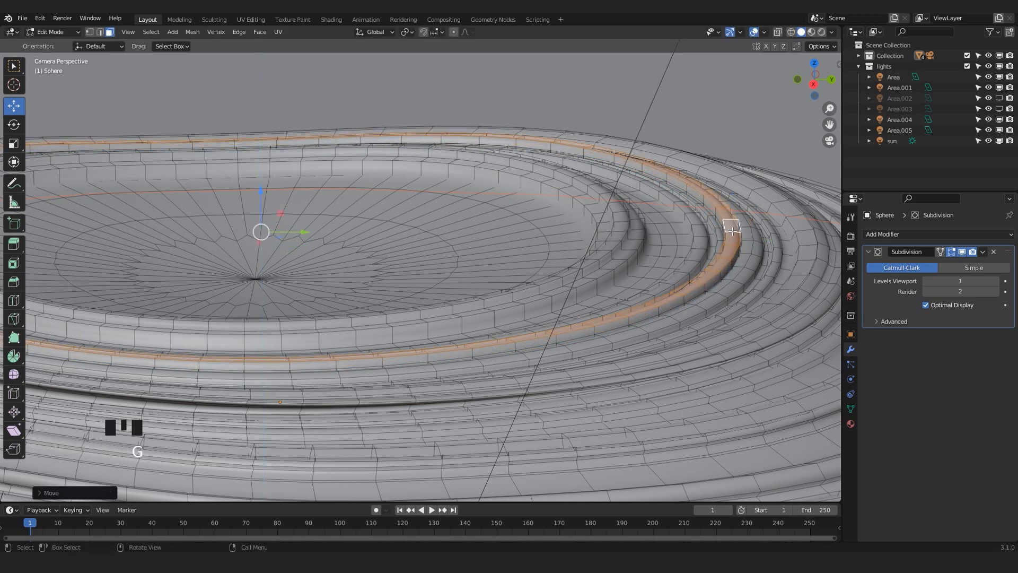
# Examine the ridges around the dimple and rim in Object Mode from far and near
pyautogui.scroll(-2, 721, 241)
pyautogui.press('Tab')
pyautogui.scroll(-4, 718, 247)
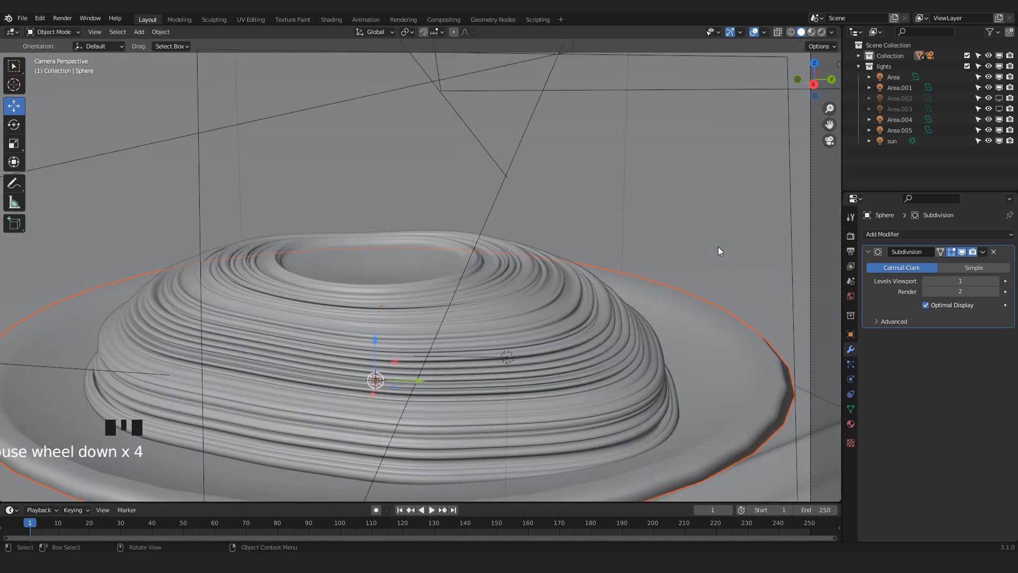
pyautogui.scroll(5, 690, 247)
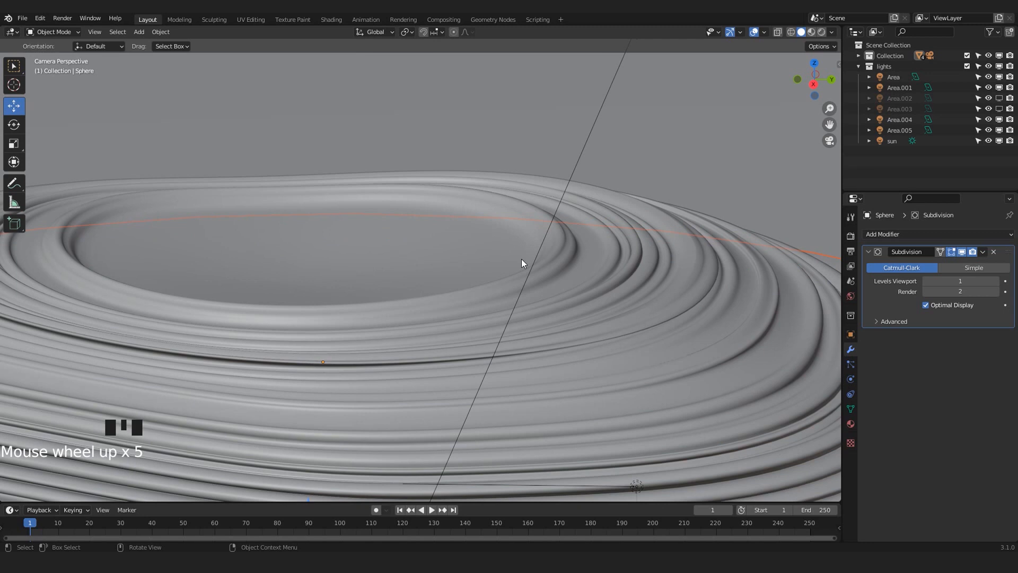
pyautogui.scroll(-2, 520, 259)
pyautogui.press('Tab')
pyautogui.press('Tab')
pyautogui.scroll(3, 554, 276)
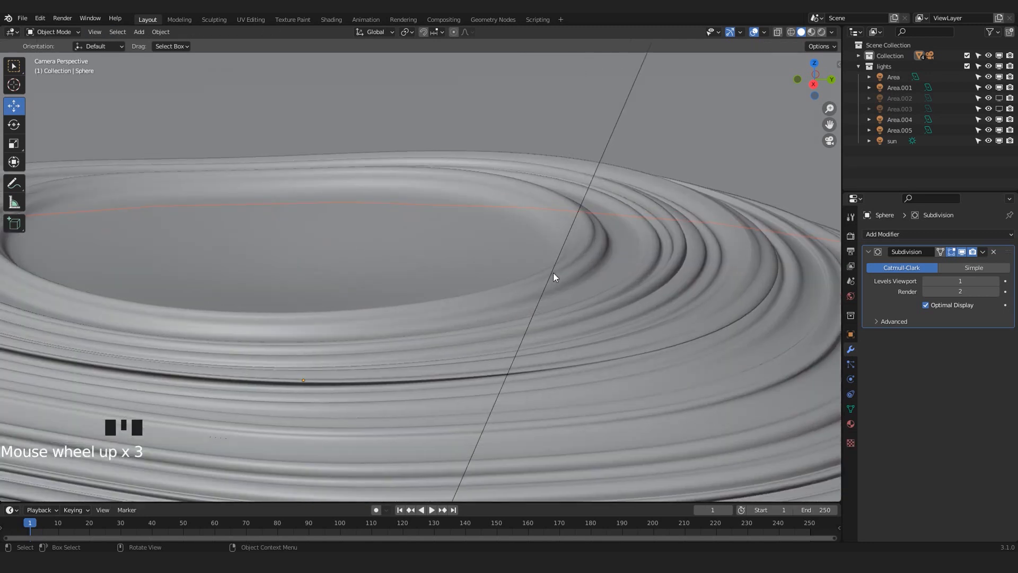
pyautogui.scroll(2, 656, 301)
# In Edit Mode, select the face loop in the trough between the inner ridges, extrude it in place and raise it about 0.03 m along Z
pyautogui.press('Tab')
pyautogui.keyDown('shift'); pyautogui.moveTo(698, 276); pyautogui.dragTo(566, 276, button='middle'); pyautogui.keyUp('shift')
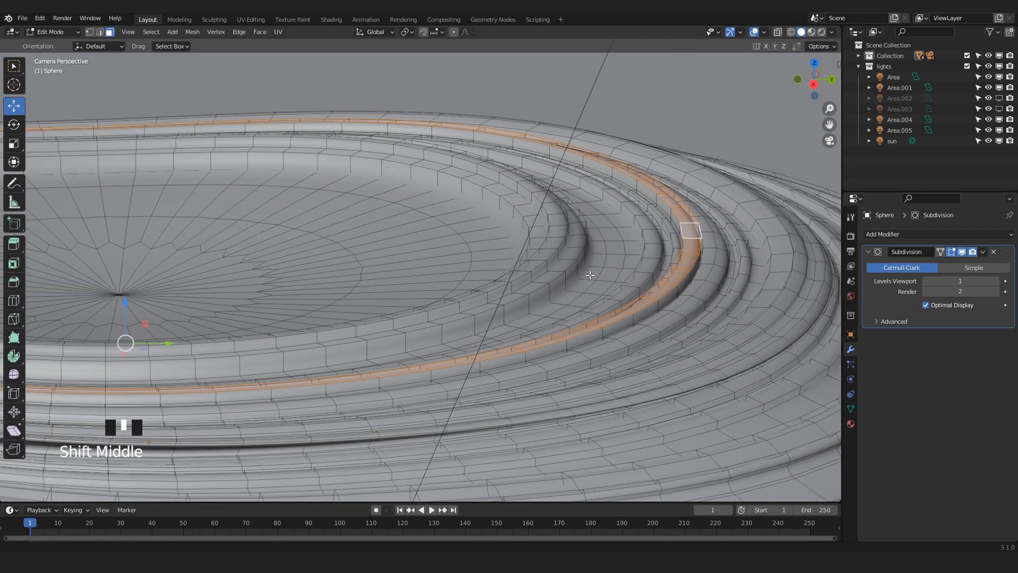
pyautogui.scroll(3, 566, 275)
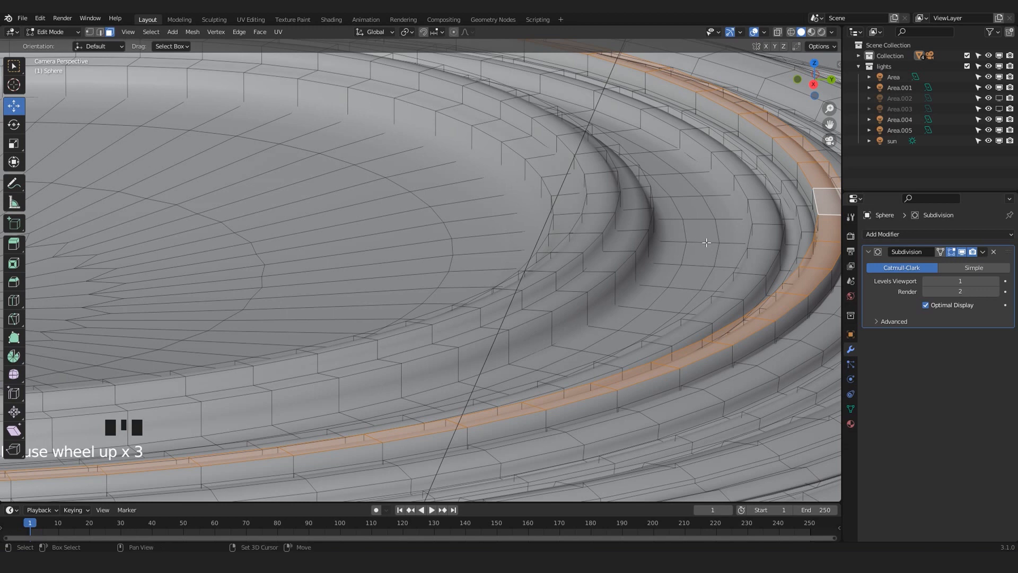
pyautogui.keyDown('shift'); pyautogui.moveTo(704, 241); pyautogui.dragTo(594, 239, button='middle'); pyautogui.keyUp('shift')
pyautogui.scroll(2, 663, 212)
pyautogui.click(665, 197)
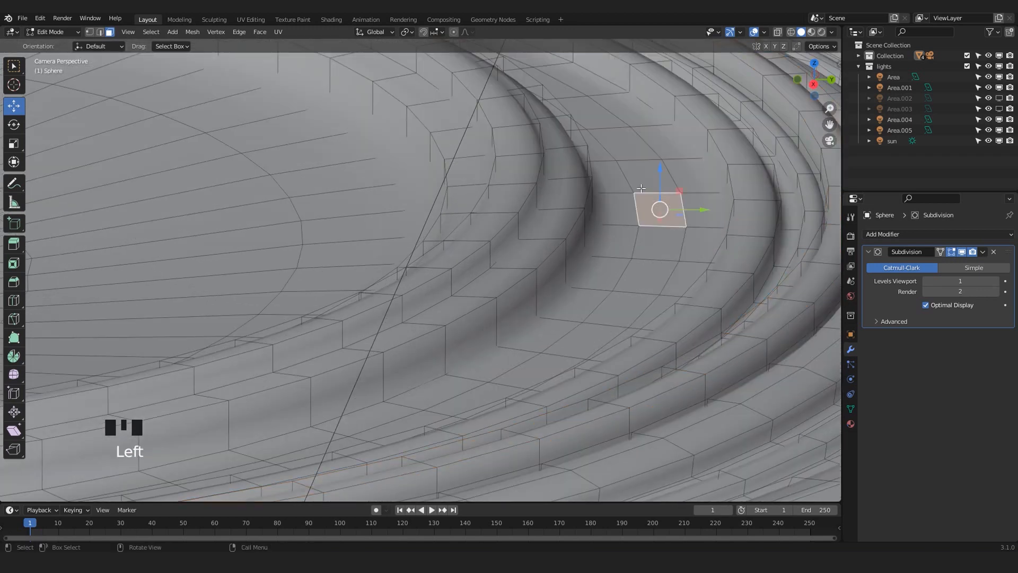
pyautogui.click(649, 177)
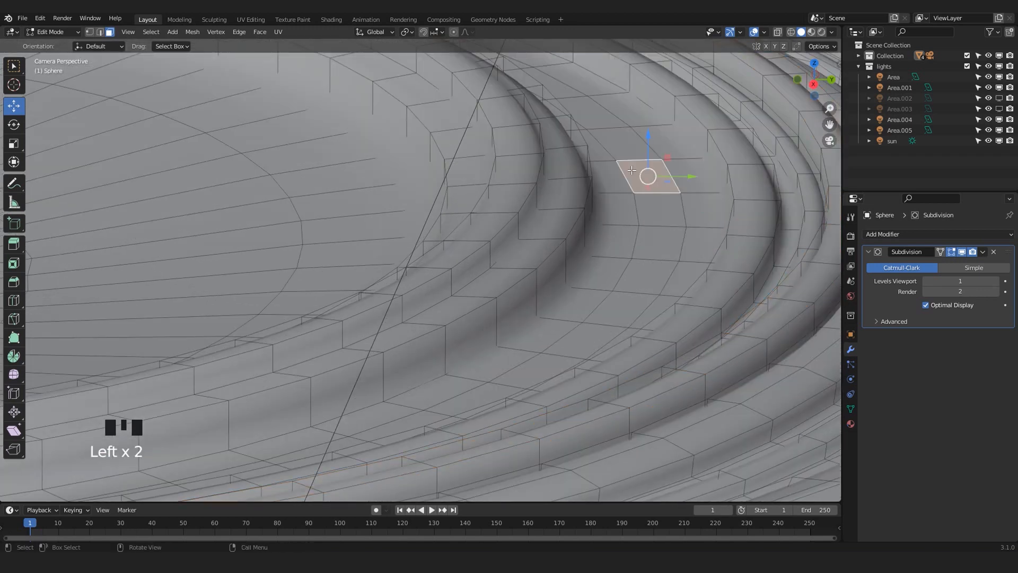
pyautogui.keyDown('alt'); pyautogui.keyDown('shift'); pyautogui.click(643, 194); pyautogui.keyUp('shift'); pyautogui.keyUp('alt')
pyautogui.keyDown('alt'); pyautogui.keyDown('shift'); pyautogui.click(644, 193); pyautogui.keyUp('shift'); pyautogui.keyUp('alt')
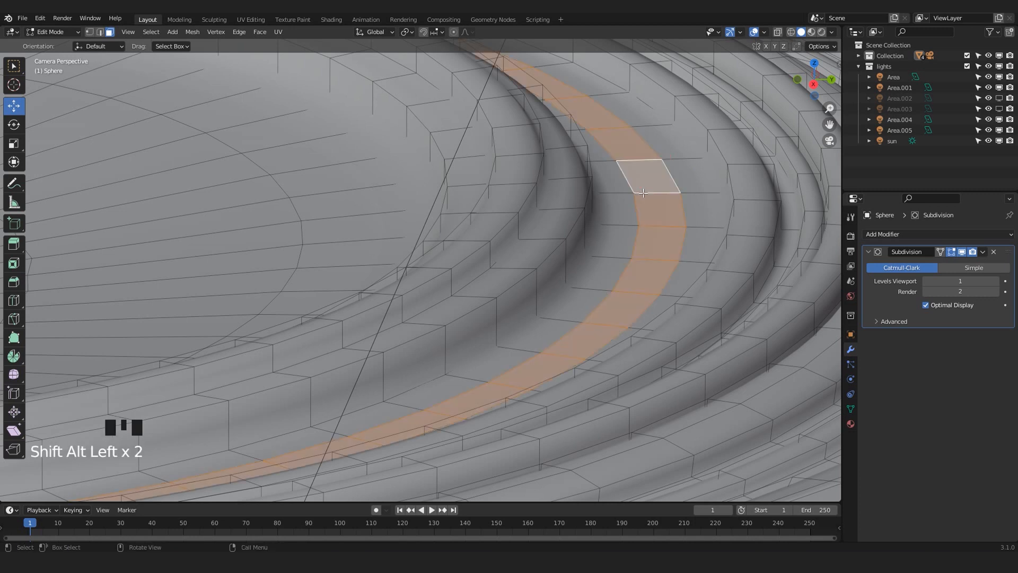
pyautogui.press('e')
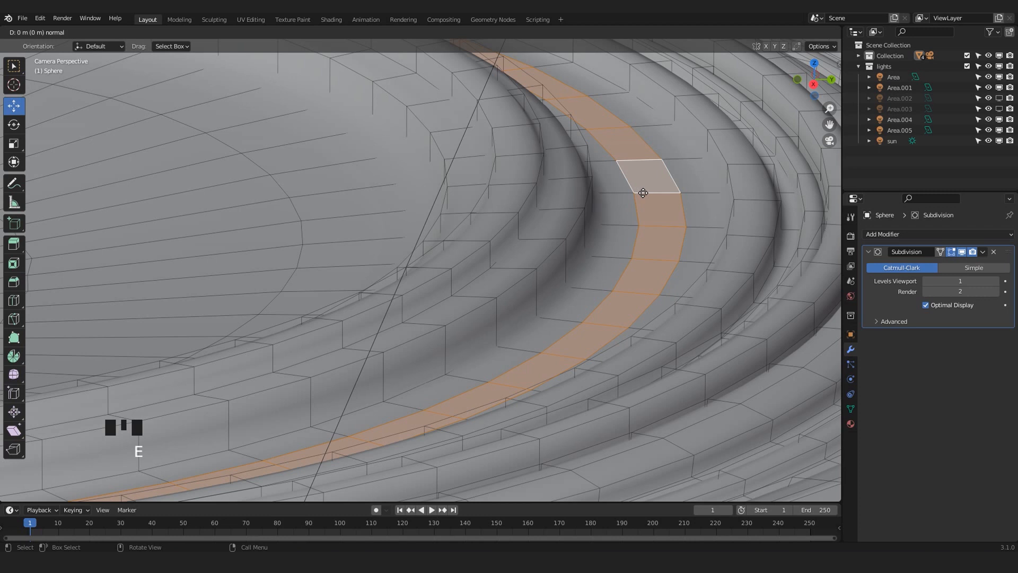
pyautogui.click(643, 193)
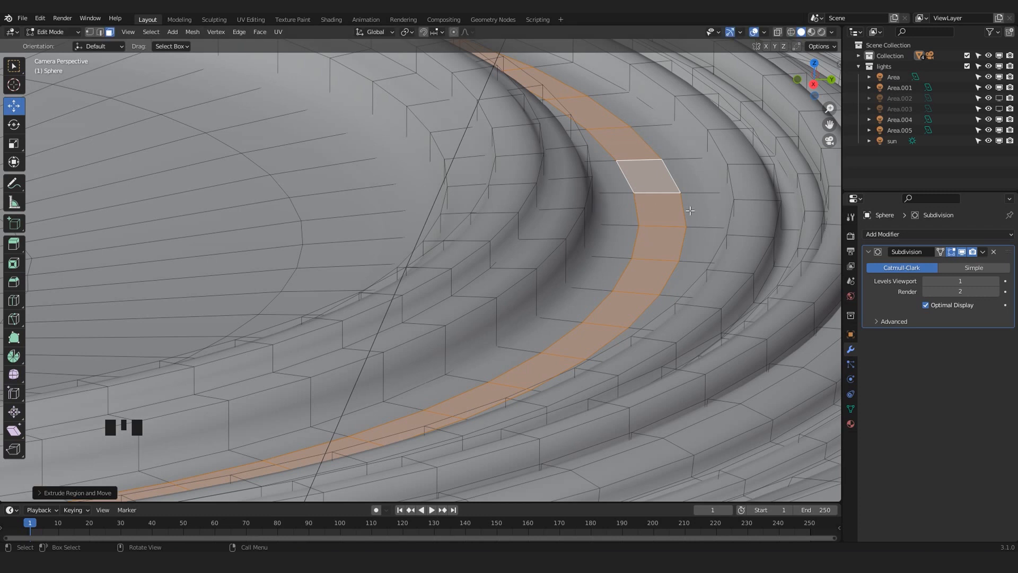
pyautogui.press('g')
pyautogui.press('z')
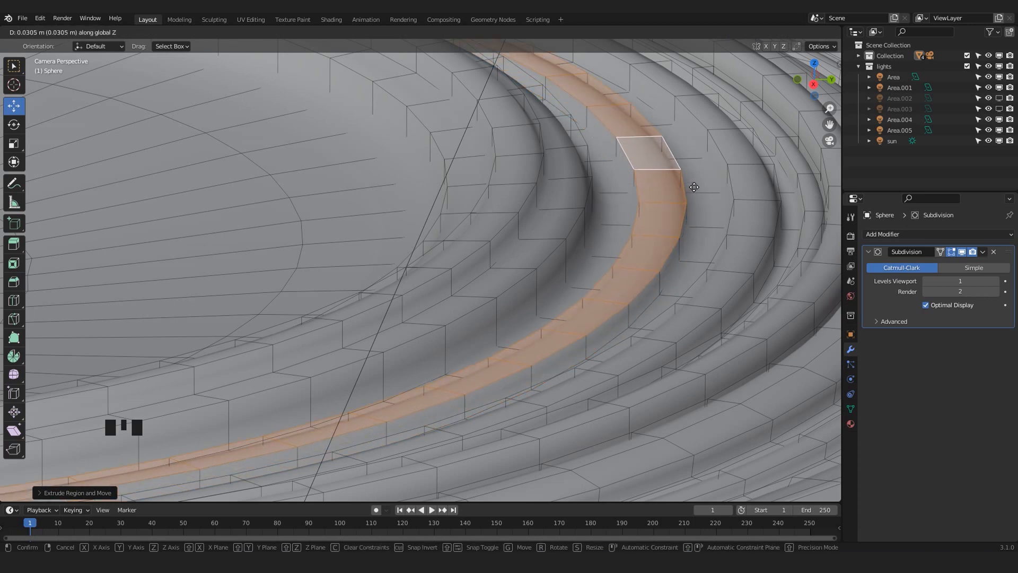
pyautogui.click(694, 187)
# Add a centred edge loop along the raised trough ridge and move it up along the Z axis
pyautogui.hotkey('ctrl', 'r')
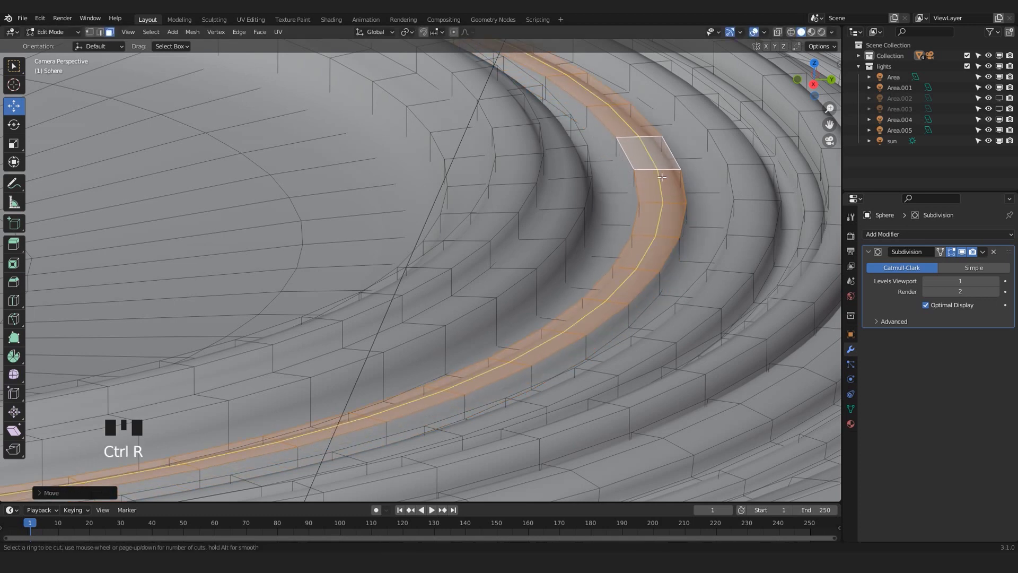
pyautogui.click(662, 177)
pyautogui.rightClick(662, 176)
pyautogui.press('g')
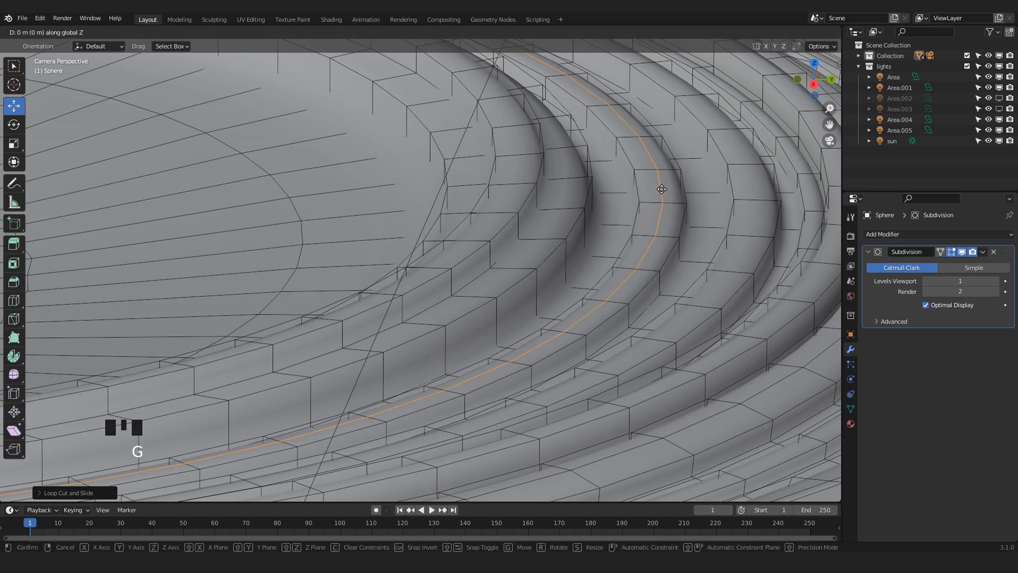
pyautogui.click(665, 179)
pyautogui.scroll(-6, 663, 181)
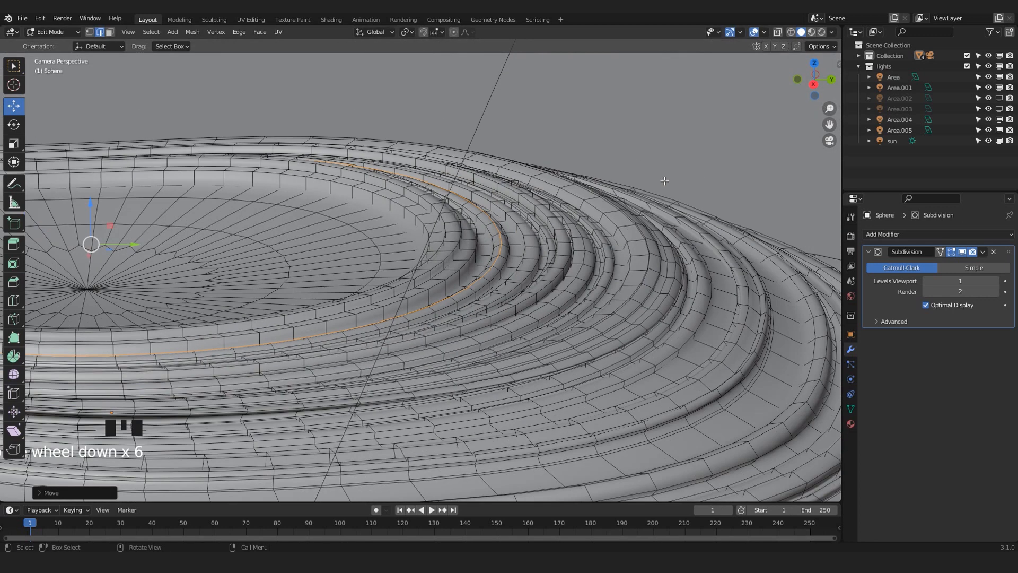
# Add four evenly spaced edge loops to the wide face band on the dimple floor
pyautogui.keyDown('shift'); pyautogui.moveTo(663, 181); pyautogui.dragTo(793, 194, button='middle'); pyautogui.keyUp('shift')
pyautogui.scroll(3, 571, 249)
pyautogui.hotkey('ctrl', 'r')
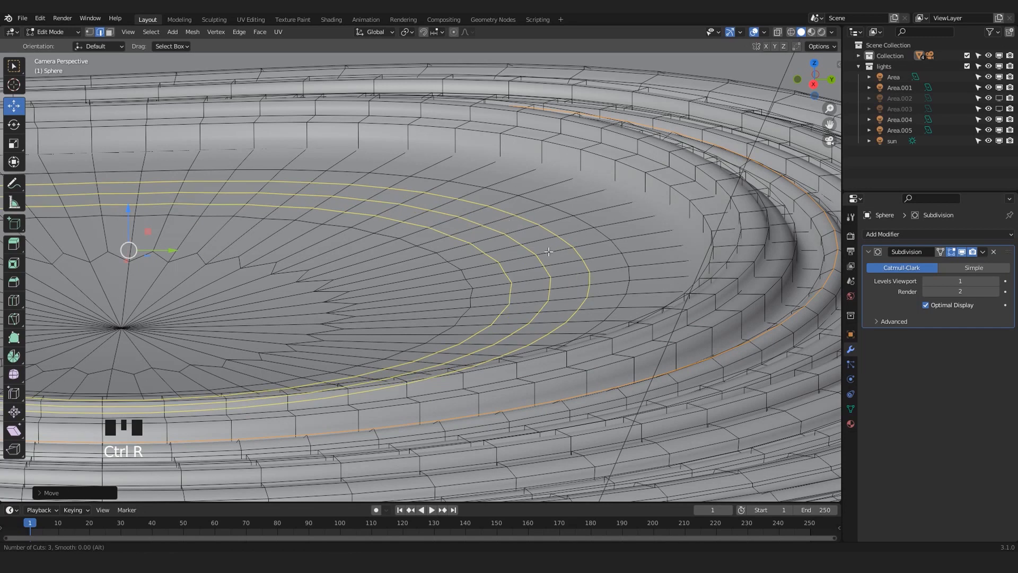
pyautogui.scroll(1, 549, 251)
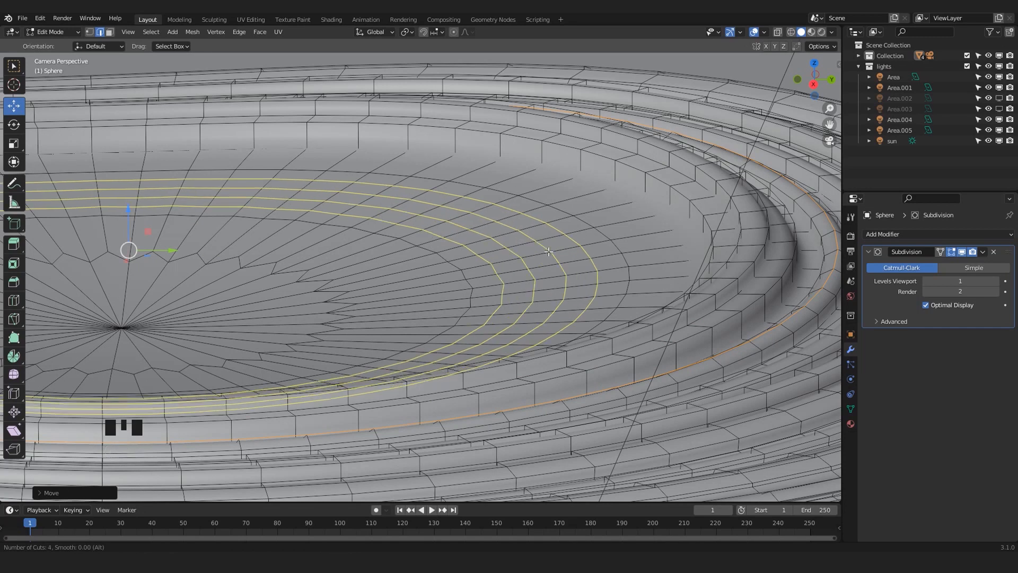
pyautogui.click(546, 254)
pyautogui.rightClick(546, 254)
pyautogui.hotkey('ctrl', '3')
# Select the middle face loop among the new dimple cuts, extrude it in place and raise it about 0.031 m along Z
pyautogui.click(532, 259)
pyautogui.keyDown('alt'); pyautogui.keyDown('shift'); pyautogui.click(531, 259); pyautogui.keyUp('shift'); pyautogui.keyUp('alt')
pyautogui.keyDown('alt'); pyautogui.keyDown('shift'); pyautogui.click(531, 259); pyautogui.keyUp('shift'); pyautogui.keyUp('alt')
pyautogui.scroll(-6, 514, 267)
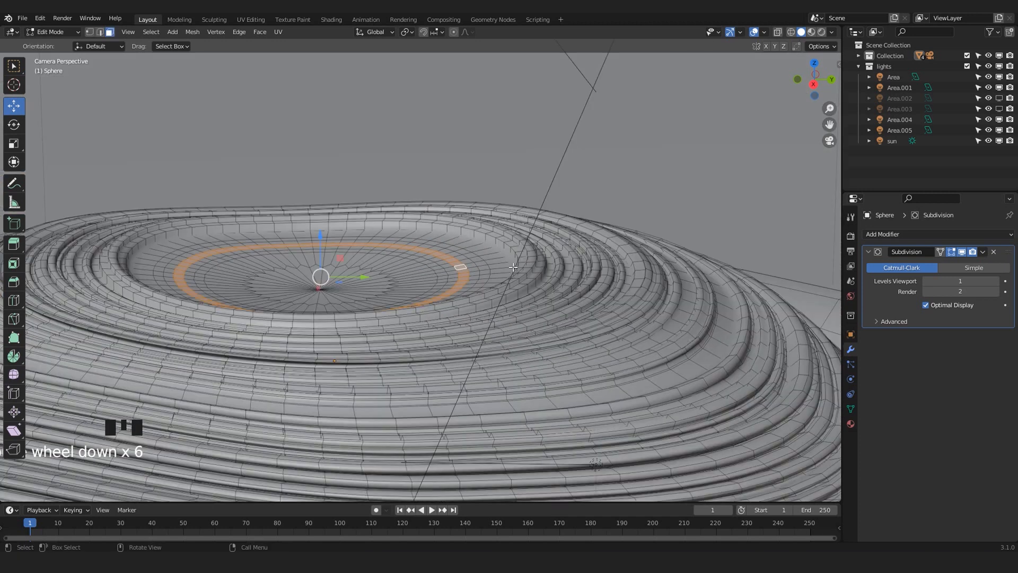
pyautogui.scroll(4, 308, 253)
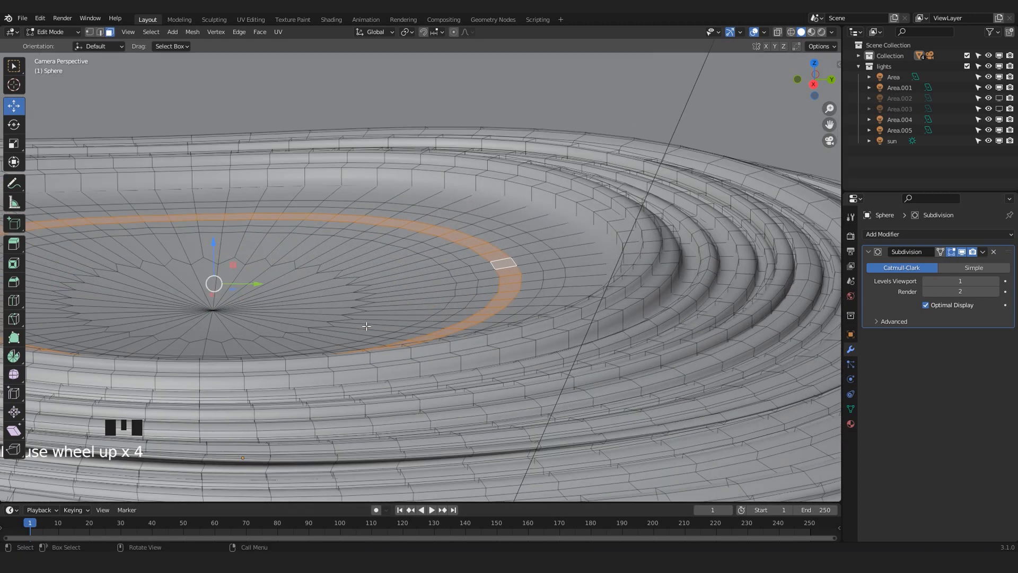
pyautogui.scroll(2, 471, 271)
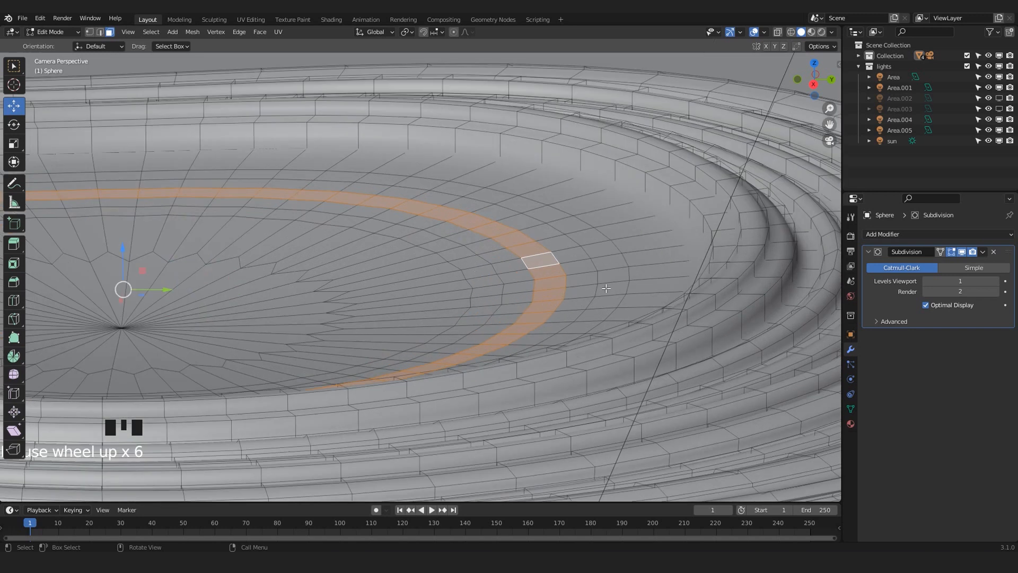
pyautogui.scroll(2, 606, 288)
pyautogui.scroll(-1, 572, 279)
pyautogui.press('e')
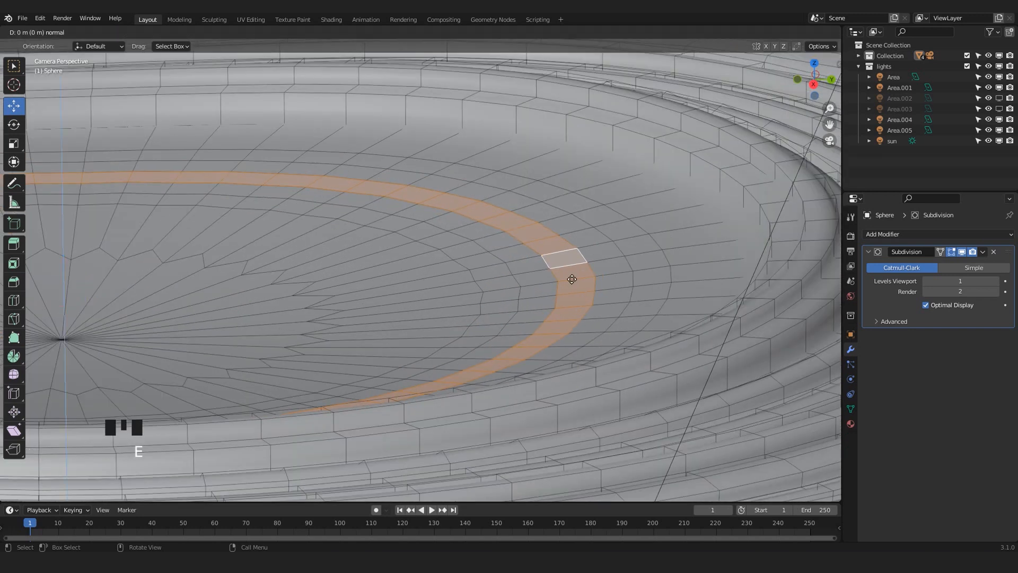
pyautogui.rightClick(572, 279)
pyautogui.press('g')
pyautogui.press('z')
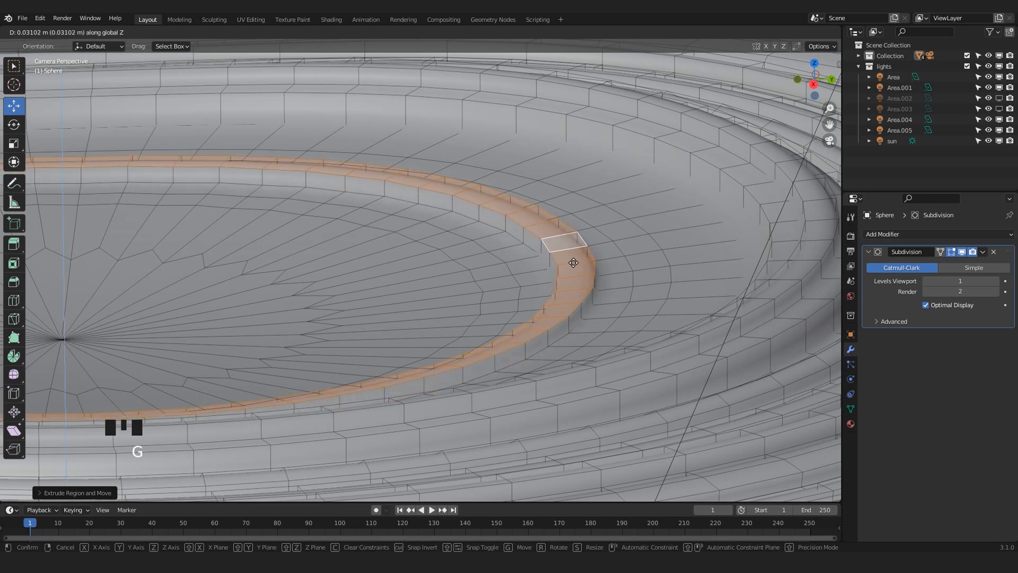
pyautogui.click(577, 265)
# Select the face loop farther out on the dimple floor, extrude it in place and raise it about 0.022 m along Z
pyautogui.click(638, 252)
pyautogui.keyDown('alt'); pyautogui.keyDown('shift'); pyautogui.click(640, 252); pyautogui.keyUp('shift'); pyautogui.keyUp('alt')
pyautogui.keyDown('alt'); pyautogui.keyDown('shift'); pyautogui.click(640, 253); pyautogui.keyUp('shift'); pyautogui.keyUp('alt')
pyautogui.keyDown('alt'); pyautogui.keyDown('shift'); pyautogui.click(640, 253); pyautogui.keyUp('shift'); pyautogui.keyUp('alt')
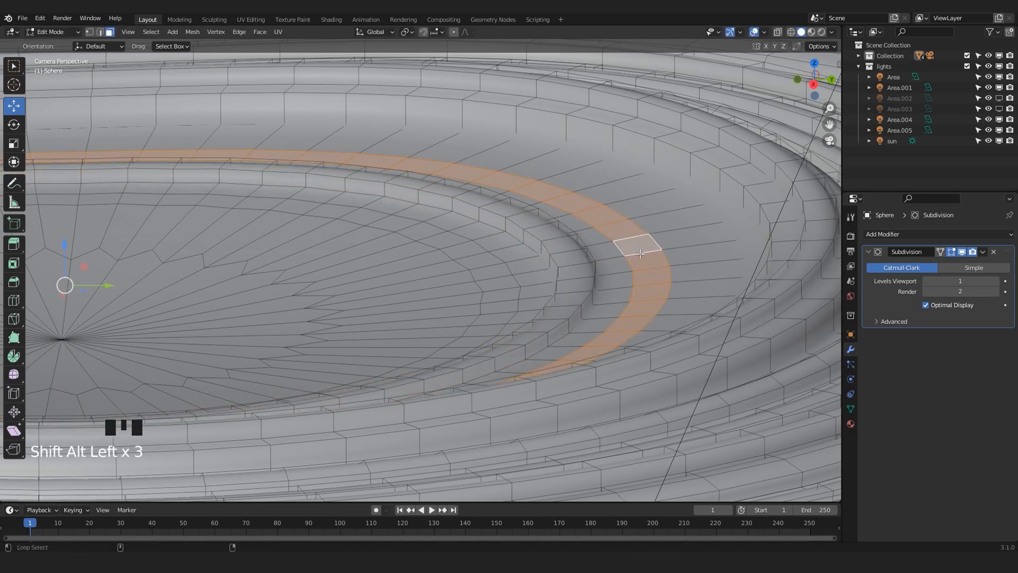
pyautogui.press('g')
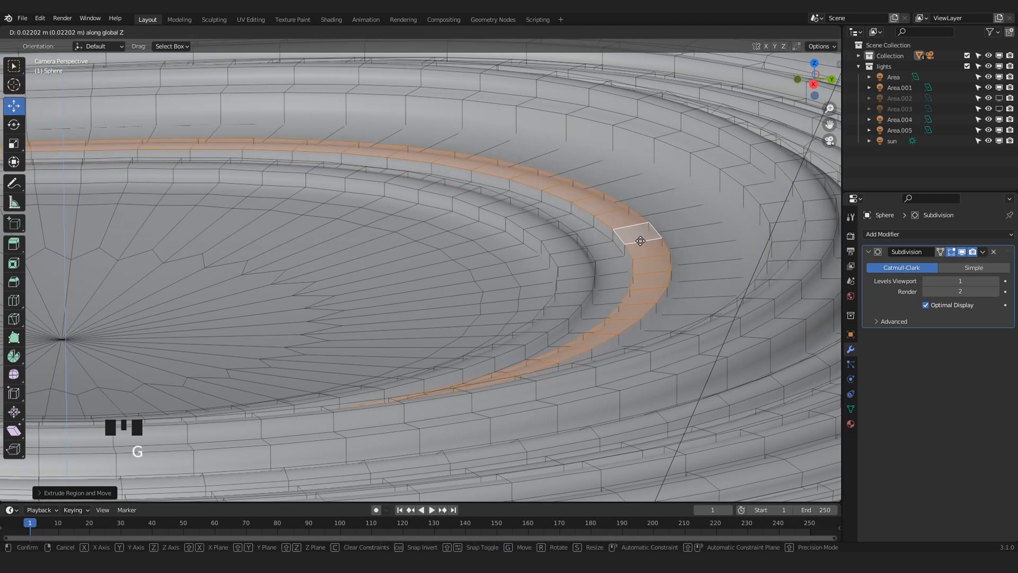
pyautogui.click(640, 241)
# Add a centred edge loop along the outer dimple ridge and move it upward
pyautogui.hotkey('ctrl', 'r')
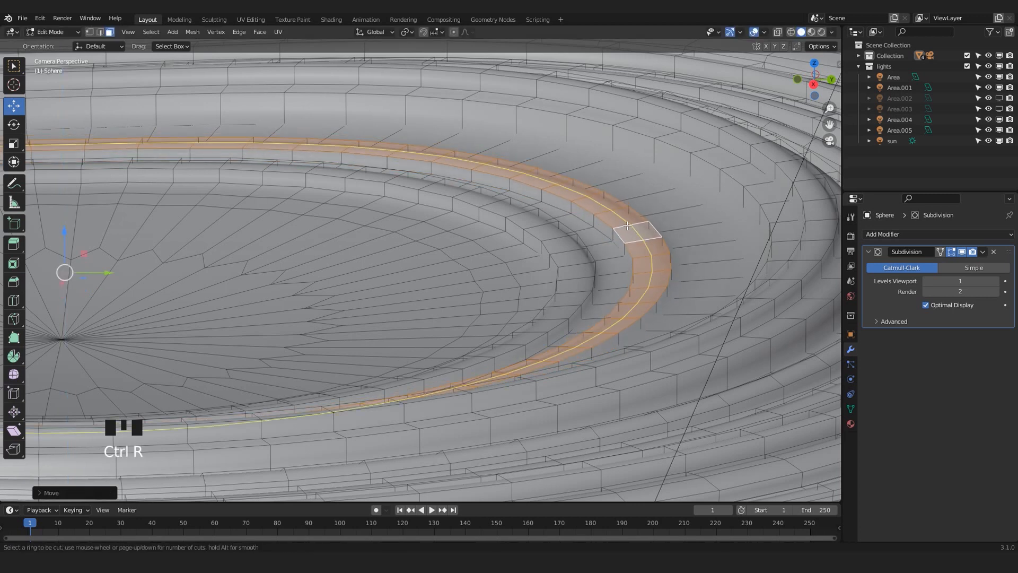
pyautogui.click(633, 234)
pyautogui.press('g')
pyautogui.click(628, 225)
# Add two edge loops in the face band between the outer dimple ridge and the dimple wall
pyautogui.hotkey('ctrl', 'r')
pyautogui.click(703, 228)
pyautogui.click(721, 221)
pyautogui.hotkey('ctrl', 'r')
pyautogui.click(691, 237)
pyautogui.click(695, 236)
# Add another edge loop in the same band near the dimple wall and raise it along the Z axis
pyautogui.hotkey('ctrl', 'r')
pyautogui.click(700, 228)
pyautogui.click(703, 225)
pyautogui.press('g')
pyautogui.press('z')
pyautogui.click(703, 219)
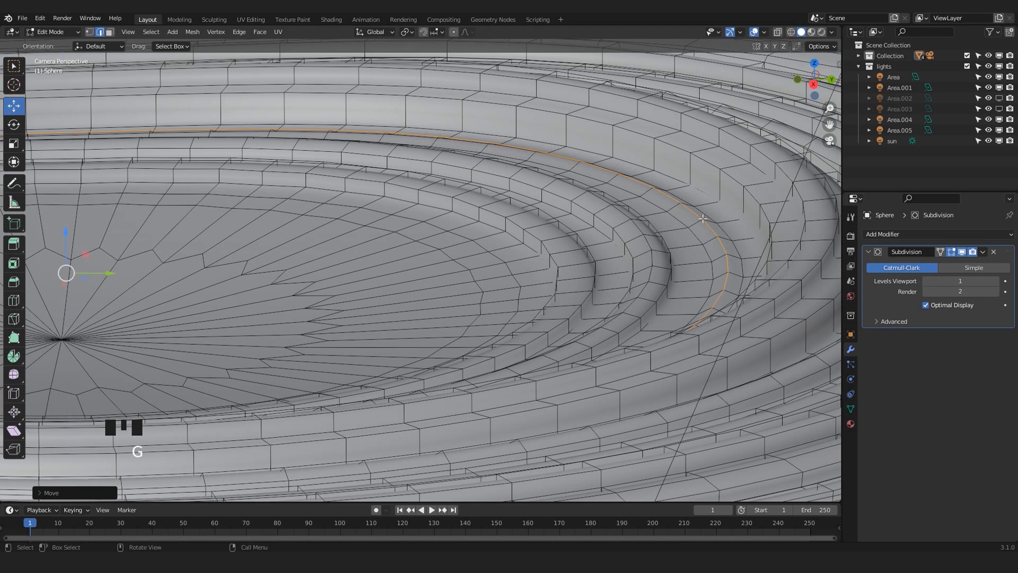
# Examine the whole layered dome on the plate in Object Mode
pyautogui.press('Tab')
pyautogui.scroll(-11, 702, 219)
pyautogui.scroll(-2, 695, 228)
pyautogui.keyDown('shift'); pyautogui.moveTo(564, 299); pyautogui.dragTo(509, 300, button='middle'); pyautogui.keyUp('shift')
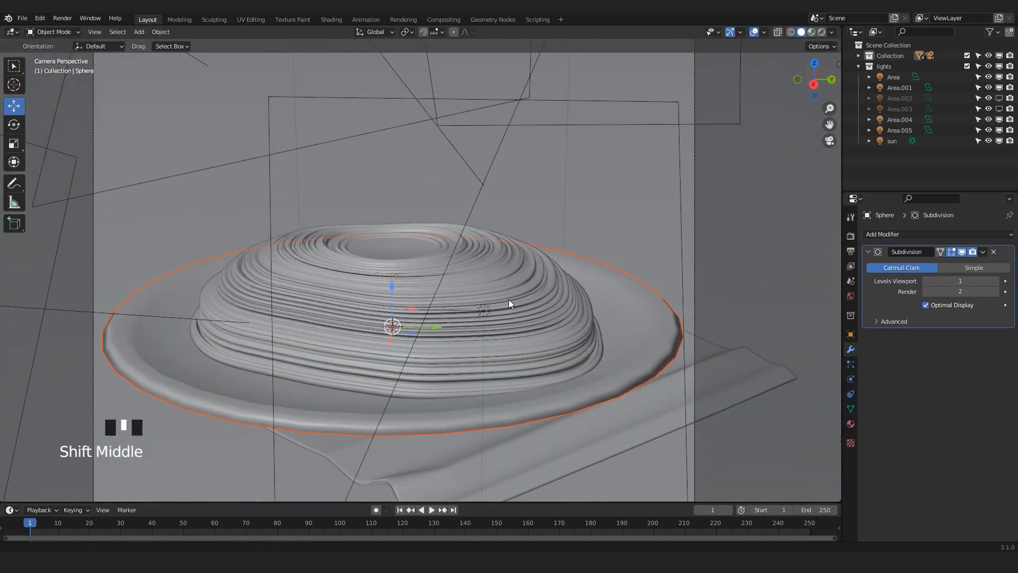
pyautogui.scroll(2, 511, 297)
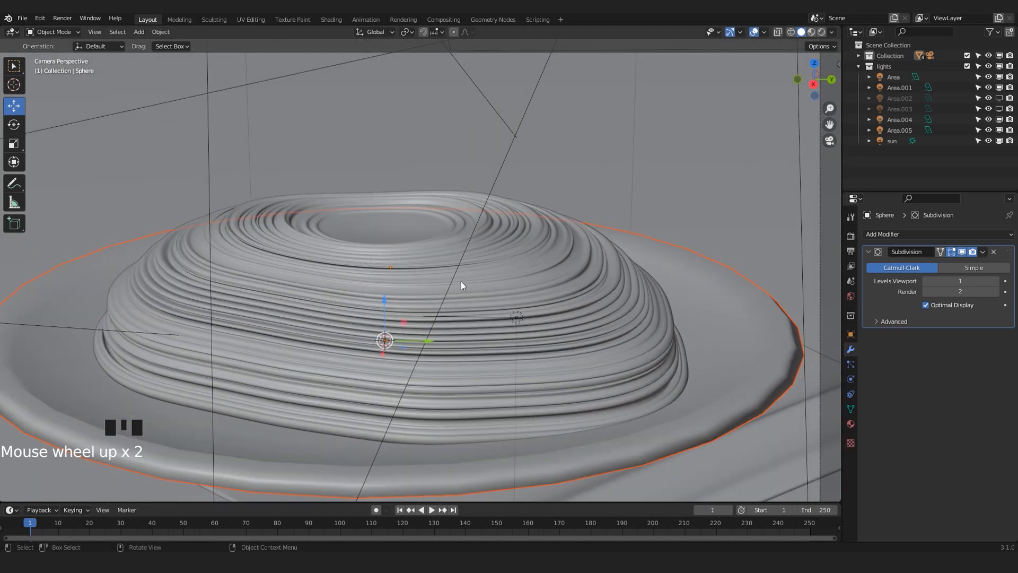
# Turn off the viewport display of the layered dome's Subdivision modifier, keeping it enabled for renders
pyautogui.scroll(-2, 461, 285)
pyautogui.click(751, 234)
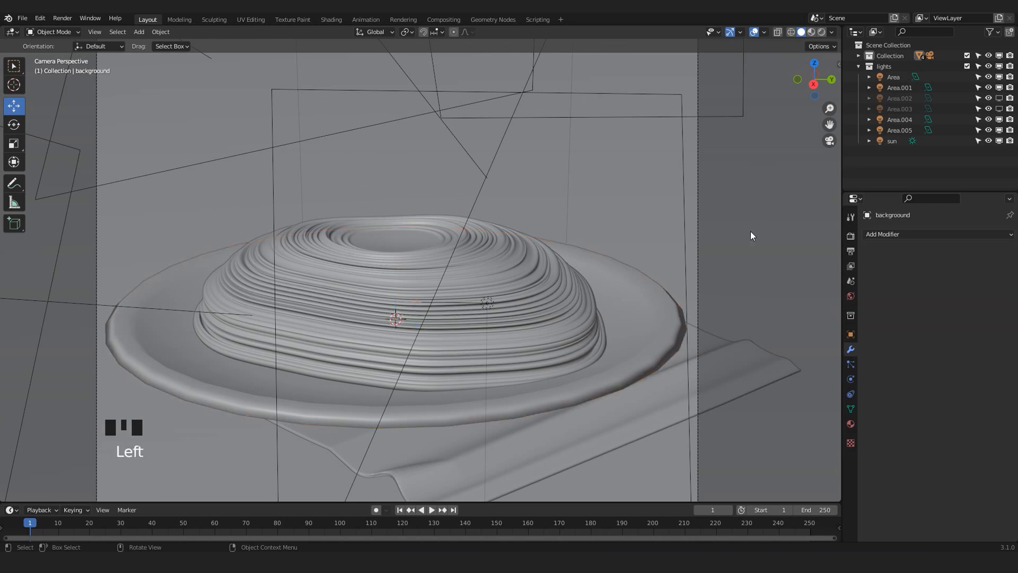
pyautogui.scroll(2, 475, 310)
pyautogui.scroll(2, 435, 333)
pyautogui.click(580, 271)
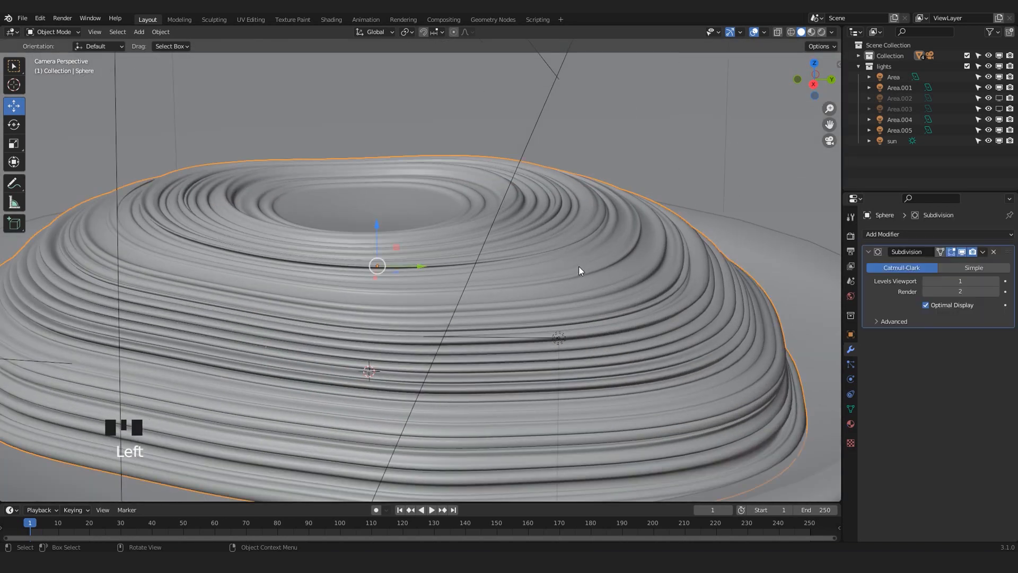
pyautogui.press('Tab')
pyautogui.scroll(1, 580, 271)
pyautogui.scroll(-3, 579, 269)
pyautogui.moveTo(554, 279); pyautogui.dragTo(543, 298, button='middle')
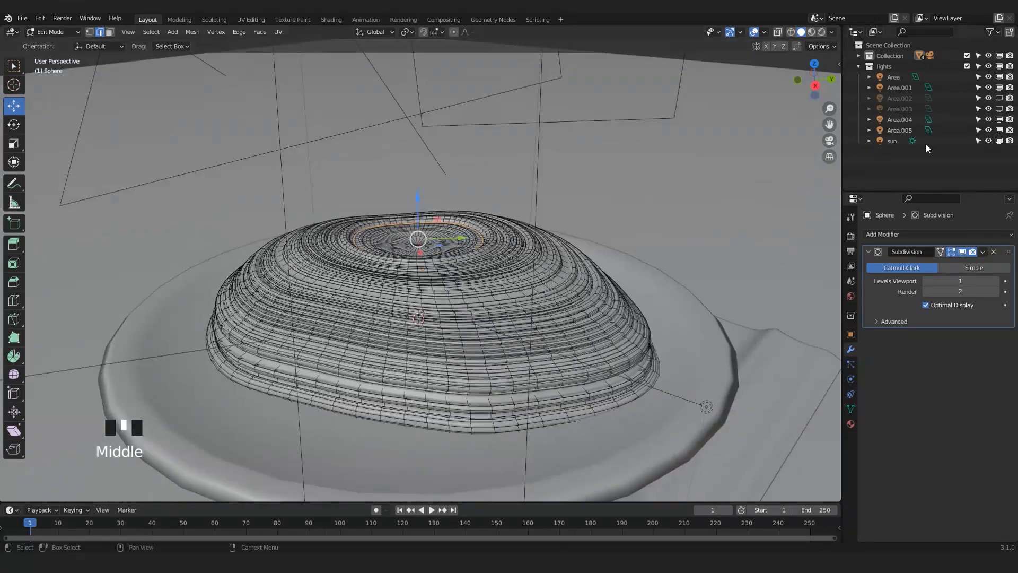
pyautogui.click(962, 253)
pyautogui.moveTo(507, 241); pyautogui.dragTo(533, 253, button='middle')
pyautogui.press('KP_0')
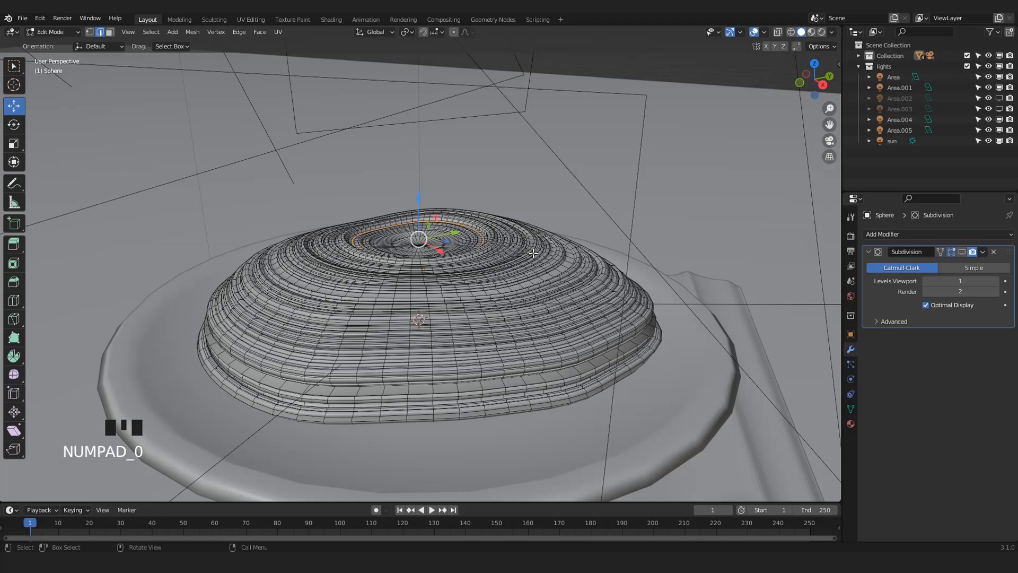
pyautogui.press('Tab')
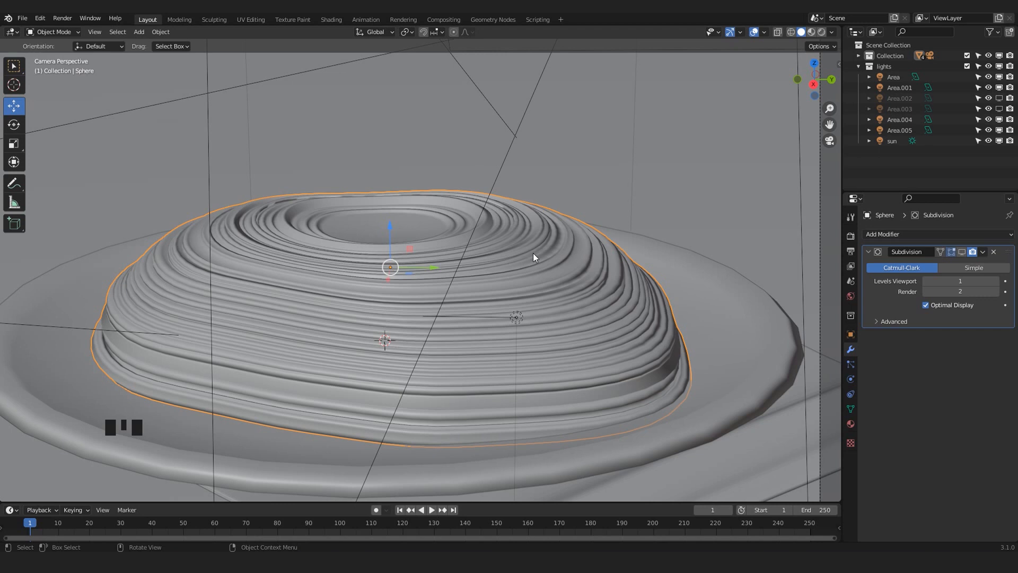
# Examine the dome's layered ridges without viewport subdivision, from several angles and from the camera view
pyautogui.keyDown('shift'); pyautogui.moveTo(361, 333); pyautogui.dragTo(374, 246, button='middle'); pyautogui.keyUp('shift')
pyautogui.scroll(-2, 525, 231)
pyautogui.scroll(3, 472, 303)
pyautogui.scroll(1, 265, 224)
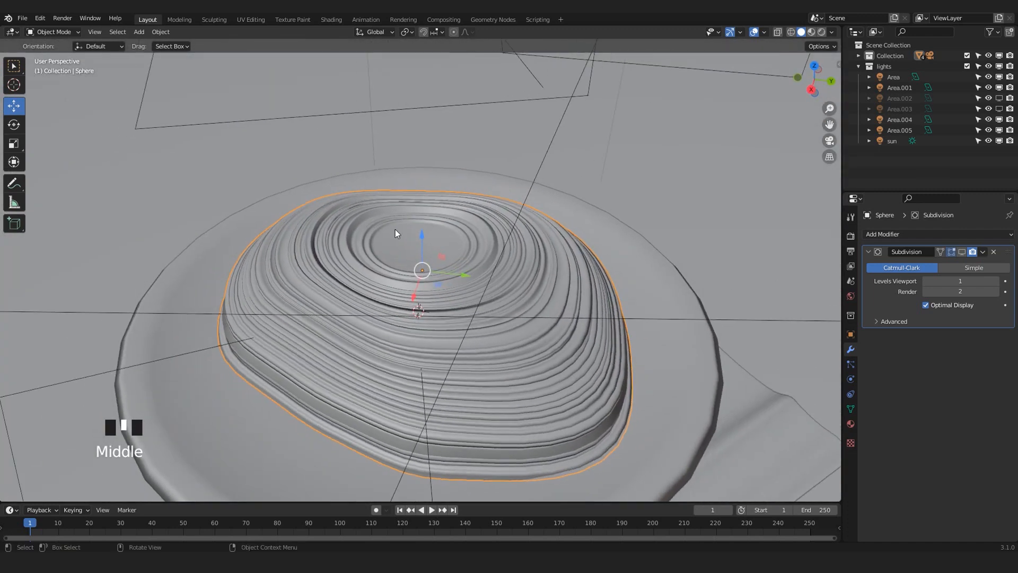
pyautogui.keyDown('shift'); pyautogui.moveTo(453, 375); pyautogui.dragTo(444, 326, button='middle'); pyautogui.keyUp('shift')
pyautogui.scroll(2, 400, 288)
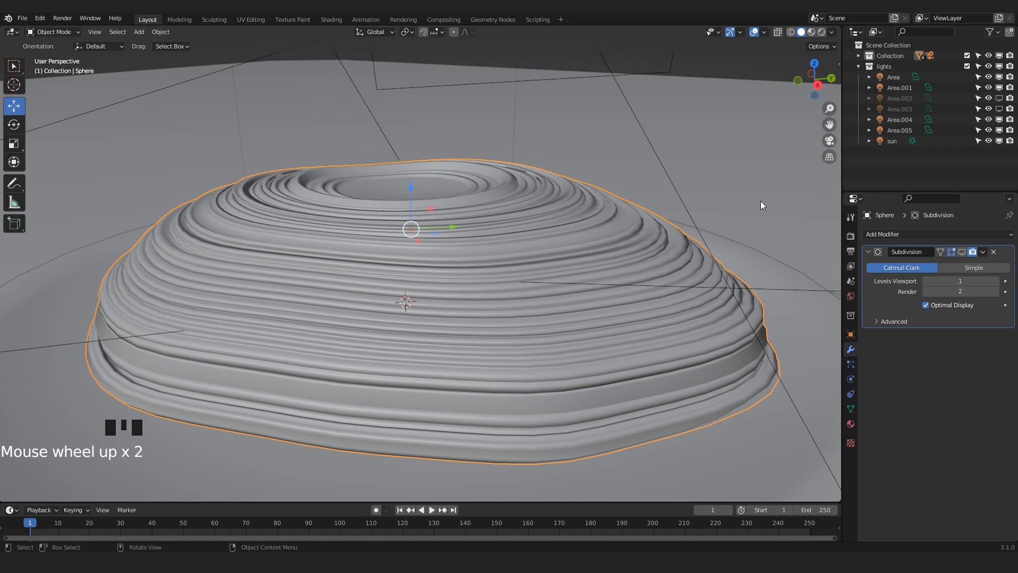
pyautogui.moveTo(581, 343); pyautogui.dragTo(515, 377, button='middle')
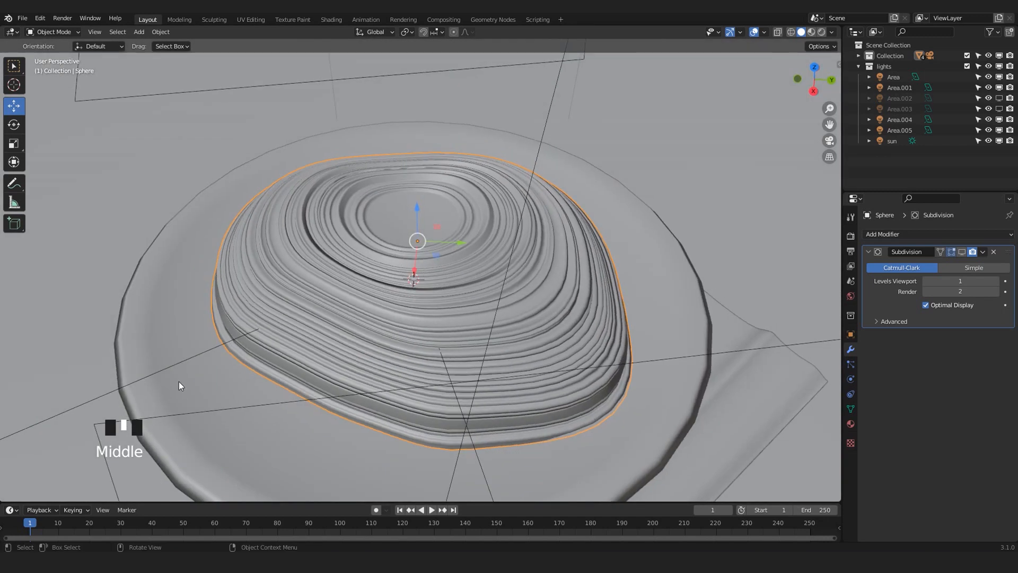
pyautogui.moveTo(438, 316); pyautogui.dragTo(456, 297, button='middle')
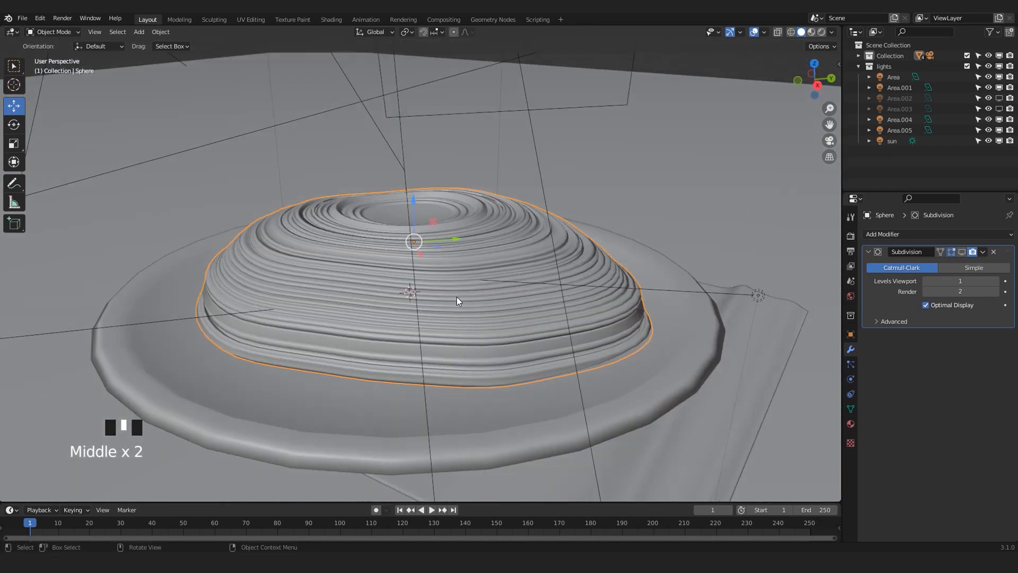
pyautogui.press('KP_0')
pyautogui.scroll(2, 300, 262)
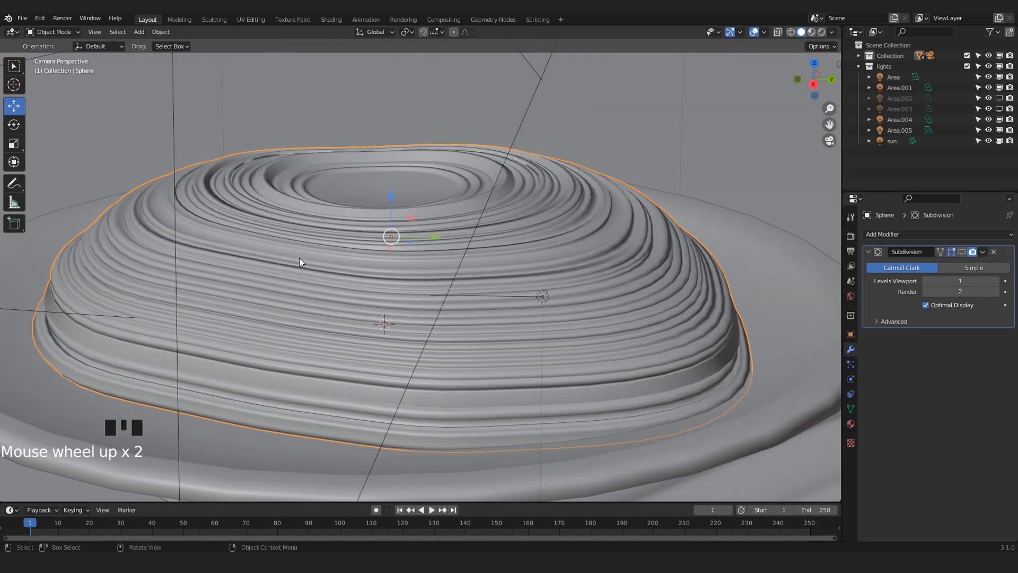
pyautogui.keyDown('shift'); pyautogui.moveTo(593, 294); pyautogui.dragTo(607, 210, button='middle'); pyautogui.keyUp('shift')
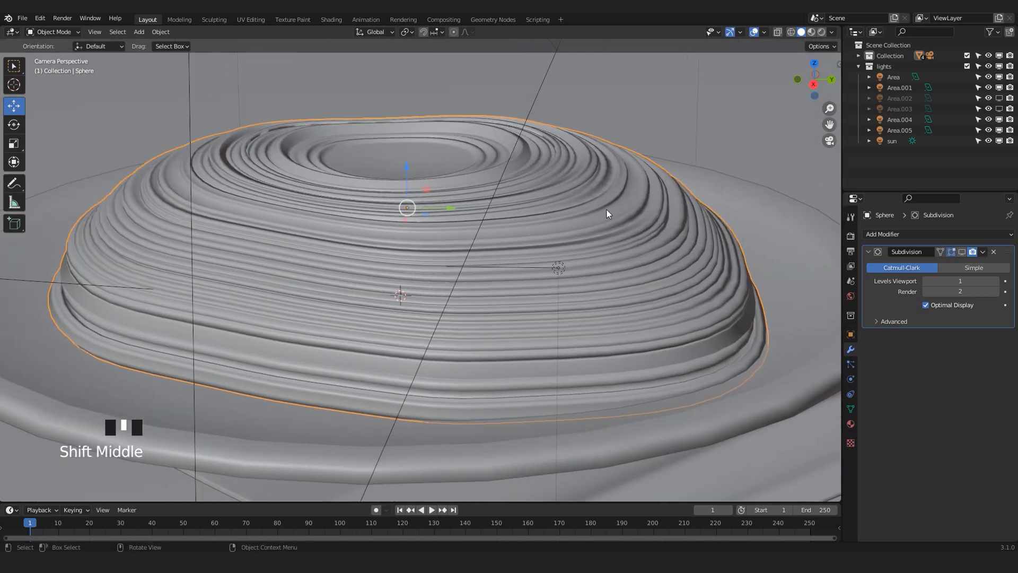
pyautogui.scroll(-3, 546, 289)
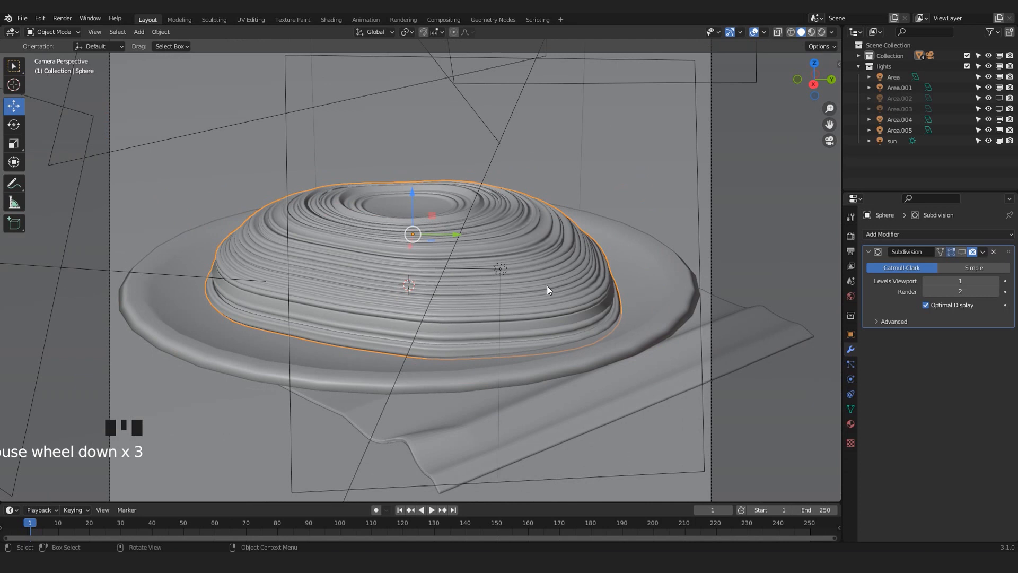
pyautogui.scroll(3, 547, 286)
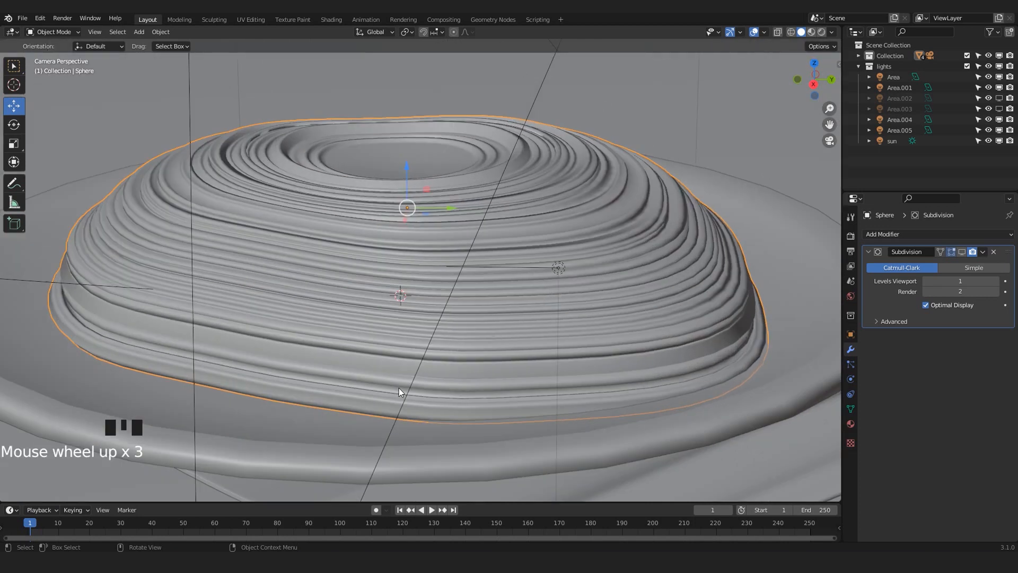
pyautogui.scroll(-1, 400, 391)
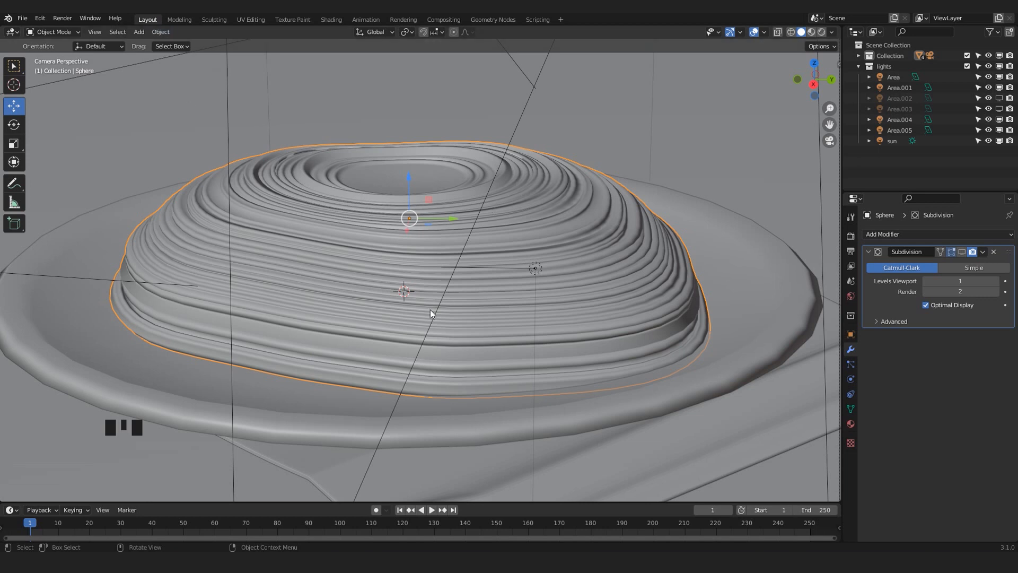
pyautogui.scroll(2, 450, 339)
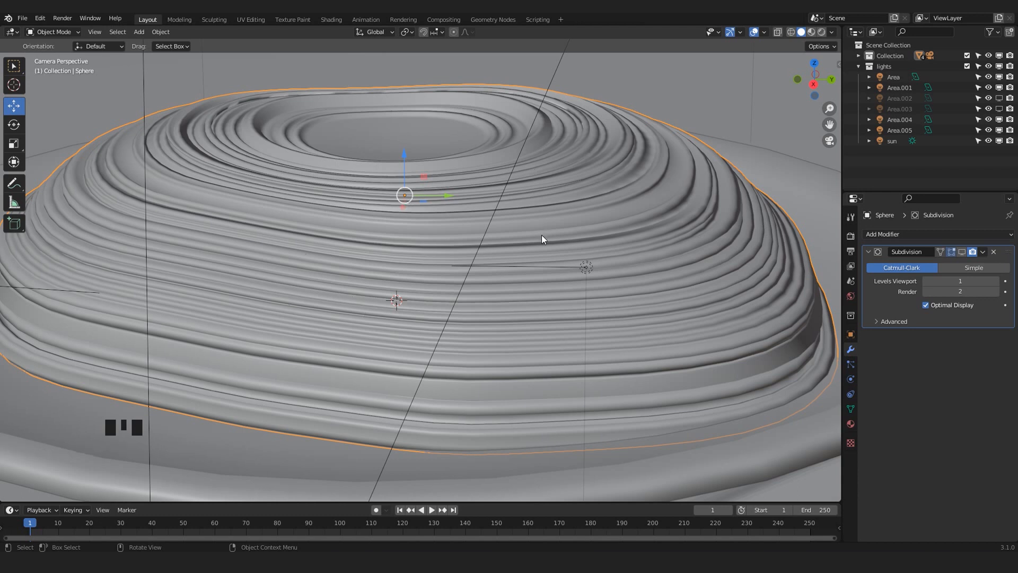
pyautogui.scroll(-2, 542, 239)
pyautogui.scroll(-2, 319, 287)
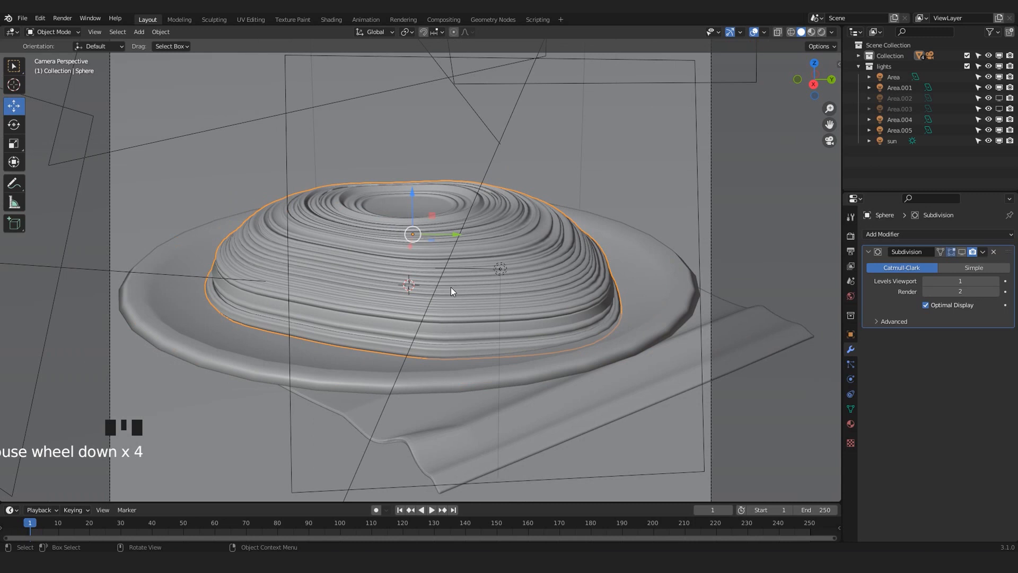
pyautogui.scroll(3, 451, 289)
pyautogui.keyDown('shift'); pyautogui.middleClick(451, 291); pyautogui.keyUp('shift')
pyautogui.scroll(-3, 456, 307)
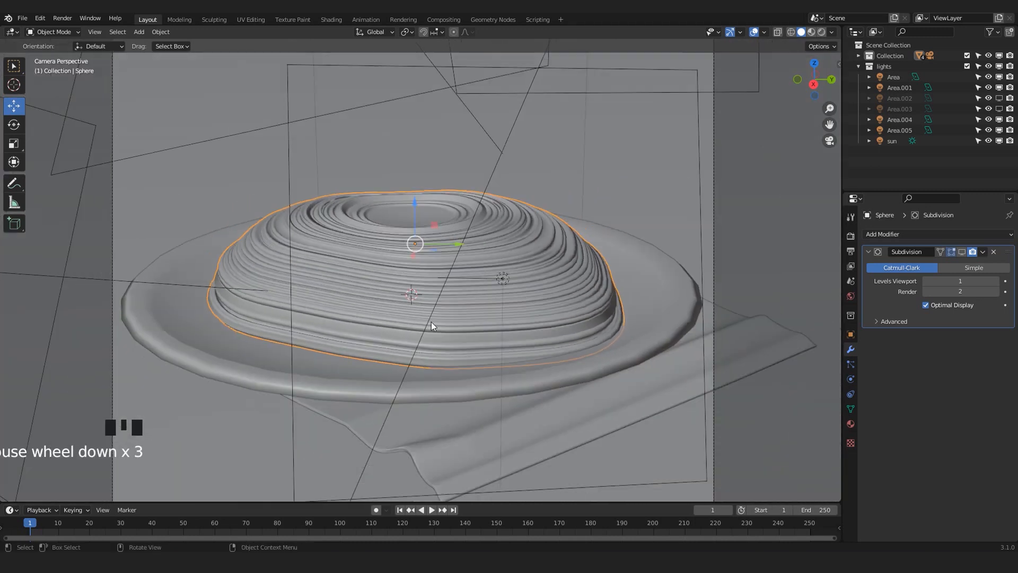
pyautogui.keyDown('shift'); pyautogui.moveTo(431, 323); pyautogui.dragTo(428, 295, button='middle'); pyautogui.keyUp('shift')
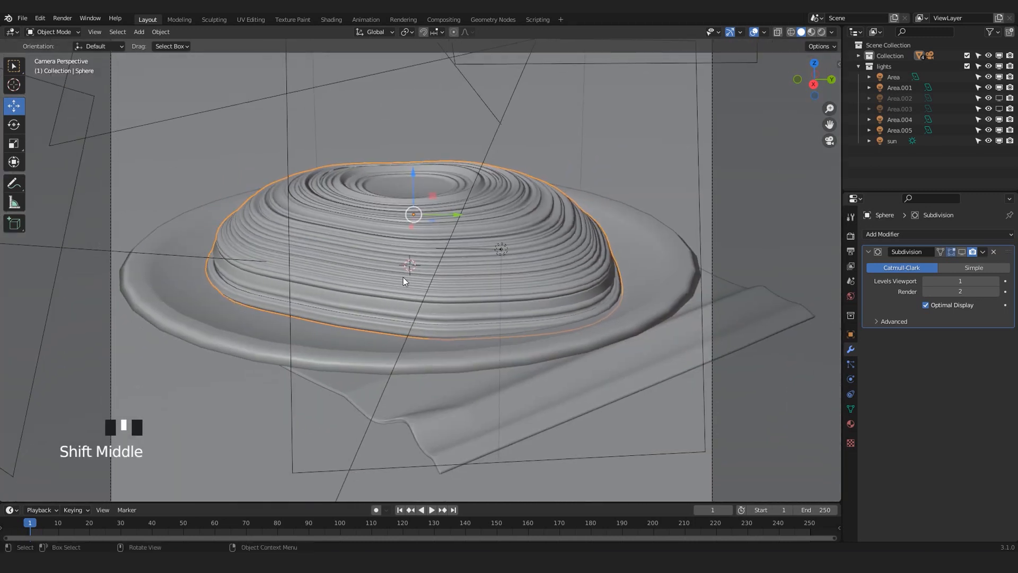
pyautogui.scroll(1, 415, 255)
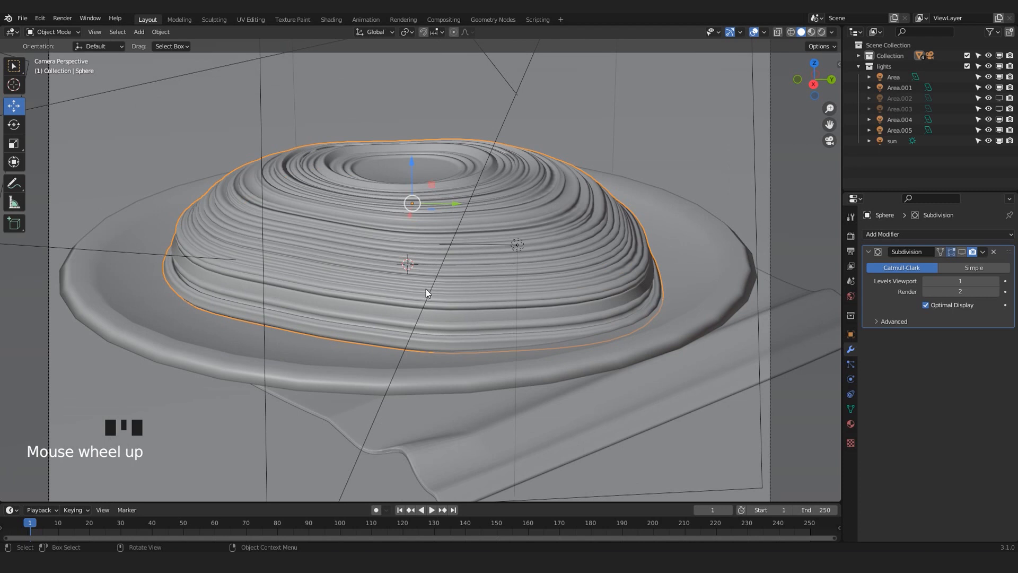
# Add a NURBS path curve and raise it along the Z axis above the dome's dimple
pyautogui.hotkey('shift', 'a')
pyautogui.moveTo(430, 292)
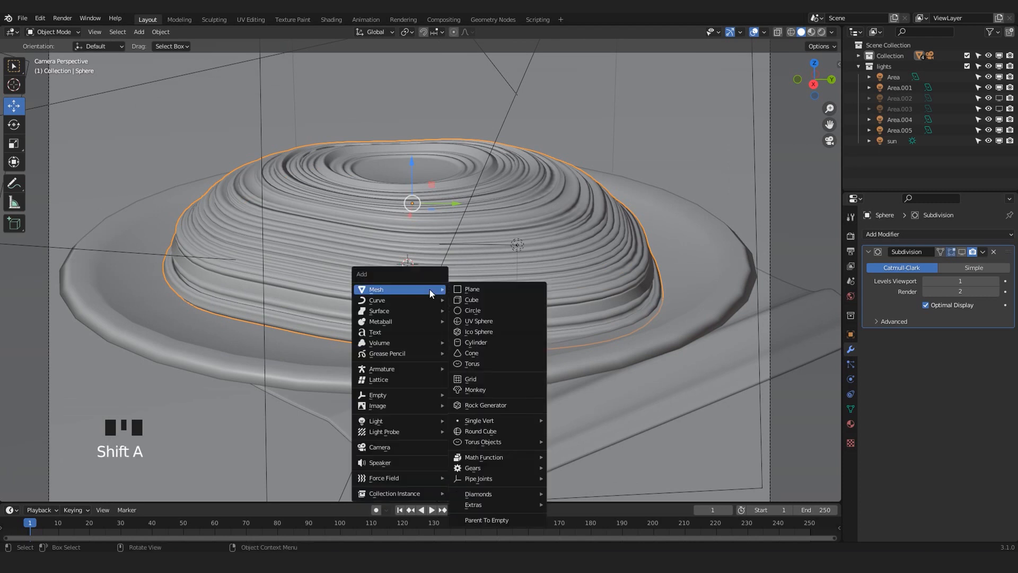
pyautogui.moveTo(389, 300)
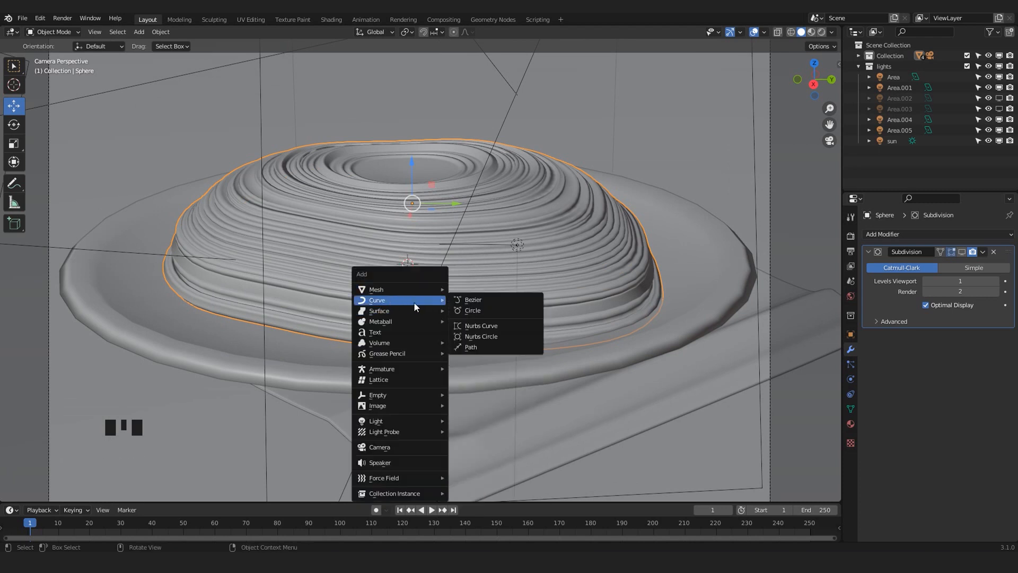
pyautogui.click(472, 348)
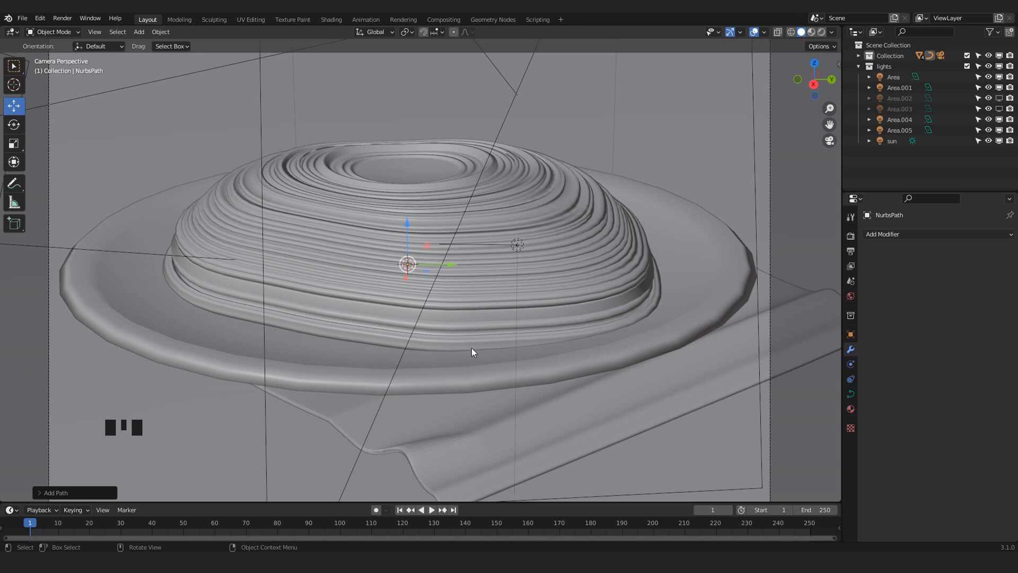
pyautogui.moveTo(408, 235); pyautogui.dragTo(410, 98)
pyautogui.keyDown('shift'); pyautogui.moveTo(501, 196); pyautogui.dragTo(513, 255, button='middle'); pyautogui.keyUp('shift')
pyautogui.keyDown('shift'); pyautogui.scroll(1, 514, 256); pyautogui.keyUp('shift')
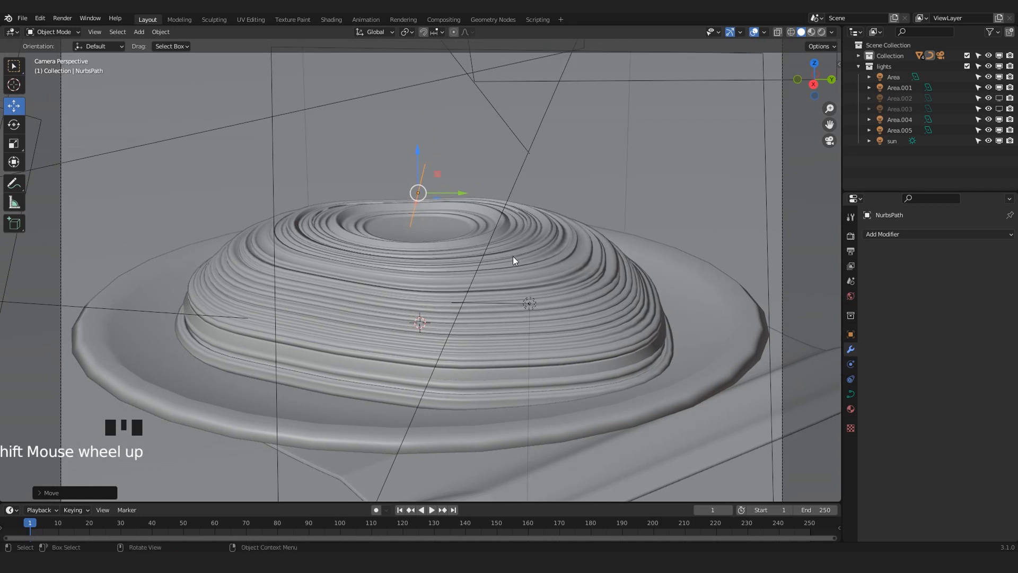
# Rename the dome object as pasta and the new path curve as spaghetto
pyautogui.scroll(2, 513, 256)
pyautogui.click(614, 274)
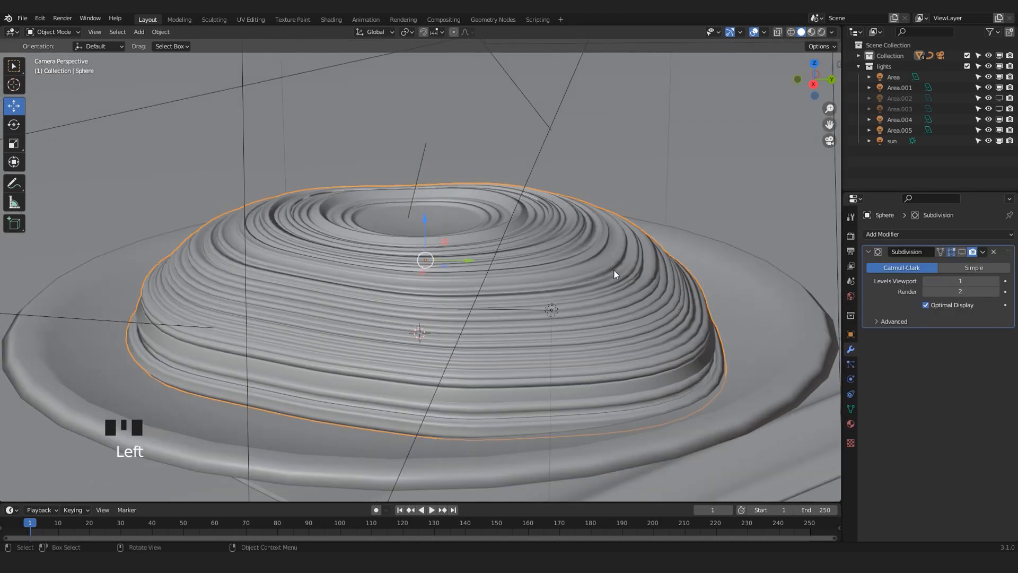
pyautogui.press('KP_Decimal')
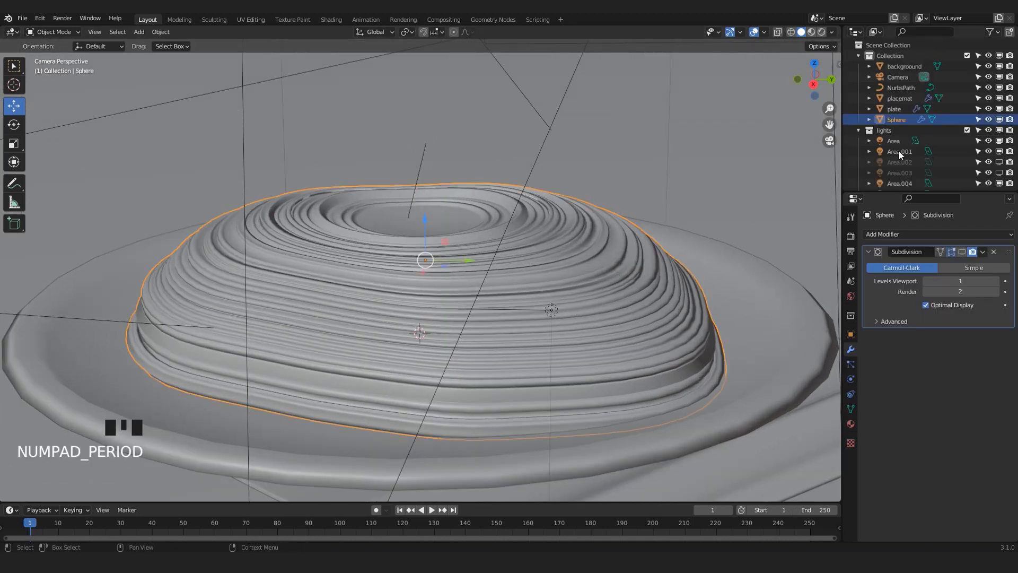
pyautogui.doubleClick(897, 120)
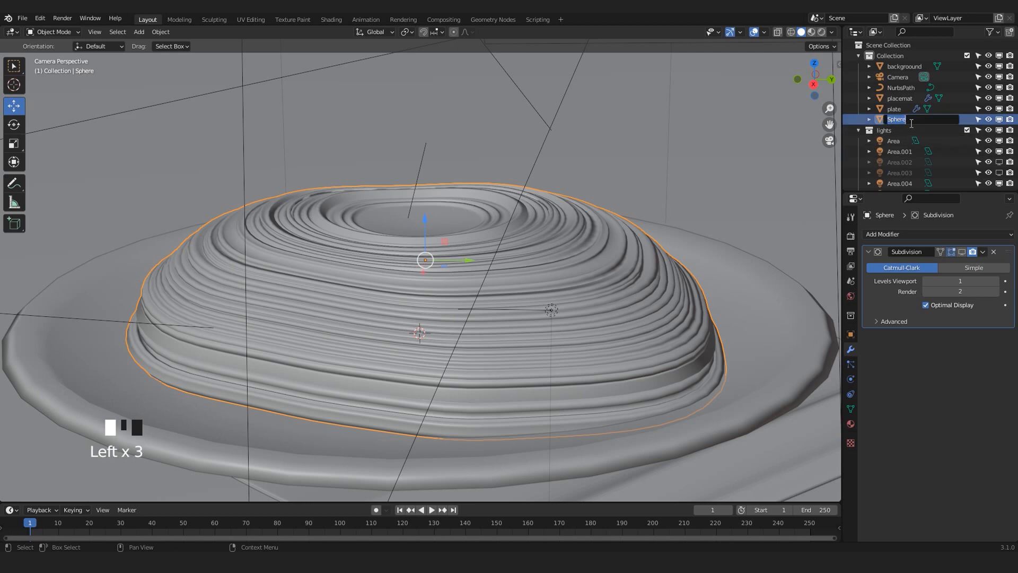
pyautogui.click(444, 282)
pyautogui.click(418, 175)
pyautogui.click(418, 175)
pyautogui.doubleClick(910, 88)
pyautogui.write('spaghetto')
pyautogui.press('Return')
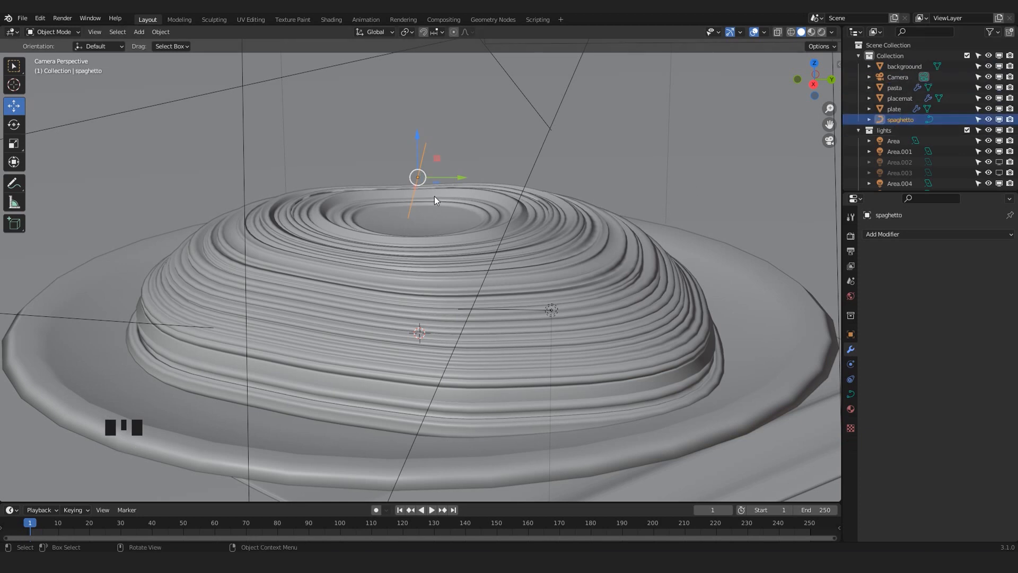
# From the top view, move the spaghetto path along the Y axis to between the dome and the plate's rim
pyautogui.press('KP_7')
pyautogui.keyDown('shift'); pyautogui.moveTo(432, 221); pyautogui.dragTo(353, 180, button='middle'); pyautogui.keyUp('shift')
pyautogui.moveTo(354, 180); pyautogui.dragTo(352, 305)
pyautogui.scroll(4, 364, 343)
# Move both end points of the spaghetto path along the Y axis towards the dome to bend it into a U shape
pyautogui.press('Tab')
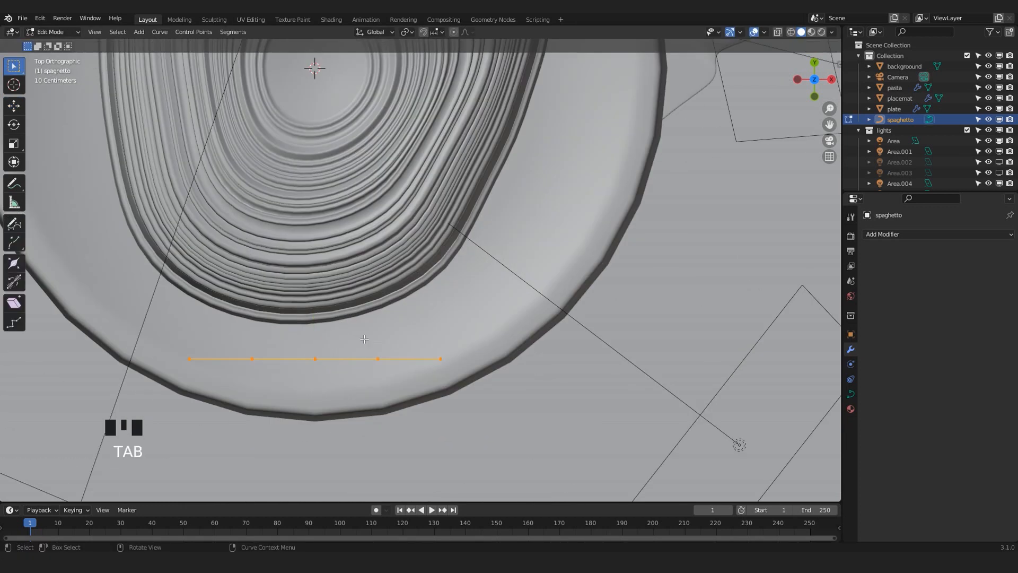
pyautogui.keyDown('shift'); pyautogui.moveTo(262, 311); pyautogui.dragTo(336, 311, button='middle'); pyautogui.keyUp('shift')
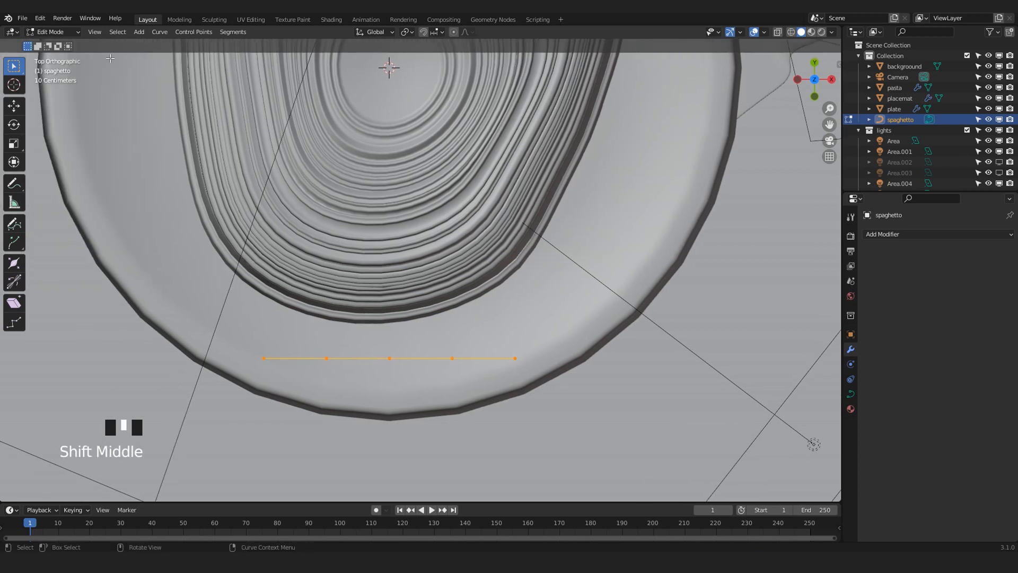
pyautogui.click(247, 350)
pyautogui.scroll(3, 247, 351)
pyautogui.scroll(-3, 247, 350)
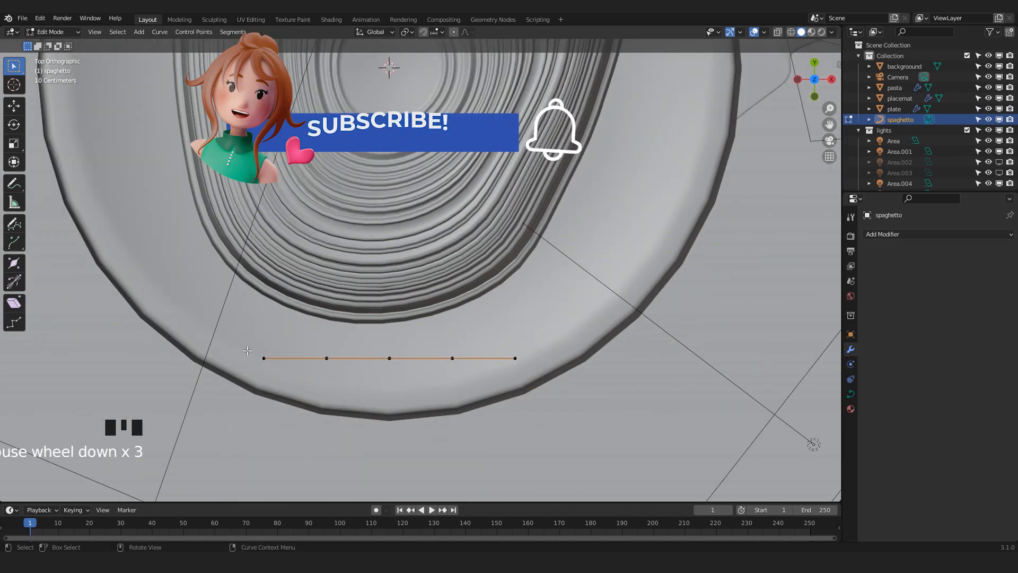
pyautogui.click(515, 358)
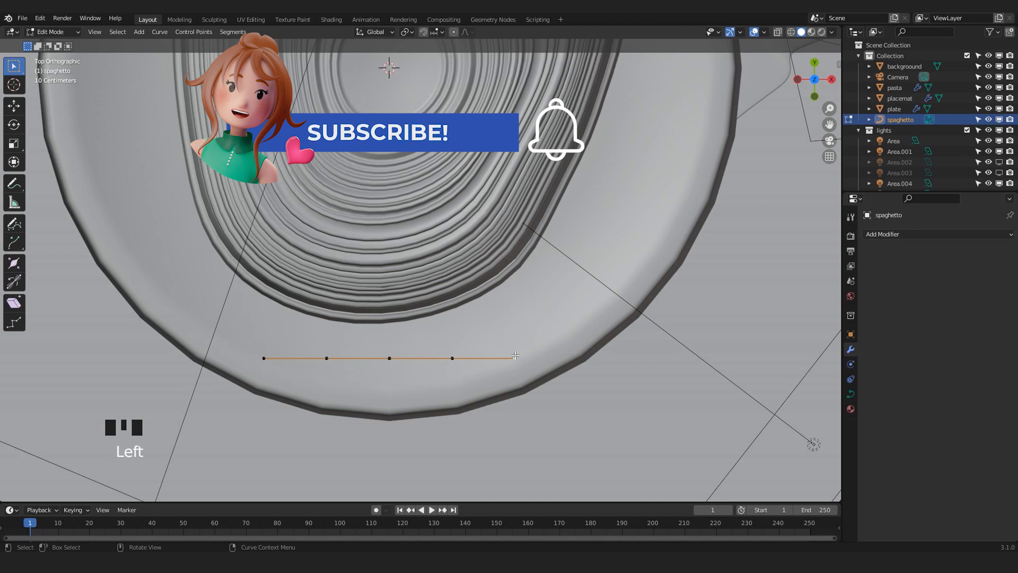
pyautogui.click(14, 105)
pyautogui.moveTo(520, 318); pyautogui.dragTo(513, 258)
pyautogui.click(264, 358)
pyautogui.moveTo(265, 322); pyautogui.dragTo(265, 276)
# Disable the background object in the viewport, leaving it enabled for renders
pyautogui.moveTo(266, 276); pyautogui.dragTo(325, 298, button='middle')
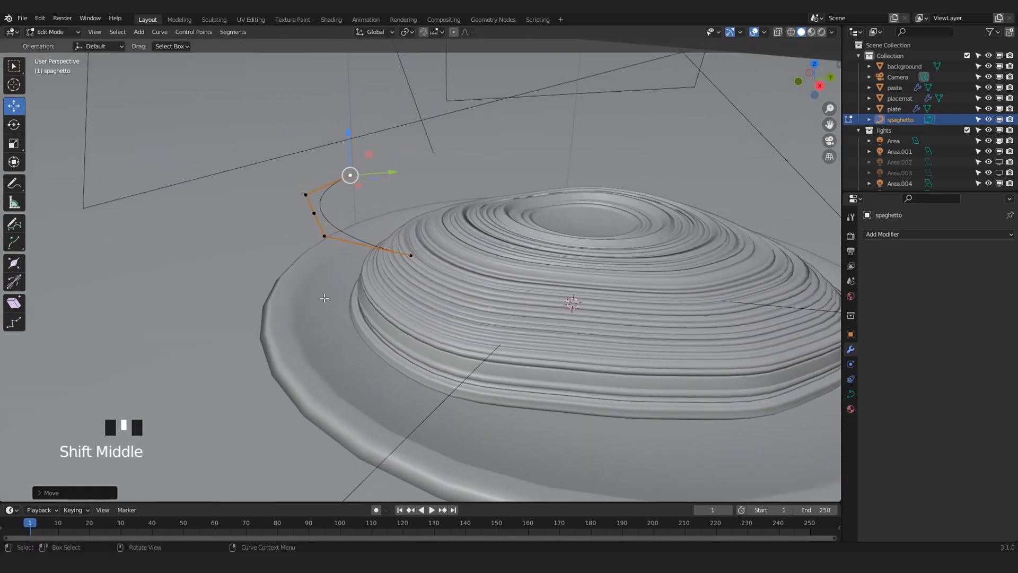
pyautogui.scroll(-3, 373, 301)
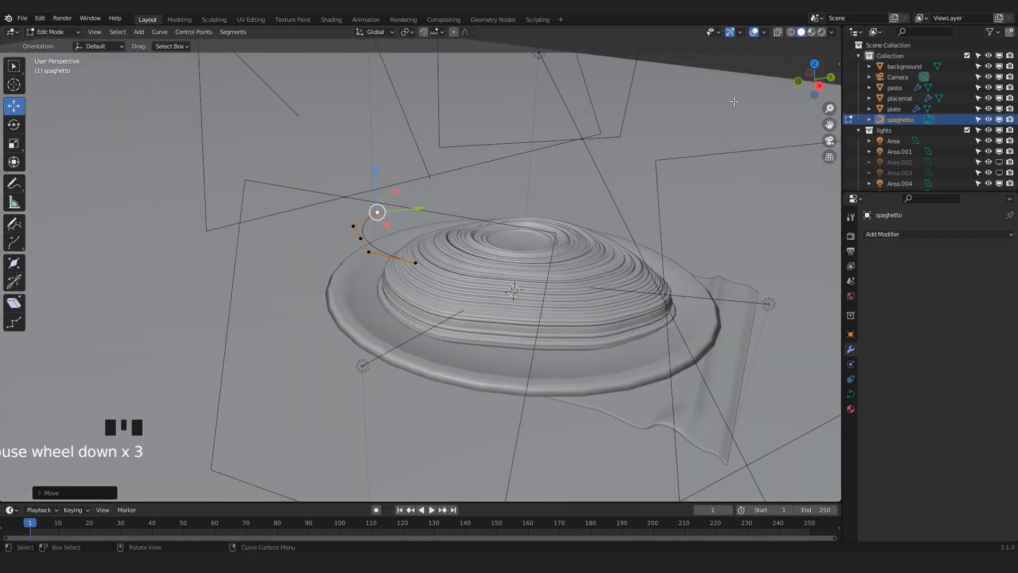
pyautogui.click(999, 66)
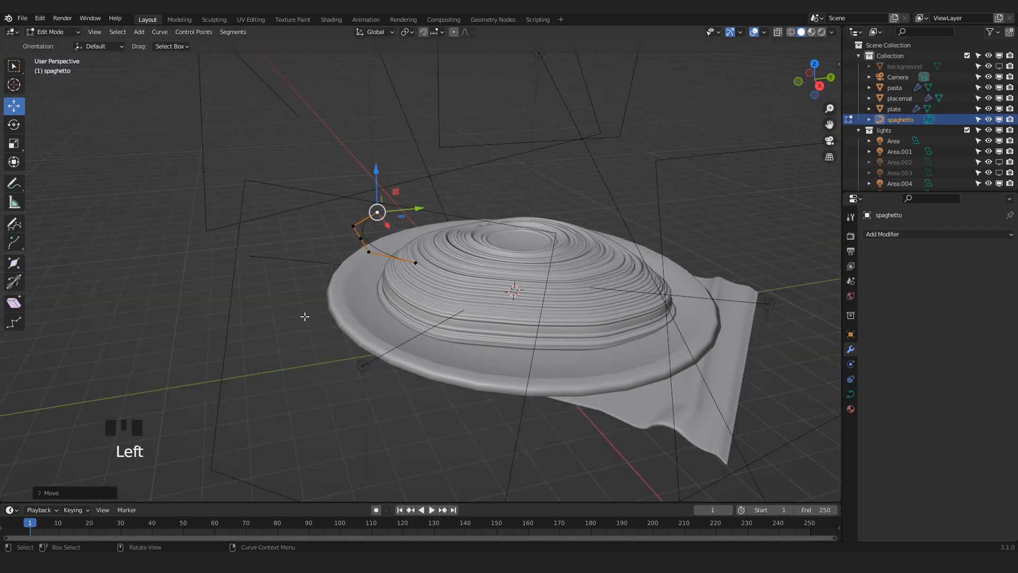
pyautogui.scroll(-2, 743, 159)
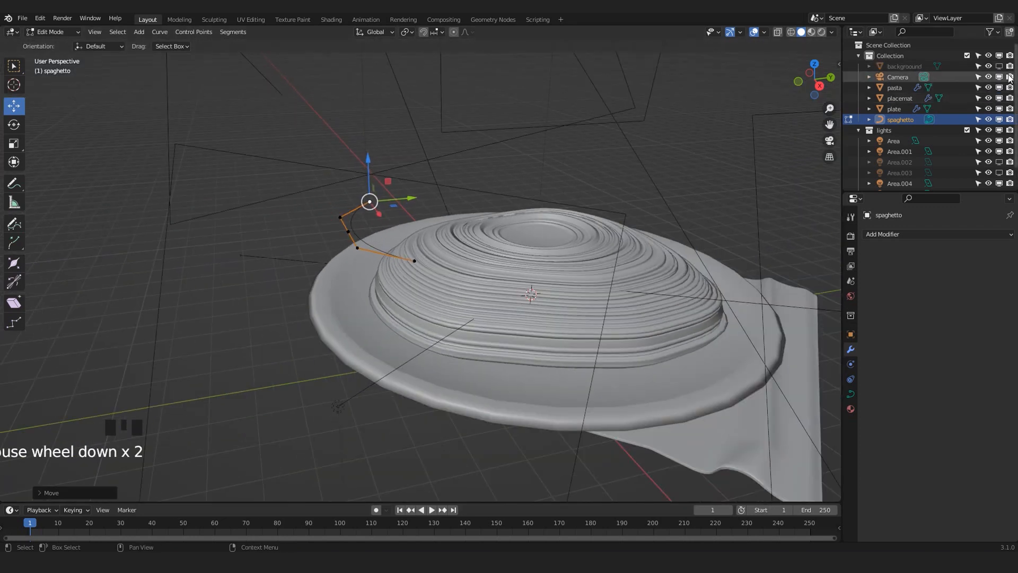
# Leave curve editing and lower the whole spaghetto path along the Z axis towards the plate
pyautogui.moveTo(307, 173); pyautogui.dragTo(313, 136, button='middle')
pyautogui.press('Tab')
pyautogui.moveTo(316, 159); pyautogui.dragTo(330, 292)
pyautogui.scroll(4, 330, 291)
pyautogui.moveTo(330, 292); pyautogui.dragTo(256, 274, button='middle')
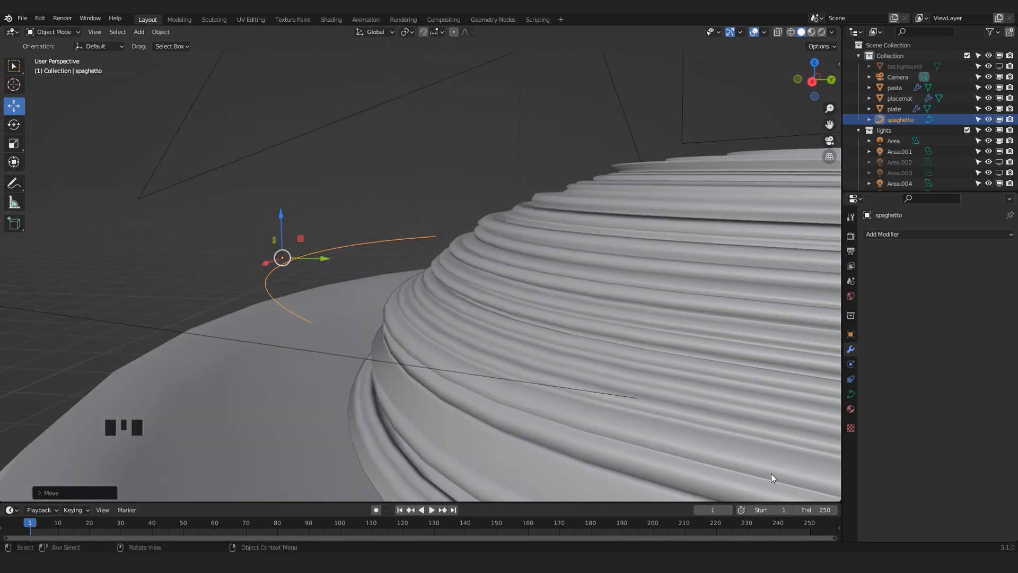
# Give the spaghetto curve a round bevel with a depth of 0.03 m
pyautogui.click(851, 395)
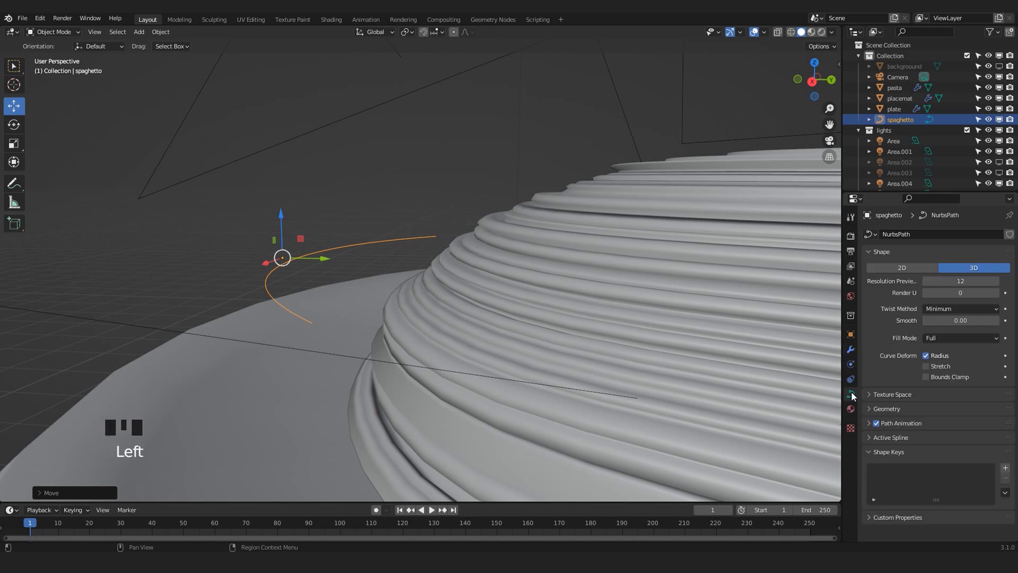
pyautogui.scroll(-3, 931, 412)
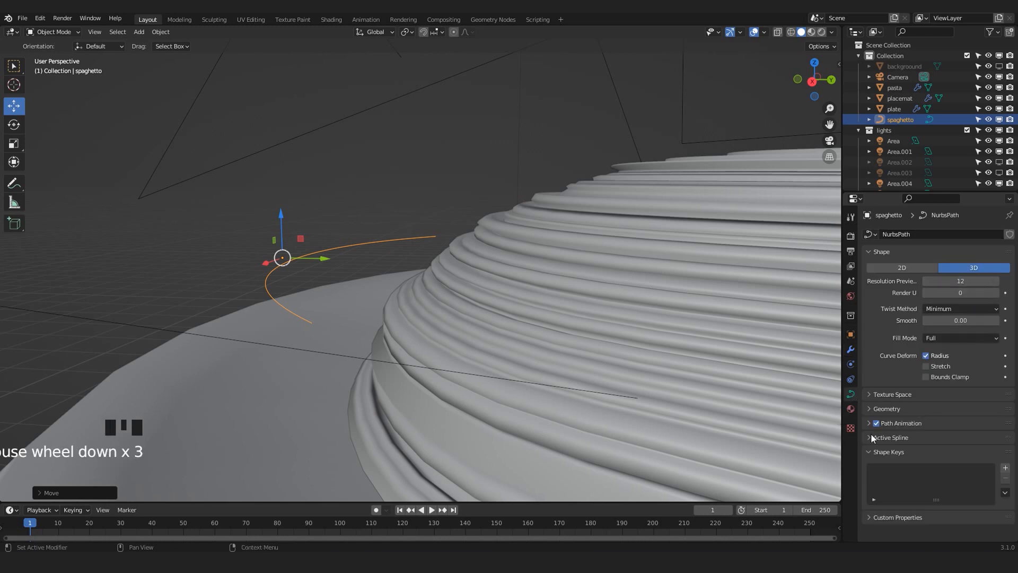
pyautogui.click(870, 409)
pyautogui.scroll(-4, 870, 413)
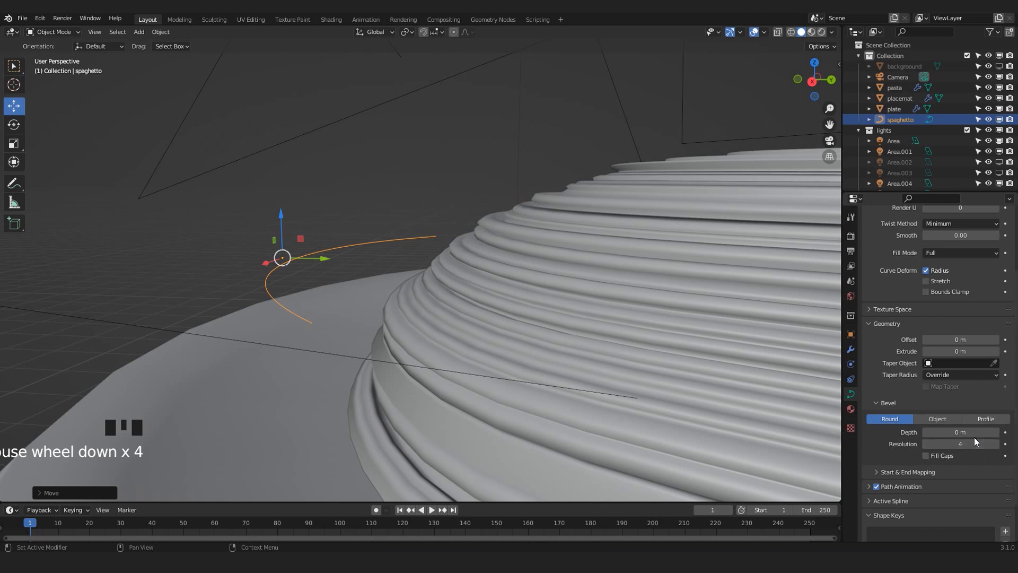
pyautogui.moveTo(969, 432)
pyautogui.mouseDown()
pyautogui.moveTo(987, 432)
pyautogui.moveTo(965, 432)
pyautogui.mouseUp()
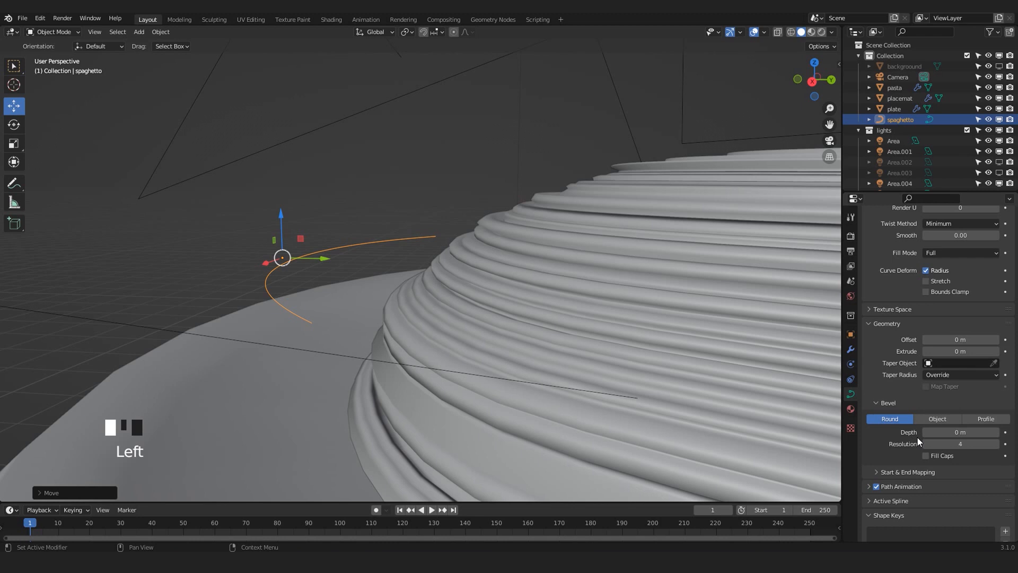
pyautogui.click(997, 432)
pyautogui.click(997, 432)
pyautogui.click(997, 432)
pyautogui.click(997, 433)
pyautogui.click(997, 433)
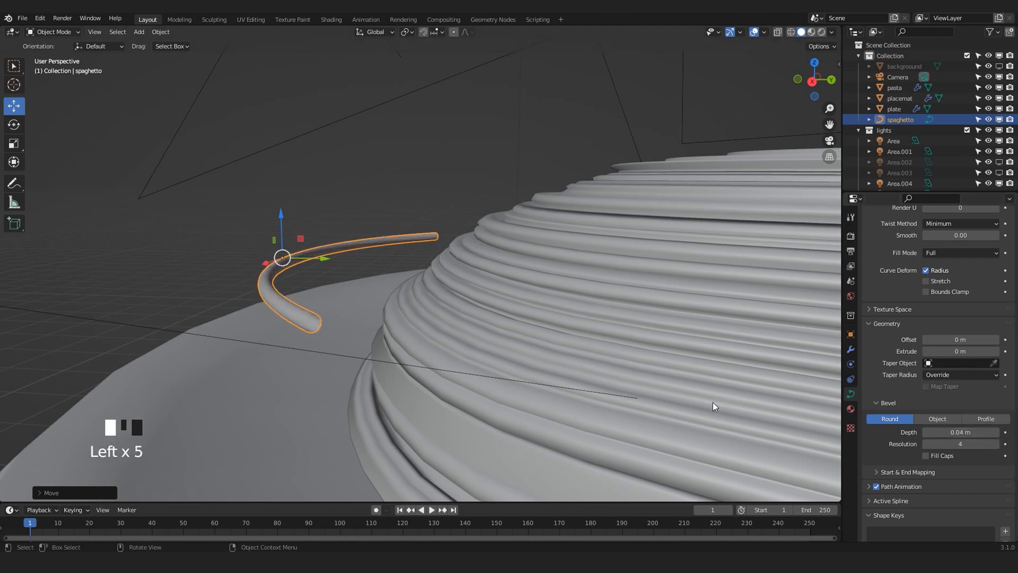
pyautogui.click(926, 433)
# Move the spaghetto strand along the Y axis until its ends reach into the side of the pasta dome
pyautogui.moveTo(286, 286); pyautogui.dragTo(312, 293, button='middle')
pyautogui.moveTo(320, 291); pyautogui.dragTo(392, 278)
pyautogui.moveTo(374, 356); pyautogui.dragTo(373, 256, button='middle')
pyautogui.scroll(-2, 397, 317)
pyautogui.moveTo(332, 339)
pyautogui.mouseDown(button='middle')
pyautogui.moveTo(385, 310)
pyautogui.moveTo(325, 322)
pyautogui.mouseUp(button='middle')
pyautogui.scroll(2, 325, 322)
pyautogui.scroll(4, 325, 322)
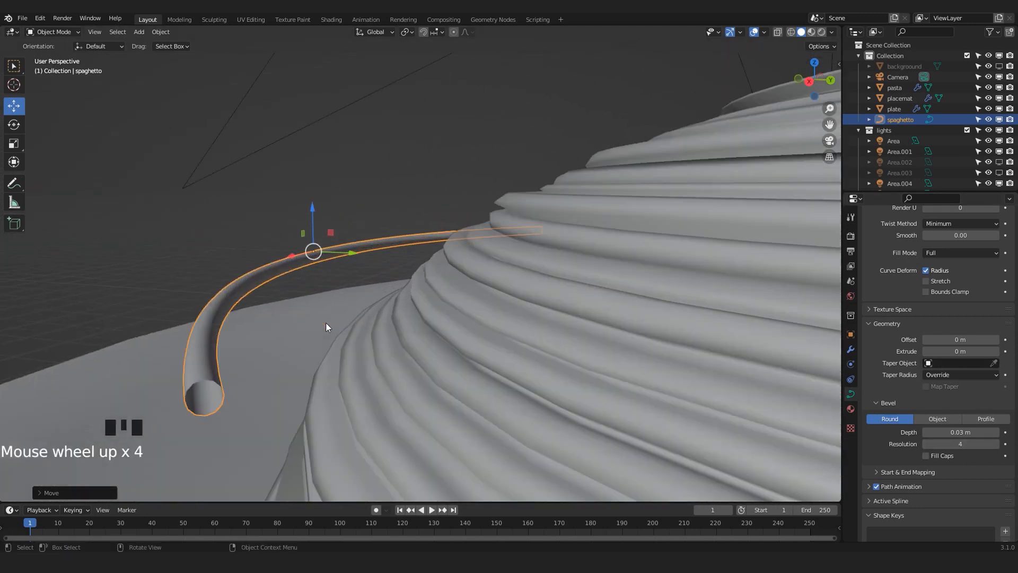
# Enable Fill Caps in the spaghetto curve's bevel settings to close the strand's open ends
pyautogui.moveTo(262, 353); pyautogui.dragTo(243, 343, button='middle')
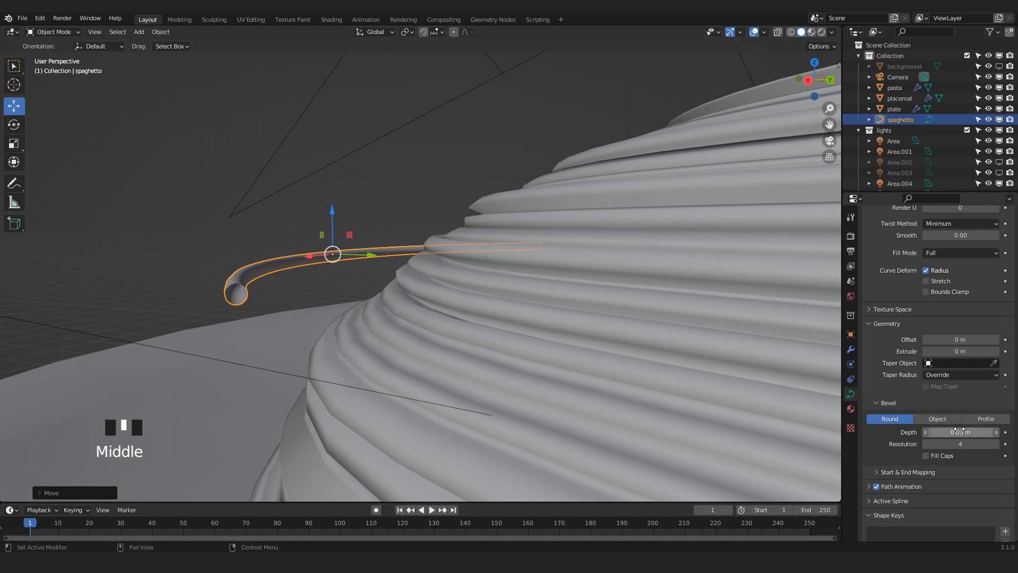
pyautogui.click(925, 456)
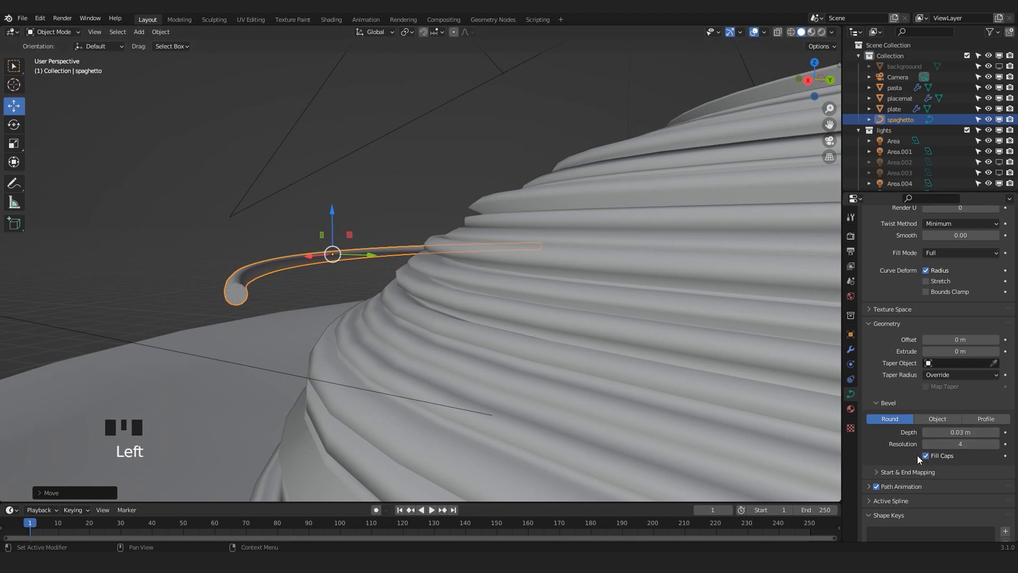
pyautogui.moveTo(232, 297); pyautogui.dragTo(243, 293, button='middle')
pyautogui.scroll(2, 294, 297)
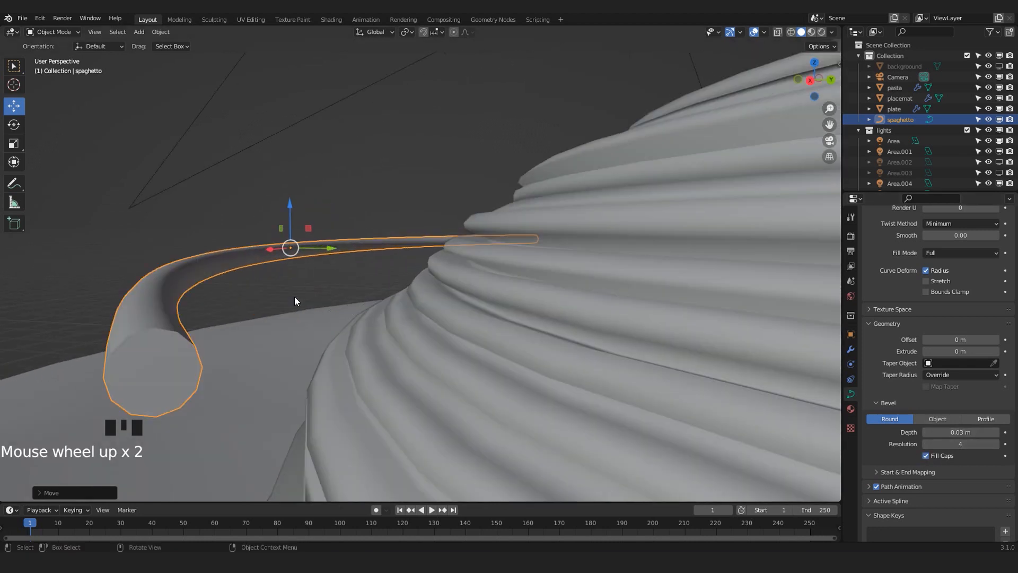
pyautogui.scroll(-1, 246, 328)
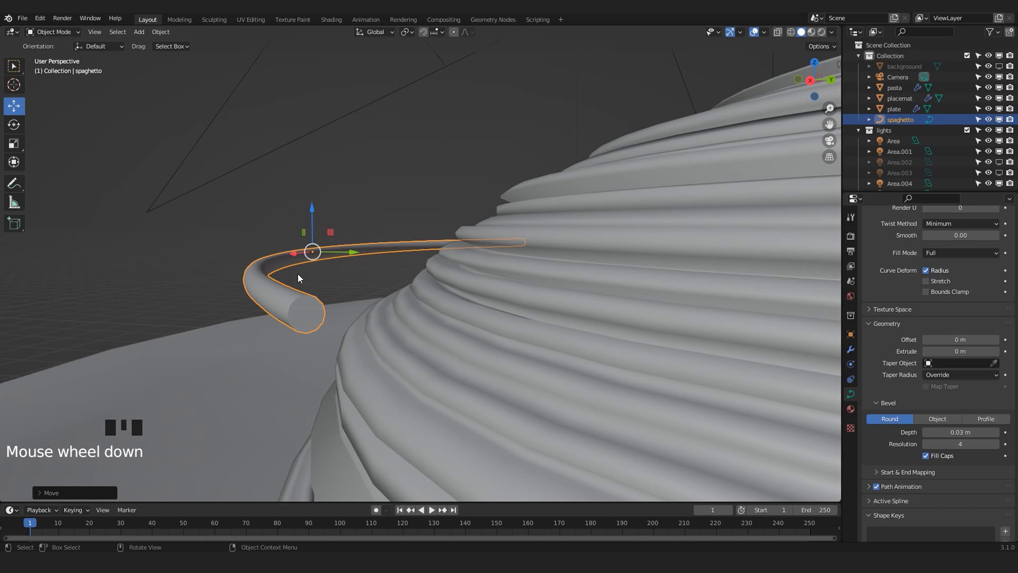
# Lower the spaghetto strand along the Z axis to the bottom layers of the pasta dome
pyautogui.moveTo(297, 276); pyautogui.dragTo(411, 325, button='middle')
pyautogui.scroll(-2, 474, 301)
pyautogui.scroll(-3, 403, 323)
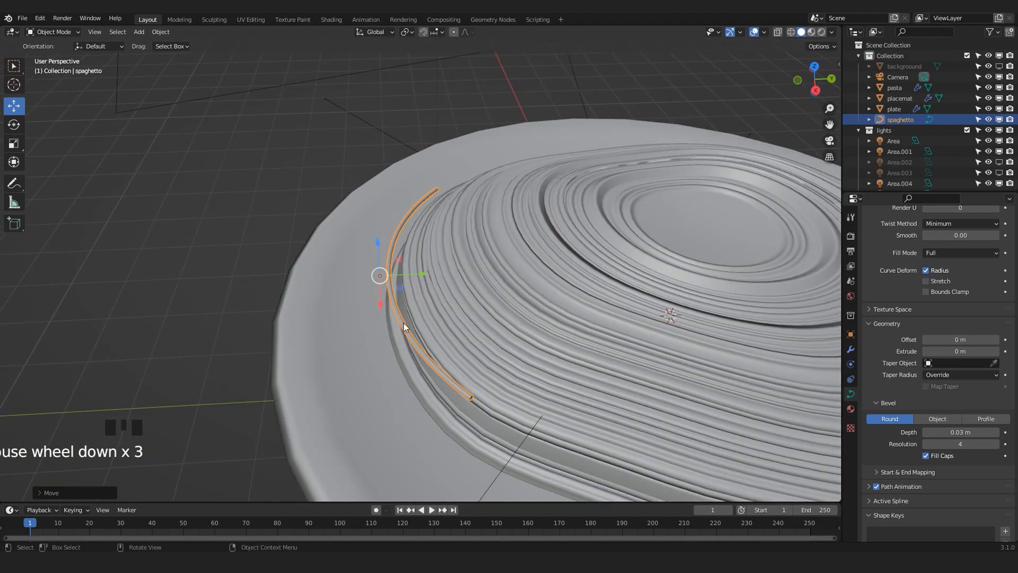
pyautogui.press('KP_7')
pyautogui.scroll(2, 403, 323)
pyautogui.scroll(-1, 433, 339)
pyautogui.moveTo(434, 339); pyautogui.dragTo(344, 260, button='middle')
pyautogui.moveTo(383, 234); pyautogui.dragTo(385, 245)
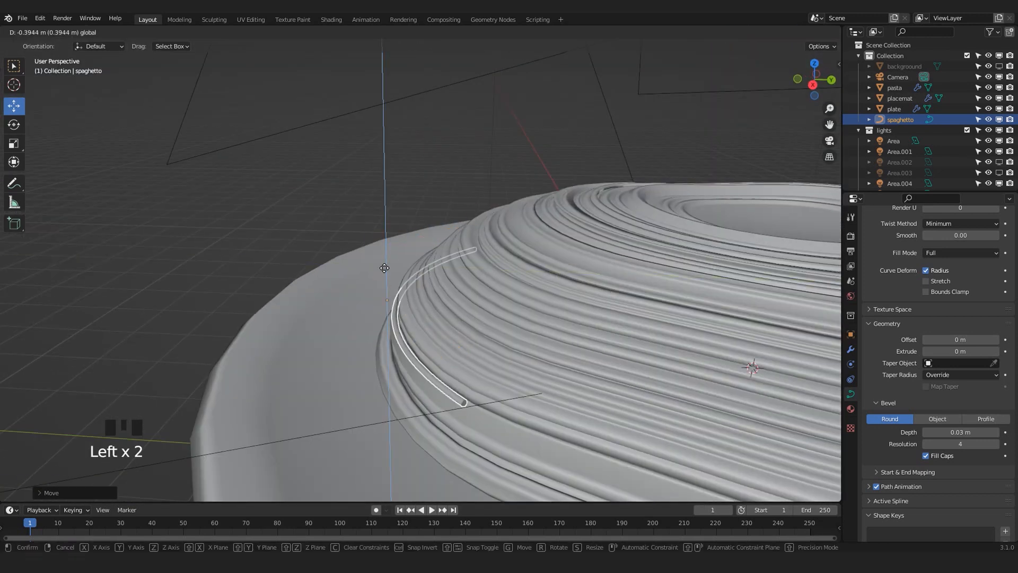
pyautogui.moveTo(384, 245); pyautogui.dragTo(466, 326, button='middle')
# Nudge the strand along the Y axis towards the dome and rotate it about 6° around the Z axis
pyautogui.press('KP_Decimal')
pyautogui.scroll(-2, 474, 339)
pyautogui.click(397, 294)
pyautogui.moveTo(397, 294)
pyautogui.mouseDown()
pyautogui.moveTo(389, 302)
pyautogui.moveTo(402, 291)
pyautogui.mouseUp()
pyautogui.press('r')
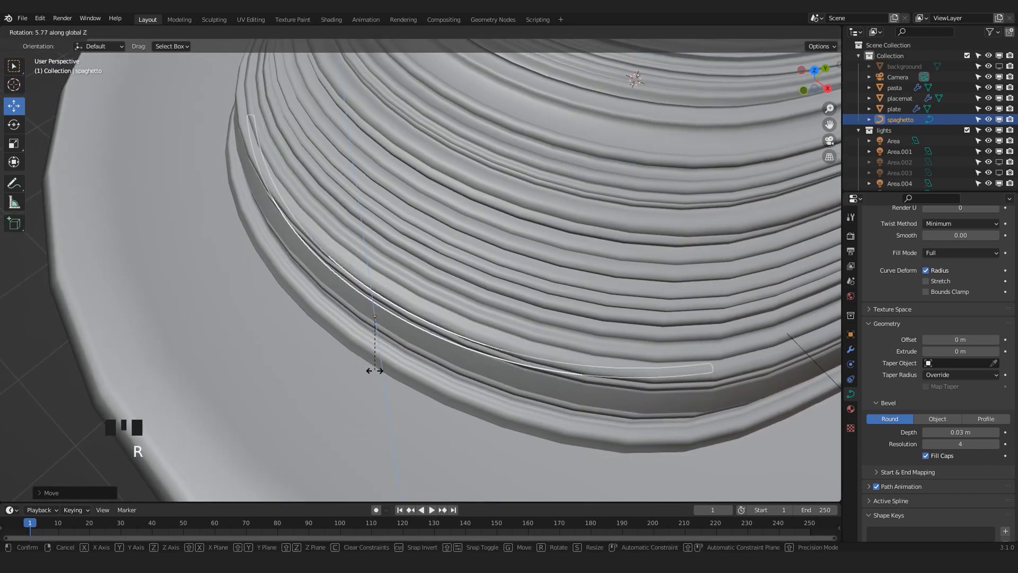
pyautogui.click(376, 374)
# Shift the rotated strand outward along the Y axis and fine-tune its height against the dome's lower edge
pyautogui.moveTo(376, 374); pyautogui.dragTo(401, 336, button='middle')
pyautogui.moveTo(398, 284); pyautogui.dragTo(375, 322)
pyautogui.moveTo(376, 322); pyautogui.dragTo(384, 287, button='middle')
pyautogui.scroll(-3, 384, 288)
pyautogui.moveTo(384, 288); pyautogui.dragTo(385, 291)
# In curve editing, move one end point of the strand along the dome's lower edge to lengthen it
pyautogui.moveTo(385, 291); pyautogui.dragTo(412, 388, button='middle')
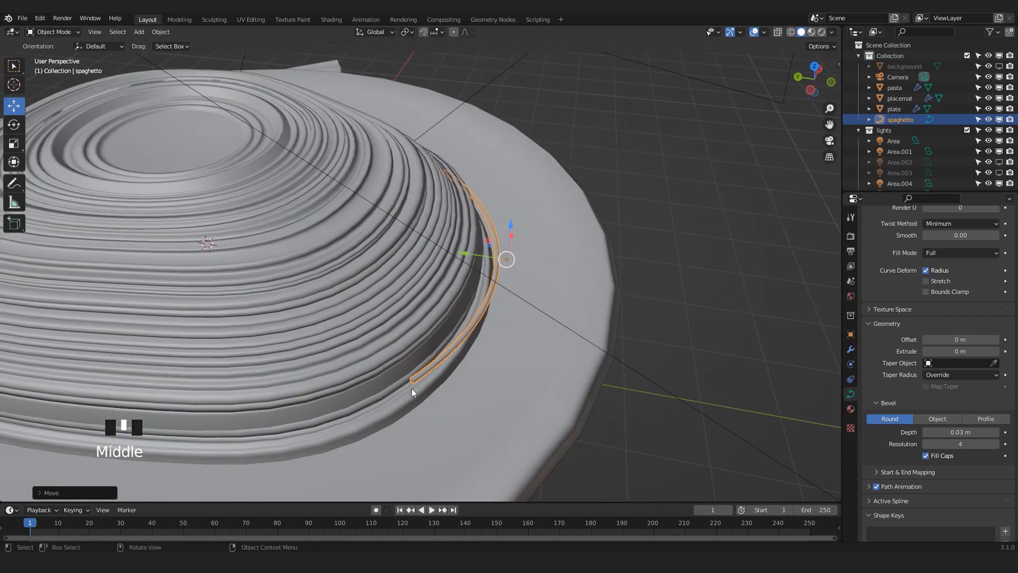
pyautogui.press('Tab')
pyautogui.moveTo(412, 383); pyautogui.dragTo(333, 355)
pyautogui.moveTo(333, 355); pyautogui.dragTo(577, 289, button='middle')
pyautogui.scroll(1, 577, 289)
# Select the three middle control points of the strand and move them along the Y axis towards the dome
pyautogui.click(523, 258)
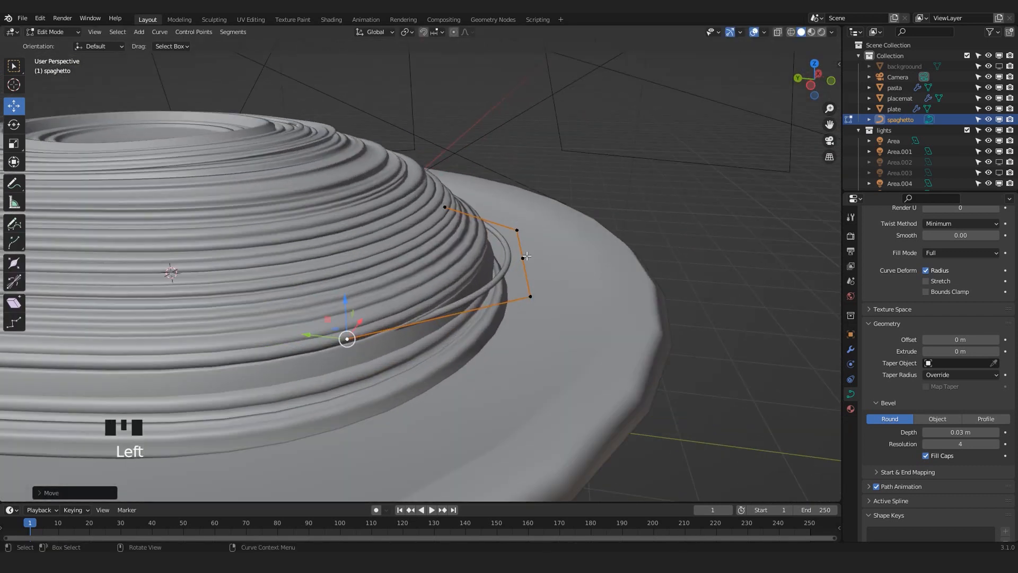
pyautogui.click(517, 230)
pyautogui.keyDown('shift'); pyautogui.click(523, 258); pyautogui.keyUp('shift')
pyautogui.moveTo(525, 289); pyautogui.dragTo(527, 212, button='middle')
pyautogui.click(523, 206)
pyautogui.click(523, 205)
pyautogui.keyDown('shift'); pyautogui.click(524, 258); pyautogui.keyUp('shift')
pyautogui.keyDown('shift'); pyautogui.click(521, 317); pyautogui.keyUp('shift')
pyautogui.keyDown('shift'); pyautogui.click(526, 325); pyautogui.keyUp('shift')
pyautogui.moveTo(481, 249); pyautogui.dragTo(472, 245)
pyautogui.moveTo(472, 245); pyautogui.dragTo(265, 234, button='middle')
pyautogui.scroll(3, 267, 233)
pyautogui.moveTo(300, 272); pyautogui.dragTo(315, 249, button='middle')
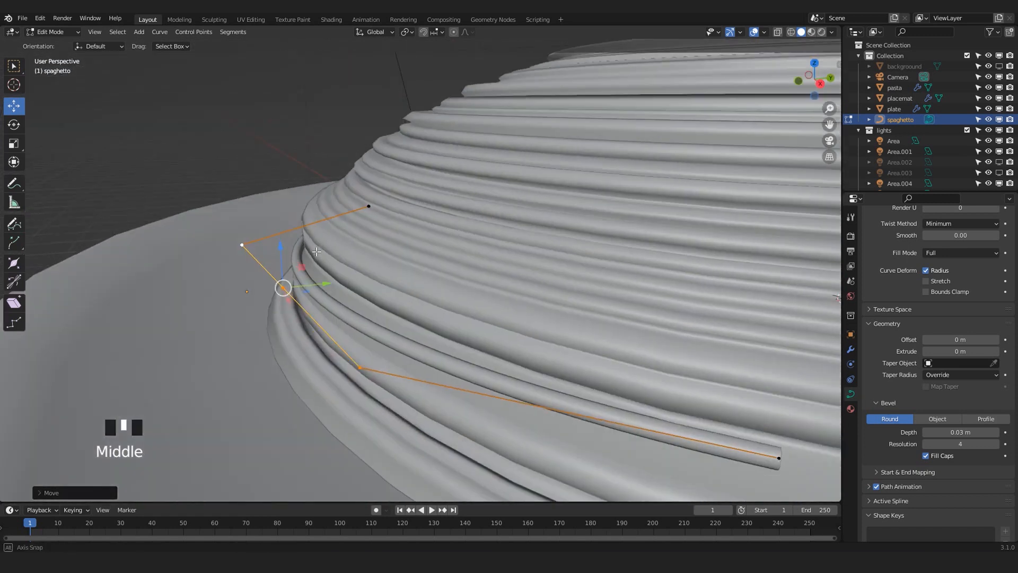
# Adjust the selected lower control points and raise the strand's nearby end point against the pasta mound
pyautogui.moveTo(282, 288)
pyautogui.mouseDown()
pyautogui.moveTo(283, 314)
pyautogui.moveTo(283, 293)
pyautogui.mouseUp()
pyautogui.moveTo(282, 293); pyautogui.dragTo(348, 323, button='middle')
pyautogui.click(634, 323)
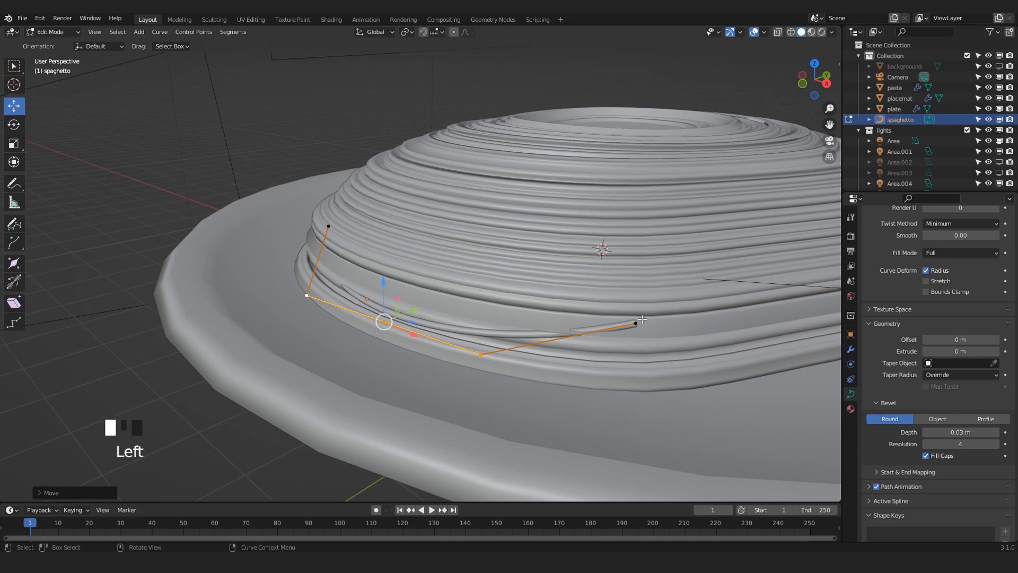
pyautogui.moveTo(641, 287)
pyautogui.mouseDown()
pyautogui.moveTo(639, 317)
pyautogui.moveTo(640, 268)
pyautogui.mouseUp()
pyautogui.moveTo(639, 267); pyautogui.dragTo(427, 330, button='middle')
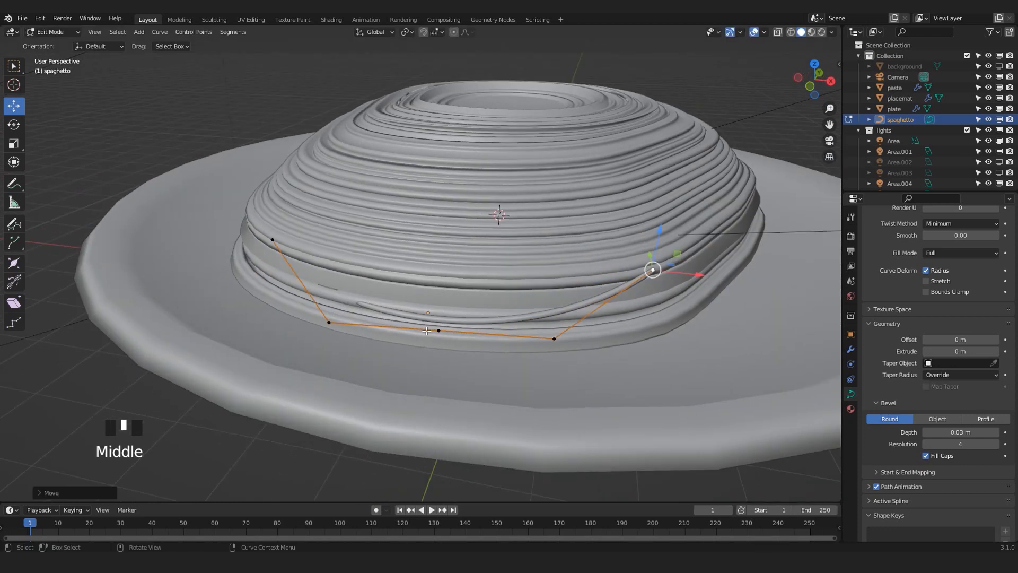
# Raise the lower control point next to the strand's opposite end to fit it along the side of the mound
pyautogui.click(330, 322)
pyautogui.moveTo(330, 290); pyautogui.dragTo(322, 248)
pyautogui.moveTo(322, 247); pyautogui.dragTo(405, 224, button='middle')
pyautogui.scroll(3, 526, 311)
pyautogui.keyDown('shift'); pyautogui.moveTo(525, 312); pyautogui.dragTo(427, 321, button='middle'); pyautogui.keyUp('shift')
pyautogui.moveTo(376, 343); pyautogui.dragTo(397, 354, button='middle')
pyautogui.scroll(-2, 400, 356)
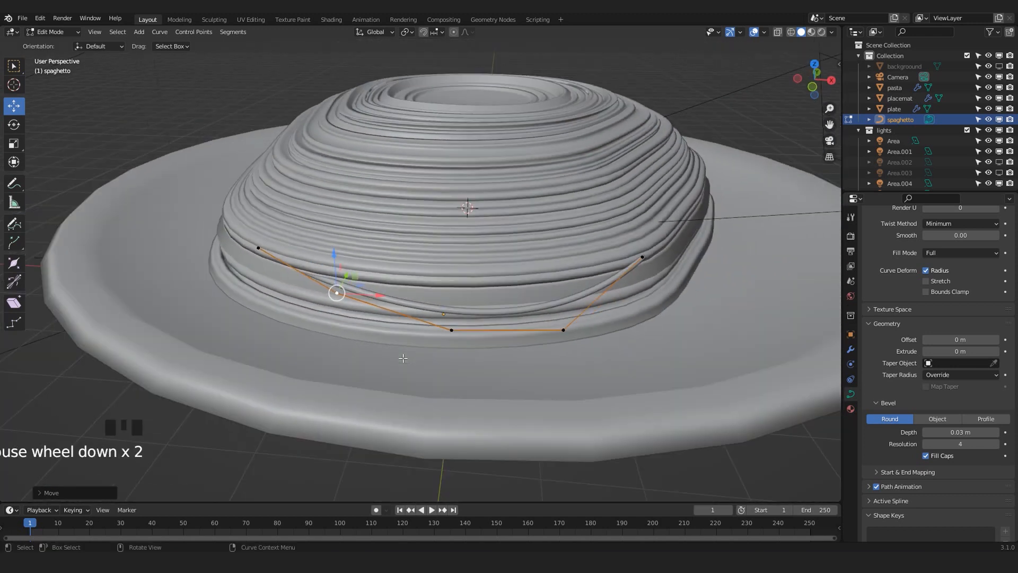
pyautogui.scroll(1, 406, 361)
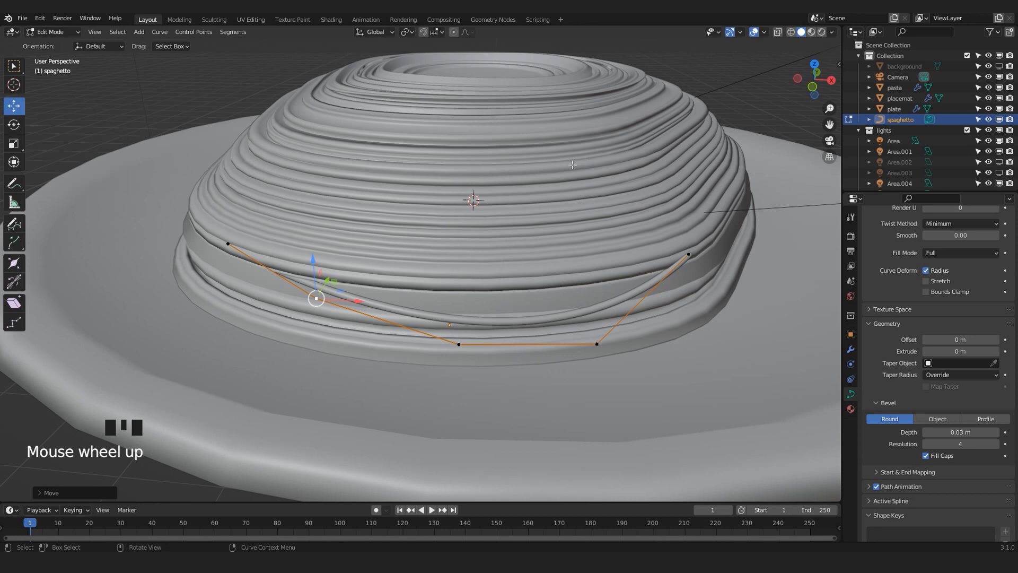
# Try subdividing all segments of the spaghetto curve
pyautogui.press('a')
pyautogui.moveTo(562, 281); pyautogui.dragTo(532, 287, button='middle')
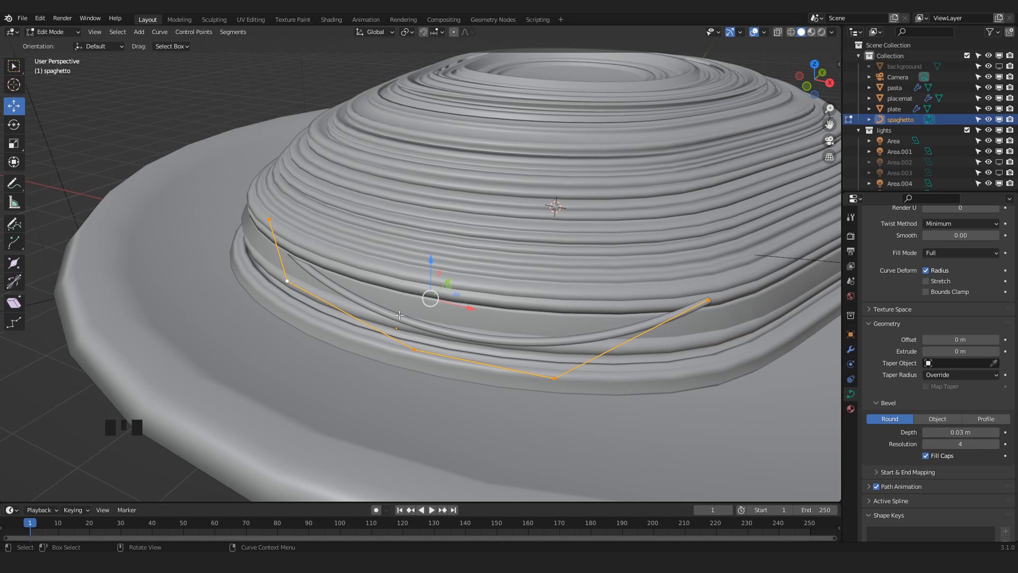
pyautogui.press('F3')
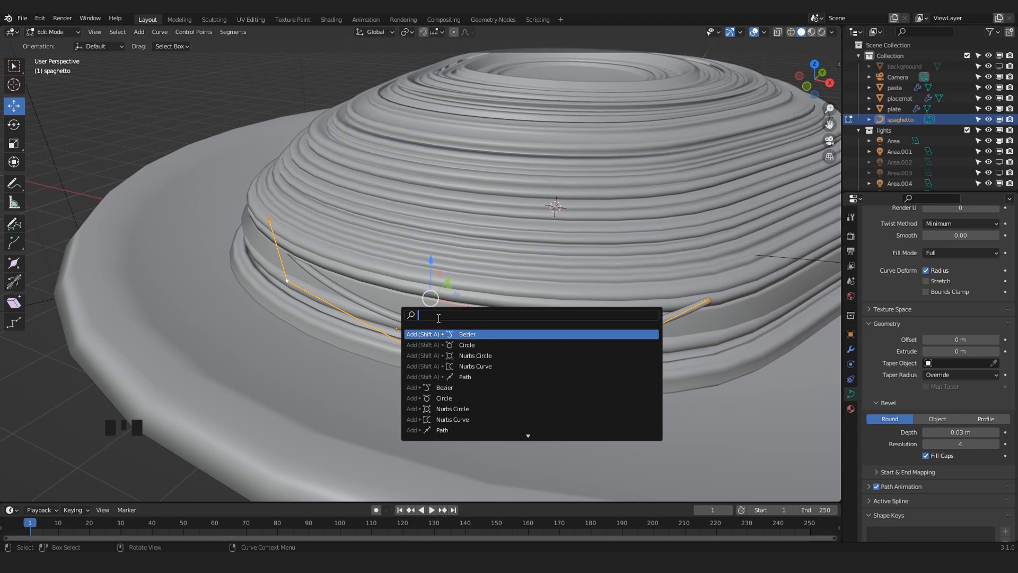
pyautogui.write('subd')
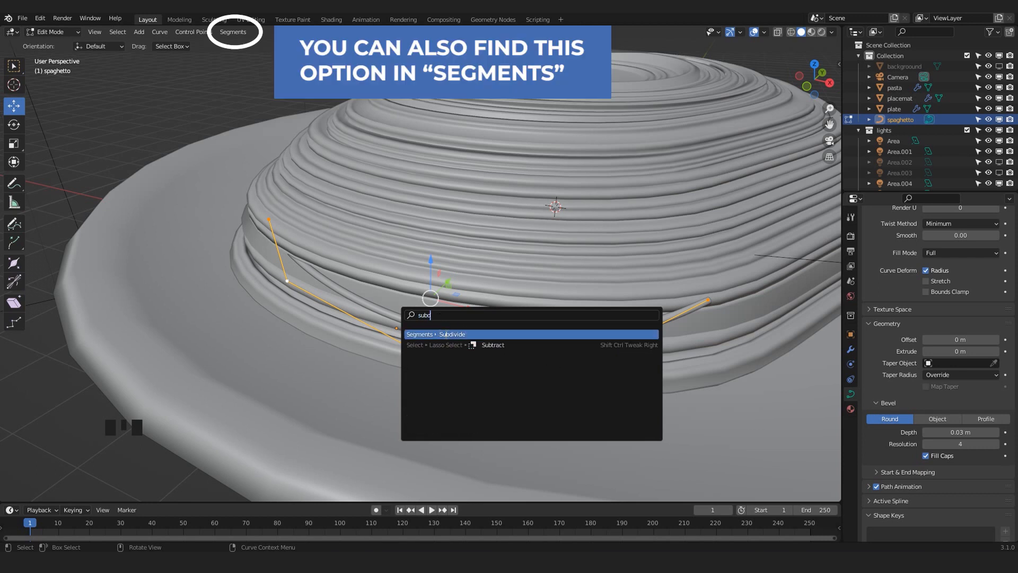
pyautogui.click(443, 334)
pyautogui.moveTo(376, 354); pyautogui.dragTo(176, 274, button='middle')
pyautogui.moveTo(275, 246); pyautogui.dragTo(230, 257, button='middle')
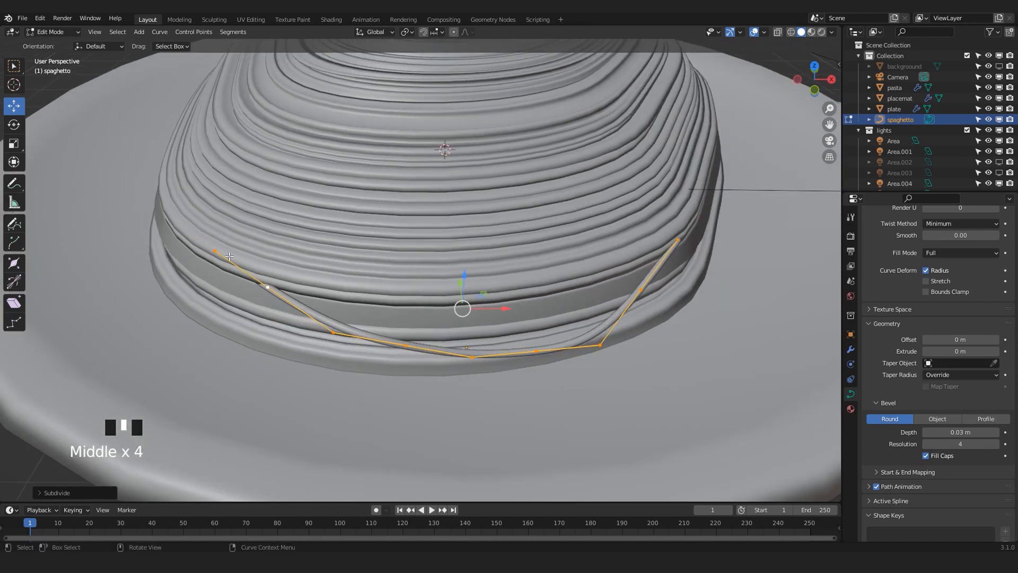
pyautogui.moveTo(356, 354); pyautogui.dragTo(212, 195, button='middle')
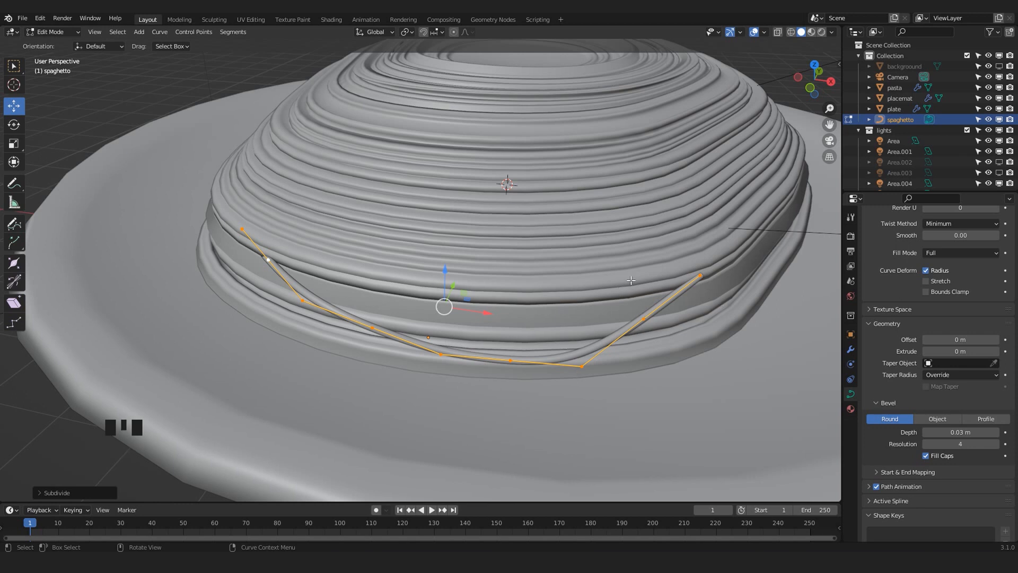
pyautogui.moveTo(485, 337); pyautogui.dragTo(335, 332, button='middle')
pyautogui.hotkey('ctrl', 'z')
pyautogui.hotkey('ctrl', 'z')
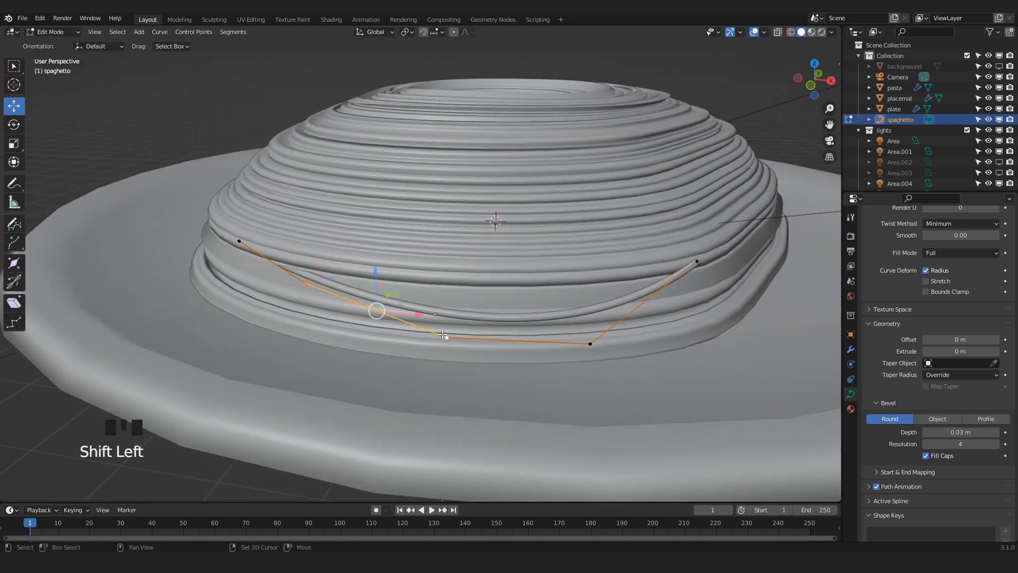
# Subdivide only the segment between the two selected neighbouring control points of the spaghetto curve
pyautogui.scroll(2, 383, 315)
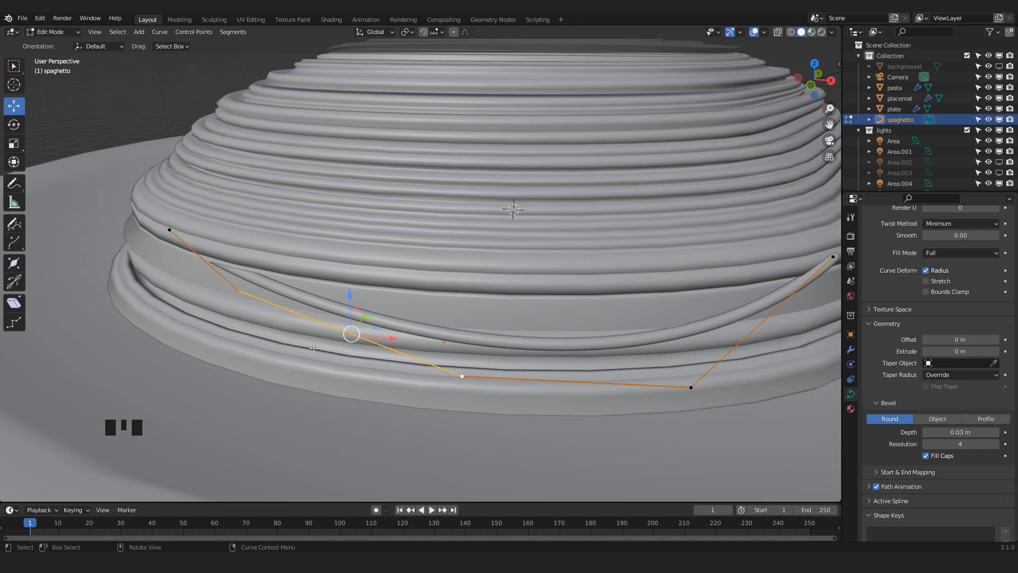
pyautogui.moveTo(301, 357); pyautogui.dragTo(287, 367, button='middle')
pyautogui.press('F3')
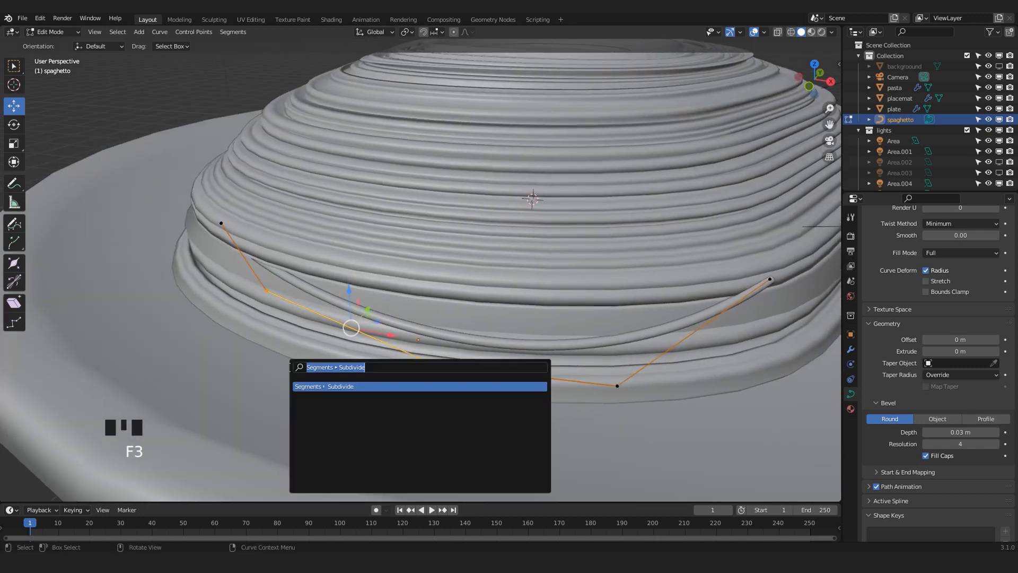
pyautogui.click(334, 386)
# Reposition the new middle control point and a neighbouring point to fit the strand around the mound's lower edge
pyautogui.moveTo(351, 325); pyautogui.dragTo(382, 301, button='middle')
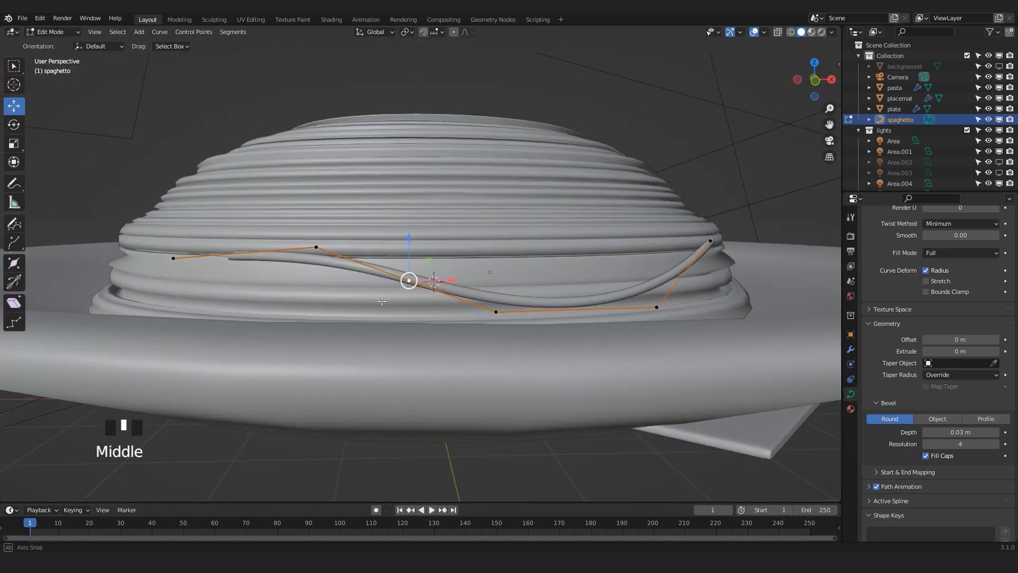
pyautogui.moveTo(410, 247); pyautogui.dragTo(395, 307)
pyautogui.moveTo(395, 307); pyautogui.dragTo(449, 346, button='middle')
pyautogui.click(550, 317)
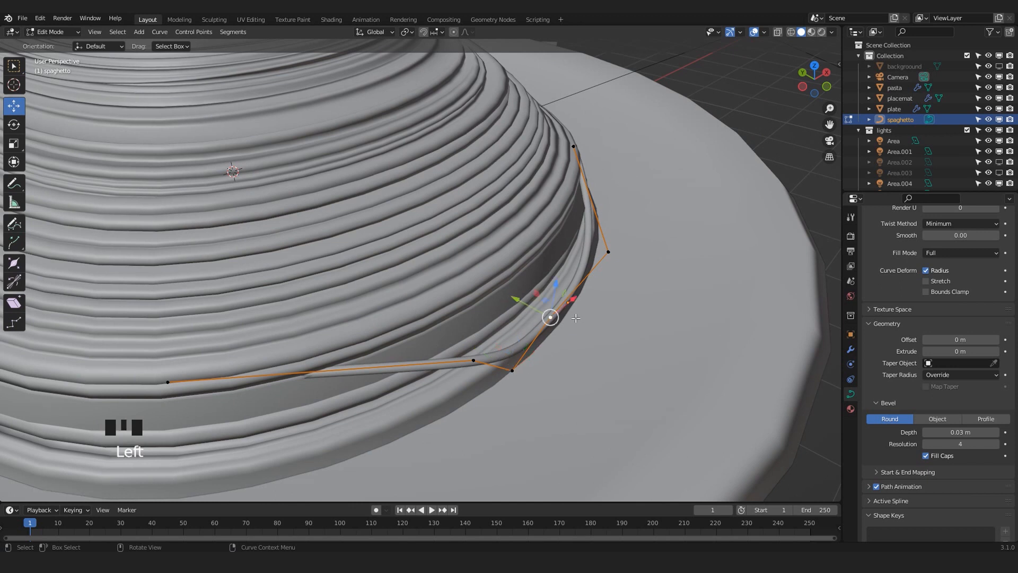
pyautogui.moveTo(526, 298); pyautogui.dragTo(483, 269)
pyautogui.moveTo(482, 271); pyautogui.dragTo(428, 253, button='middle')
# Move the end control point beside the new bend along the pasta surface, adjusting its position from several angles
pyautogui.click(165, 261)
pyautogui.keyDown('shift'); pyautogui.moveTo(166, 261); pyautogui.dragTo(178, 271, button='middle'); pyautogui.keyUp('shift')
pyautogui.moveTo(177, 271); pyautogui.dragTo(244, 283)
pyautogui.moveTo(243, 283); pyautogui.dragTo(233, 228, button='middle')
pyautogui.scroll(2, 244, 217)
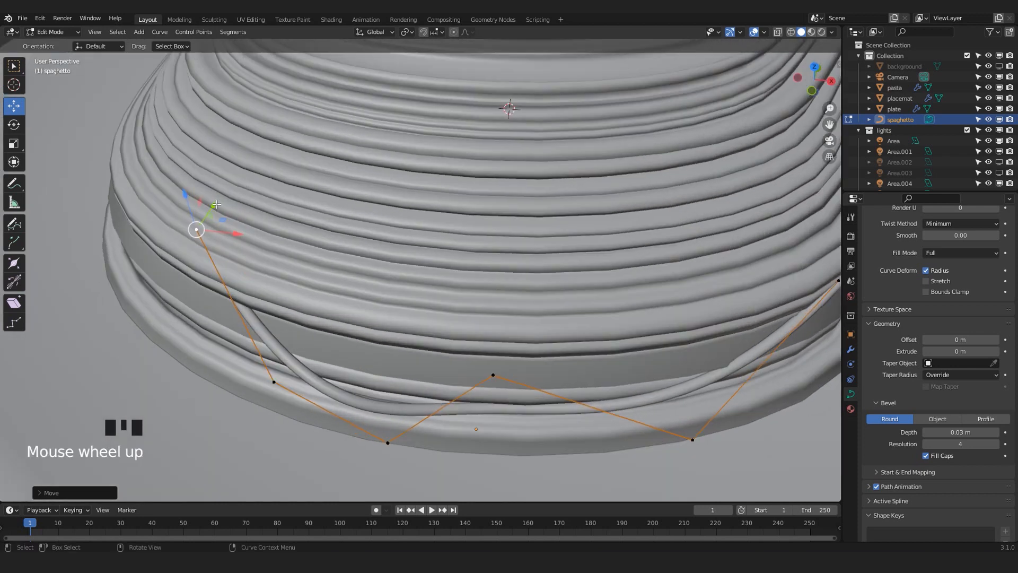
pyautogui.moveTo(215, 204); pyautogui.dragTo(202, 225)
pyautogui.moveTo(201, 225); pyautogui.dragTo(280, 260, button='middle')
pyautogui.moveTo(200, 268); pyautogui.dragTo(198, 259)
pyautogui.moveTo(316, 289); pyautogui.dragTo(229, 301, button='middle')
# Shift another control point near that bend to bring the strand closer to the pasta surface
pyautogui.moveTo(169, 284); pyautogui.dragTo(240, 355, button='middle')
pyautogui.click(206, 242)
pyautogui.moveTo(226, 238); pyautogui.dragTo(319, 217)
pyautogui.moveTo(319, 216); pyautogui.dragTo(270, 322, button='middle')
pyautogui.moveTo(361, 283); pyautogui.dragTo(347, 309, button='middle')
pyautogui.moveTo(453, 289); pyautogui.dragTo(340, 325)
# Lower one rear control point and raise the strand's back end point on the side of the mound
pyautogui.moveTo(296, 341); pyautogui.dragTo(573, 202, button='middle')
pyautogui.click(574, 198)
pyautogui.moveTo(584, 169); pyautogui.dragTo(581, 204)
pyautogui.click(425, 247)
pyautogui.moveTo(425, 203); pyautogui.dragTo(422, 185)
pyautogui.moveTo(422, 185); pyautogui.dragTo(385, 297, button='middle')
# Extrude a new control point from the strand's front end, extending it around the corner of the mound
pyautogui.press('KP_0')
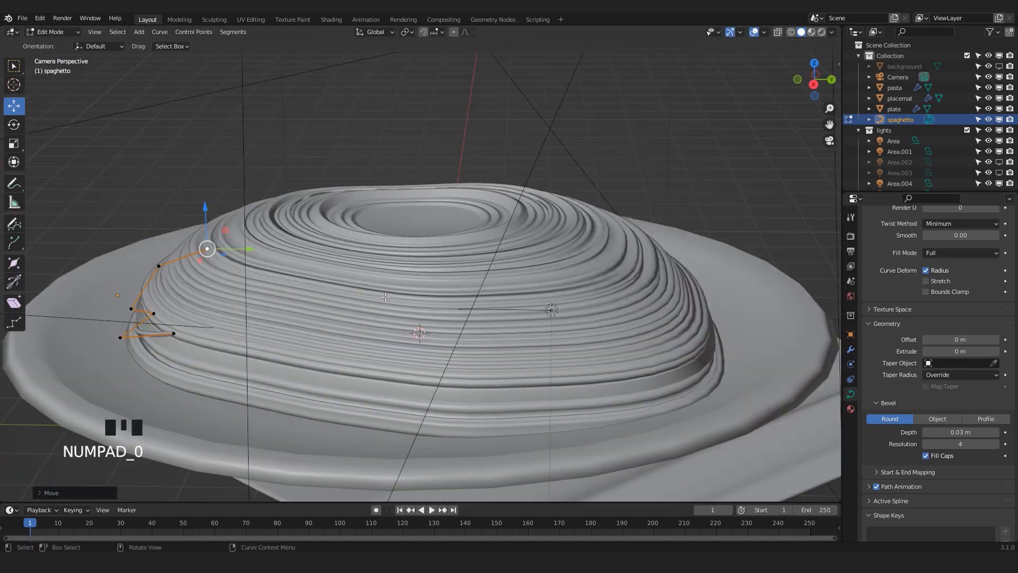
pyautogui.keyDown('shift'); pyautogui.moveTo(214, 343); pyautogui.dragTo(396, 305, button='middle'); pyautogui.keyUp('shift')
pyautogui.press('Tab')
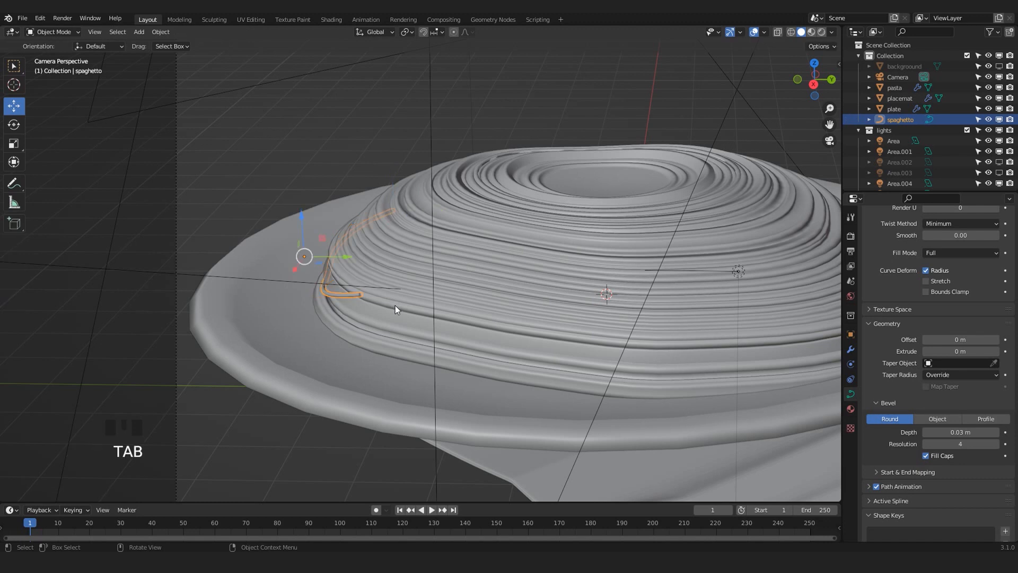
pyautogui.press('Tab')
pyautogui.scroll(2, 338, 322)
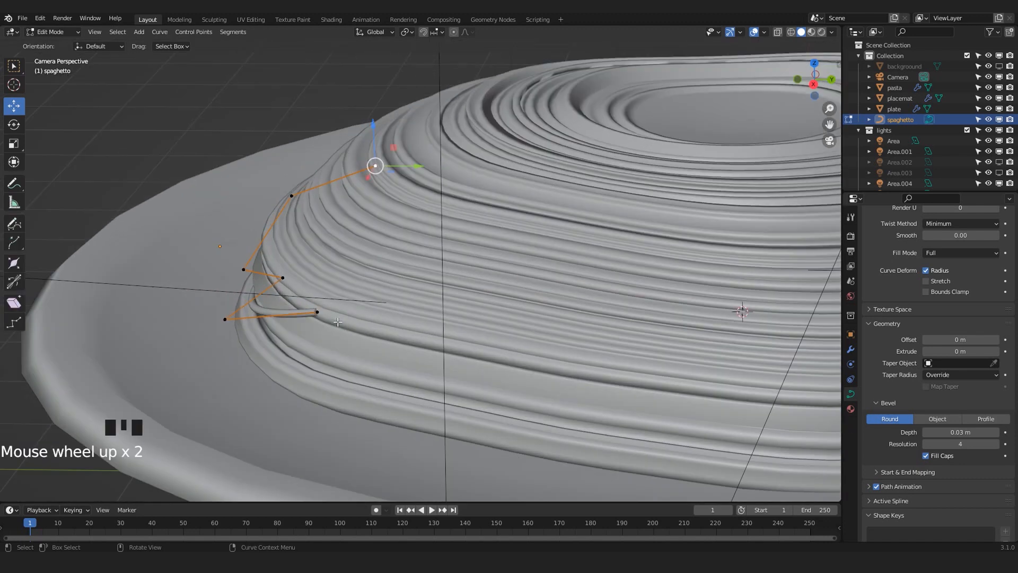
pyautogui.press('KP_Decimal')
pyautogui.scroll(-13, 314, 316)
pyautogui.moveTo(314, 317); pyautogui.dragTo(403, 284, button='middle')
pyautogui.scroll(-11, 400, 251)
pyautogui.press('e')
pyautogui.click(530, 337)
# Move the new front end point into the gap between the pasta layers
pyautogui.moveTo(530, 337); pyautogui.dragTo(468, 354, button='middle')
pyautogui.moveTo(452, 323); pyautogui.dragTo(419, 353)
pyautogui.moveTo(419, 353)
pyautogui.mouseDown(button='middle')
pyautogui.moveTo(406, 294)
pyautogui.moveTo(467, 267)
pyautogui.moveTo(387, 302)
pyautogui.moveTo(372, 335)
pyautogui.moveTo(417, 354)
pyautogui.mouseUp(button='middle')
pyautogui.scroll(2, 402, 303)
pyautogui.scroll(-13, 416, 354)
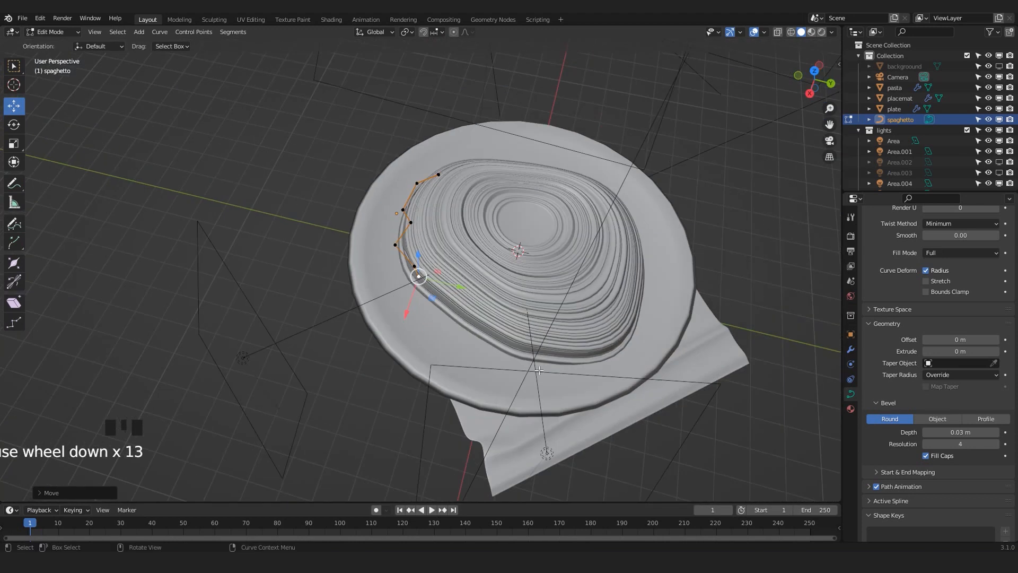
# Adjust the control point just before the front end to arch the strand over the gap
pyautogui.scroll(5, 439, 277)
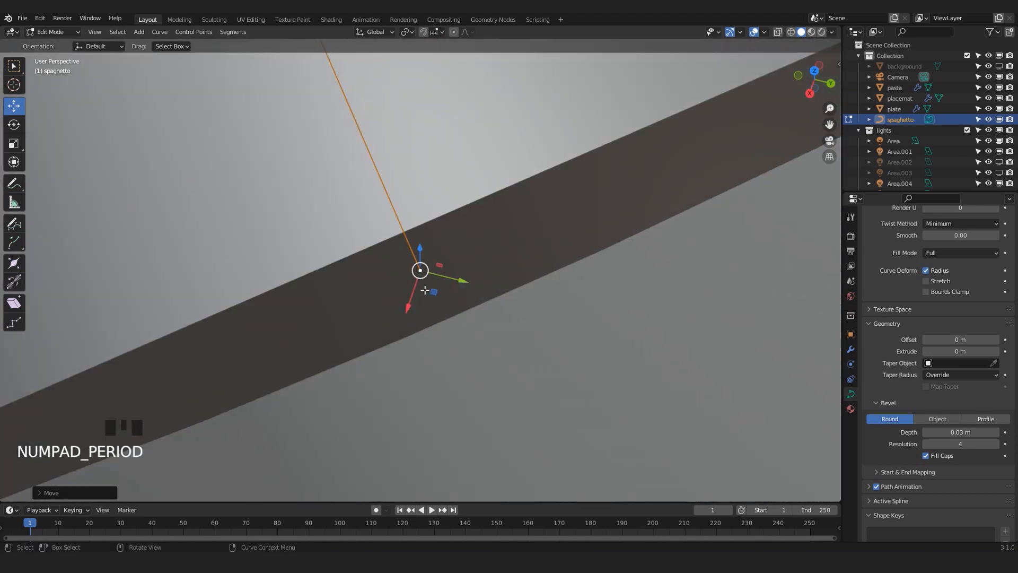
pyautogui.scroll(-20, 330, 176)
pyautogui.scroll(3, 358, 223)
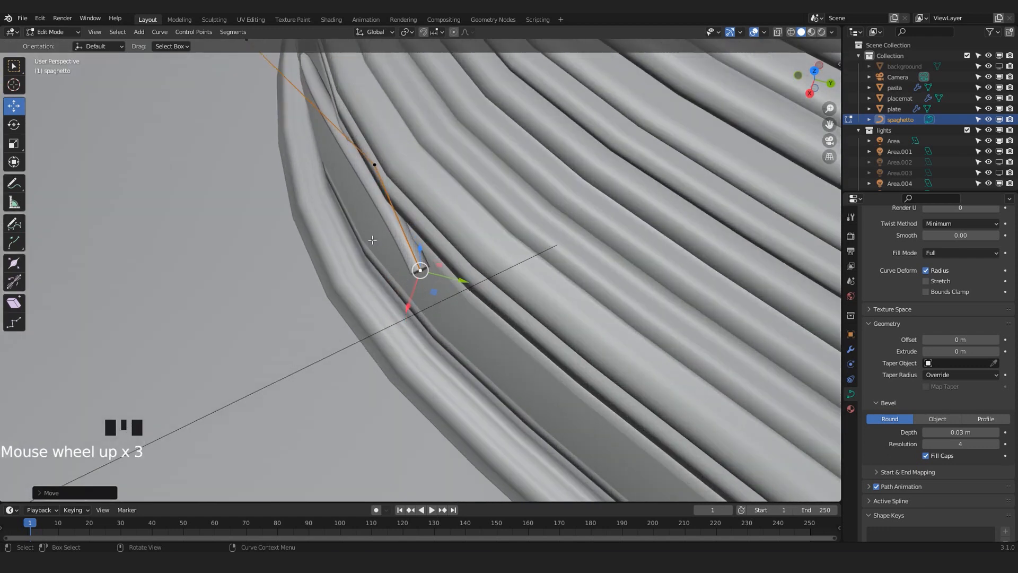
pyautogui.click(392, 156)
pyautogui.moveTo(365, 191); pyautogui.dragTo(355, 211)
pyautogui.moveTo(354, 211); pyautogui.dragTo(459, 266, button='middle')
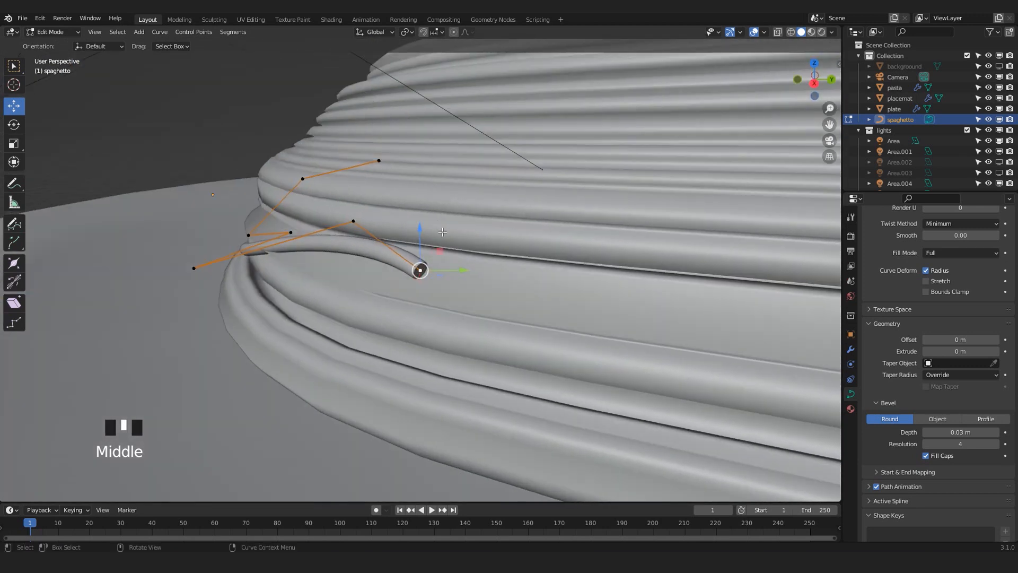
# Extrude the strand's front end downward by another control point and move it onto the lower pasta layers
pyautogui.press('e')
pyautogui.click(556, 320)
pyautogui.moveTo(555, 320); pyautogui.dragTo(500, 342, button='middle')
pyautogui.moveTo(457, 377); pyautogui.dragTo(417, 409)
pyautogui.moveTo(416, 409); pyautogui.dragTo(539, 391, button='middle')
# Extrude one more control point toward the bottom pasta layer and move it against the surface
pyautogui.press('e')
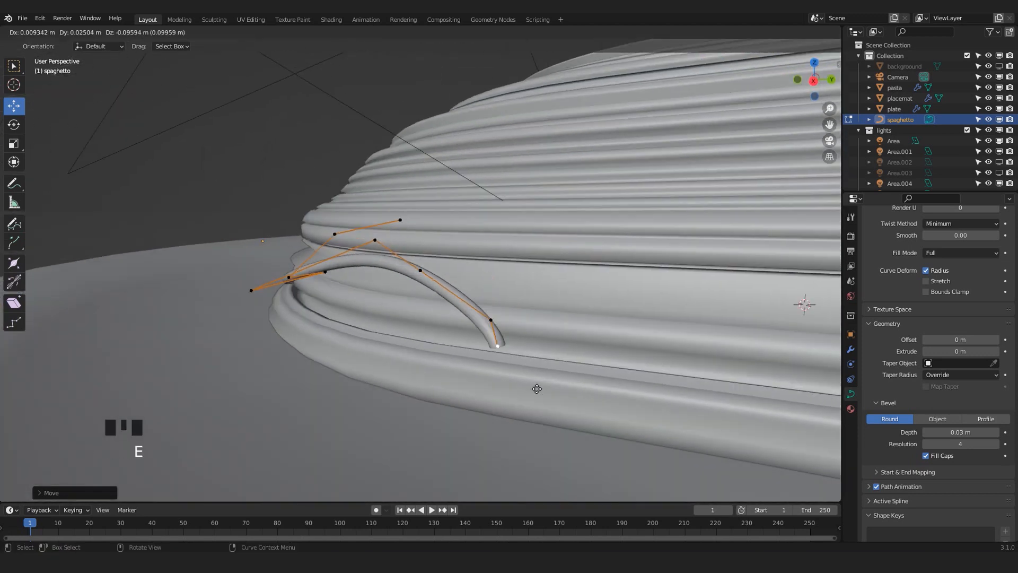
pyautogui.click(589, 396)
pyautogui.moveTo(557, 348); pyautogui.dragTo(474, 297, button='middle')
pyautogui.moveTo(461, 309); pyautogui.dragTo(443, 334)
pyautogui.moveTo(443, 335); pyautogui.dragTo(342, 234, button='middle')
pyautogui.scroll(-4, 419, 244)
pyautogui.scroll(4, 414, 220)
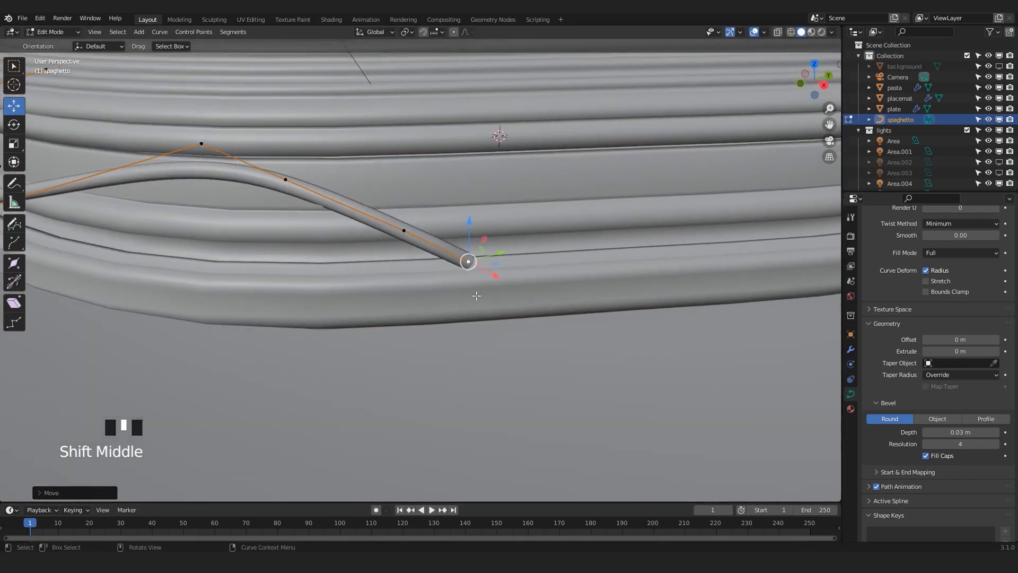
# In the camera view, extrude the strand's front end sideways along the mound and adjust the new point's depth
pyautogui.press('KP_0')
pyautogui.keyDown('shift'); pyautogui.moveTo(477, 295); pyautogui.dragTo(472, 234, button='middle'); pyautogui.keyUp('shift')
pyautogui.scroll(3, 472, 234)
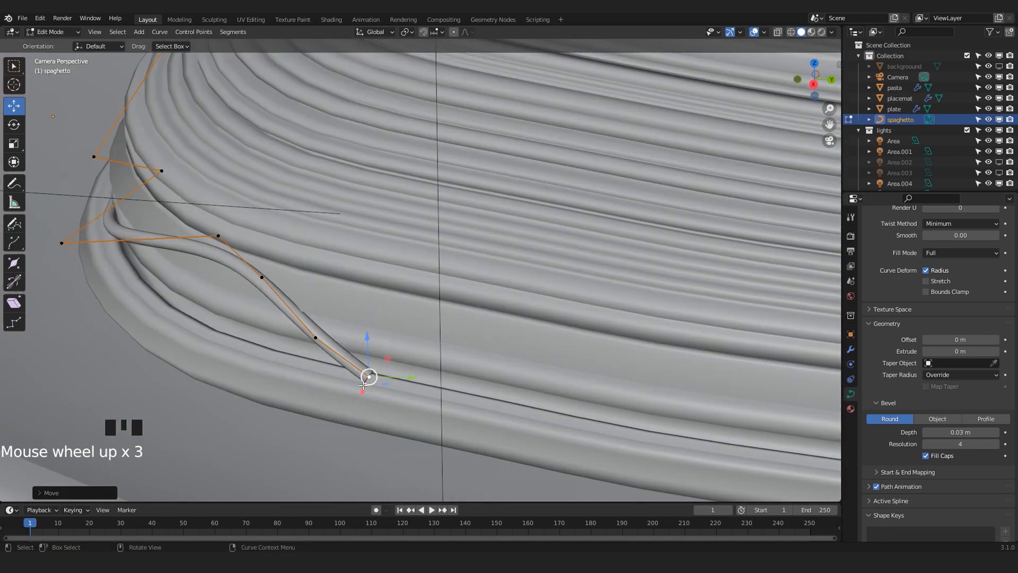
pyautogui.press('e')
pyautogui.click(560, 365)
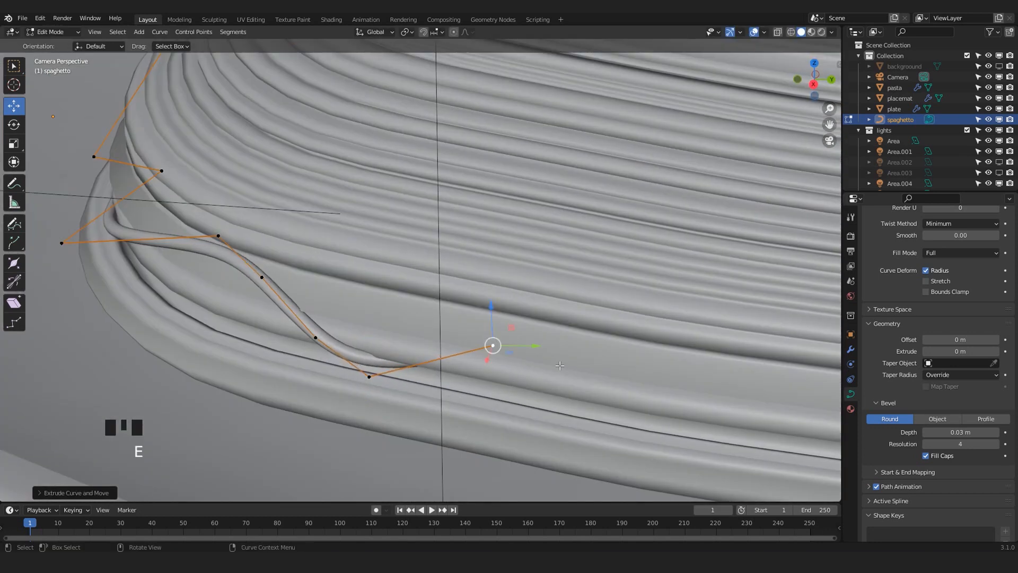
pyautogui.press('KP_Decimal')
pyautogui.scroll(-8, 477, 239)
pyautogui.moveTo(450, 159); pyautogui.dragTo(390, 249, button='middle')
pyautogui.moveTo(389, 296); pyautogui.dragTo(305, 317)
pyautogui.moveTo(329, 297); pyautogui.dragTo(440, 234, button='middle')
# Extrude a further control point along the front of the mound from the strand's end
pyautogui.keyDown('shift'); pyautogui.moveTo(441, 234); pyautogui.dragTo(438, 281, button='middle'); pyautogui.keyUp('shift')
pyautogui.press('e')
pyautogui.click(565, 281)
pyautogui.press('g')
pyautogui.moveTo(566, 280); pyautogui.dragTo(412, 281, button='middle')
# Adjust the height of a control point near the front end to shape the strand's wave
pyautogui.click(366, 255)
pyautogui.press('KP_0')
pyautogui.click(437, 256)
pyautogui.moveTo(436, 217); pyautogui.dragTo(418, 352)
pyautogui.scroll(-8, 418, 352)
pyautogui.scroll(4, 418, 351)
pyautogui.moveTo(436, 311); pyautogui.dragTo(442, 245)
# Shift the next control point horizontally and raise it slightly along the front of the mound
pyautogui.click(509, 268)
pyautogui.moveTo(541, 269); pyautogui.dragTo(575, 270)
pyautogui.moveTo(543, 232); pyautogui.dragTo(542, 225)
pyautogui.moveTo(570, 263); pyautogui.dragTo(535, 262)
# Raise two neighbouring control points slightly to smooth the strand's front section
pyautogui.scroll(-2, 441, 311)
pyautogui.scroll(1, 437, 329)
pyautogui.click(432, 284)
pyautogui.moveTo(431, 241); pyautogui.dragTo(430, 227)
pyautogui.click(493, 264)
pyautogui.moveTo(493, 264); pyautogui.dragTo(497, 257)
# Adjust a front control point's depth so the strand sits closer to the pasta surface
pyautogui.click(431, 270)
pyautogui.moveTo(428, 270); pyautogui.dragTo(335, 297, button='middle')
pyautogui.scroll(7, 334, 297)
pyautogui.moveTo(470, 287); pyautogui.dragTo(462, 288)
pyautogui.moveTo(463, 288); pyautogui.dragTo(550, 258, button='middle')
# In the camera view, lower the control point at the front dip and fine-tune the height of another front point
pyautogui.press('KP_0')
pyautogui.scroll(5, 550, 254)
pyautogui.click(552, 241)
pyautogui.moveTo(552, 203); pyautogui.dragTo(552, 207)
pyautogui.scroll(-2, 546, 210)
pyautogui.scroll(2, 461, 175)
pyautogui.click(350, 222)
pyautogui.moveTo(353, 205); pyautogui.dragTo(358, 304)
pyautogui.scroll(-5, 372, 300)
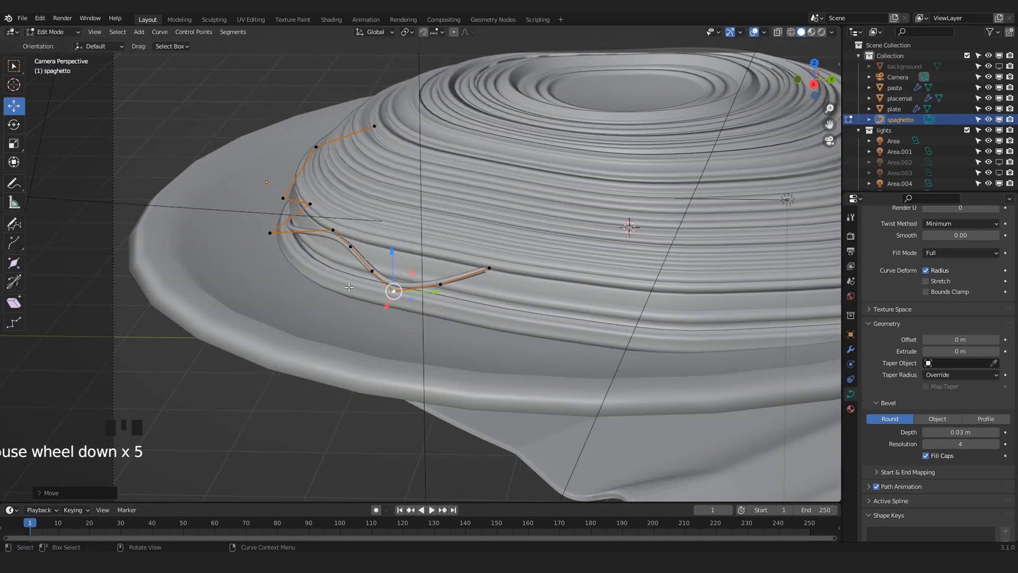
# Extrude a last control point from the strand's front end and raise the point before it
pyautogui.scroll(4, 496, 285)
pyautogui.click(564, 266)
pyautogui.press('e')
pyautogui.click(699, 287)
pyautogui.click(562, 268)
pyautogui.click(556, 285)
pyautogui.moveTo(556, 285); pyautogui.dragTo(561, 211)
pyautogui.scroll(-3, 561, 211)
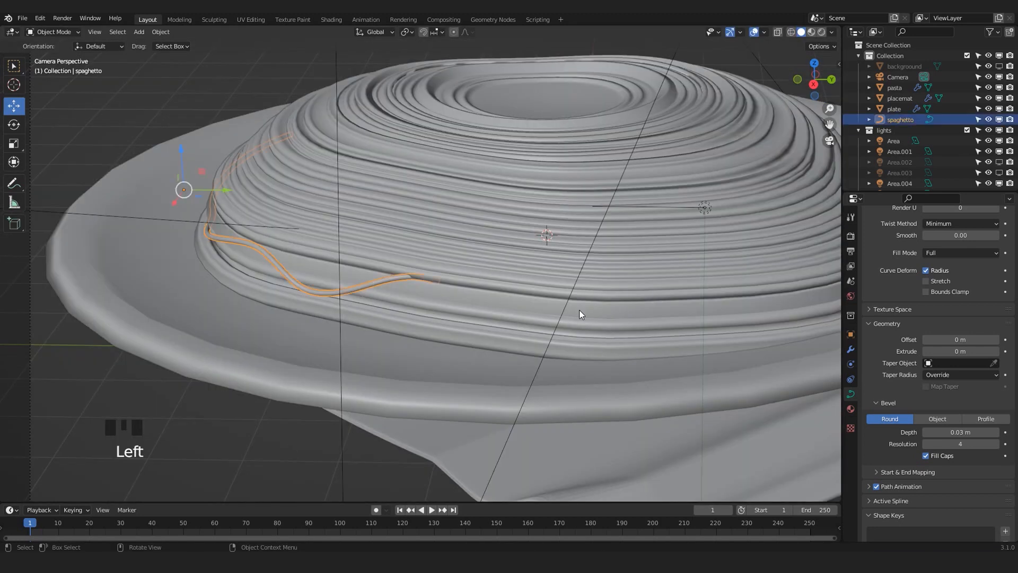
# Duplicate the finished spaghetto strand and place the copy farther along the front of the pasta mound
pyautogui.keyDown('shift'); pyautogui.moveTo(579, 310); pyautogui.dragTo(431, 330, button='middle'); pyautogui.keyUp('shift')
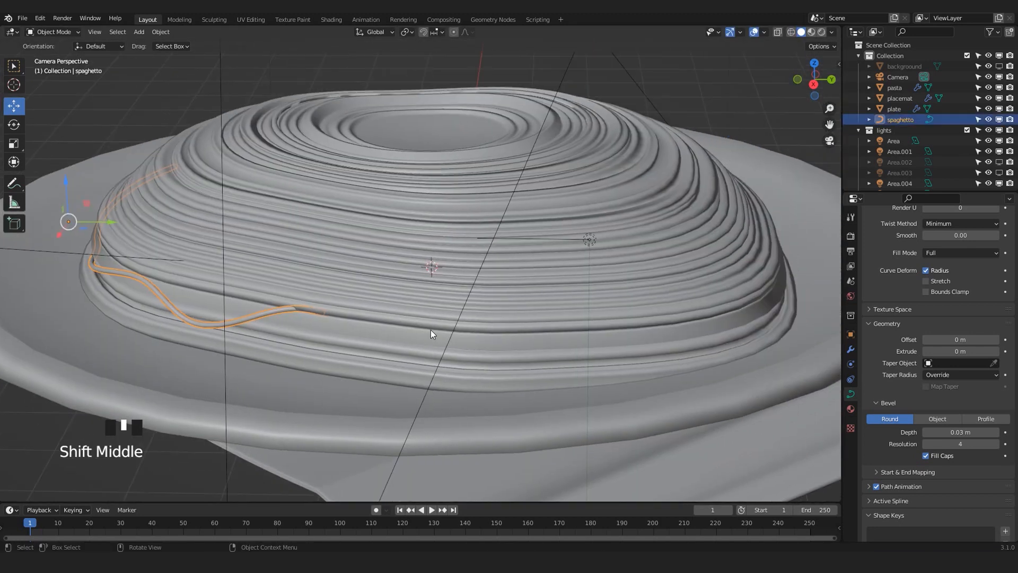
pyautogui.keyDown('shift'); pyautogui.moveTo(236, 357); pyautogui.dragTo(257, 323, button='middle'); pyautogui.keyUp('shift')
pyautogui.keyDown('shift'); pyautogui.moveTo(171, 238); pyautogui.dragTo(240, 250, button='middle'); pyautogui.keyUp('shift')
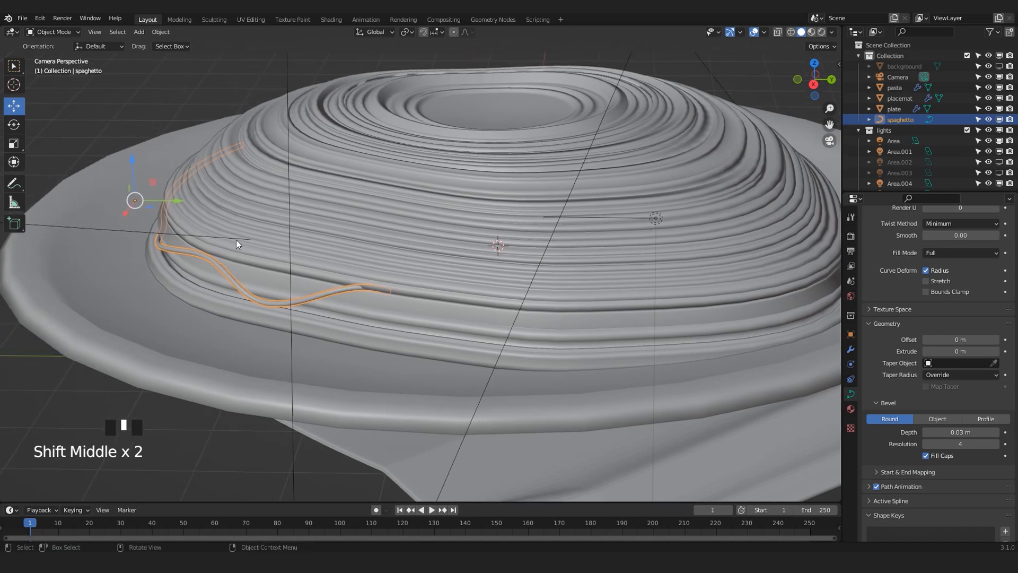
pyautogui.click(176, 108)
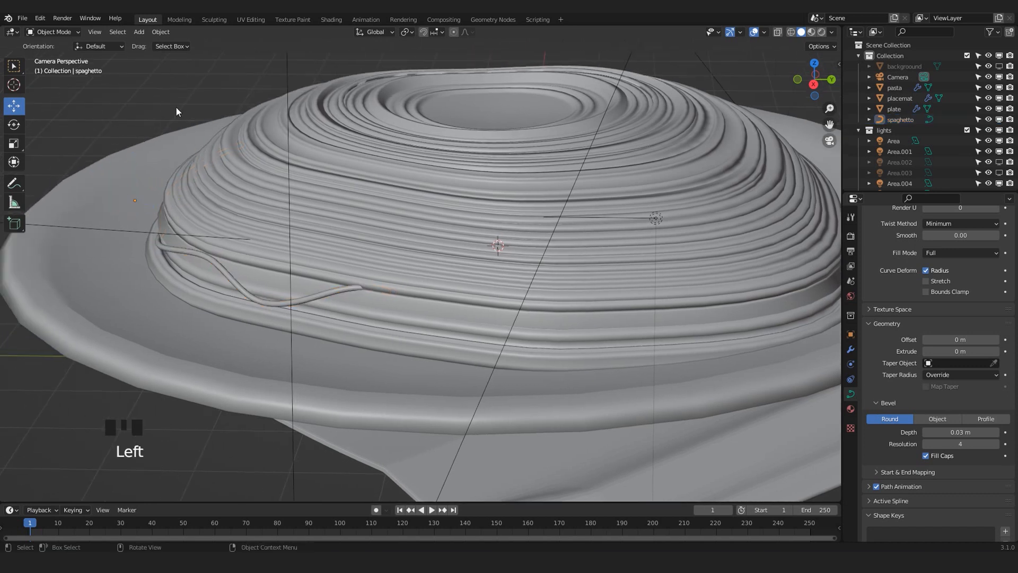
pyautogui.click(317, 295)
pyautogui.keyDown('shift'); pyautogui.moveTo(368, 332); pyautogui.dragTo(341, 311, button='middle'); pyautogui.keyUp('shift')
pyautogui.hotkey('shift', 'd')
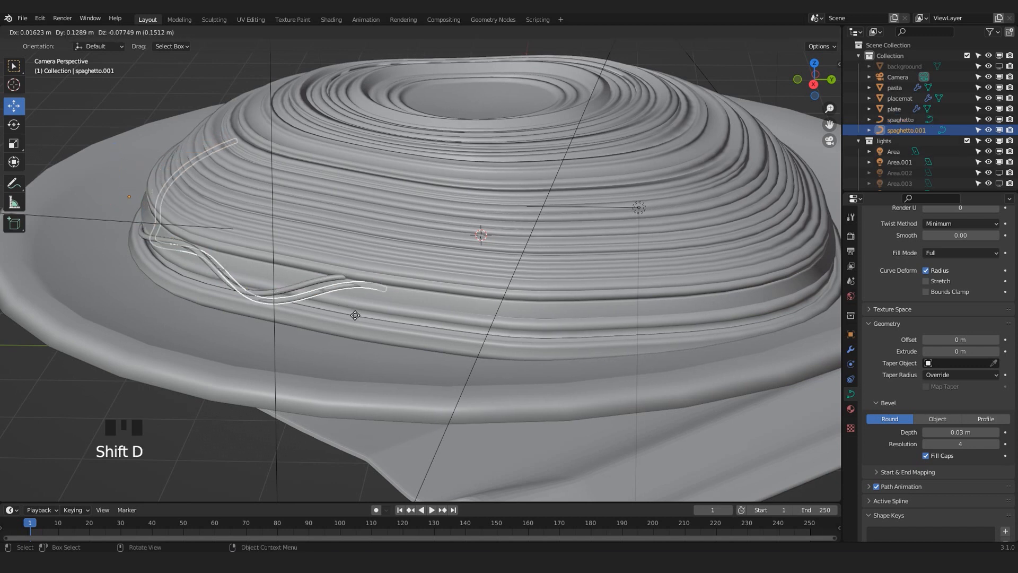
pyautogui.click(545, 324)
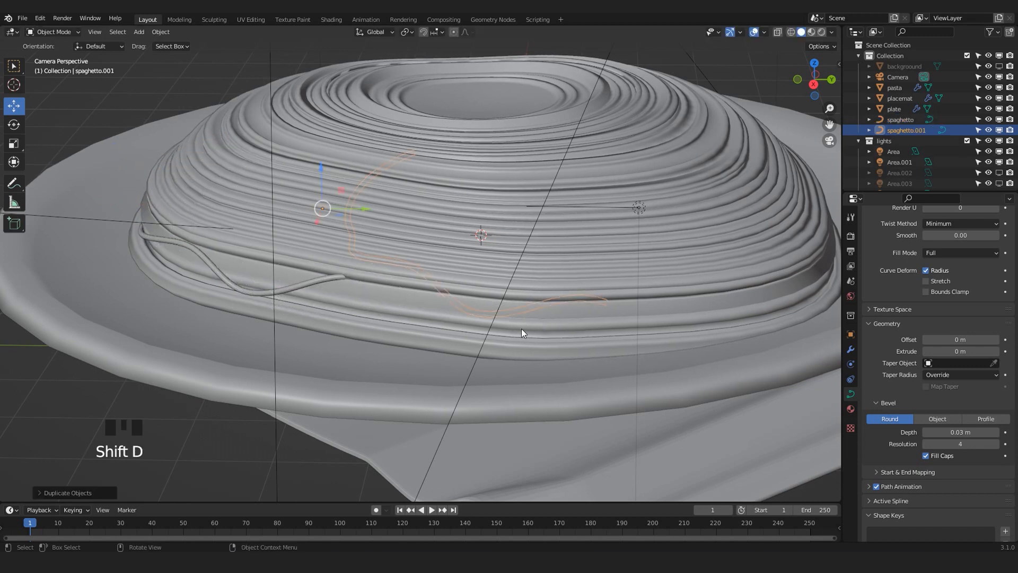
# Rotate the duplicated strand about its origin in the top view
pyautogui.press('KP_7')
pyautogui.scroll(-9, 504, 318)
pyautogui.keyDown('shift'); pyautogui.moveTo(386, 148); pyautogui.dragTo(422, 214, button='middle'); pyautogui.keyUp('shift')
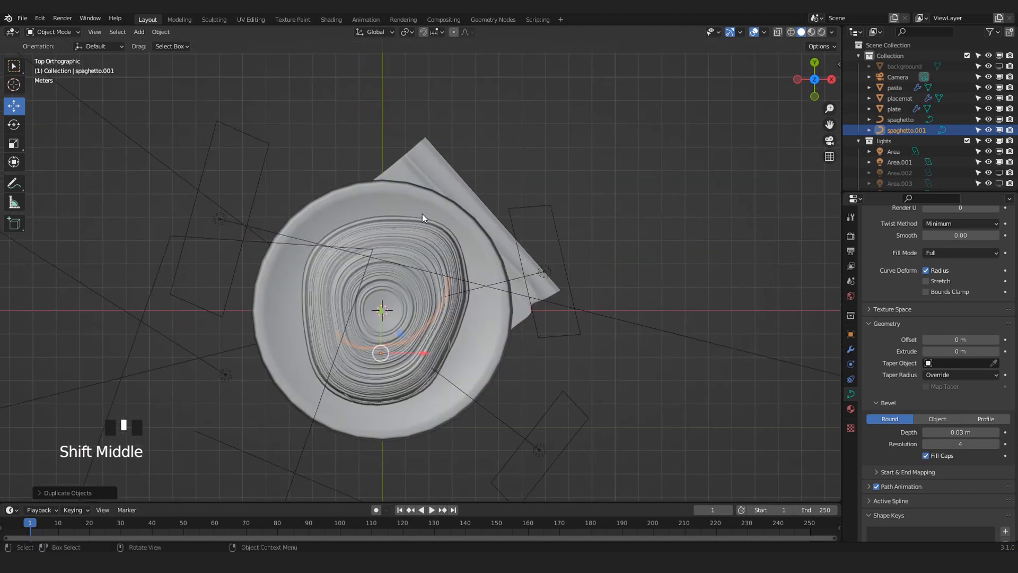
pyautogui.scroll(4, 494, 370)
pyautogui.scroll(-2, 562, 314)
pyautogui.press('r')
pyautogui.click(367, 190)
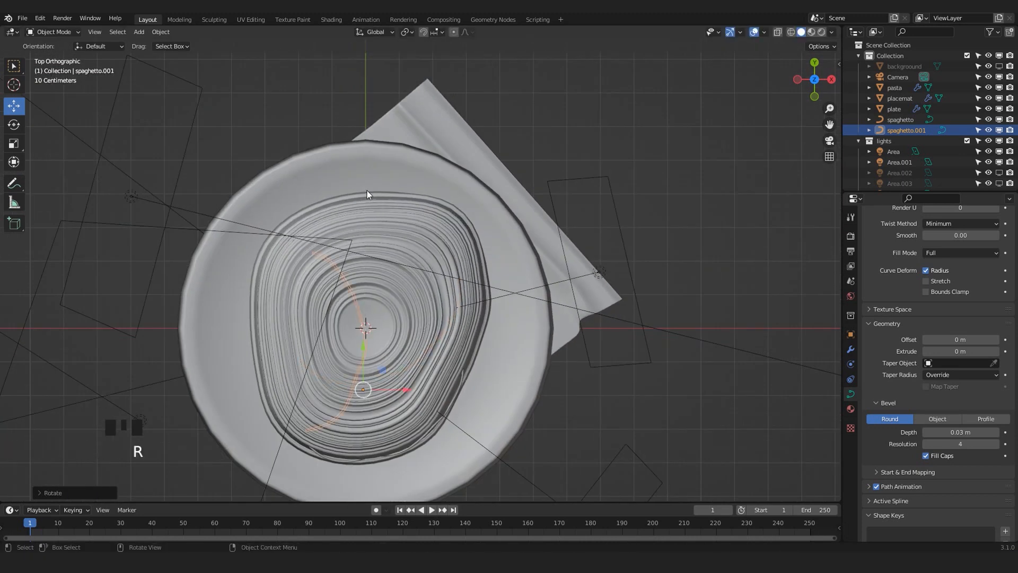
# Move the duplicated strand to the mound's outer edge in the top view and raise it in the camera view
pyautogui.press('g')
pyautogui.click(596, 213)
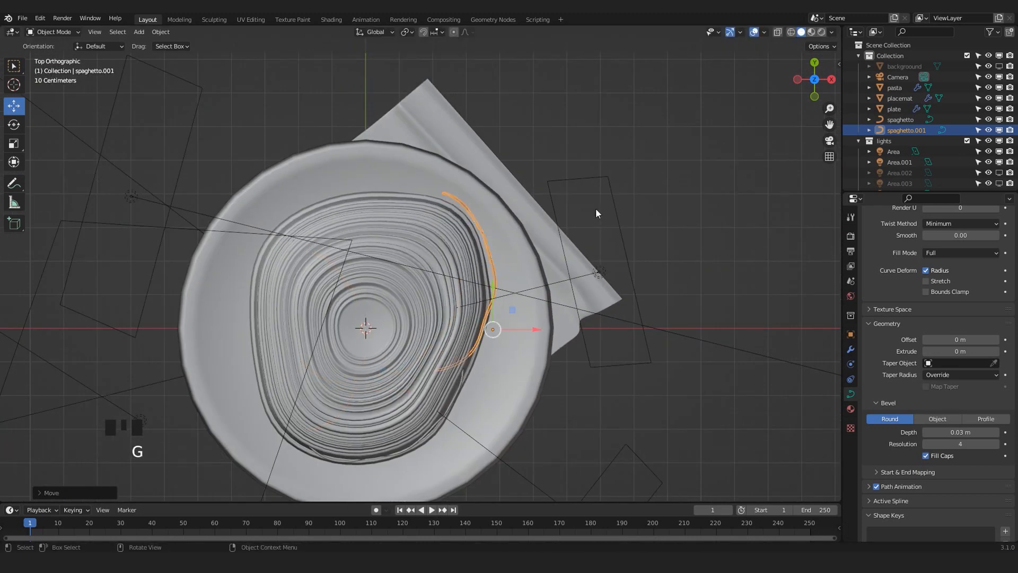
pyautogui.press('KP_0')
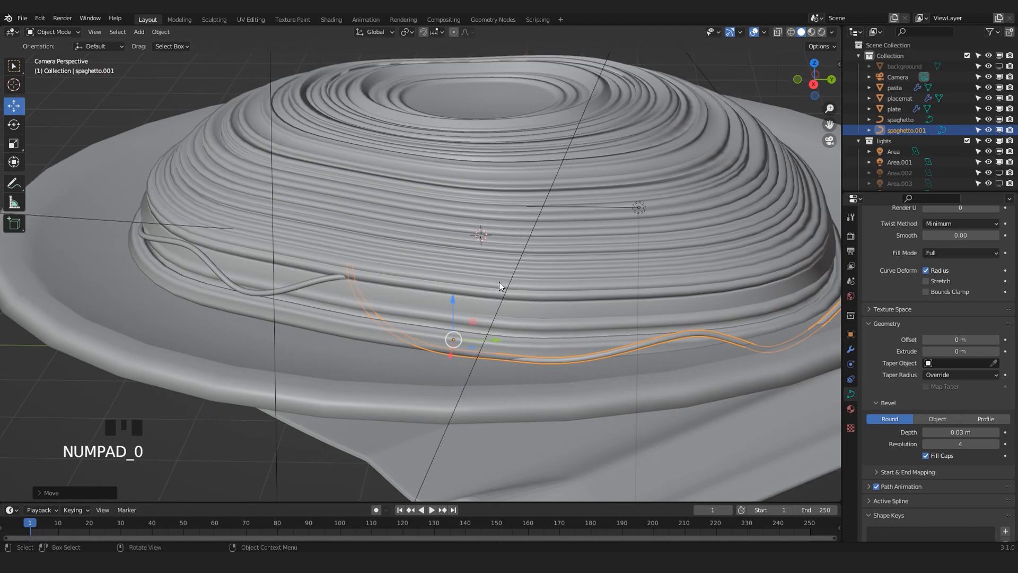
pyautogui.moveTo(453, 299); pyautogui.dragTo(365, 244)
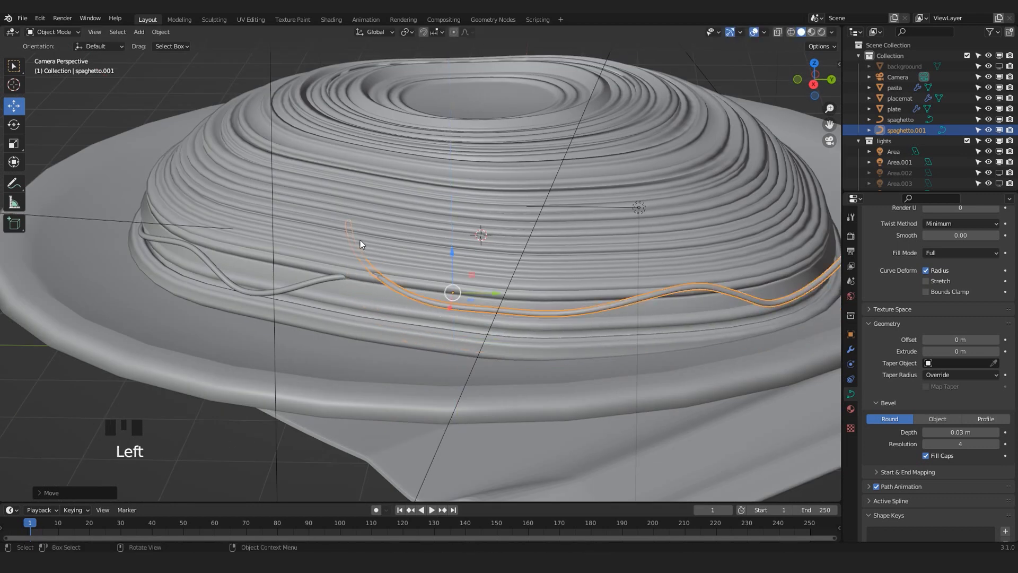
# Lower the two control points at the duplicated strand's front end slightly
pyautogui.scroll(3, 360, 243)
pyautogui.press('Tab')
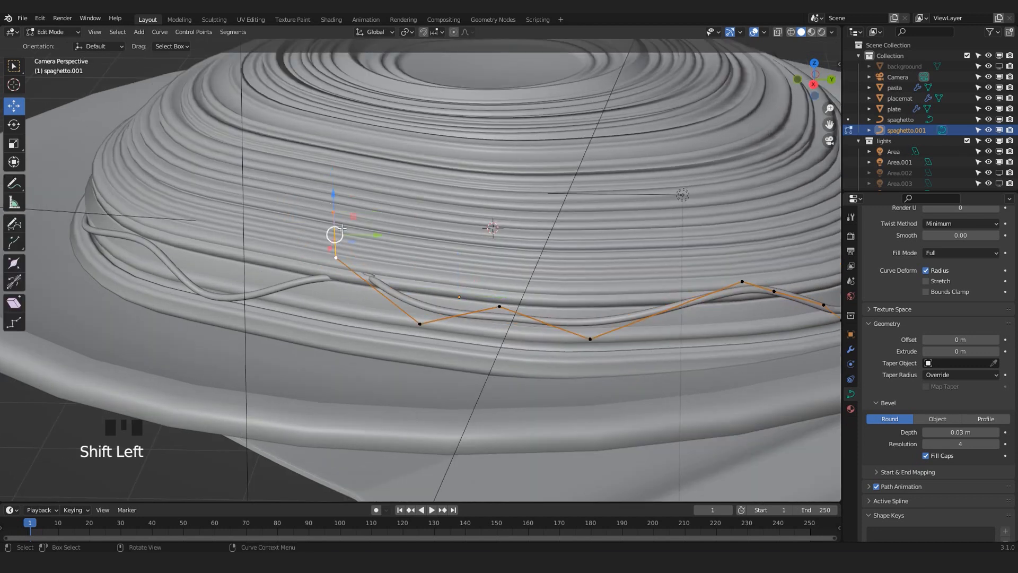
pyautogui.moveTo(333, 195); pyautogui.dragTo(333, 223)
pyautogui.press('Tab')
pyautogui.scroll(-3, 428, 271)
pyautogui.scroll(2, 448, 286)
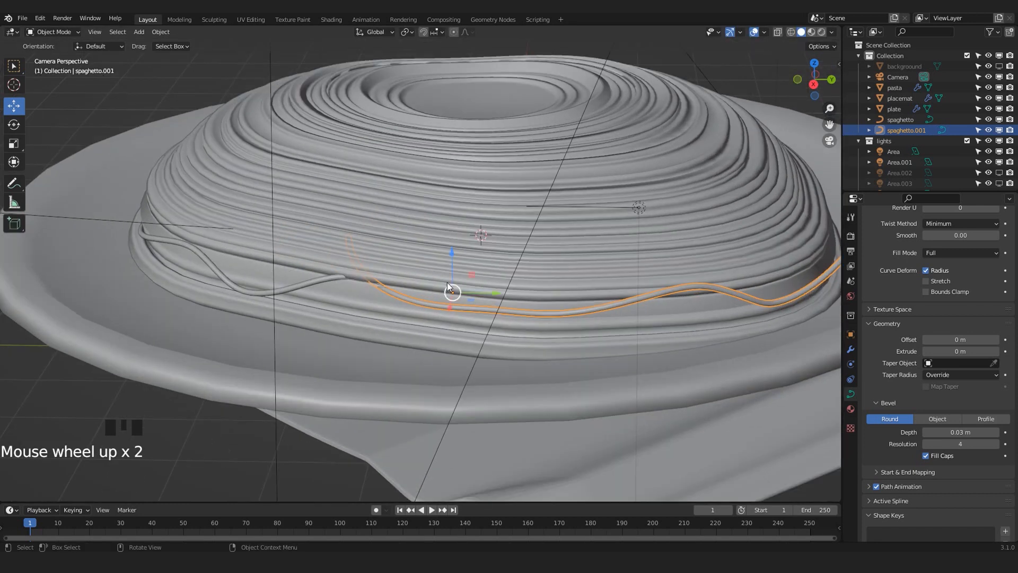
# Raise the duplicated strand on the mound, then rotate and shift it inward in the top view to follow the slope
pyautogui.moveTo(450, 257); pyautogui.dragTo(451, 197)
pyautogui.keyDown('shift'); pyautogui.moveTo(708, 278); pyautogui.dragTo(596, 302, button='middle'); pyautogui.keyUp('shift')
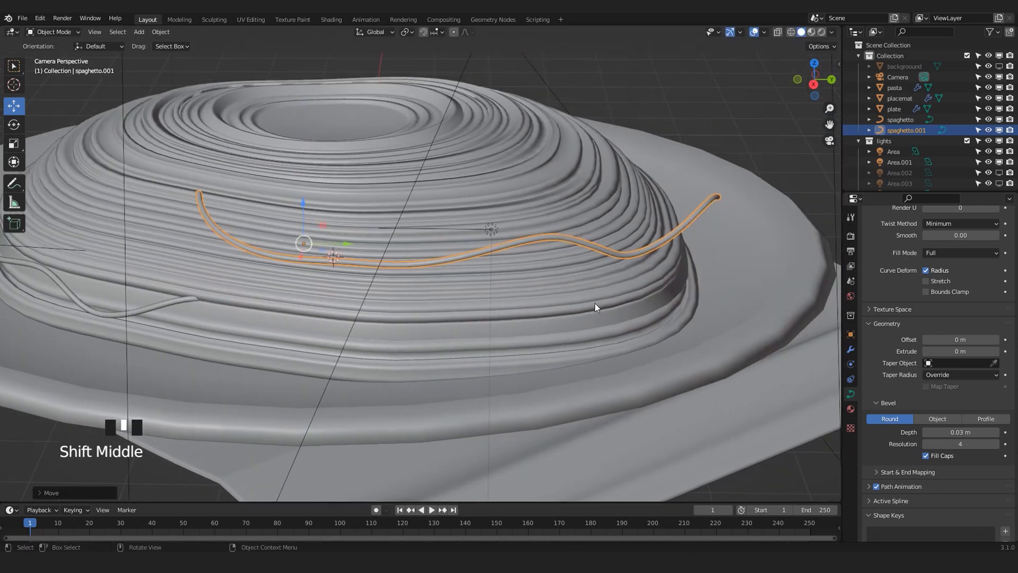
pyautogui.press('KP_7')
pyautogui.scroll(2, 587, 279)
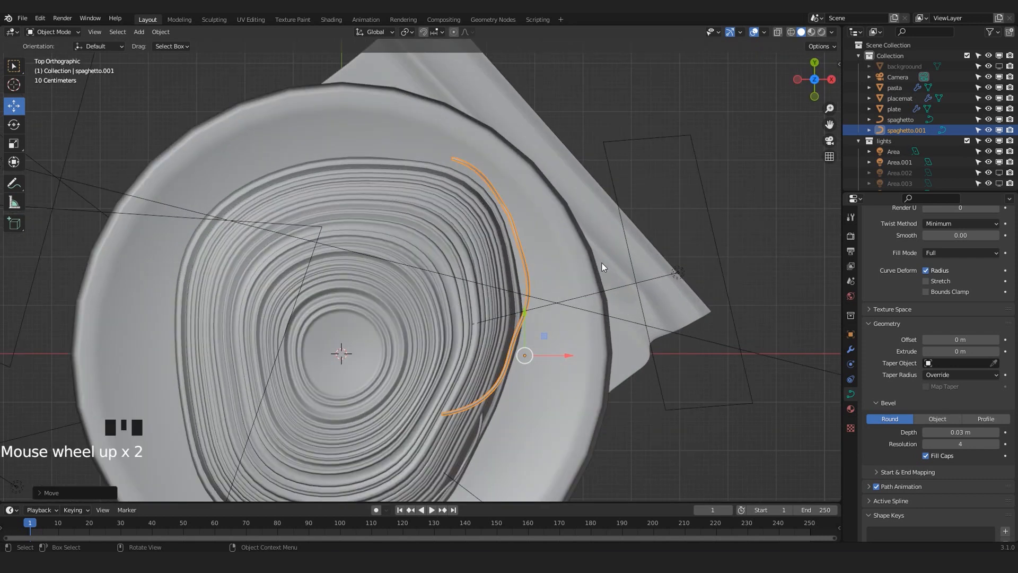
pyautogui.press('r')
pyautogui.click(527, 289)
pyautogui.press('g')
pyautogui.click(479, 298)
pyautogui.press('KP_0')
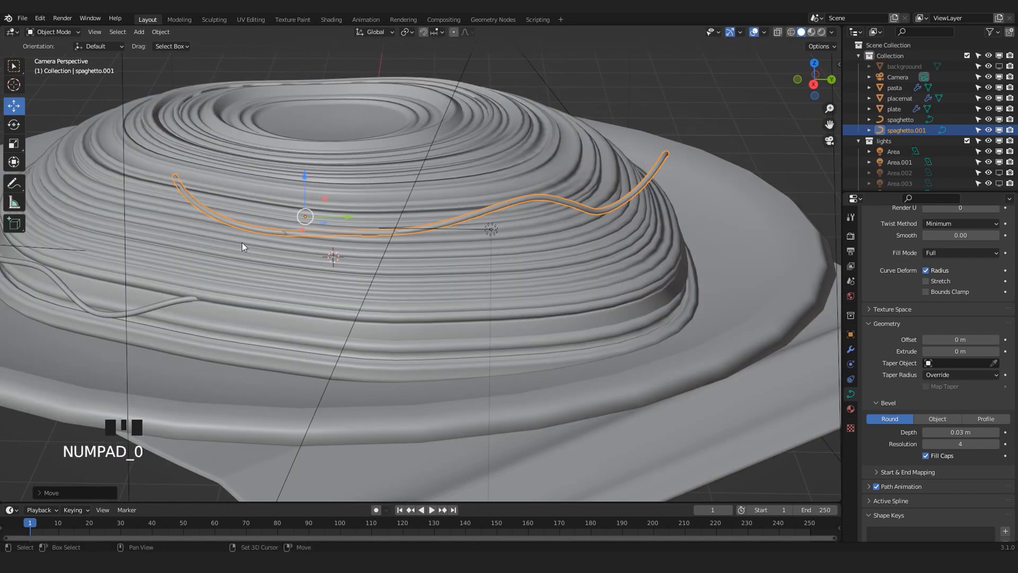
# Lower the control point at the duplicated strand's front end and adjust the height of the point beside it
pyautogui.keyDown('shift'); pyautogui.scroll(2, 310, 253); pyautogui.keyUp('shift')
pyautogui.scroll(1, 310, 254)
pyautogui.press('Tab')
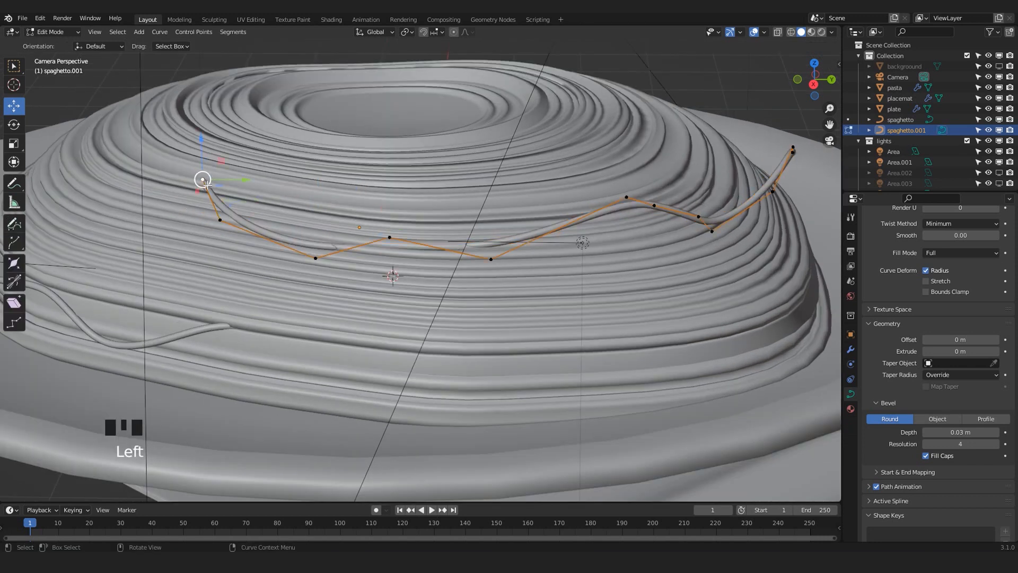
pyautogui.moveTo(203, 139); pyautogui.dragTo(204, 190)
pyautogui.click(219, 219)
pyautogui.moveTo(221, 208); pyautogui.dragTo(226, 204)
# Move the control points at the strand's far end so that end wraps against the back of the mound
pyautogui.keyDown('shift'); pyautogui.moveTo(226, 205); pyautogui.dragTo(85, 244, button='middle'); pyautogui.keyUp('shift')
pyautogui.scroll(3, 533, 243)
pyautogui.click(653, 147)
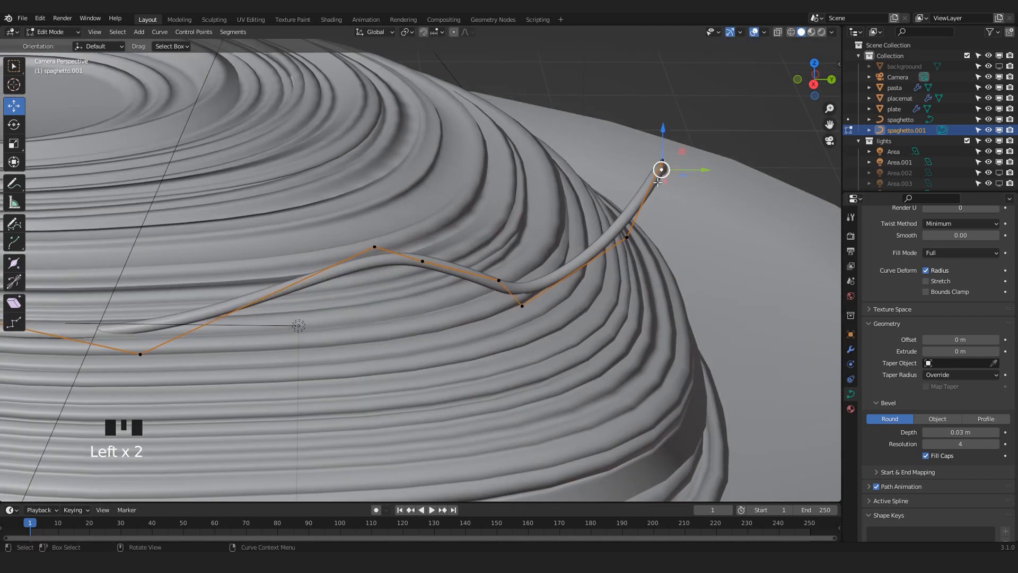
pyautogui.scroll(-3, 658, 183)
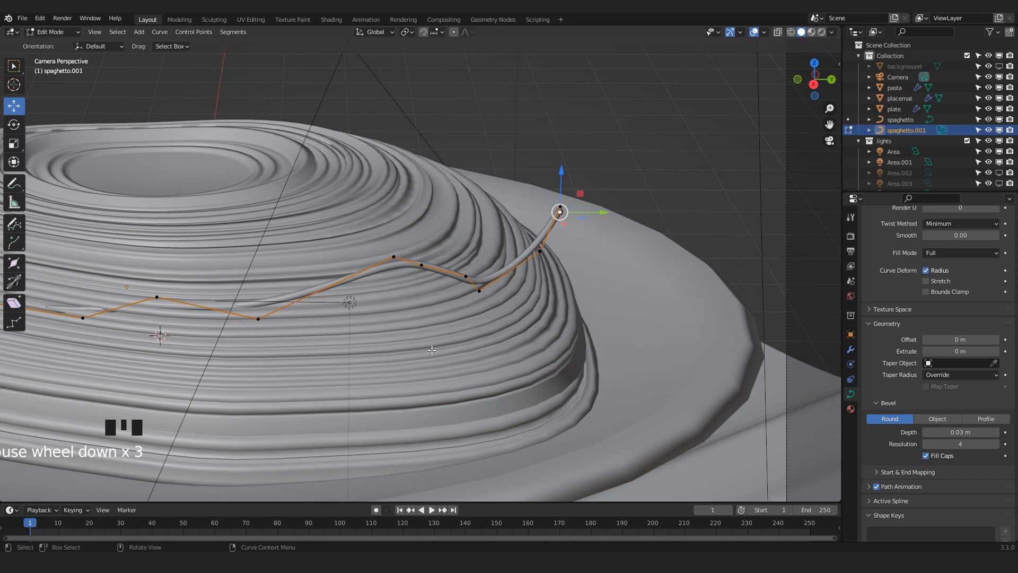
pyautogui.press('KP_Decimal')
pyautogui.moveTo(575, 304); pyautogui.dragTo(350, 276, button='middle')
pyautogui.press('g')
pyautogui.click(461, 371)
pyautogui.click(439, 187)
pyautogui.press('g')
pyautogui.click(492, 267)
# Fine-tune the strand's side and front control points against the mound surface and finish editing the curve
pyautogui.press('KP_0')
pyautogui.scroll(2, 419, 270)
pyautogui.click(557, 241)
pyautogui.moveTo(557, 228); pyautogui.dragTo(496, 220)
pyautogui.click(496, 221)
pyautogui.press('Tab')
pyautogui.scroll(-3, 656, 175)
pyautogui.moveTo(529, 186); pyautogui.dragTo(529, 183)
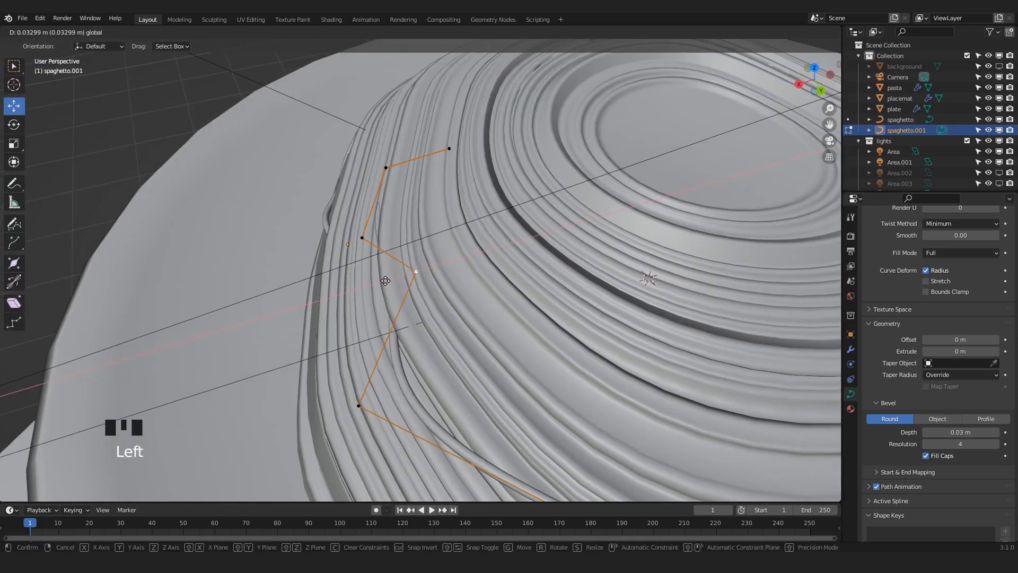
pyautogui.press('KP_0')
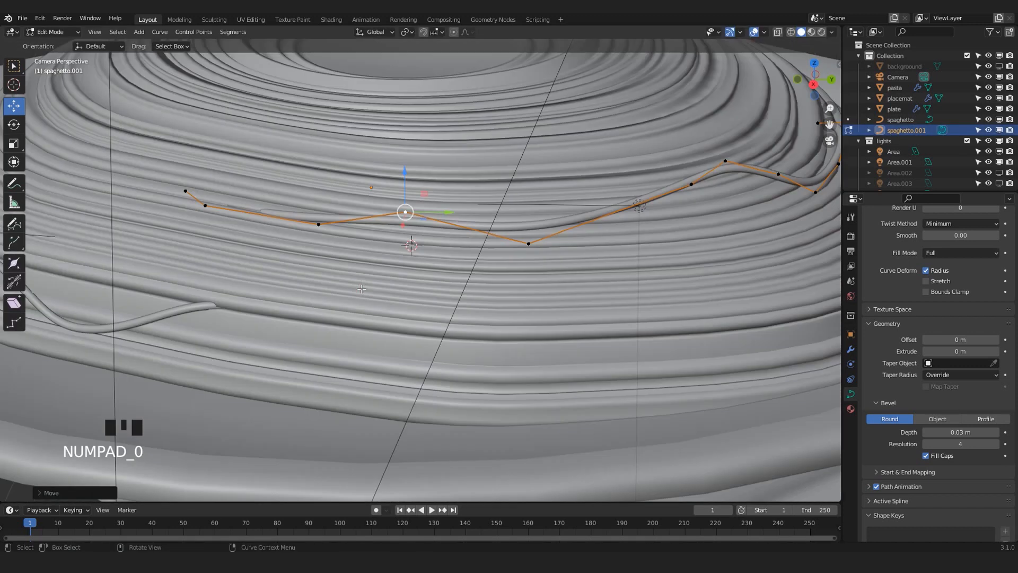
pyautogui.moveTo(331, 181); pyautogui.dragTo(332, 153)
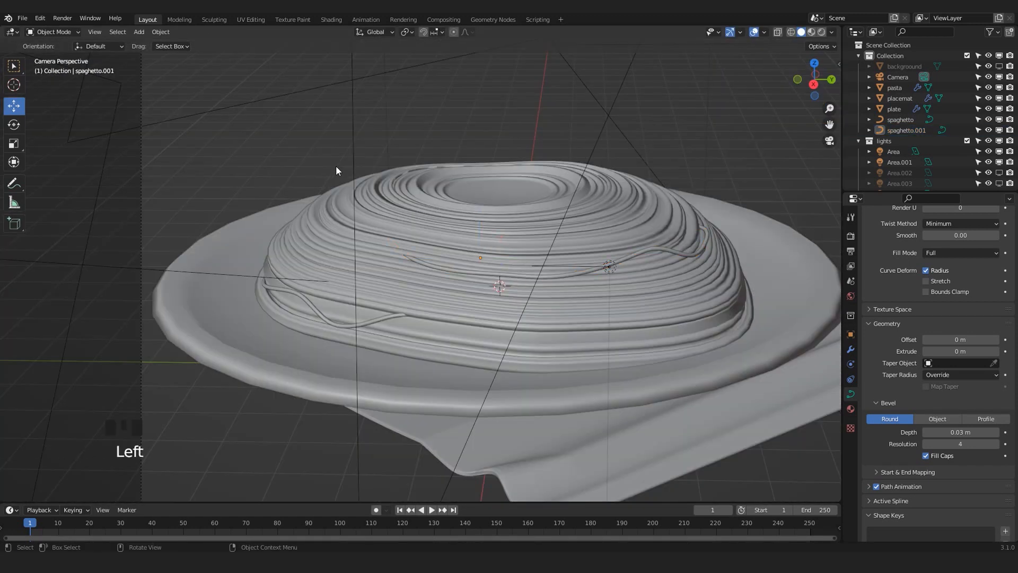
# Duplicate the adjusted strand, scale the copy, and place it lower on the pasta mound
pyautogui.scroll(4, 530, 225)
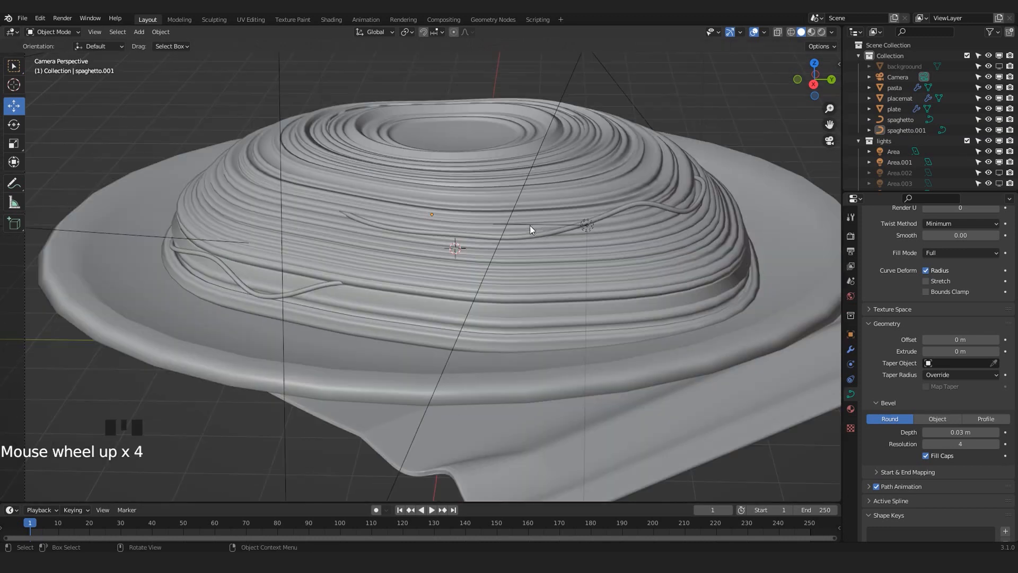
pyautogui.hotkey('shift', 'd')
pyautogui.press('s')
pyautogui.click(520, 272)
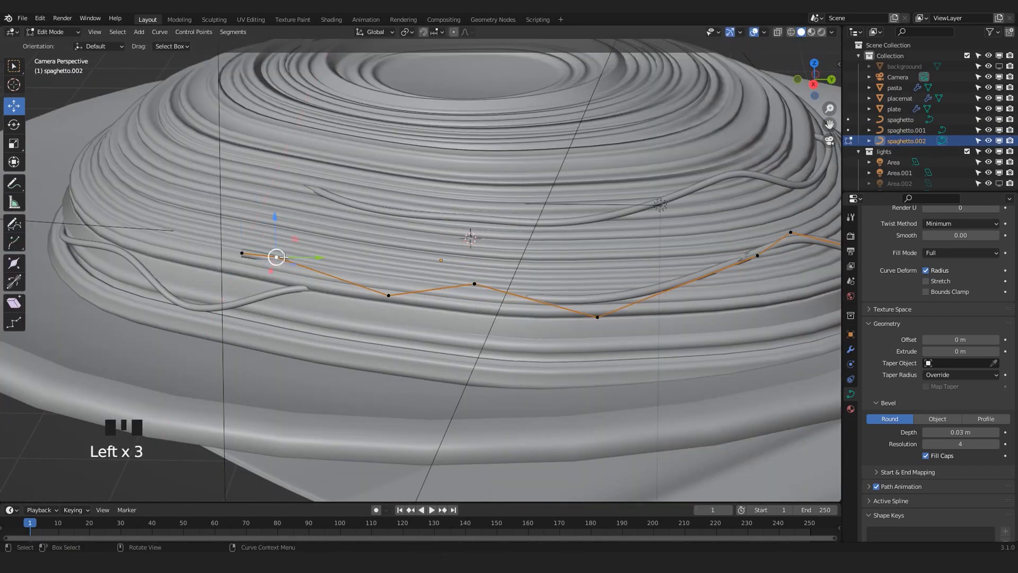
# Lower the copy's two front-end control points and raise the points after them to smooth its front curve against the mound
pyautogui.moveTo(284, 257); pyautogui.dragTo(201, 297, button='middle')
pyautogui.click(403, 250)
pyautogui.moveTo(401, 288); pyautogui.dragTo(398, 297)
pyautogui.moveTo(390, 313); pyautogui.dragTo(446, 262, button='middle')
pyautogui.scroll(4, 445, 262)
pyautogui.moveTo(354, 225); pyautogui.dragTo(354, 244)
pyautogui.press('KP_0')
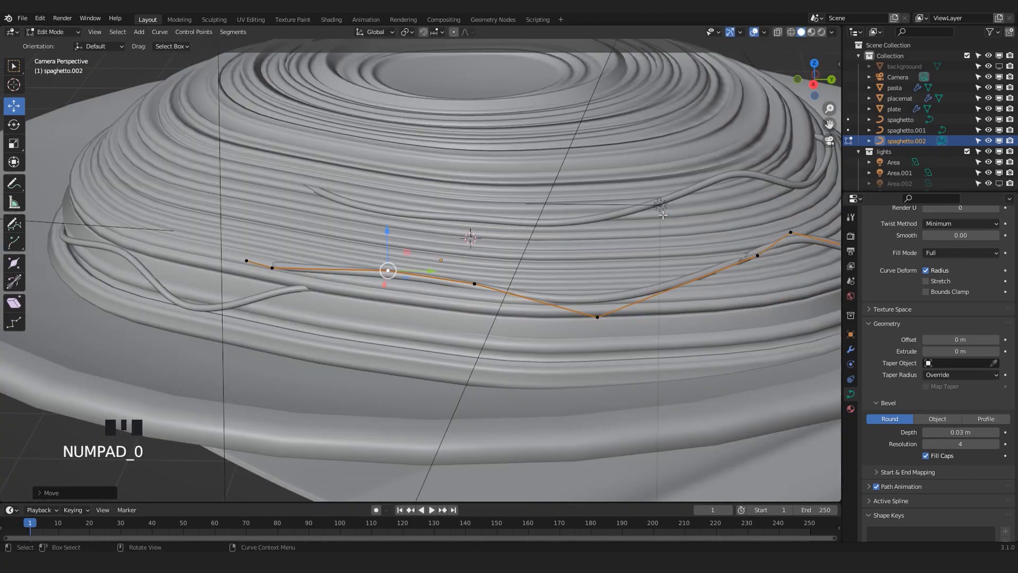
pyautogui.scroll(2, 597, 323)
pyautogui.click(426, 261)
pyautogui.moveTo(426, 221); pyautogui.dragTo(426, 206)
# Adjust the copy's control point at the side bend of the mound
pyautogui.scroll(-1, 451, 212)
pyautogui.keyDown('shift'); pyautogui.moveTo(684, 218); pyautogui.dragTo(350, 286, button='middle'); pyautogui.keyUp('shift')
pyautogui.click(474, 264)
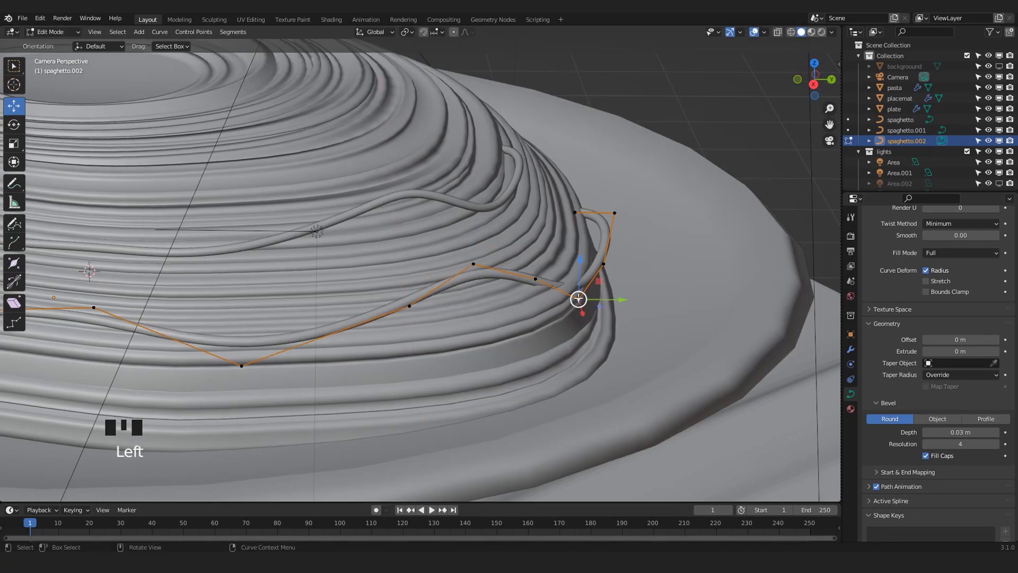
pyautogui.moveTo(579, 299); pyautogui.dragTo(587, 304)
pyautogui.scroll(3, 666, 186)
# Lower the copy's end control point behind the mound, nudge its side bend inward, and finish editing the curve
pyautogui.click(689, 170)
pyautogui.press('KP_Decimal')
pyautogui.scroll(-5, 680, 191)
pyautogui.moveTo(680, 191); pyautogui.dragTo(570, 161, button='middle')
pyautogui.moveTo(455, 228); pyautogui.dragTo(456, 242)
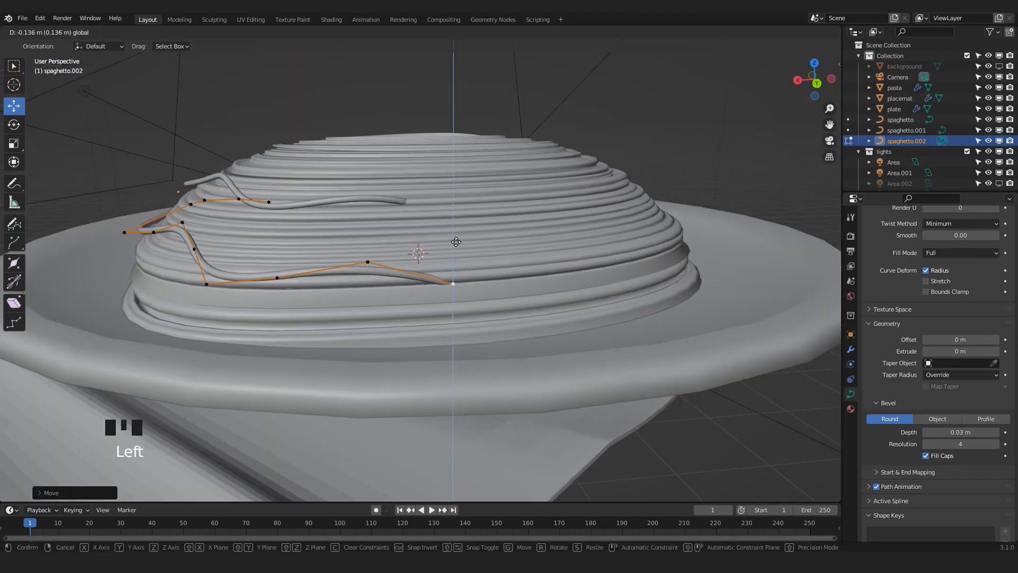
pyautogui.press('KP_0')
pyautogui.moveTo(795, 203); pyautogui.dragTo(781, 204)
pyautogui.scroll(-7, 763, 212)
pyautogui.keyDown('shift'); pyautogui.moveTo(732, 223); pyautogui.dragTo(780, 218, button='middle'); pyautogui.keyUp('shift')
pyautogui.press('Tab')
pyautogui.click(764, 159)
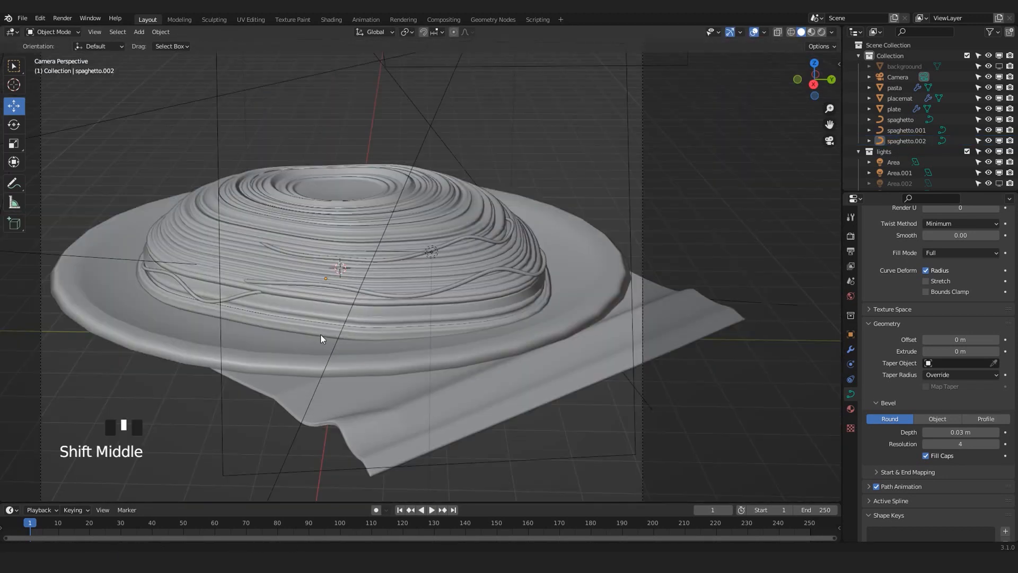
# Reopen the lower strand for editing and shift its front-end control points along the mound's front
pyautogui.scroll(6, 424, 275)
pyautogui.click(534, 223)
pyautogui.press('Tab')
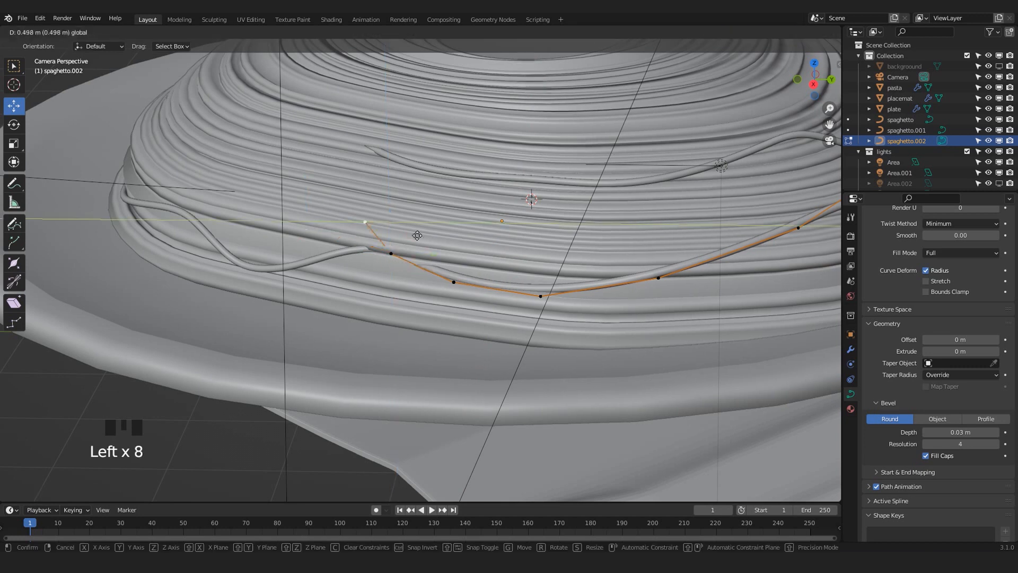
pyautogui.moveTo(384, 275); pyautogui.dragTo(382, 279)
pyautogui.press('Tab')
pyautogui.scroll(-7, 382, 265)
pyautogui.click(209, 155)
# Try to lower the two control points at the upper strand's side crest
pyautogui.scroll(6, 477, 256)
pyautogui.click(615, 204)
pyautogui.press('Tab')
pyautogui.click(679, 172)
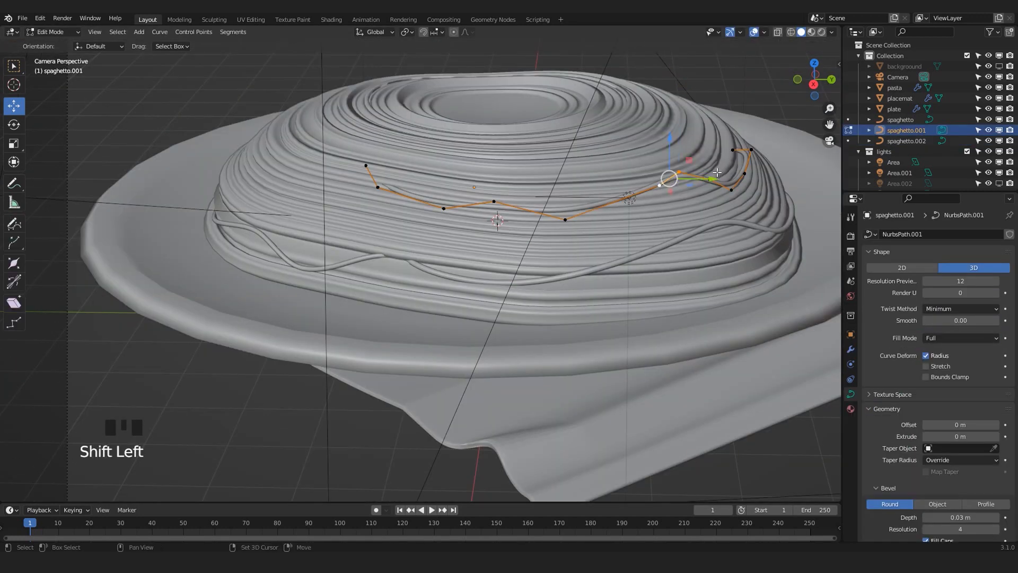
pyautogui.moveTo(684, 162); pyautogui.dragTo(683, 164)
pyautogui.scroll(3, 584, 202)
pyautogui.hotkey('ctrl', 'z')
pyautogui.press('Tab')
pyautogui.scroll(-5, 414, 339)
pyautogui.keyDown('shift'); pyautogui.moveTo(409, 347); pyautogui.dragTo(459, 335, button='middle'); pyautogui.keyUp('shift')
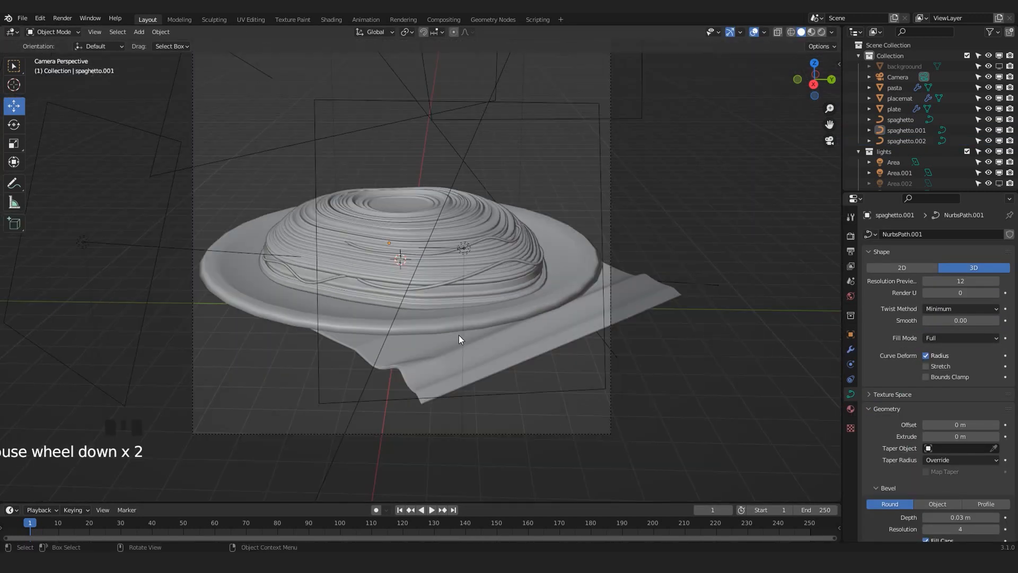
# Duplicate the lower strand and place the copy nearer the base of the pasta mound
pyautogui.scroll(3, 459, 335)
pyautogui.click(523, 266)
pyautogui.hotkey('shift', 'd')
pyautogui.click(523, 266)
pyautogui.press('g')
pyautogui.click(548, 291)
# Move the new copy's two side control points outward to the mound's edge in the top view
pyautogui.press('KP_7')
pyautogui.press('Tab')
pyautogui.keyDown('shift'); pyautogui.moveTo(548, 288); pyautogui.dragTo(425, 207, button='middle'); pyautogui.keyUp('shift')
pyautogui.moveTo(436, 200); pyautogui.dragTo(514, 298)
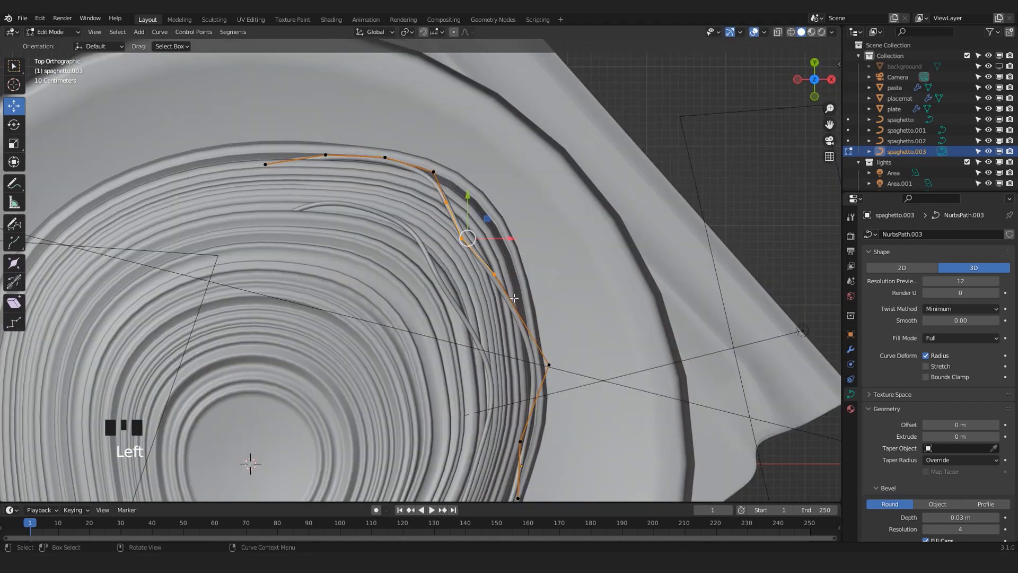
pyautogui.scroll(1, 546, 263)
pyautogui.click(542, 259)
# Lower the base strand's crest point, shorten its front end, and form the remaining front points into a wave
pyautogui.press('KP_0')
pyautogui.scroll(3, 636, 318)
pyautogui.click(705, 278)
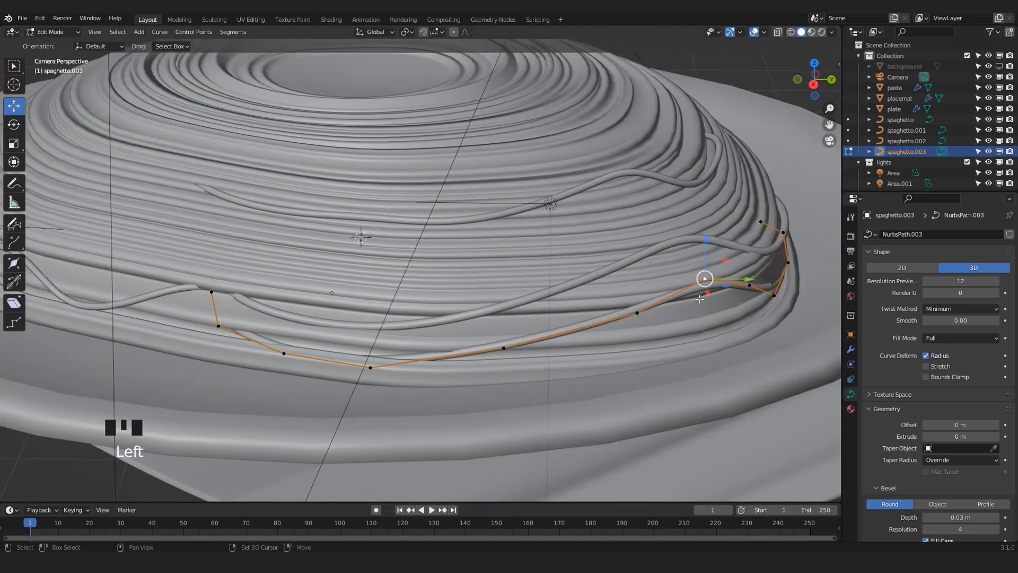
pyautogui.keyDown('shift'); pyautogui.moveTo(704, 254); pyautogui.dragTo(686, 231, button='middle'); pyautogui.keyUp('shift')
pyautogui.moveTo(685, 229); pyautogui.dragTo(684, 269)
pyautogui.click(484, 324)
pyautogui.moveTo(517, 328); pyautogui.dragTo(570, 328)
pyautogui.click(275, 345)
pyautogui.click(350, 344)
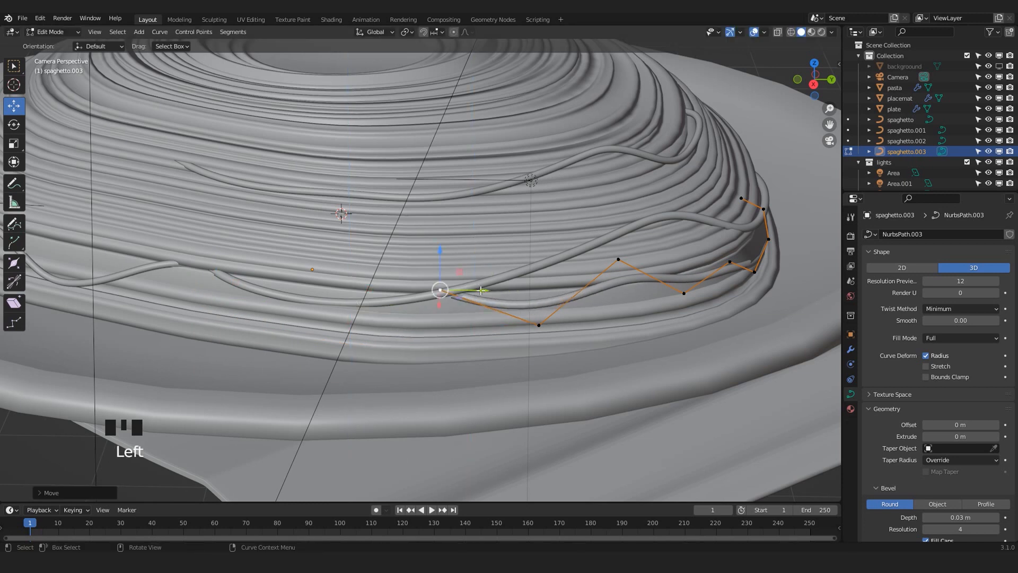
# Shift the base strand's front-end control points sideways and slightly down toward the crossing strand
pyautogui.scroll(5, 480, 295)
pyautogui.moveTo(510, 317); pyautogui.dragTo(559, 317)
pyautogui.moveTo(519, 275)
pyautogui.mouseDown()
pyautogui.moveTo(520, 312)
pyautogui.moveTo(520, 281)
pyautogui.mouseUp()
pyautogui.scroll(-5, 523, 302)
pyautogui.scroll(3, 526, 310)
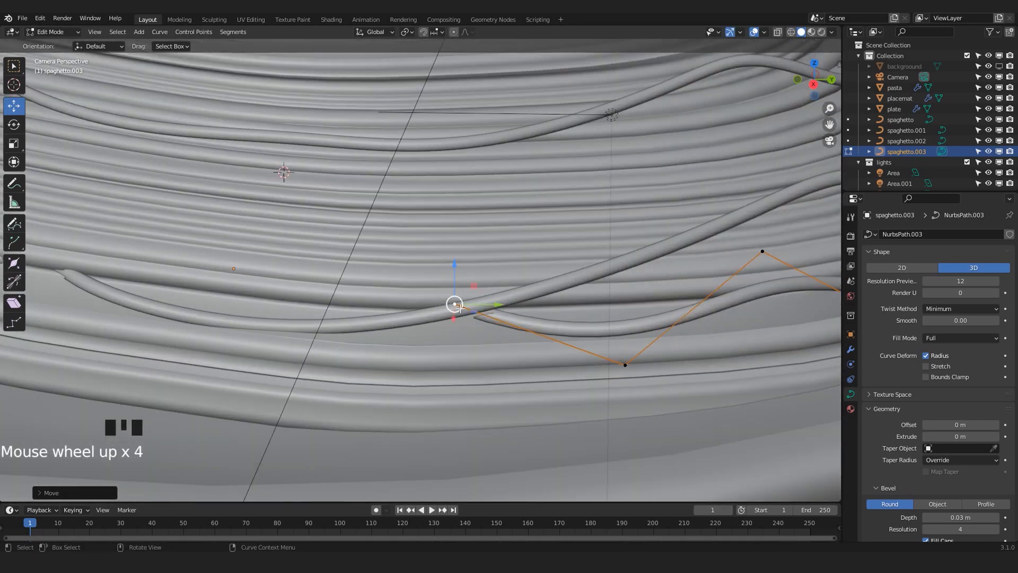
# Extrude a control point from the base strand's front end under the crossing strand and lower the point before it
pyautogui.scroll(1, 472, 341)
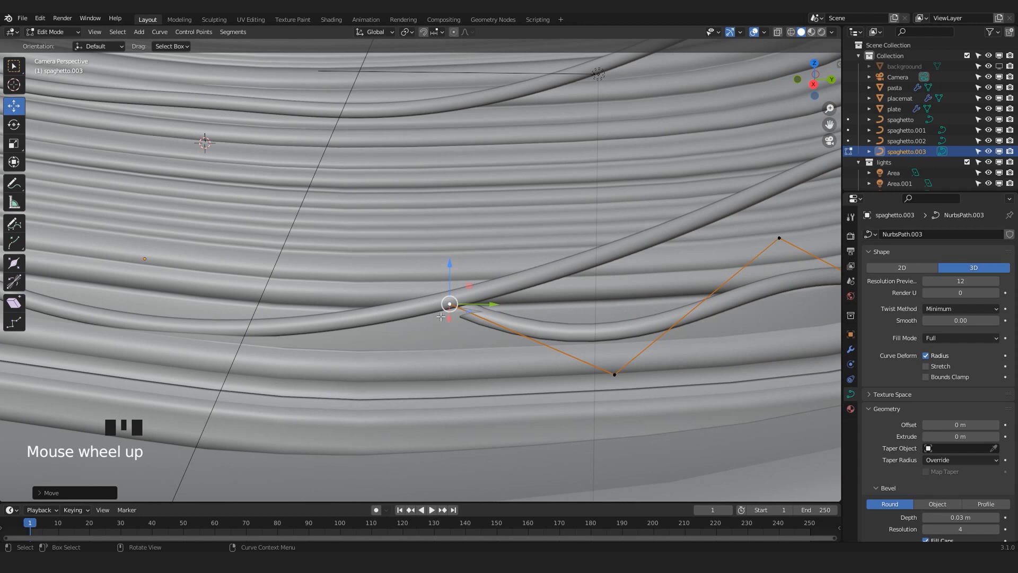
pyautogui.click(394, 292)
pyautogui.hotkey('ctrl', 'z')
pyautogui.scroll(8, 497, 350)
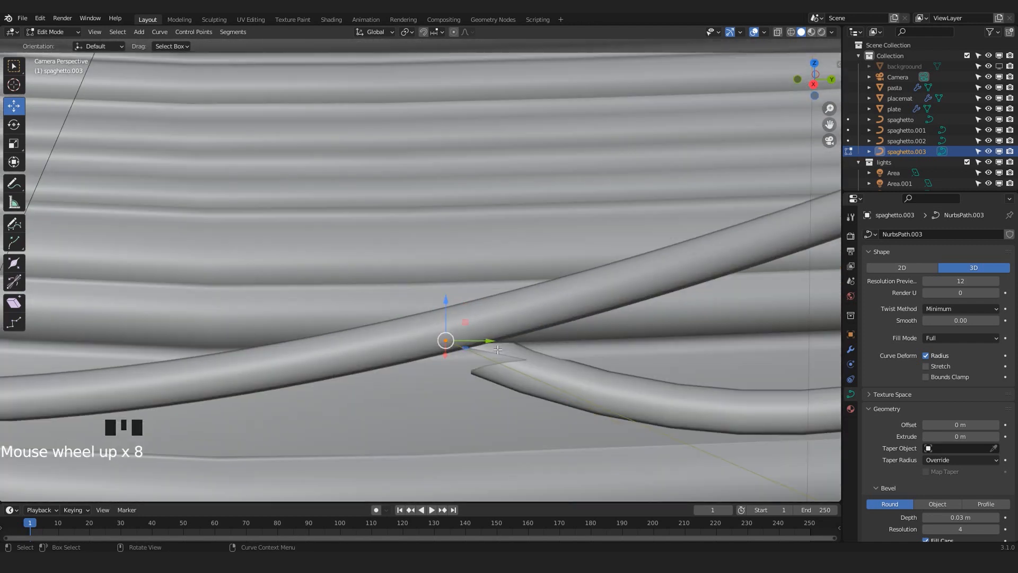
pyautogui.scroll(-4, 497, 350)
pyautogui.press('e')
pyautogui.click(266, 341)
pyautogui.moveTo(444, 314); pyautogui.dragTo(439, 325)
pyautogui.scroll(-8, 325, 214)
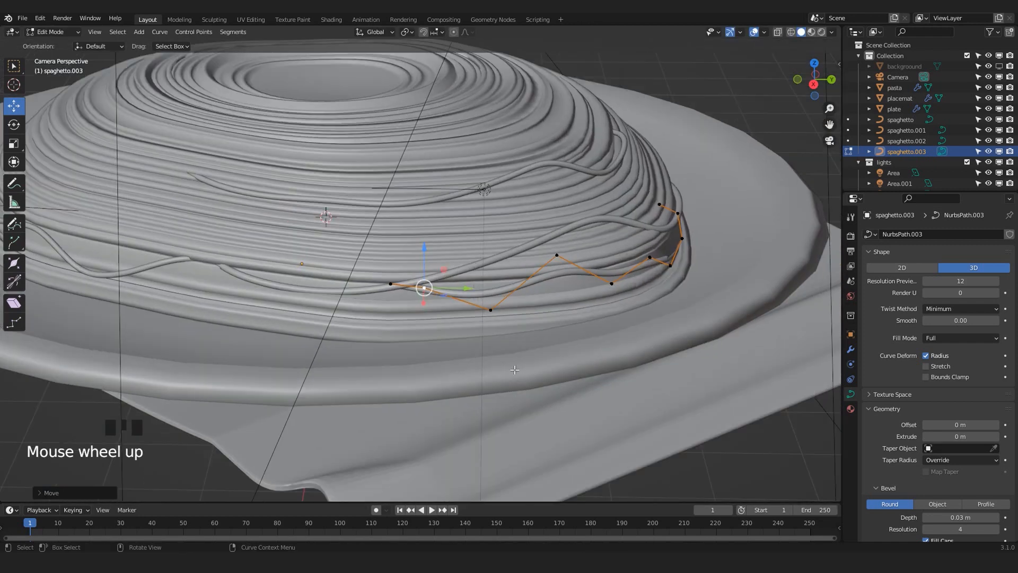
pyautogui.press('Tab')
pyautogui.scroll(-4, 672, 225)
# Duplicate the upper strand and move the copy higher and farther inward on the mound in the top view
pyautogui.click(672, 227)
pyautogui.scroll(4, 485, 302)
pyautogui.click(535, 276)
pyautogui.hotkey('shift', 'd')
pyautogui.click(473, 234)
pyautogui.press('KP_7')
pyautogui.keyDown('shift'); pyautogui.moveTo(536, 297); pyautogui.dragTo(662, 139, button='middle'); pyautogui.keyUp('shift')
pyautogui.scroll(1, 673, 212)
pyautogui.press('g')
pyautogui.press('g')
pyautogui.click(636, 263)
# Move the new top strand's control points toward its back end inward in the top view
pyautogui.press('KP_0')
pyautogui.press('Tab')
pyautogui.press('KP_7')
pyautogui.keyDown('shift'); pyautogui.moveTo(371, 92); pyautogui.dragTo(378, 128, button='middle'); pyautogui.keyUp('shift')
pyautogui.scroll(2, 379, 128)
pyautogui.press('g')
pyautogui.click(315, 175)
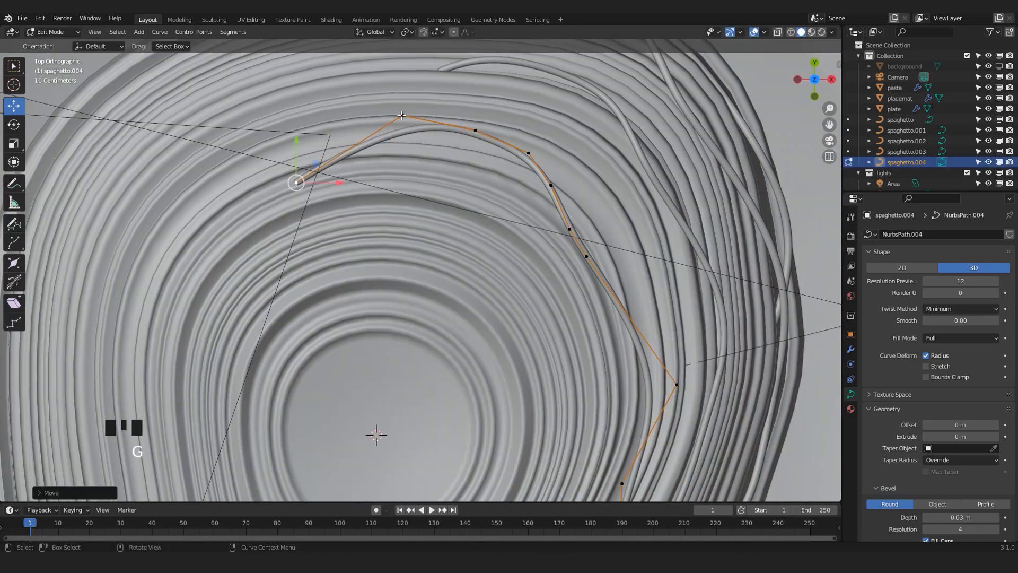
pyautogui.click(531, 153)
pyautogui.press('g')
pyautogui.click(477, 181)
pyautogui.click(548, 184)
pyautogui.press('g')
# Lower the top strand's back-end control point onto the mound surface in a close perspective view
pyautogui.moveTo(329, 266); pyautogui.dragTo(371, 149, button='middle')
pyautogui.scroll(3, 435, 265)
pyautogui.press('g')
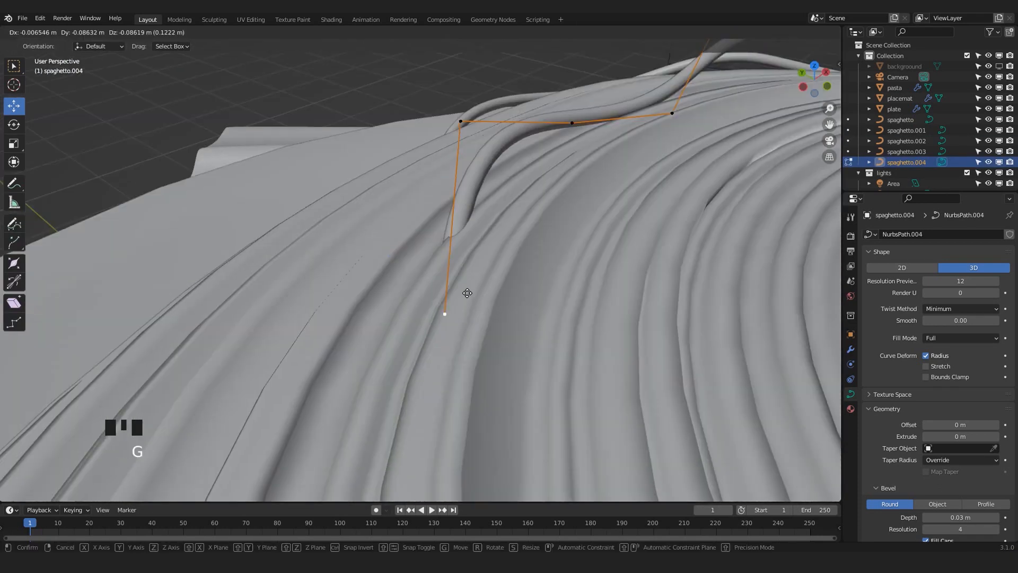
pyautogui.click(467, 286)
pyautogui.press('KP_0')
pyautogui.scroll(3, 601, 141)
pyautogui.scroll(-4, 534, 160)
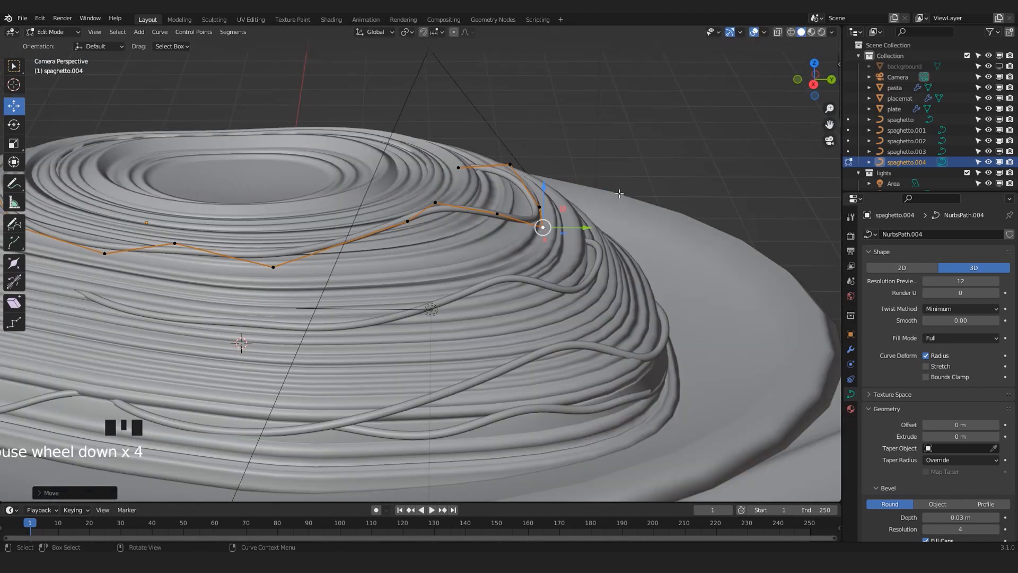
# Raise and shift the middle control points along the top strand's front section to give it a wavier course
pyautogui.press('g')
pyautogui.click(243, 266)
pyautogui.moveTo(243, 226); pyautogui.dragTo(243, 196)
pyautogui.click(126, 239)
pyautogui.moveTo(126, 238); pyautogui.dragTo(186, 234)
pyautogui.scroll(-1, 187, 244)
pyautogui.keyDown('shift'); pyautogui.moveTo(186, 244); pyautogui.dragTo(402, 252, button='middle'); pyautogui.keyUp('shift')
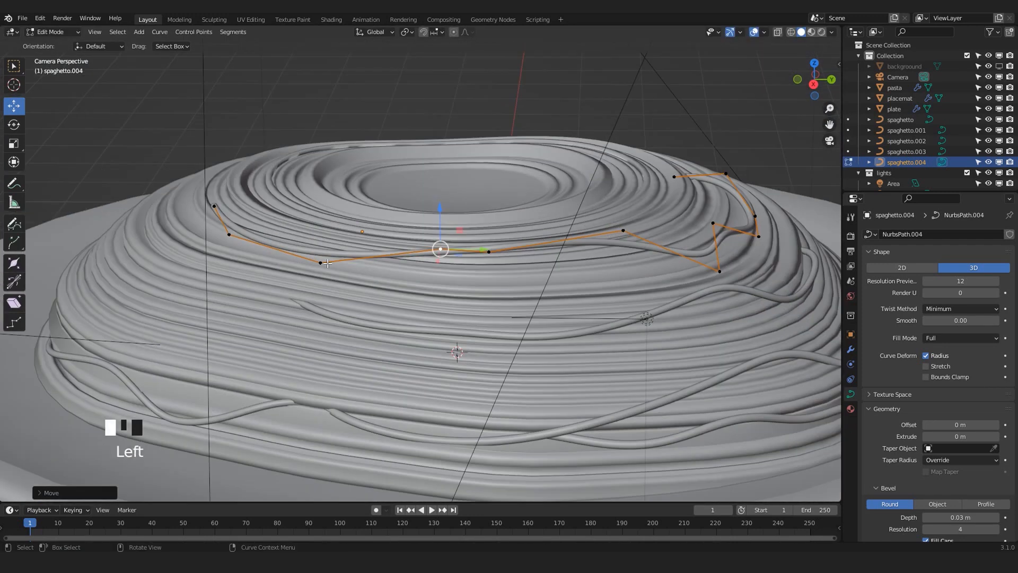
# Subdivide the top strand's segment left of its middle and offset the resulting control points vertically to form a bump
pyautogui.keyDown('shift'); pyautogui.click(233, 229); pyautogui.keyUp('shift')
pyautogui.press('F3')
pyautogui.click(520, 180)
pyautogui.click(309, 216)
pyautogui.moveTo(308, 176); pyautogui.dragTo(308, 209)
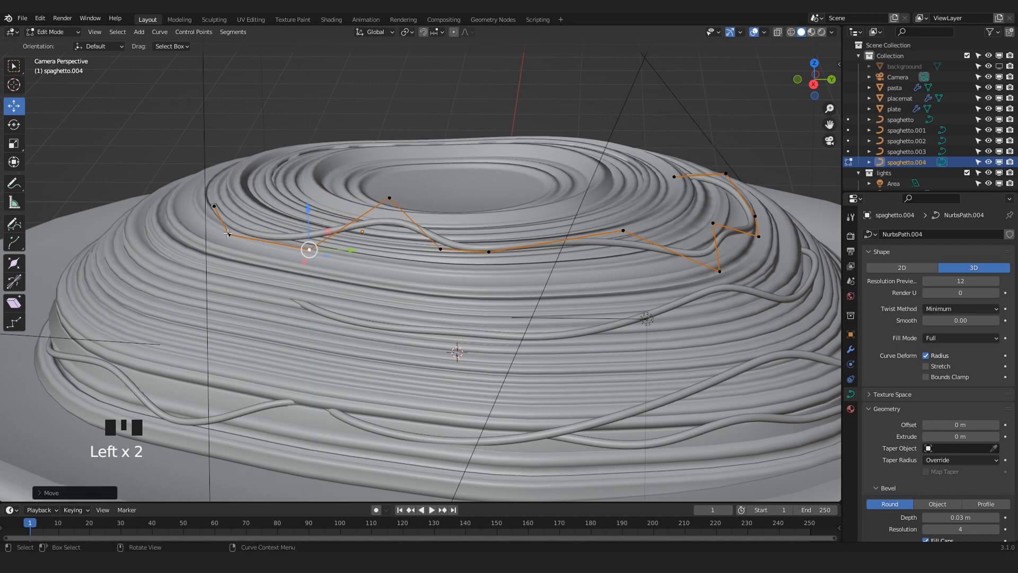
# Examine how the top strand's left end control point sits against the mound in a close orbited view
pyautogui.click(215, 206)
pyautogui.press('KP_Decimal')
pyautogui.scroll(-19, 214, 206)
pyautogui.moveTo(214, 206); pyautogui.dragTo(183, 239, button='middle')
pyautogui.click(161, 34)
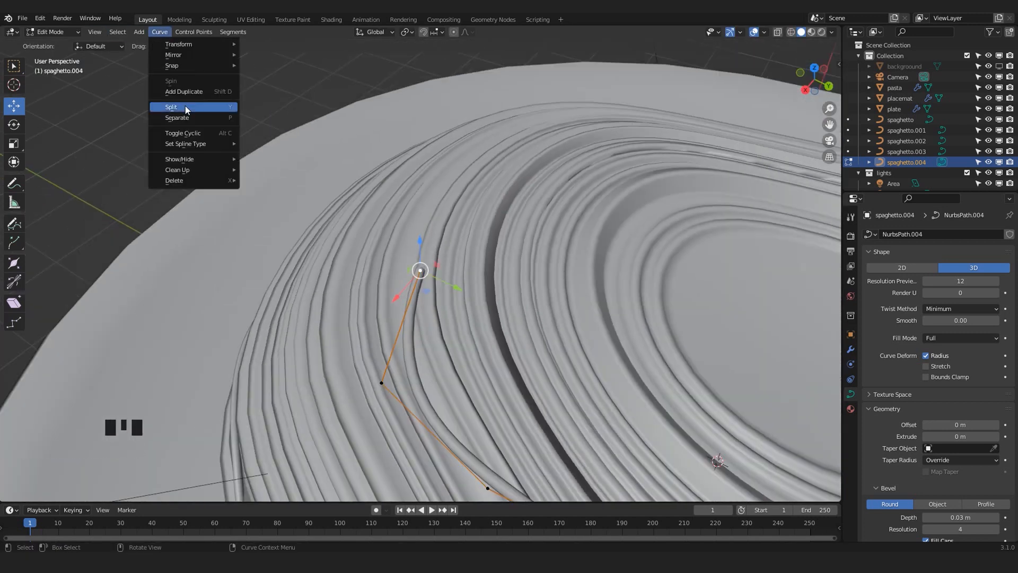
pyautogui.moveTo(350, 212)
pyautogui.mouseDown(button='middle')
pyautogui.moveTo(390, 185)
pyautogui.moveTo(367, 212)
pyautogui.mouseUp(button='middle')
pyautogui.moveTo(435, 268); pyautogui.dragTo(404, 249, button='middle')
pyautogui.scroll(2, 403, 250)
# Create a short duplicate strand lower on the front of the mound and fit its end and middle control points to the surface
pyautogui.scroll(-1, 382, 244)
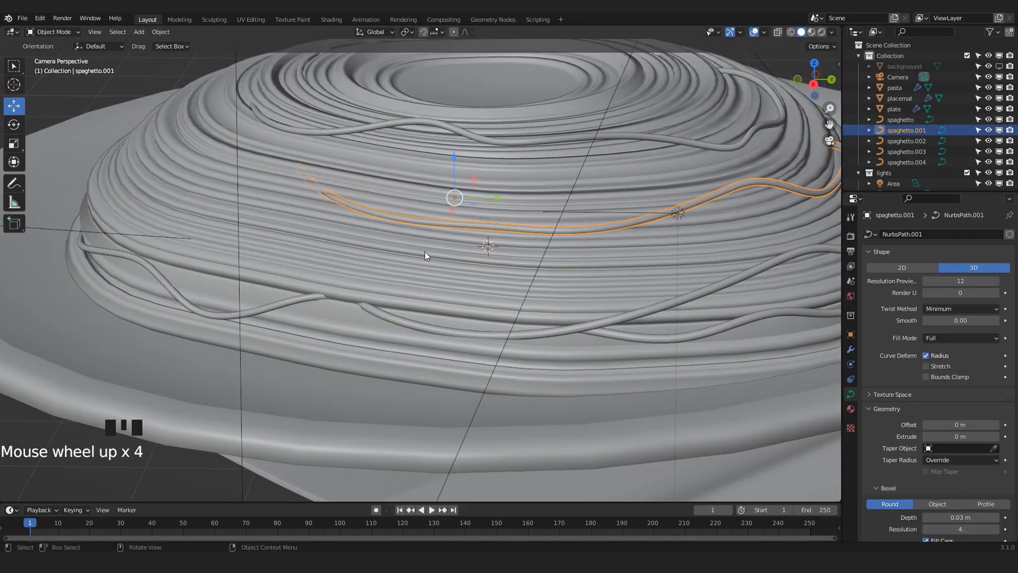
pyautogui.scroll(-2, 504, 297)
pyautogui.scroll(3, 503, 302)
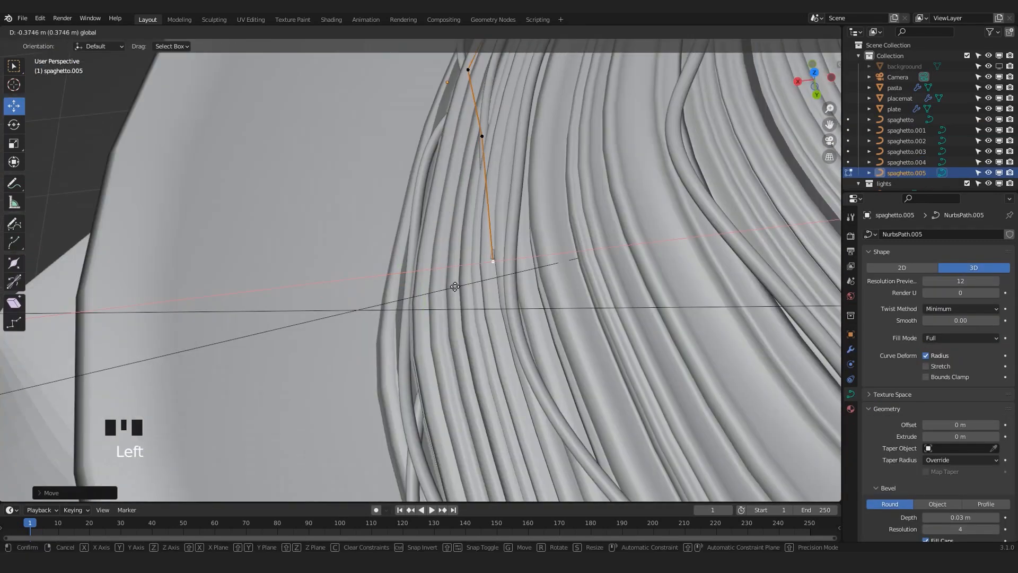
pyautogui.press('g')
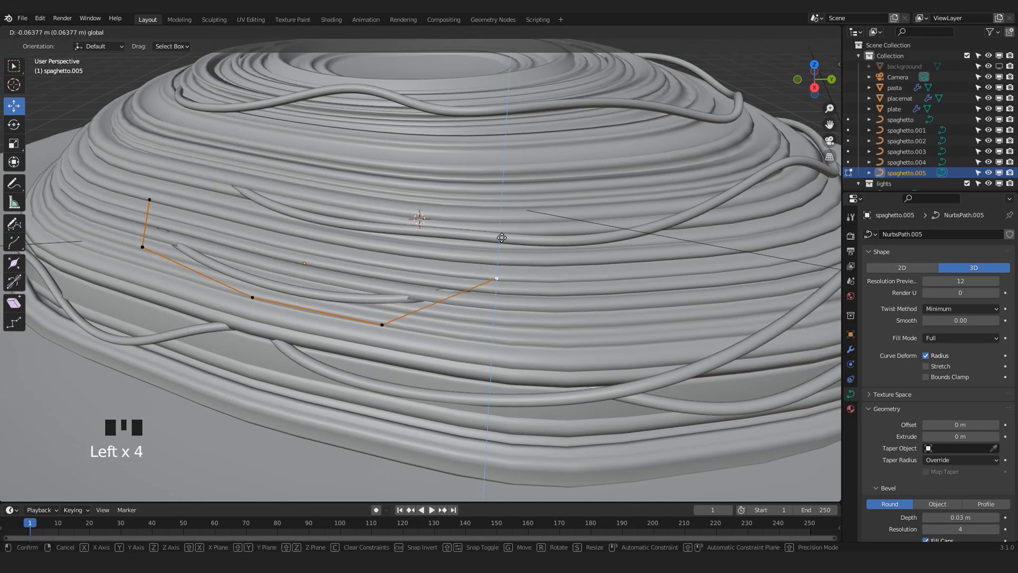
pyautogui.click(501, 238)
pyautogui.keyDown('shift'); pyautogui.moveTo(502, 238); pyautogui.dragTo(392, 339, button='middle'); pyautogui.keyUp('shift')
pyautogui.click(433, 296)
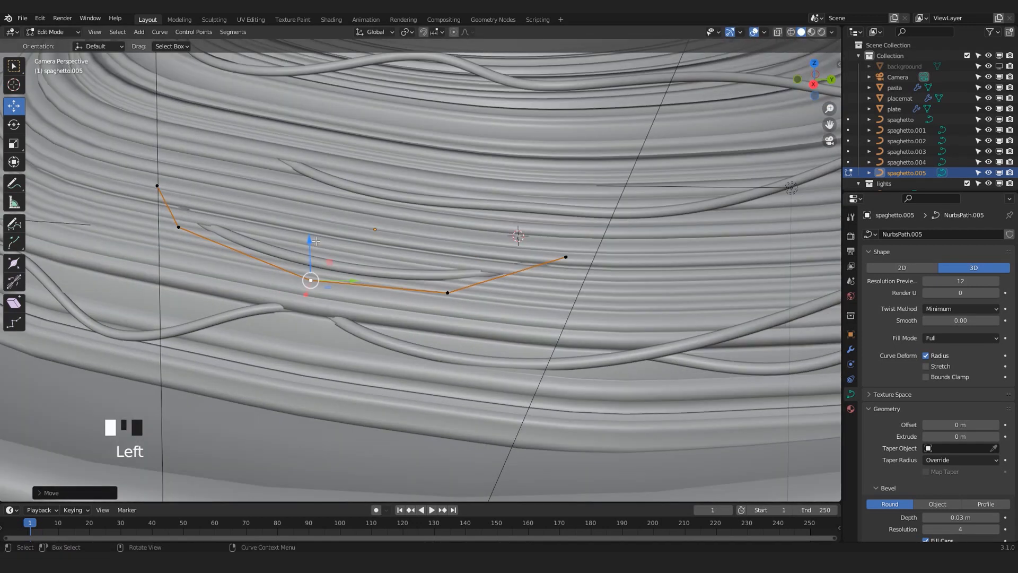
pyautogui.moveTo(316, 241); pyautogui.dragTo(346, 235)
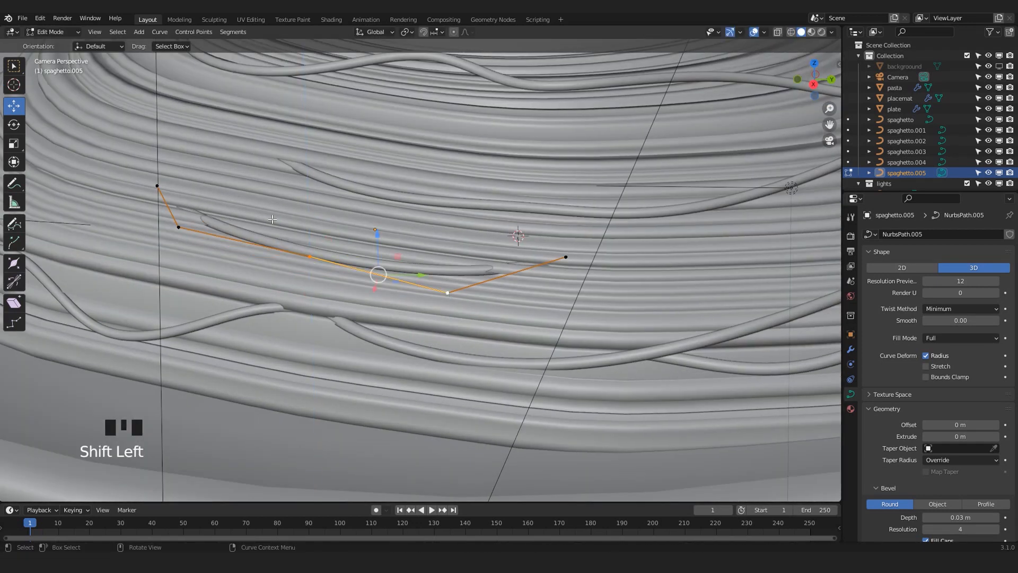
# Subdivide the segment between the short strand's two lower middle control points and raise the new point
pyautogui.click(461, 232)
pyautogui.scroll(2, 461, 231)
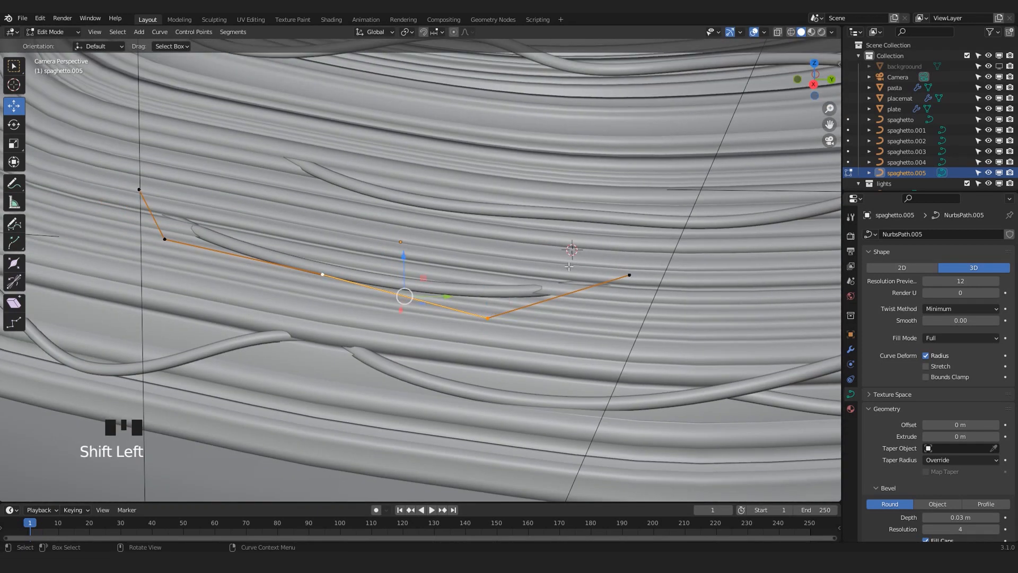
pyautogui.scroll(3, 569, 267)
pyautogui.scroll(-2, 569, 267)
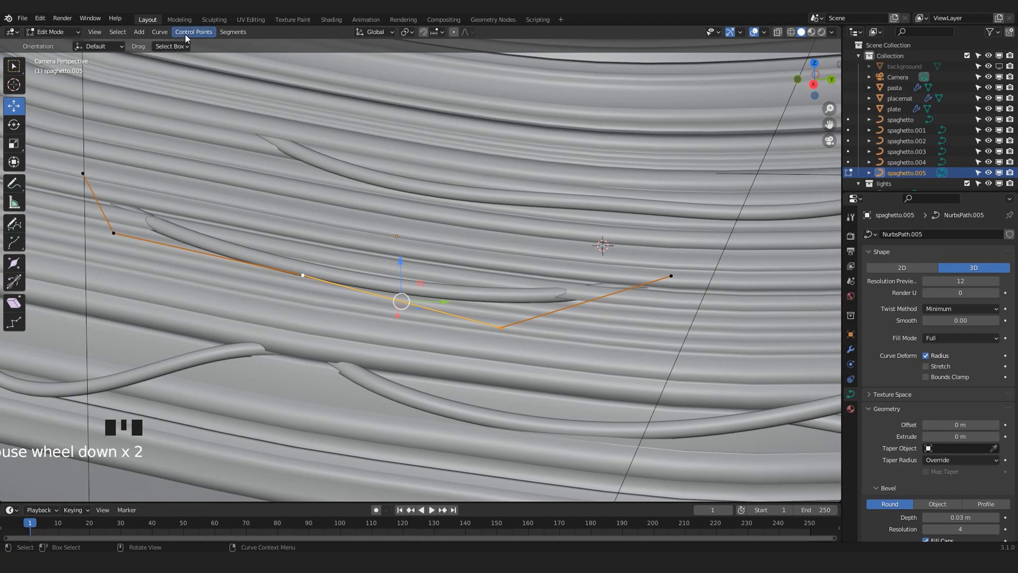
pyautogui.click(200, 32)
pyautogui.click(235, 34)
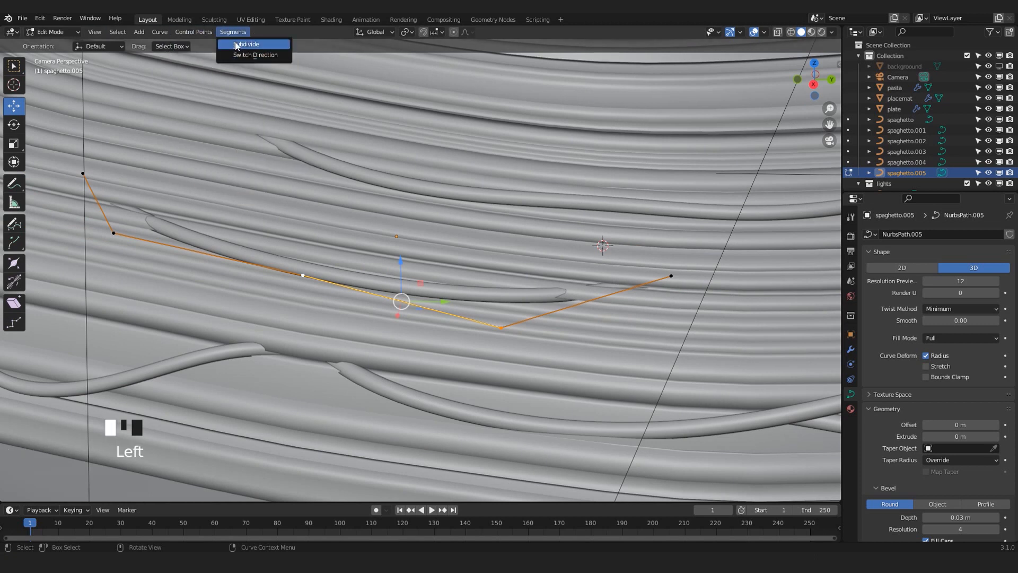
pyautogui.click(236, 46)
pyautogui.click(401, 301)
pyautogui.moveTo(401, 260); pyautogui.dragTo(400, 175)
# Raise the short strand's neighbouring control points to smooth its wave across the front of the mound
pyautogui.scroll(-2, 402, 212)
pyautogui.click(477, 309)
pyautogui.moveTo(477, 271); pyautogui.dragTo(477, 263)
pyautogui.click(405, 233)
pyautogui.moveTo(405, 197); pyautogui.dragTo(405, 167)
pyautogui.click(186, 204)
pyautogui.moveTo(186, 167); pyautogui.dragTo(187, 153)
# Lower the short strand's middle control point onto the mound surface and finish editing the curve
pyautogui.click(405, 212)
pyautogui.press('KP_Decimal')
pyautogui.scroll(-12, 404, 212)
pyautogui.moveTo(419, 228); pyautogui.dragTo(303, 206, button='middle')
pyautogui.moveTo(420, 234); pyautogui.dragTo(421, 266)
pyautogui.moveTo(386, 305); pyautogui.dragTo(521, 328)
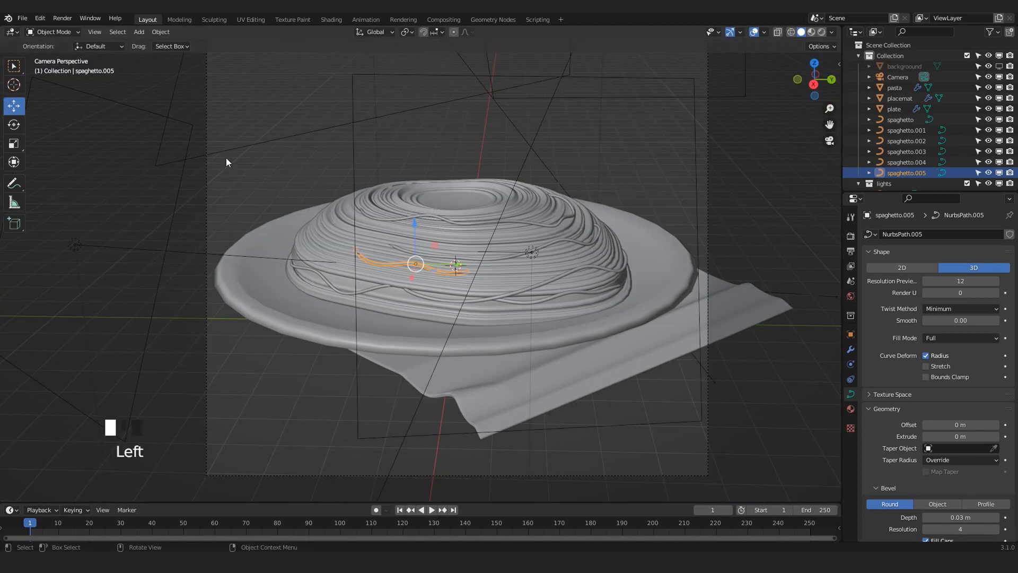
# Duplicate the short wavy strand and place the copy at the mound's front base
pyautogui.scroll(5, 406, 277)
pyautogui.scroll(-4, 406, 277)
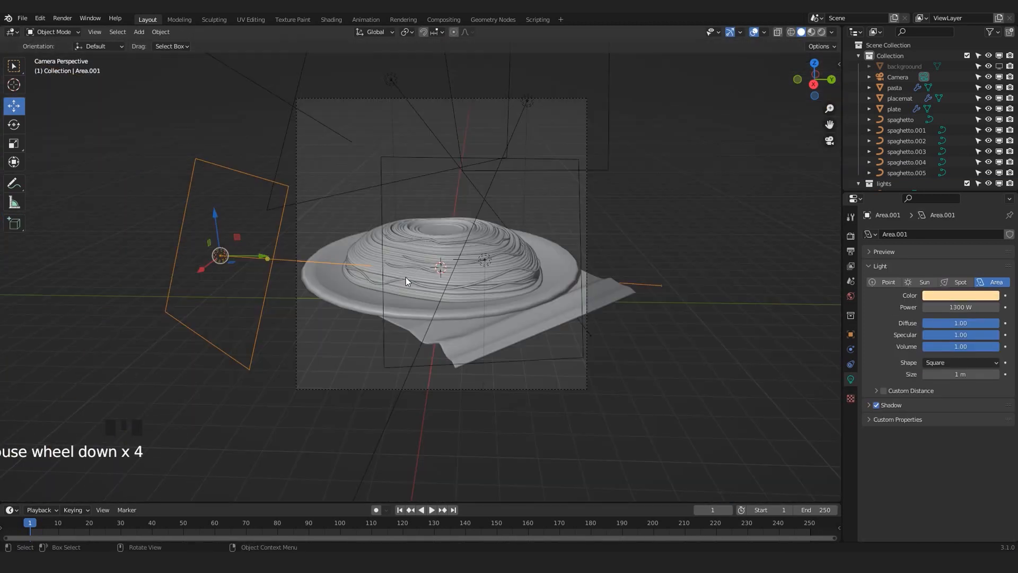
pyautogui.scroll(5, 405, 277)
pyautogui.doubleClick(418, 320)
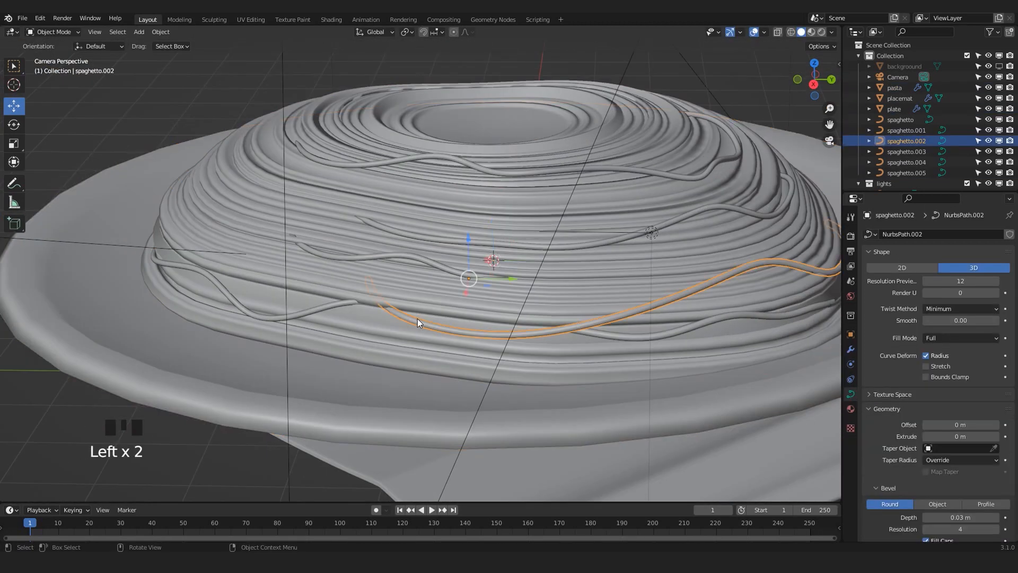
pyautogui.hotkey('shift', 'd')
pyautogui.scroll(-5, 363, 316)
pyautogui.moveTo(364, 314); pyautogui.dragTo(323, 360, button='middle')
pyautogui.scroll(6, 345, 328)
pyautogui.moveTo(358, 316); pyautogui.dragTo(320, 329)
pyautogui.press('KP_0')
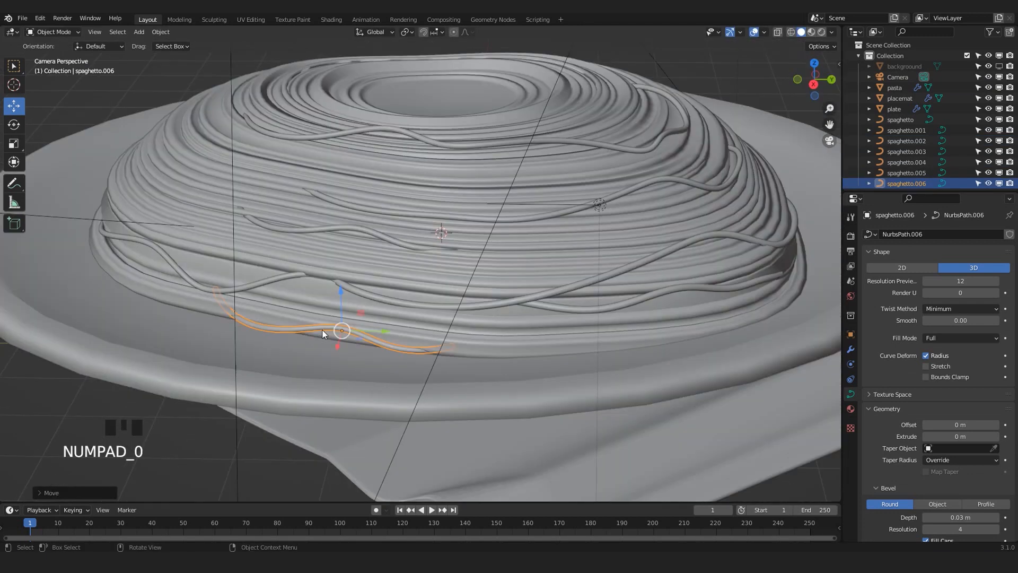
# Raise two control points on the right half of the base copy
pyautogui.scroll(5, 323, 329)
pyautogui.press('Tab')
pyautogui.click(537, 346)
pyautogui.moveTo(538, 305); pyautogui.dragTo(550, 264)
pyautogui.click(417, 375)
pyautogui.moveTo(418, 334); pyautogui.dragTo(425, 296)
# Raise the base copy's left control points toward the crossing strand above it
pyautogui.keyDown('shift'); pyautogui.moveTo(160, 308); pyautogui.dragTo(260, 315, button='middle'); pyautogui.keyUp('shift')
pyautogui.click(248, 316)
pyautogui.moveTo(247, 277); pyautogui.dragTo(247, 221)
pyautogui.click(227, 255)
pyautogui.moveTo(228, 218); pyautogui.dragTo(229, 218)
# Move another control point of the base copy down and outward toward the plate, and finish editing the curve
pyautogui.click(379, 353)
pyautogui.press('g')
pyautogui.click(241, 427)
pyautogui.press('Tab')
pyautogui.scroll(-8, 241, 398)
pyautogui.click(162, 312)
pyautogui.scroll(6, 163, 312)
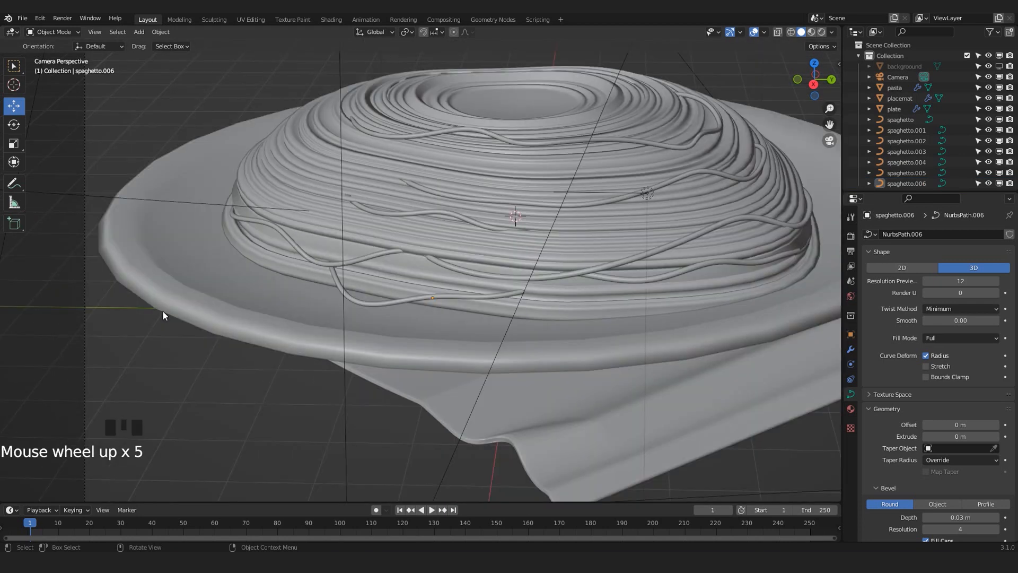
# Duplicate the strand on the mound's middle right side and offset the copy along the slope
pyautogui.click(566, 214)
pyautogui.moveTo(606, 239); pyautogui.dragTo(478, 334, button='middle')
pyautogui.scroll(4, 306, 287)
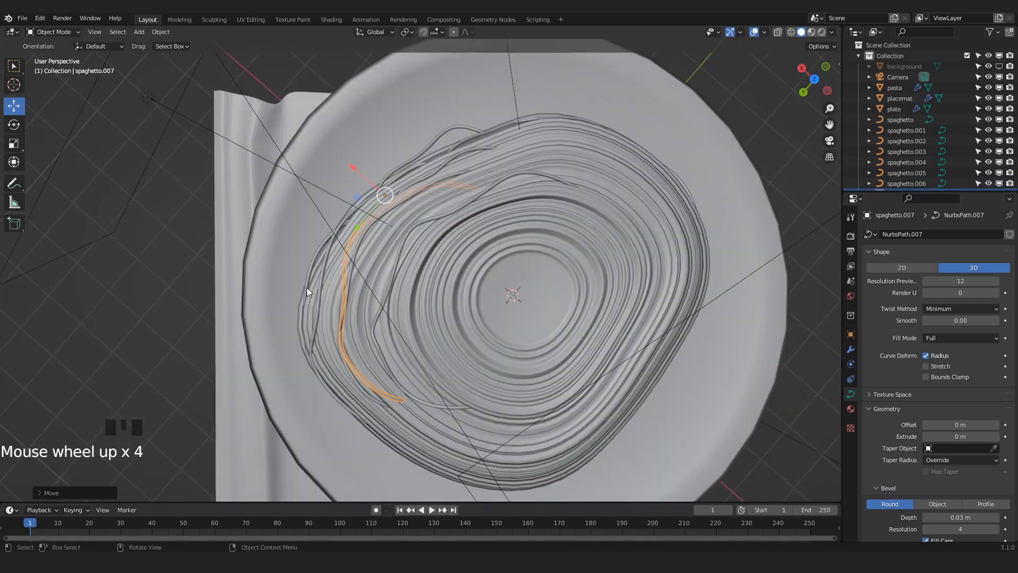
pyautogui.press('KP_0')
# Delete the new right-side strand's surplus control points and reposition its front end point
pyautogui.press('Tab')
pyautogui.scroll(-2, 205, 279)
pyautogui.press('x')
pyautogui.scroll(3, 411, 390)
pyautogui.click(458, 337)
pyautogui.press('g')
pyautogui.click(507, 278)
# Move the right-side strand's front end control point against the mound surface in a close view
pyautogui.press('KP_Decimal')
pyautogui.scroll(-8, 507, 278)
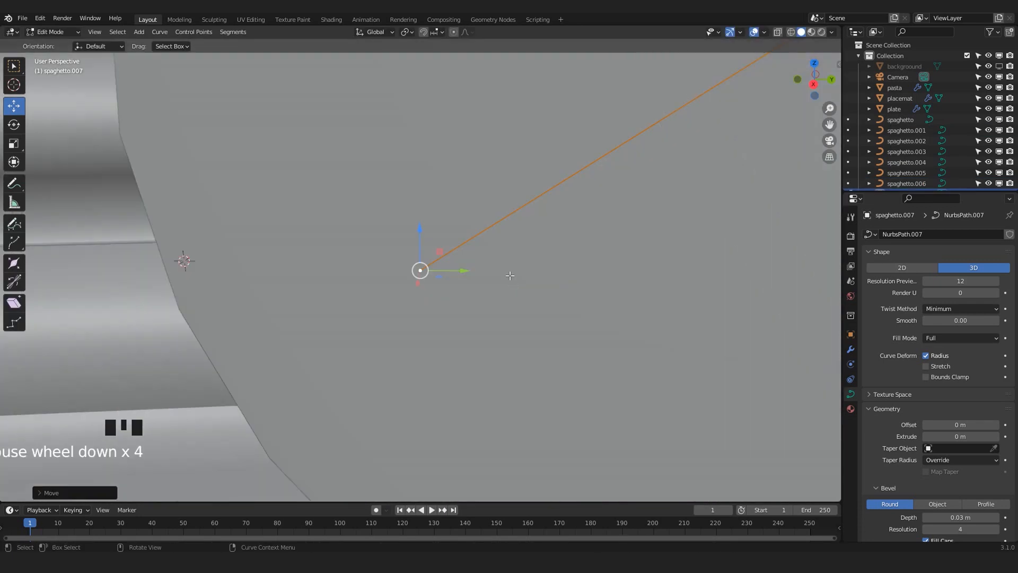
pyautogui.moveTo(371, 275)
pyautogui.mouseDown(button='middle')
pyautogui.moveTo(469, 280)
pyautogui.moveTo(371, 250)
pyautogui.moveTo(388, 265)
pyautogui.mouseUp(button='middle')
pyautogui.press('g')
pyautogui.click(451, 255)
# Reposition a control point near the right-side strand's back end so the strand hugs the mound
pyautogui.click(622, 154)
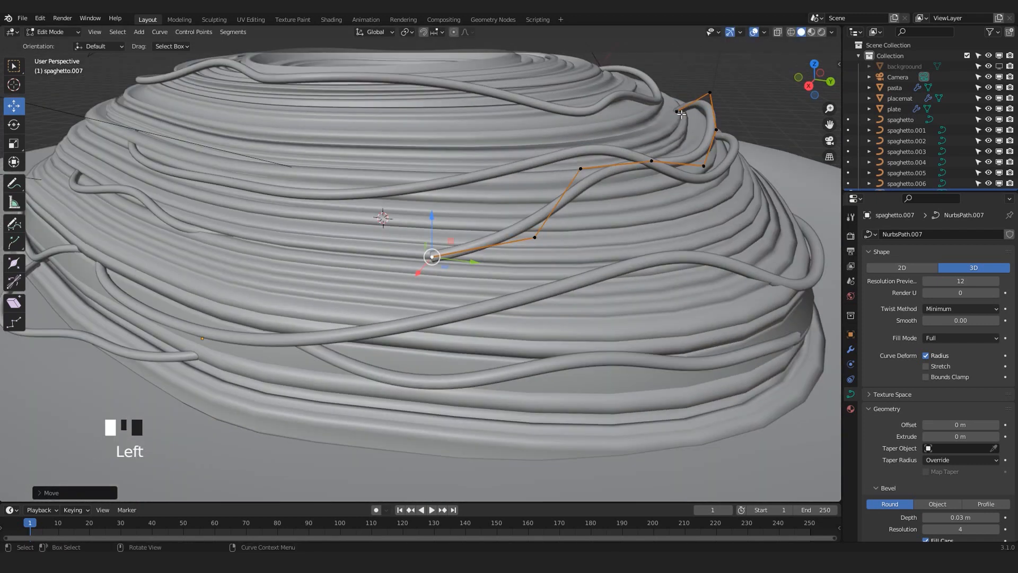
pyautogui.press('KP_Decimal')
pyautogui.scroll(-15, 583, 212)
pyautogui.moveTo(531, 297); pyautogui.dragTo(395, 257, button='middle')
pyautogui.press('g')
pyautogui.click(424, 266)
pyautogui.press('KP_0')
pyautogui.scroll(2, 485, 246)
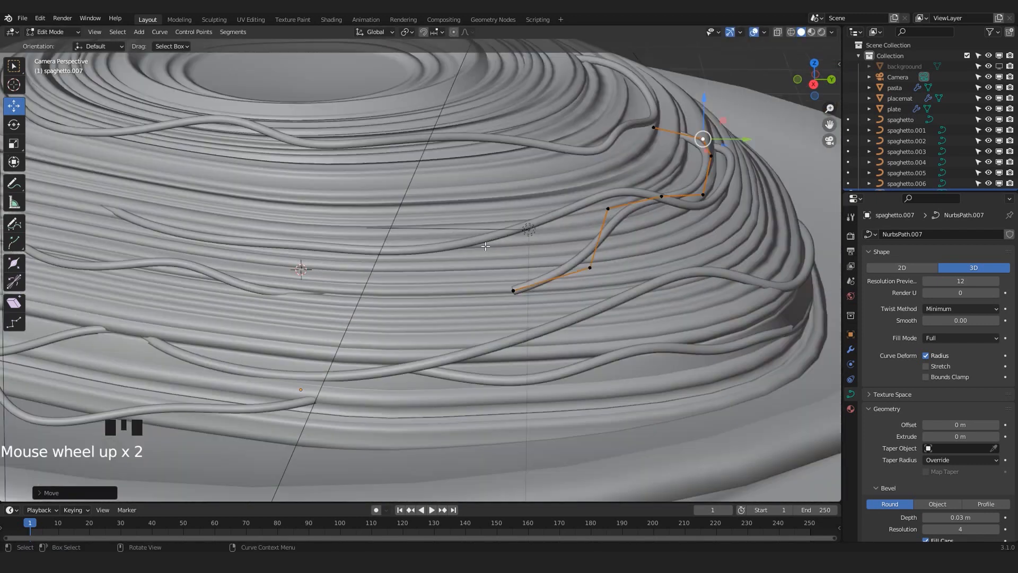
# Tuck the right-side strand's back end control point into the mound in a close orbited view
pyautogui.moveTo(683, 73); pyautogui.dragTo(456, 234, button='middle')
pyautogui.press('KP_Decimal')
pyautogui.press('g')
pyautogui.click(386, 268)
pyautogui.press('g')
pyautogui.click(435, 239)
# Extrude control points from the right-side strand's front end to extend it down across the mound's front
pyautogui.press('KP_0')
pyautogui.click(513, 289)
pyautogui.press('KP_Decimal')
pyautogui.moveTo(493, 287); pyautogui.dragTo(407, 270, button='middle')
pyautogui.press('KP_0')
pyautogui.press('e')
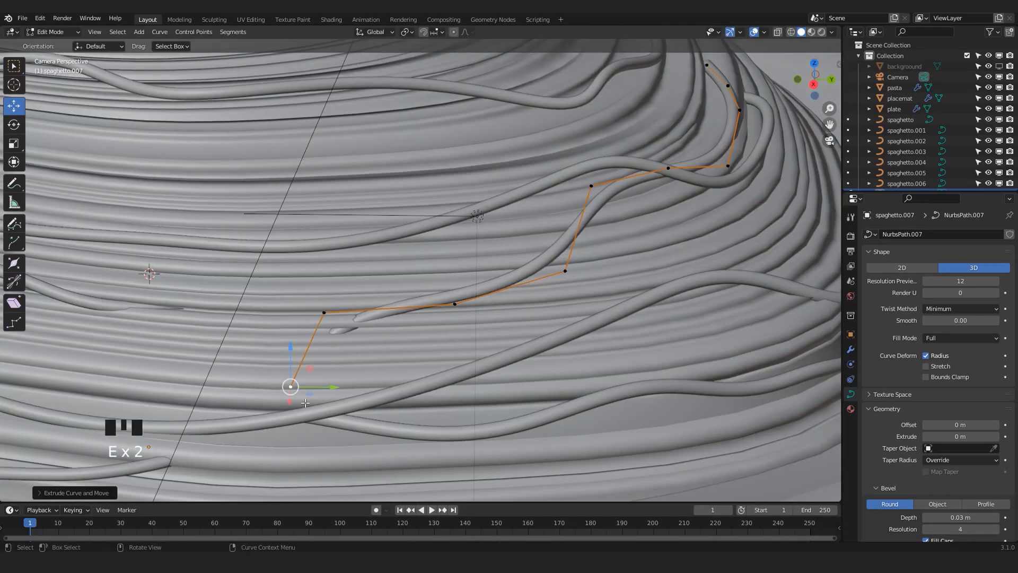
# Push the extruded end point outward to the mound surface and extrude another control point toward the left
pyautogui.press('KP_Decimal')
pyautogui.scroll(-17, 305, 403)
pyautogui.moveTo(371, 319); pyautogui.dragTo(451, 270, button='middle')
pyautogui.moveTo(456, 265); pyautogui.dragTo(500, 261)
pyautogui.press('KP_0')
pyautogui.press('e')
pyautogui.click(421, 265)
pyautogui.scroll(-4, 421, 265)
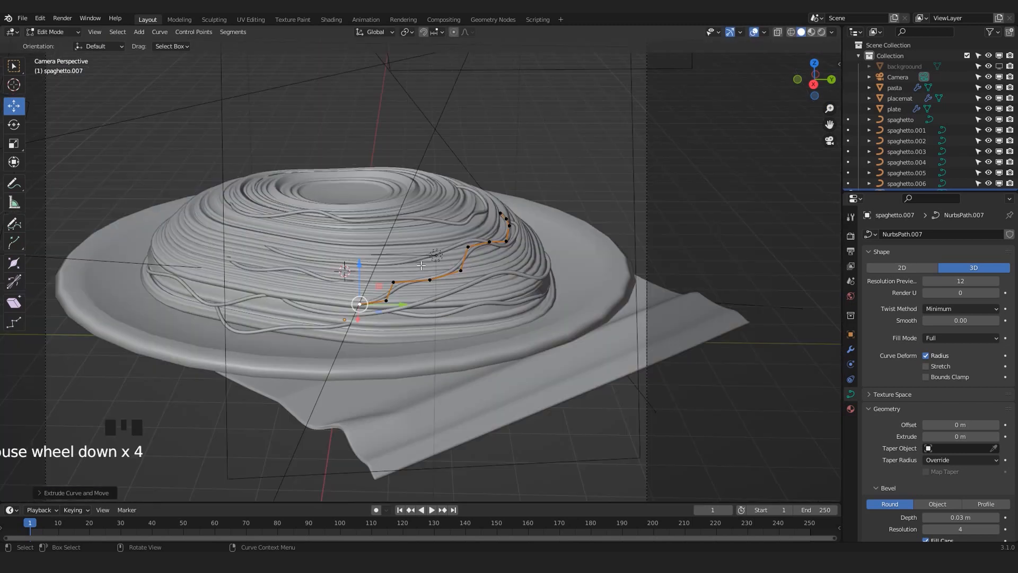
# Extrude the strand's front end further toward the base, fit the new control points to the mound, and finish editing
pyautogui.press('Tab')
pyautogui.scroll(5, 400, 363)
pyautogui.scroll(2, 402, 286)
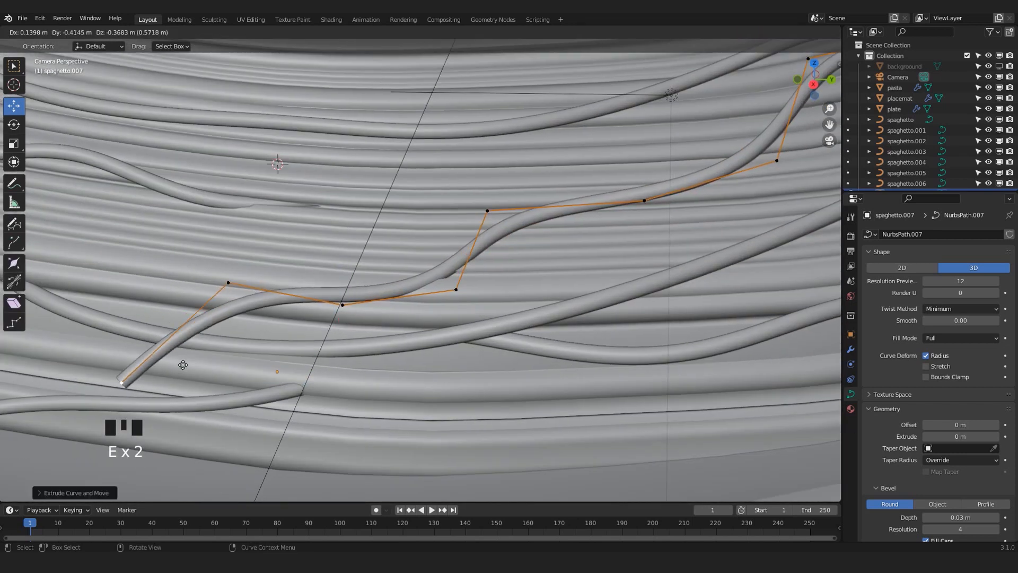
pyautogui.moveTo(236, 221); pyautogui.dragTo(371, 265, button='middle')
pyautogui.scroll(3, 371, 265)
pyautogui.moveTo(389, 273); pyautogui.dragTo(525, 283)
pyautogui.click(405, 341)
pyautogui.moveTo(373, 339); pyautogui.dragTo(425, 346)
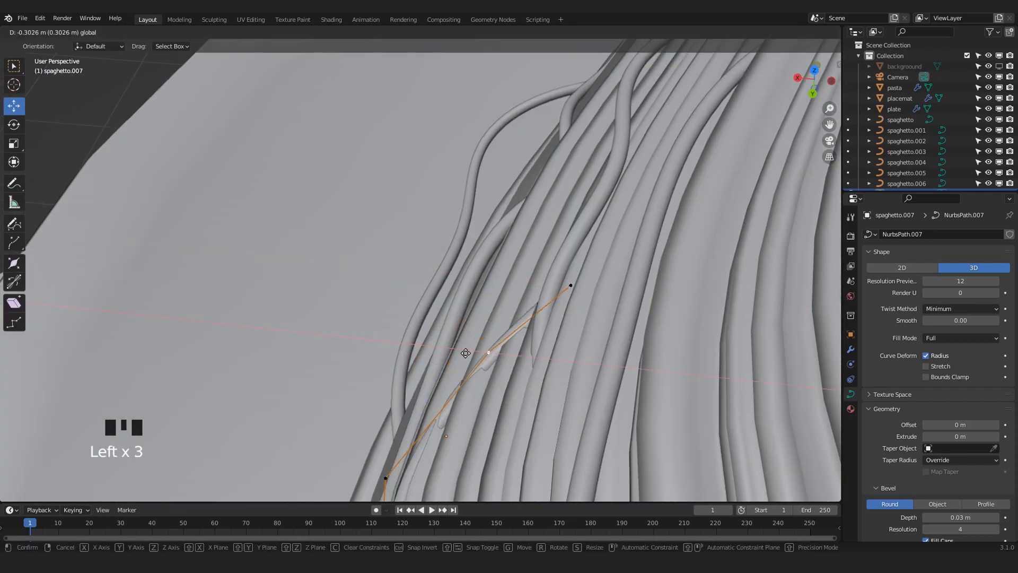
pyautogui.press('KP_0')
pyautogui.scroll(-7, 424, 300)
pyautogui.press('Tab')
pyautogui.scroll(3, 291, 417)
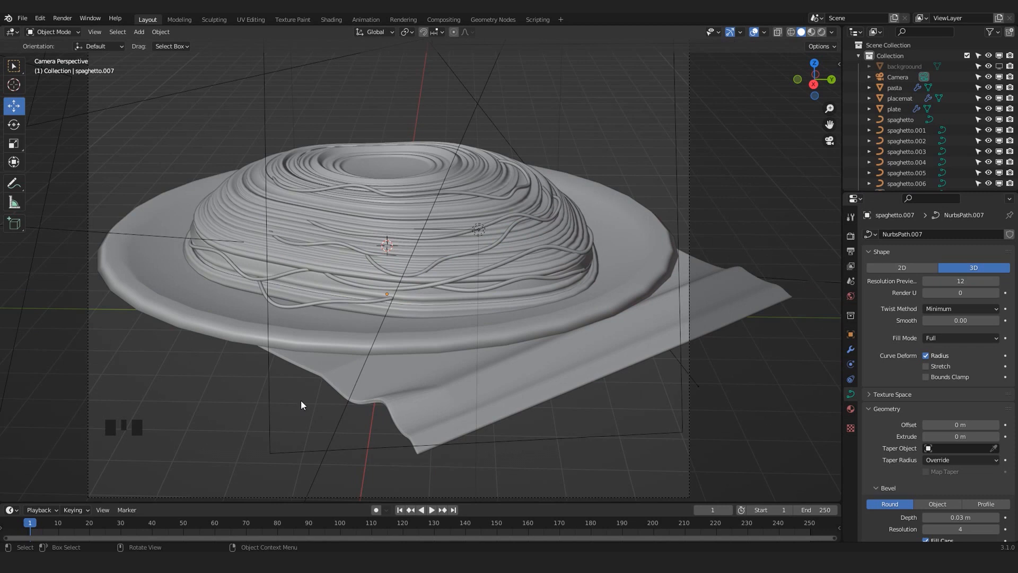
# Duplicate a winding strand, position the copy around the mound's left side in the top view, and open it for point editing
pyautogui.keyDown('shift'); pyautogui.moveTo(425, 243); pyautogui.dragTo(509, 280, button='middle'); pyautogui.keyUp('shift')
pyautogui.scroll(5, 509, 280)
pyautogui.click(318, 257)
pyautogui.hotkey('shift', 'd')
pyautogui.click(329, 255)
pyautogui.press('KP_7')
pyautogui.scroll(-7, 340, 257)
pyautogui.press('Tab')
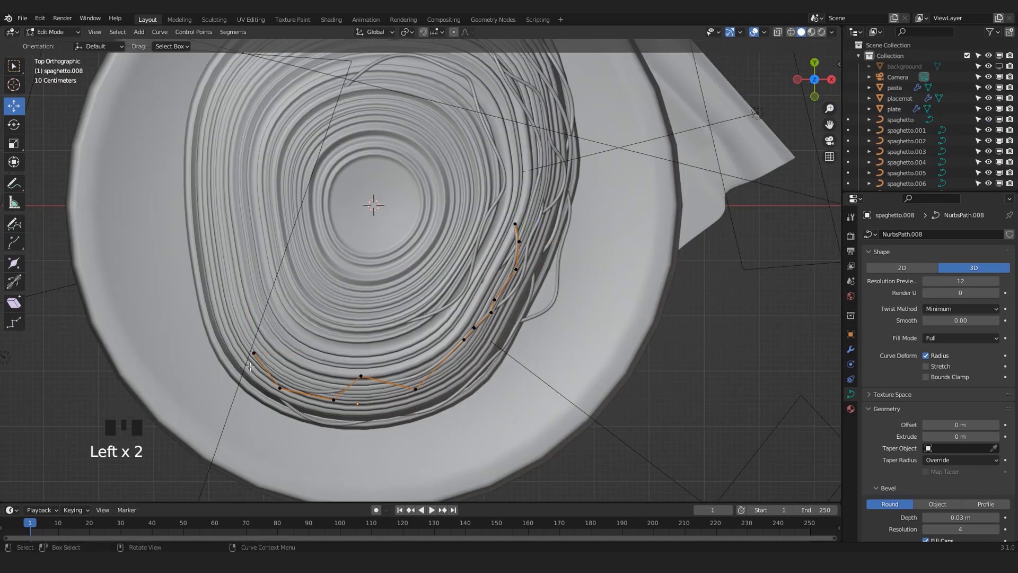
# Move the left-side copy's front end control point along the X axis against the mound and finish editing
pyautogui.press('KP_0')
pyautogui.click(491, 248)
pyautogui.scroll(-19, 492, 247)
pyautogui.moveTo(493, 259); pyautogui.dragTo(518, 261)
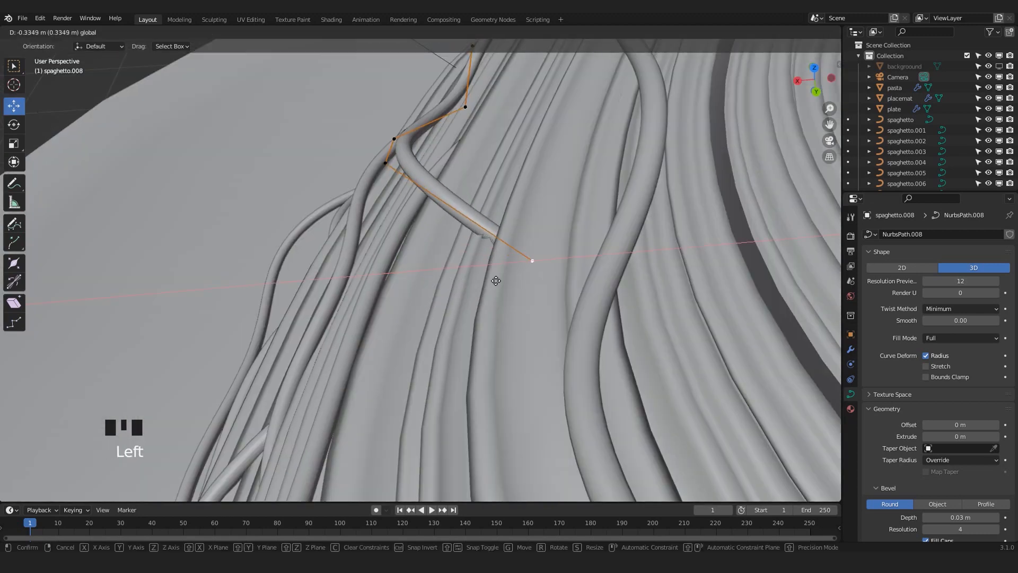
pyautogui.moveTo(518, 262); pyautogui.dragTo(477, 205, button='middle')
pyautogui.press('KP_0')
pyautogui.press('Tab')
# Examine the left-side copy's back control points and the overall strand arrangement from the camera view
pyautogui.scroll(5, 477, 205)
pyautogui.click(207, 151)
pyautogui.scroll(5, 207, 150)
pyautogui.scroll(-5, 207, 149)
pyautogui.keyDown('shift'); pyautogui.moveTo(588, 296); pyautogui.dragTo(541, 291, button='middle'); pyautogui.keyUp('shift')
pyautogui.scroll(5, 541, 291)
pyautogui.press('Tab')
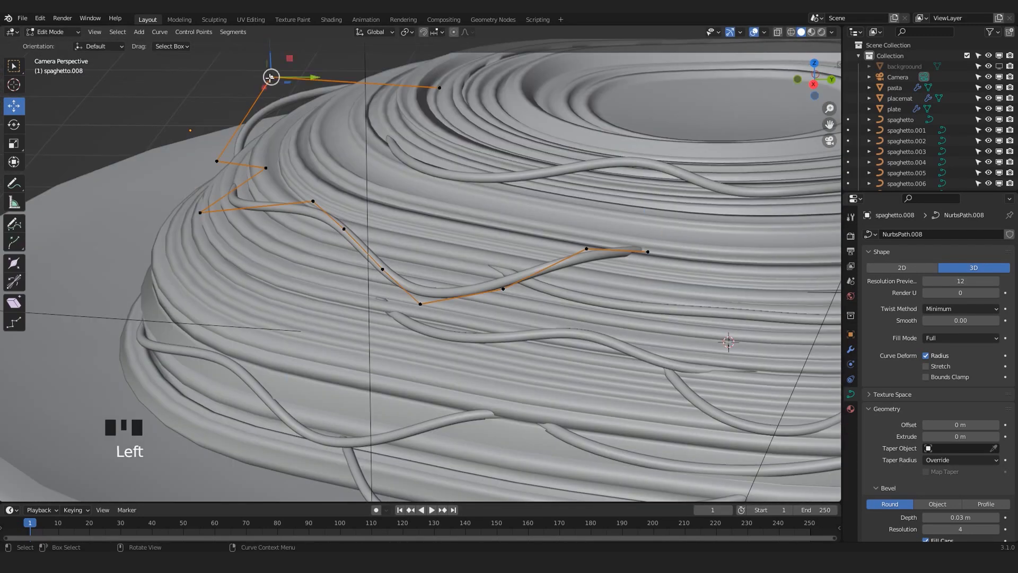
pyautogui.press('Tab')
pyautogui.scroll(-5, 279, 123)
pyautogui.keyDown('shift'); pyautogui.moveTo(617, 326); pyautogui.dragTo(561, 308, button='middle'); pyautogui.keyUp('shift')
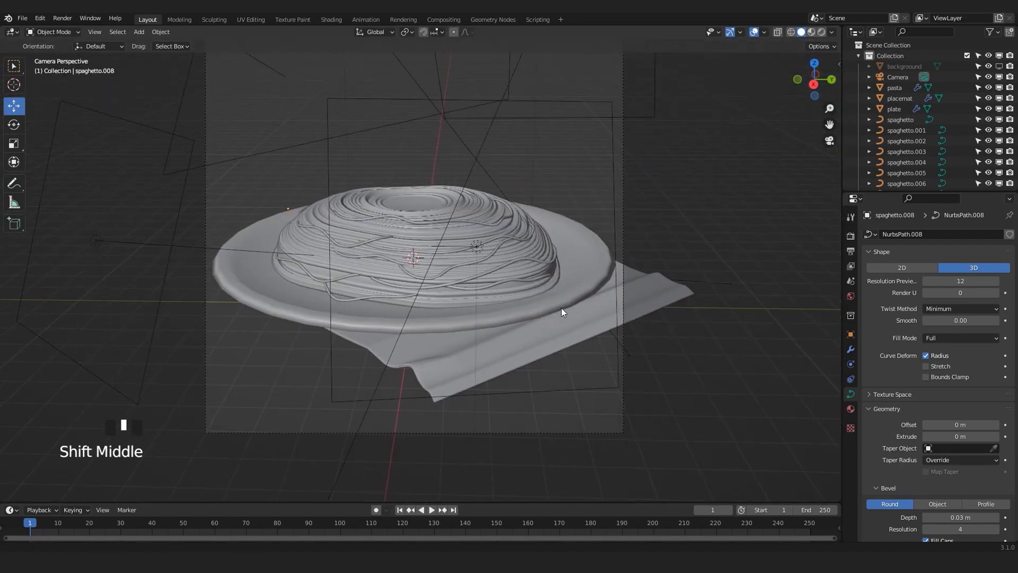
# Reopen the left-side copy for point editing, move a control point along the Y axis against the mound, and finish editing
pyautogui.press('Tab')
pyautogui.scroll(4, 396, 267)
pyautogui.moveTo(349, 203); pyautogui.dragTo(317, 141)
pyautogui.scroll(3, 388, 214)
pyautogui.scroll(-5, 386, 114)
pyautogui.scroll(3, 387, 114)
pyautogui.press('Tab')
pyautogui.press('Tab')
pyautogui.click(543, 221)
pyautogui.moveTo(586, 220); pyautogui.dragTo(568, 221)
pyautogui.scroll(-5, 568, 222)
pyautogui.press('Tab')
# Duplicate the long winding strand low on the mound's front right, leaving the copy in place
pyautogui.scroll(2, 689, 286)
pyautogui.click(453, 275)
pyautogui.keyDown('shift'); pyautogui.moveTo(453, 274); pyautogui.dragTo(520, 257, button='middle'); pyautogui.keyUp('shift')
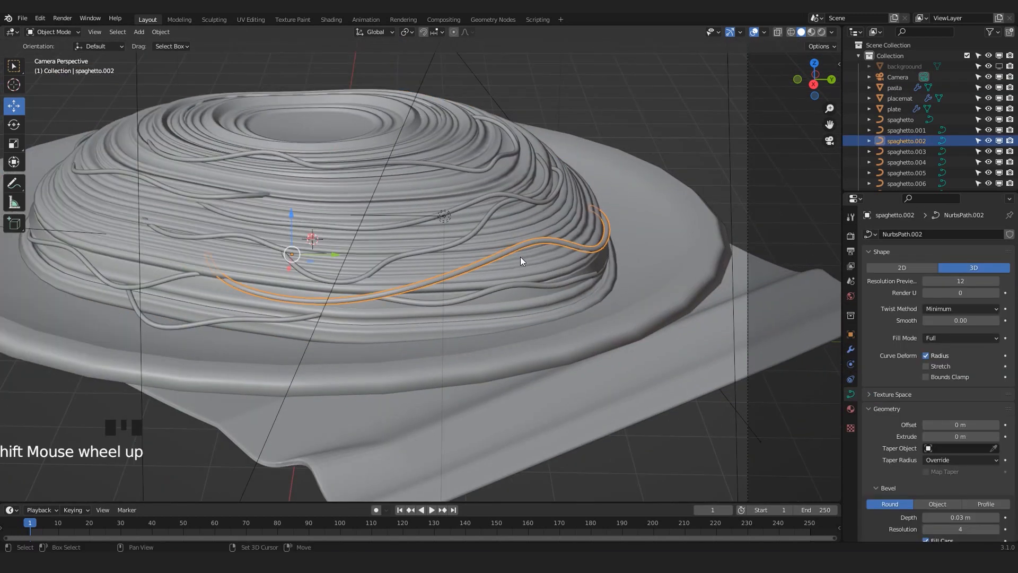
pyautogui.hotkey('shift', 'd')
pyautogui.press('Escape')
# Raise three of the copy's front control points along the Z axis to separate it from the original, and finish editing
pyautogui.scroll(3, 523, 270)
pyautogui.click(391, 338)
pyautogui.moveTo(391, 297); pyautogui.dragTo(391, 274)
pyautogui.click(249, 359)
pyautogui.moveTo(249, 317); pyautogui.dragTo(249, 295)
pyautogui.click(145, 342)
pyautogui.moveTo(145, 300); pyautogui.dragTo(143, 240)
pyautogui.click(68, 316)
pyautogui.press('Tab')
# Reopen the copied strand and raise control points on its right-hand stretch, then finish editing
pyautogui.scroll(-5, 77, 276)
pyautogui.click(359, 320)
pyautogui.scroll(4, 358, 319)
pyautogui.click(358, 318)
pyautogui.press('Tab')
pyautogui.click(641, 249)
pyautogui.moveTo(642, 246); pyautogui.dragTo(643, 241)
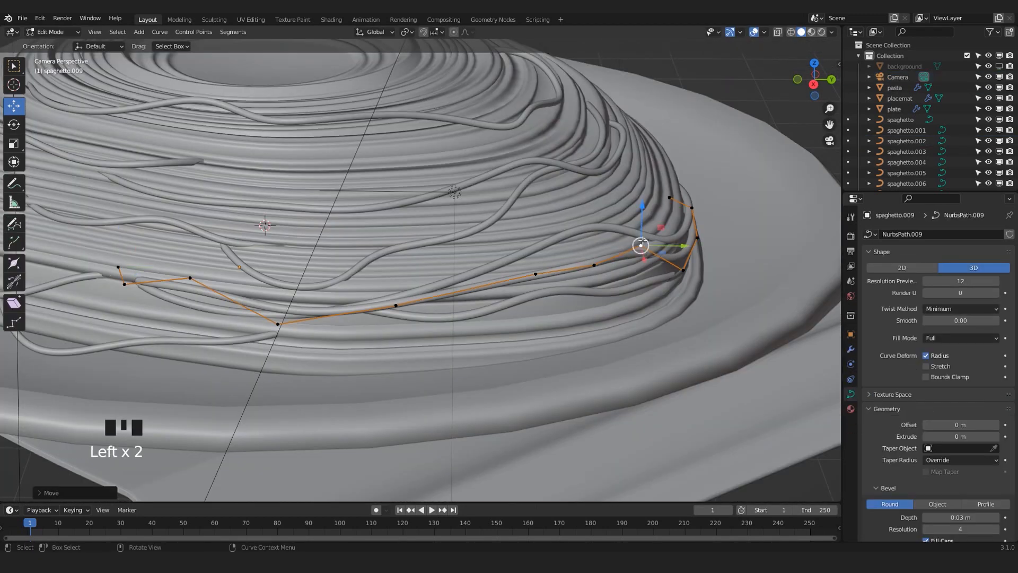
pyautogui.moveTo(392, 250); pyautogui.dragTo(393, 249)
pyautogui.press('Tab')
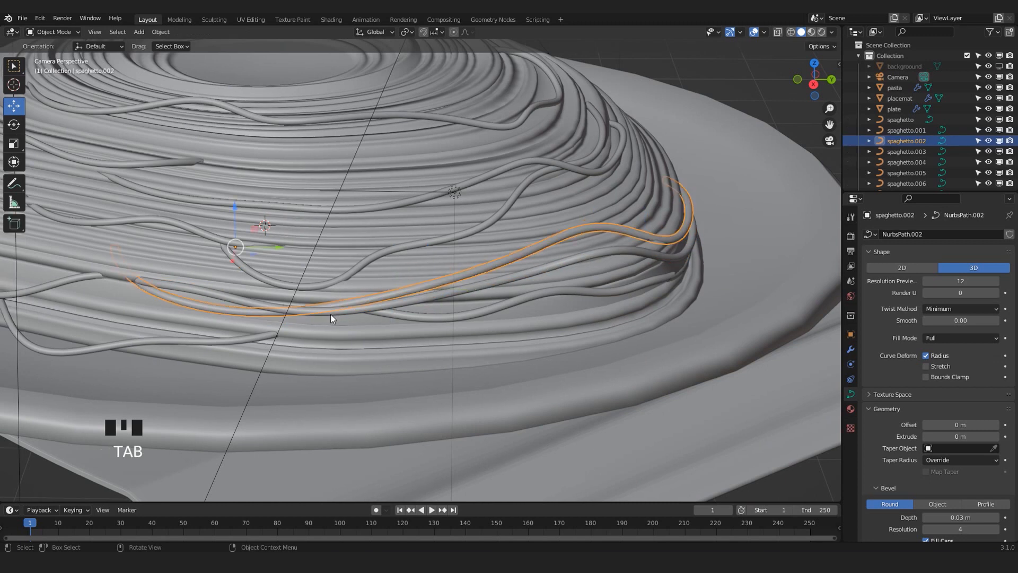
# Lower a control point along the Z axis on the copied strand's front-right stretch and finish editing
pyautogui.scroll(-5, 330, 314)
pyautogui.click(587, 405)
pyautogui.scroll(4, 587, 405)
pyautogui.click(483, 275)
pyautogui.press('Tab')
pyautogui.scroll(2, 483, 276)
pyautogui.click(558, 276)
pyautogui.moveTo(559, 234); pyautogui.dragTo(559, 246)
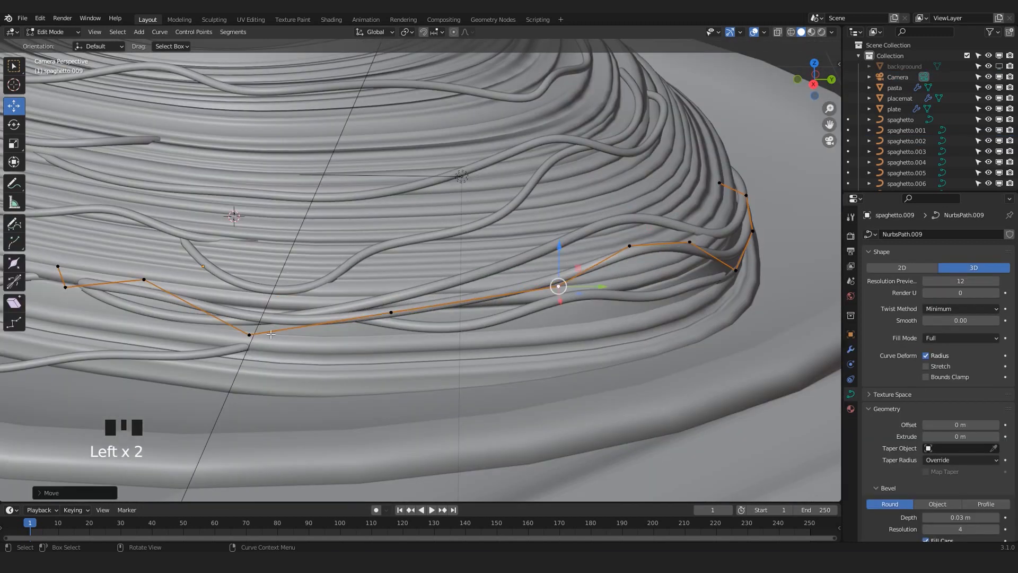
pyautogui.click(259, 263)
pyautogui.press('Tab')
pyautogui.scroll(-3, 600, 422)
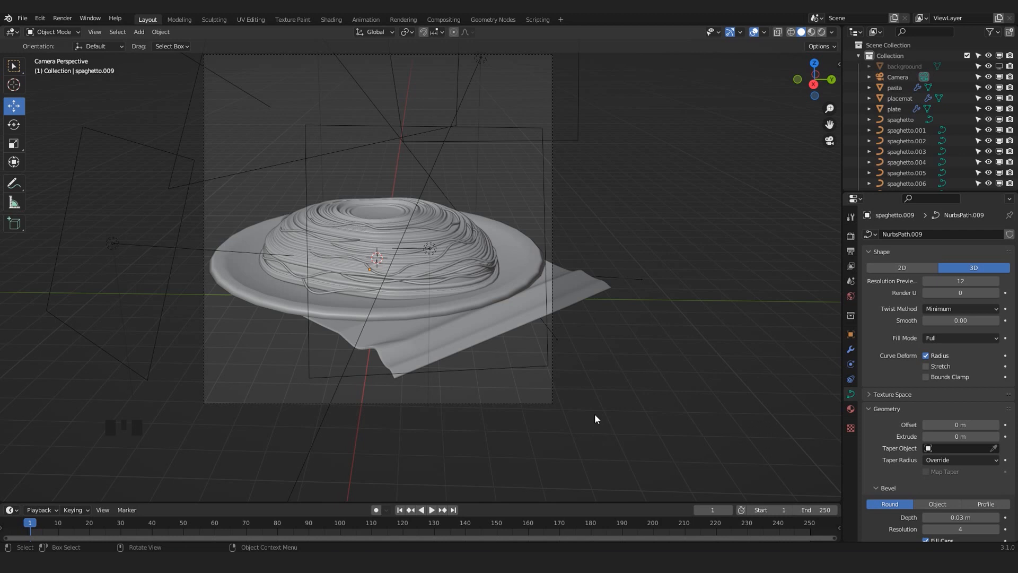
# Duplicate the front-right copy, scale it down, and move it to the mound's lower-right base
pyautogui.scroll(4, 595, 413)
pyautogui.hotkey('shift', 'd')
pyautogui.moveTo(763, 337); pyautogui.dragTo(690, 329, button='middle')
pyautogui.press('g')
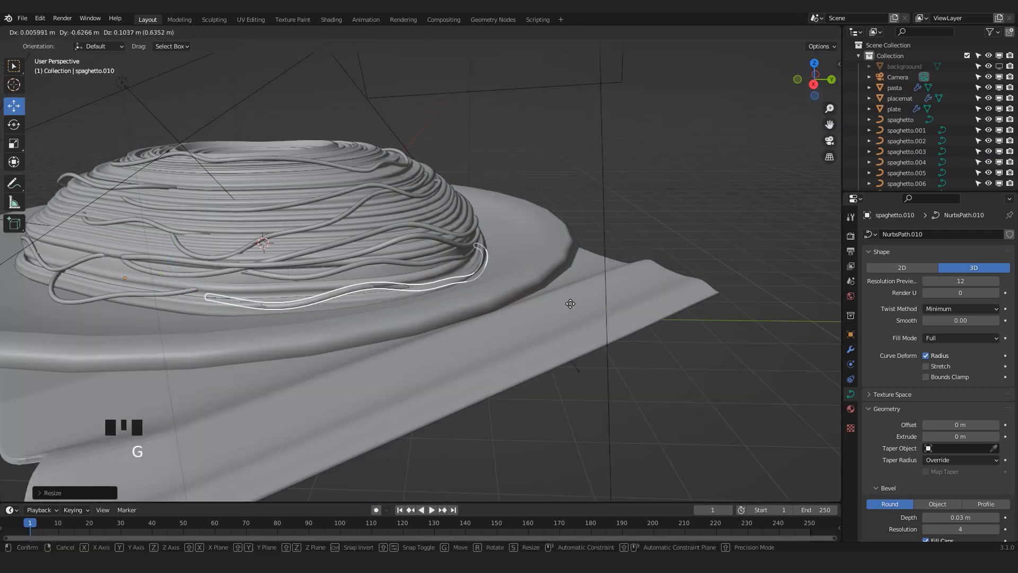
pyautogui.click(638, 287)
# Fit the lower-right copy's back control points to the mound's side from the camera view, moving them along the Z and Y axes
pyautogui.press('KP_0')
pyautogui.press('Tab')
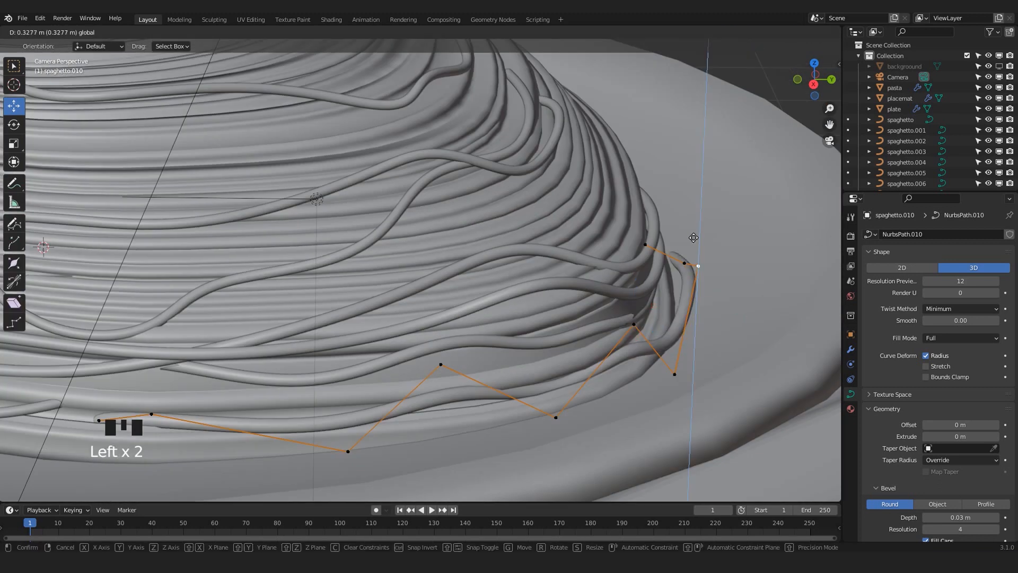
pyautogui.keyDown('shift'); pyautogui.moveTo(619, 273); pyautogui.dragTo(607, 282, button='middle'); pyautogui.keyUp('shift')
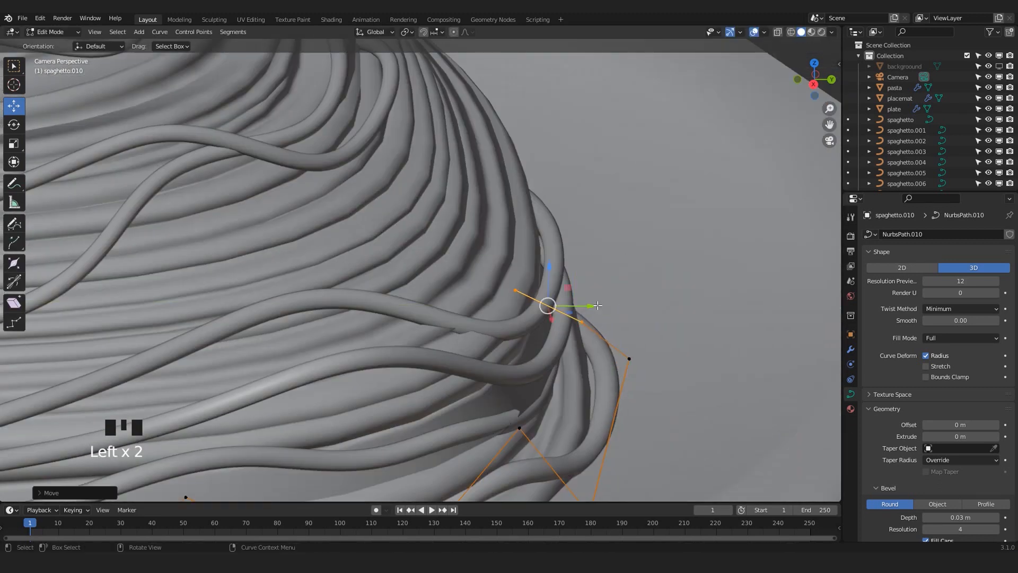
pyautogui.click(641, 318)
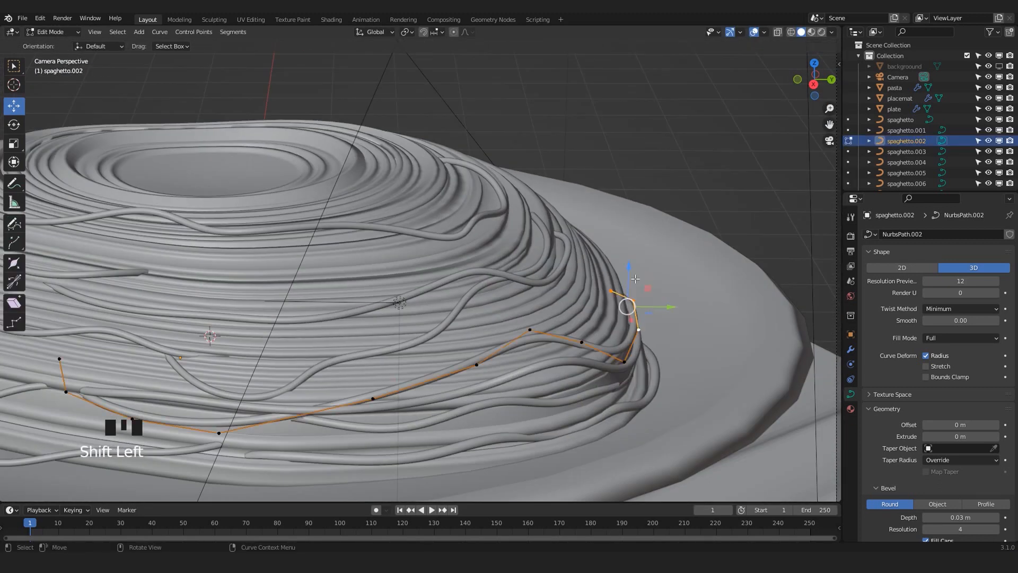
# Move the original front-right strand's back-end control points and extrude its end further around the back of the mound
pyautogui.press('g')
pyautogui.click(631, 273)
pyautogui.moveTo(631, 274); pyautogui.dragTo(500, 297, button='middle')
pyautogui.press('e')
pyautogui.press('e')
pyautogui.click(586, 269)
pyautogui.scroll(-20, 452, 272)
pyautogui.moveTo(452, 272); pyautogui.dragTo(456, 239, button='middle')
pyautogui.press('e')
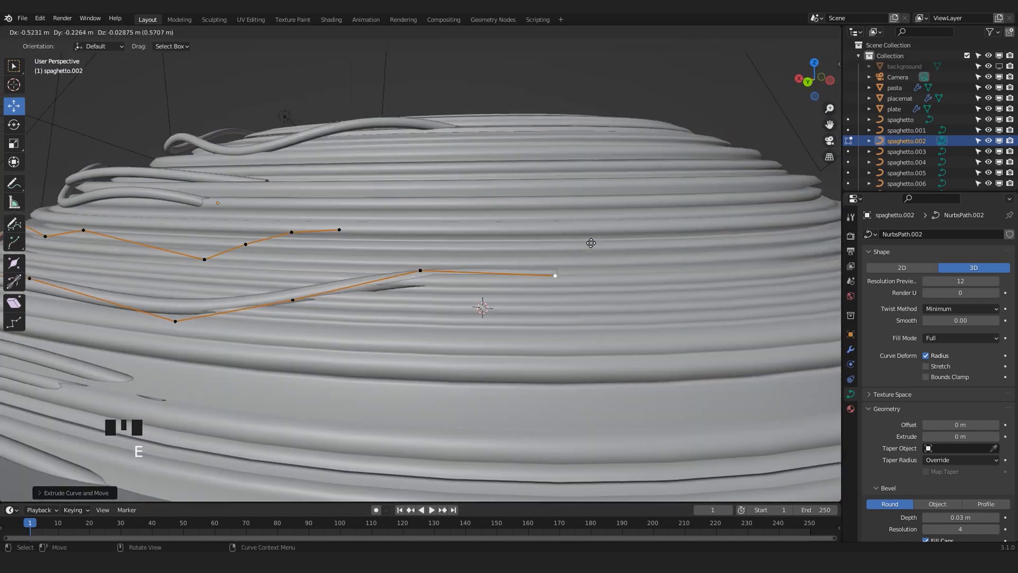
pyautogui.click(591, 273)
# Move the newly extruded end point along the Y axis against the mound's back side and finish editing
pyautogui.press('KP_Decimal')
pyautogui.scroll(-20, 454, 310)
pyautogui.moveTo(455, 310); pyautogui.dragTo(430, 408, button='middle')
pyautogui.moveTo(378, 266); pyautogui.dragTo(364, 268)
pyautogui.moveTo(446, 382); pyautogui.dragTo(441, 278, button='middle')
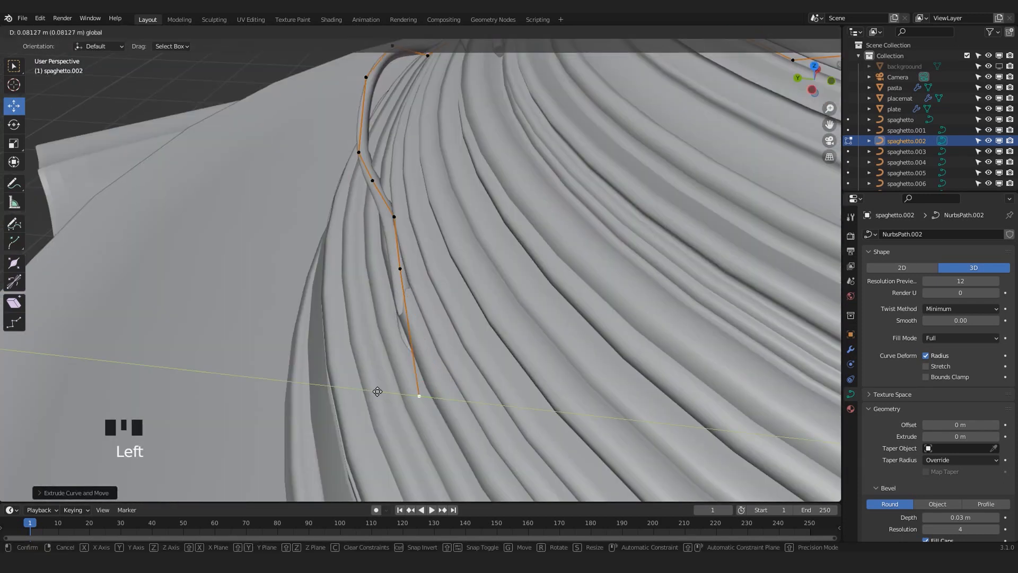
pyautogui.press('KP_0')
pyautogui.press('Tab')
# Duplicate a strand near the mound's upper front and rotate the copy so it slopes down from the rim
pyautogui.click(682, 226)
pyautogui.scroll(4, 653, 351)
pyautogui.scroll(2, 397, 338)
pyautogui.click(384, 199)
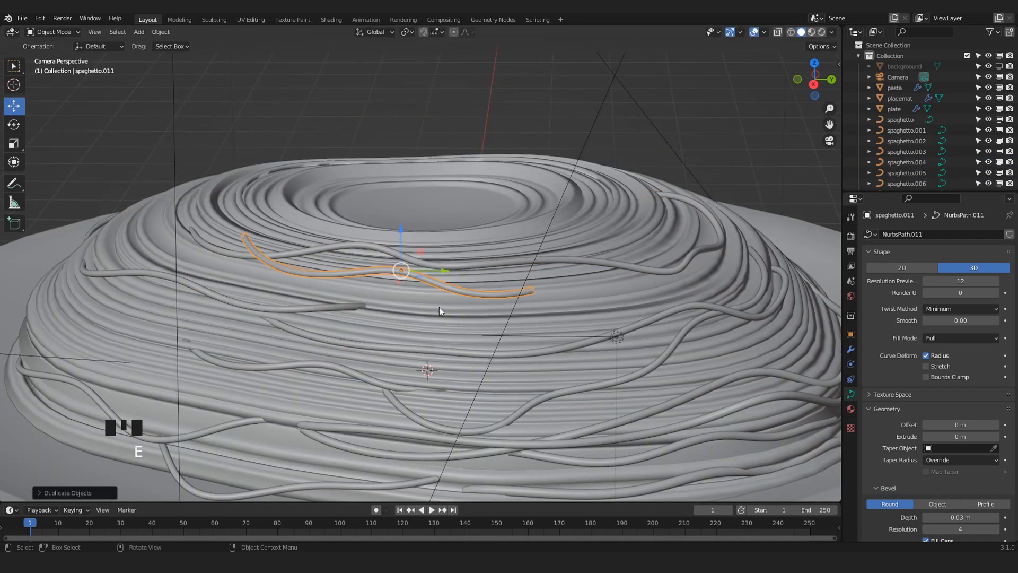
pyautogui.press('KP_Decimal')
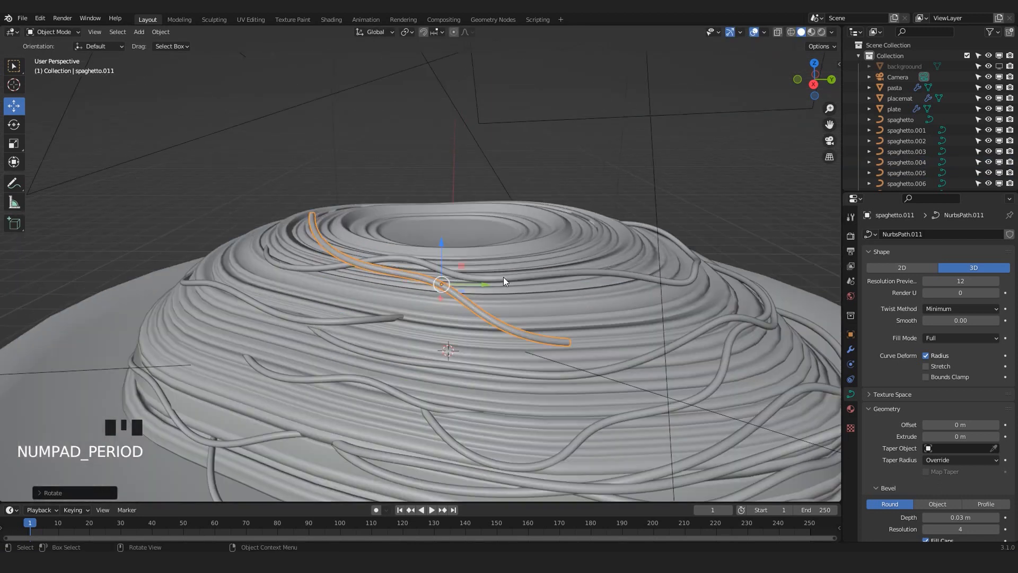
pyautogui.moveTo(524, 270); pyautogui.dragTo(326, 263, button='middle')
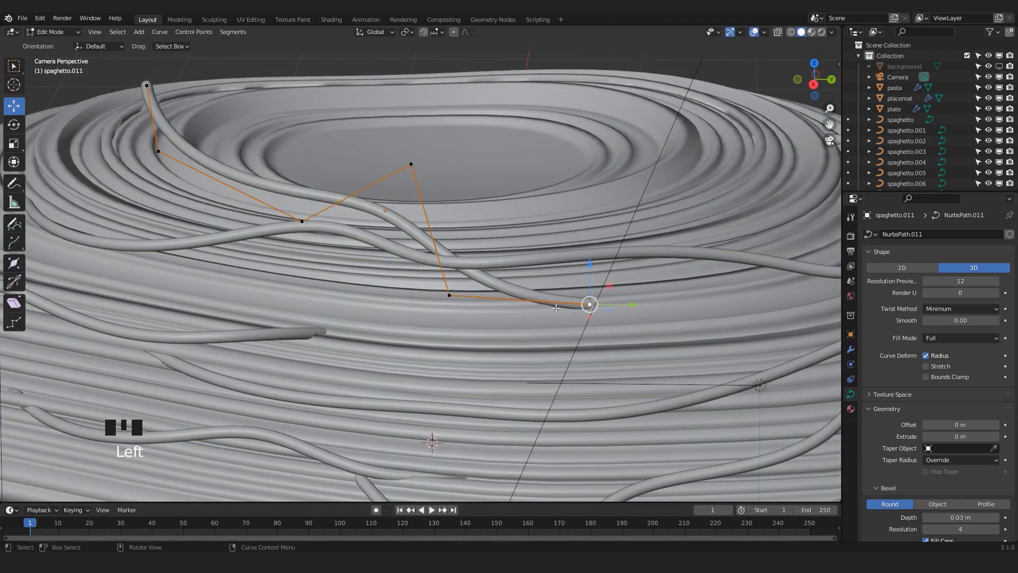
# Move the upper copy's back control points inward over the rim, lower the end along the Z axis into the hollow, and finish editing
pyautogui.moveTo(531, 265); pyautogui.dragTo(505, 327, button='middle')
pyautogui.scroll(-10, 490, 218)
pyautogui.click(482, 148)
pyautogui.press('KP_7')
pyautogui.press('g')
pyautogui.click(394, 292)
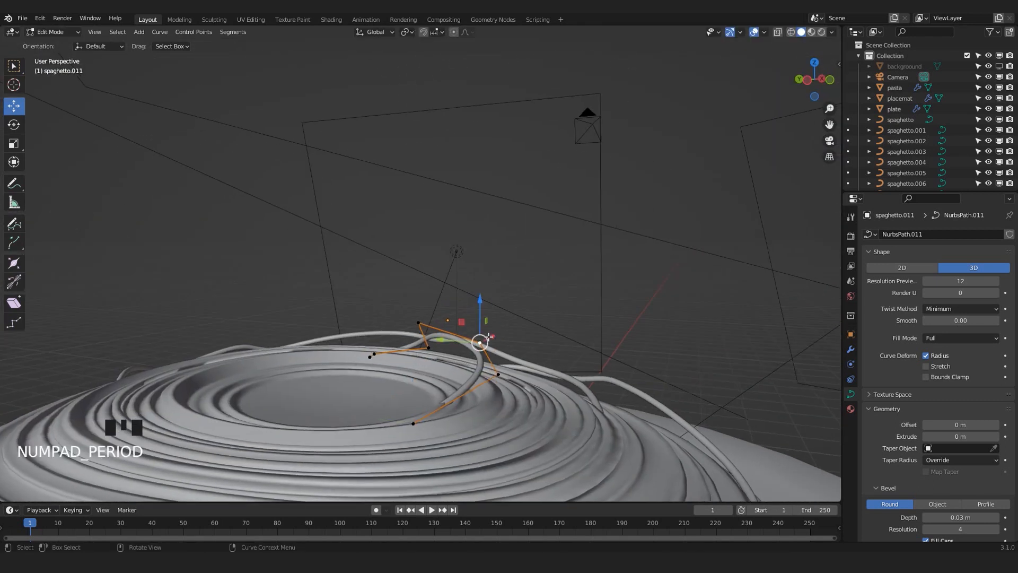
pyautogui.scroll(5, 488, 336)
pyautogui.moveTo(420, 236); pyautogui.dragTo(418, 319)
pyautogui.keyDown('shift'); pyautogui.moveTo(229, 214); pyautogui.dragTo(575, 285, button='middle'); pyautogui.keyUp('shift')
pyautogui.press('Tab')
pyautogui.click(575, 284)
pyautogui.press('KP_0')
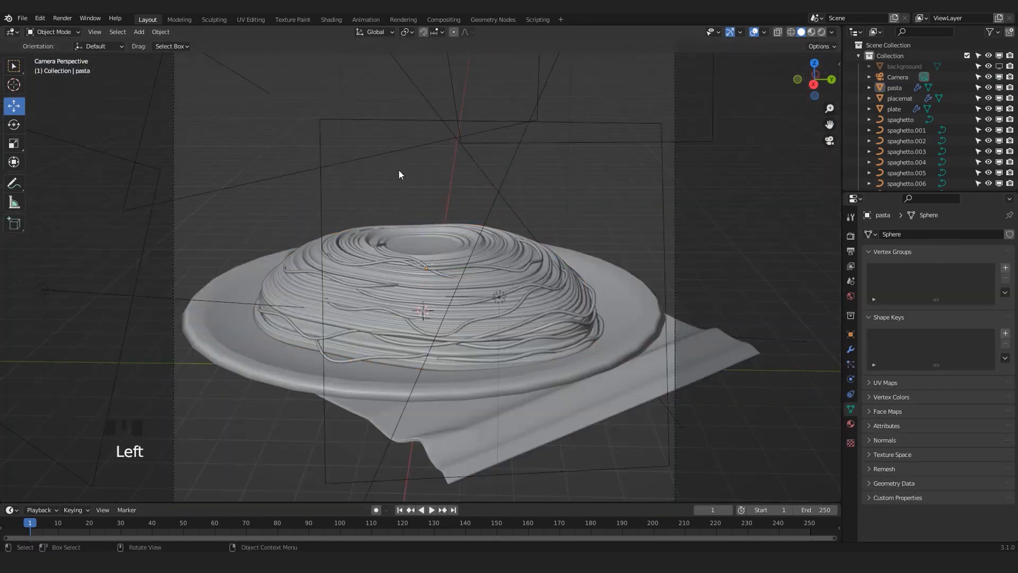
# Reopen the upper copy and reposition its front-end control point on the mound, then finish editing
pyautogui.scroll(8, 383, 304)
pyautogui.click(555, 309)
pyautogui.press('Tab')
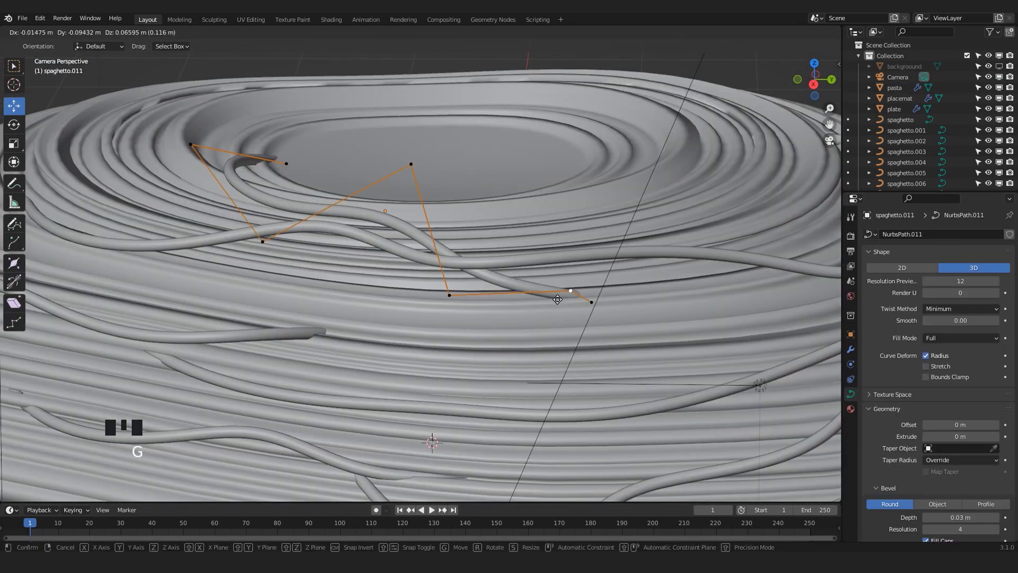
pyautogui.click(648, 291)
pyautogui.press('Tab')
# Duplicate the upper rim strand, rotate and position the copy on the rim's right side, and open it for point editing
pyautogui.scroll(-4, 364, 161)
pyautogui.hotkey('shift', 'd')
pyautogui.press('r')
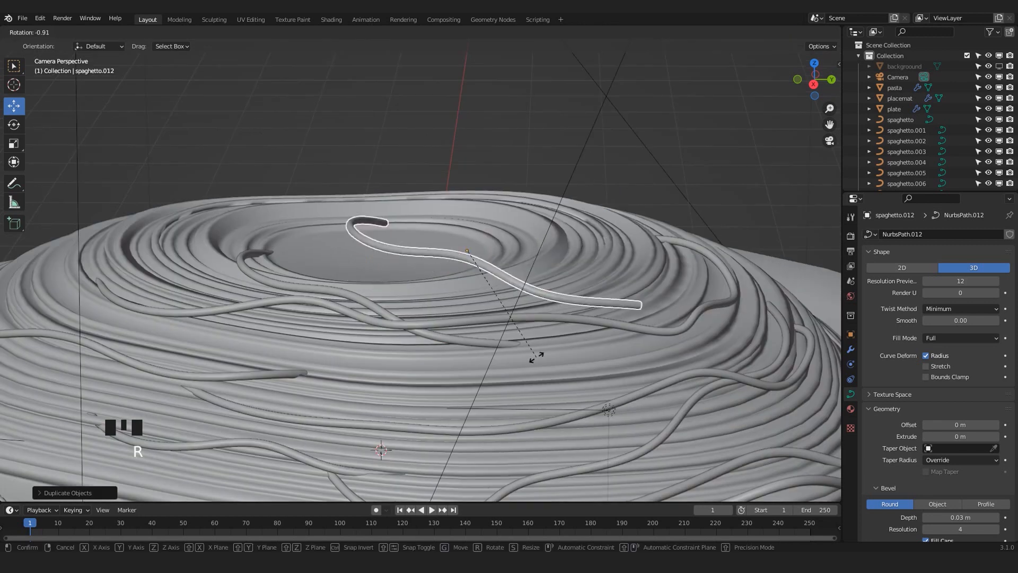
pyautogui.click(502, 278)
pyautogui.press('KP_7')
pyautogui.press('KP_0')
pyautogui.press('Tab')
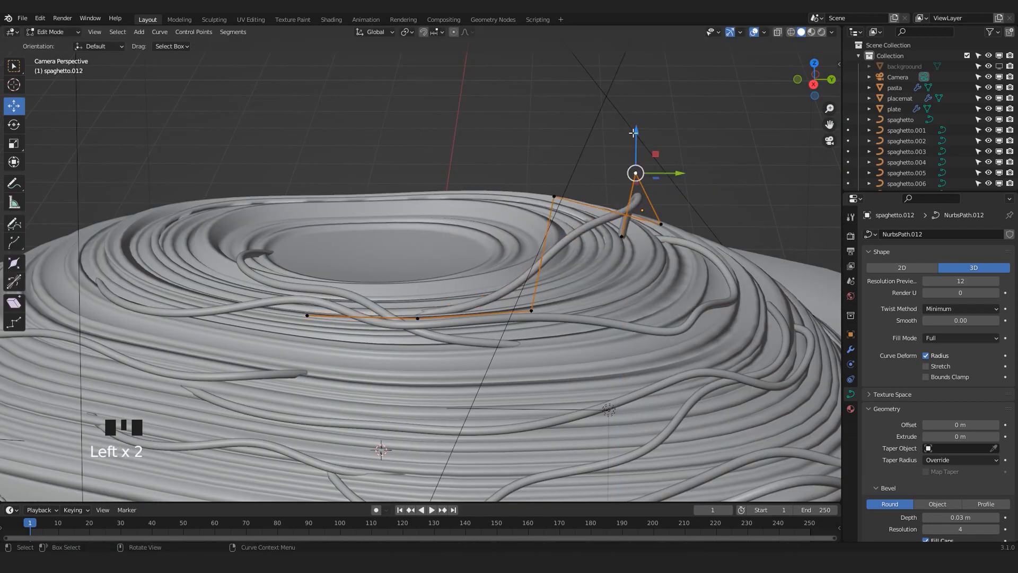
# Lower the right rim copy's raised control points along the Z axis onto the mound
pyautogui.press('KP_Decimal')
pyautogui.keyDown('shift'); pyautogui.moveTo(530, 371); pyautogui.dragTo(322, 251, button='middle'); pyautogui.keyUp('shift')
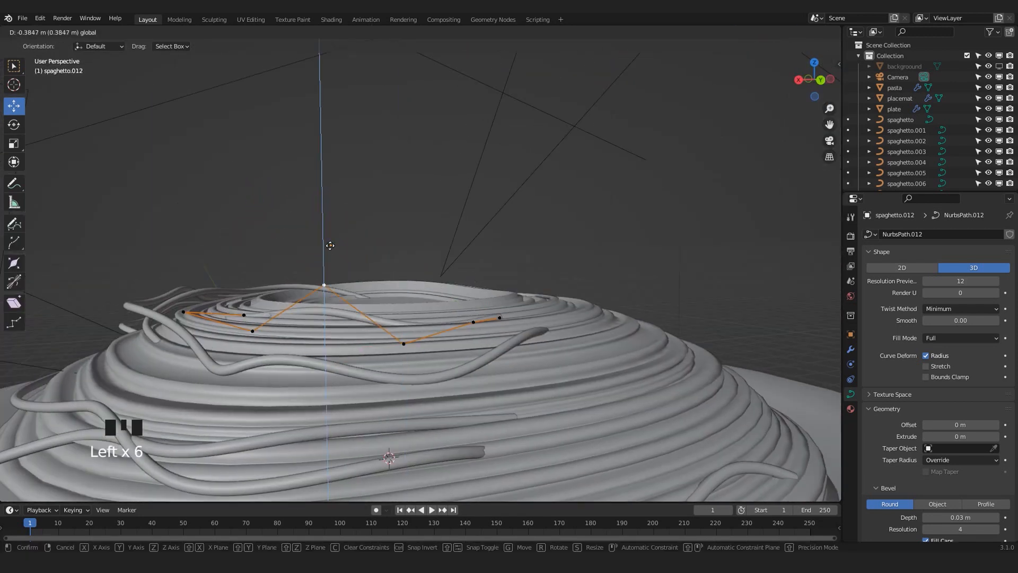
pyautogui.click(330, 245)
pyautogui.scroll(-3, 465, 383)
pyautogui.scroll(3, 465, 384)
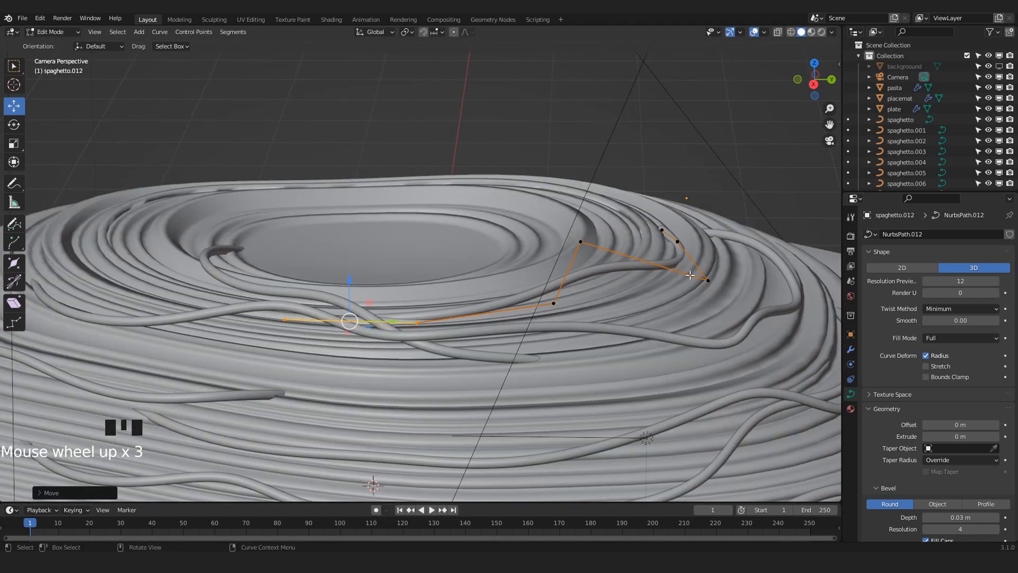
# Extrude the right rim copy's end by three segments, following the mound's upper surface
pyautogui.moveTo(371, 297); pyautogui.dragTo(509, 371)
pyautogui.scroll(-20, 508, 373)
pyautogui.press('e')
pyautogui.click(416, 291)
pyautogui.moveTo(416, 291); pyautogui.dragTo(548, 316, button='middle')
pyautogui.press('e')
pyautogui.click(522, 282)
pyautogui.press('e')
pyautogui.click(718, 339)
# Reposition the extruded end point, extrude one more segment upward in the camera view, and finish editing
pyautogui.press('g')
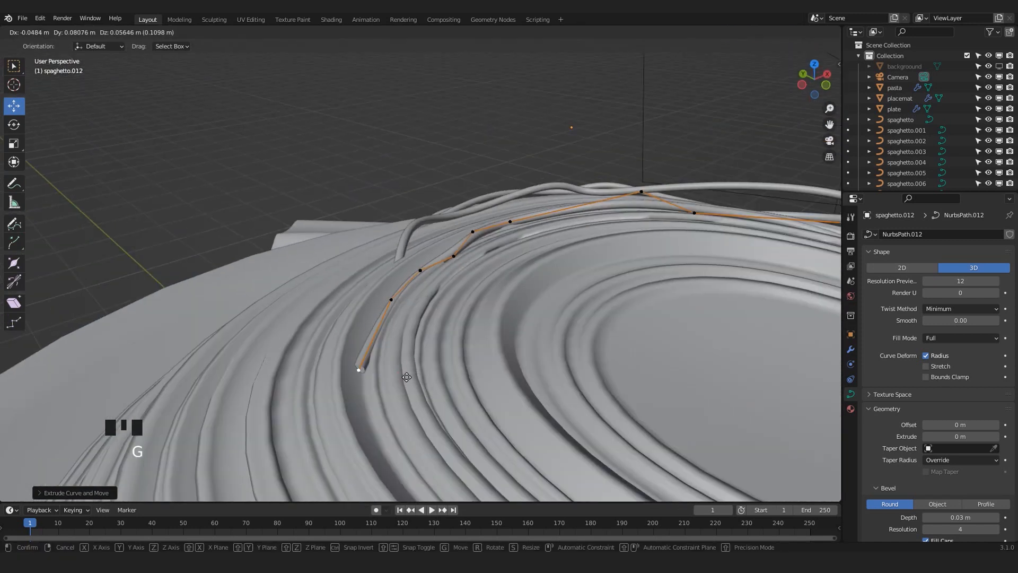
pyautogui.click(405, 375)
pyautogui.press('KP_0')
pyautogui.press('e')
pyautogui.click(492, 99)
pyautogui.press('Tab')
# Examine the overall strand arrangement on the mound from the camera view
pyautogui.scroll(-8, 557, 222)
pyautogui.click(556, 222)
pyautogui.scroll(2, 557, 222)
pyautogui.keyDown('shift'); pyautogui.moveTo(477, 361); pyautogui.dragTo(547, 218, button='middle'); pyautogui.keyUp('shift')
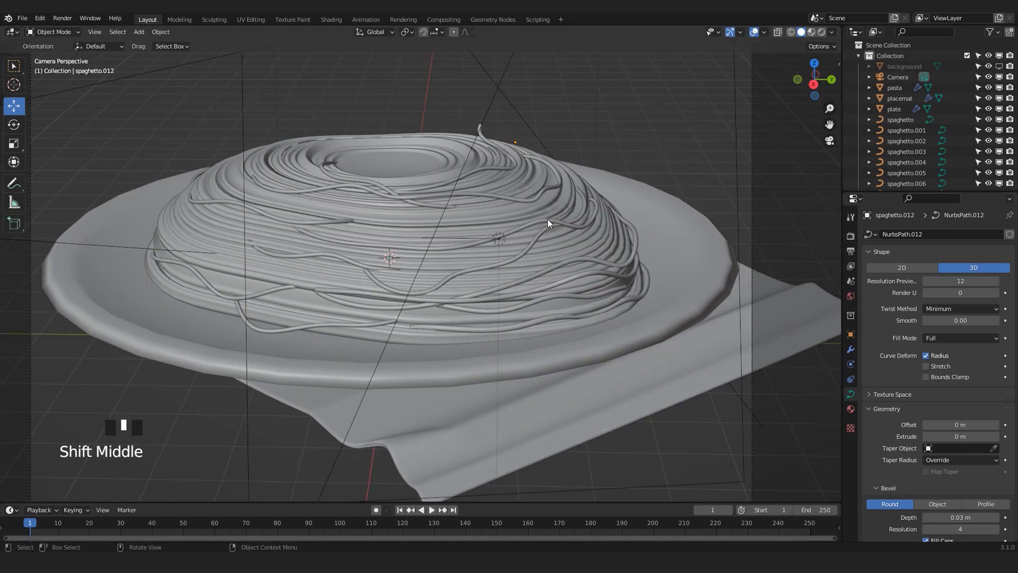
pyautogui.scroll(-5, 547, 218)
pyautogui.scroll(3, 548, 219)
pyautogui.scroll(-2, 548, 223)
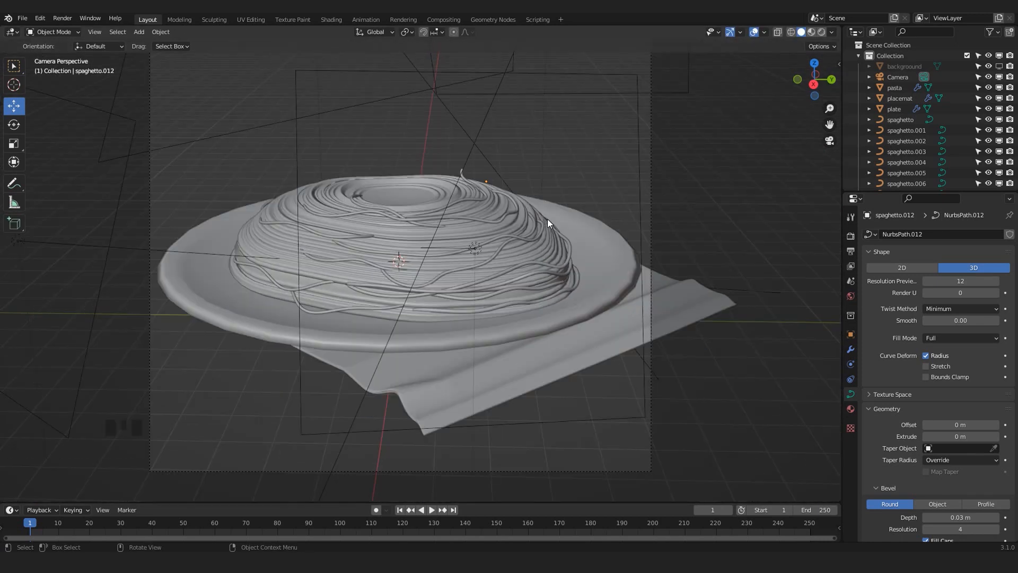
# Duplicate a strand on the mound's front left and place the copy further along the left side
pyautogui.scroll(2, 222, 281)
pyautogui.keyDown('shift'); pyautogui.moveTo(223, 282); pyautogui.dragTo(387, 381, button='middle'); pyautogui.keyUp('shift')
pyautogui.scroll(3, 477, 355)
pyautogui.click(488, 349)
pyautogui.hotkey('shift', 'd')
pyautogui.click(420, 387)
pyautogui.click(288, 225)
pyautogui.scroll(-3, 288, 225)
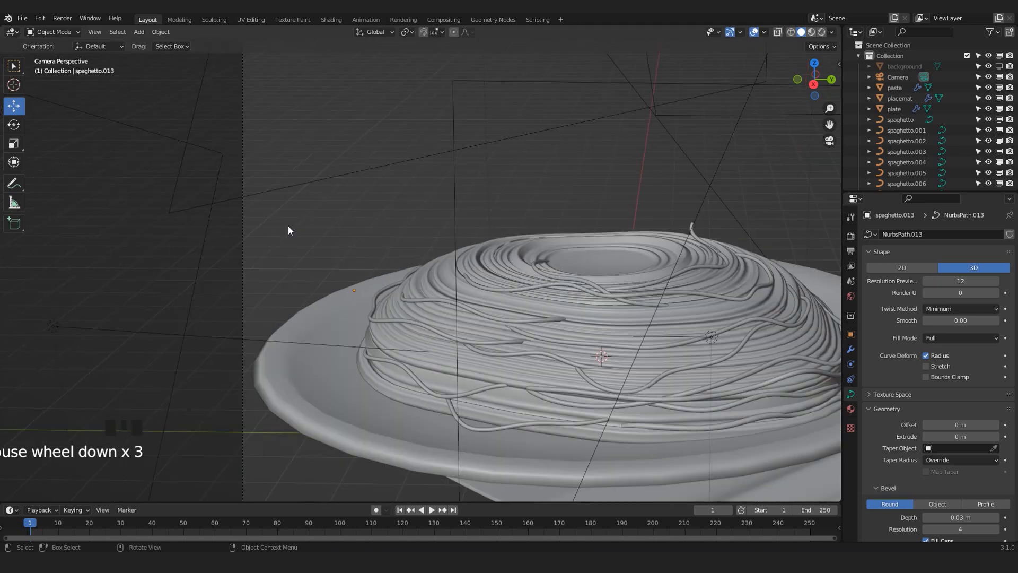
# Open the new left-side copy, toggle proportional editing, lower its back control point along the Z axis against the mound, and finish editing
pyautogui.scroll(2, 288, 225)
pyautogui.click(298, 241)
pyautogui.press('Tab')
pyautogui.scroll(3, 198, 128)
pyautogui.click(309, 257)
pyautogui.click(454, 32)
pyautogui.moveTo(309, 218); pyautogui.dragTo(310, 292)
pyautogui.click(189, 207)
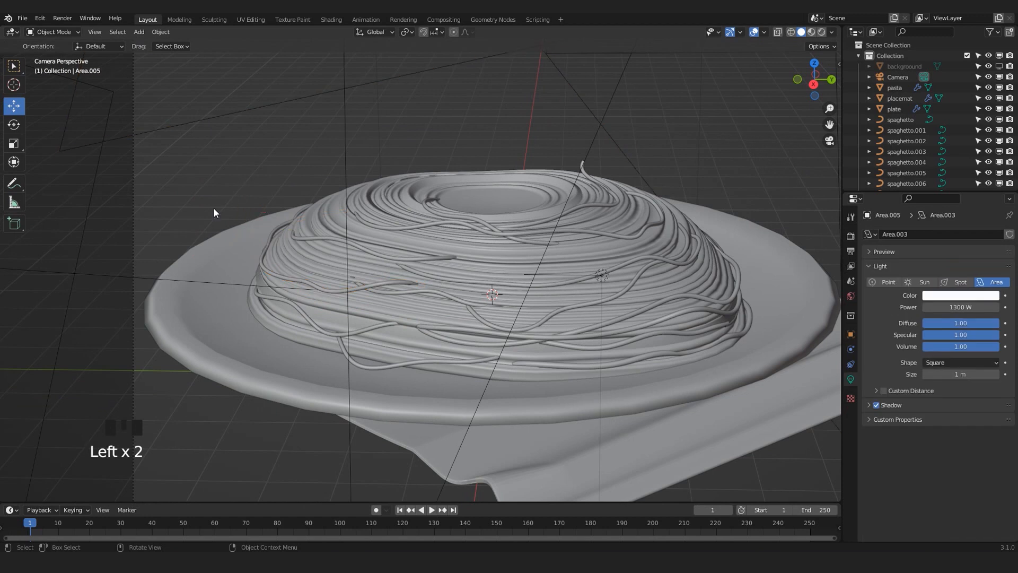
pyautogui.scroll(-2, 297, 361)
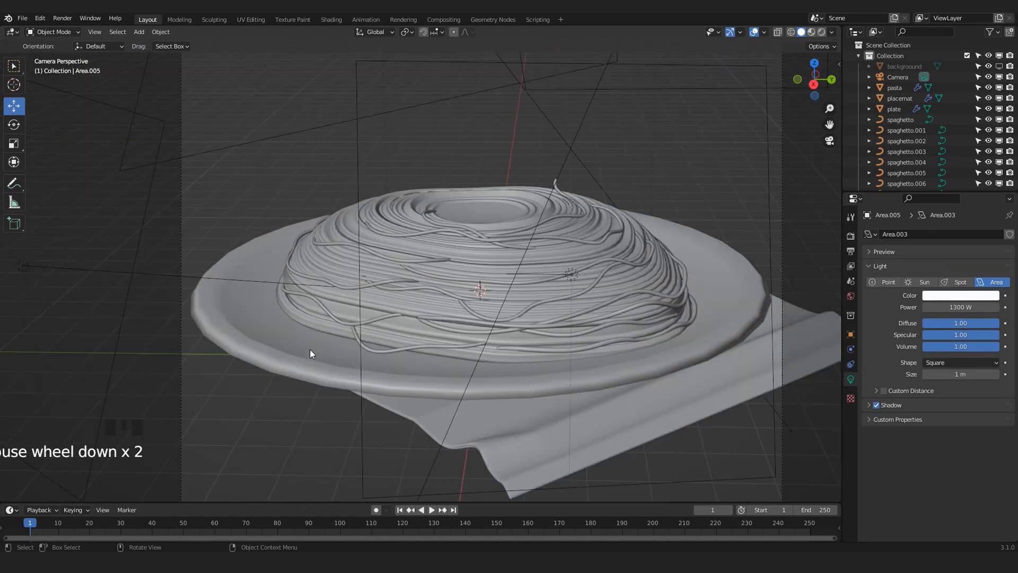
# Duplicate a strand at the mound's lower front left and position the copy further around the left edge, aligning it in top view
pyautogui.scroll(3, 264, 333)
pyautogui.click(437, 404)
pyautogui.hotkey('shift', 'd')
pyautogui.click(254, 379)
pyautogui.moveTo(405, 286); pyautogui.dragTo(212, 270, button='middle')
pyautogui.press('KP_7')
pyautogui.press('g')
pyautogui.click(436, 312)
# Move and rotate the left-edge copy so it follows the curve of the mound
pyautogui.scroll(3, 204, 267)
pyautogui.moveTo(96, 250); pyautogui.dragTo(140, 321)
pyautogui.press('g')
pyautogui.moveTo(223, 324); pyautogui.dragTo(630, 238, button='middle')
pyautogui.click(319, 348)
pyautogui.press('r')
pyautogui.click(500, 227)
# Adjust the outer left control points of the left-edge copy so the strand curls around the mound's rim in the camera view
pyautogui.press('Tab')
pyautogui.press('KP_0')
pyautogui.scroll(-15, 180, 181)
pyautogui.scroll(10, 444, 277)
pyautogui.click(444, 277)
pyautogui.moveTo(444, 277); pyautogui.dragTo(379, 318)
pyautogui.press('KP_0')
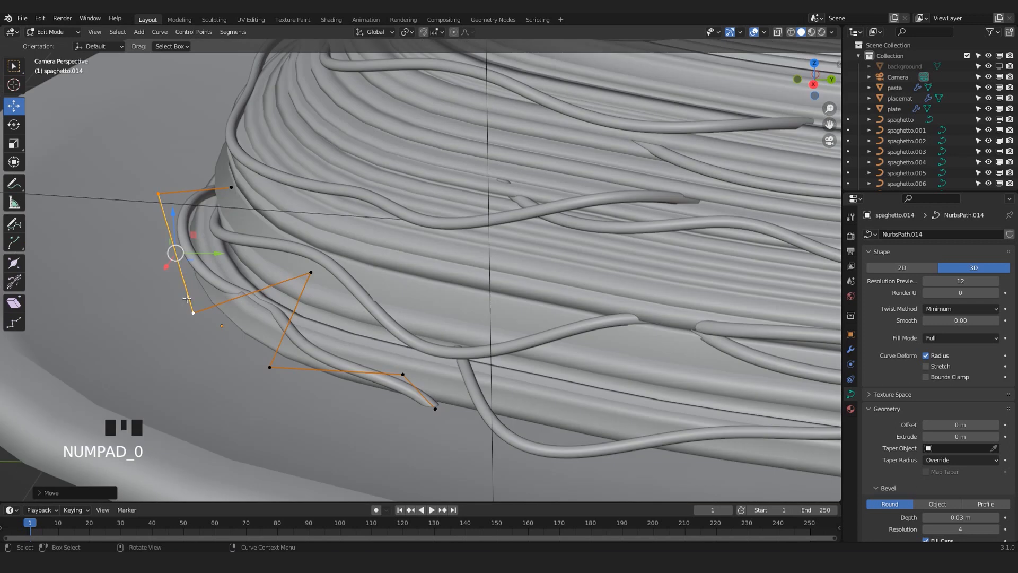
pyautogui.click(156, 202)
pyautogui.scroll(5, 396, 366)
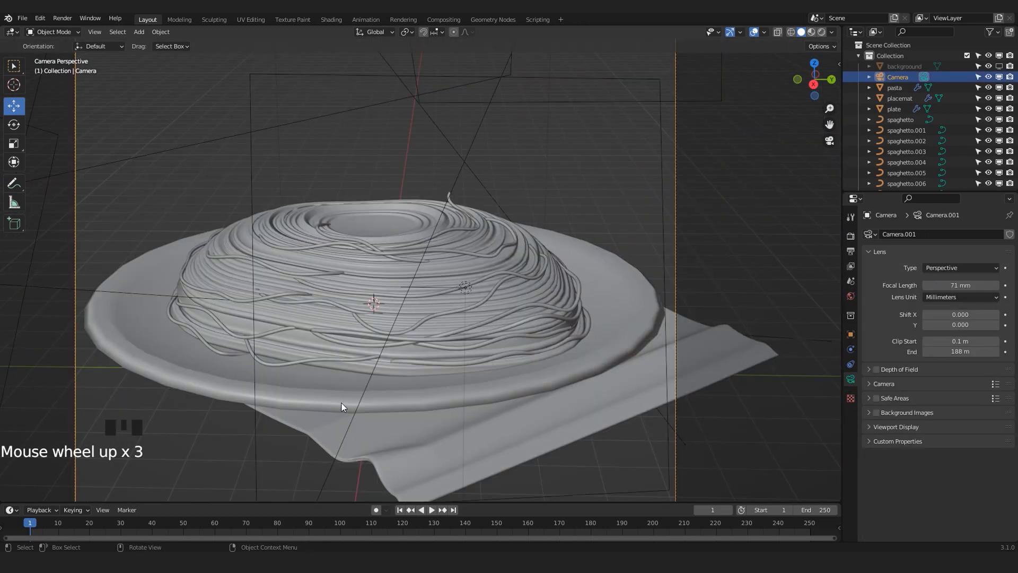
# Duplicate the lower front strand slightly further right and shift one of the copy's control points to fit the mound
pyautogui.click(268, 378)
pyautogui.hotkey('shift', 'd')
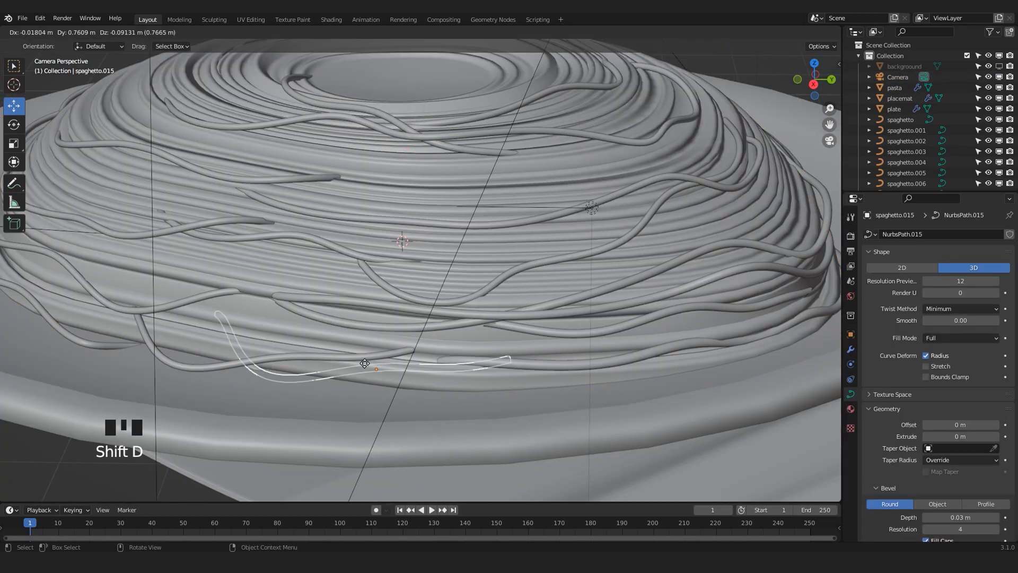
pyautogui.click(364, 368)
pyautogui.scroll(4, 332, 329)
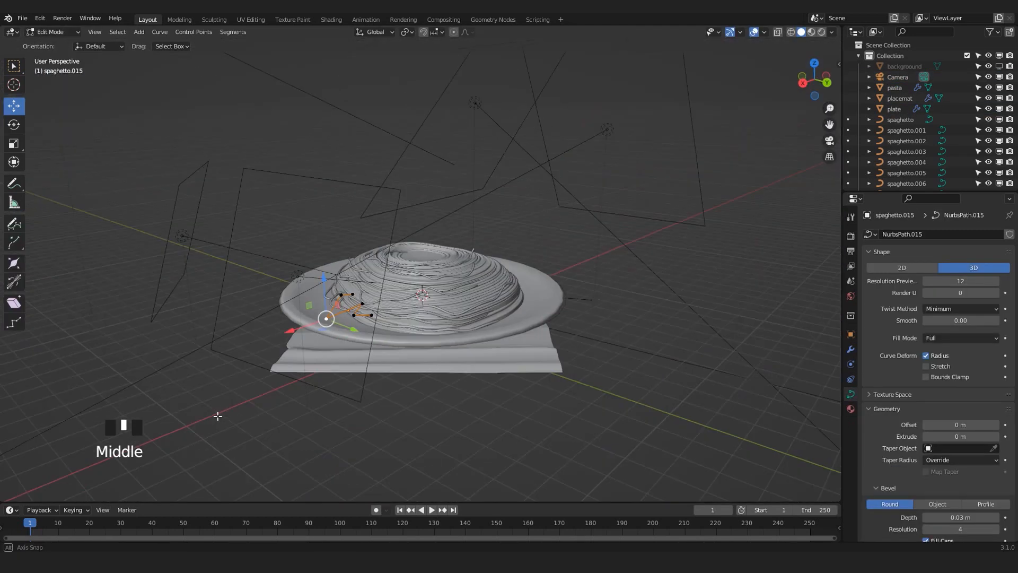
pyautogui.scroll(-20, 419, 265)
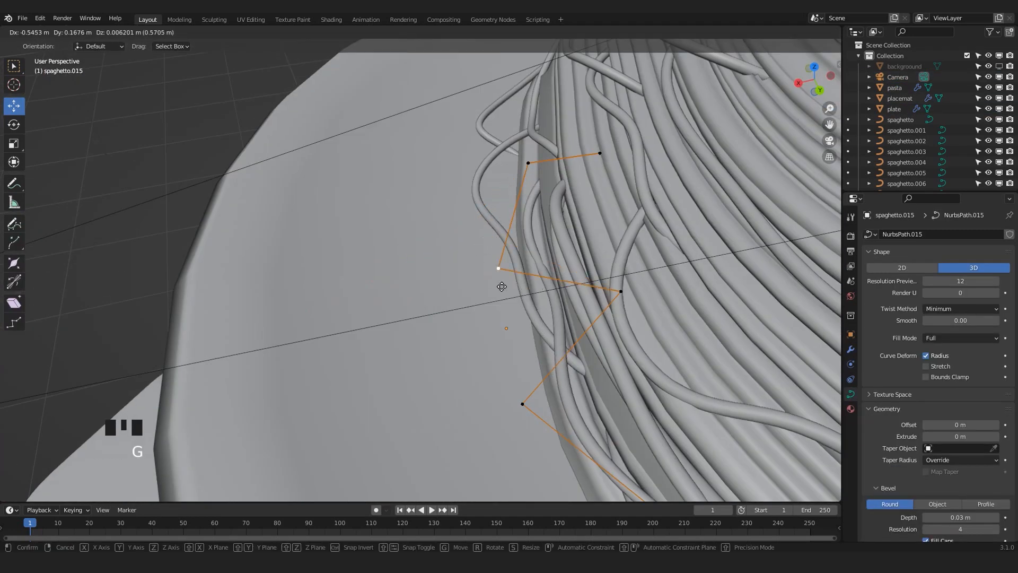
pyautogui.press('g')
pyautogui.click(614, 284)
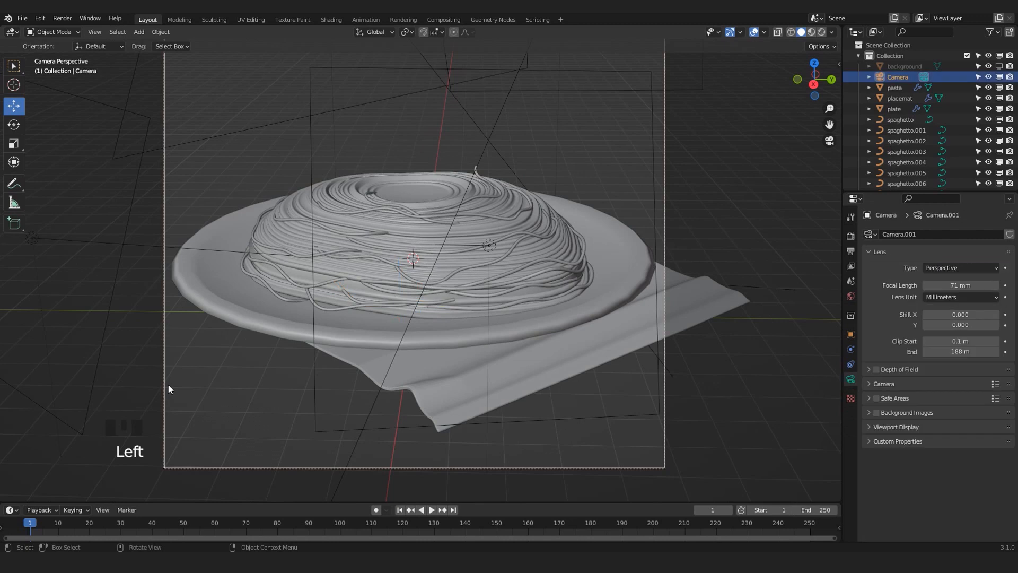
# Trim a duplicate of the right-edge strand by deleting control points, and extrude its remaining end outward over the plate
pyautogui.keyDown('shift'); pyautogui.moveTo(168, 384); pyautogui.dragTo(352, 261, button='middle'); pyautogui.keyUp('shift')
pyautogui.scroll(4, 722, 275)
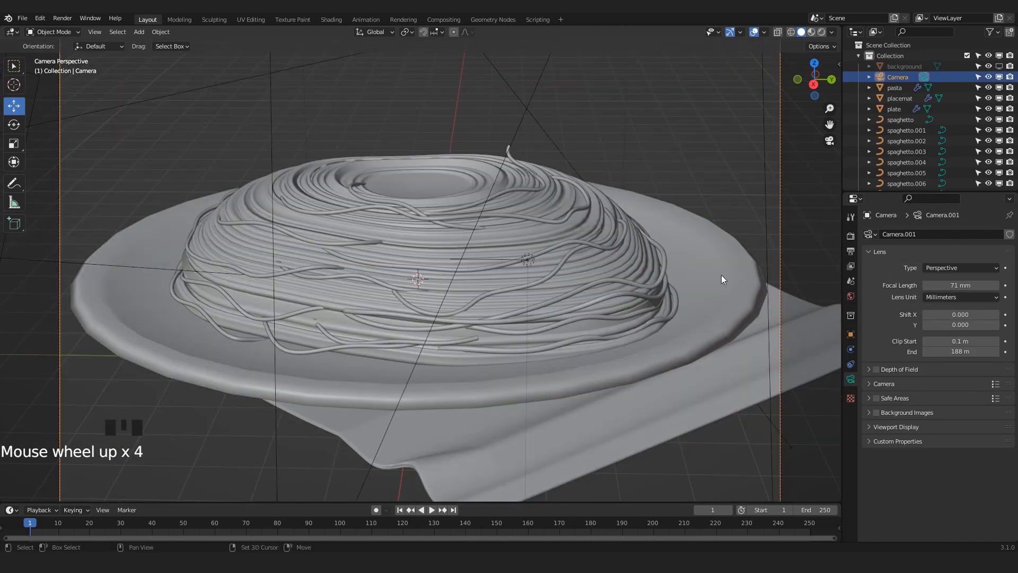
pyautogui.click(592, 308)
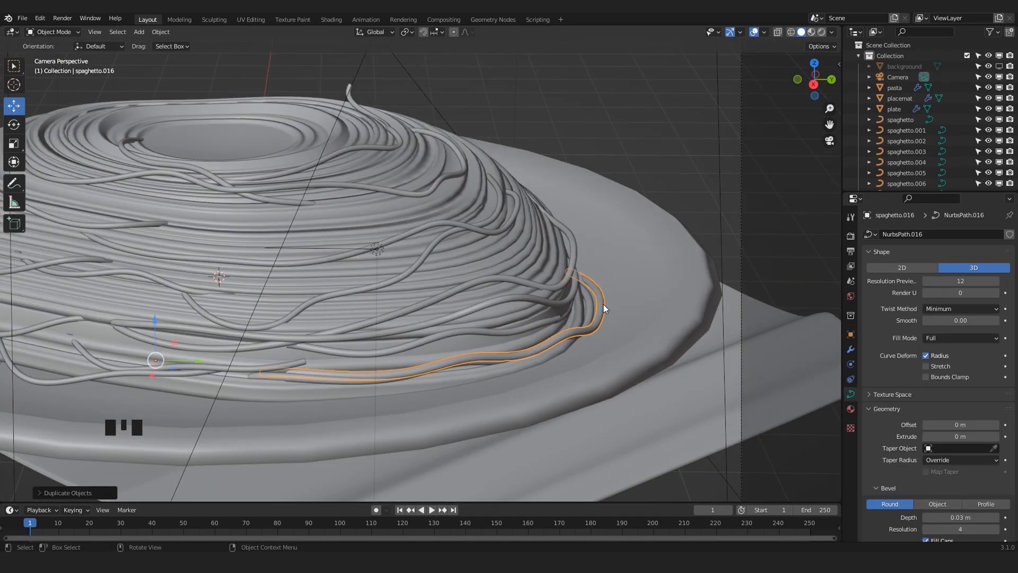
pyautogui.press('Tab')
pyautogui.press('Delete')
pyautogui.click(609, 295)
pyautogui.press('e')
pyautogui.click(678, 271)
# Reposition the short strand's control points so it emerges from the mound and curves across the plate's right side, and finish editing
pyautogui.press('KP_Decimal')
pyautogui.scroll(-20, 583, 276)
pyautogui.keyDown('shift'); pyautogui.moveTo(467, 254); pyautogui.dragTo(401, 315, button='middle'); pyautogui.keyUp('shift')
pyautogui.press('g')
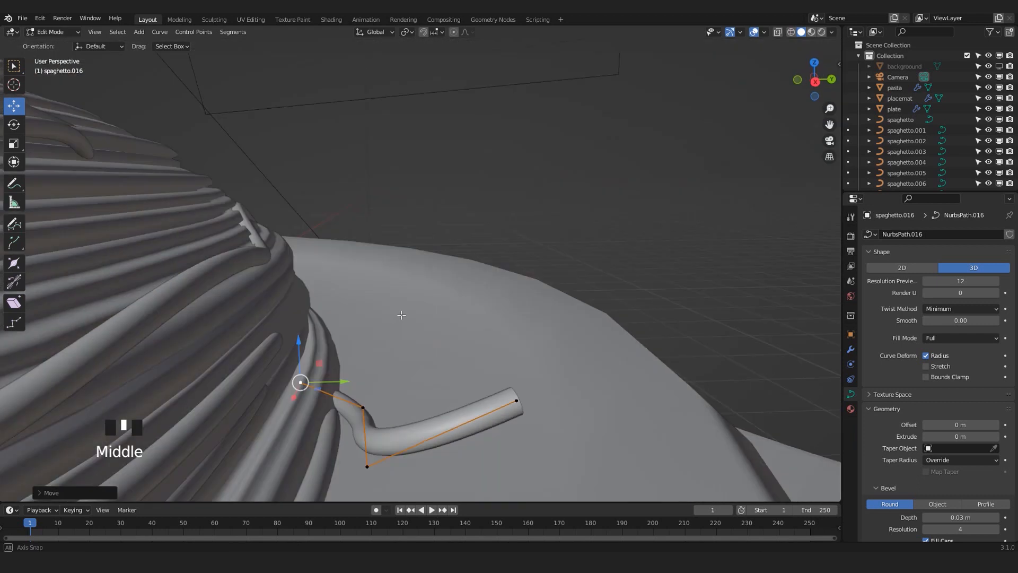
pyautogui.press('KP_0')
pyautogui.press('g')
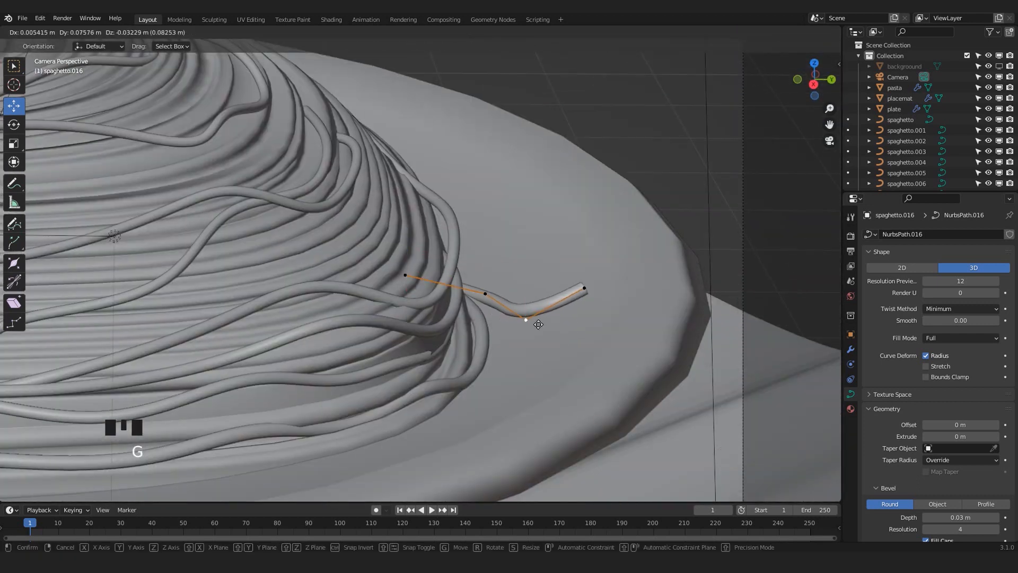
pyautogui.click(533, 319)
pyautogui.click(484, 291)
pyautogui.press('g')
pyautogui.click(463, 254)
pyautogui.press('Tab')
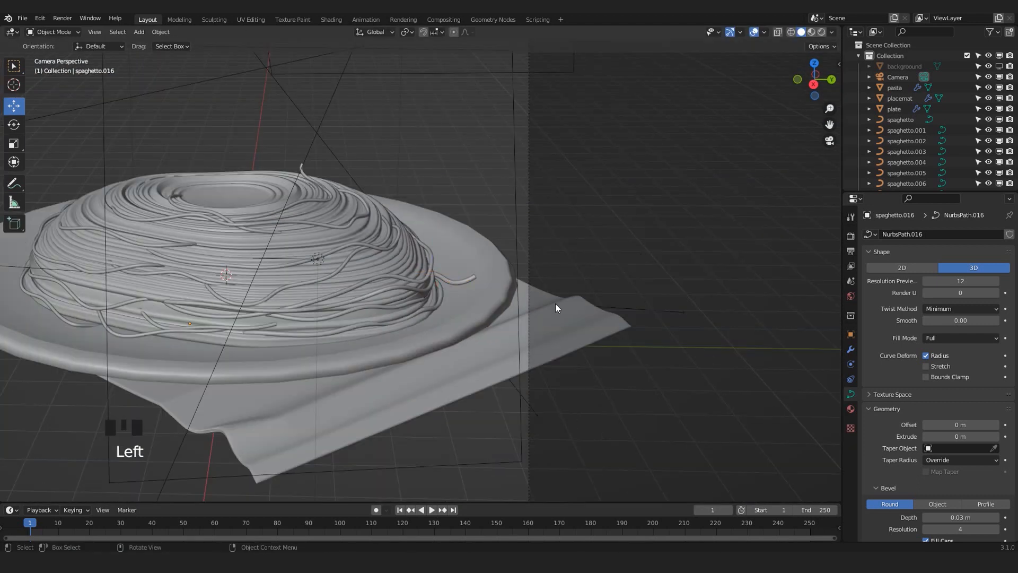
# Raise the lowest control point of the front-left strand closer to the mound and finish editing
pyautogui.scroll(6, 454, 352)
pyautogui.keyDown('shift'); pyautogui.moveTo(652, 244); pyautogui.dragTo(656, 241, button='middle'); pyautogui.keyUp('shift')
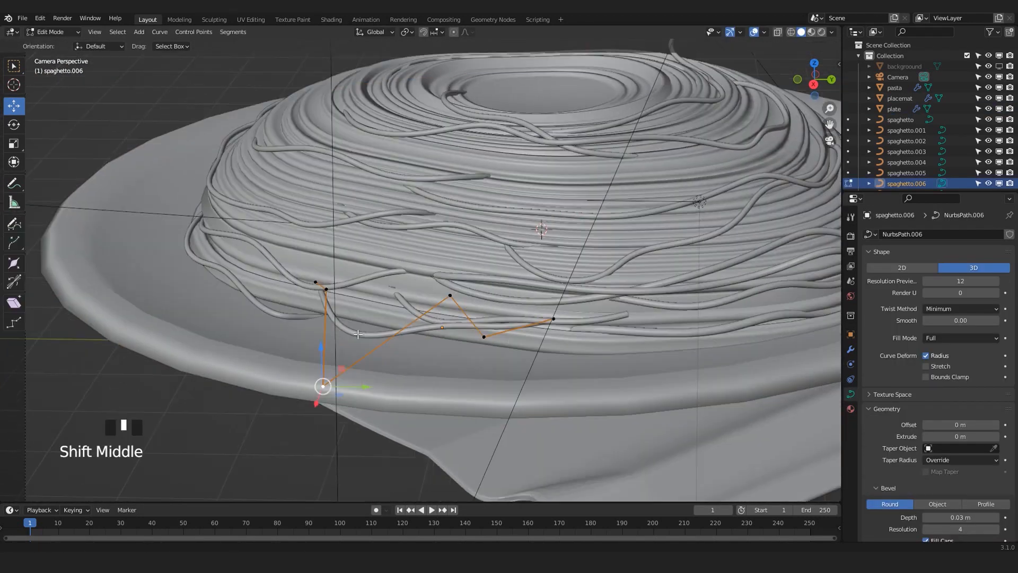
pyautogui.click(314, 325)
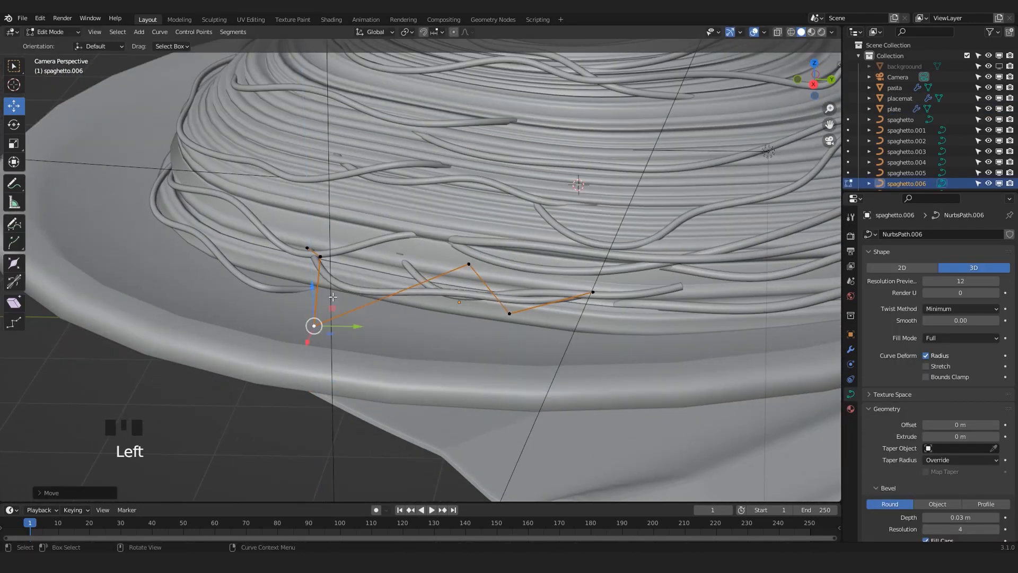
pyautogui.scroll(3, 297, 319)
pyautogui.press('KP_Decimal')
pyautogui.keyDown('shift'); pyautogui.moveTo(330, 310); pyautogui.dragTo(380, 383, button='middle'); pyautogui.keyUp('shift')
pyautogui.press('KP_0')
pyautogui.press('Tab')
pyautogui.scroll(2, 519, 337)
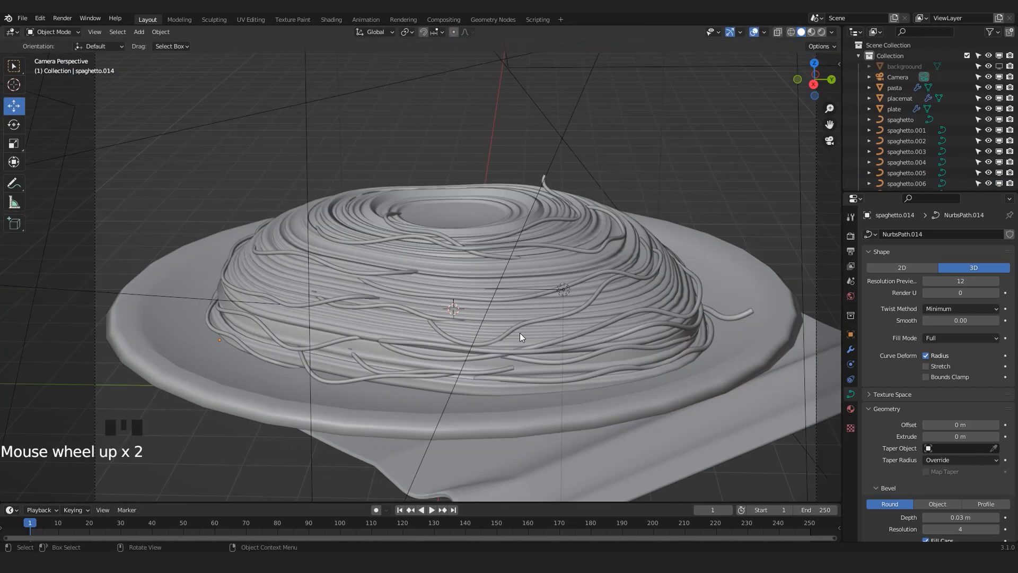
# Select the pasta mound and examine the strand arrangement from several angles and the camera view
pyautogui.moveTo(384, 246); pyautogui.dragTo(417, 284, button='middle')
pyautogui.scroll(2, 498, 333)
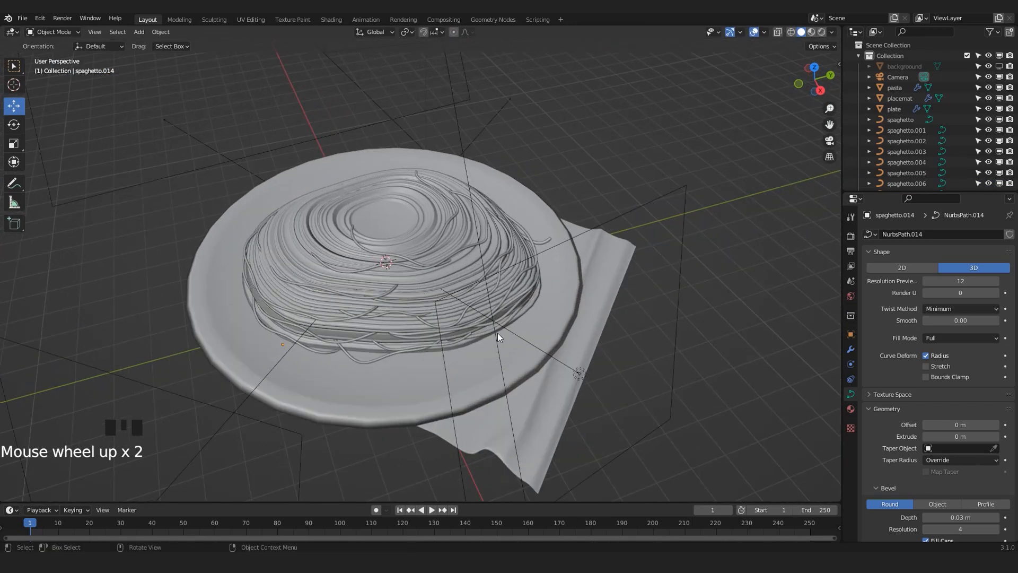
pyautogui.scroll(3, 467, 265)
pyautogui.click(522, 307)
pyautogui.moveTo(522, 306); pyautogui.dragTo(456, 316, button='middle')
pyautogui.press('KP_0')
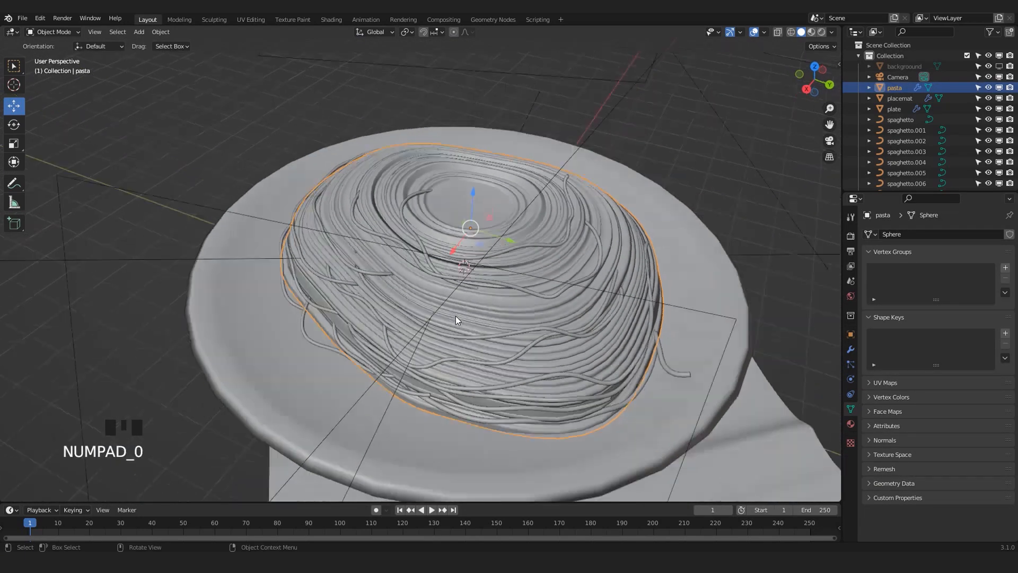
pyautogui.scroll(3, 540, 331)
pyautogui.keyDown('shift'); pyautogui.moveTo(540, 331); pyautogui.dragTo(493, 335, button='middle'); pyautogui.keyUp('shift')
pyautogui.scroll(-2, 489, 311)
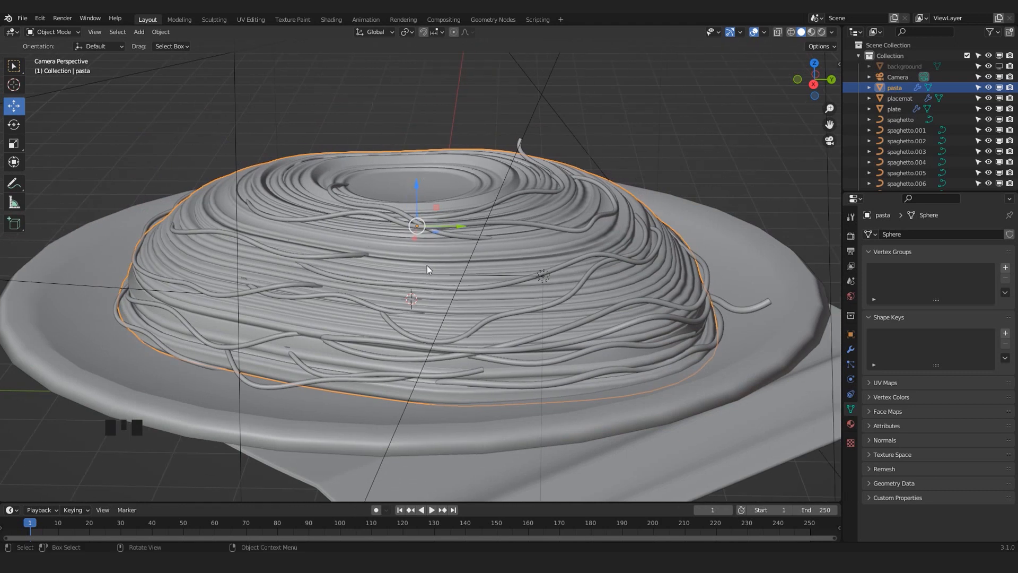
pyautogui.scroll(-2, 429, 265)
pyautogui.scroll(1, 473, 320)
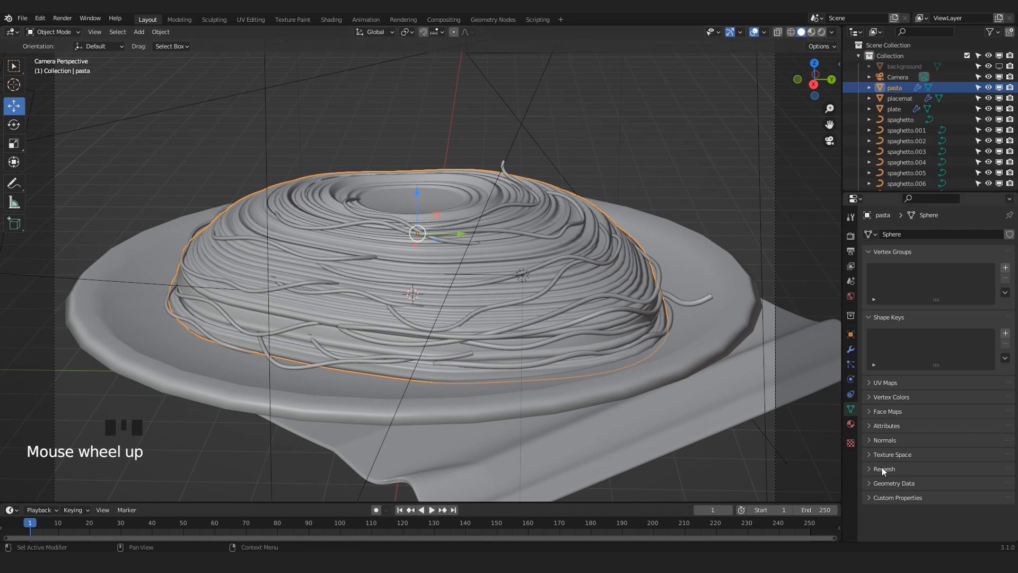
# Add a new material to the pasta mound and name it "pasta"
pyautogui.click(851, 424)
pyautogui.keyDown('shift'); pyautogui.moveTo(541, 311); pyautogui.dragTo(512, 311, button='middle'); pyautogui.keyUp('shift')
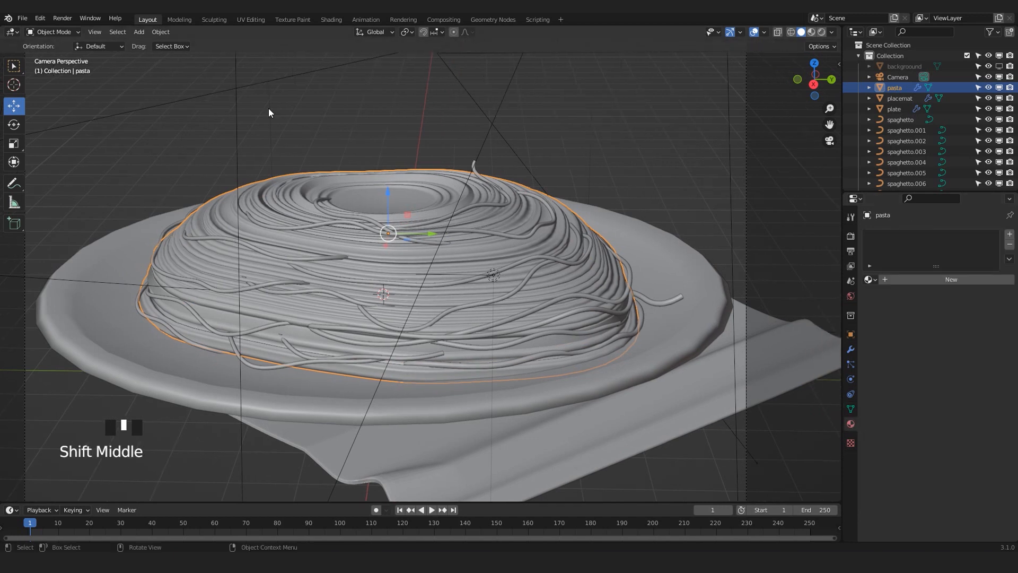
pyautogui.keyDown('shift'); pyautogui.moveTo(304, 291); pyautogui.dragTo(431, 280, button='middle'); pyautogui.keyUp('shift')
pyautogui.keyDown('shift'); pyautogui.moveTo(547, 347); pyautogui.dragTo(469, 328, button='middle'); pyautogui.keyUp('shift')
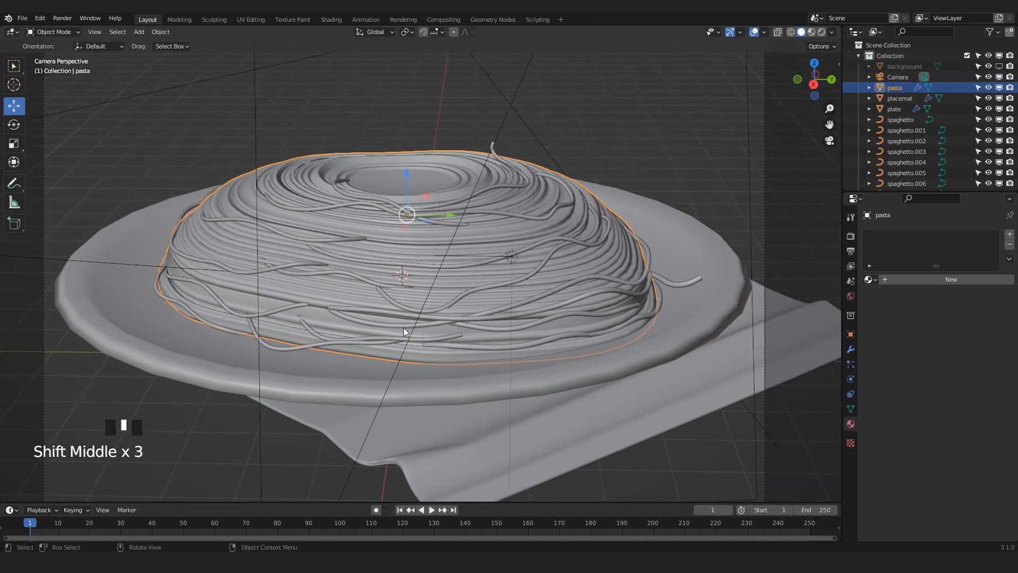
pyautogui.keyDown('shift'); pyautogui.moveTo(677, 320); pyautogui.dragTo(603, 319, button='middle'); pyautogui.keyUp('shift')
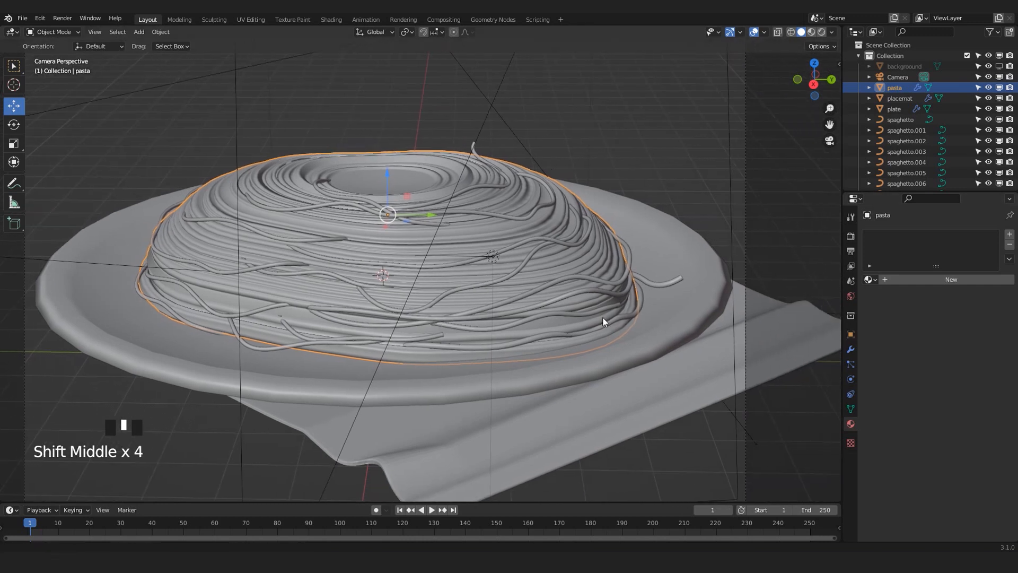
pyautogui.click(671, 166)
pyautogui.click(544, 212)
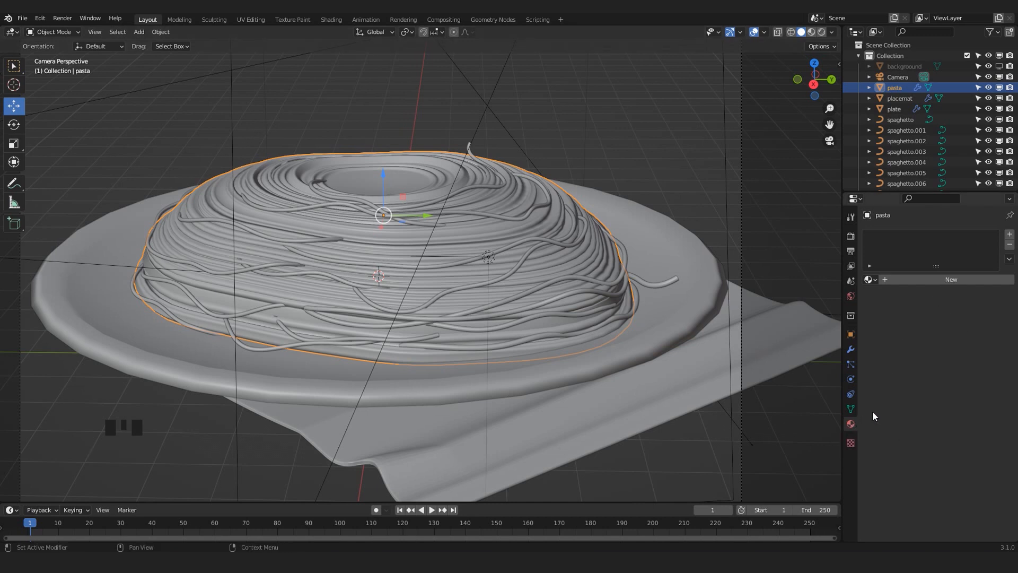
pyautogui.click(949, 277)
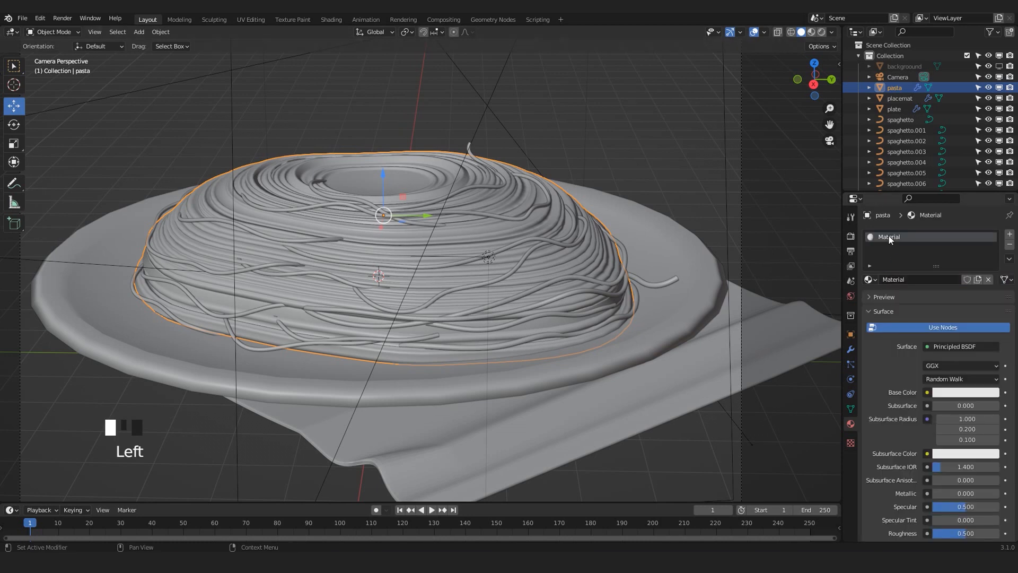
pyautogui.doubleClick(888, 236)
pyautogui.write('pasta')
pyautogui.press('Return')
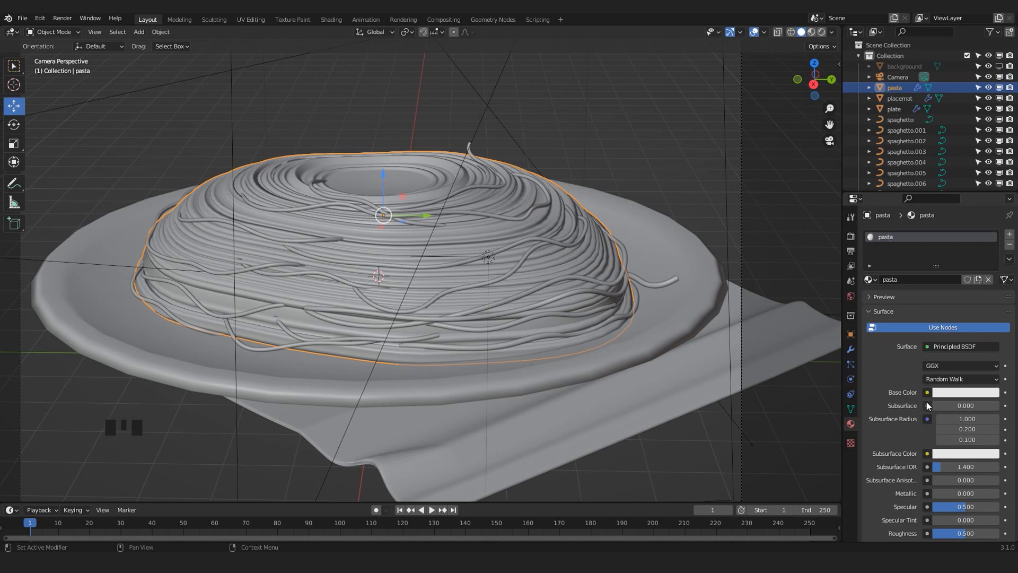
# Switch the viewport to Material Preview shading and view the pasta, plate and placemat together
pyautogui.scroll(-2, 546, 349)
pyautogui.scroll(2, 546, 349)
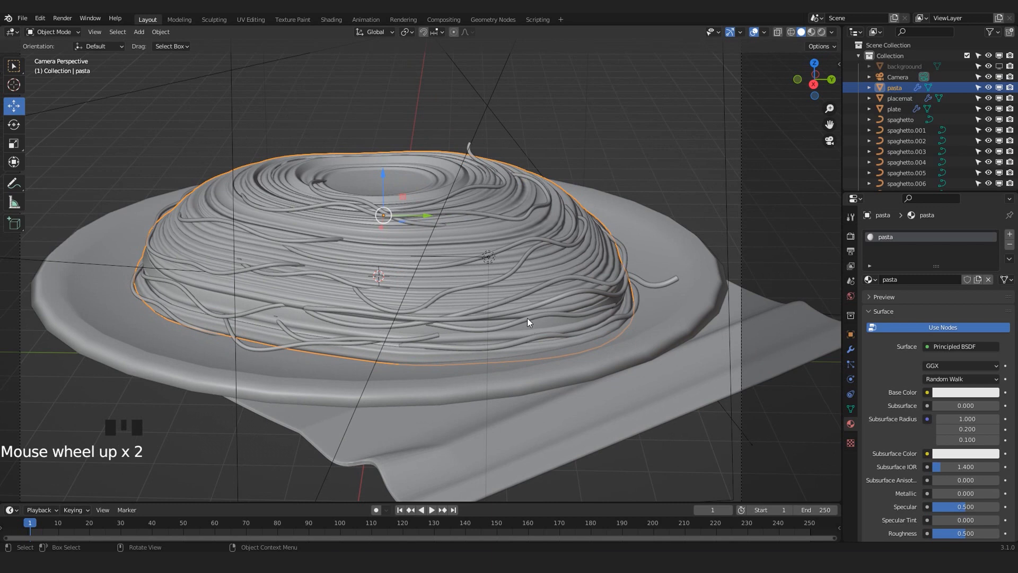
pyautogui.keyDown('shift'); pyautogui.moveTo(527, 319); pyautogui.dragTo(546, 311, button='middle'); pyautogui.keyUp('shift')
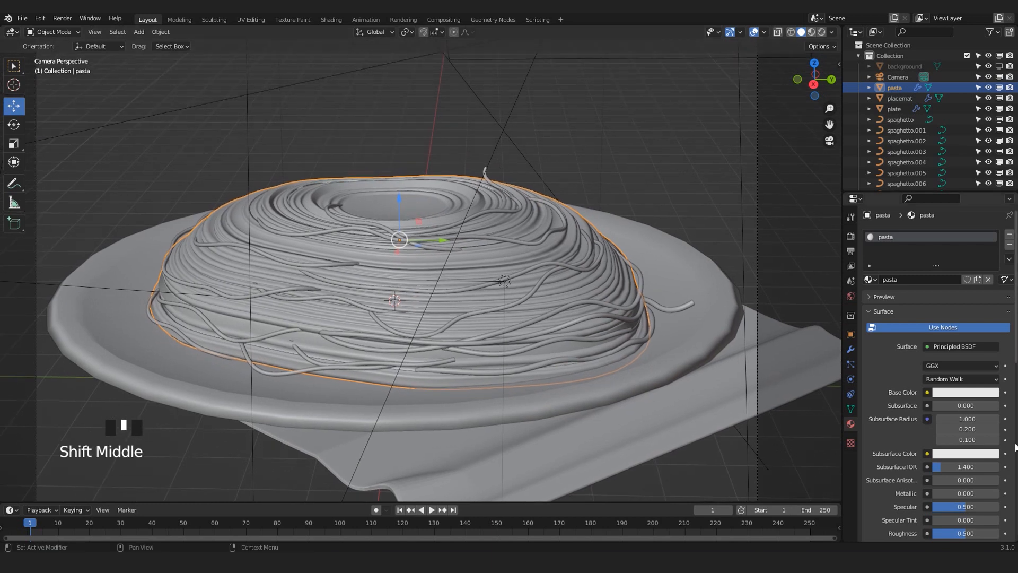
pyautogui.keyDown('shift'); pyautogui.moveTo(496, 387); pyautogui.dragTo(495, 366, button='middle'); pyautogui.keyUp('shift')
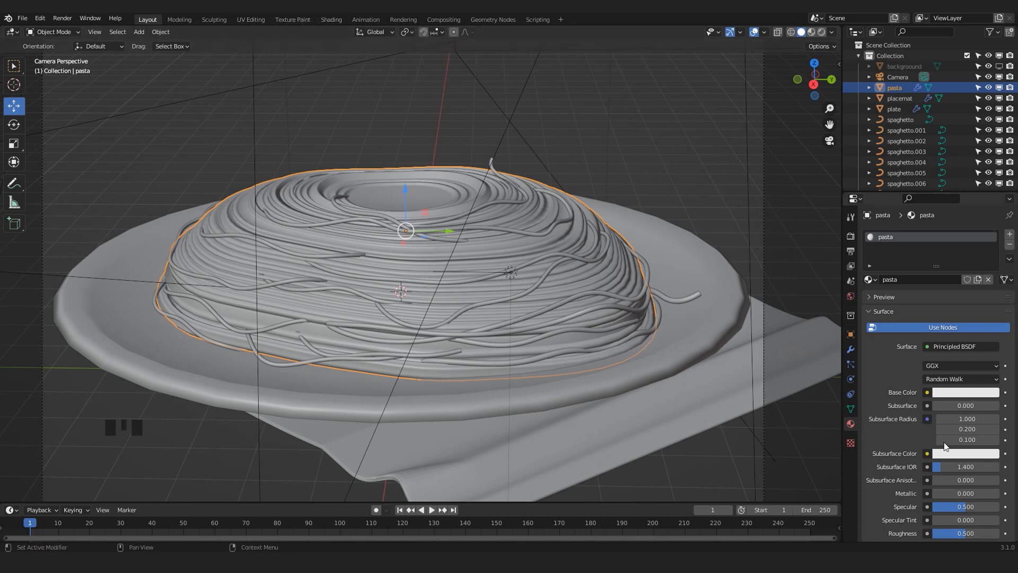
pyautogui.scroll(-1, 965, 489)
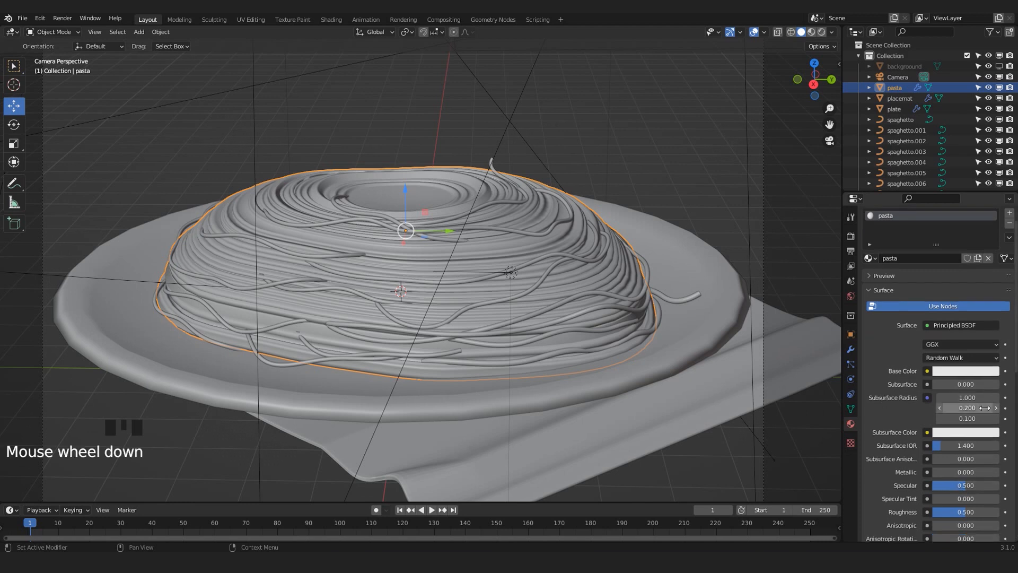
pyautogui.click(812, 32)
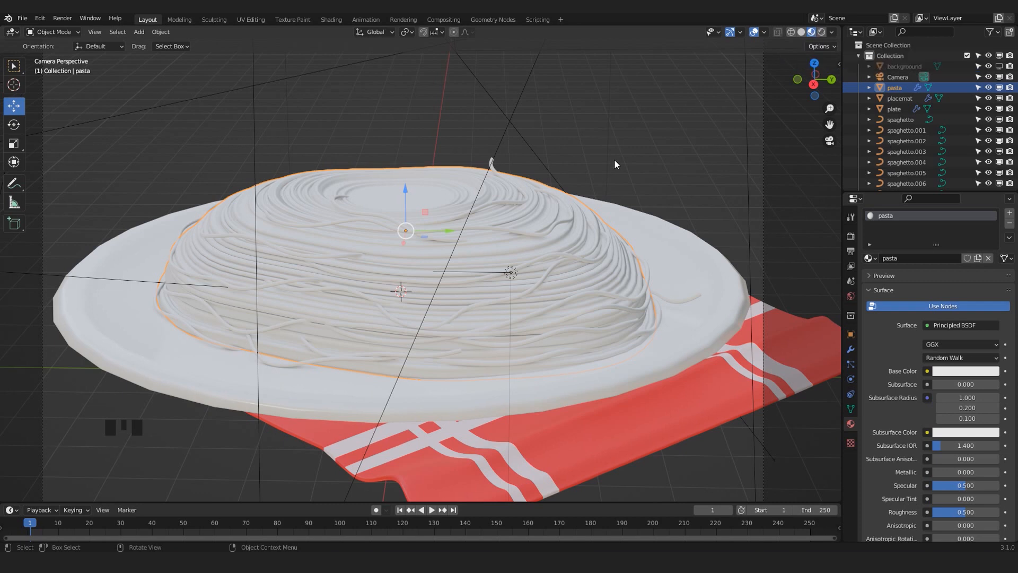
pyautogui.scroll(-2, 610, 175)
pyautogui.scroll(2, 555, 221)
pyautogui.keyDown('shift'); pyautogui.moveTo(555, 221); pyautogui.dragTo(572, 245, button='middle'); pyautogui.keyUp('shift')
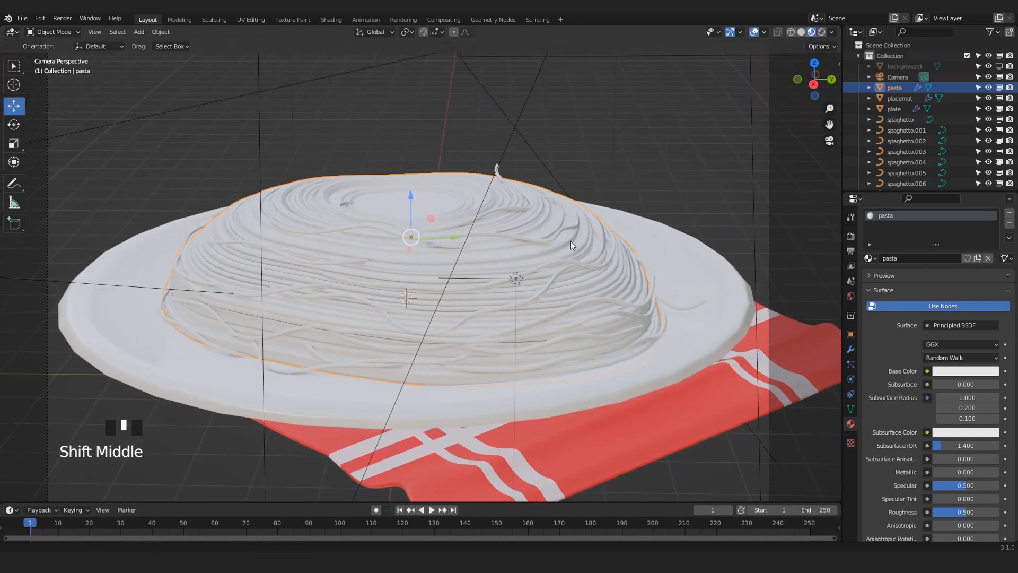
# Give the pasta material a saturated orange-yellow base color, fine-tuning it in Rendered viewport shading
pyautogui.click(939, 373)
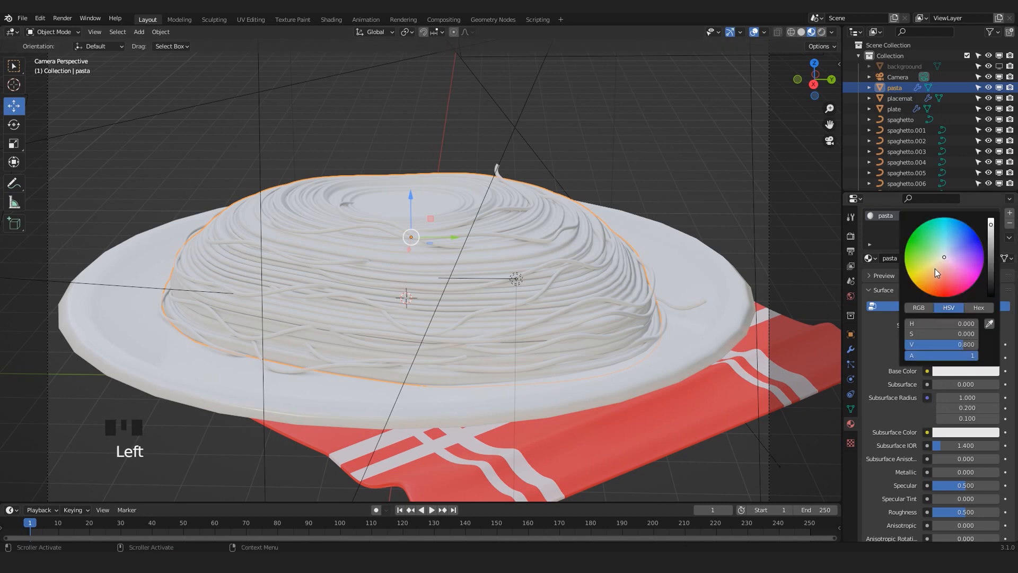
pyautogui.moveTo(935, 269); pyautogui.dragTo(935, 277)
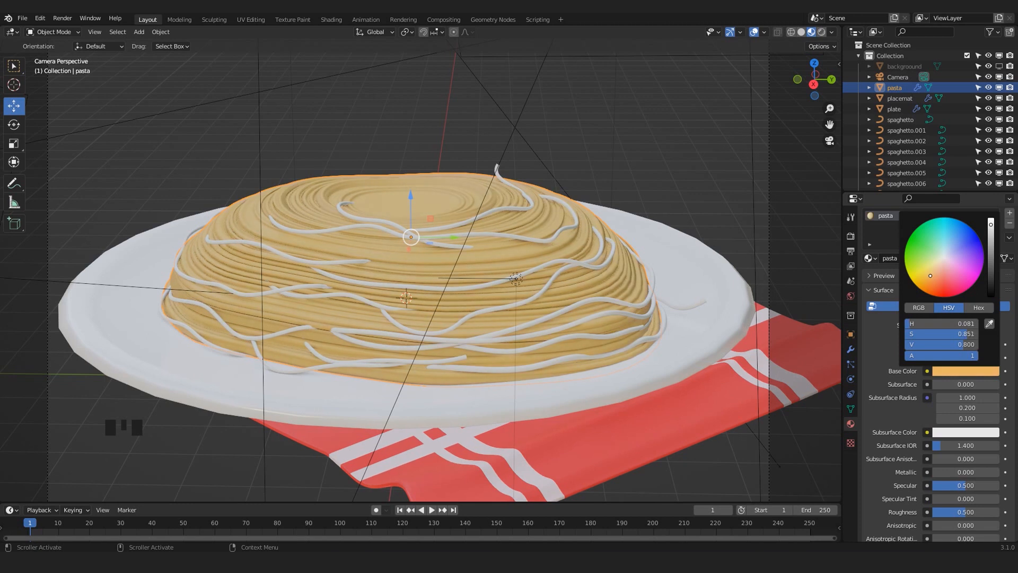
pyautogui.click(822, 31)
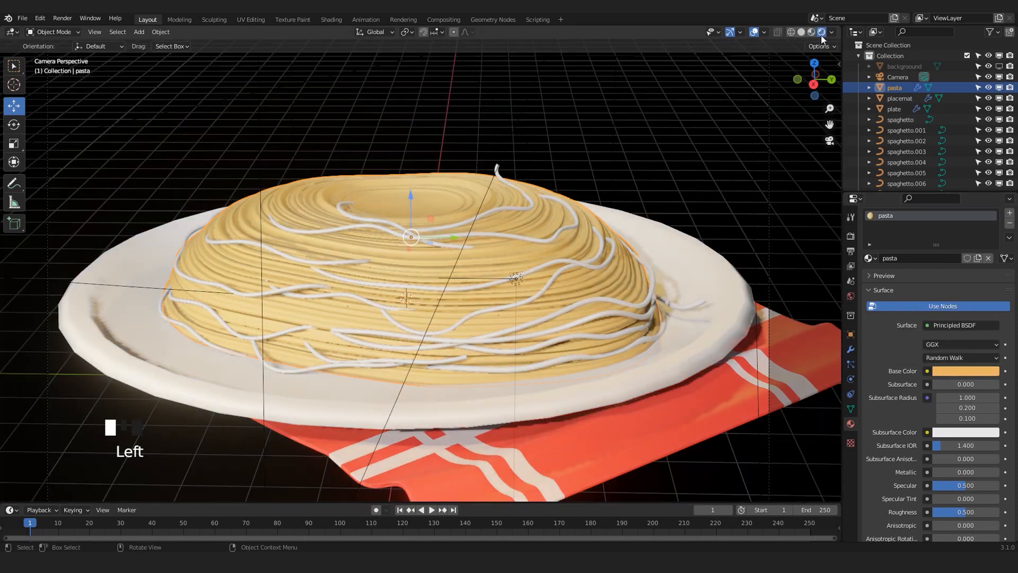
pyautogui.scroll(-2, 570, 210)
pyautogui.scroll(-1, 571, 210)
pyautogui.scroll(1, 483, 249)
pyautogui.keyDown('shift'); pyautogui.moveTo(482, 251); pyautogui.dragTo(482, 263, button='middle'); pyautogui.keyUp('shift')
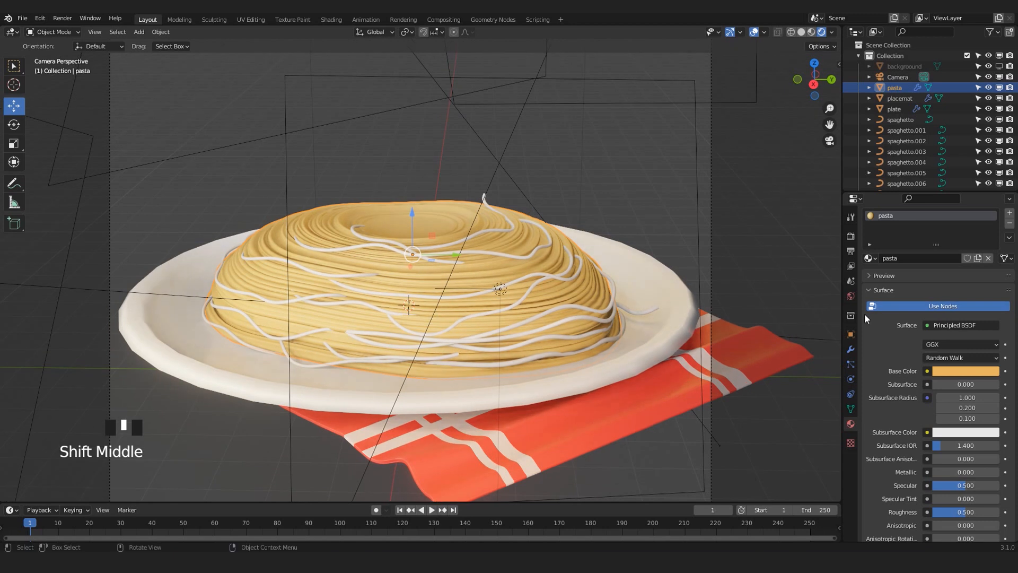
pyautogui.click(956, 375)
pyautogui.moveTo(923, 282); pyautogui.dragTo(925, 283)
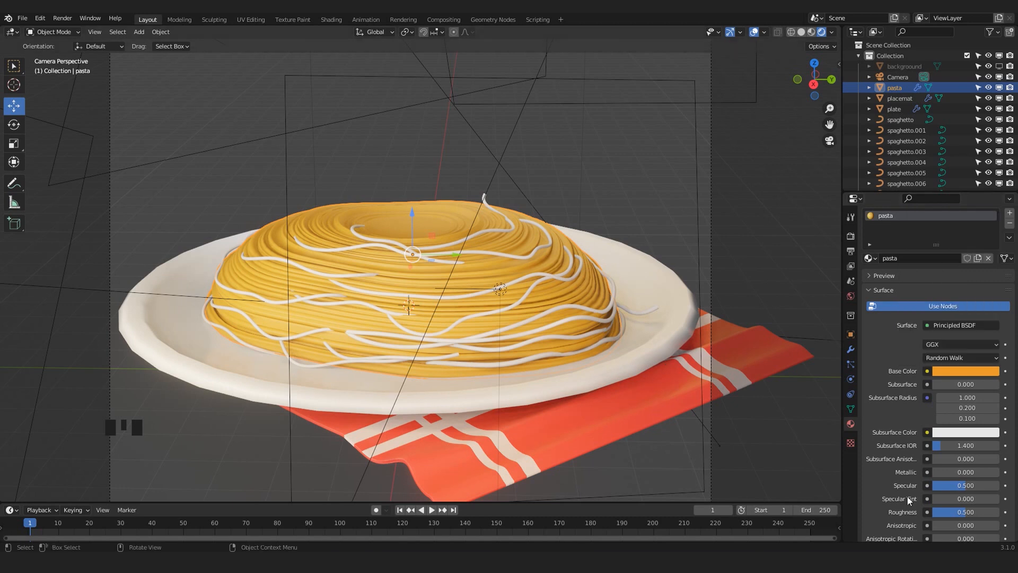
# Make the pasta material glossier by setting its specular to about 0.343 and its roughness to about 0.138
pyautogui.click(968, 374)
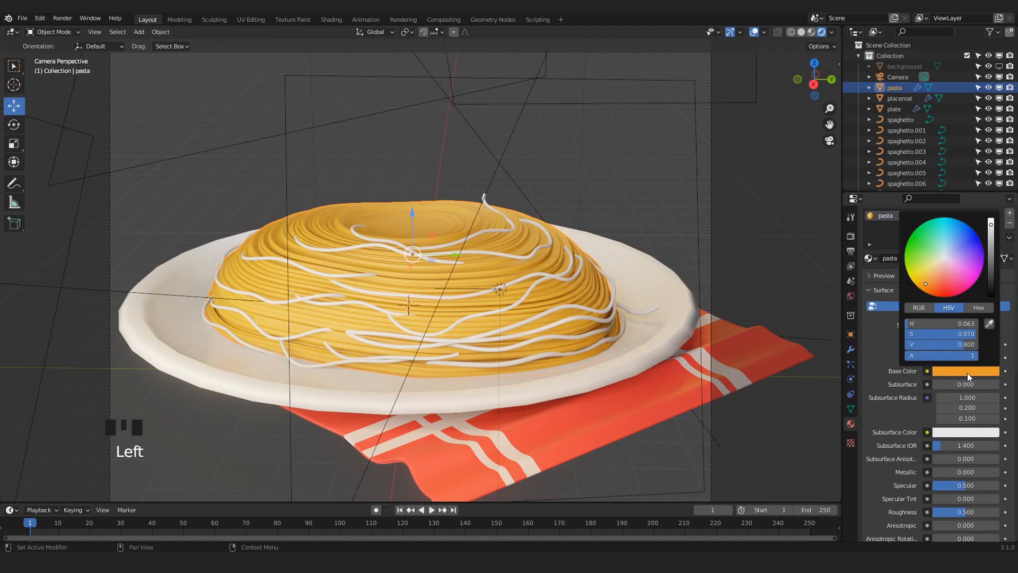
pyautogui.click(973, 304)
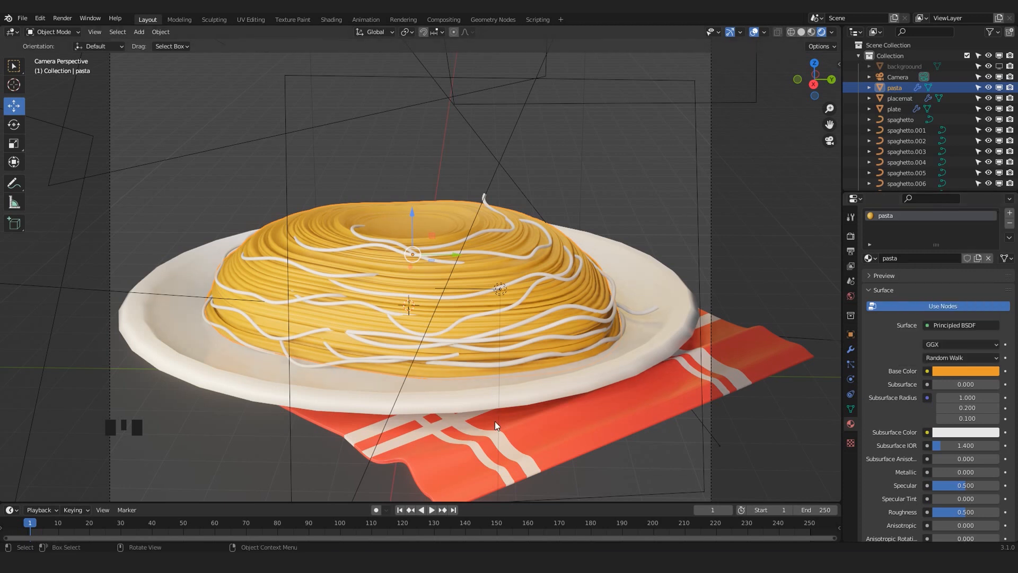
pyautogui.scroll(3, 941, 403)
pyautogui.scroll(-4, 941, 419)
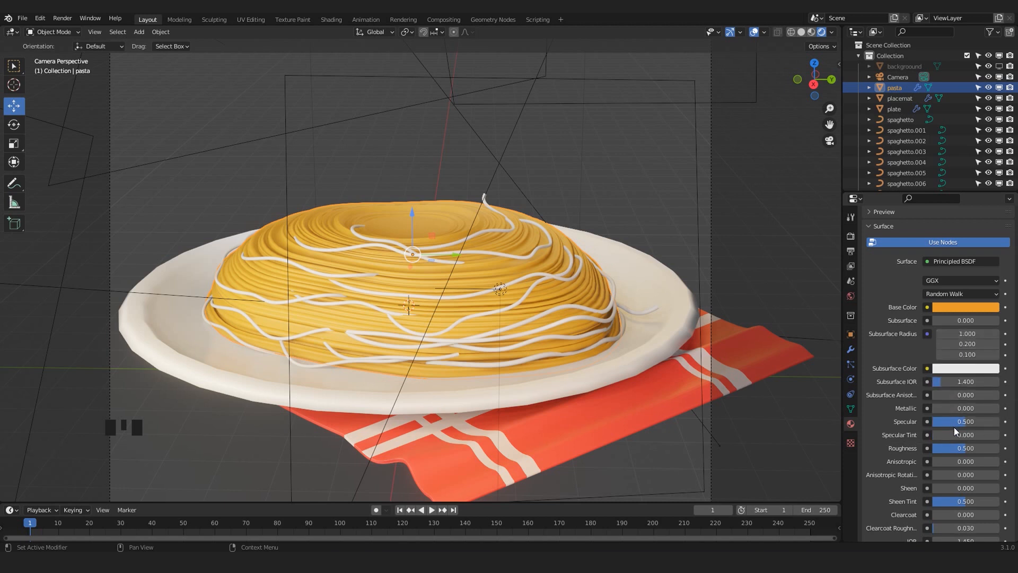
pyautogui.moveTo(961, 425); pyautogui.dragTo(945, 451)
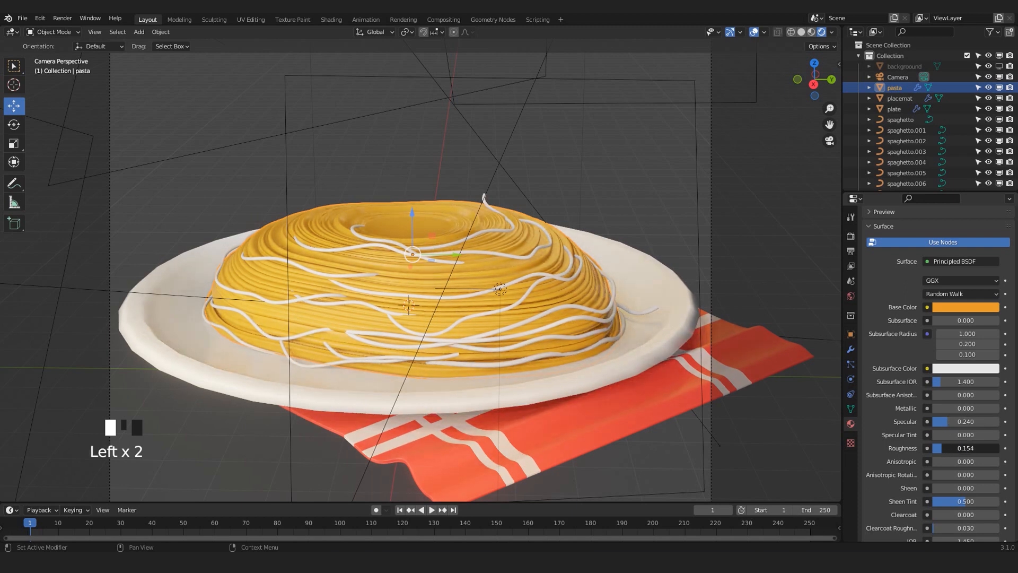
pyautogui.moveTo(954, 422); pyautogui.dragTo(970, 422)
pyautogui.scroll(-2, 647, 294)
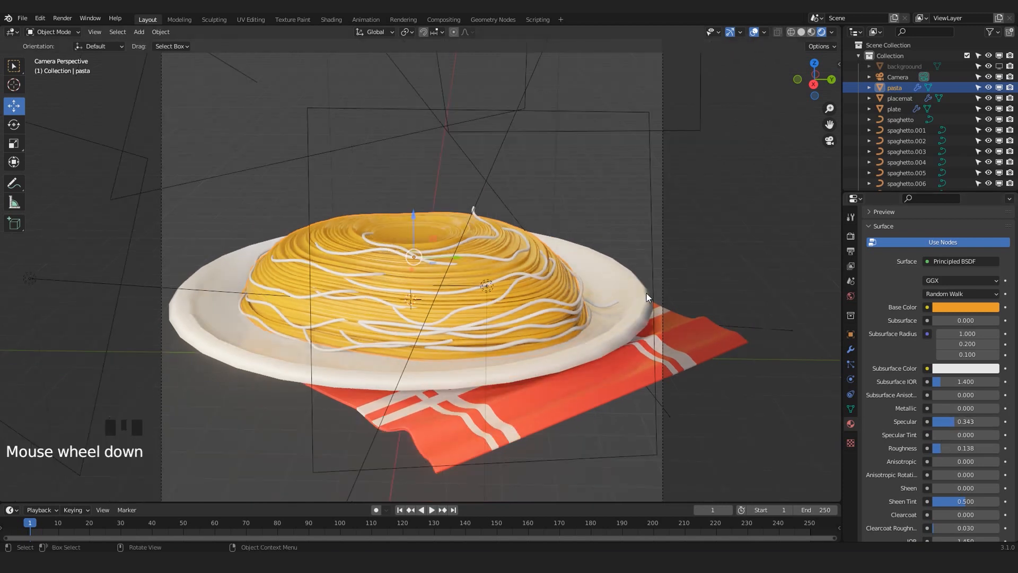
pyautogui.scroll(1, 543, 292)
pyautogui.moveTo(536, 291)
pyautogui.keyDown('shift'); pyautogui.mouseDown(button='middle')
pyautogui.moveTo(540, 271)
pyautogui.moveTo(530, 286)
pyautogui.mouseUp(button='middle'); pyautogui.keyUp('shift')
# Set the pasta material's subsurface to about 0.039 and sample its base color as the subsurface color
pyautogui.scroll(3, 970, 397)
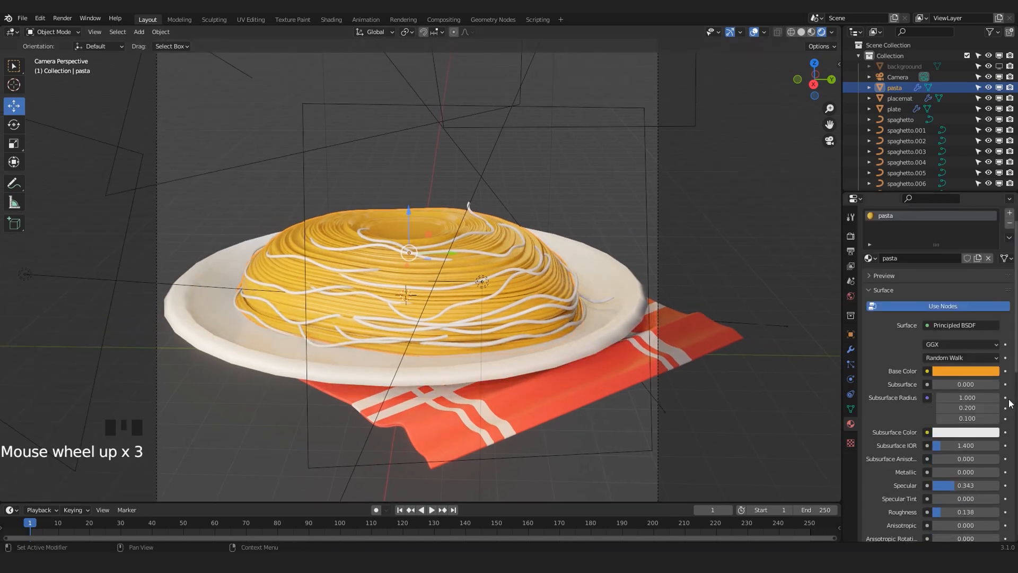
pyautogui.scroll(-1, 970, 397)
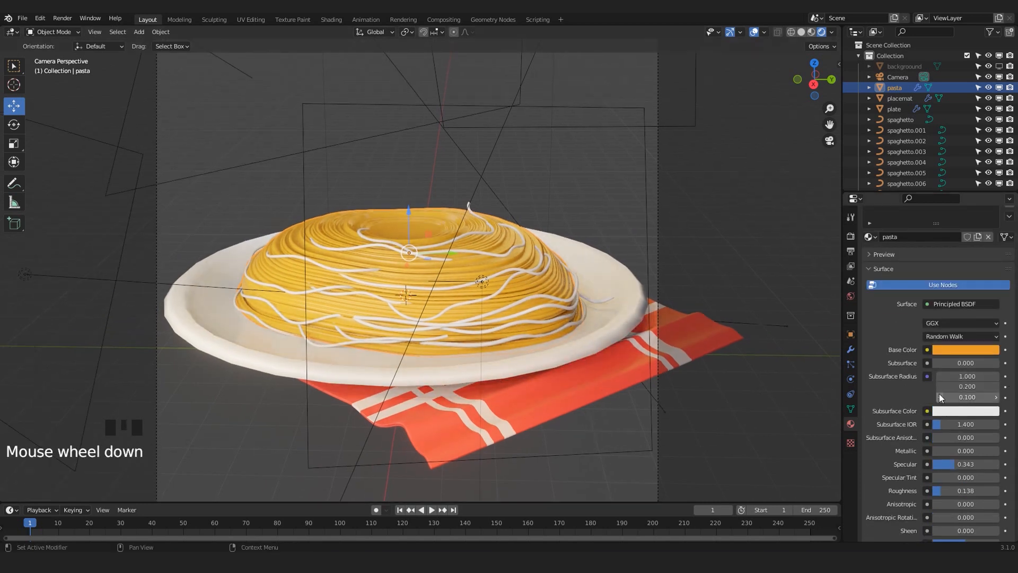
pyautogui.click(941, 363)
pyautogui.moveTo(942, 364)
pyautogui.mouseDown()
pyautogui.moveTo(971, 363)
pyautogui.moveTo(935, 365)
pyautogui.mouseUp()
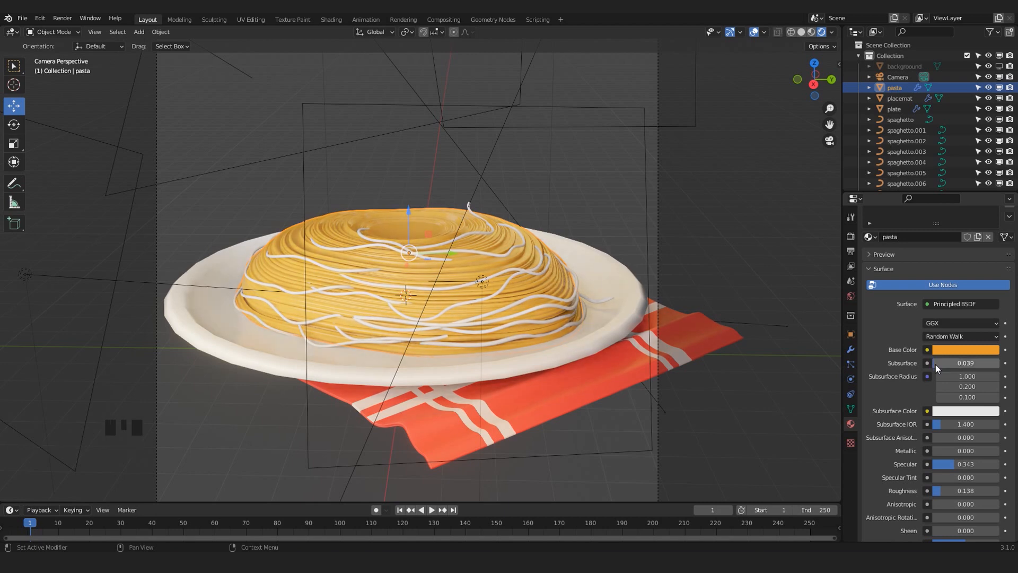
pyautogui.click(963, 411)
pyautogui.click(993, 364)
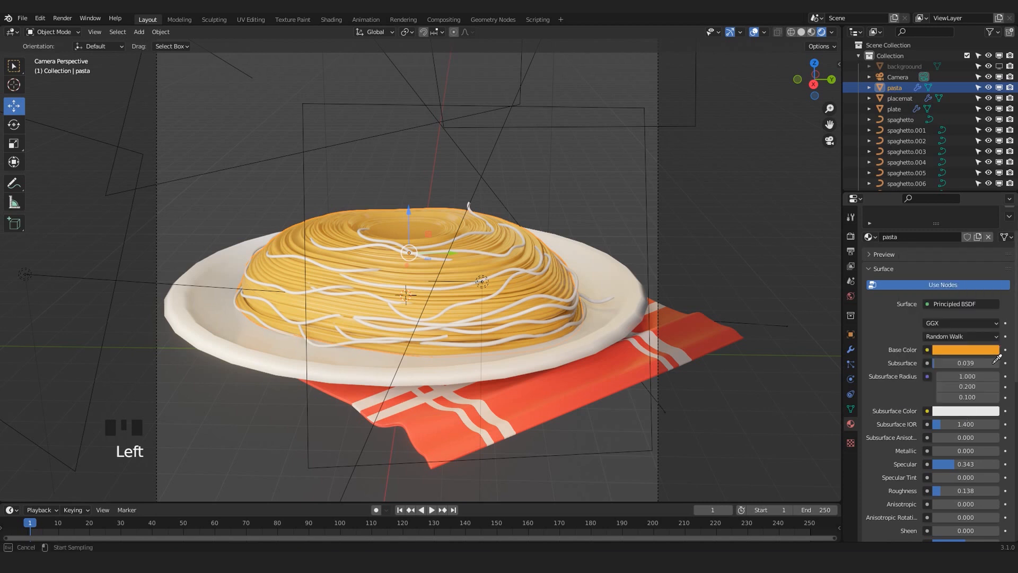
pyautogui.click(957, 352)
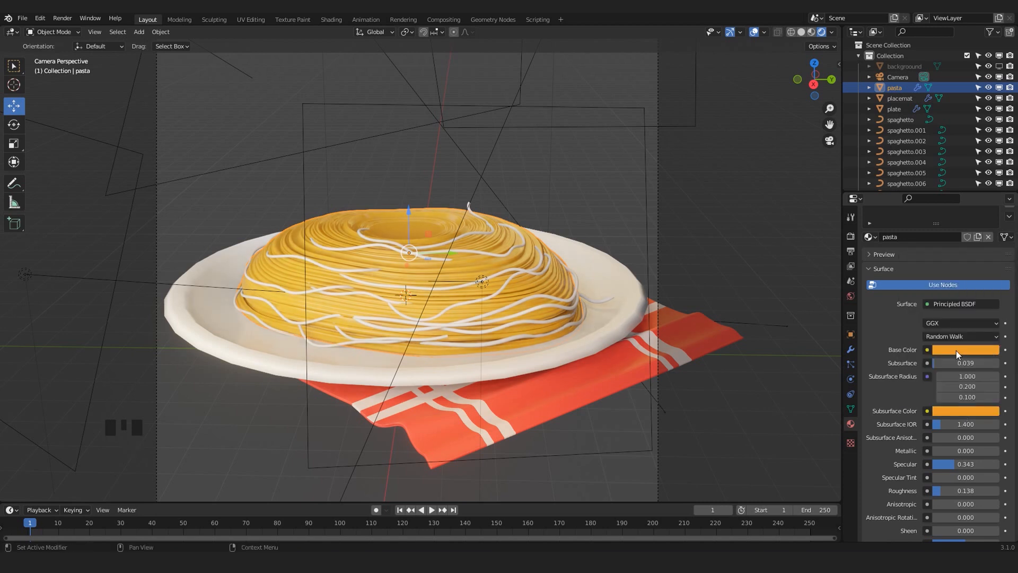
pyautogui.scroll(5, 359, 313)
pyautogui.scroll(-1, 360, 312)
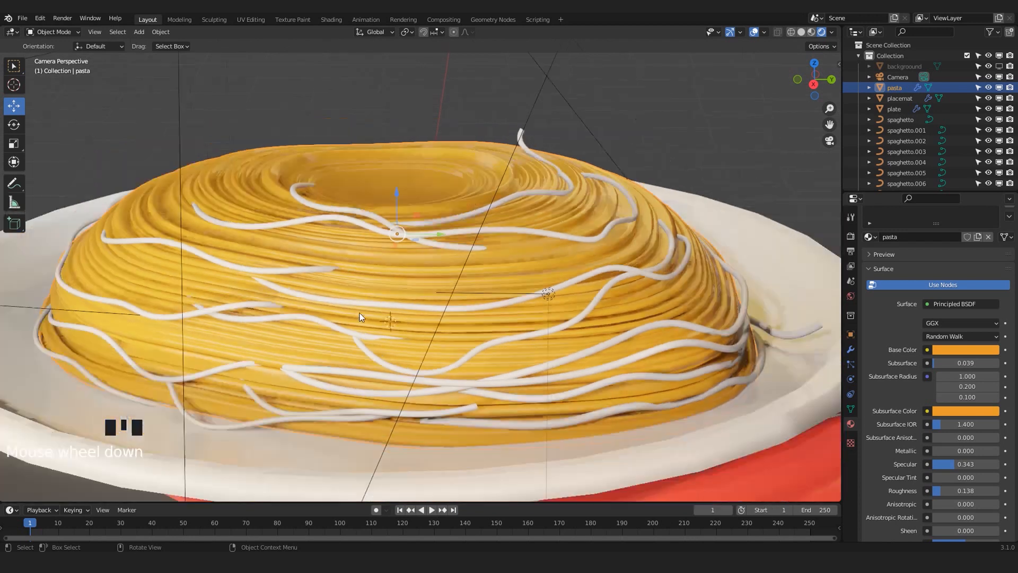
pyautogui.scroll(-3, 360, 313)
pyautogui.keyDown('shift'); pyautogui.moveTo(415, 256); pyautogui.dragTo(434, 259, button='middle'); pyautogui.keyUp('shift')
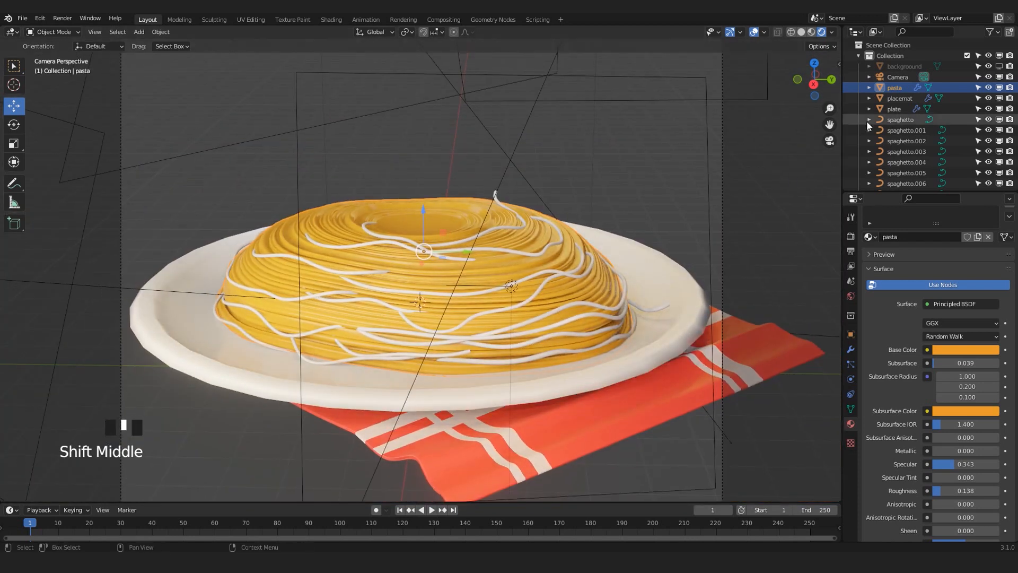
# Select all loose strands from spaghetto through spaghetto.016, assign the pasta material, and copy it to the whole selection
pyautogui.click(896, 120)
pyautogui.scroll(-8, 896, 127)
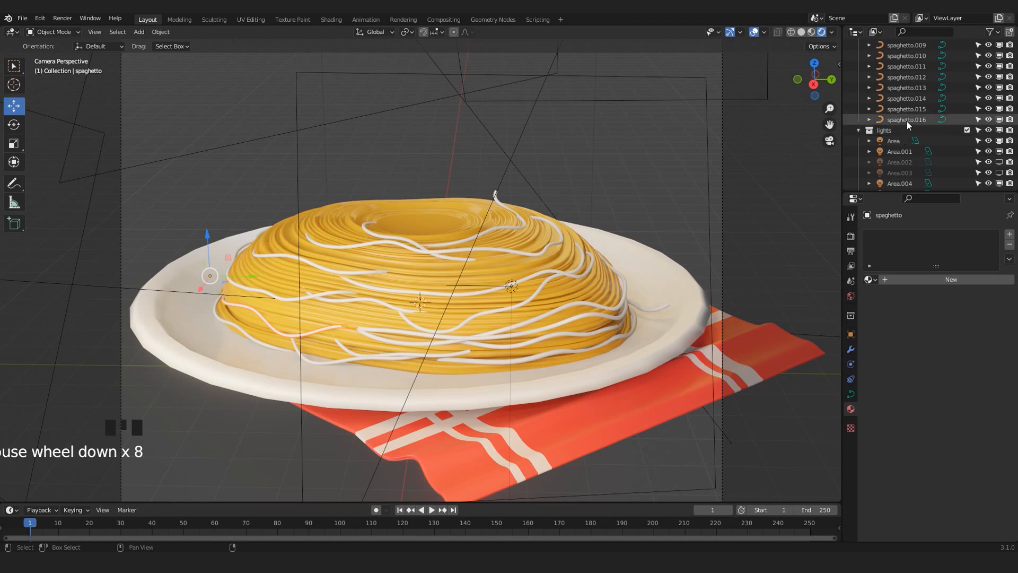
pyautogui.keyDown('shift'); pyautogui.click(906, 120); pyautogui.keyUp('shift')
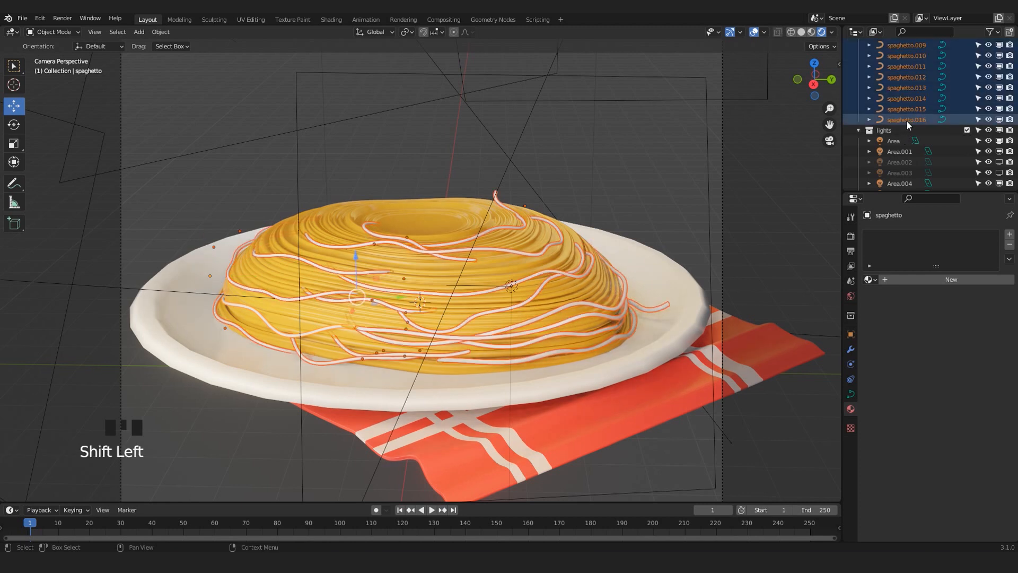
pyautogui.click(869, 280)
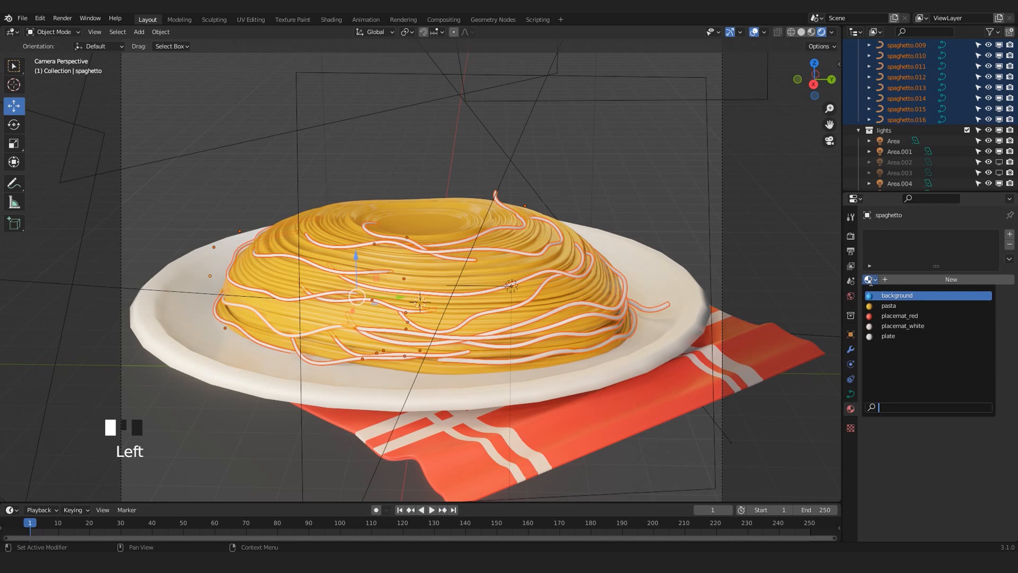
pyautogui.click(888, 307)
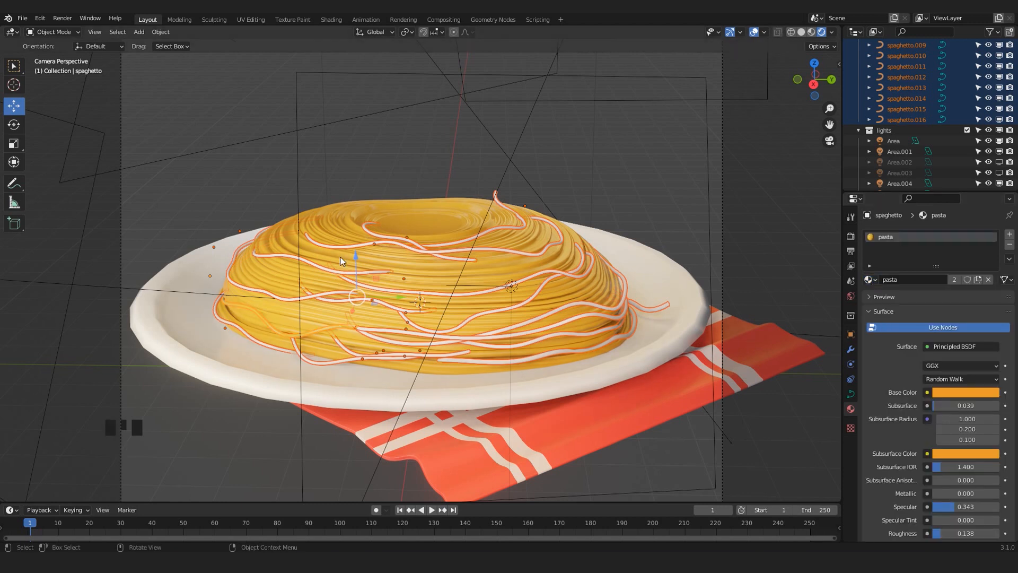
pyautogui.keyDown('shift'); pyautogui.moveTo(505, 305); pyautogui.dragTo(474, 276, button='middle'); pyautogui.keyUp('shift')
pyautogui.scroll(2, 450, 289)
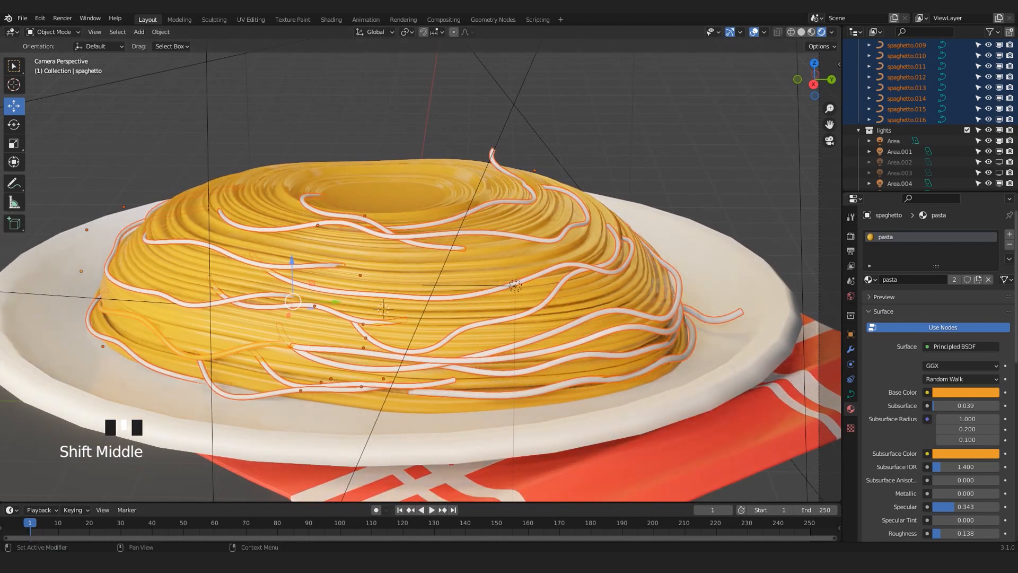
pyautogui.click(1009, 259)
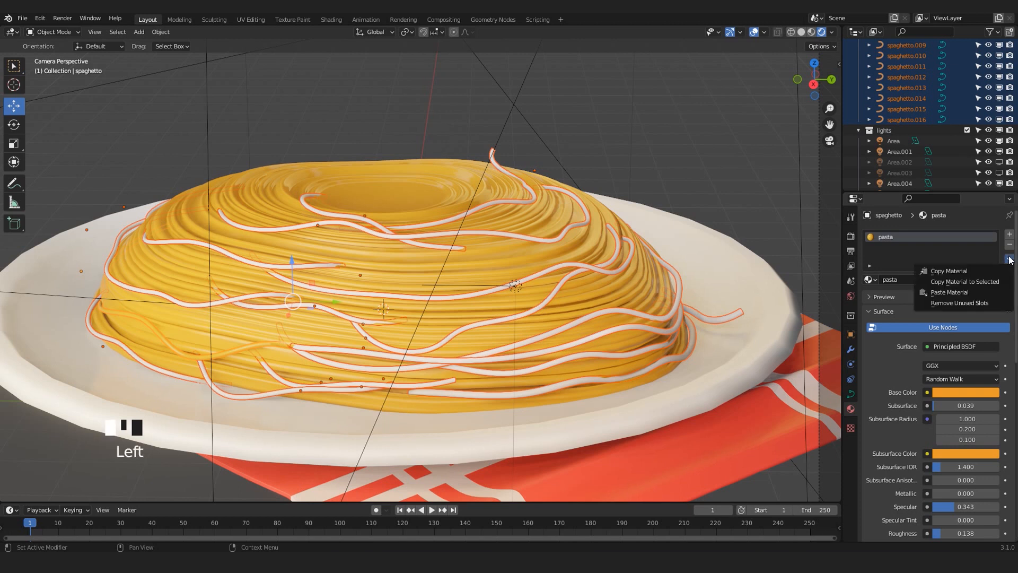
pyautogui.click(957, 284)
# Deselect the strands and examine the colored spaghetti, plate and placemat in the rendered camera view
pyautogui.click(637, 151)
pyautogui.scroll(-4, 628, 183)
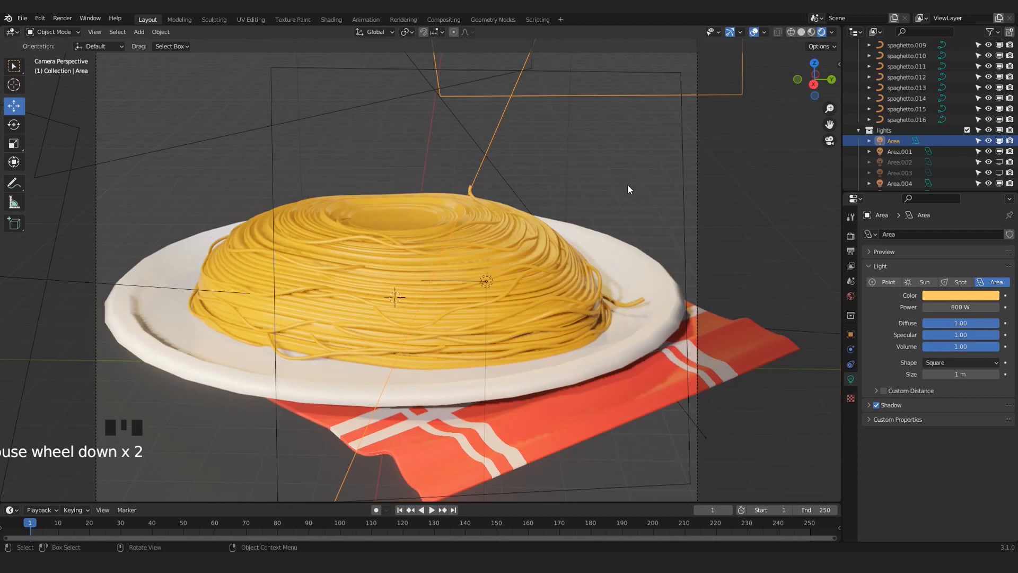
pyautogui.scroll(2, 555, 253)
pyautogui.scroll(-3, 553, 269)
pyautogui.scroll(2, 553, 269)
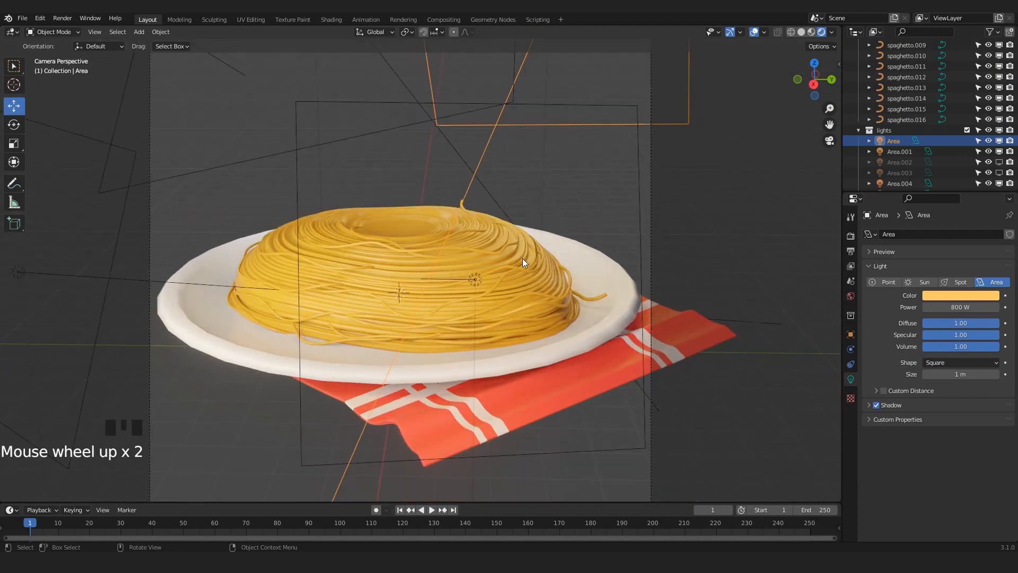
pyautogui.scroll(1, 523, 259)
pyautogui.keyDown('shift'); pyautogui.moveTo(417, 294); pyautogui.dragTo(481, 305, button='middle'); pyautogui.keyUp('shift')
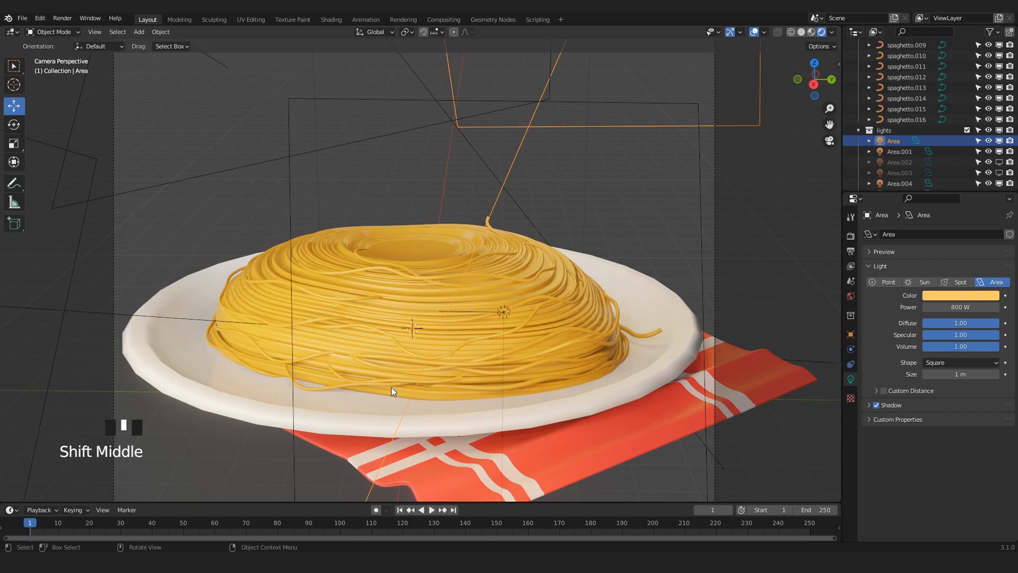
pyautogui.scroll(-2, 246, 336)
pyautogui.scroll(2, 578, 300)
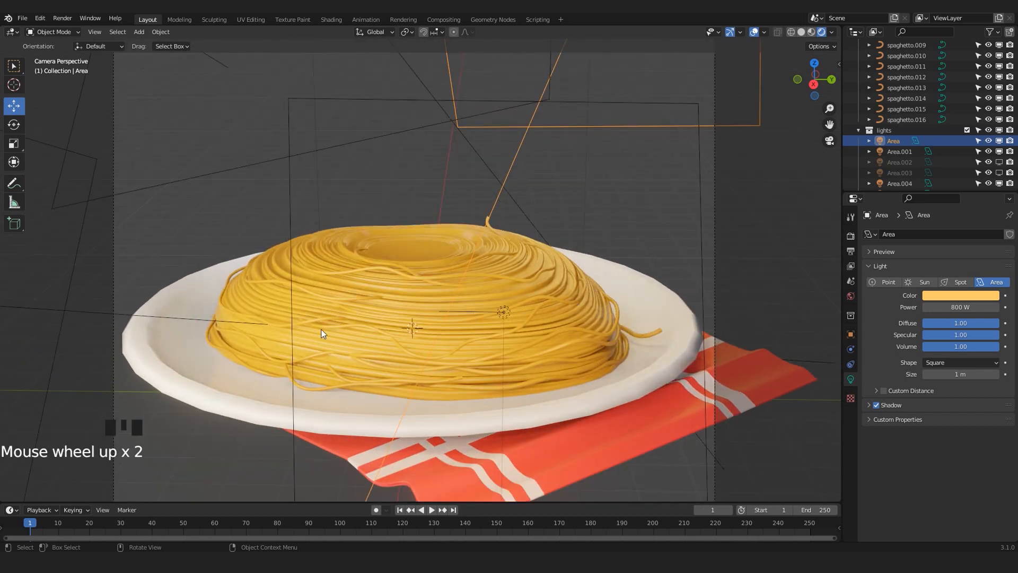
pyautogui.scroll(1, 453, 336)
pyautogui.scroll(-2, 387, 369)
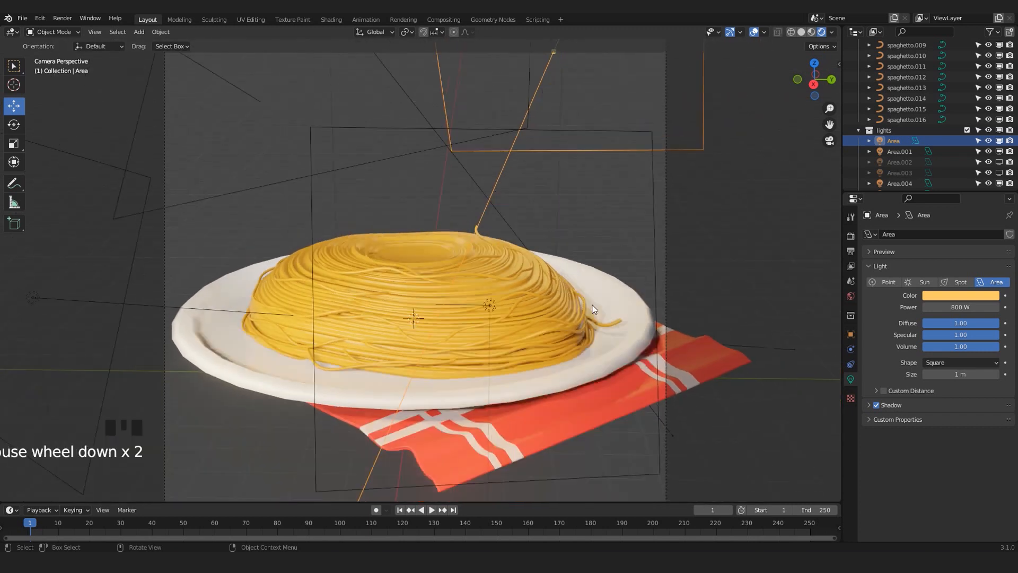
# Select the pasta mound, switch to Solid shading, and examine its strands from several angles and the camera view
pyautogui.scroll(-2, 334, 292)
pyautogui.scroll(1, 523, 271)
pyautogui.scroll(-1, 523, 281)
pyautogui.scroll(2, 412, 335)
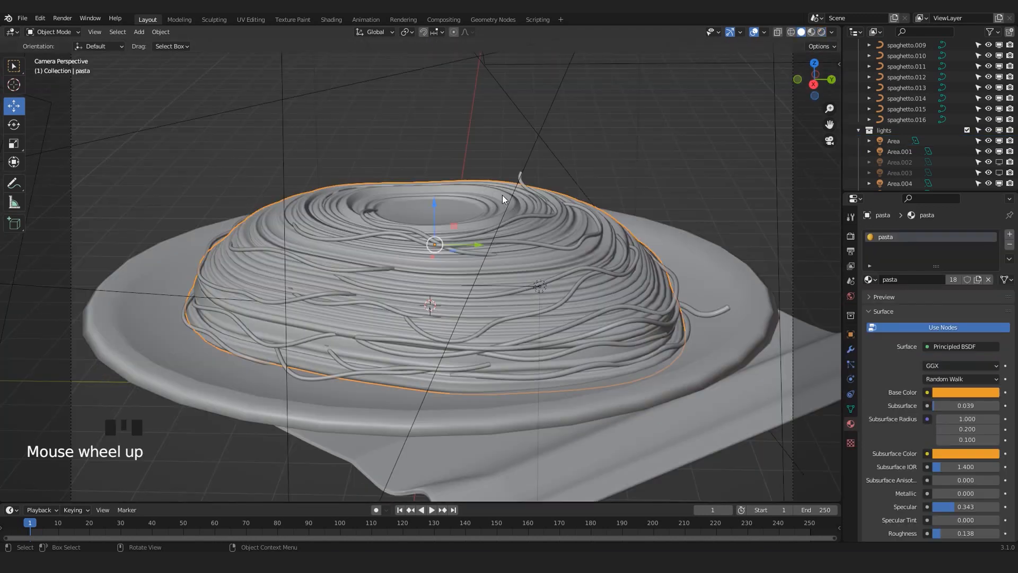
pyautogui.scroll(-1, 424, 276)
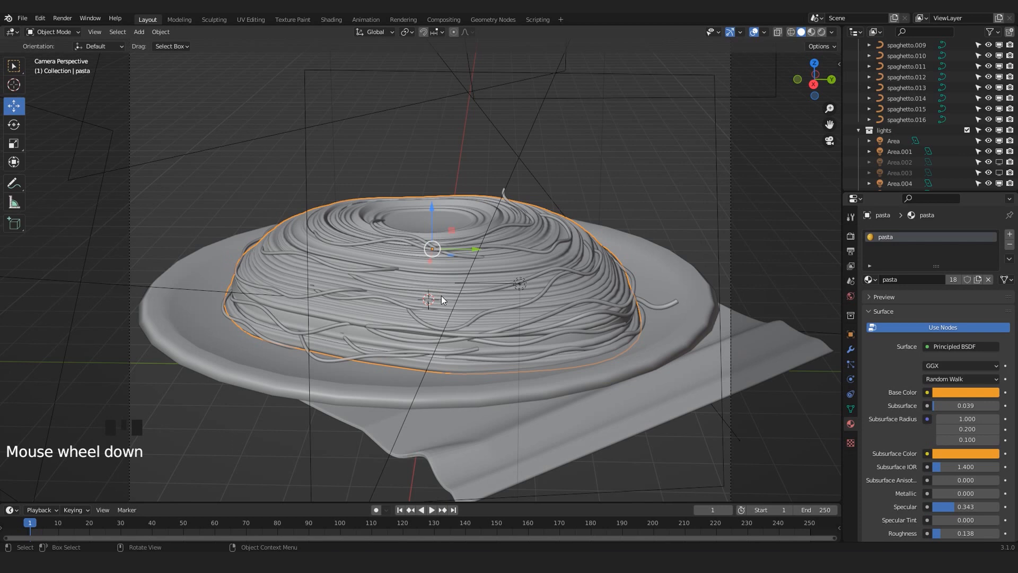
pyautogui.scroll(2, 501, 240)
pyautogui.moveTo(500, 240); pyautogui.dragTo(467, 279, button='middle')
pyautogui.scroll(4, 404, 306)
pyautogui.moveTo(403, 305); pyautogui.dragTo(525, 307, button='middle')
pyautogui.press('KP_0')
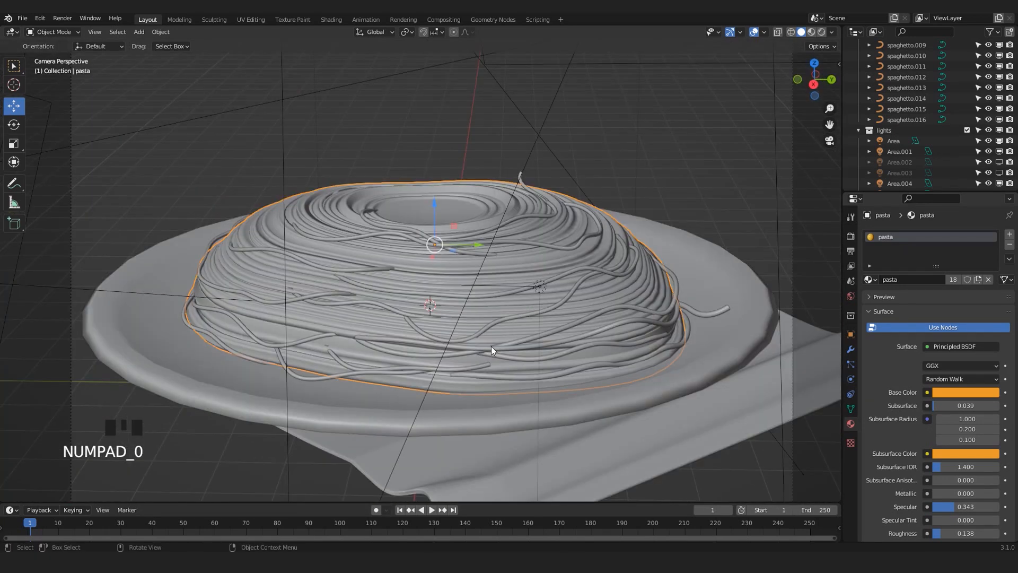
pyautogui.keyDown('shift'); pyautogui.moveTo(417, 279); pyautogui.dragTo(409, 273, button='middle'); pyautogui.keyUp('shift')
pyautogui.scroll(3, 406, 238)
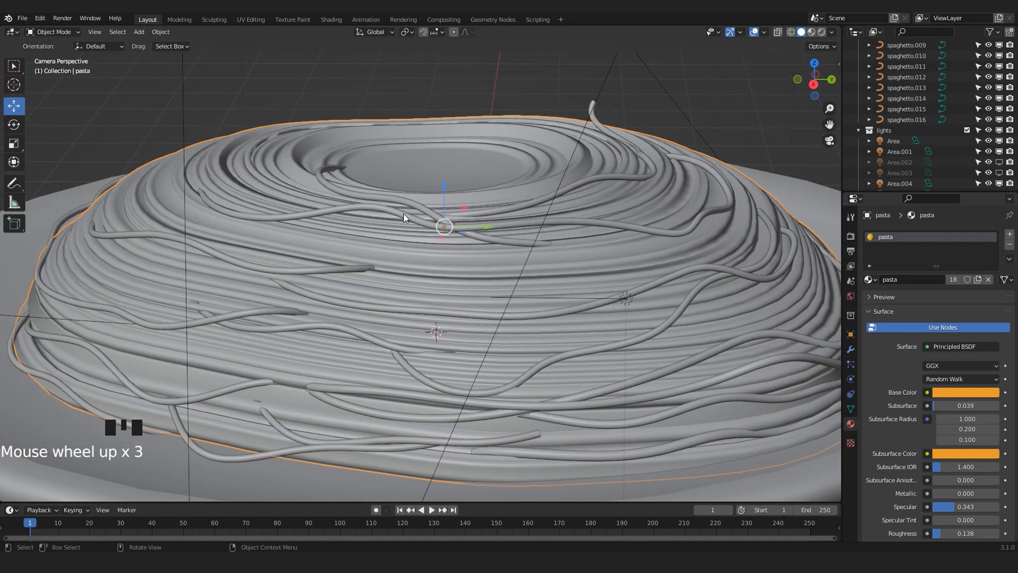
pyautogui.scroll(-4, 403, 214)
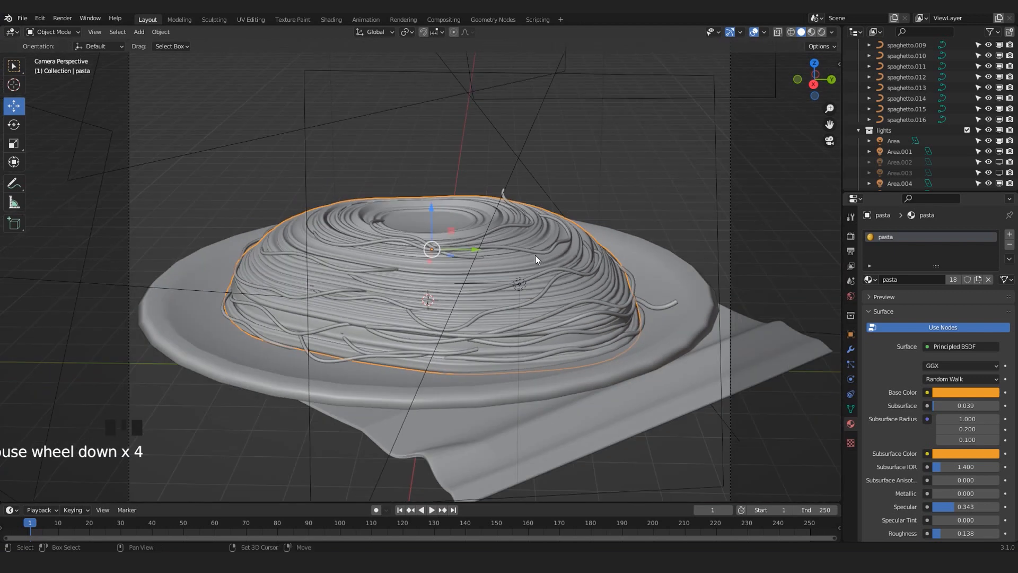
pyautogui.hotkey('shift', 'a')
pyautogui.moveTo(537, 255)
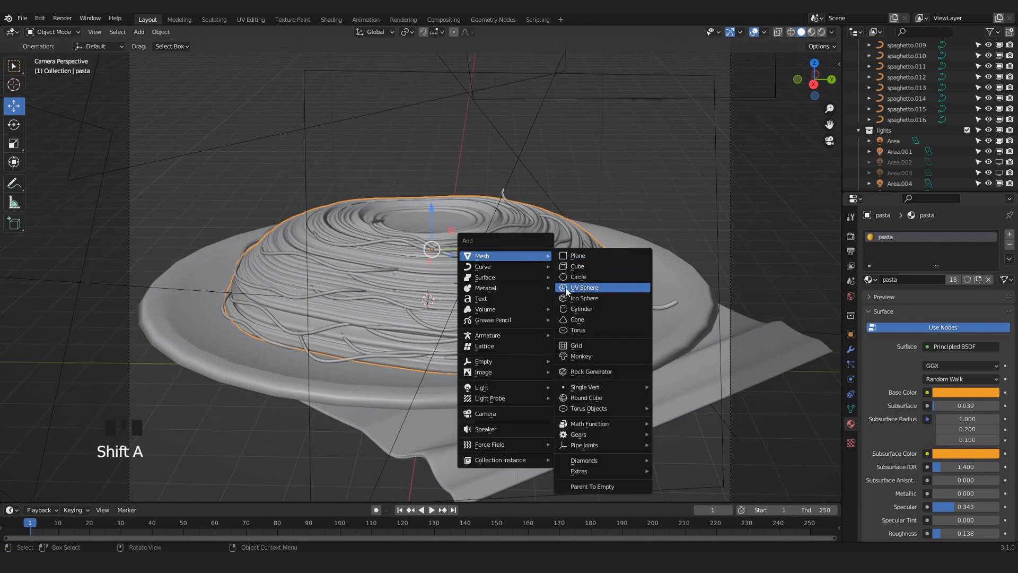
pyautogui.scroll(2, 438, 222)
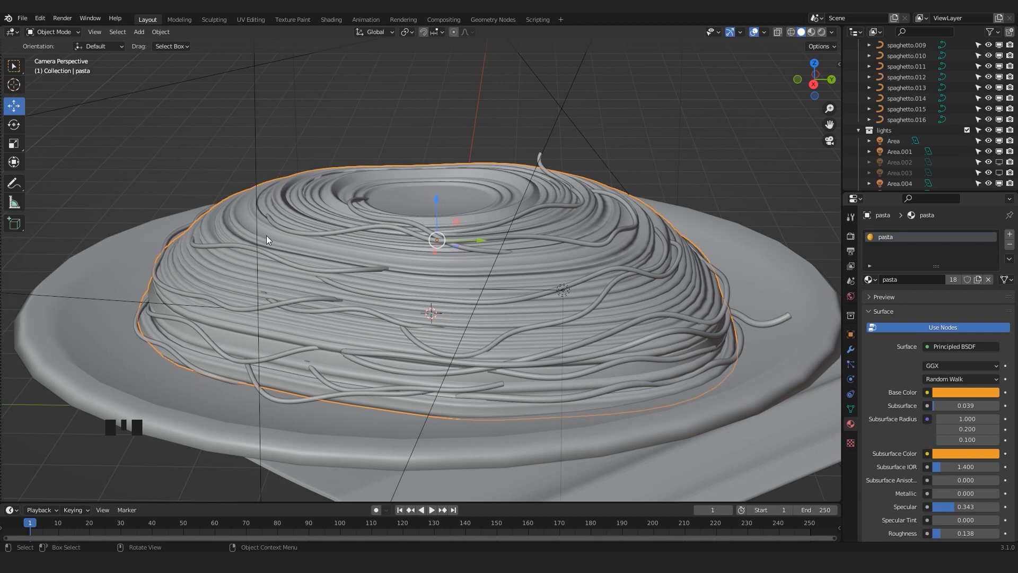
pyautogui.press('Tab')
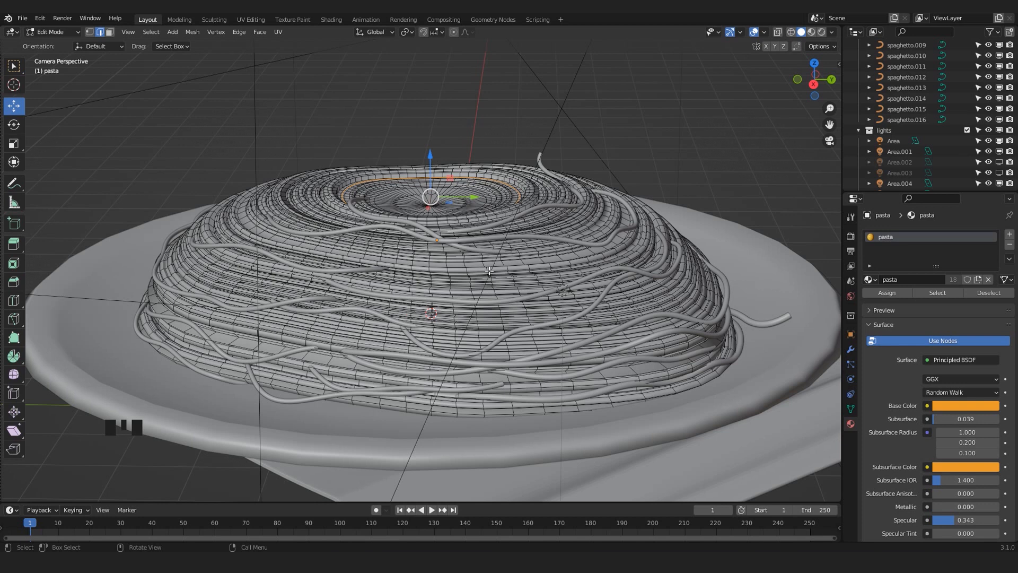
pyautogui.press('Tab')
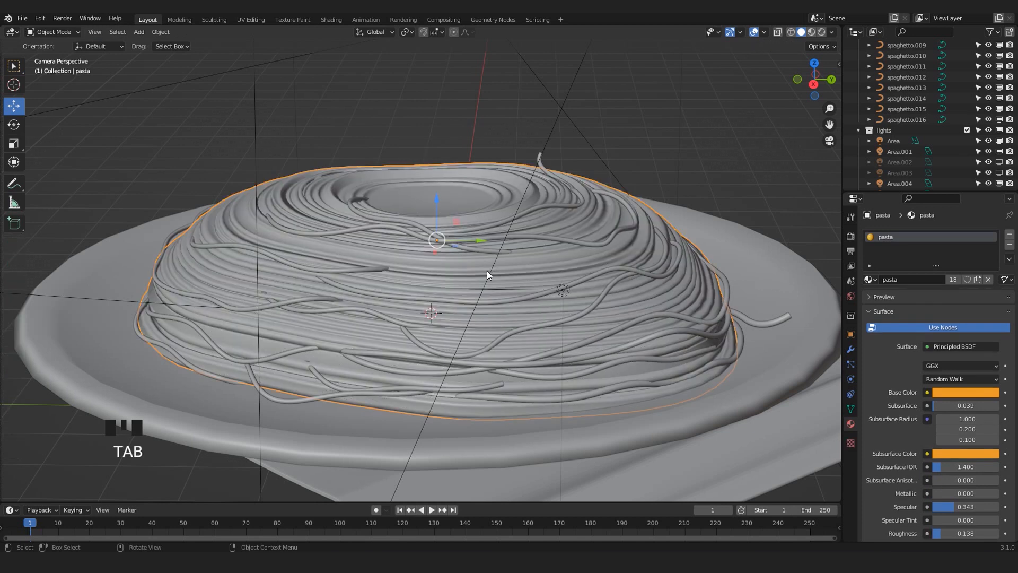
# Enter Edit Mode on the pasta mound in front view, with face selection and X-ray enabled
pyautogui.press('KP_1')
pyautogui.keyDown('shift'); pyautogui.moveTo(248, 314); pyautogui.dragTo(378, 259, button='middle'); pyautogui.keyUp('shift')
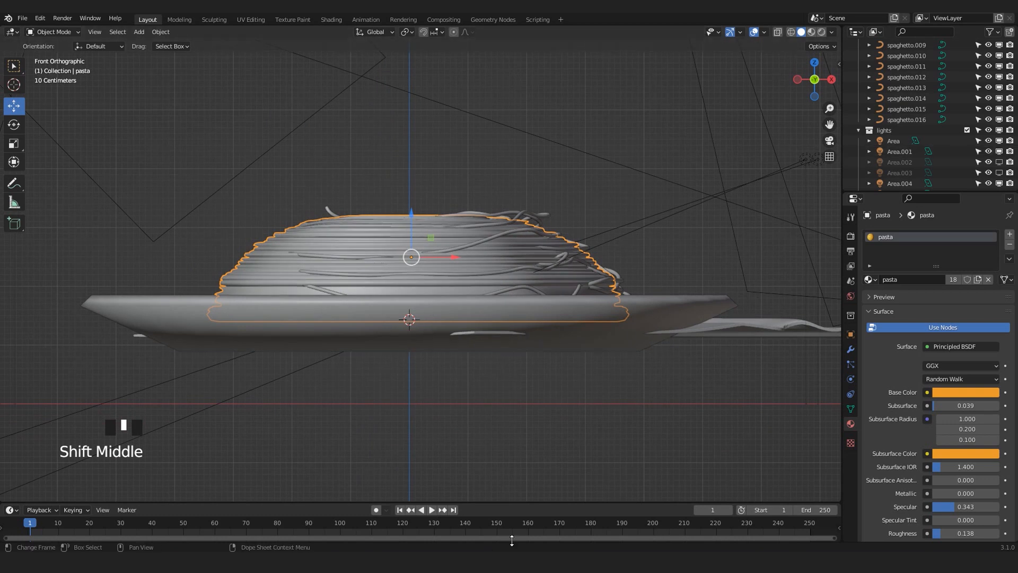
pyautogui.scroll(2, 418, 288)
pyautogui.keyDown('shift'); pyautogui.moveTo(418, 288); pyautogui.dragTo(427, 307, button='middle'); pyautogui.keyUp('shift')
pyautogui.press('Tab')
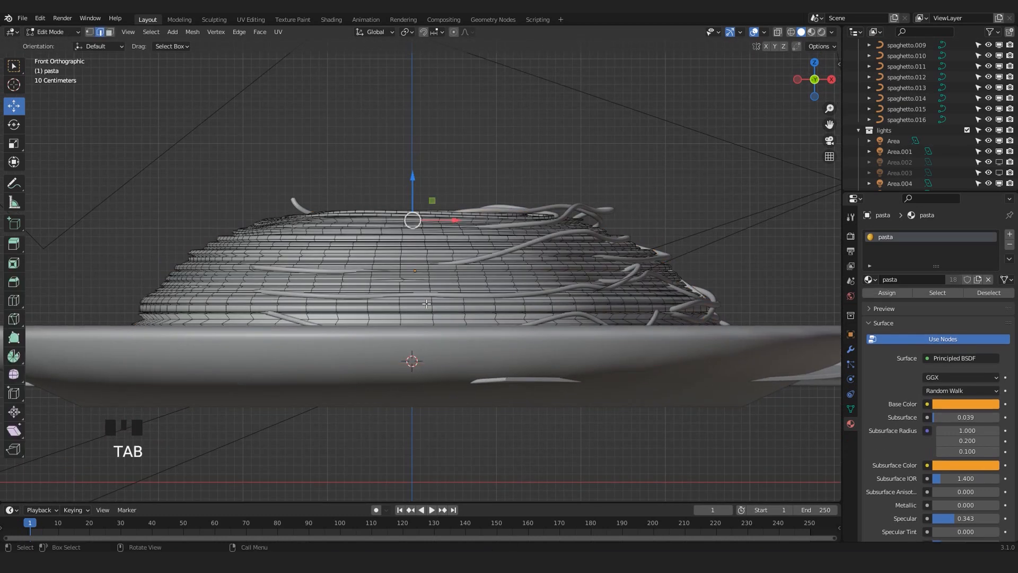
pyautogui.press('ctrl')
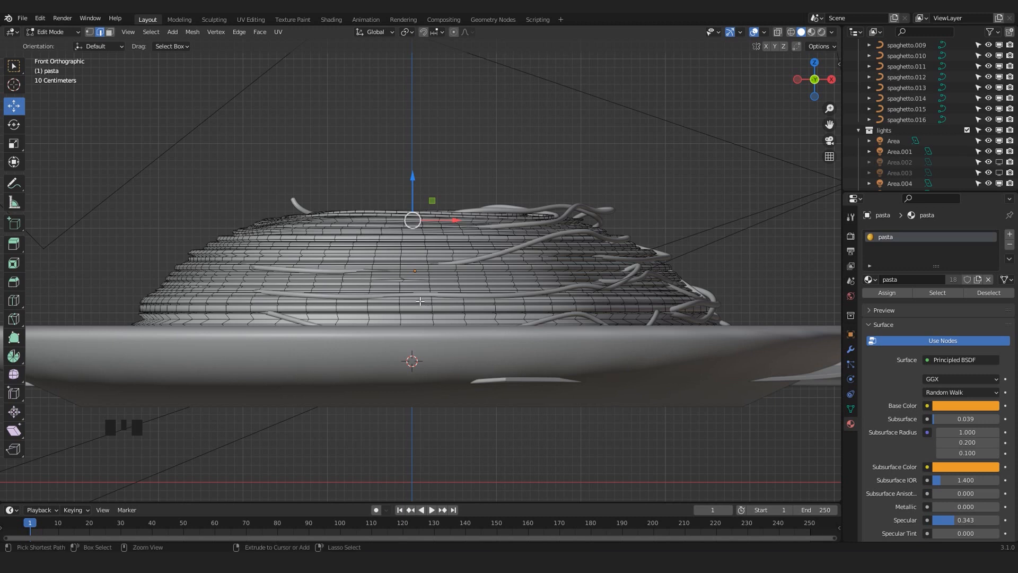
pyautogui.hotkey('ctrl', '3')
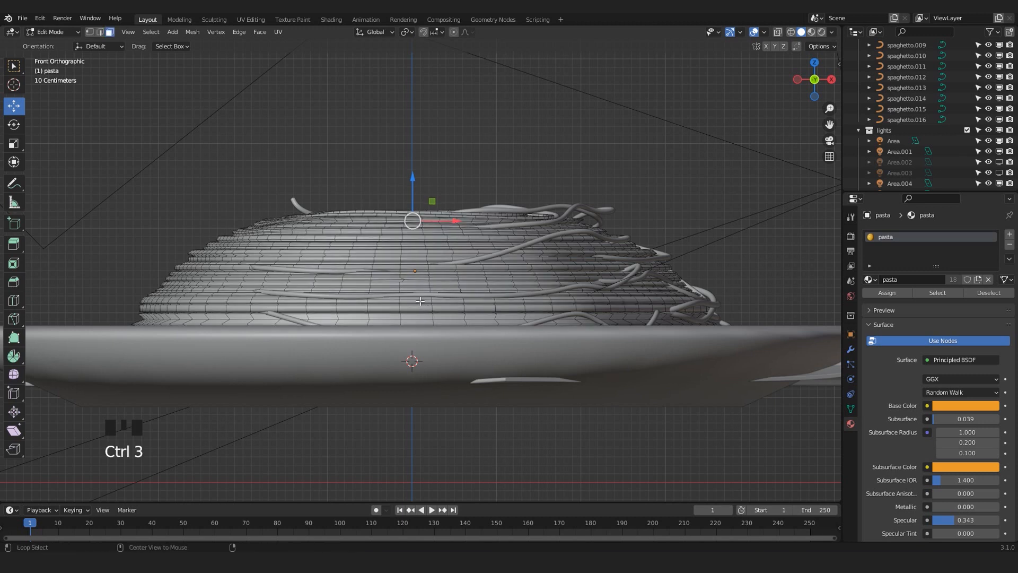
pyautogui.hotkey('alt', 'z')
# Box-select the faces across the upper part of the pasta mound, including those on the far side
pyautogui.keyDown('shift'); pyautogui.moveTo(322, 281); pyautogui.dragTo(334, 303, button='middle'); pyautogui.keyUp('shift')
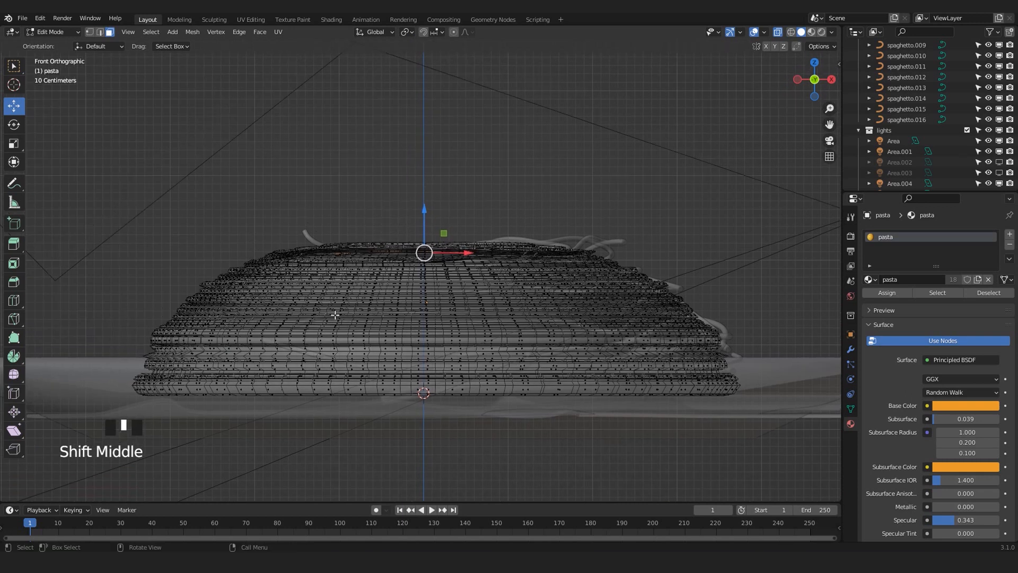
pyautogui.scroll(2, 427, 289)
pyautogui.click(428, 289)
pyautogui.scroll(-4, 423, 297)
pyautogui.scroll(3, 423, 297)
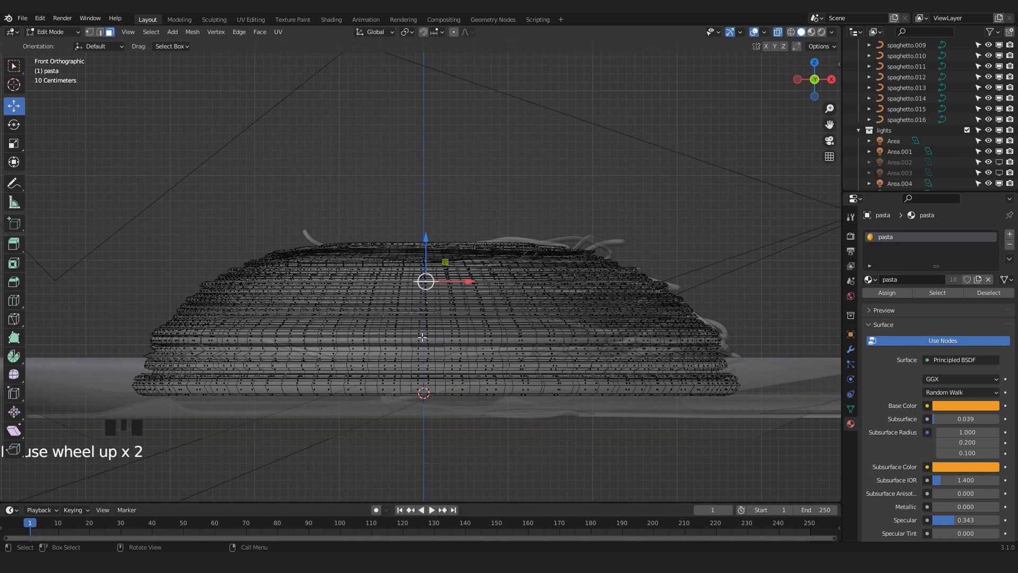
pyautogui.scroll(-1, 426, 361)
pyautogui.click(116, 157)
pyautogui.moveTo(96, 132); pyautogui.dragTo(727, 318)
pyautogui.press('KP_0')
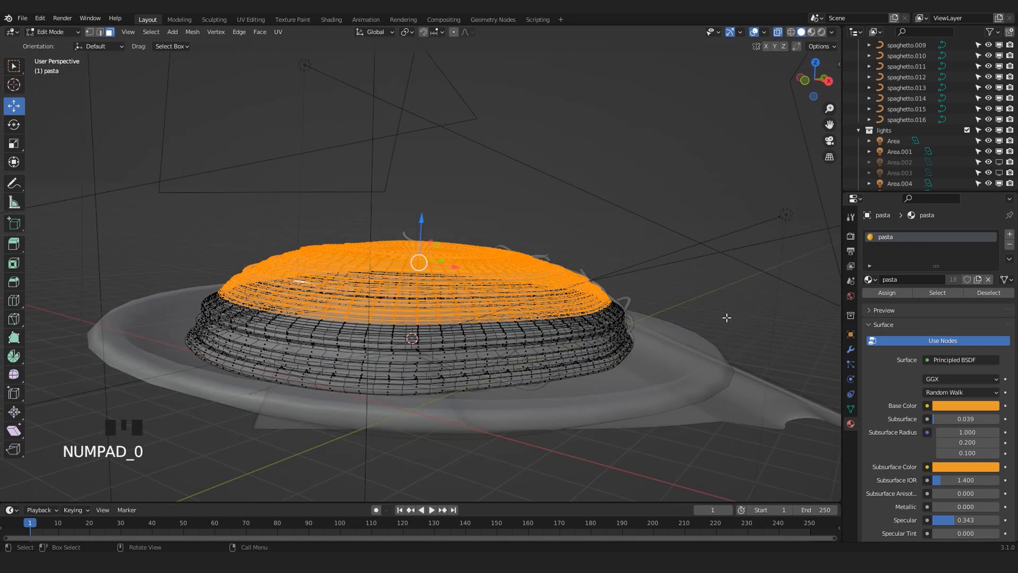
# Examine how far the selected faces reach down the mound in the camera view, with X-ray off
pyautogui.scroll(3, 493, 389)
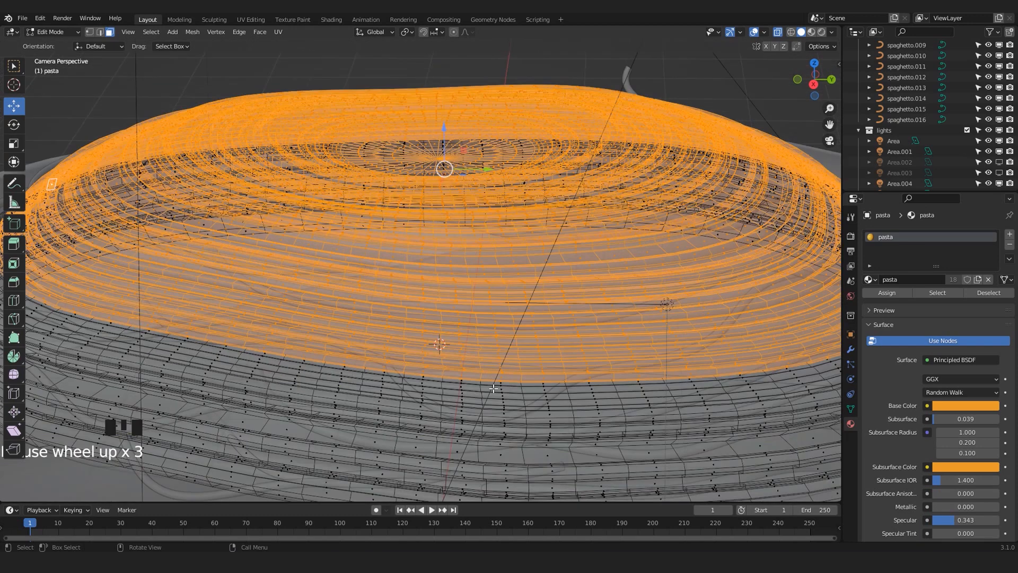
pyautogui.scroll(-8, 395, 276)
pyautogui.scroll(-6, 388, 273)
pyautogui.scroll(2, 388, 272)
pyautogui.keyDown('shift'); pyautogui.moveTo(387, 273); pyautogui.dragTo(399, 295, button='middle'); pyautogui.keyUp('shift')
pyautogui.scroll(2, 398, 297)
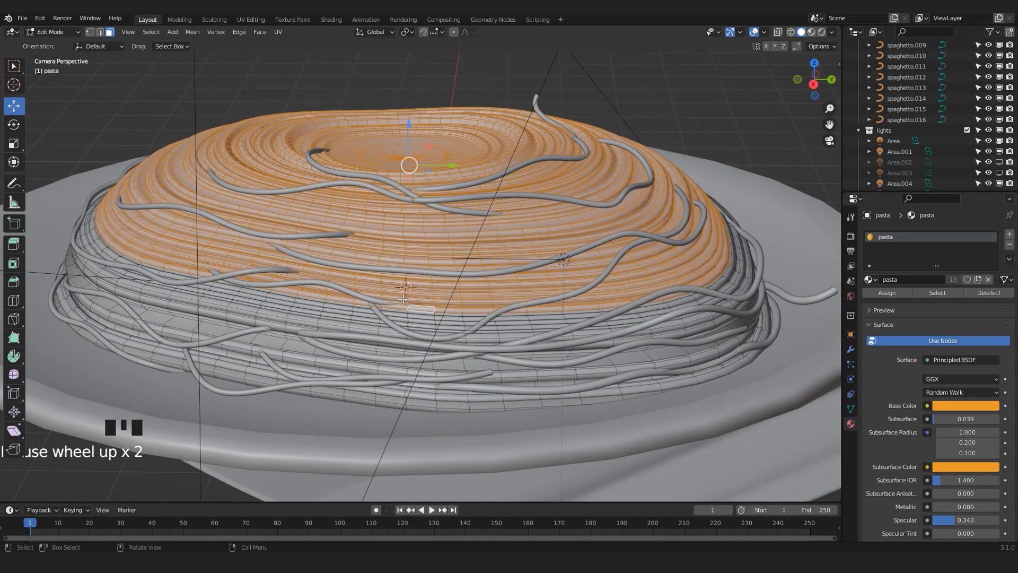
pyautogui.scroll(1, 399, 297)
pyautogui.scroll(-3, 399, 296)
pyautogui.scroll(2, 359, 276)
pyautogui.scroll(1, 421, 271)
pyautogui.scroll(-2, 421, 271)
pyautogui.keyDown('shift'); pyautogui.moveTo(421, 271); pyautogui.dragTo(421, 276, button='middle'); pyautogui.keyUp('shift')
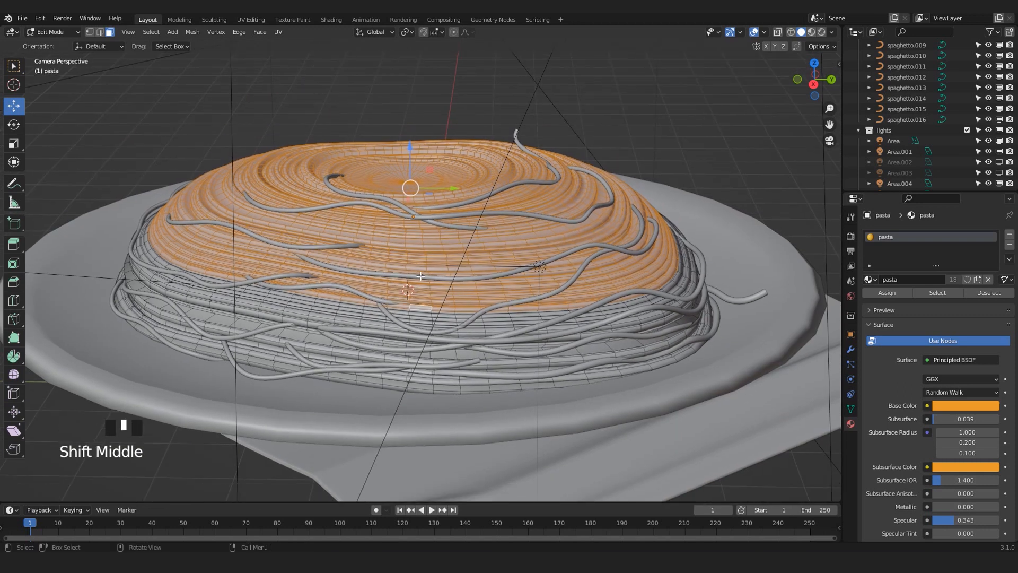
# Add to the mound's face selection with another X-ray box selection in front view and check it from the camera
pyautogui.press('KP_1')
pyautogui.hotkey('alt', 'z')
pyautogui.press('b')
pyautogui.moveTo(802, 340); pyautogui.dragTo(88, 290)
pyautogui.press('KP_0')
pyautogui.hotkey('alt', 'z')
pyautogui.scroll(-4, 320, 291)
pyautogui.scroll(2, 319, 290)
pyautogui.keyDown('shift'); pyautogui.moveTo(320, 290); pyautogui.dragTo(344, 276, button='middle'); pyautogui.keyUp('shift')
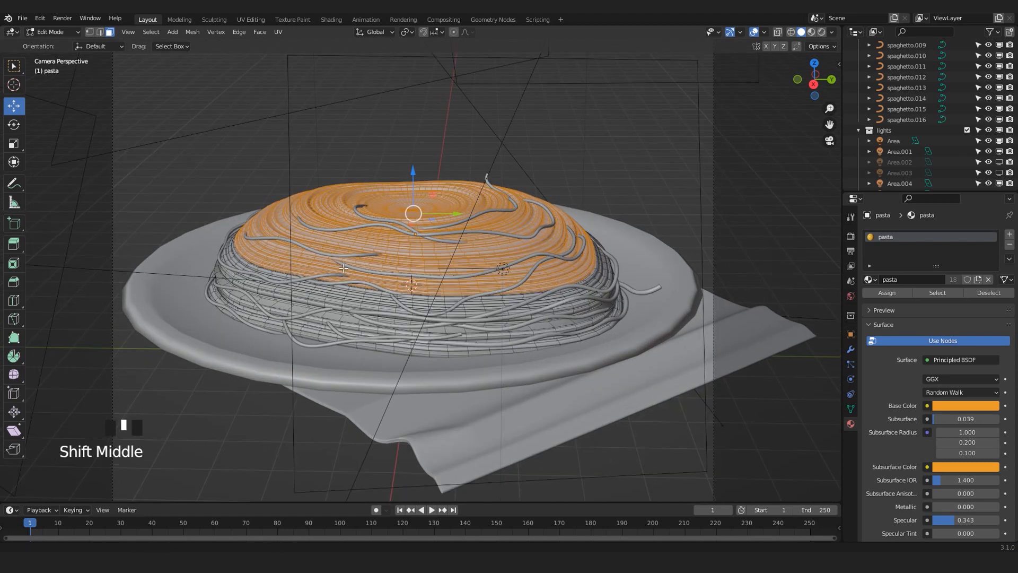
pyautogui.scroll(2, 345, 275)
pyautogui.scroll(1, 393, 286)
# Duplicate the selected upper faces in place, separate them into their own object, and return to Object Mode
pyautogui.press('shift')
pyautogui.hotkey('shift', 'd')
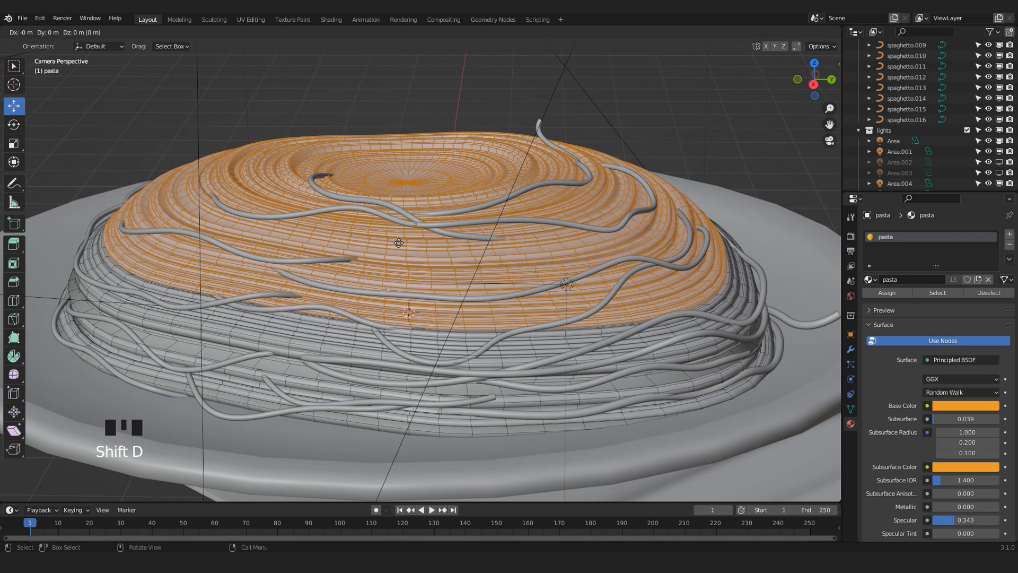
pyautogui.click(399, 243)
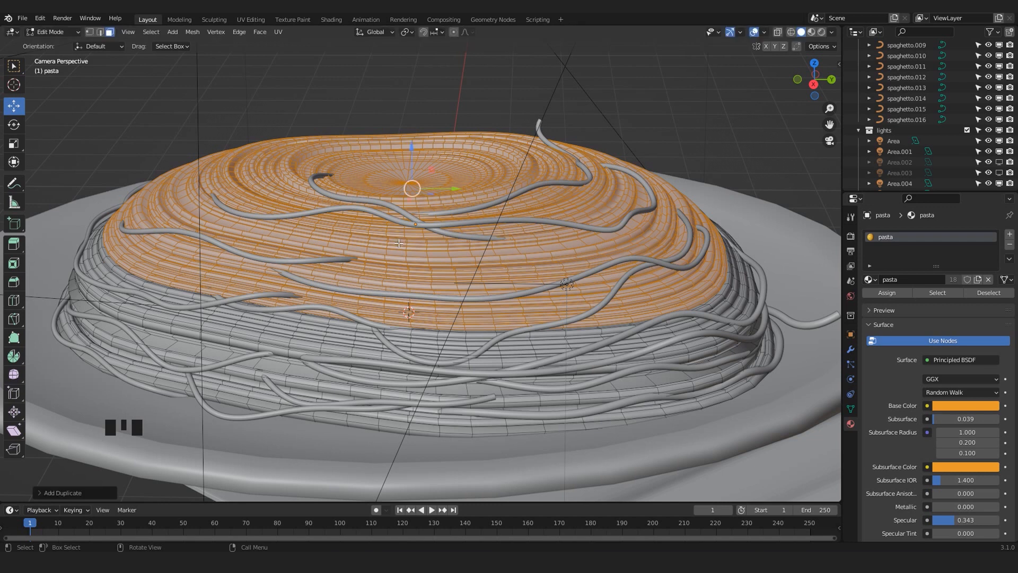
pyautogui.scroll(2, 568, 326)
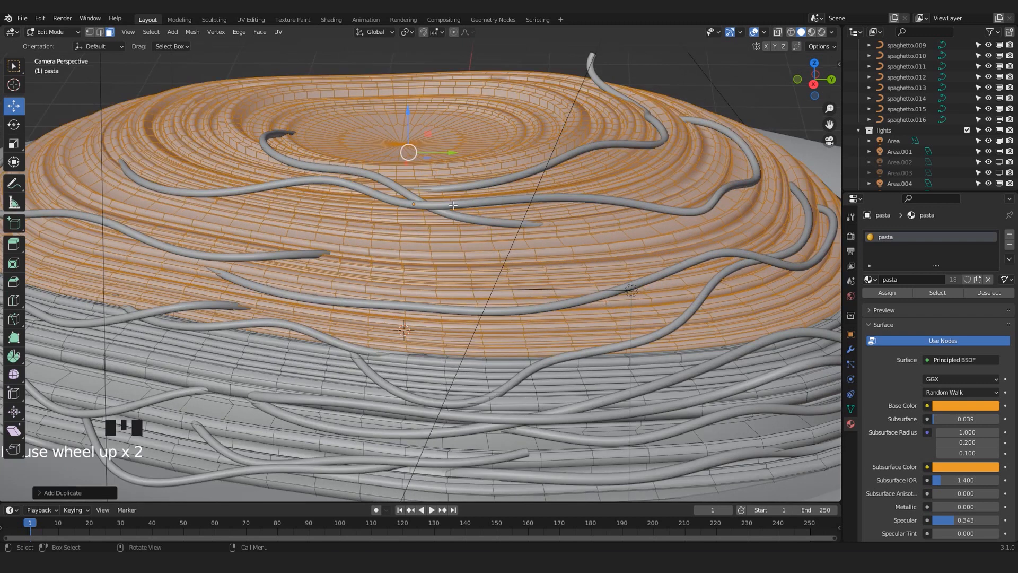
pyautogui.scroll(-1, 308, 142)
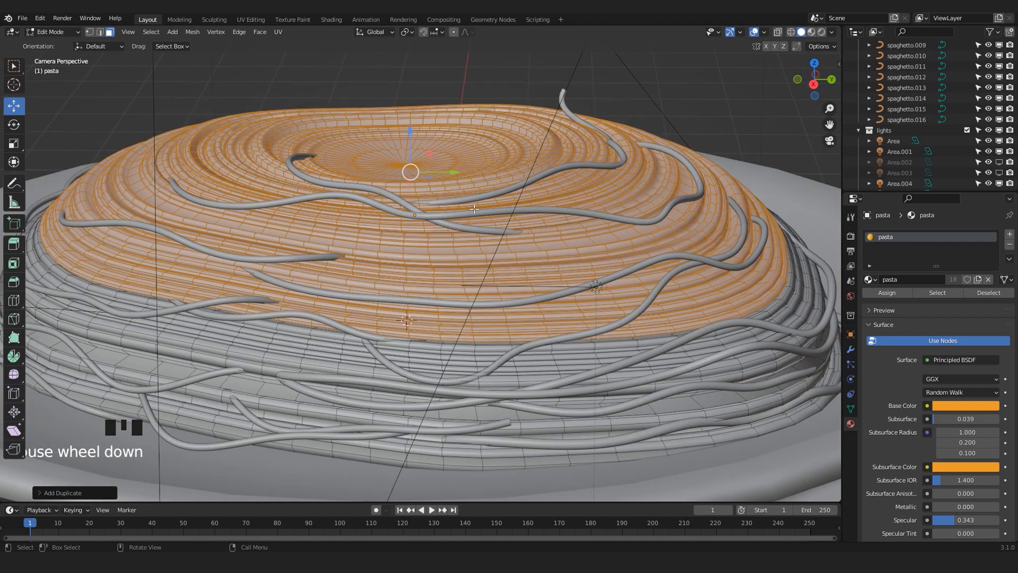
pyautogui.scroll(2, 482, 250)
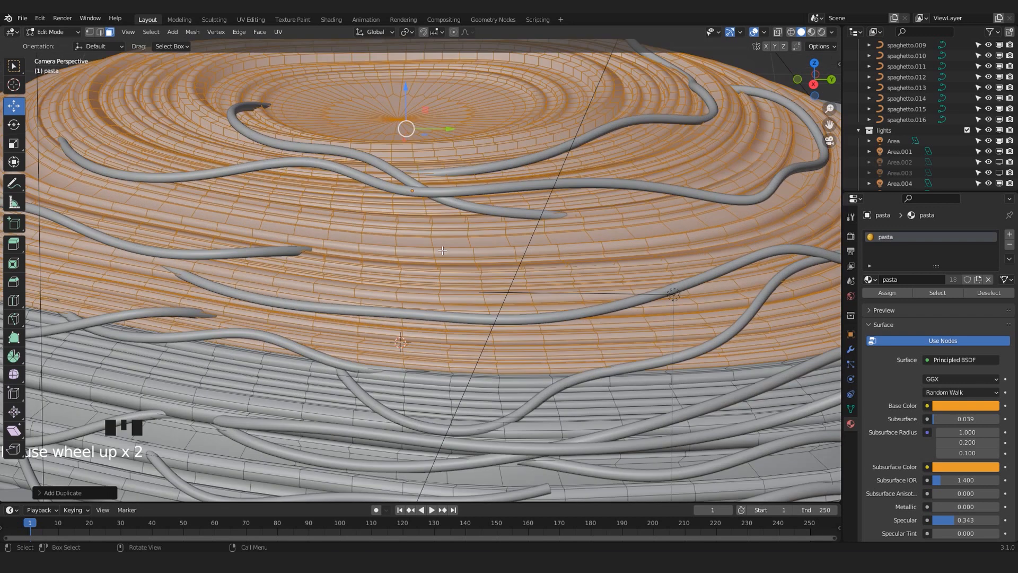
pyautogui.scroll(-3, 452, 250)
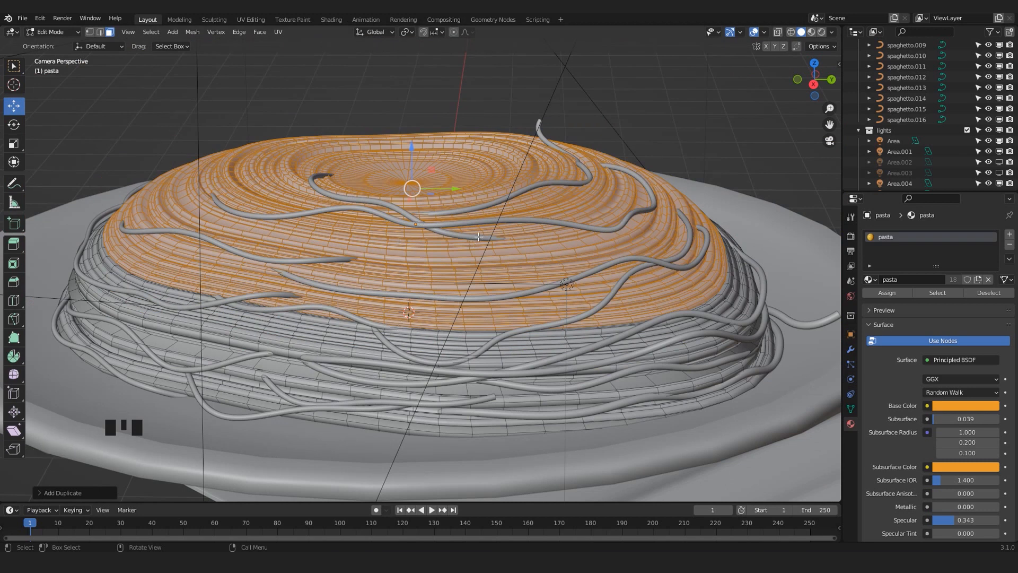
pyautogui.press('p')
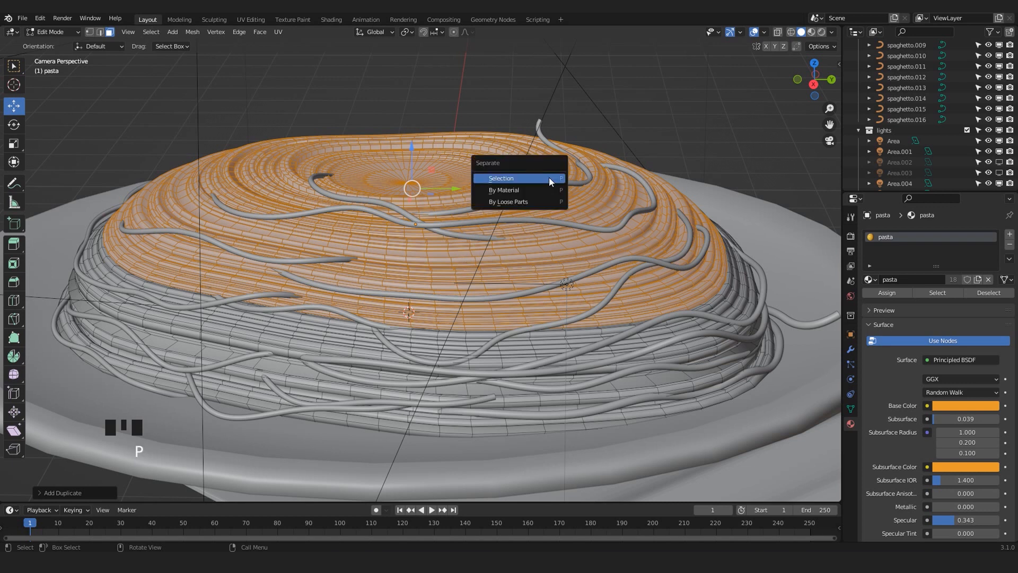
pyautogui.click(498, 178)
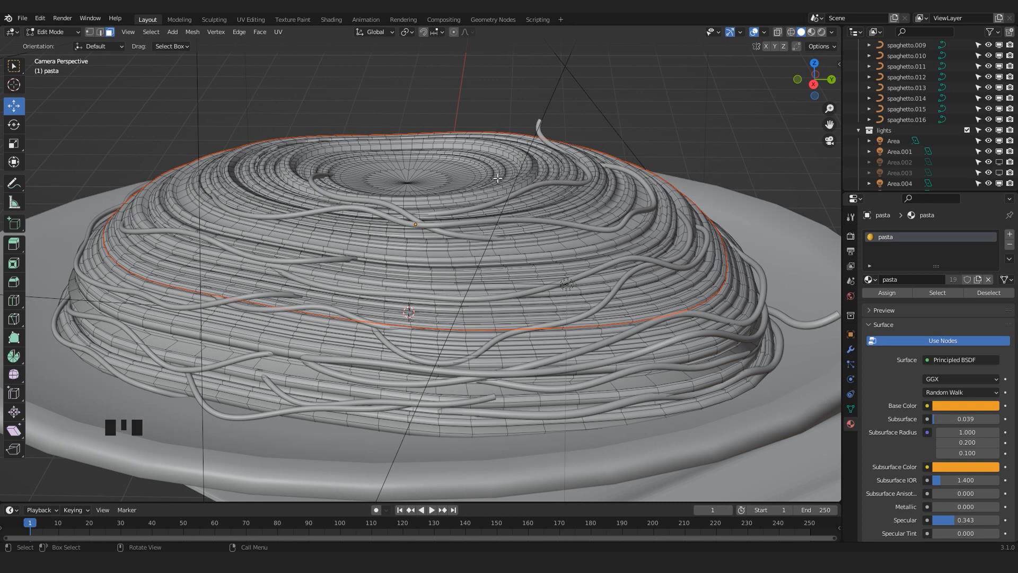
pyautogui.press('Tab')
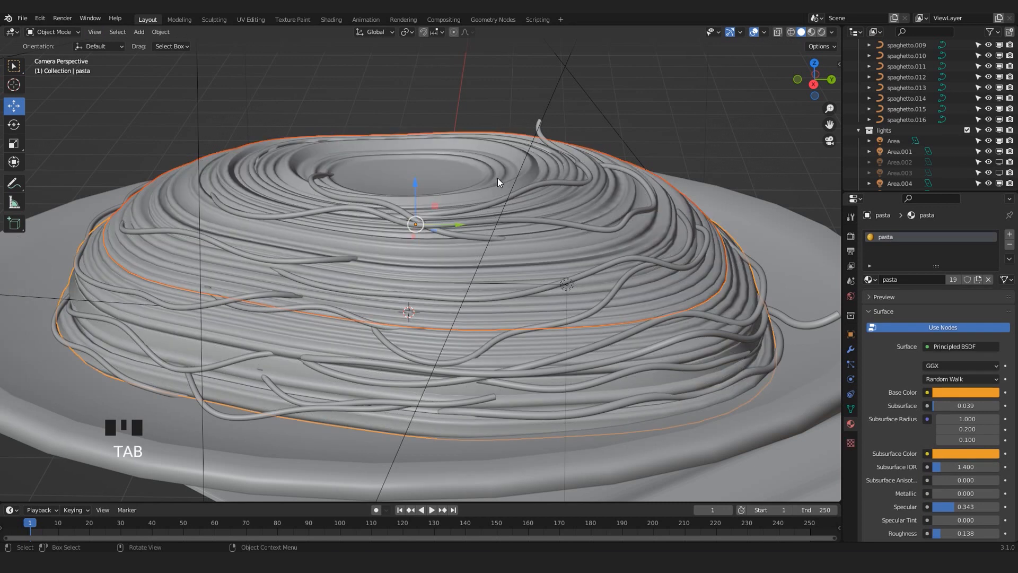
# Select the separated upper shell pasta.001 and rename it "tomato souce"
pyautogui.click(621, 203)
pyautogui.click(727, 311)
pyautogui.click(679, 266)
pyautogui.click(697, 275)
pyautogui.keyDown('shift'); pyautogui.moveTo(715, 288); pyautogui.dragTo(606, 284, button='middle'); pyautogui.keyUp('shift')
pyautogui.scroll(10, 966, 135)
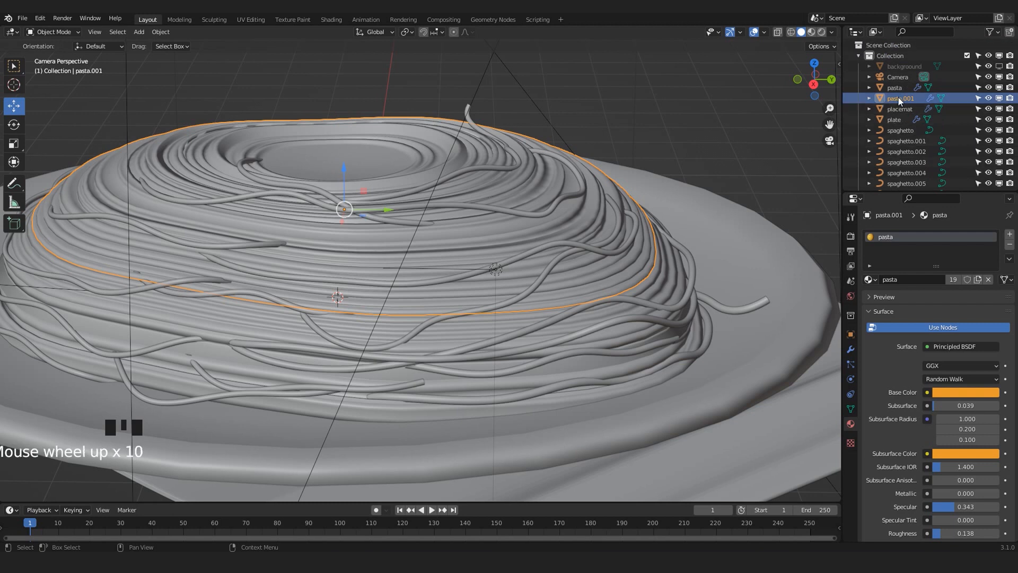
pyautogui.doubleClick(899, 97)
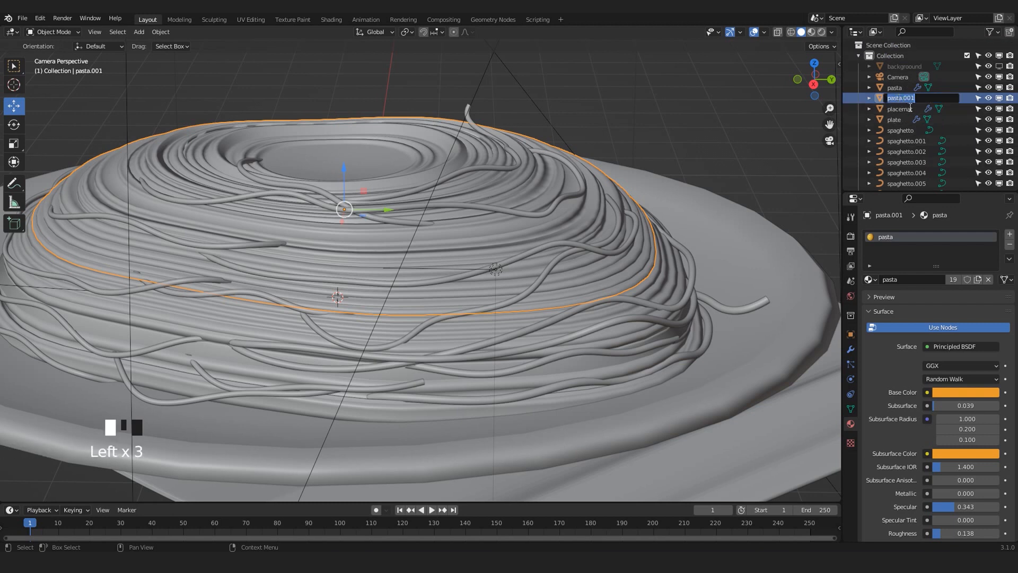
pyautogui.write('tomato souce')
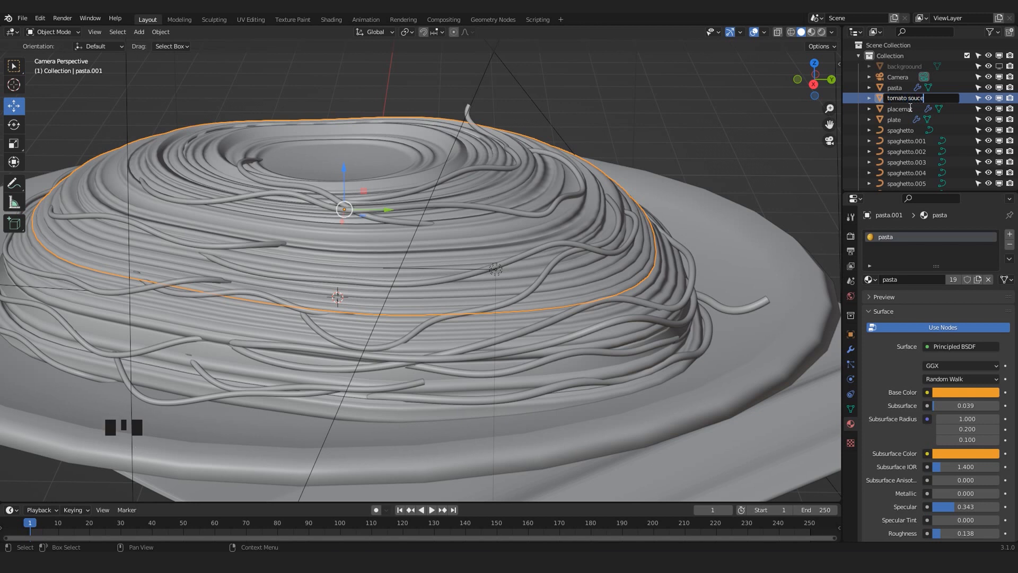
pyautogui.press('Return')
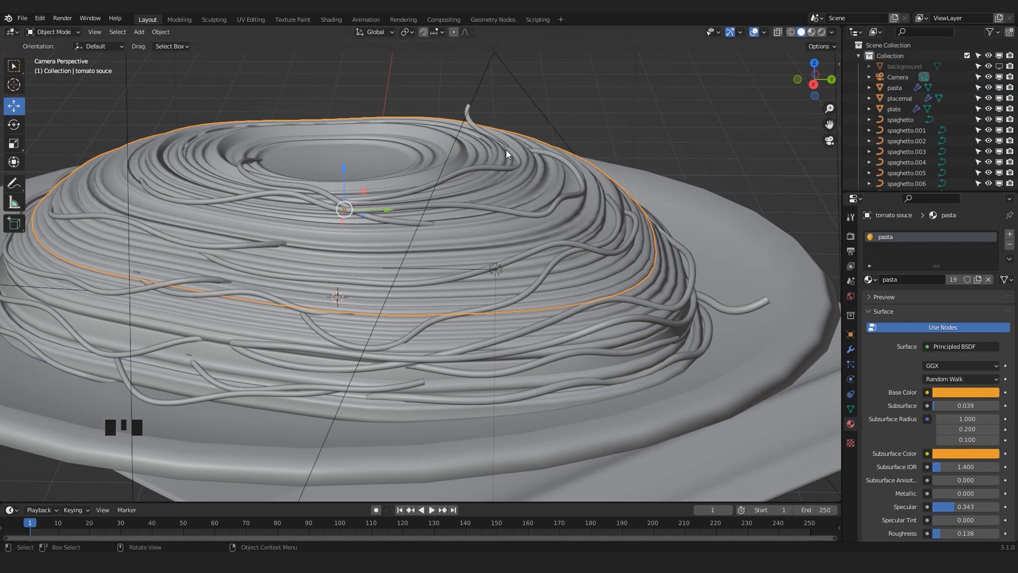
# Raise the tomato souce shell very slightly along Z above the pasta mound
pyautogui.scroll(-2, 445, 269)
pyautogui.keyDown('shift'); pyautogui.moveTo(444, 269); pyautogui.dragTo(484, 294, button='middle'); pyautogui.keyUp('shift')
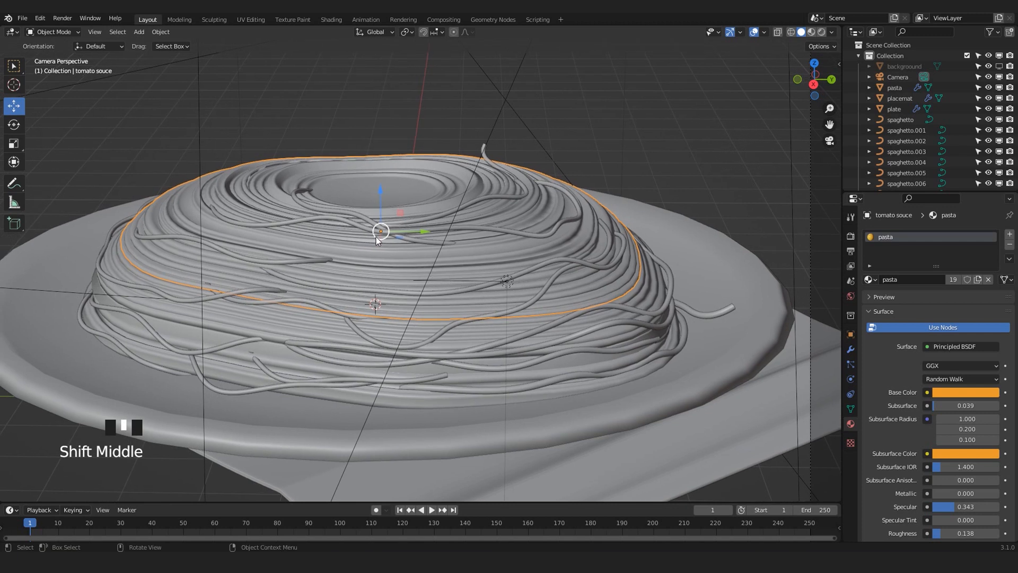
pyautogui.keyDown('shift'); pyautogui.moveTo(377, 236); pyautogui.dragTo(401, 243, button='middle'); pyautogui.keyUp('shift')
pyautogui.scroll(2, 401, 243)
pyautogui.scroll(-1, 401, 242)
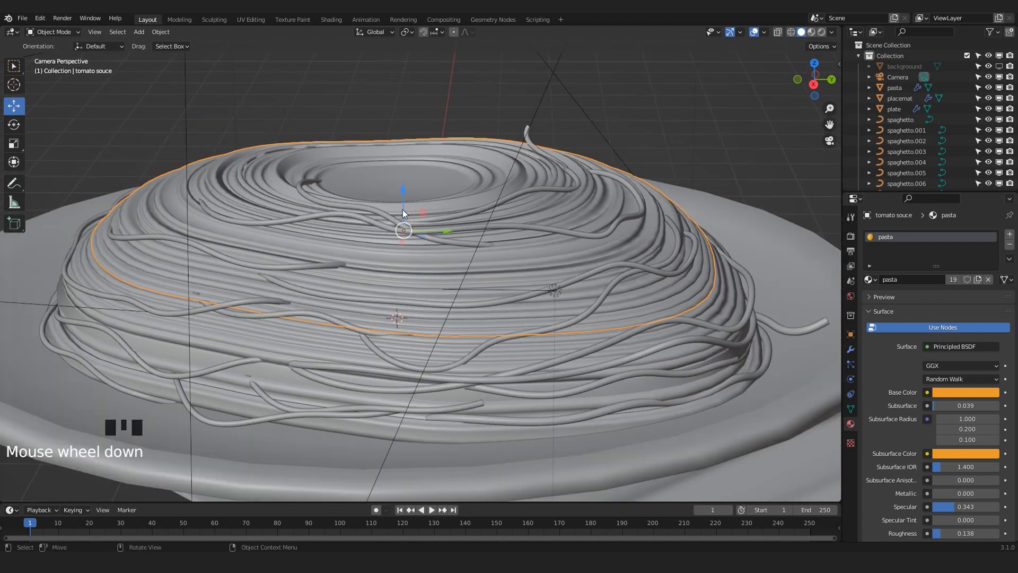
pyautogui.moveTo(402, 189); pyautogui.dragTo(403, 186)
pyautogui.scroll(-2, 485, 221)
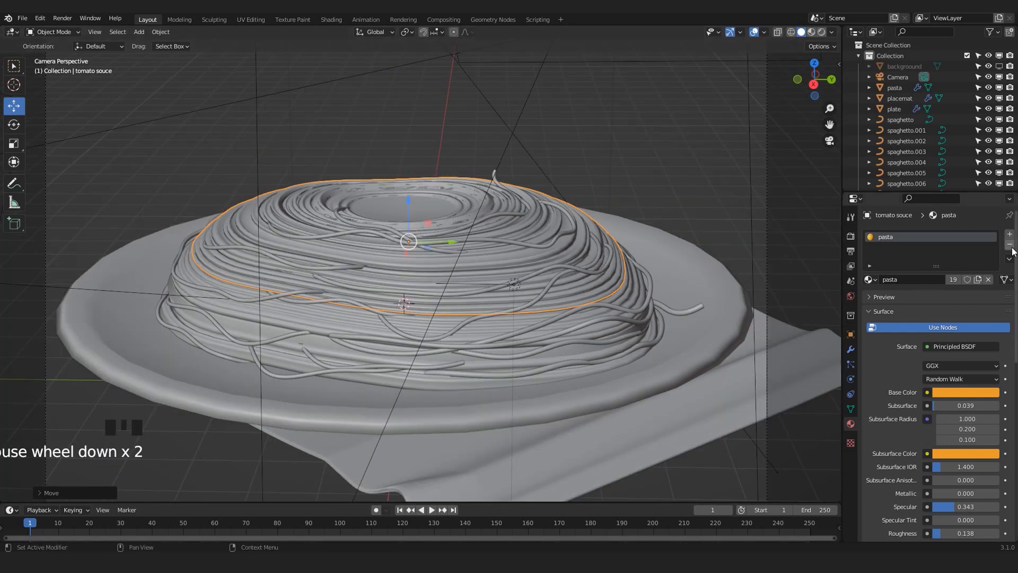
# Replace the shell's pasta material with a new material named "tomato souce"
pyautogui.click(1010, 244)
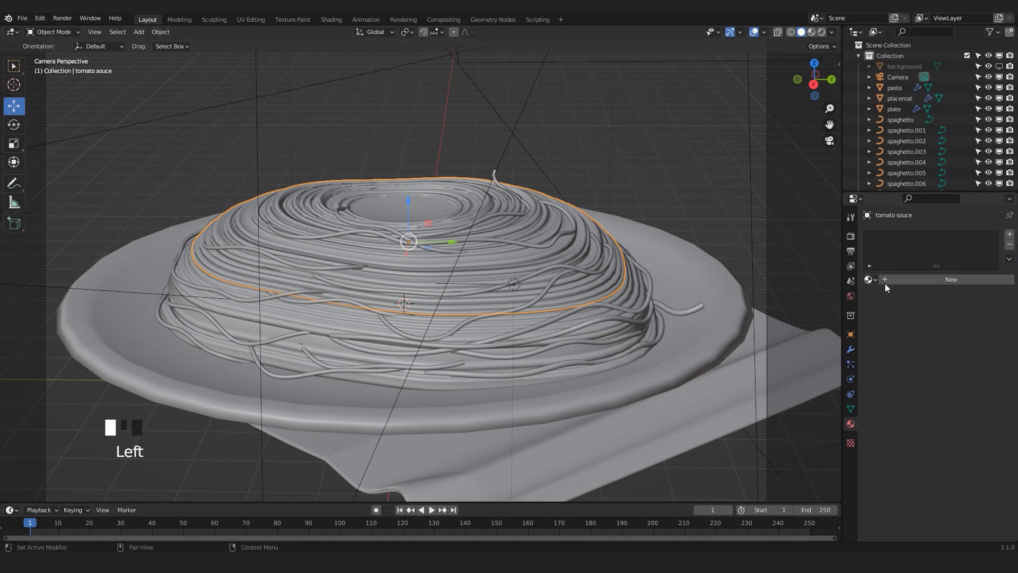
pyautogui.click(923, 280)
pyautogui.click(878, 236)
pyautogui.doubleClick(879, 236)
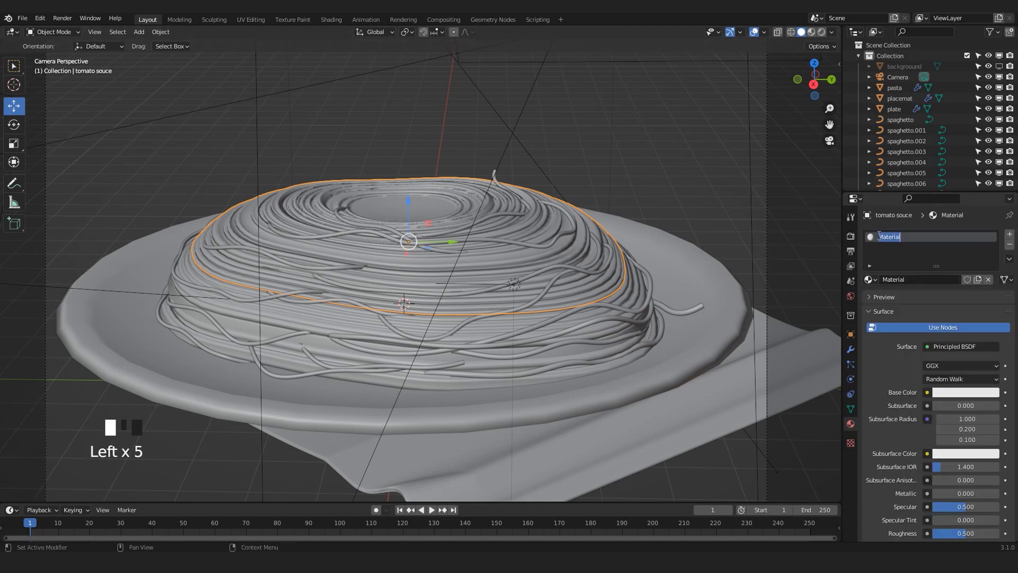
pyautogui.write('tomato spuce')
pyautogui.press('BackSpace')
pyautogui.press('BackSpace')
pyautogui.press('BackSpace')
pyautogui.click(887, 253)
# Switch to Material Preview shading and set the tomato souce base color to bright red, hex E71103
pyautogui.click(954, 392)
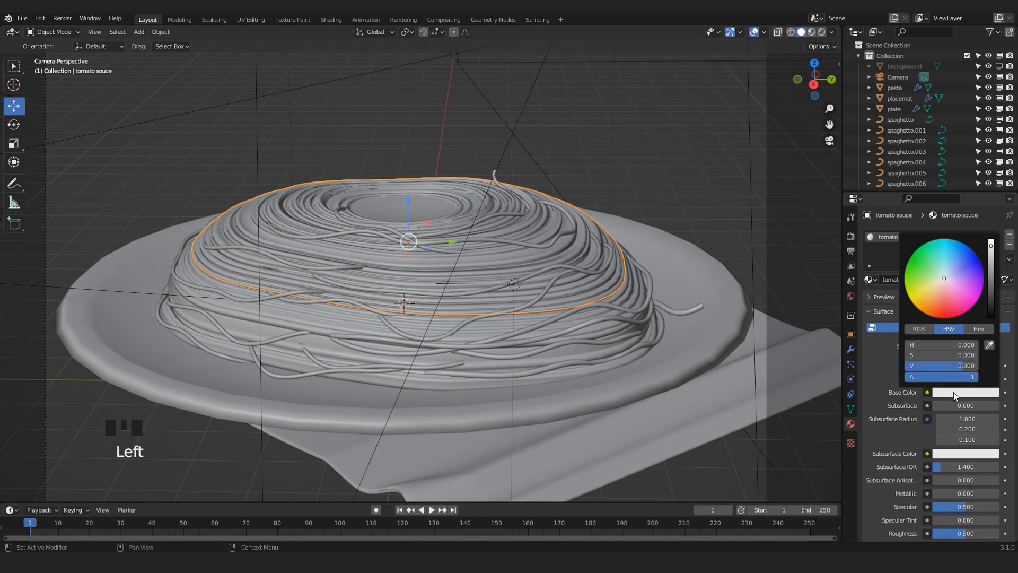
pyautogui.click(810, 35)
pyautogui.click(810, 35)
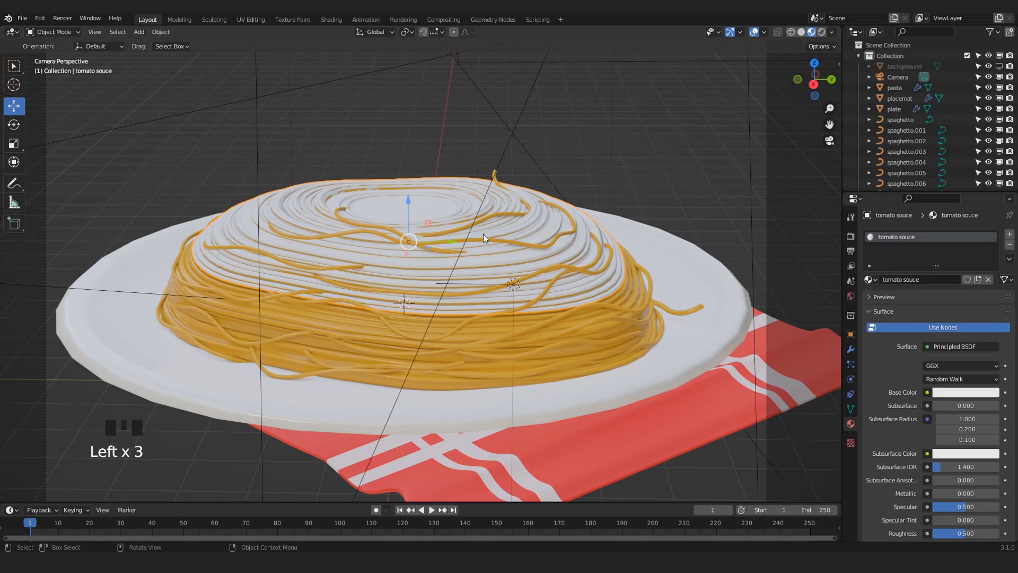
pyautogui.scroll(2, 482, 238)
pyautogui.click(956, 391)
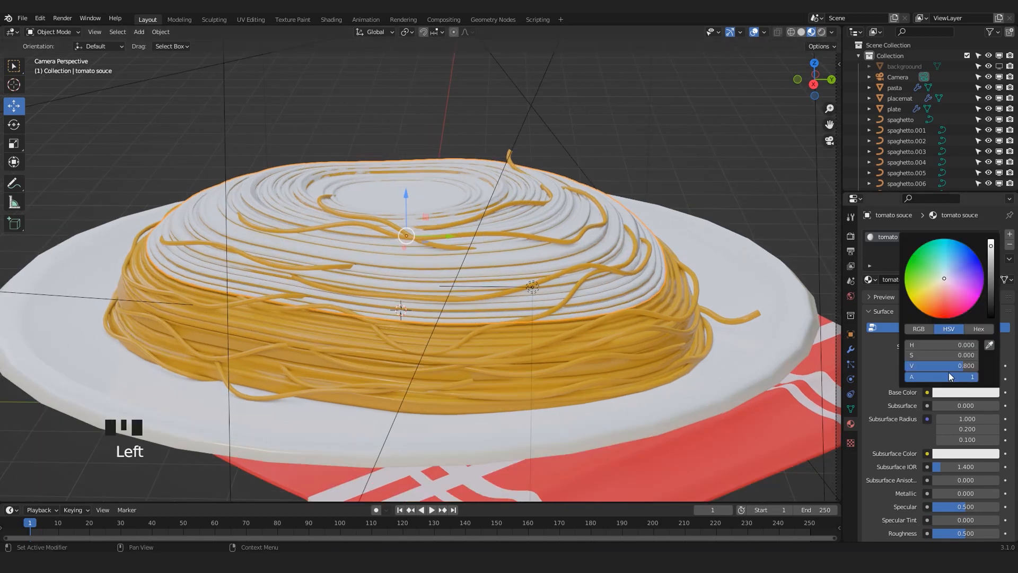
pyautogui.click(941, 316)
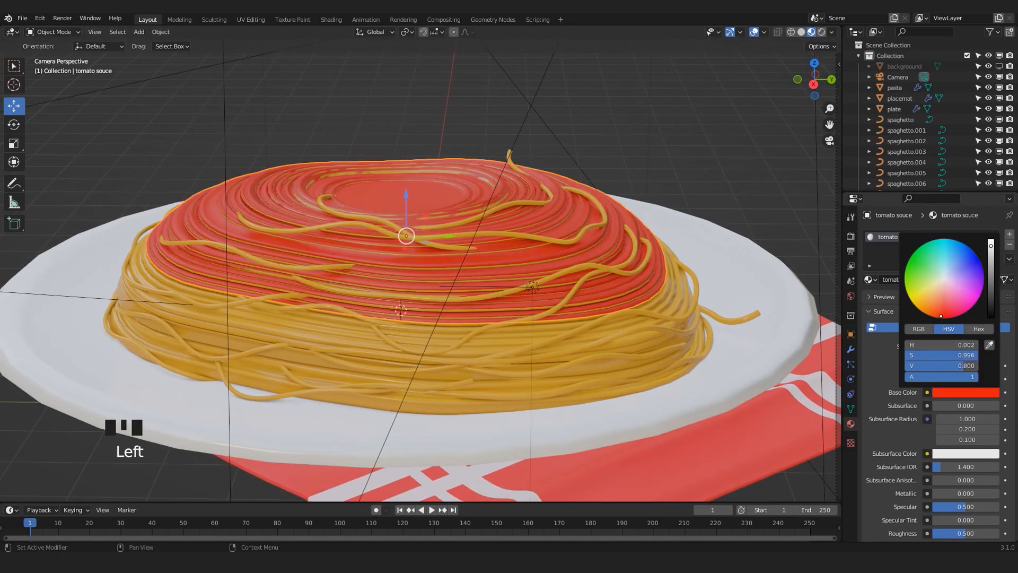
pyautogui.click(979, 329)
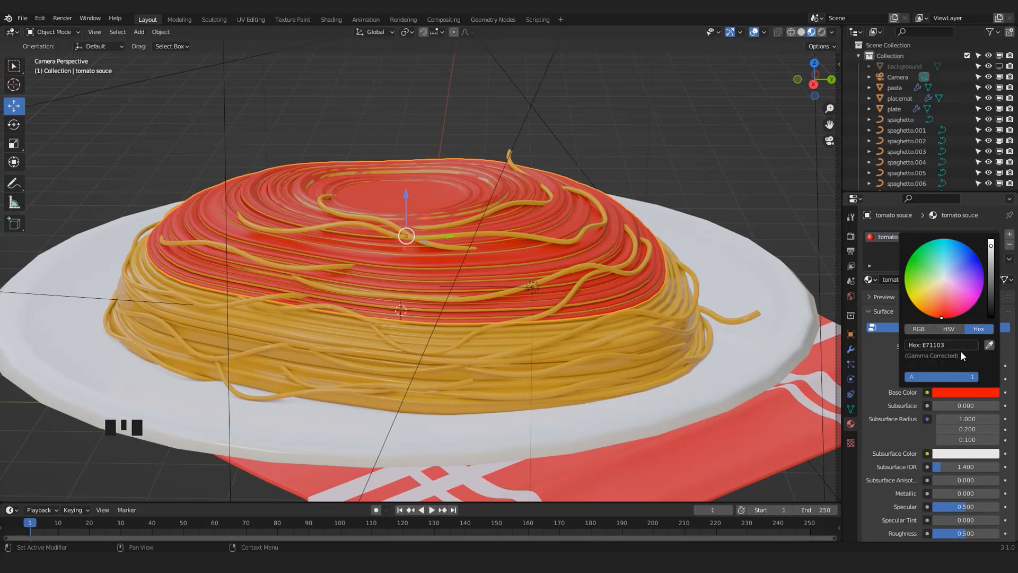
pyautogui.scroll(2, 320, 241)
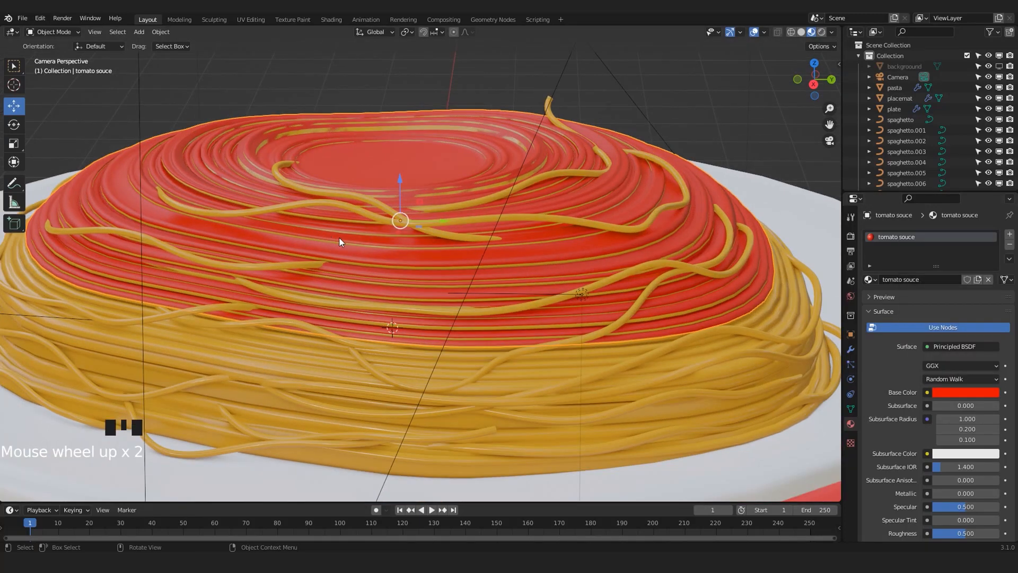
# Scale the tomato souce shell up very slightly, by a factor of about 1.007
pyautogui.keyDown('shift'); pyautogui.moveTo(351, 240); pyautogui.dragTo(378, 251, button='middle'); pyautogui.keyUp('shift')
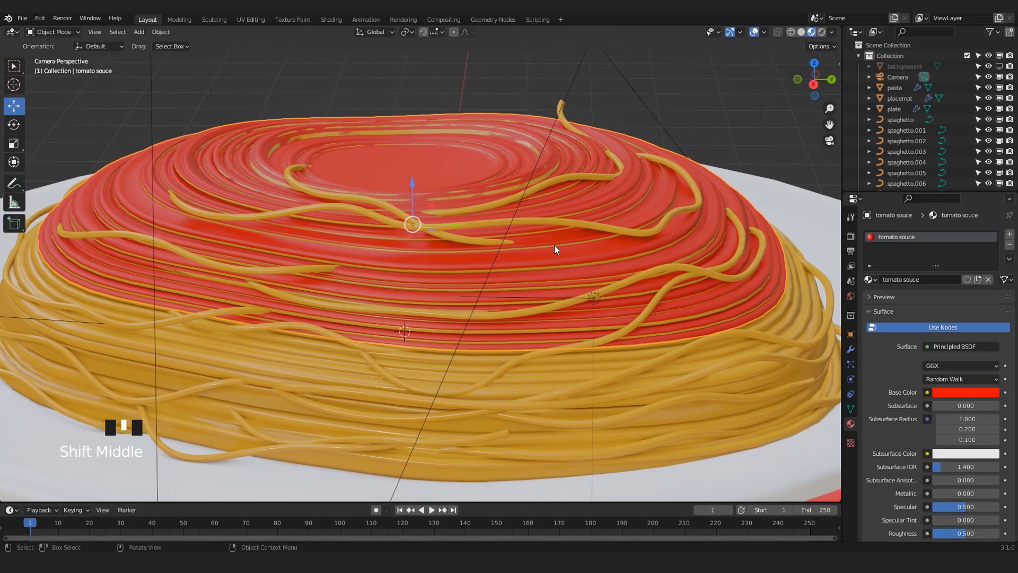
pyautogui.press('s')
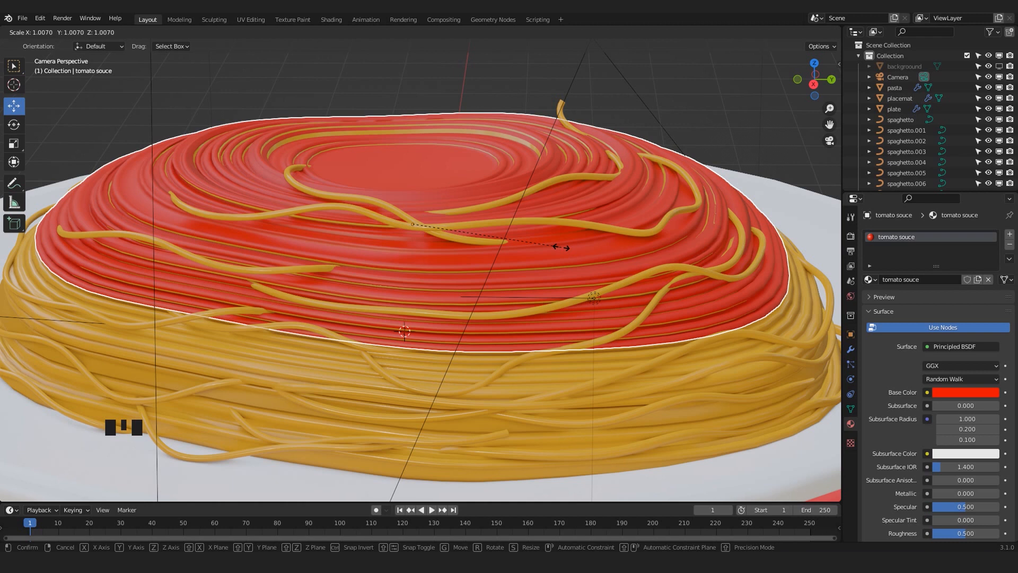
pyautogui.click(561, 247)
pyautogui.scroll(-3, 330, 228)
pyautogui.scroll(1, 358, 234)
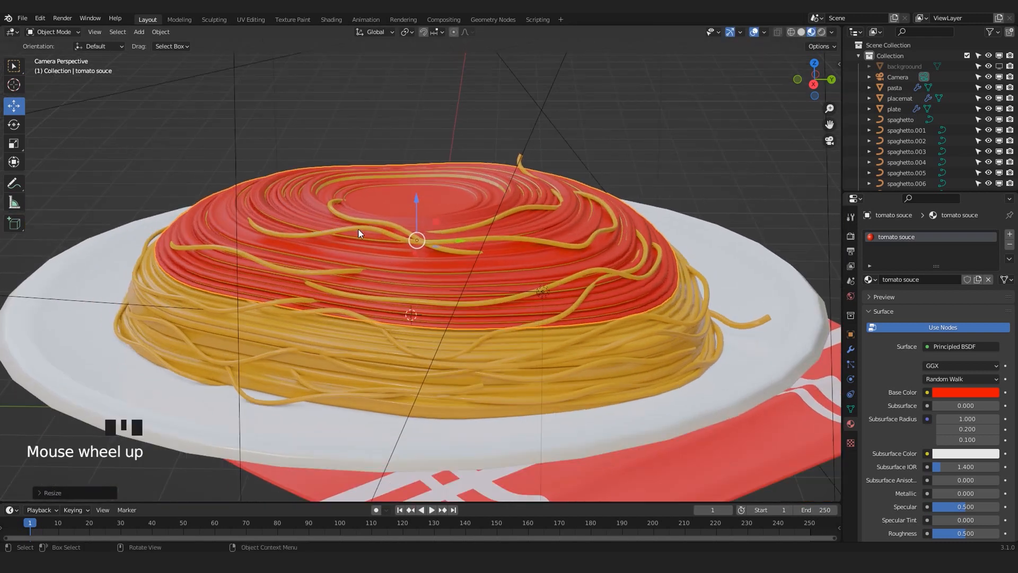
# In Edit Mode, enable proportional editing and raise the vertex at the center of the sauce's sunken top
pyautogui.press('Tab')
pyautogui.press('1')
pyautogui.click(410, 205)
pyautogui.click(453, 35)
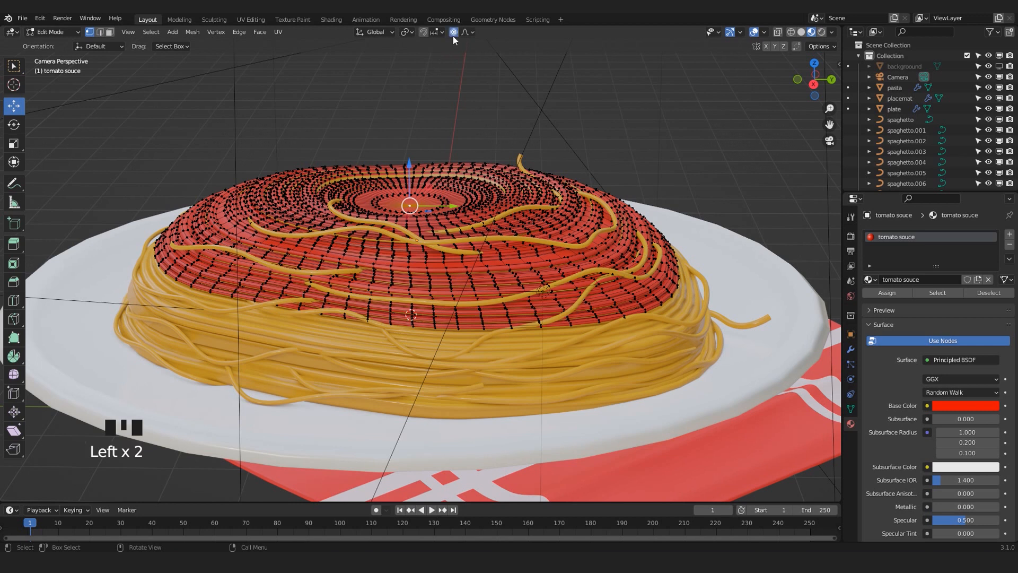
pyautogui.moveTo(410, 163); pyautogui.dragTo(412, 129)
# Nudge vertices on the sauce shell's front and side slightly outward with proportional editing, and return to Object Mode
pyautogui.click(448, 271)
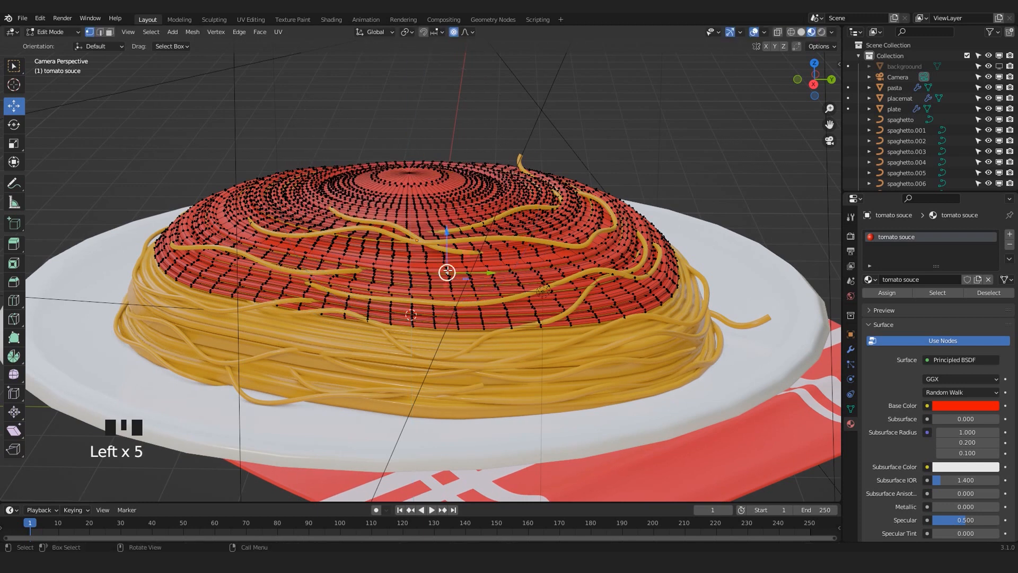
pyautogui.scroll(2, 454, 271)
pyautogui.moveTo(460, 239); pyautogui.dragTo(459, 230)
pyautogui.scroll(-2, 448, 261)
pyautogui.scroll(2, 360, 253)
pyautogui.click(383, 236)
pyautogui.moveTo(380, 210); pyautogui.dragTo(381, 202)
pyautogui.moveTo(381, 202); pyautogui.dragTo(313, 235, button='middle')
pyautogui.scroll(5, 361, 223)
pyautogui.moveTo(306, 241); pyautogui.dragTo(301, 244)
pyautogui.press('KP_0')
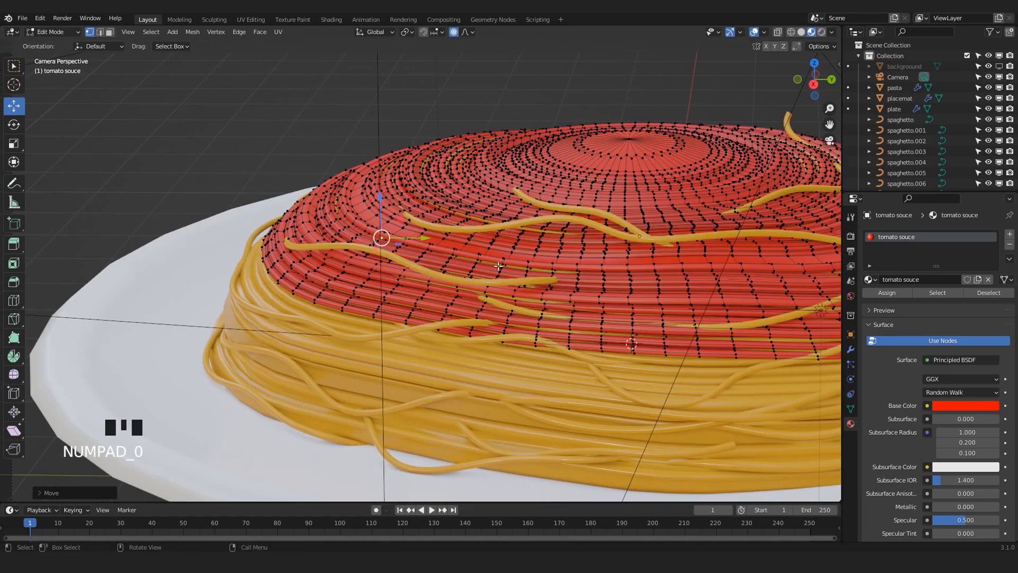
pyautogui.press('Tab')
pyautogui.scroll(-4, 498, 266)
pyautogui.keyDown('shift'); pyautogui.moveTo(498, 266); pyautogui.dragTo(382, 275, button='middle'); pyautogui.keyUp('shift')
# Select the tomato souce shell again and switch the viewport to Rendered shading
pyautogui.click(471, 256)
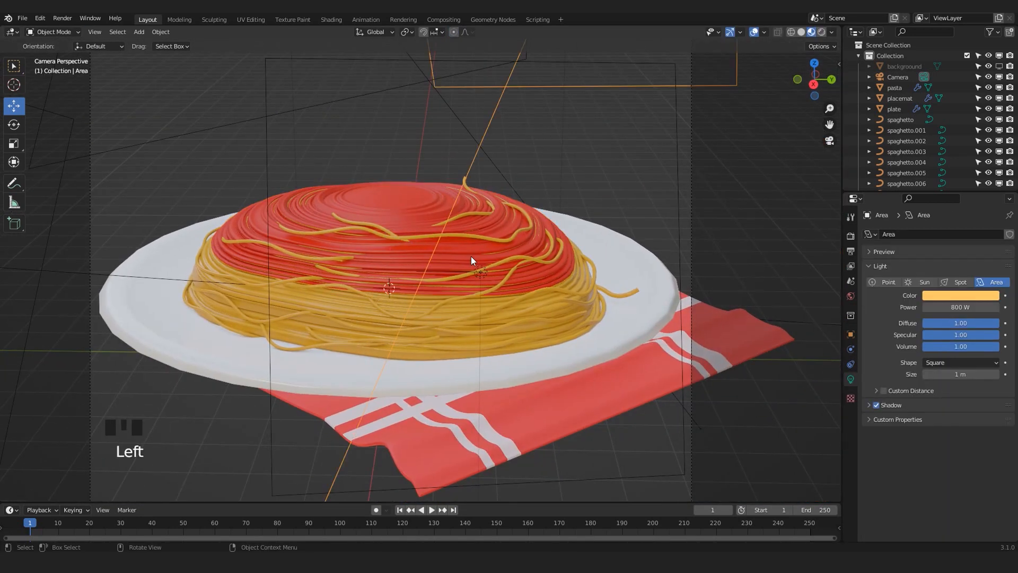
pyautogui.keyDown('shift'); pyautogui.moveTo(471, 256); pyautogui.dragTo(442, 184, button='middle'); pyautogui.keyUp('shift')
pyautogui.click(442, 184)
pyautogui.scroll(2, 497, 235)
pyautogui.keyDown('shift'); pyautogui.moveTo(497, 233); pyautogui.dragTo(431, 239, button='middle'); pyautogui.keyUp('shift')
pyautogui.scroll(1, 525, 271)
pyautogui.click(520, 266)
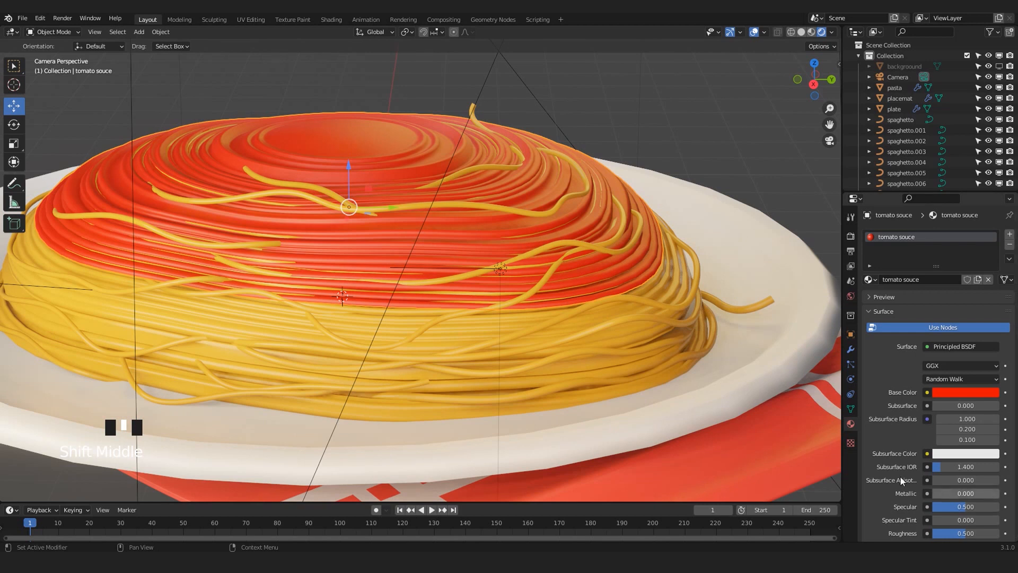
# Set the tomato souce material's specular to 0.185 and its roughness to 0.217
pyautogui.keyDown('shift'); pyautogui.moveTo(364, 220); pyautogui.dragTo(383, 236, button='middle'); pyautogui.keyUp('shift')
pyautogui.scroll(-1, 938, 482)
pyautogui.scroll(-3, 937, 483)
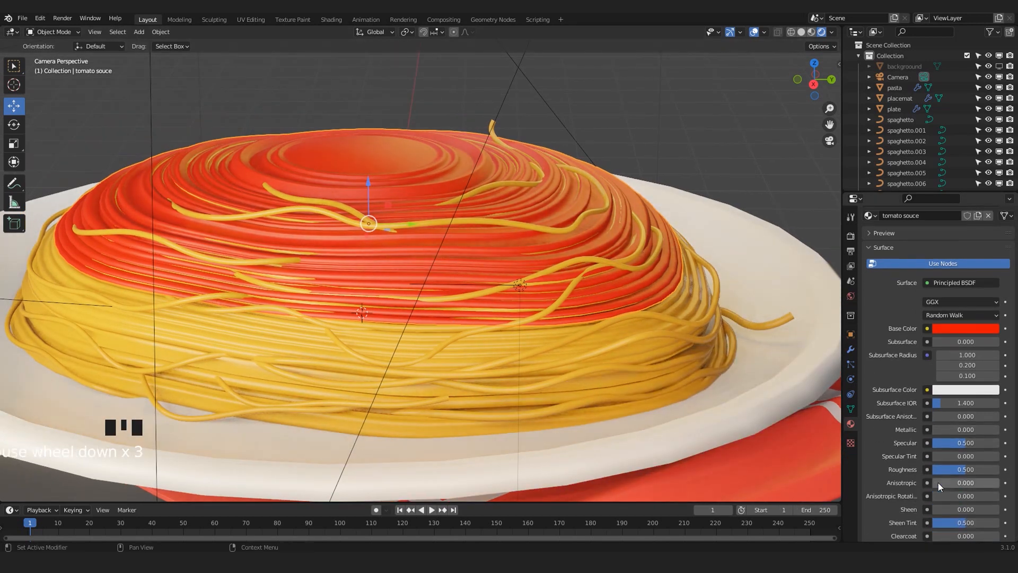
pyautogui.moveTo(946, 423)
pyautogui.mouseDown()
pyautogui.moveTo(919, 424)
pyautogui.moveTo(949, 421)
pyautogui.mouseUp()
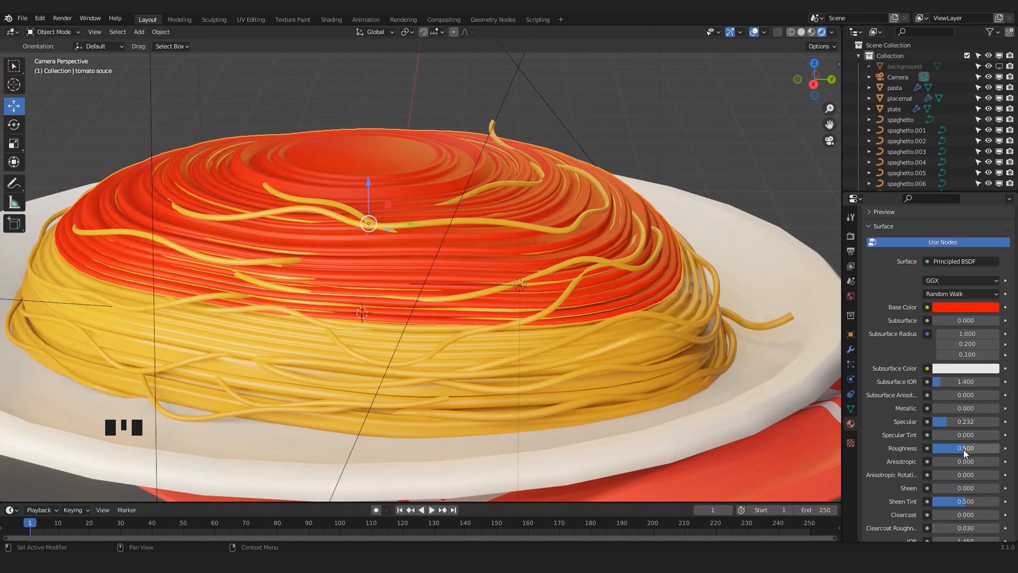
pyautogui.moveTo(965, 449); pyautogui.dragTo(920, 448)
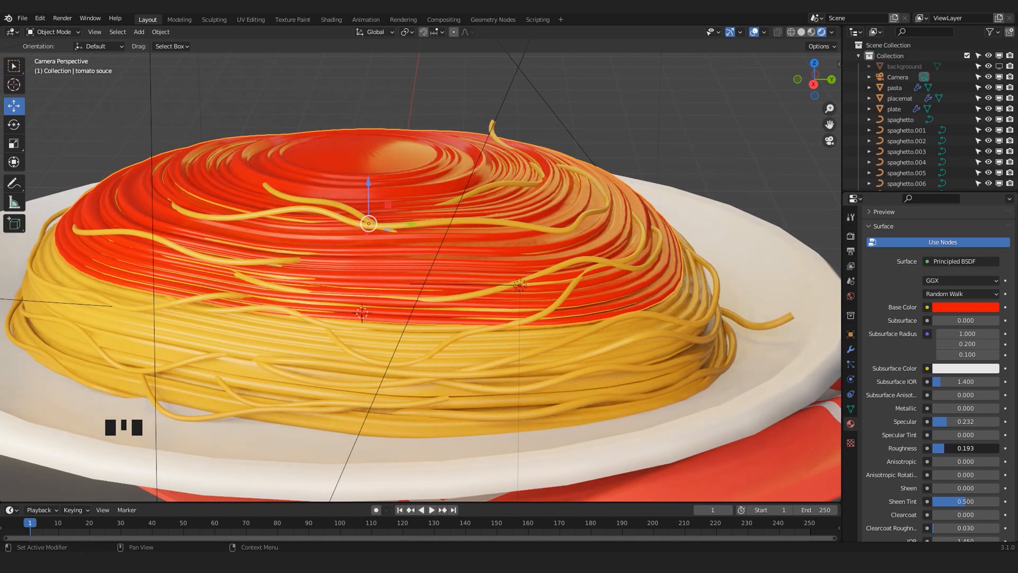
pyautogui.moveTo(947, 422); pyautogui.dragTo(952, 449)
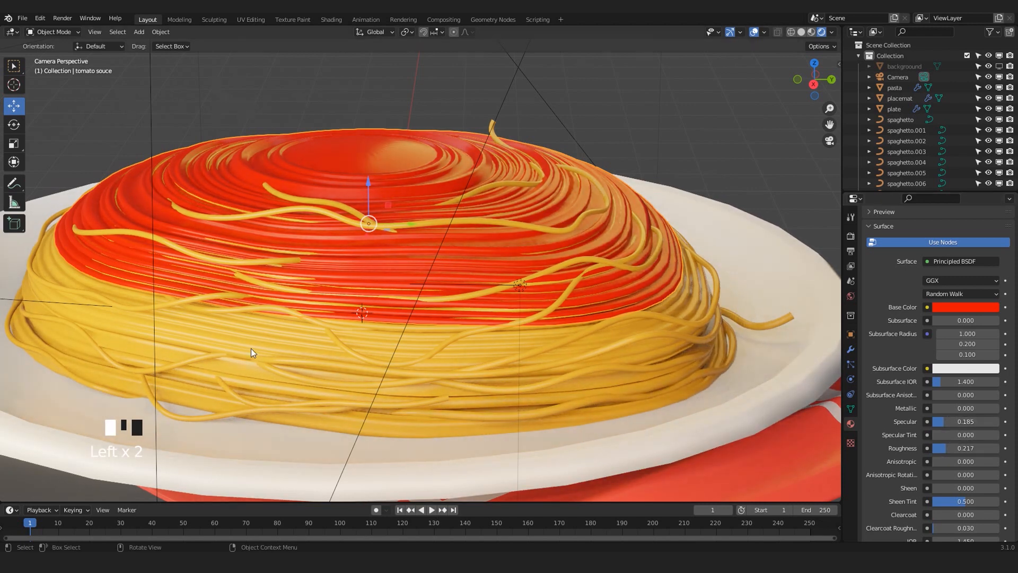
# Review the rendered sauce on the plate and switch the viewport back to Material Preview shading
pyautogui.scroll(-5, 250, 348)
pyautogui.scroll(2, 175, 332)
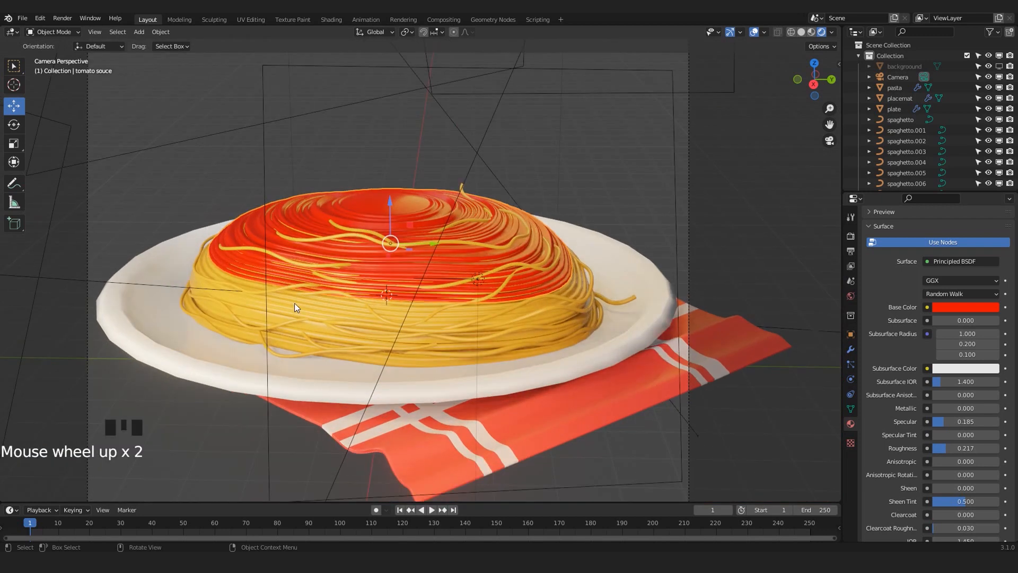
pyautogui.keyDown('shift'); pyautogui.moveTo(294, 304); pyautogui.dragTo(301, 281, button='middle'); pyautogui.keyUp('shift')
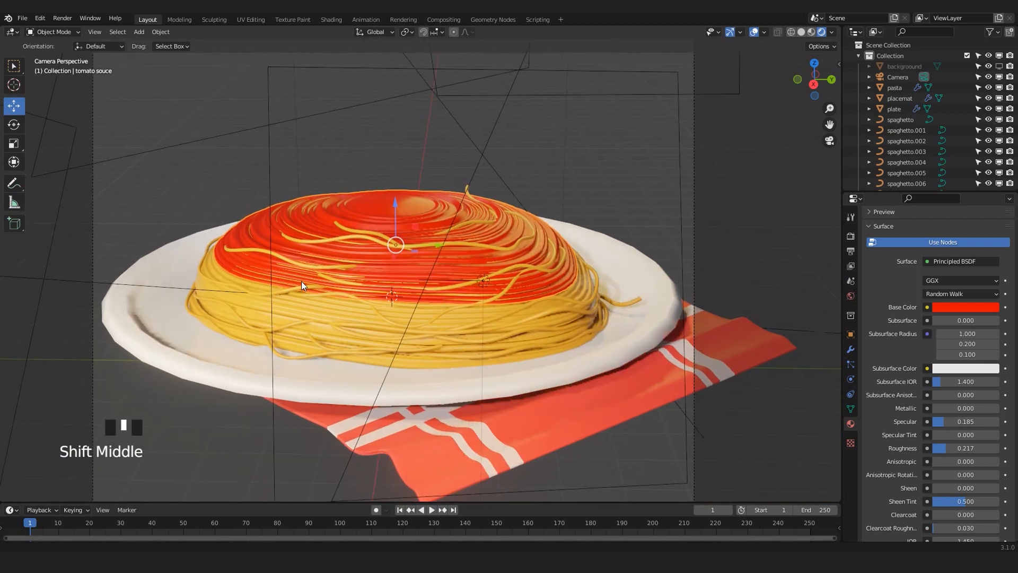
pyautogui.scroll(2, 301, 281)
pyautogui.scroll(-2, 412, 275)
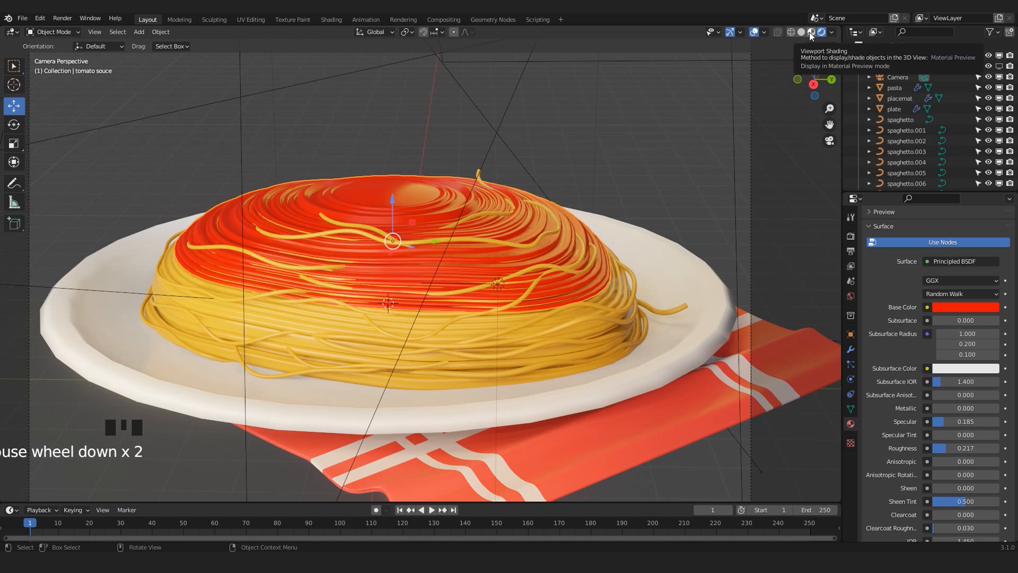
pyautogui.moveTo(481, 226)
pyautogui.keyDown('shift'); pyautogui.mouseDown(button='middle')
pyautogui.moveTo(458, 218)
pyautogui.moveTo(488, 209)
pyautogui.mouseUp(button='middle'); pyautogui.keyUp('shift')
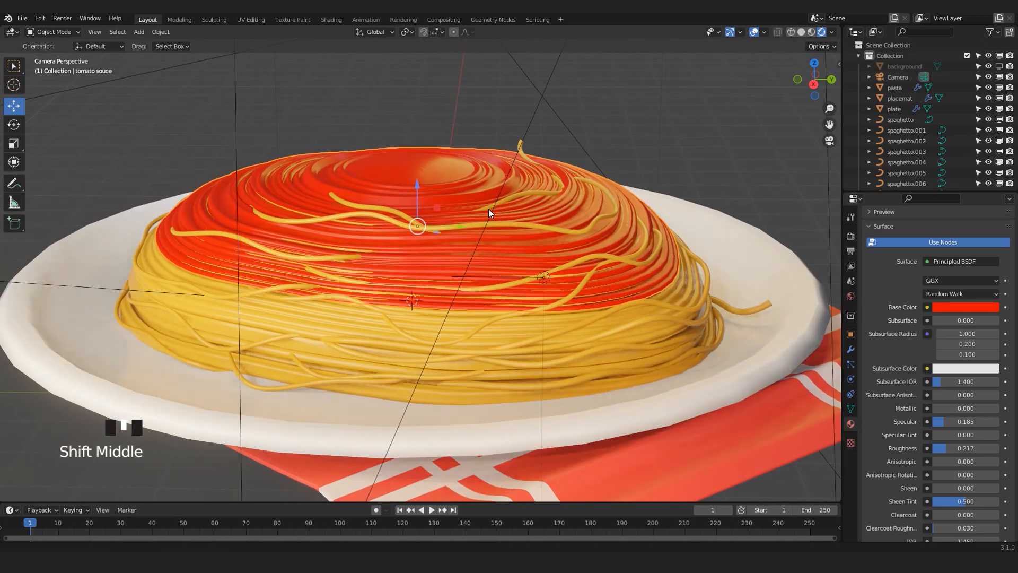
pyautogui.click(812, 32)
pyautogui.click(489, 110)
pyautogui.click(450, 168)
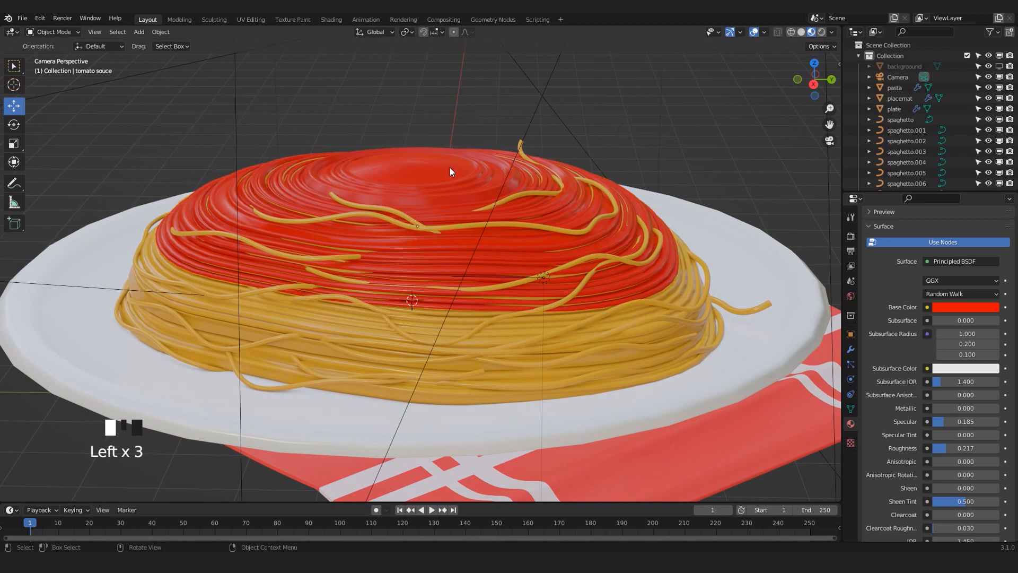
# Inspect the ridged sauce surface up close and put the tomato souce shell into Sculpt Mode
pyautogui.keyDown('shift'); pyautogui.moveTo(351, 200); pyautogui.dragTo(341, 214, button='middle'); pyautogui.keyUp('shift')
pyautogui.scroll(2, 332, 264)
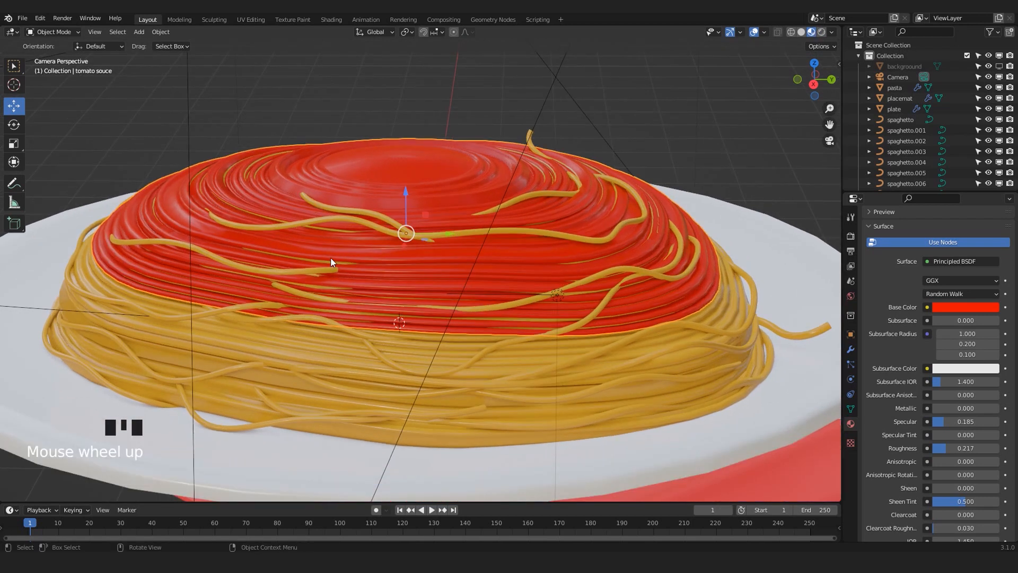
pyautogui.keyDown('shift'); pyautogui.moveTo(332, 264); pyautogui.dragTo(331, 255, button='middle'); pyautogui.keyUp('shift')
pyautogui.scroll(2, 326, 217)
pyautogui.scroll(-2, 617, 221)
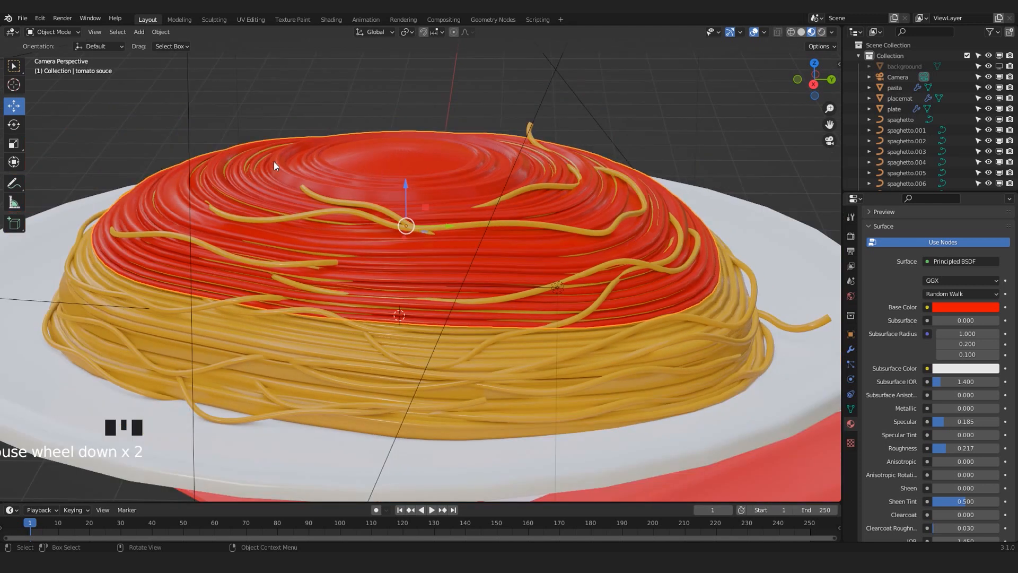
pyautogui.scroll(-2, 421, 224)
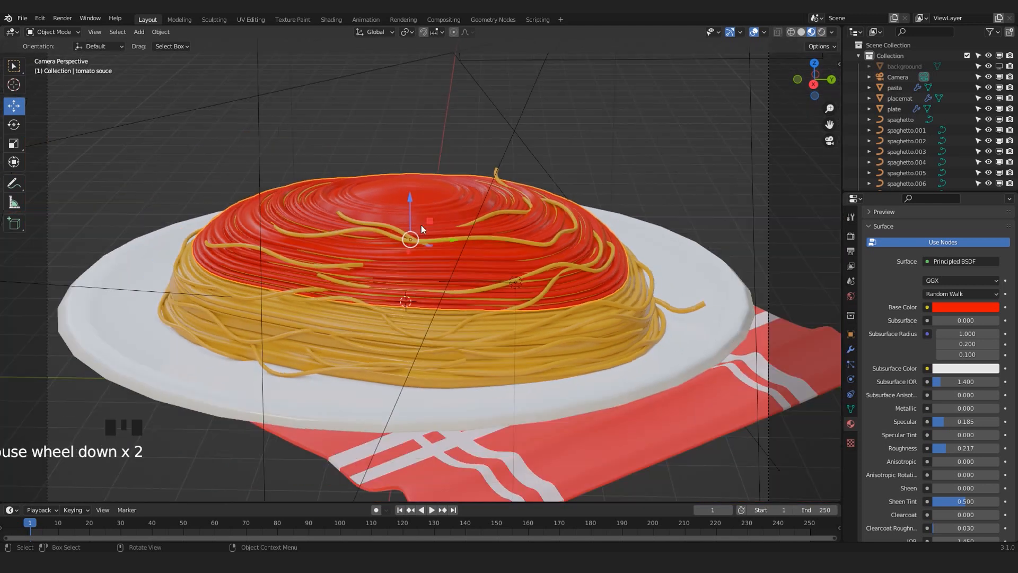
pyautogui.scroll(1, 306, 260)
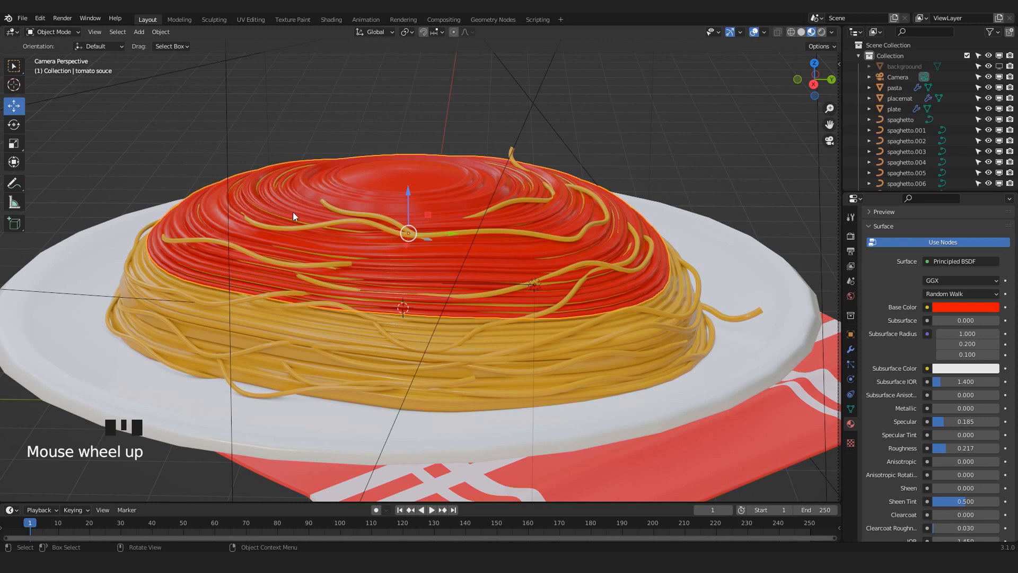
pyautogui.scroll(1, 281, 240)
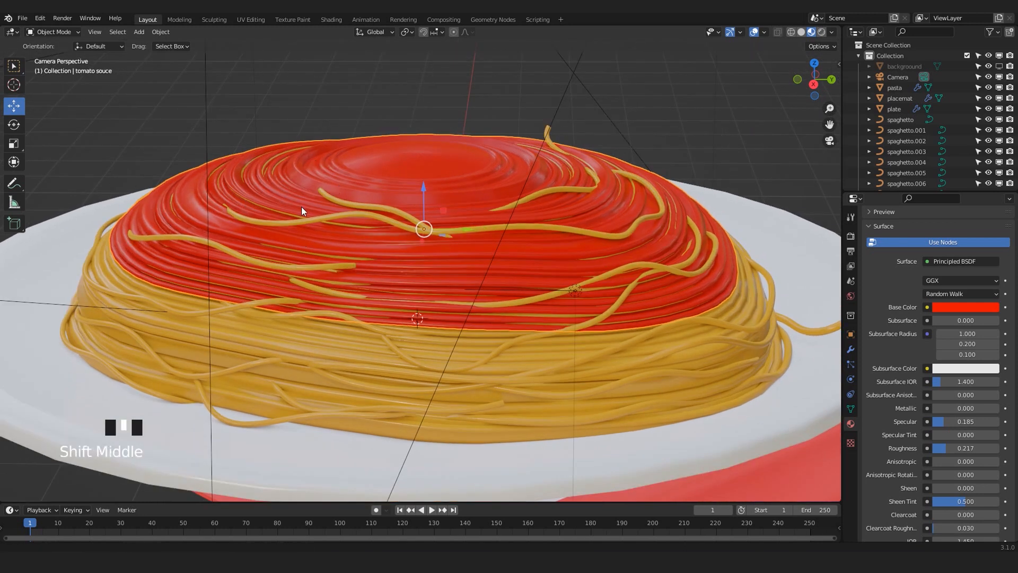
pyautogui.keyDown('shift'); pyautogui.moveTo(302, 206); pyautogui.dragTo(307, 211, button='middle'); pyautogui.keyUp('shift')
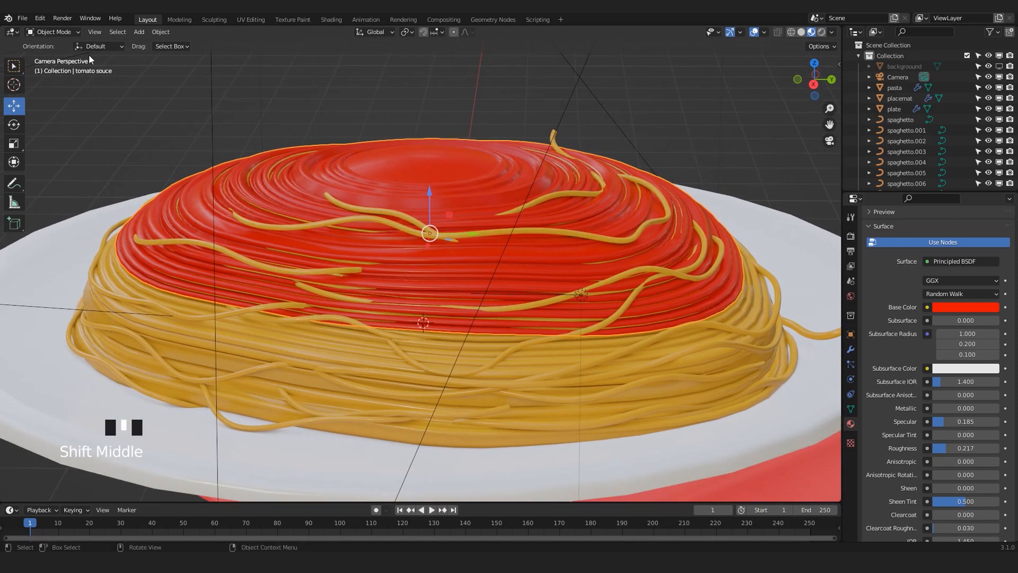
pyautogui.click(53, 32)
pyautogui.click(62, 69)
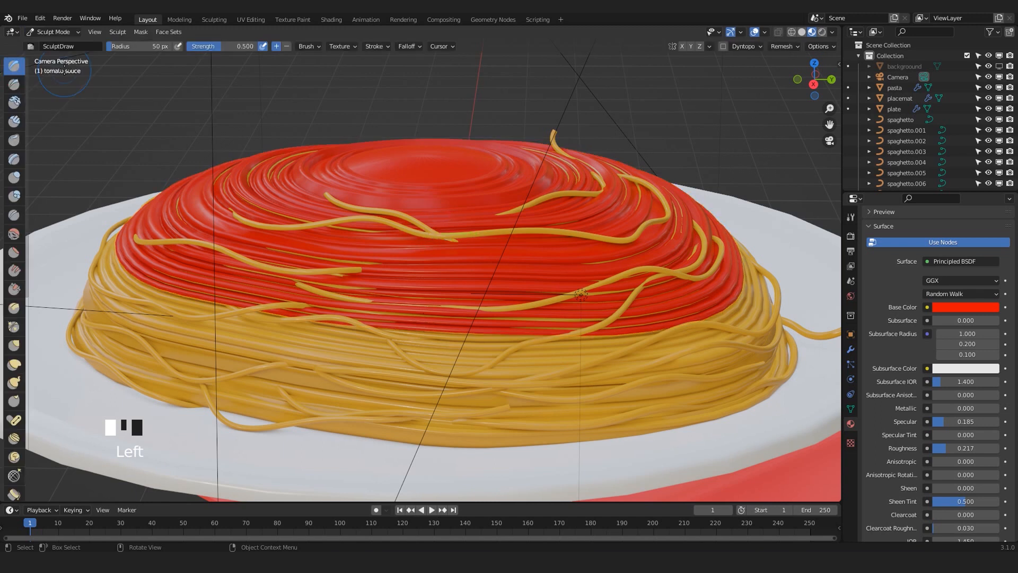
pyautogui.scroll(-2, 197, 125)
pyautogui.moveTo(198, 125)
pyautogui.mouseDown(button='middle')
pyautogui.moveTo(348, 254)
pyautogui.moveTo(403, 260)
pyautogui.moveTo(393, 240)
pyautogui.mouseUp(button='middle')
pyautogui.scroll(5, 347, 253)
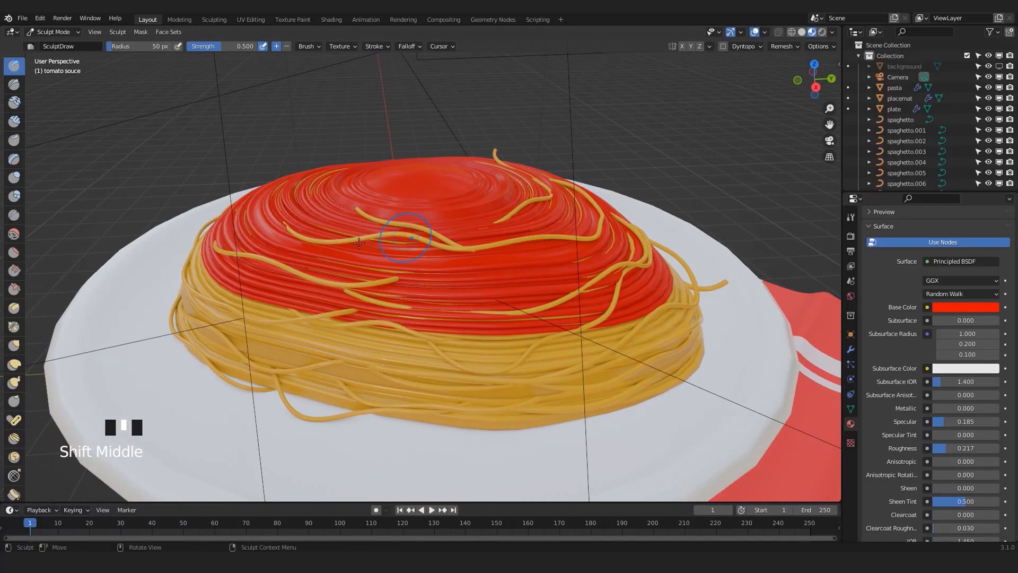
# Choose the Smooth sculpt brush and enlarge its radius to 203 px
pyautogui.click(14, 238)
pyautogui.moveTo(14, 238); pyautogui.dragTo(6, 242, button='middle')
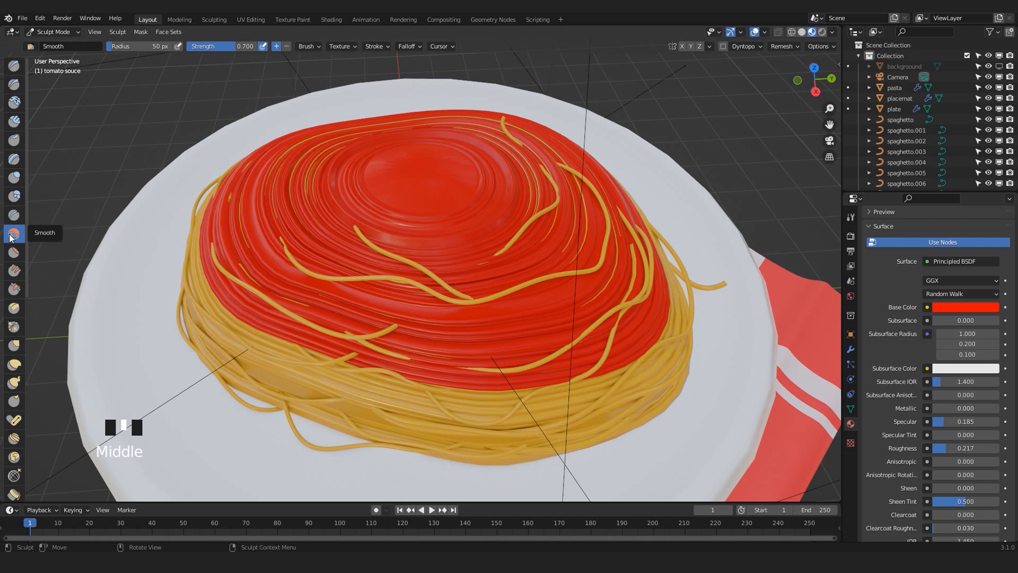
pyautogui.moveTo(396, 243); pyautogui.dragTo(383, 232, button='middle')
pyautogui.press('f')
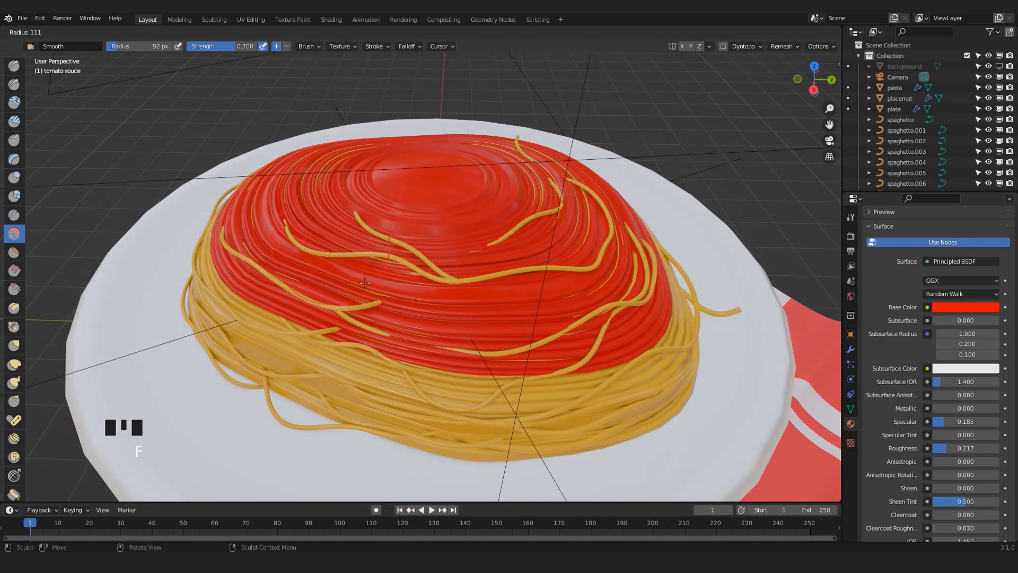
pyautogui.click(412, 317)
pyautogui.moveTo(413, 317); pyautogui.dragTo(448, 260, button='middle')
pyautogui.scroll(3, 449, 261)
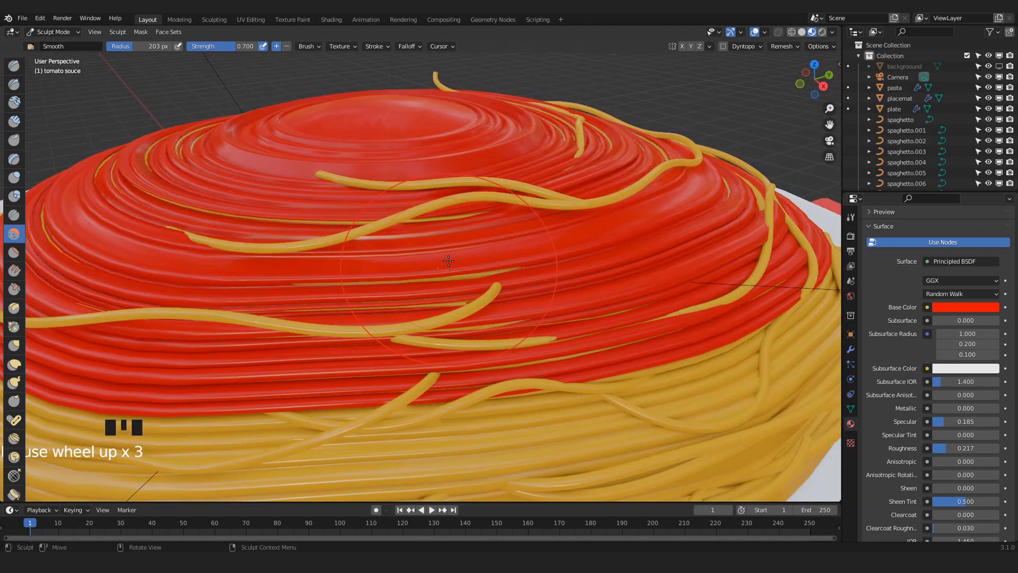
pyautogui.scroll(-2, 448, 260)
pyautogui.press('Tab')
pyautogui.moveTo(448, 261); pyautogui.dragTo(400, 265, button='middle')
pyautogui.press('Tab')
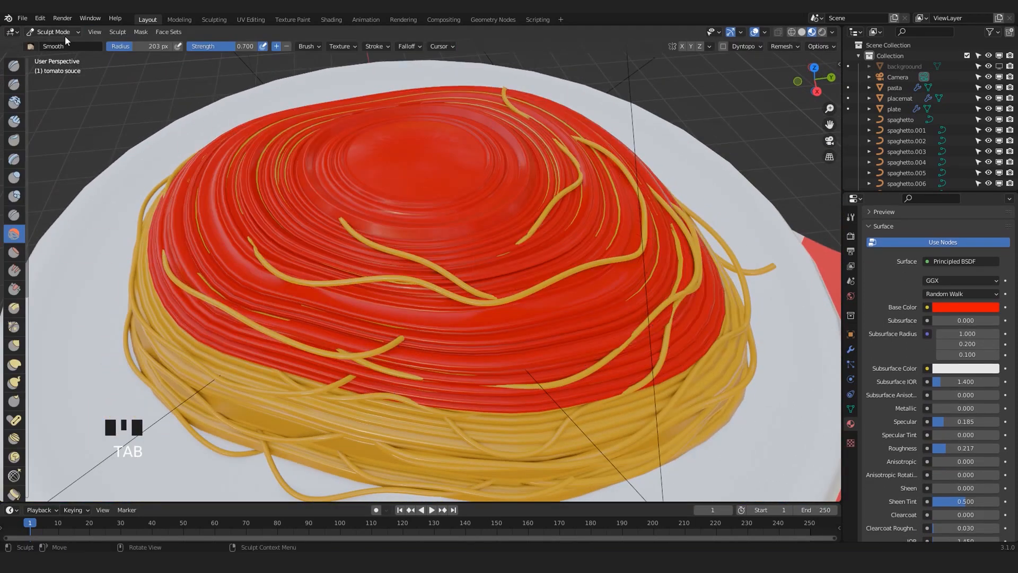
pyautogui.moveTo(307, 271); pyautogui.dragTo(345, 279, button='middle')
pyautogui.moveTo(345, 278); pyautogui.dragTo(349, 279)
pyautogui.moveTo(349, 278); pyautogui.dragTo(345, 271, button='middle')
pyautogui.hotkey('ctrl', 'z')
# Return to the camera view and lower the Smooth brush strength to 0.196
pyautogui.press('KP_0')
pyautogui.scroll(4, 340, 254)
pyautogui.keyDown('shift'); pyautogui.moveTo(339, 239); pyautogui.dragTo(385, 292, button='middle'); pyautogui.keyUp('shift')
pyautogui.scroll(1, 371, 265)
pyautogui.moveTo(222, 46); pyautogui.dragTo(205, 46)
# Soften the ridges across the top and front of the sauce shell with light Smooth brush strokes
pyautogui.moveTo(298, 221)
pyautogui.mouseDown()
pyautogui.moveTo(339, 215)
pyautogui.moveTo(330, 207)
pyautogui.mouseUp()
pyautogui.moveTo(387, 260)
pyautogui.mouseDown()
pyautogui.moveTo(475, 305)
pyautogui.moveTo(536, 295)
pyautogui.mouseUp()
pyautogui.keyDown('shift'); pyautogui.moveTo(604, 283); pyautogui.dragTo(506, 266, button='middle'); pyautogui.keyUp('shift')
pyautogui.moveTo(493, 265); pyautogui.dragTo(451, 270)
pyautogui.moveTo(573, 196)
pyautogui.mouseDown()
pyautogui.moveTo(669, 244)
pyautogui.moveTo(531, 271)
pyautogui.mouseUp()
pyautogui.scroll(-2, 531, 271)
pyautogui.scroll(1, 478, 265)
pyautogui.keyDown('shift'); pyautogui.moveTo(435, 259); pyautogui.dragTo(479, 263, button='middle'); pyautogui.keyUp('shift')
pyautogui.hotkey('ctrl', 'z')
pyautogui.moveTo(615, 185); pyautogui.dragTo(562, 178)
pyautogui.moveTo(514, 313); pyautogui.dragTo(424, 313)
pyautogui.keyDown('shift'); pyautogui.moveTo(184, 219); pyautogui.dragTo(294, 223, button='middle'); pyautogui.keyUp('shift')
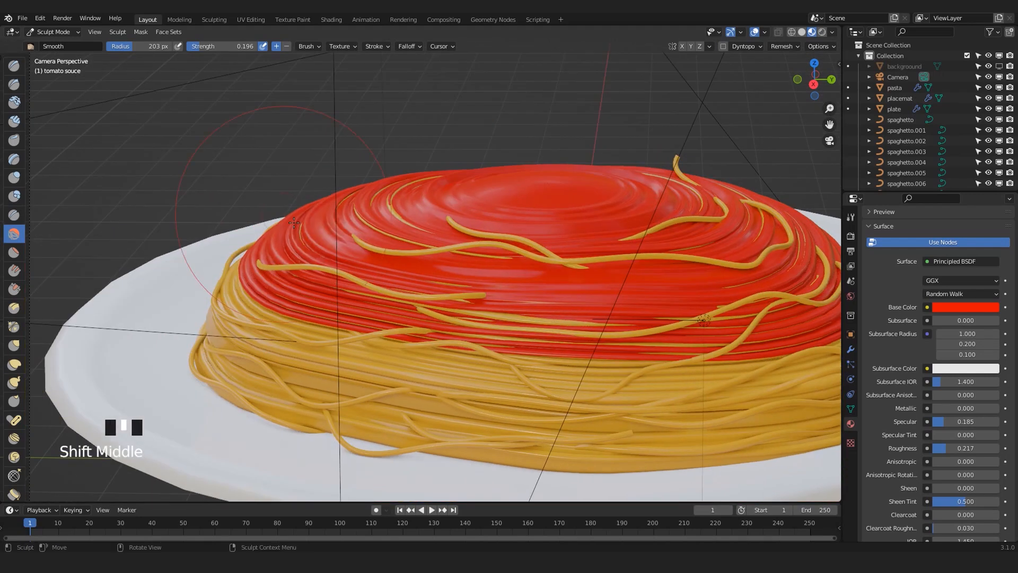
pyautogui.scroll(-2, 294, 222)
pyautogui.scroll(2, 294, 223)
# With the Grab brush, pull parts of the sauce shell's lower edge into an uneven, wavy outline
pyautogui.click(13, 346)
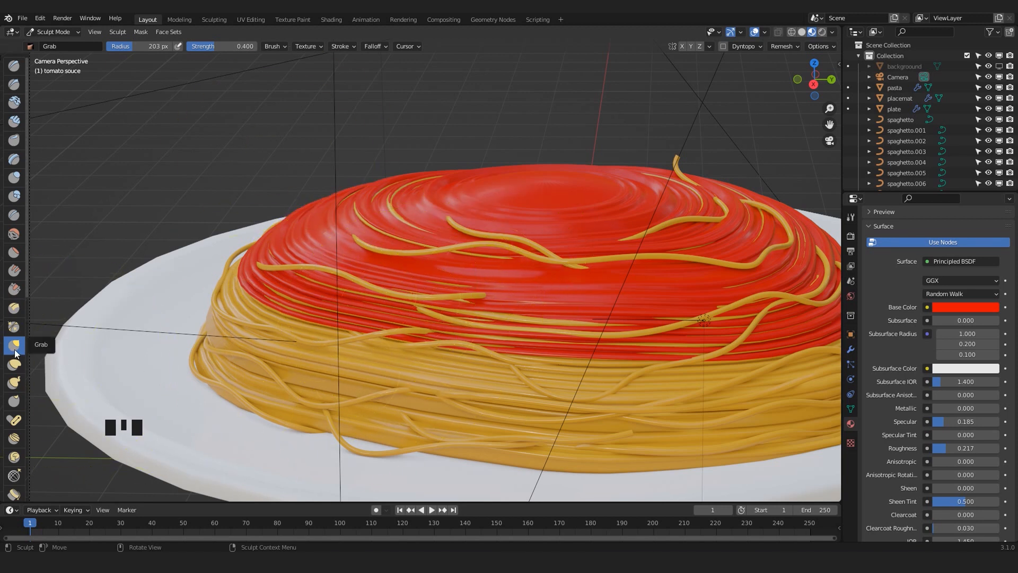
pyautogui.moveTo(484, 325)
pyautogui.mouseDown(button='middle')
pyautogui.moveTo(341, 341)
pyautogui.moveTo(405, 284)
pyautogui.moveTo(360, 265)
pyautogui.mouseUp(button='middle')
pyautogui.scroll(5, 341, 341)
pyautogui.moveTo(319, 261); pyautogui.dragTo(337, 228)
pyautogui.keyDown('shift'); pyautogui.moveTo(337, 186); pyautogui.dragTo(371, 297, button='middle'); pyautogui.keyUp('shift')
pyautogui.moveTo(322, 196); pyautogui.dragTo(346, 231)
pyautogui.moveTo(346, 231); pyautogui.dragTo(596, 216, button='middle')
pyautogui.scroll(-4, 595, 215)
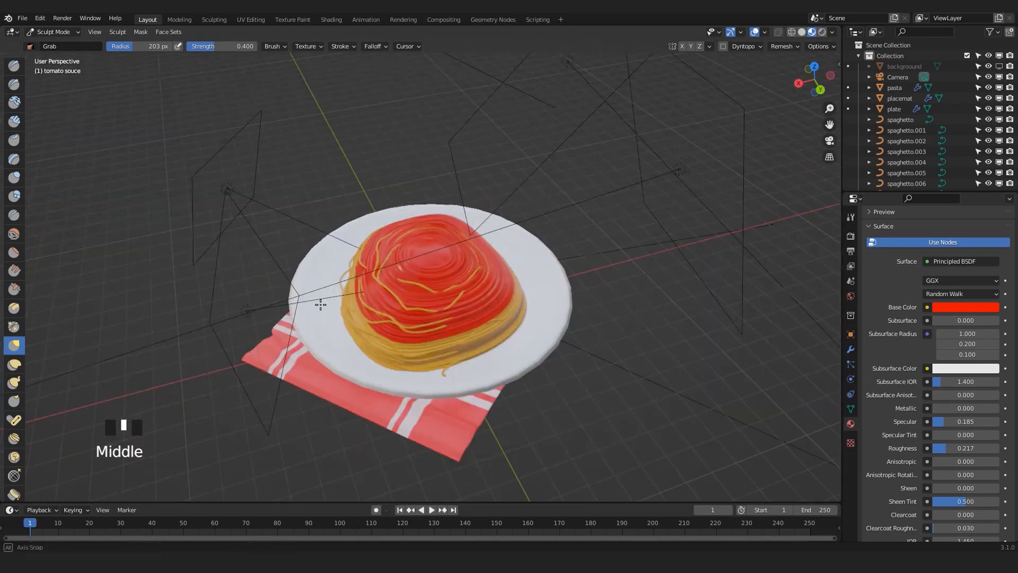
pyautogui.scroll(6, 464, 379)
pyautogui.moveTo(456, 371); pyautogui.dragTo(464, 380)
pyautogui.press('KP_0')
pyautogui.scroll(-3, 375, 295)
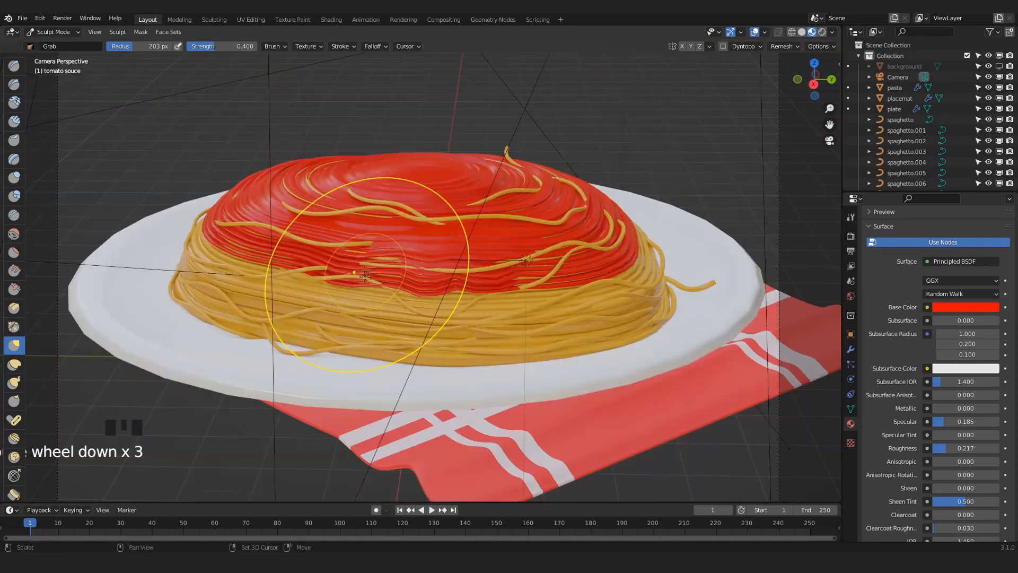
# Open the tomato souce modifier settings, toggle the Subdivision modifier's viewport display and choose the Smooth brush
pyautogui.scroll(2, 375, 295)
pyautogui.click(851, 349)
pyautogui.click(963, 253)
pyautogui.scroll(5, 470, 314)
pyautogui.click(21, 236)
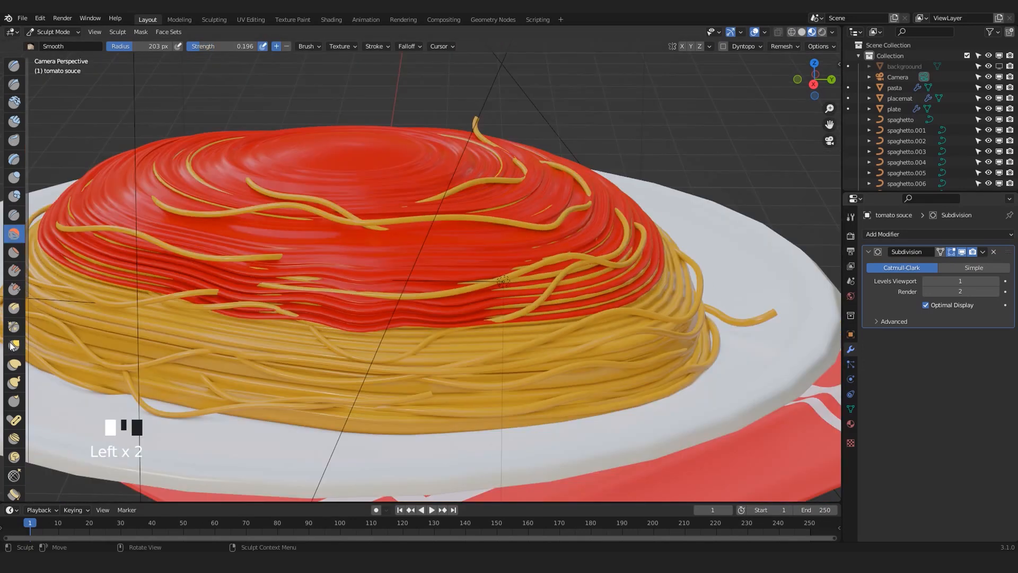
# Pull another part of the sauce's lower edge down with the Grab brush and turn off Subdivision's viewport display
pyautogui.moveTo(557, 297); pyautogui.dragTo(610, 254, button='middle')
pyautogui.scroll(3, 635, 234)
pyautogui.moveTo(632, 214); pyautogui.dragTo(635, 234)
pyautogui.moveTo(635, 234); pyautogui.dragTo(573, 201, button='middle')
pyautogui.moveTo(562, 276)
pyautogui.mouseDown(button='middle')
pyautogui.moveTo(509, 254)
pyautogui.moveTo(573, 286)
pyautogui.mouseUp(button='middle')
pyautogui.click(962, 252)
pyautogui.moveTo(382, 286)
pyautogui.mouseDown(button='middle')
pyautogui.moveTo(315, 254)
pyautogui.moveTo(442, 281)
pyautogui.mouseUp(button='middle')
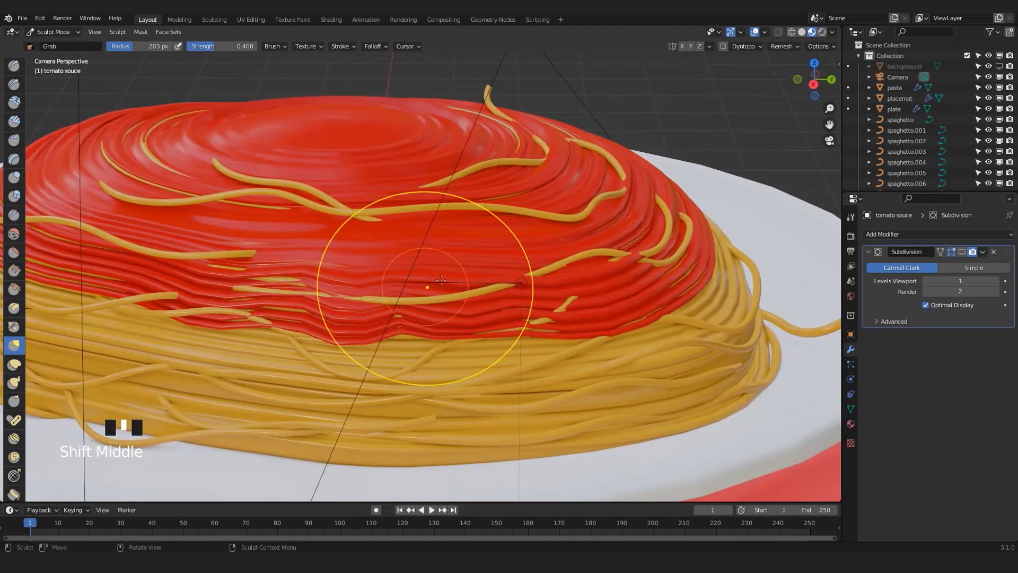
# Soften the ridges along the front and side of the sauce shell with Smooth brush strokes
pyautogui.click(13, 233)
pyautogui.moveTo(663, 276); pyautogui.dragTo(414, 318)
pyautogui.keyDown('shift'); pyautogui.moveTo(177, 276); pyautogui.dragTo(388, 320, button='middle'); pyautogui.keyUp('shift')
pyautogui.scroll(1, 388, 319)
pyautogui.moveTo(281, 308); pyautogui.dragTo(272, 310)
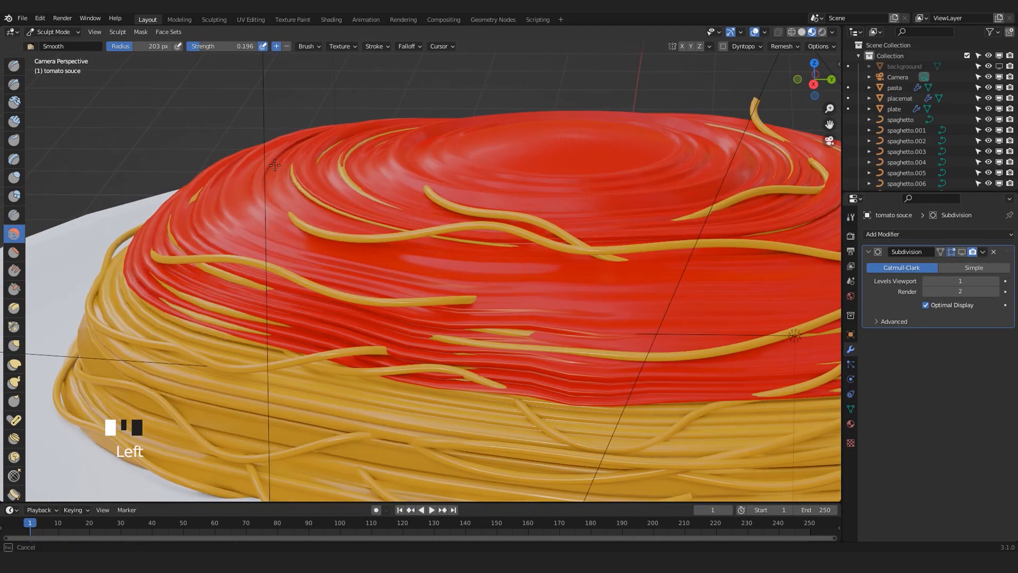
pyautogui.moveTo(275, 165); pyautogui.dragTo(287, 175)
# With the Grab brush, pull spots on the front and side of the sauce shell outward to reshape its outline
pyautogui.scroll(-4, 286, 213)
pyautogui.scroll(1, 287, 238)
pyautogui.click(14, 345)
pyautogui.moveTo(435, 244); pyautogui.dragTo(498, 287, button='middle')
pyautogui.moveTo(509, 255); pyautogui.dragTo(522, 266)
pyautogui.moveTo(451, 345); pyautogui.dragTo(339, 289, button='middle')
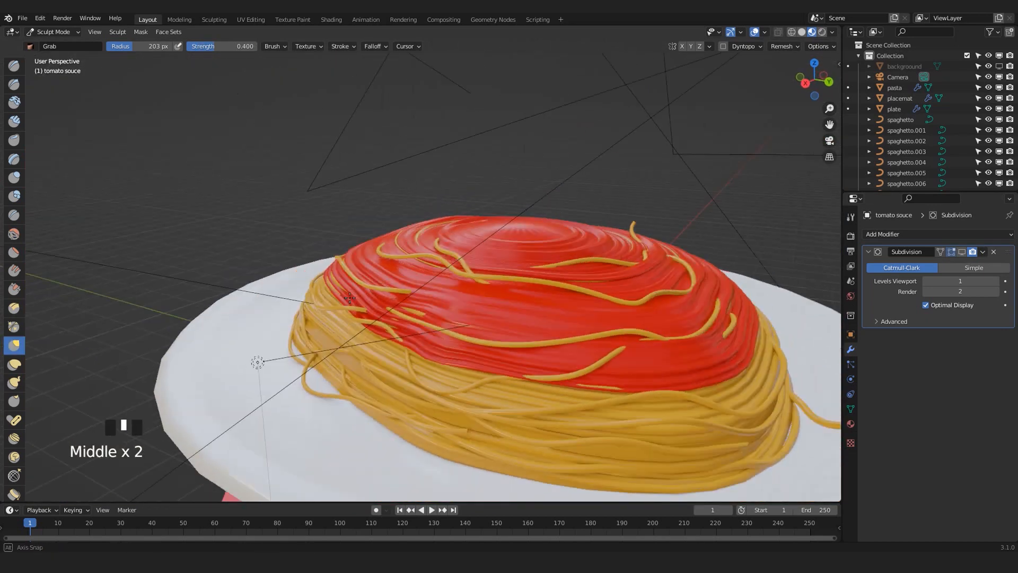
pyautogui.moveTo(303, 266); pyautogui.dragTo(309, 271)
pyautogui.moveTo(594, 287); pyautogui.dragTo(414, 260, button='middle')
pyautogui.moveTo(522, 273); pyautogui.dragTo(516, 281)
# Enlarge the Grab brush radius to 301 px and adjust the front of the sauce from the camera view
pyautogui.press('KP_0')
pyautogui.scroll(3, 475, 251)
pyautogui.scroll(-5, 555, 300)
pyautogui.scroll(4, 421, 269)
pyautogui.keyDown('shift'); pyautogui.moveTo(318, 265); pyautogui.dragTo(444, 278, button='middle'); pyautogui.keyUp('shift')
pyautogui.scroll(4, 425, 276)
pyautogui.press('f')
pyautogui.moveTo(392, 284)
pyautogui.mouseDown()
pyautogui.moveTo(404, 273)
pyautogui.moveTo(451, 286)
pyautogui.mouseUp()
pyautogui.click(594, 291)
pyautogui.scroll(-7, 383, 257)
pyautogui.scroll(3, 383, 258)
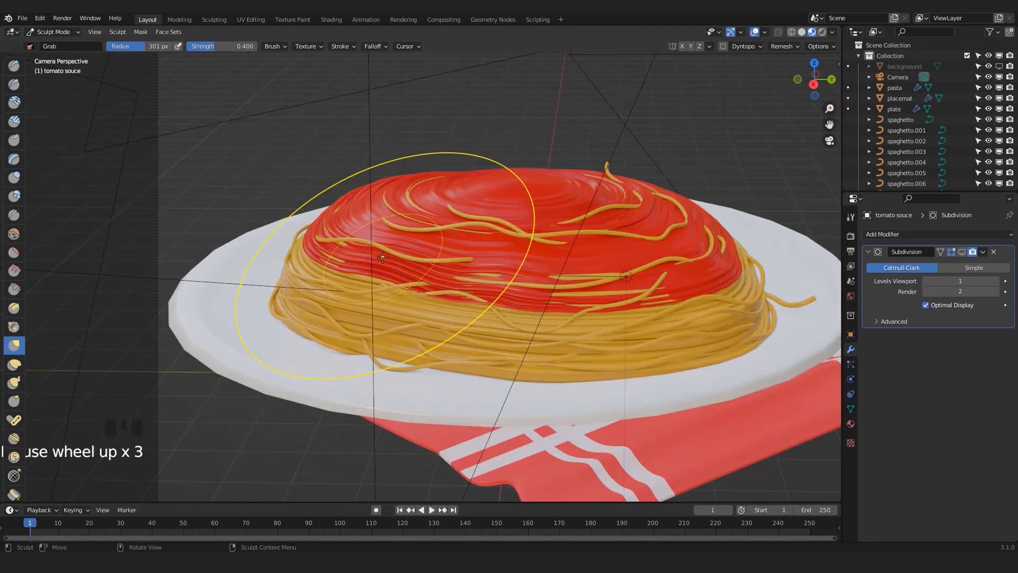
# Set the Grab brush radius to 373 px and pull the back side of the sauce shell
pyautogui.press('f')
pyautogui.click(421, 265)
pyautogui.scroll(-4, 652, 316)
pyautogui.scroll(4, 557, 284)
pyautogui.moveTo(339, 239); pyautogui.dragTo(522, 224, button='middle')
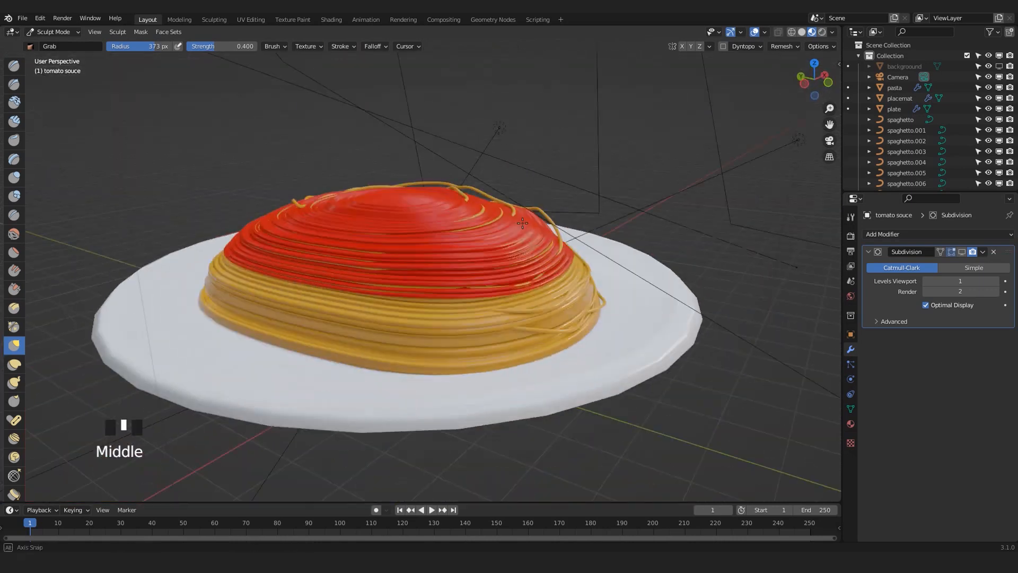
pyautogui.moveTo(318, 234); pyautogui.dragTo(329, 238)
# Reduce the Grab brush radius to 187 px and shape the lower edge on the back of the sauce unevenly
pyautogui.scroll(2, 261, 215)
pyautogui.keyDown('shift'); pyautogui.moveTo(261, 216); pyautogui.dragTo(361, 243, button='middle'); pyautogui.keyUp('shift')
pyautogui.press('f')
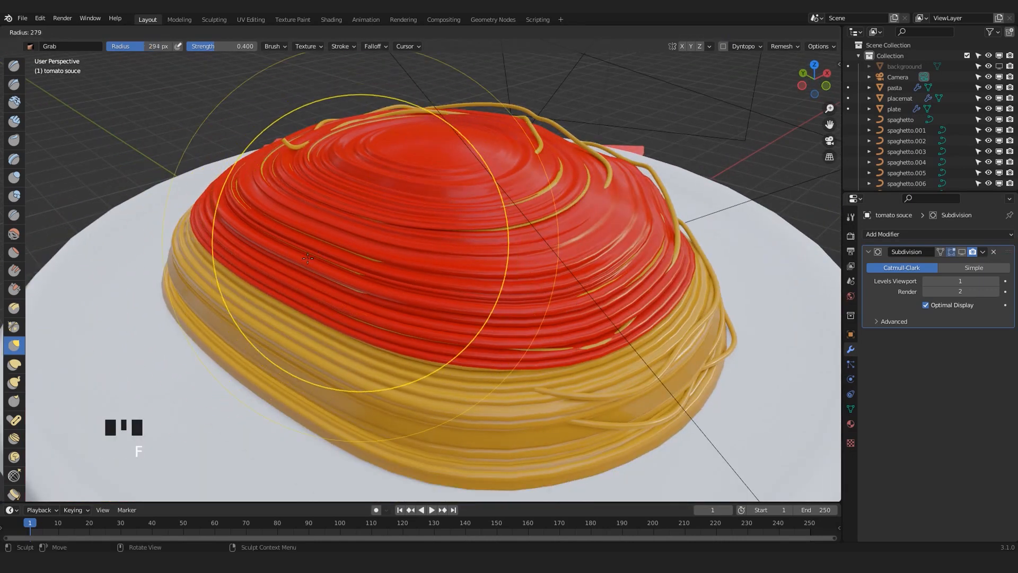
pyautogui.click(264, 276)
pyautogui.moveTo(263, 276); pyautogui.dragTo(132, 212, button='middle')
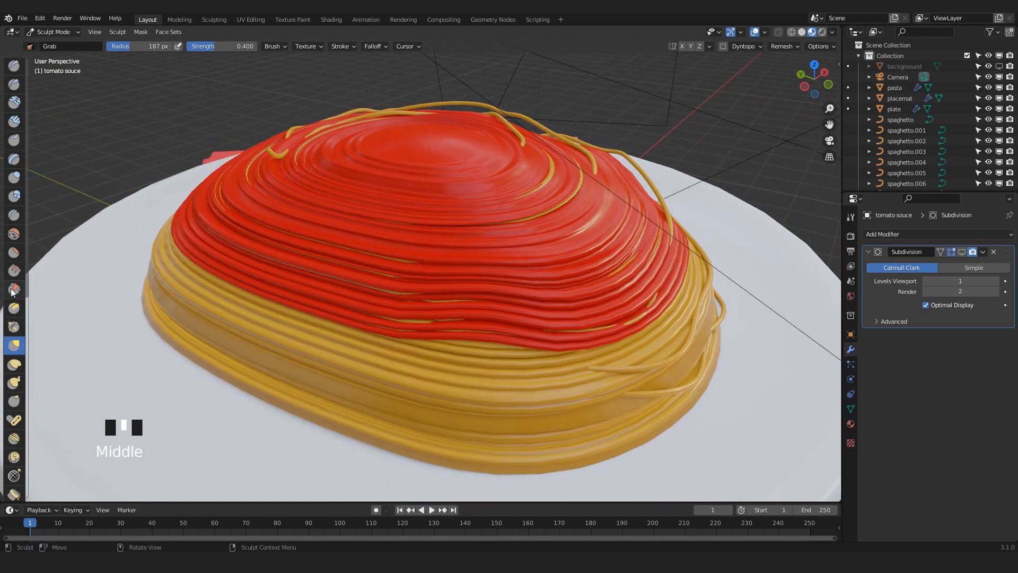
# Soften the ridges on the back of the sauce shell with the Smooth brush
pyautogui.click(14, 235)
pyautogui.moveTo(265, 239); pyautogui.dragTo(477, 212, button='middle')
pyautogui.moveTo(478, 212); pyautogui.dragTo(481, 210)
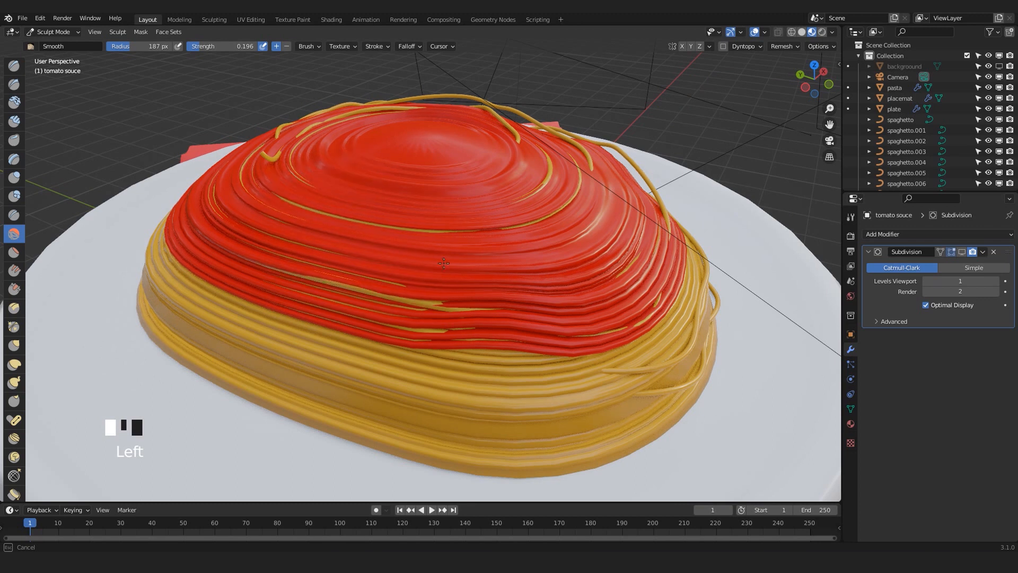
pyautogui.moveTo(444, 263); pyautogui.dragTo(618, 257)
# Pull several spots along the back and side edges of the sauce with the Grab brush for an irregular outline
pyautogui.moveTo(372, 286); pyautogui.dragTo(238, 299, button='middle')
pyautogui.click(16, 348)
pyautogui.moveTo(297, 295); pyautogui.dragTo(270, 320)
pyautogui.moveTo(254, 234); pyautogui.dragTo(224, 257)
pyautogui.moveTo(238, 260); pyautogui.dragTo(270, 222, button='middle')
pyautogui.moveTo(289, 228); pyautogui.dragTo(281, 212)
pyautogui.moveTo(292, 207); pyautogui.dragTo(275, 186)
pyautogui.moveTo(345, 249); pyautogui.dragTo(277, 264, button='middle')
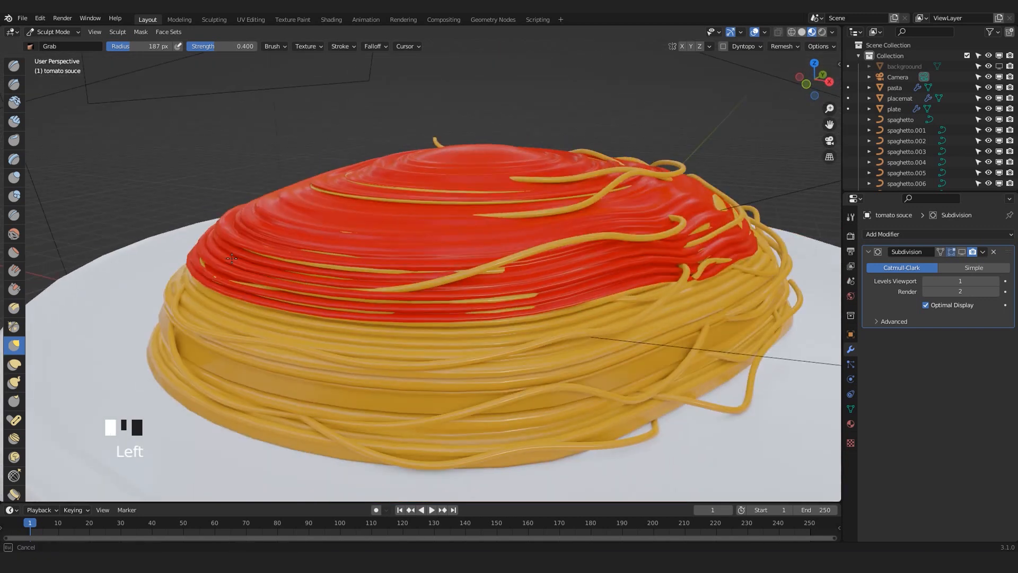
pyautogui.moveTo(366, 278); pyautogui.dragTo(372, 270)
# From the camera view, raise the upper outline of the sauce mound with Grab brush pulls
pyautogui.scroll(-5, 366, 271)
pyautogui.moveTo(369, 270); pyautogui.dragTo(331, 272, button='middle')
pyautogui.press('KP_0')
pyautogui.moveTo(339, 212); pyautogui.dragTo(347, 202)
pyautogui.keyDown('shift'); pyautogui.moveTo(451, 207); pyautogui.dragTo(349, 213, button='middle'); pyautogui.keyUp('shift')
pyautogui.moveTo(447, 154); pyautogui.dragTo(485, 137)
pyautogui.moveTo(515, 140); pyautogui.dragTo(517, 127)
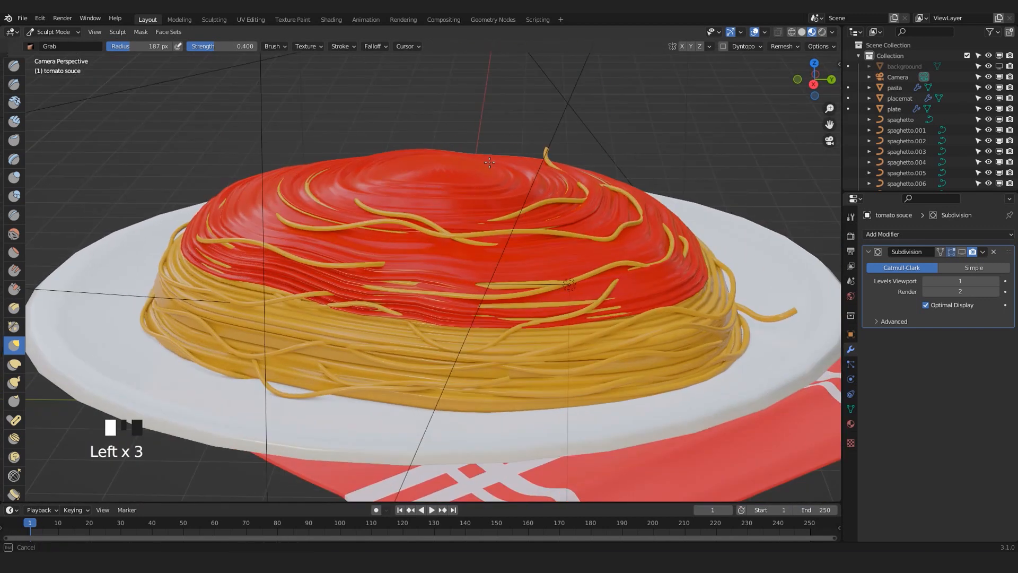
# Pull the right flank of the sauce down and outward over the pasta with the Grab brush
pyautogui.scroll(-5, 492, 167)
pyautogui.scroll(-3, 492, 167)
pyautogui.scroll(8, 398, 265)
pyautogui.scroll(1, 530, 255)
pyautogui.moveTo(583, 243)
pyautogui.mouseDown()
pyautogui.moveTo(646, 293)
pyautogui.moveTo(633, 291)
pyautogui.mouseUp()
pyautogui.scroll(-4, 357, 313)
pyautogui.keyDown('shift'); pyautogui.moveTo(276, 306); pyautogui.dragTo(428, 303, button='middle'); pyautogui.keyUp('shift')
pyautogui.scroll(2, 428, 303)
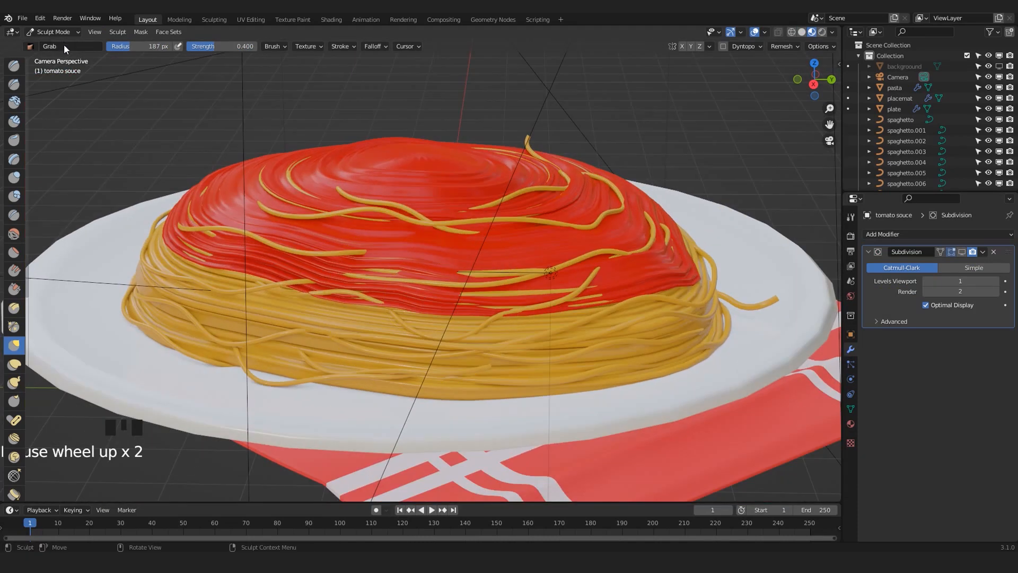
# Switch the sauce to Edit Mode, box-select a patch of vertices at its front lower edge and raise it
pyautogui.click(61, 35)
pyautogui.click(53, 55)
pyautogui.scroll(3, 354, 281)
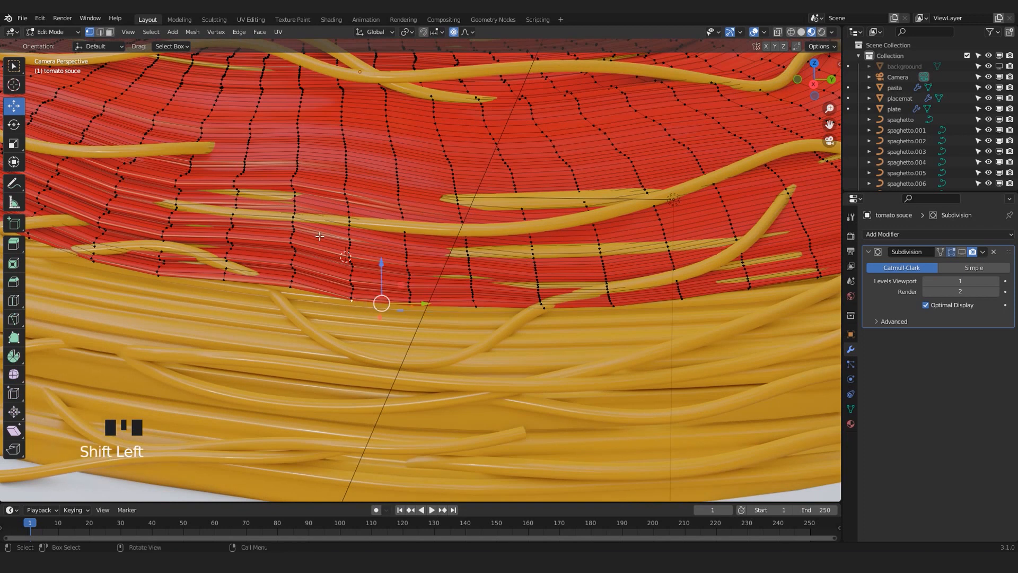
pyautogui.moveTo(320, 236); pyautogui.dragTo(409, 341)
pyautogui.scroll(-2, 364, 269)
pyautogui.moveTo(394, 228); pyautogui.dragTo(393, 183)
pyautogui.press('KP_Decimal')
pyautogui.scroll(-3, 435, 206)
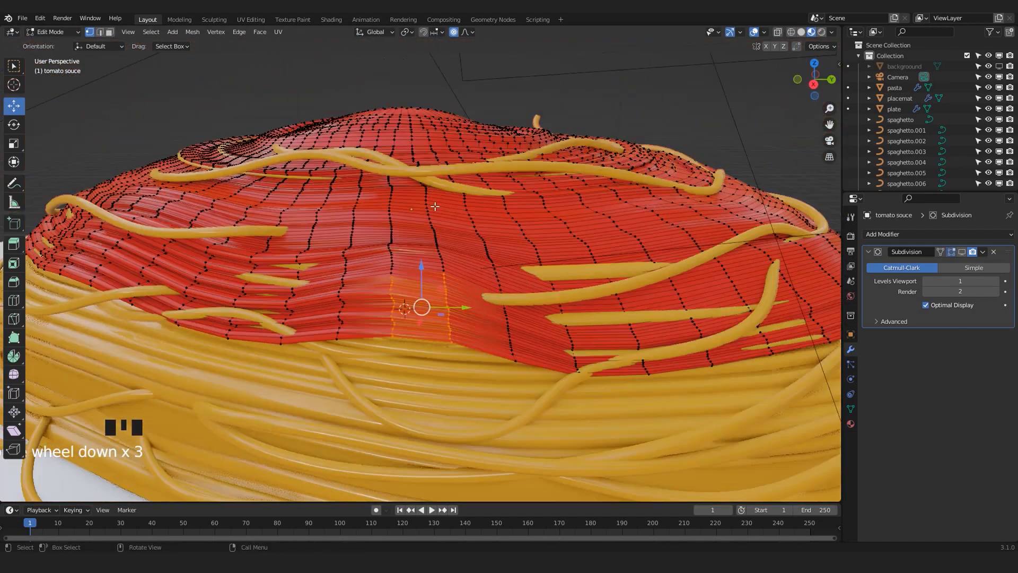
# Refine the position of the selected front-edge patch, moving it further up to form a wave in the sauce's rim
pyautogui.moveTo(435, 206); pyautogui.dragTo(361, 219, button='middle')
pyautogui.moveTo(419, 270); pyautogui.dragTo(419, 254)
pyautogui.scroll(-3, 419, 255)
pyautogui.moveTo(421, 288); pyautogui.dragTo(391, 286, button='middle')
pyautogui.moveTo(391, 287); pyautogui.dragTo(412, 281)
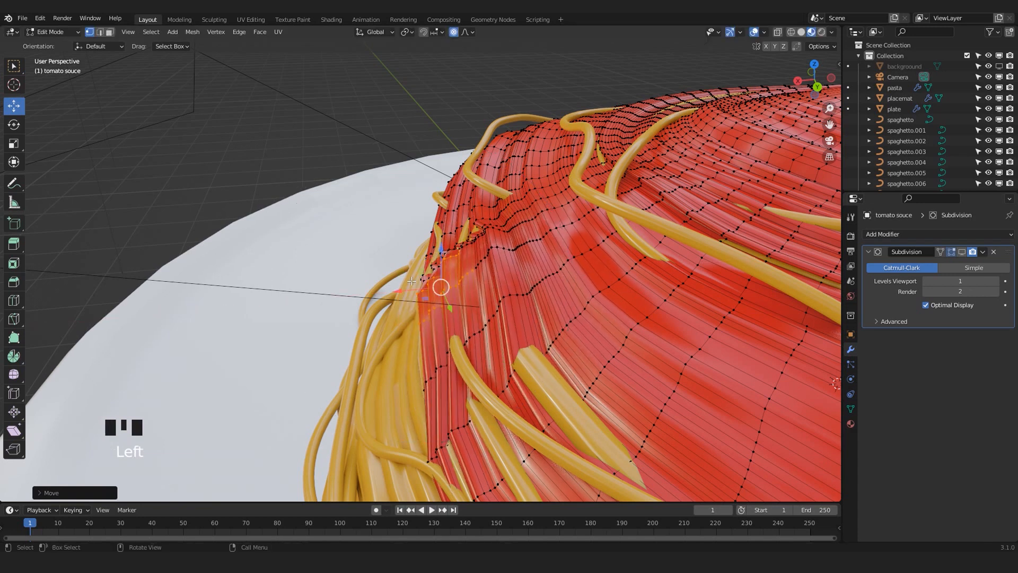
pyautogui.press('KP_0')
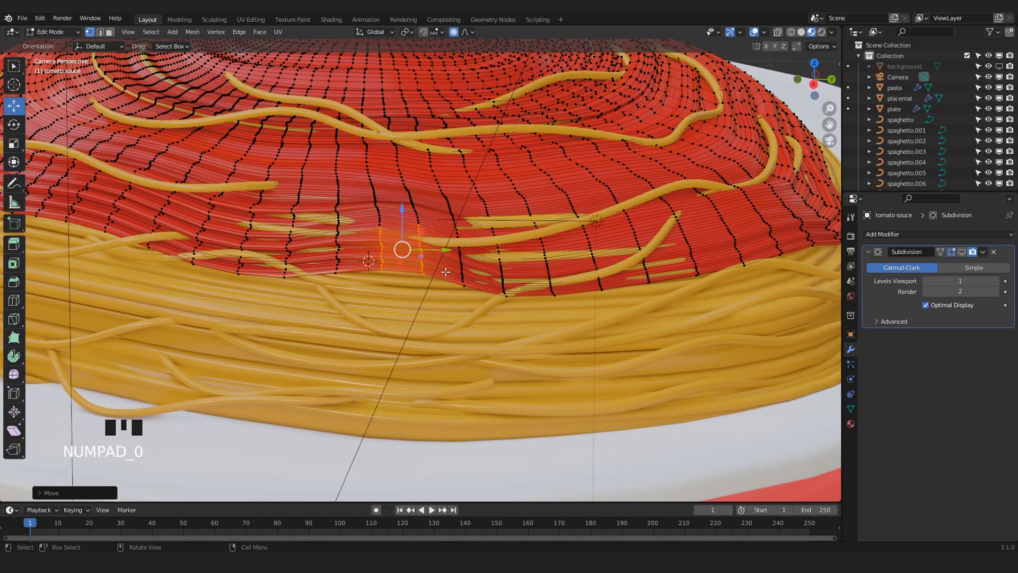
pyautogui.moveTo(402, 207); pyautogui.dragTo(402, 199)
pyautogui.scroll(-3, 406, 266)
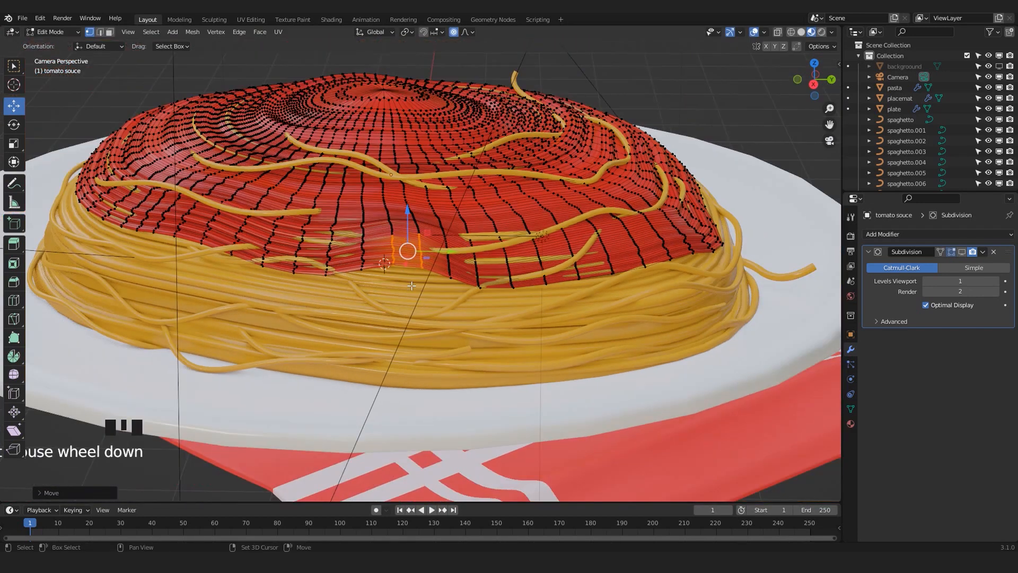
# Return to Object Mode and examine the raised front edge of the sauce
pyautogui.keyDown('shift'); pyautogui.moveTo(410, 282); pyautogui.dragTo(462, 321, button='middle'); pyautogui.keyUp('shift')
pyautogui.press('Tab')
pyautogui.scroll(-3, 463, 320)
pyautogui.click(574, 132)
pyautogui.scroll(3, 565, 188)
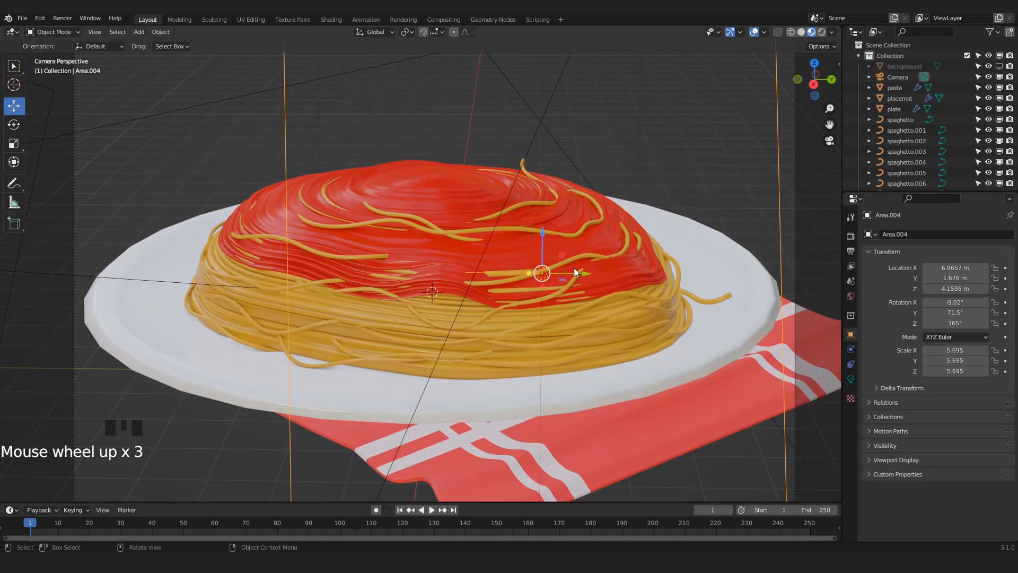
pyautogui.scroll(4, 494, 337)
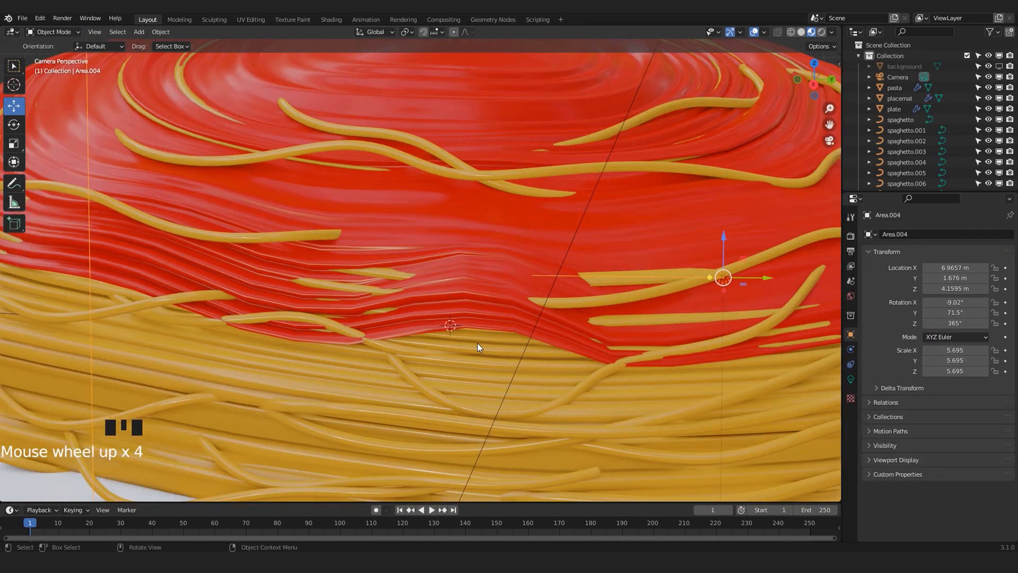
pyautogui.press('Tab')
pyautogui.scroll(2, 456, 336)
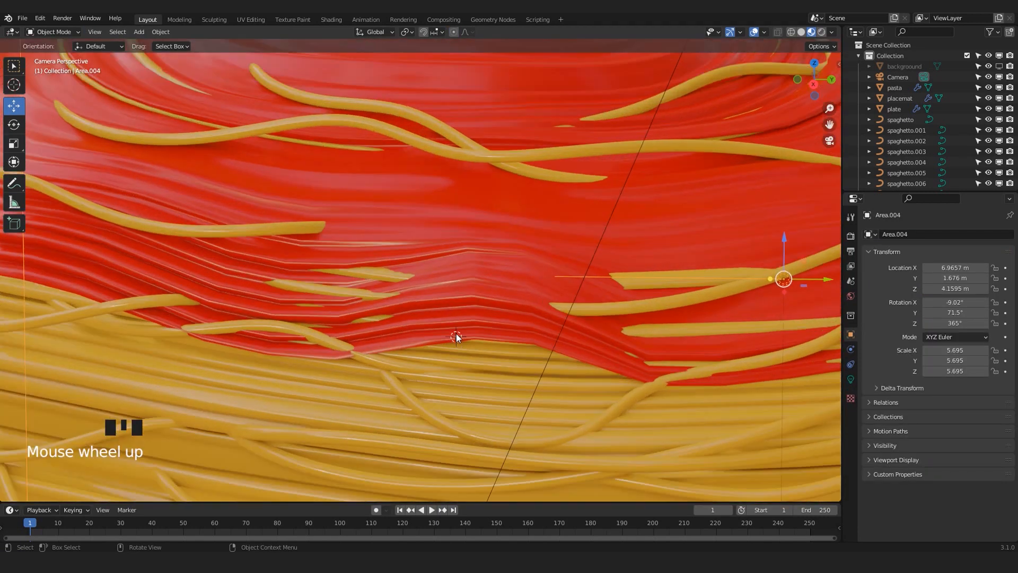
# Reopen the tomato souce mesh in Edit Mode and select the row of boundary edges beneath the raised wave
pyautogui.press('Tab')
pyautogui.click(477, 331)
pyautogui.press('Tab')
pyautogui.moveTo(494, 344); pyautogui.dragTo(458, 297, button='middle')
pyautogui.press('KP_0')
pyautogui.keyDown('shift'); pyautogui.moveTo(445, 413); pyautogui.dragTo(442, 317, button='middle'); pyautogui.keyUp('shift')
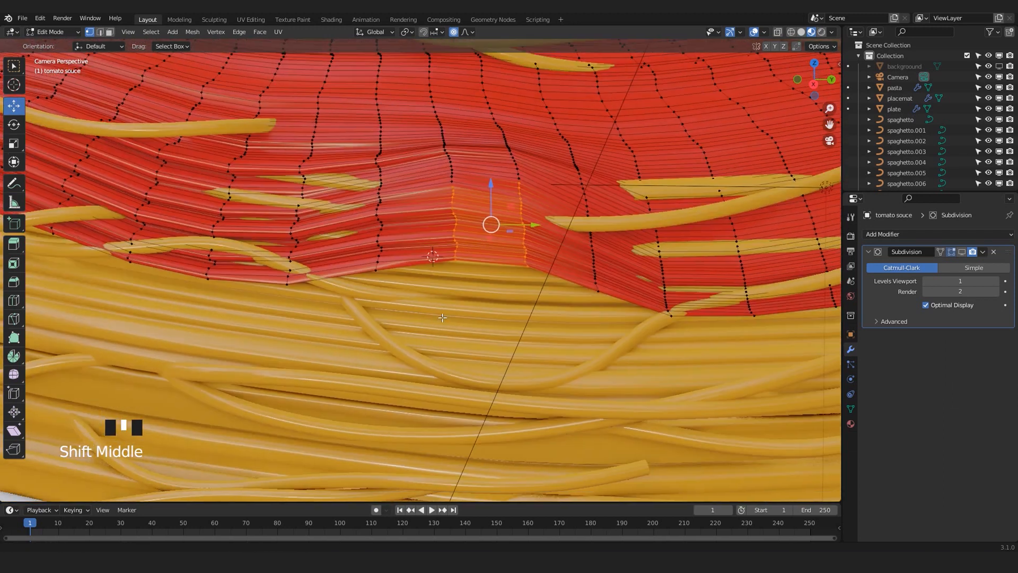
pyautogui.scroll(2, 443, 317)
pyautogui.hotkey('ctrl', '2')
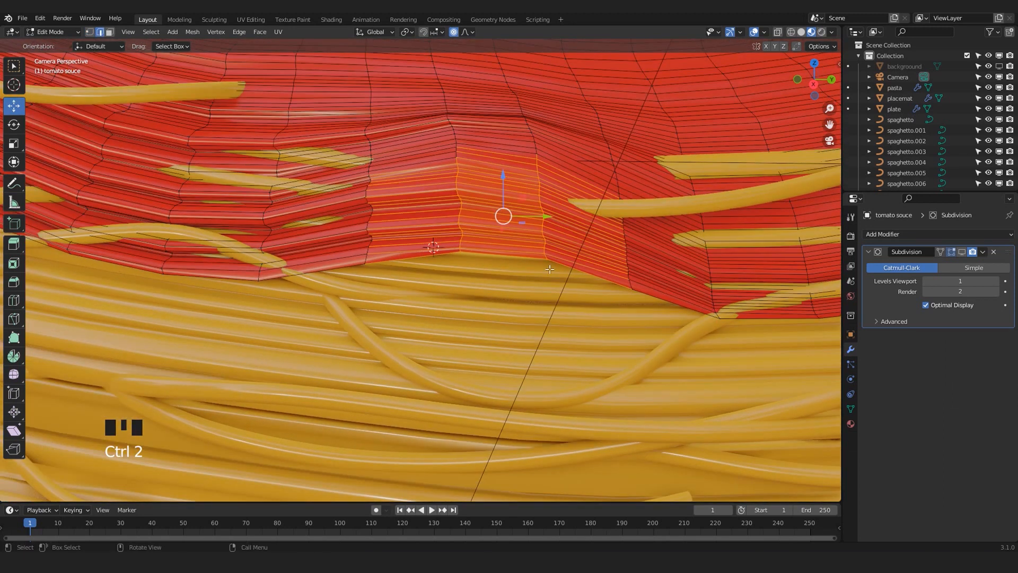
pyautogui.click(582, 274)
pyautogui.keyDown('ctrl'); pyautogui.click(395, 265); pyautogui.keyUp('ctrl')
pyautogui.scroll(-5, 428, 286)
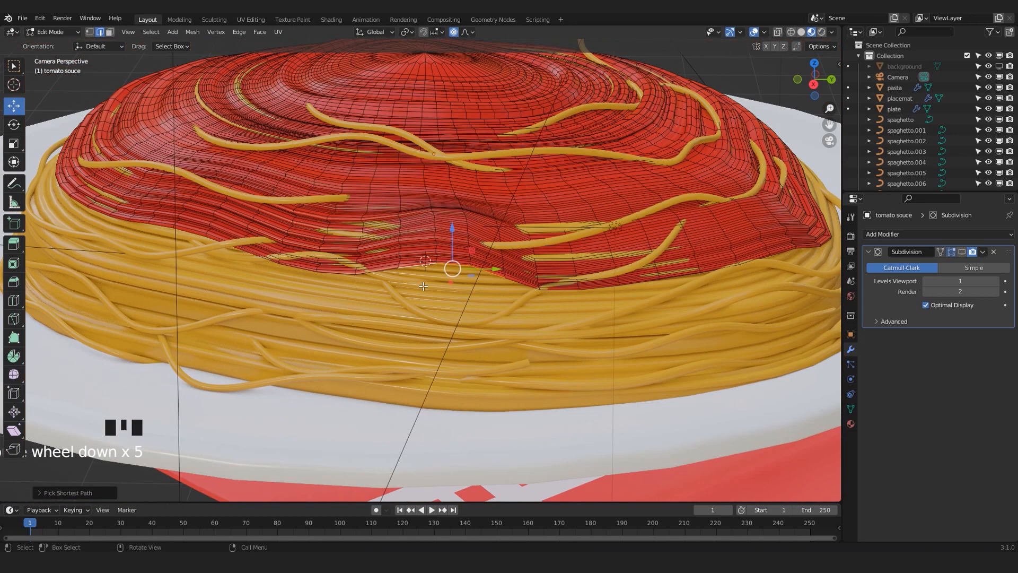
# Extrude the selected boundary edges downward over the pasta into a short flap, checking the selection in Solid shading
pyautogui.scroll(3, 428, 285)
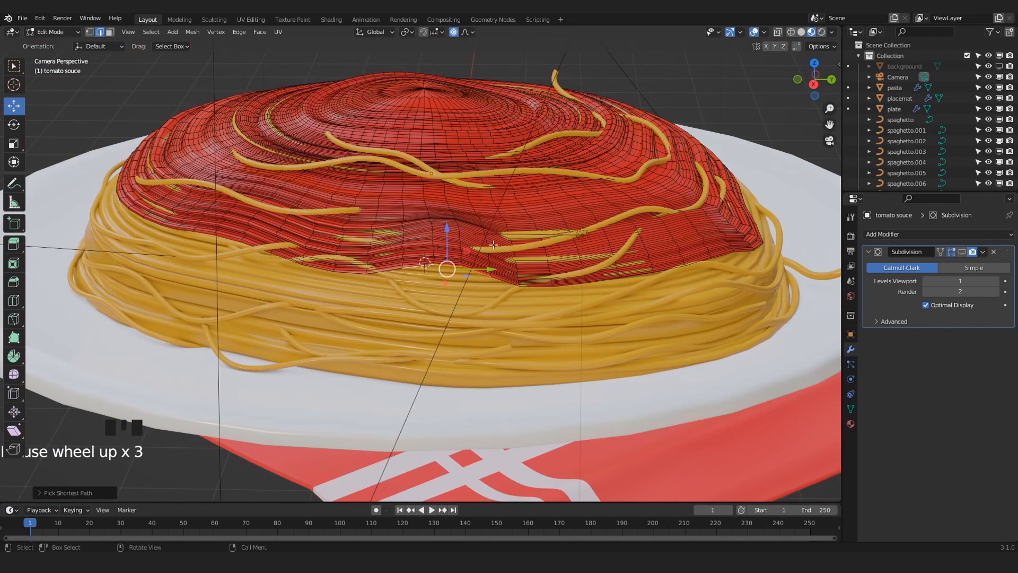
pyautogui.scroll(2, 501, 237)
pyautogui.keyDown('shift'); pyautogui.moveTo(529, 277); pyautogui.dragTo(502, 295, button='middle'); pyautogui.keyUp('shift')
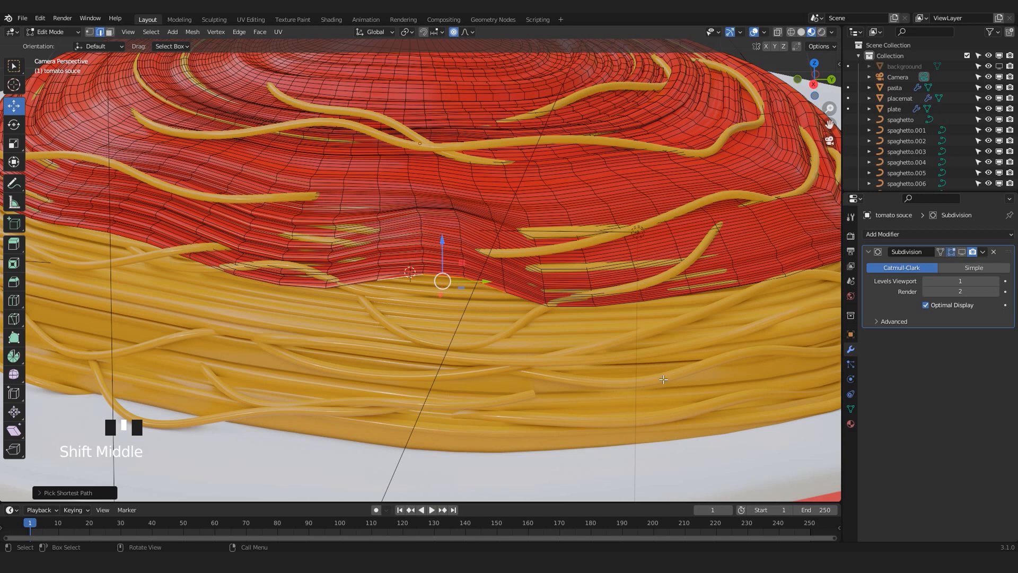
pyautogui.scroll(-2, 654, 350)
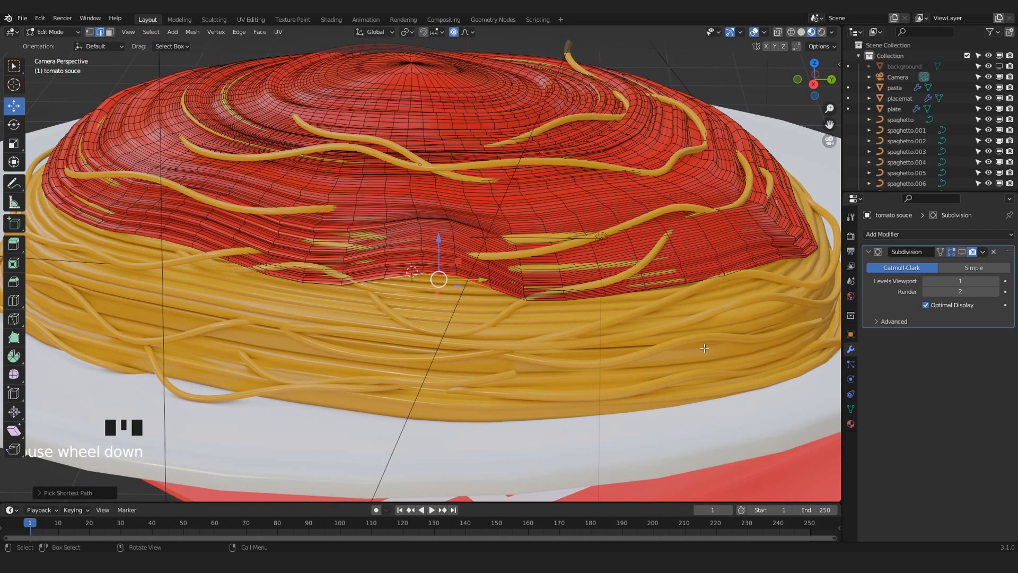
pyautogui.scroll(5, 503, 397)
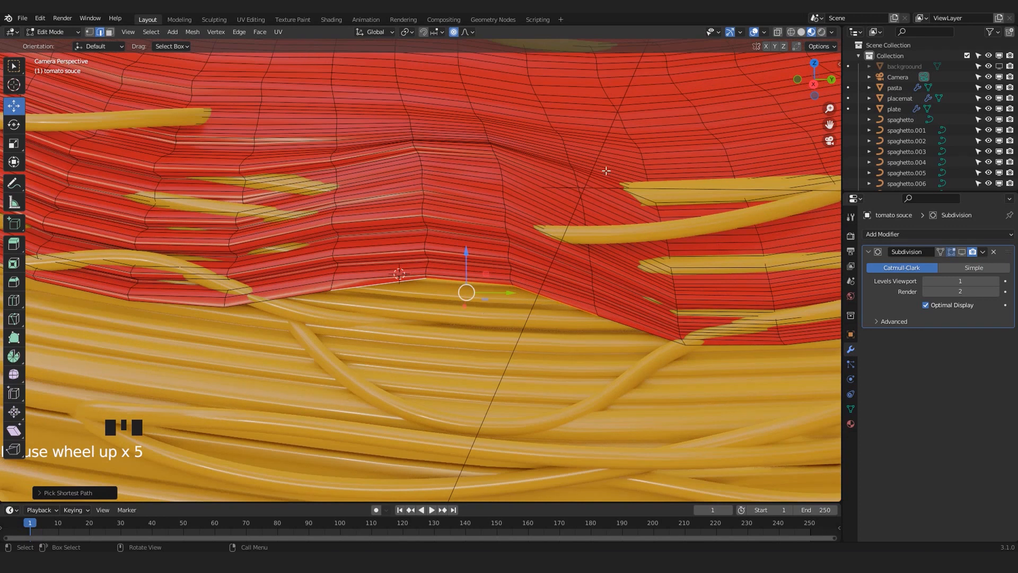
pyautogui.click(801, 32)
pyautogui.scroll(3, 569, 305)
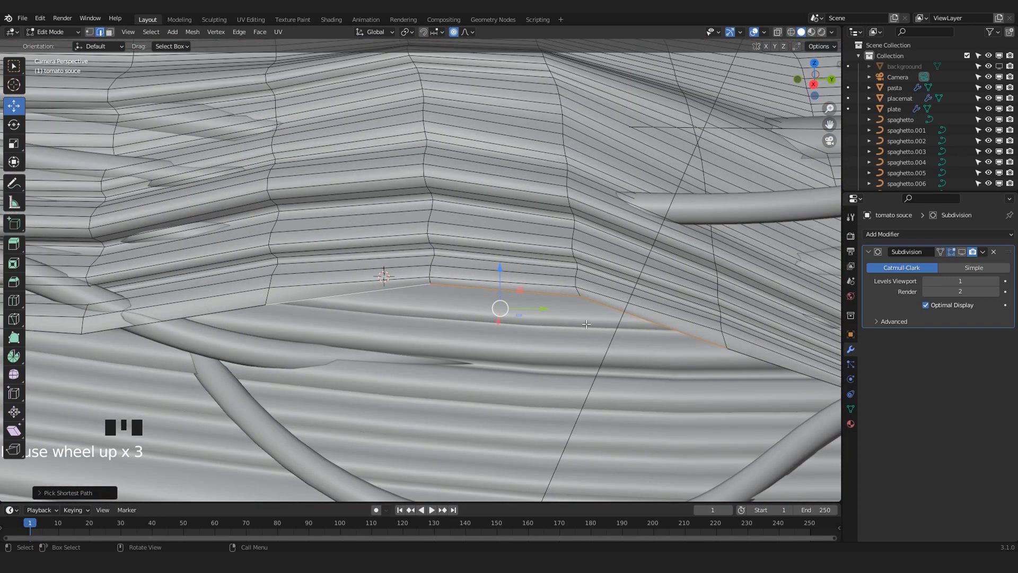
pyautogui.click(812, 32)
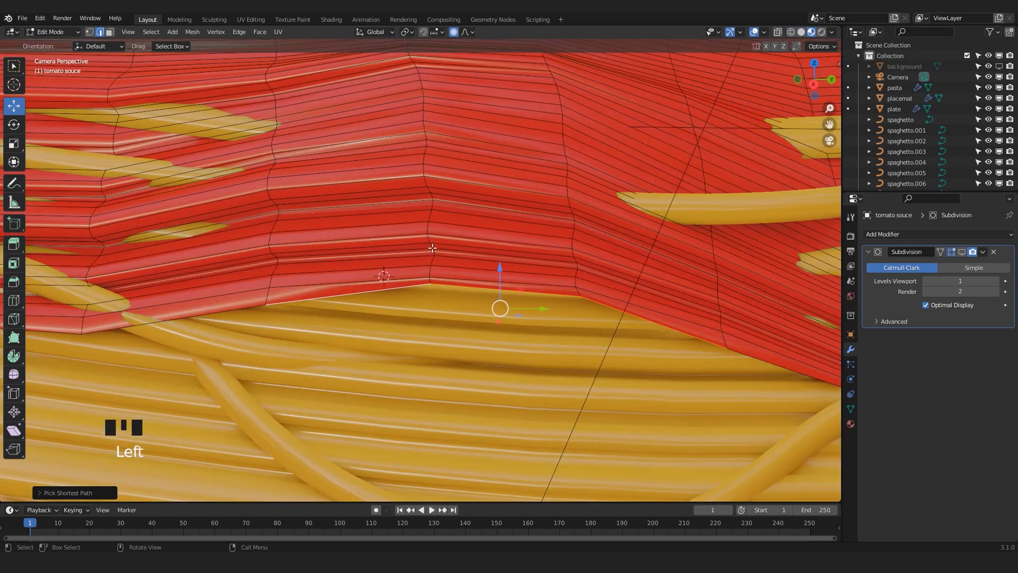
pyautogui.scroll(-3, 444, 265)
pyautogui.press('e')
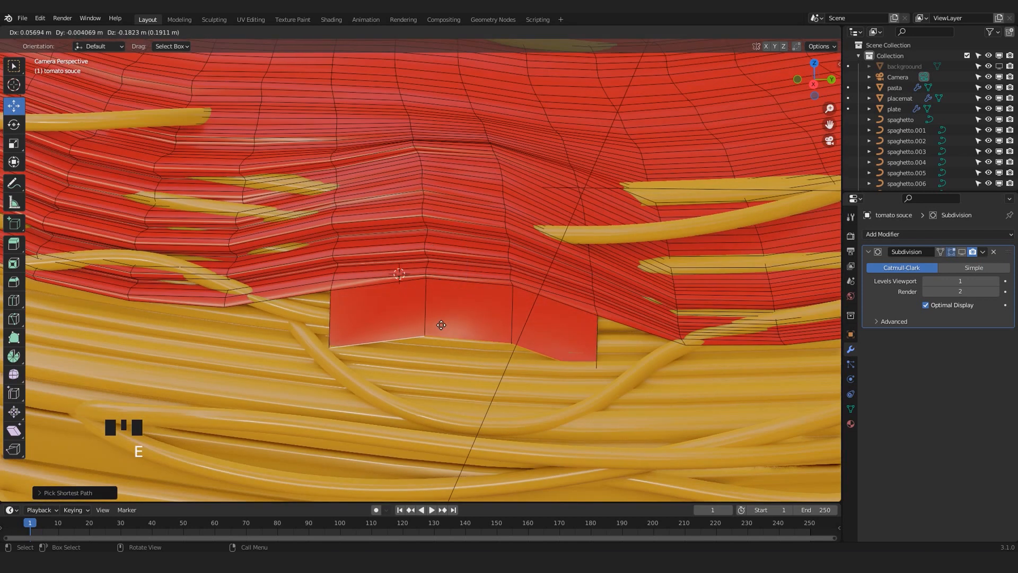
pyautogui.click(442, 317)
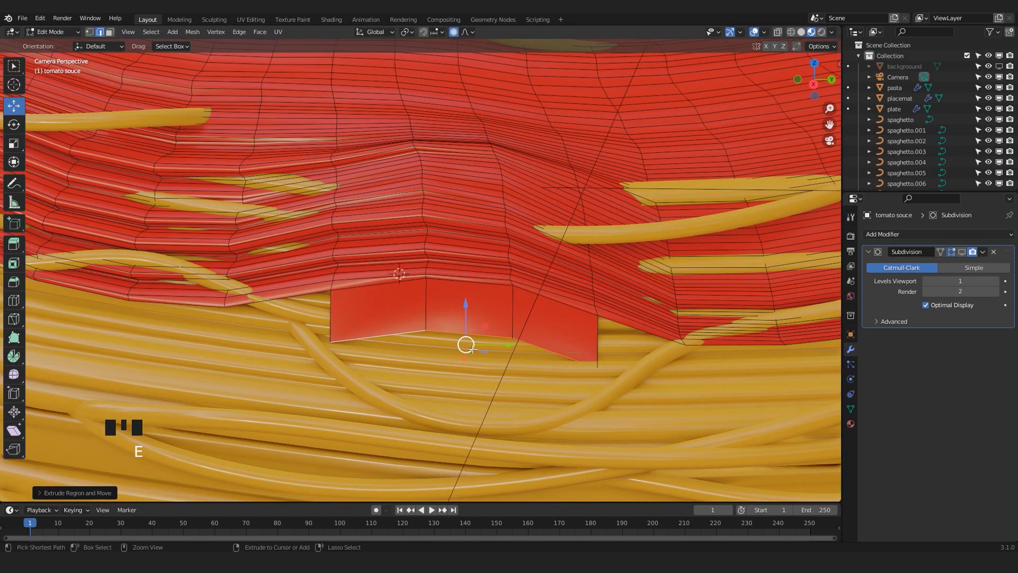
# In vertex selection with proportional editing off, lower the flap's middle bottom vertices into a drip shape
pyautogui.hotkey('ctrl', '1')
pyautogui.moveTo(469, 293); pyautogui.dragTo(469, 332)
pyautogui.hotkey('ctrl', 'z')
pyautogui.moveTo(463, 291); pyautogui.dragTo(467, 345)
pyautogui.press('KP_Decimal')
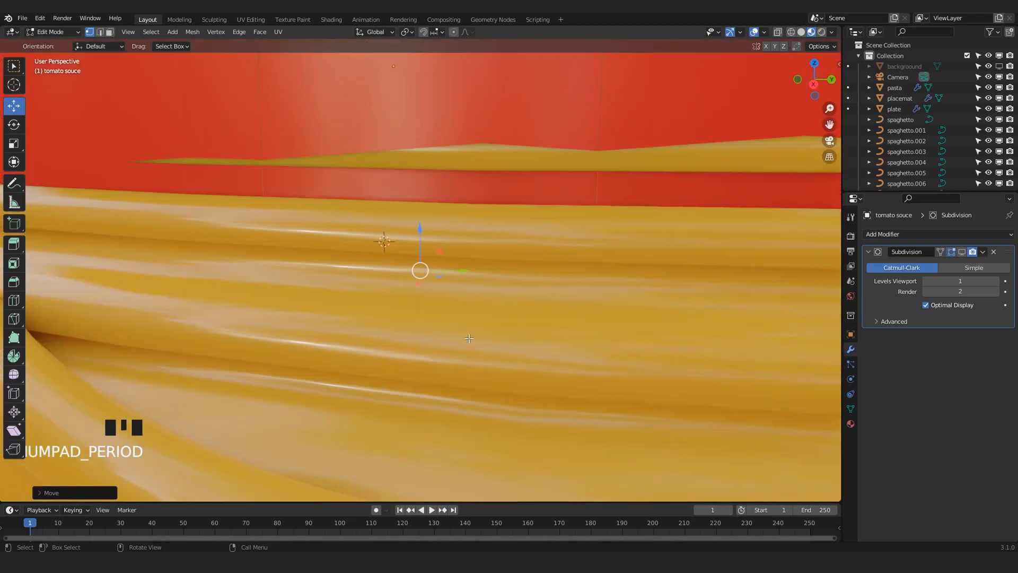
pyautogui.scroll(-17, 419, 269)
pyautogui.scroll(5, 409, 309)
pyautogui.keyDown('shift'); pyautogui.moveTo(410, 309); pyautogui.dragTo(425, 281, button='middle'); pyautogui.keyUp('shift')
pyautogui.scroll(4, 424, 281)
pyautogui.moveTo(424, 281); pyautogui.dragTo(415, 279)
pyautogui.moveTo(415, 279); pyautogui.dragTo(531, 176, button='middle')
pyautogui.scroll(3, 531, 176)
# Vertex-slide the middle vertices of the flap's upper rows downward to space the rows more evenly
pyautogui.click(488, 151)
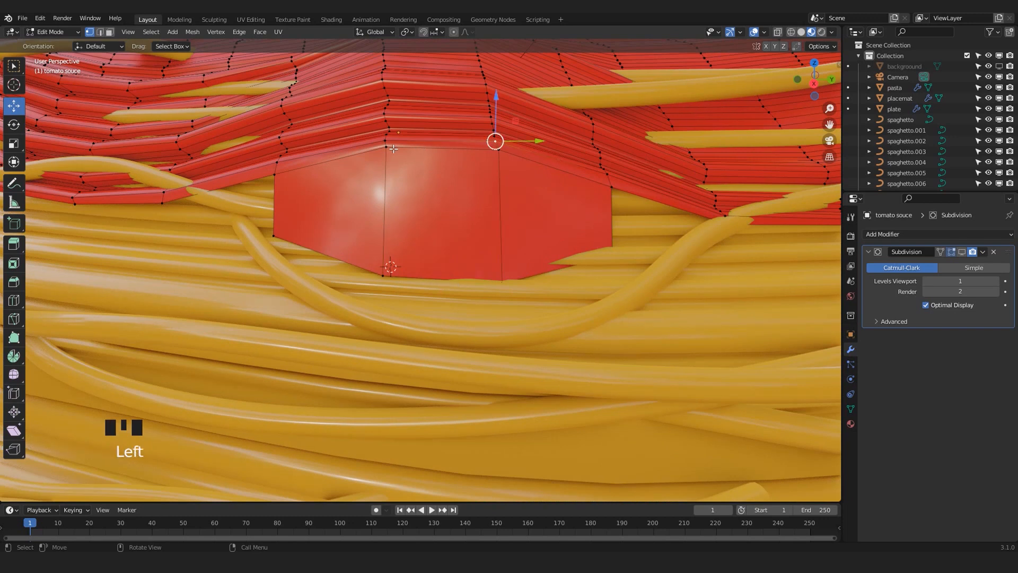
pyautogui.hotkey('shift', 'v')
pyautogui.click(496, 141)
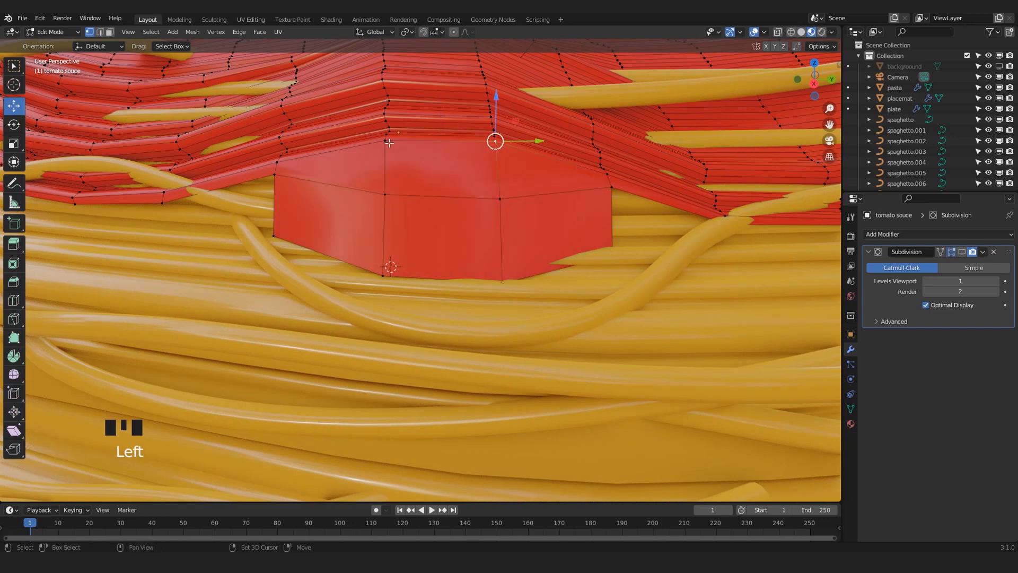
pyautogui.keyDown('shift'); pyautogui.click(385, 141); pyautogui.keyUp('shift')
pyautogui.hotkey('shift', 'v')
pyautogui.click(495, 136)
pyautogui.hotkey('shift', 'v')
pyautogui.moveTo(393, 154); pyautogui.dragTo(367, 181, button='middle')
pyautogui.click(512, 185)
pyautogui.keyDown('shift'); pyautogui.click(402, 155); pyautogui.keyUp('shift')
pyautogui.hotkey('shift', 'v')
pyautogui.moveTo(395, 265); pyautogui.dragTo(409, 246, button='middle')
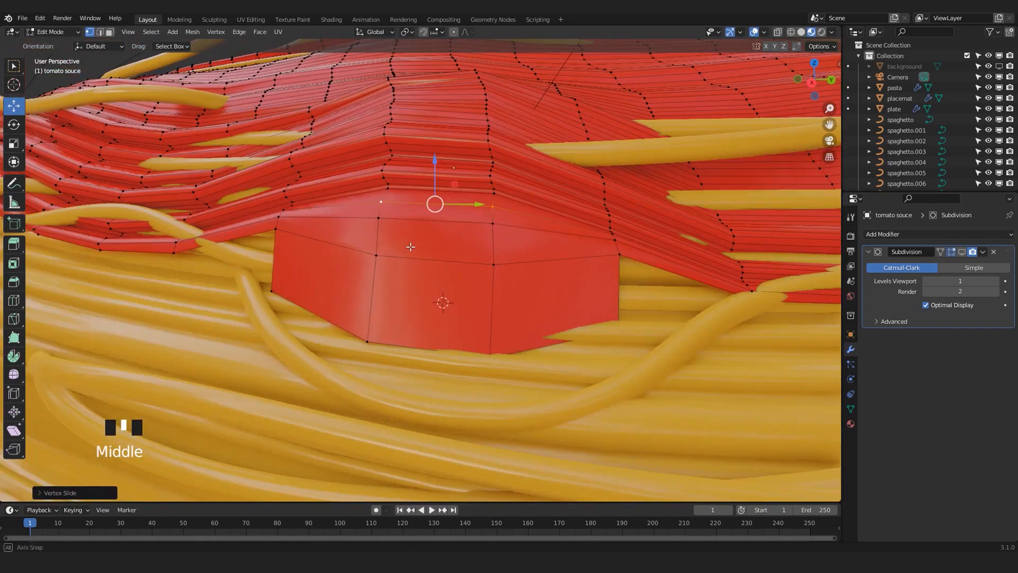
# Vertex-slide the flap's two lower corner vertices to round off the drip
pyautogui.click(246, 300)
pyautogui.hotkey('shift', 'v')
pyautogui.click(601, 312)
# Turn on Subdivision's viewport display for the sauce, then reopen Edit Mode and select the drip's lower-left vertex
pyautogui.press('Tab')
pyautogui.press('KP_0')
pyautogui.click(450, 289)
pyautogui.scroll(7, 445, 300)
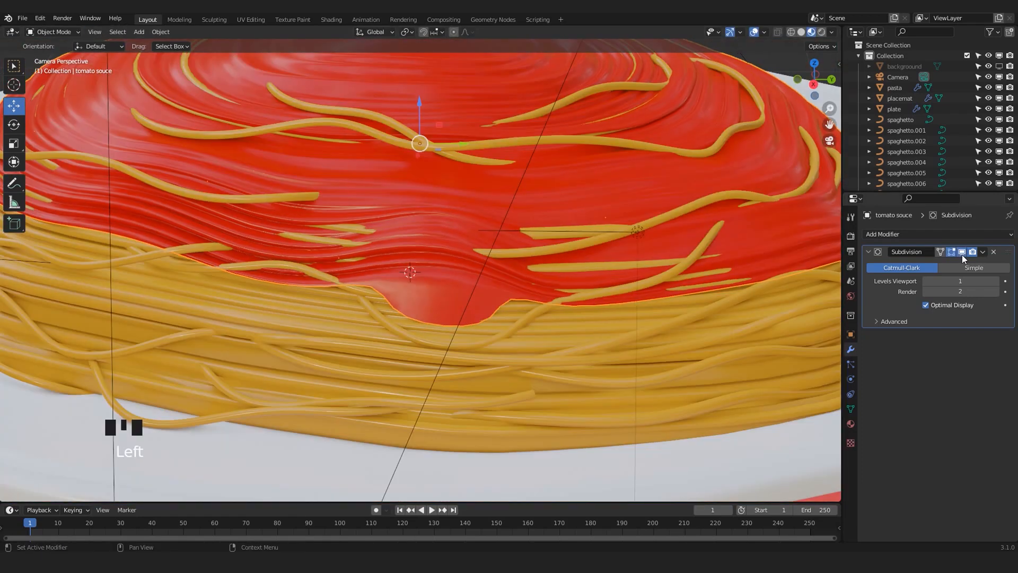
pyautogui.press('Tab')
pyautogui.press('Tab')
pyautogui.press('Tab')
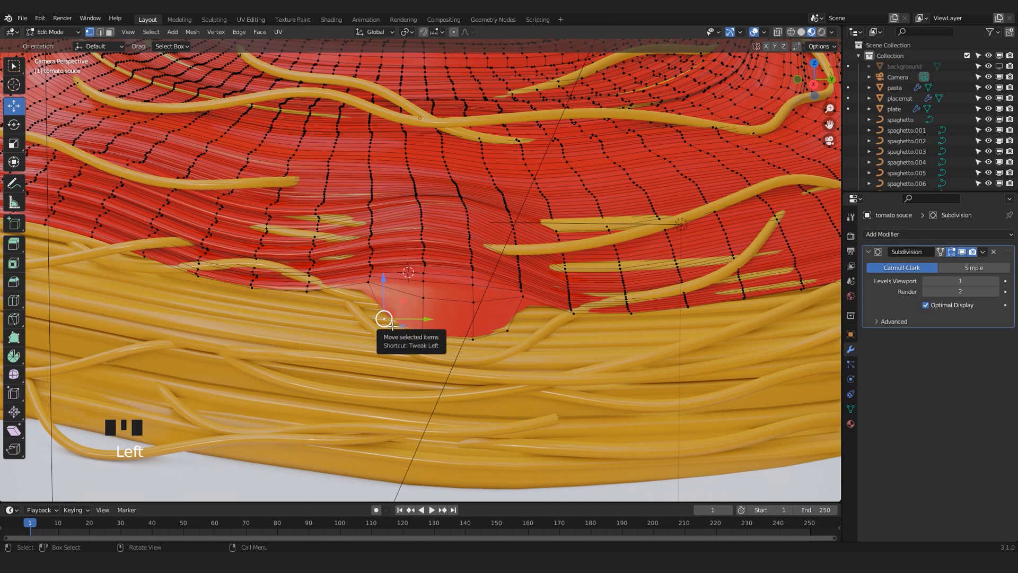
# Examine how the middle sauce drip sits against the pasta from the side, and return to Object Mode in camera view
pyautogui.press('KP_Decimal')
pyautogui.scroll(-15, 406, 325)
pyautogui.moveTo(405, 324); pyautogui.dragTo(562, 237, button='middle')
pyautogui.moveTo(414, 150); pyautogui.dragTo(379, 230, button='middle')
pyautogui.scroll(1, 405, 186)
pyautogui.scroll(-5, 355, 192)
pyautogui.scroll(3, 416, 223)
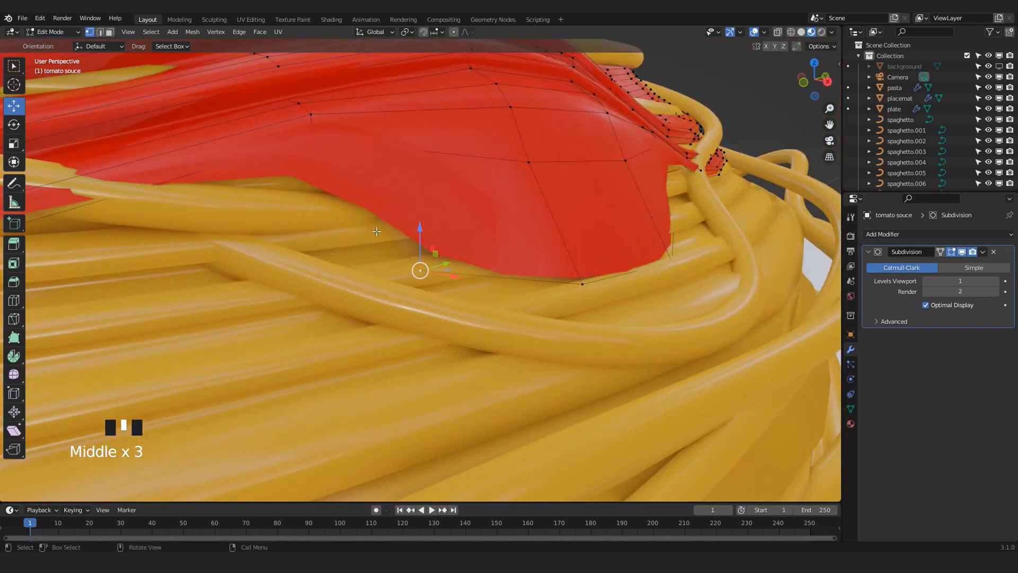
pyautogui.press('KP_0')
pyautogui.press('Tab')
pyautogui.scroll(-4, 405, 234)
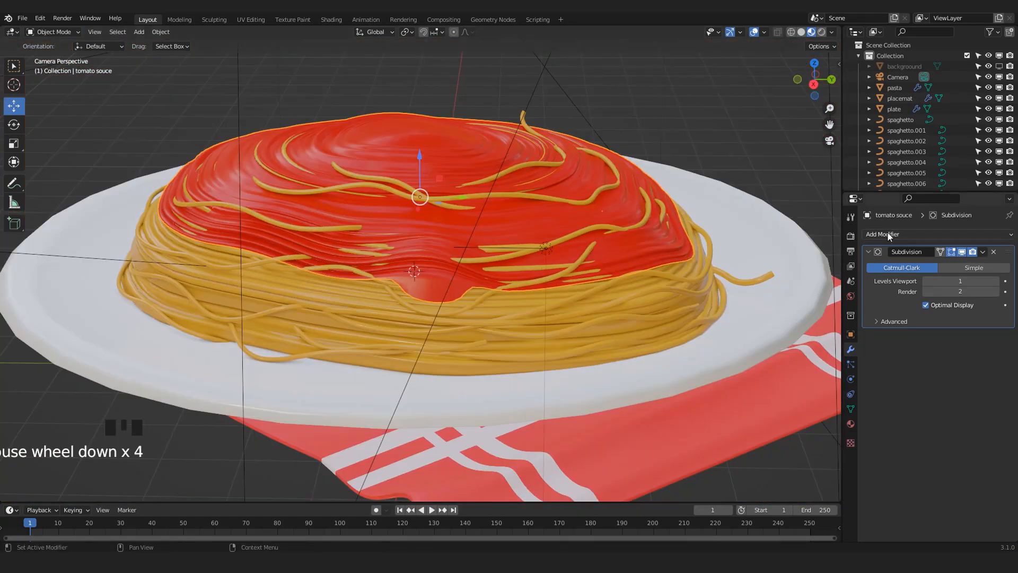
# Turn off Subdivision's viewport display for the sauce and add a Solidify modifier
pyautogui.click(962, 251)
pyautogui.click(912, 234)
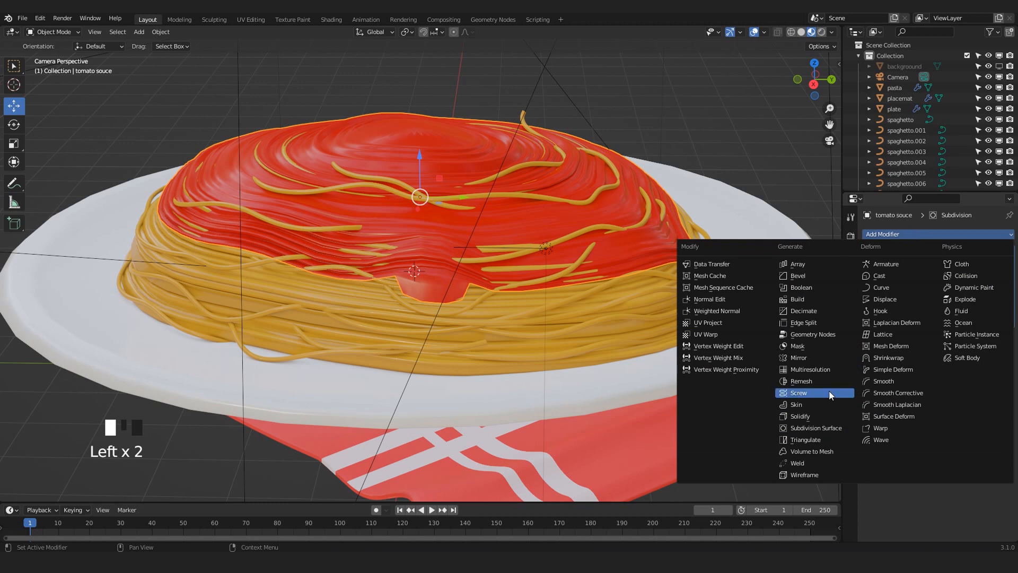
pyautogui.click(912, 234)
pyautogui.click(797, 416)
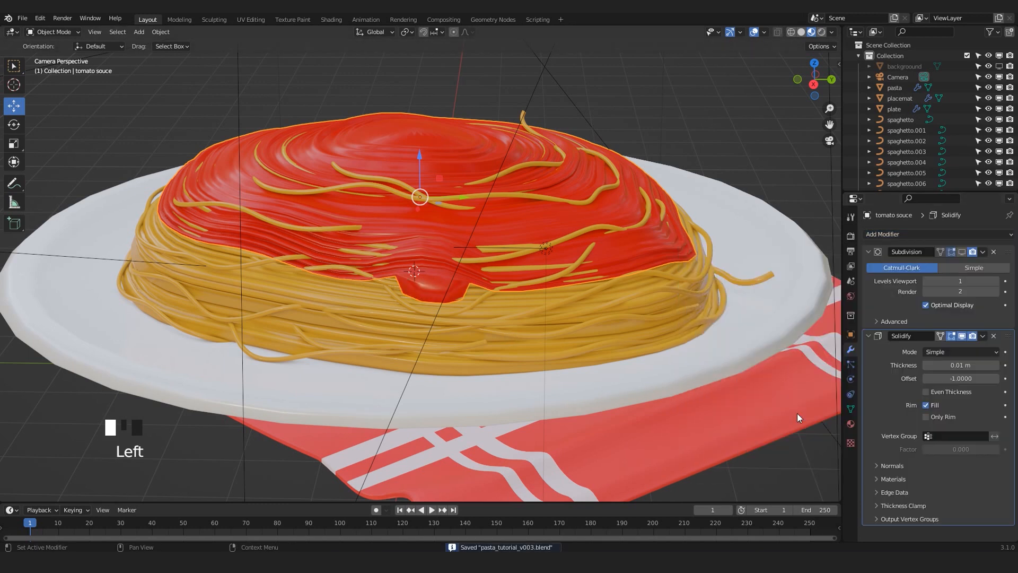
# Set the sauce's Solidify thickness to 0.1 m and turn Subdivision's viewport display back on
pyautogui.scroll(5, 354, 290)
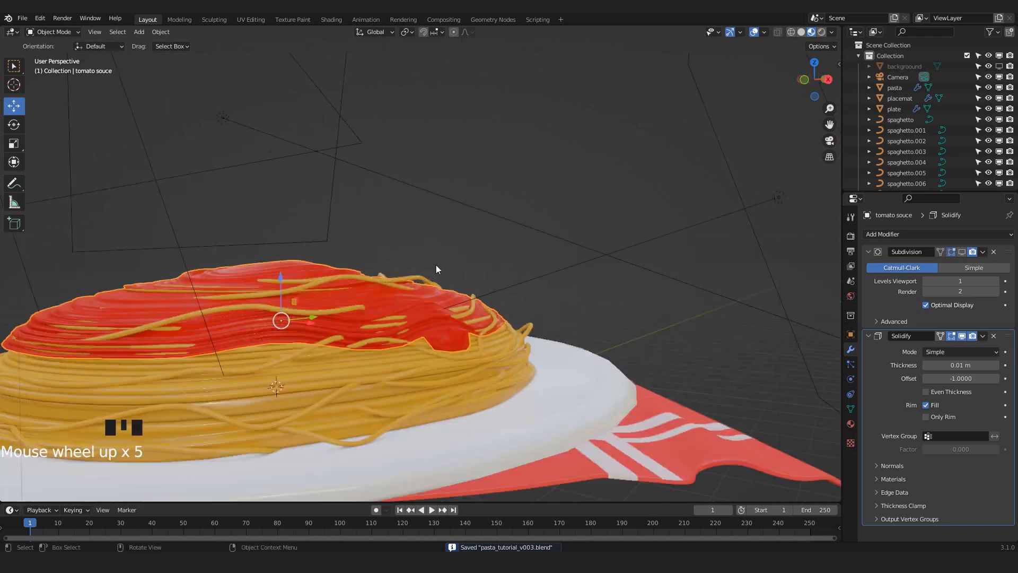
pyautogui.keyDown('shift'); pyautogui.moveTo(436, 265); pyautogui.dragTo(488, 332, button='middle'); pyautogui.keyUp('shift')
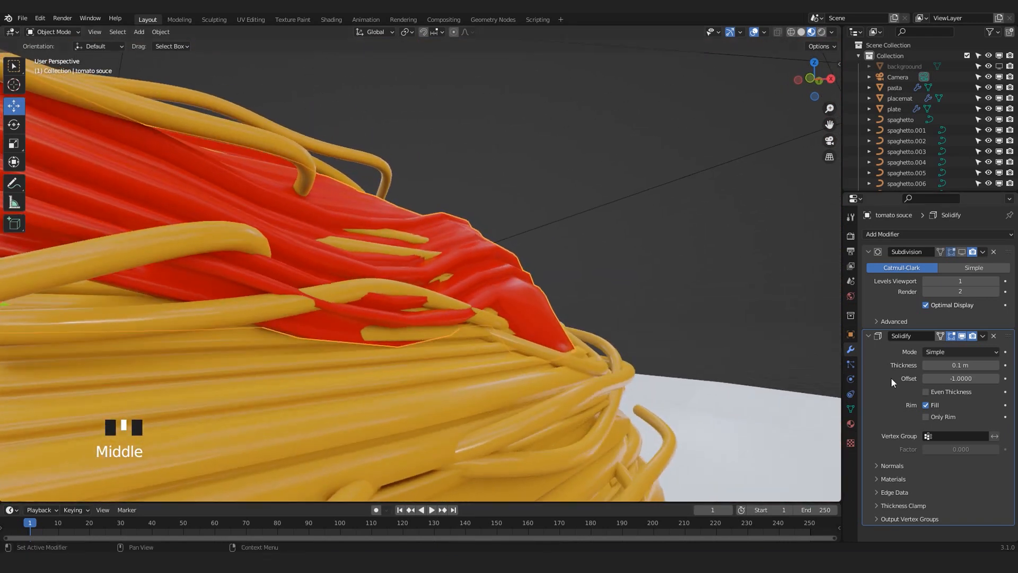
pyautogui.moveTo(770, 380); pyautogui.dragTo(597, 340, button='middle')
pyautogui.press('KP_0')
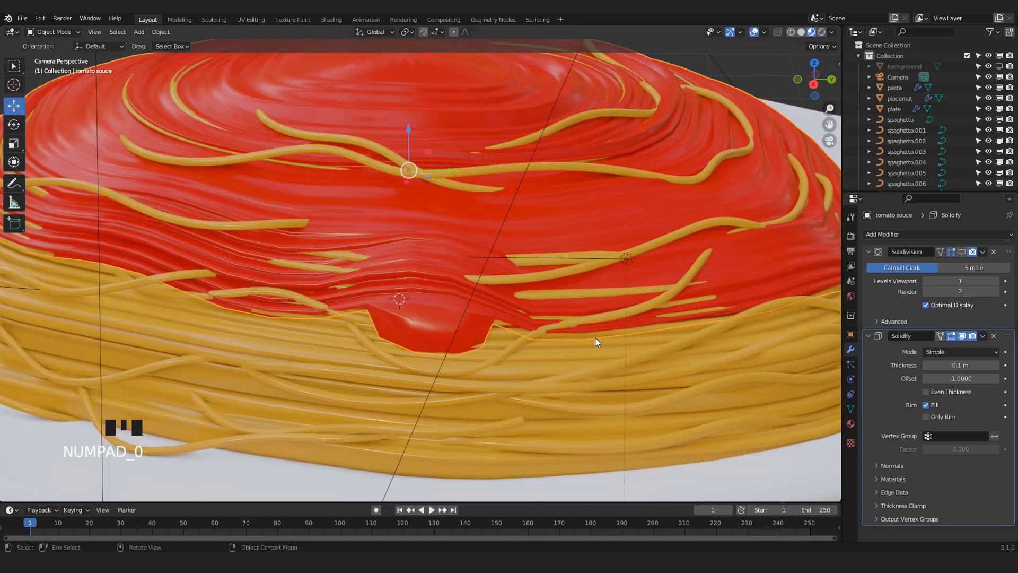
pyautogui.scroll(-5, 511, 318)
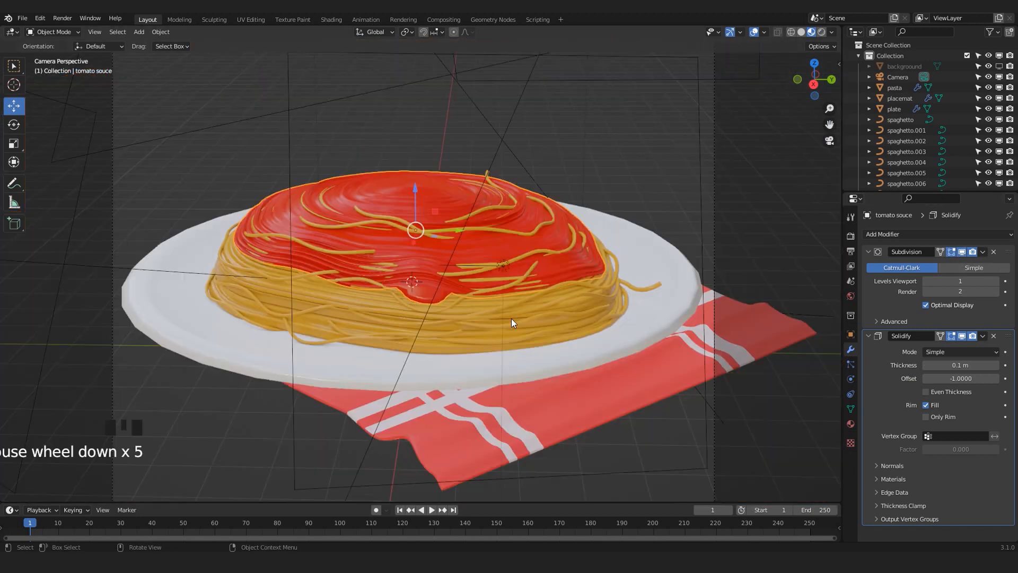
# In edge selection, extrude the sauce's border edge at its far right corner downward to start a new drip
pyautogui.click(649, 280)
pyautogui.click(692, 206)
pyautogui.scroll(5, 632, 283)
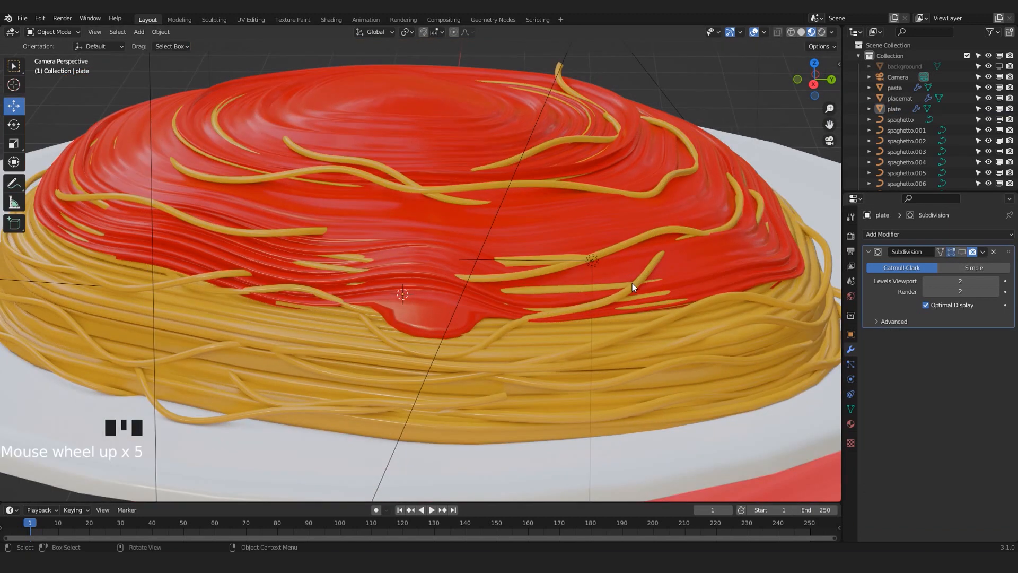
pyautogui.click(733, 271)
pyautogui.keyDown('shift'); pyautogui.moveTo(733, 271); pyautogui.dragTo(561, 295, button='middle'); pyautogui.keyUp('shift')
pyautogui.press('Tab')
pyautogui.scroll(1, 552, 282)
pyautogui.scroll(3, 560, 294)
pyautogui.hotkey('ctrl', '2')
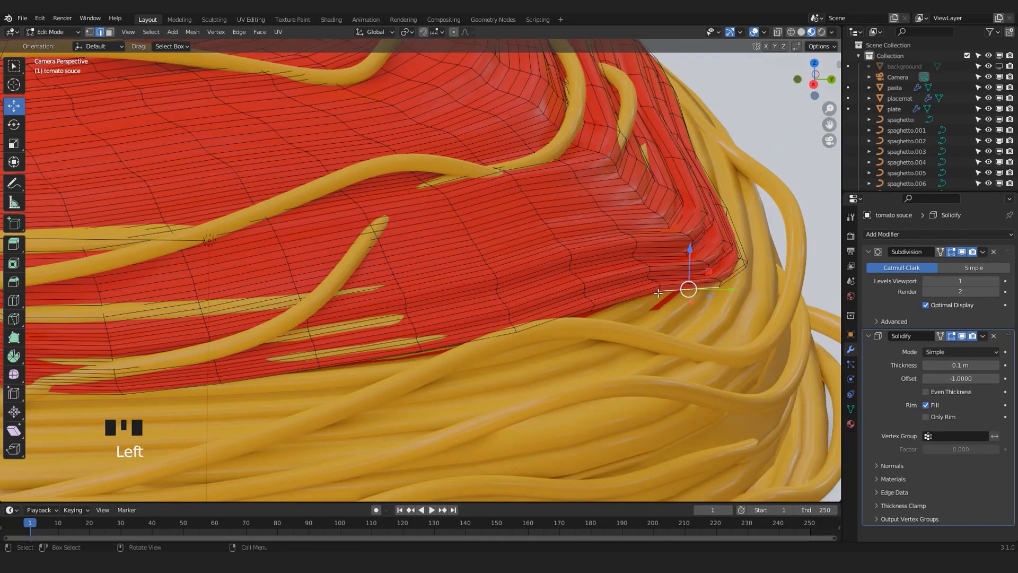
pyautogui.press('e')
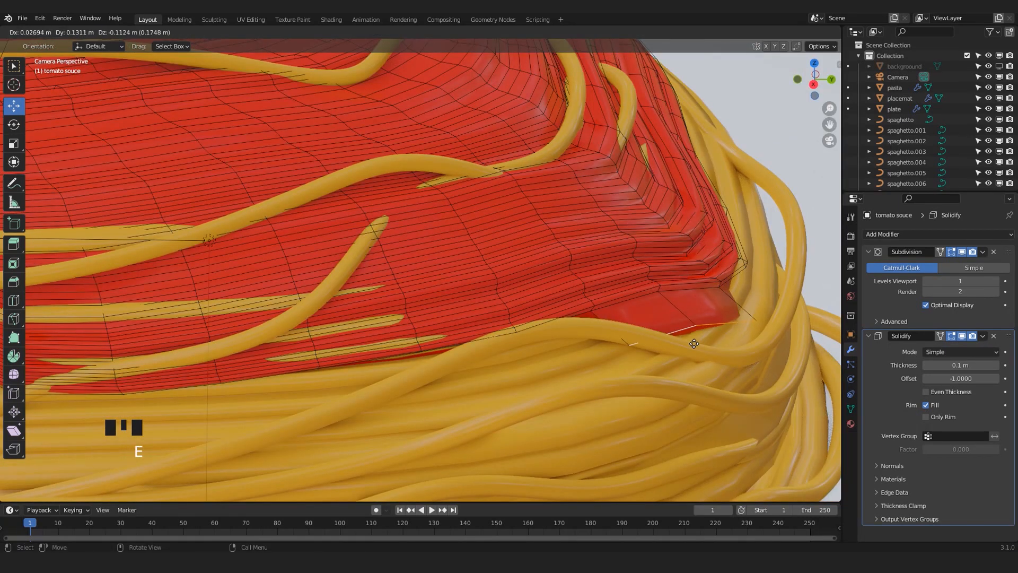
pyautogui.click(692, 349)
# Extrude the corner drip's end once more, scale it, and shift it outward over the pasta strands
pyautogui.press('e')
pyautogui.click(700, 390)
pyautogui.press('s')
pyautogui.click(785, 352)
pyautogui.press('KP_Decimal')
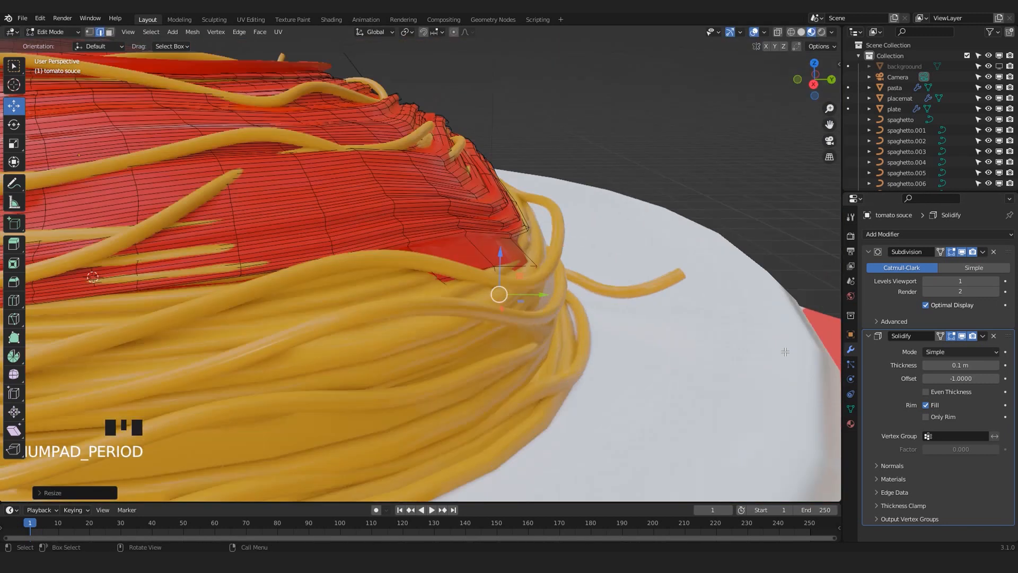
pyautogui.scroll(-9, 785, 352)
pyautogui.moveTo(785, 352); pyautogui.dragTo(404, 312, button='middle')
pyautogui.scroll(2, 405, 311)
pyautogui.hotkey('alt', 'z')
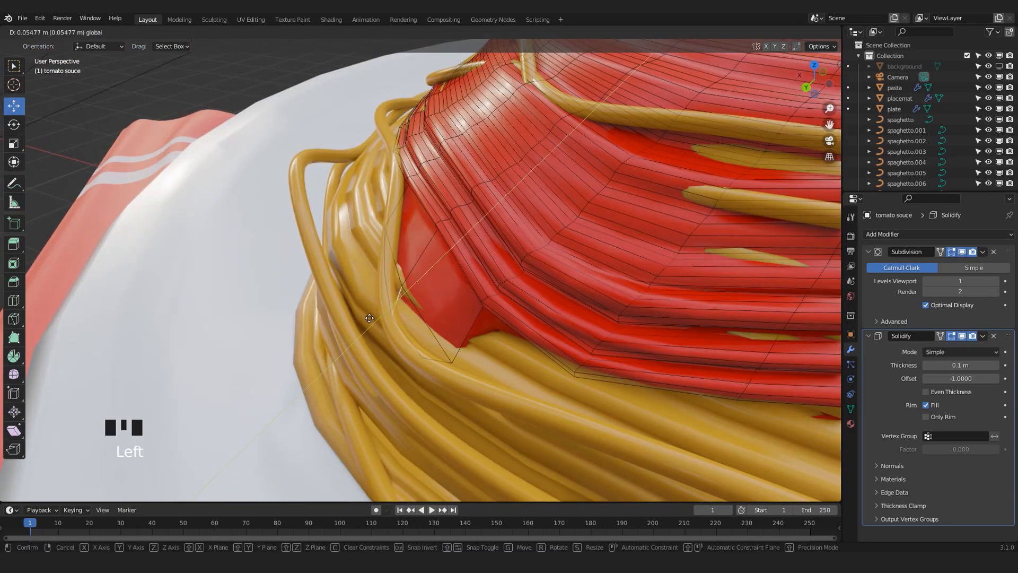
pyautogui.moveTo(461, 281); pyautogui.dragTo(615, 228, button='middle')
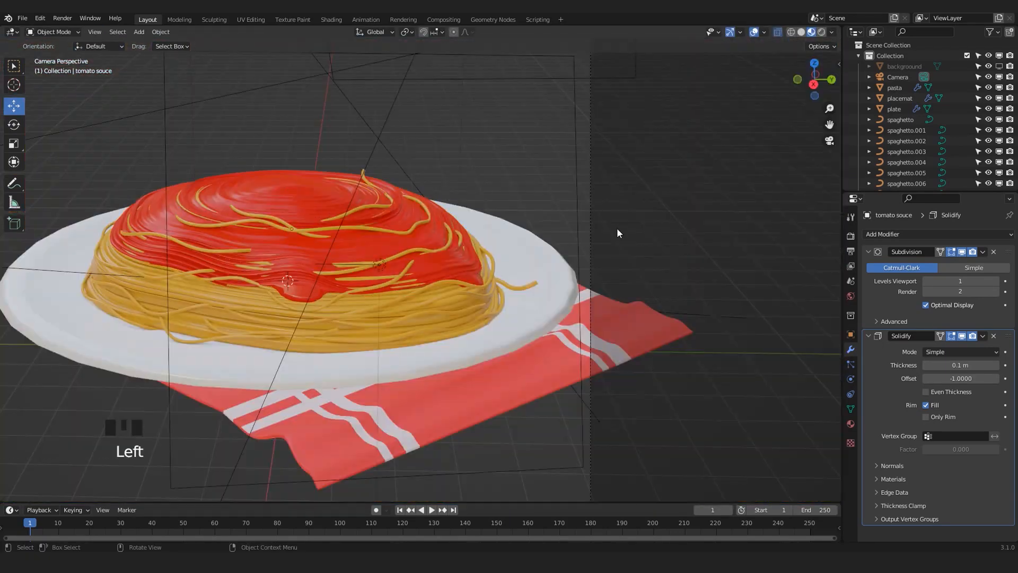
# Extrude a border edge between the middle and corner drips downward and position it on the pasta
pyautogui.scroll(2, 404, 325)
pyautogui.press('Tab')
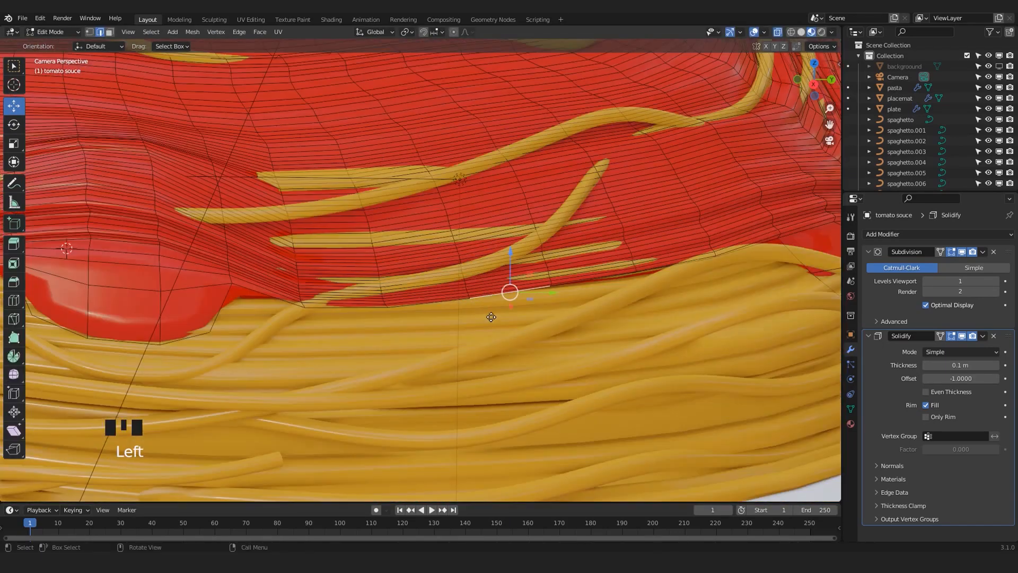
pyautogui.press('e')
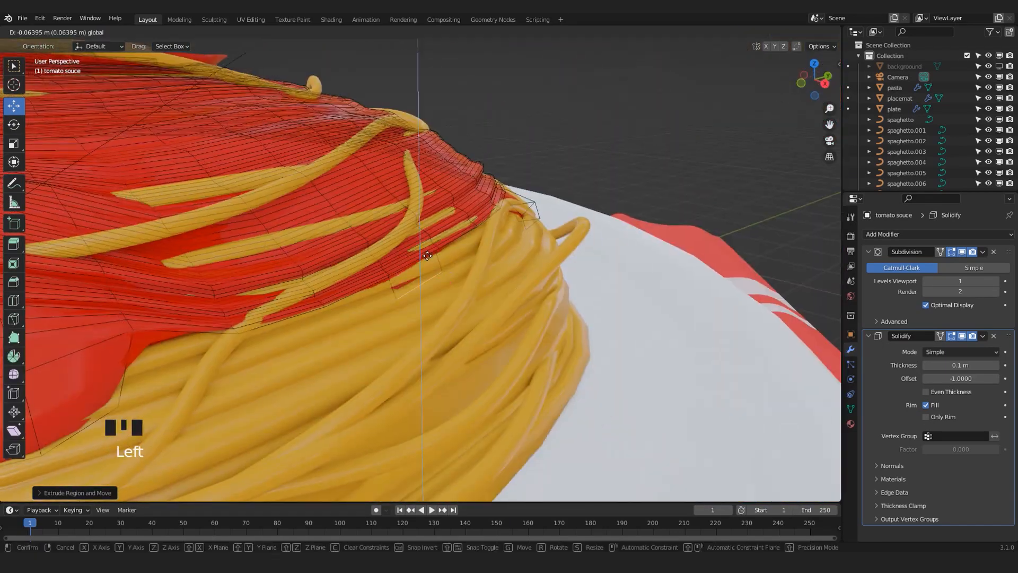
pyautogui.moveTo(428, 256); pyautogui.dragTo(428, 260)
pyautogui.moveTo(427, 260); pyautogui.dragTo(392, 286, button='middle')
pyautogui.moveTo(443, 281); pyautogui.dragTo(433, 277)
pyautogui.moveTo(432, 277); pyautogui.dragTo(440, 250, button='middle')
# Extrude that small drip's end again, move it lower and outward over the pasta, and scale it
pyautogui.press('e')
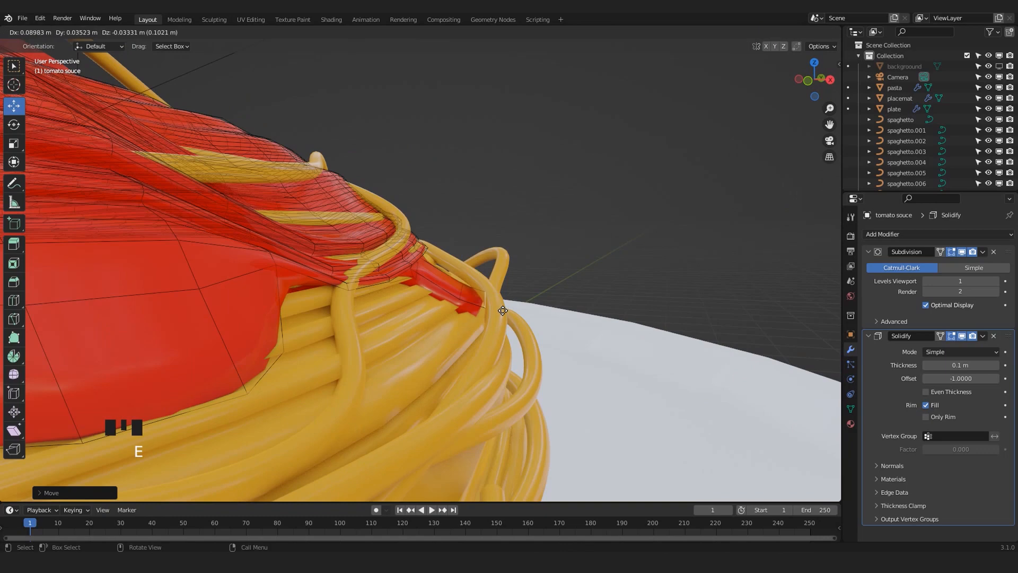
pyautogui.click(424, 297)
pyautogui.moveTo(382, 297); pyautogui.dragTo(466, 313, button='middle')
pyautogui.press('g')
pyautogui.click(444, 351)
pyautogui.press('s')
pyautogui.scroll(-5, 536, 301)
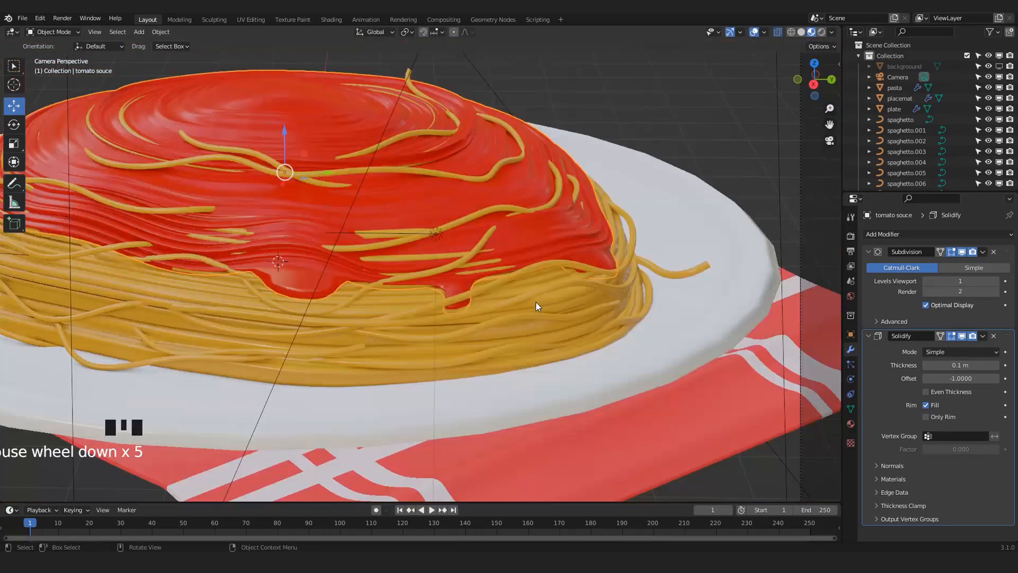
# Select two neighbouring border edges on the sauce's left side and extrude them downward over the pasta
pyautogui.keyDown('shift'); pyautogui.moveTo(536, 301); pyautogui.dragTo(340, 316, button='middle'); pyautogui.keyUp('shift')
pyautogui.scroll(4, 314, 238)
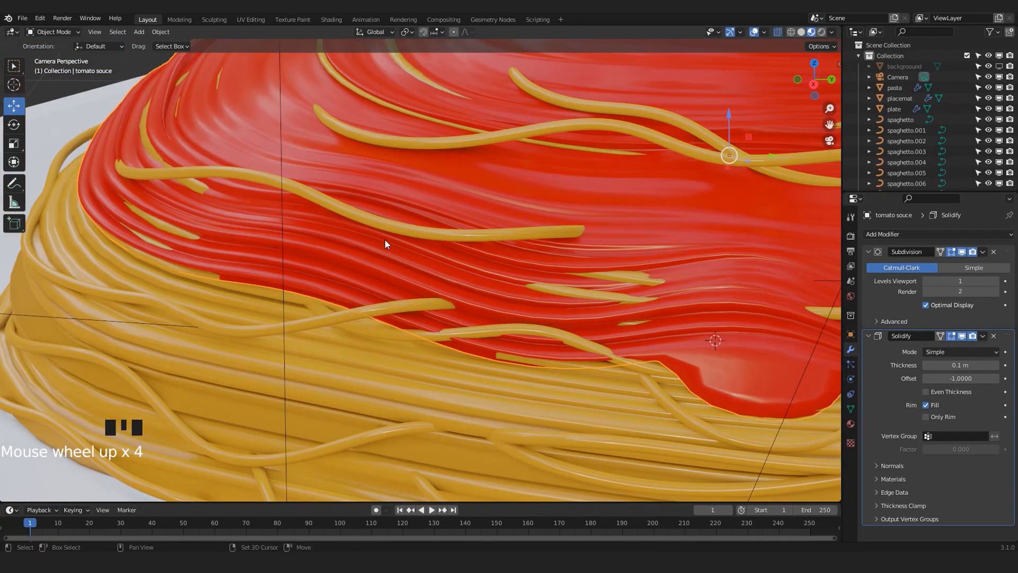
pyautogui.keyDown('shift'); pyautogui.moveTo(187, 269); pyautogui.dragTo(247, 279, button='middle'); pyautogui.keyUp('shift')
pyautogui.hotkey('alt', 'z')
pyautogui.hotkey('alt', 'z')
pyautogui.press('2')
pyautogui.keyDown('shift'); pyautogui.click(218, 269); pyautogui.keyUp('shift')
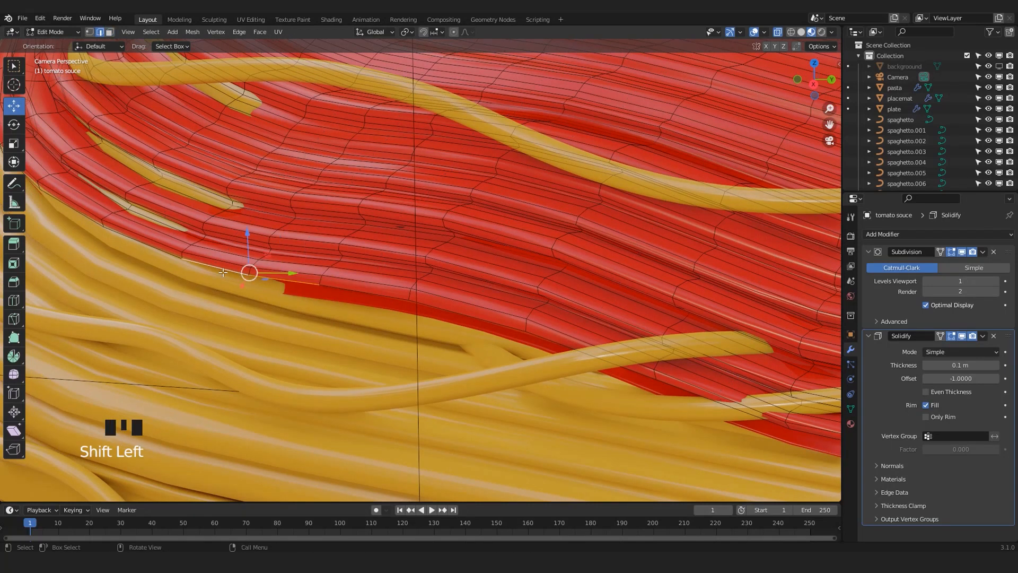
pyautogui.scroll(-3, 255, 262)
pyautogui.press('e')
pyautogui.click(285, 291)
# Extrude the left drip's end further, lower it, and rotate it to form a long hanging drip
pyautogui.press('e')
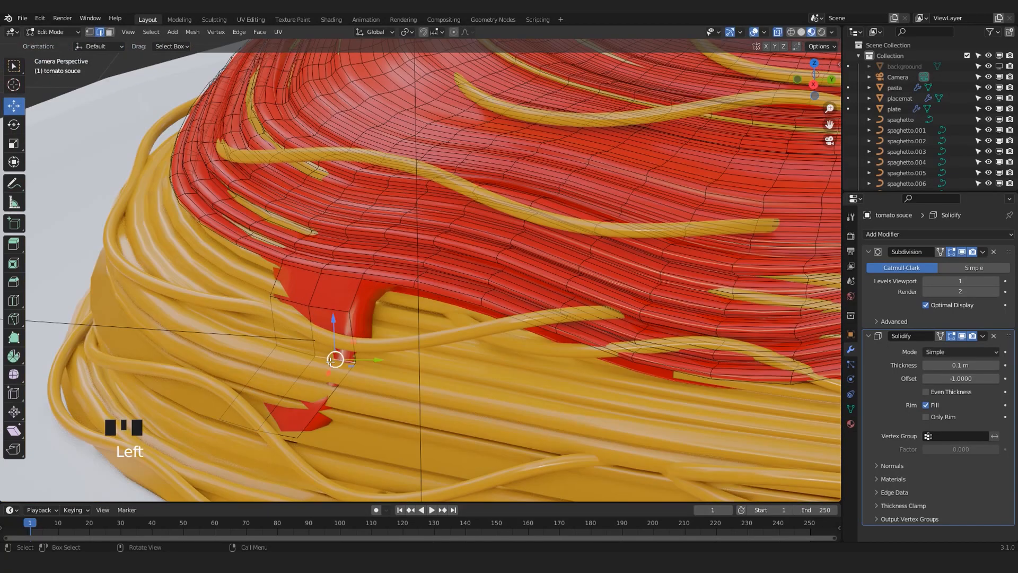
pyautogui.moveTo(334, 357); pyautogui.dragTo(332, 398)
pyautogui.press('r')
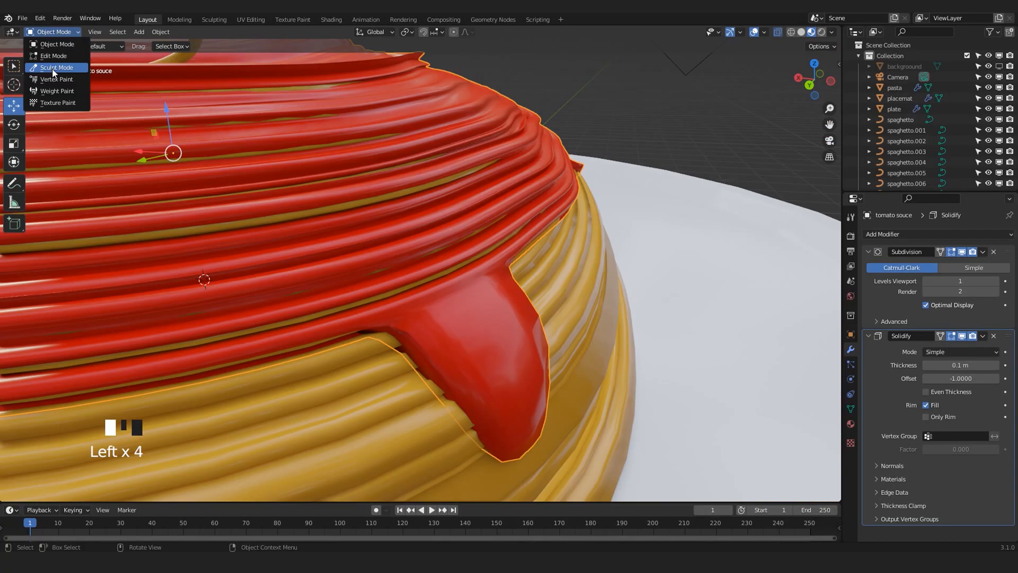
# Smooth the left drip's upper part in Sculpt Mode with the Smooth brush
pyautogui.click(55, 64)
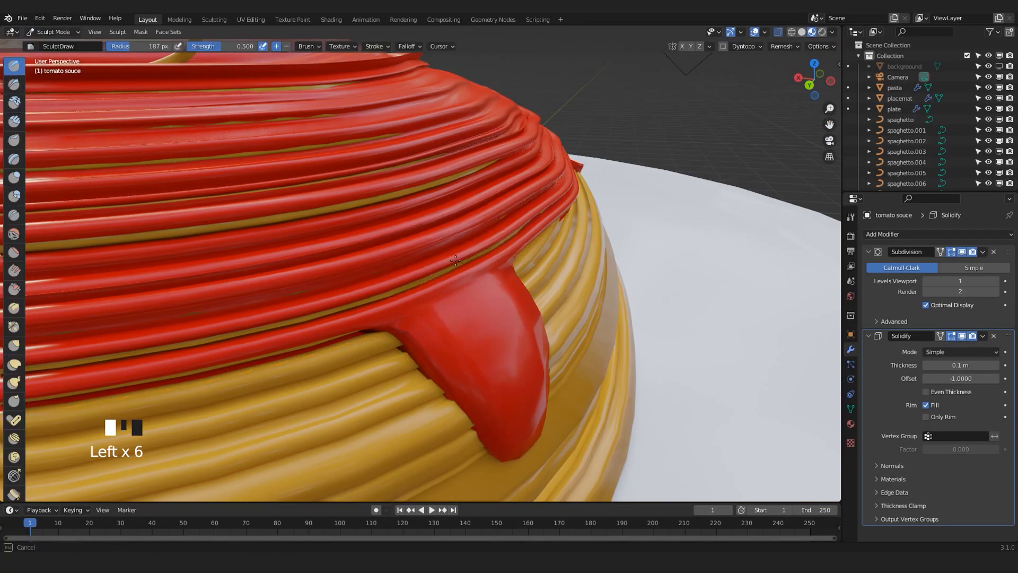
pyautogui.moveTo(467, 275)
pyautogui.mouseDown(button='middle')
pyautogui.moveTo(499, 280)
pyautogui.moveTo(491, 318)
pyautogui.mouseUp(button='middle')
pyautogui.scroll(4, 491, 318)
pyautogui.click(15, 234)
pyautogui.moveTo(339, 249)
pyautogui.mouseDown()
pyautogui.moveTo(425, 228)
pyautogui.moveTo(329, 286)
pyautogui.mouseUp()
# Pull the left drip into a rounded shape over the pasta with the Grab brush
pyautogui.click(14, 345)
pyautogui.moveTo(395, 276); pyautogui.dragTo(374, 318)
pyautogui.moveTo(374, 318); pyautogui.dragTo(509, 339, button='middle')
pyautogui.moveTo(413, 371); pyautogui.dragTo(405, 403)
pyautogui.moveTo(414, 372); pyautogui.dragTo(462, 323, button='middle')
pyautogui.moveTo(461, 324); pyautogui.dragTo(465, 361)
pyautogui.scroll(-6, 531, 318)
pyautogui.moveTo(530, 318); pyautogui.dragTo(609, 277, button='middle')
pyautogui.scroll(6, 530, 286)
pyautogui.moveTo(531, 286); pyautogui.dragTo(362, 311, button='middle')
pyautogui.scroll(-4, 361, 310)
pyautogui.scroll(-3, 345, 364)
pyautogui.scroll(3, 73, 118)
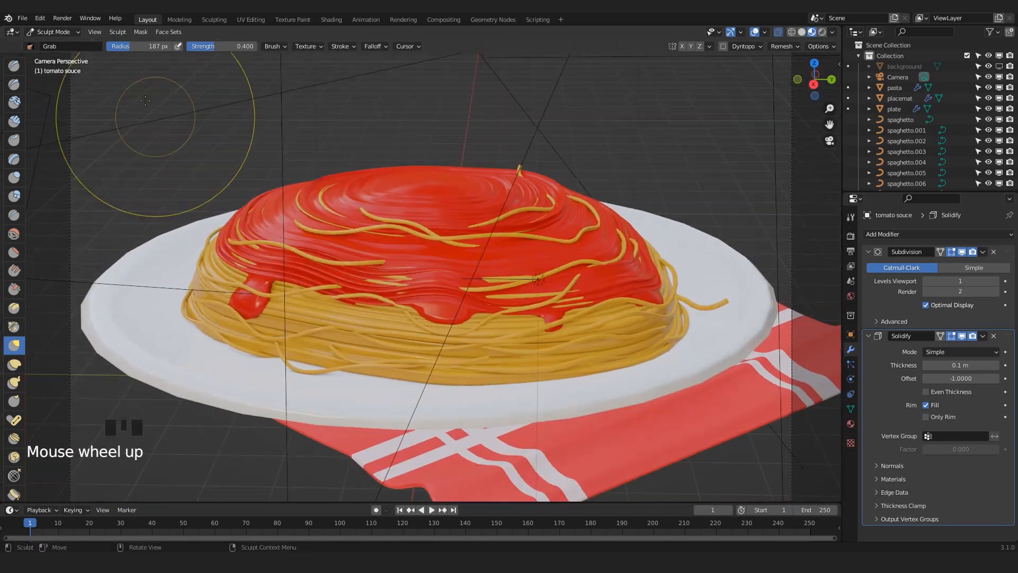
# Return to Edit Mode and extrude a border edge between the small drip and the right corner drip downward
pyautogui.click(53, 32)
pyautogui.click(53, 55)
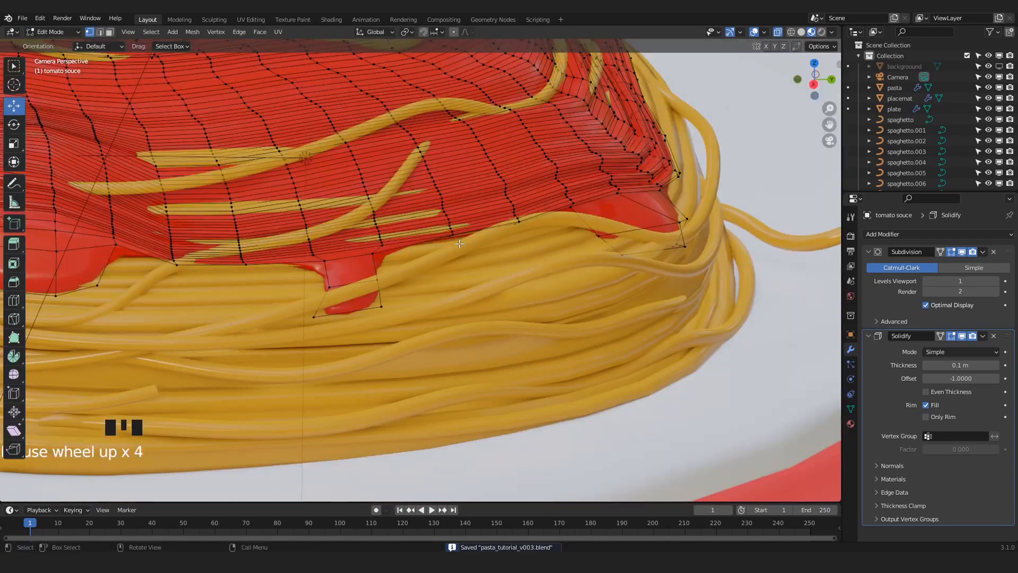
pyautogui.press('2')
pyautogui.click(481, 231)
pyautogui.scroll(3, 484, 239)
pyautogui.press('e')
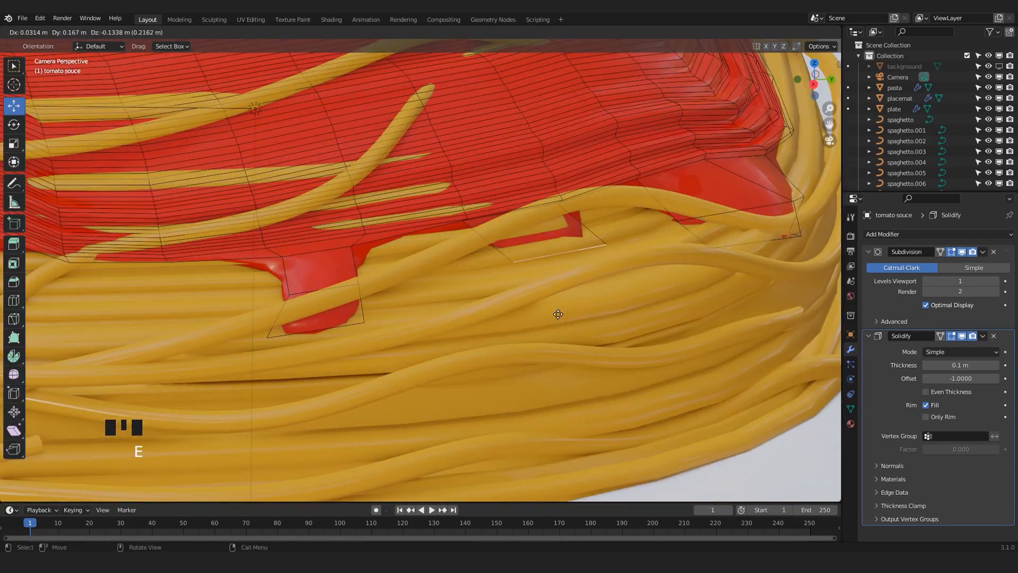
pyautogui.click(559, 314)
# Position the new flap on the pasta, extrude its end once more, and move and scale it
pyautogui.press('KP_Decimal')
pyautogui.moveTo(425, 301)
pyautogui.mouseDown(button='middle')
pyautogui.moveTo(504, 297)
pyautogui.moveTo(414, 295)
pyautogui.mouseUp(button='middle')
pyautogui.press('g')
pyautogui.press('e')
pyautogui.press('g')
pyautogui.click(529, 292)
pyautogui.scroll(4, 451, 297)
pyautogui.press('g')
pyautogui.click(461, 313)
pyautogui.scroll(-6, 421, 276)
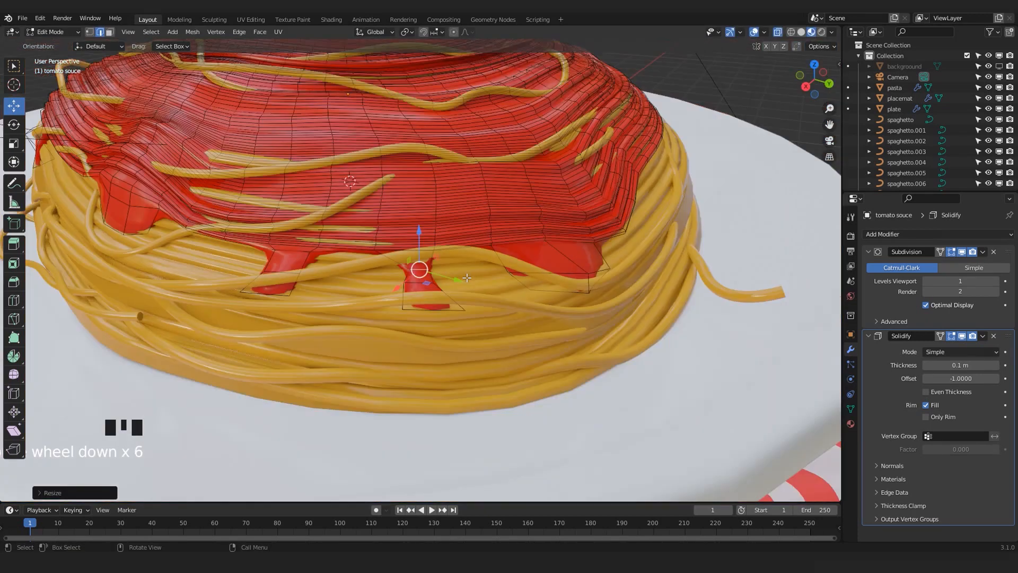
# Raise the new drip's two lower edges slightly so that it follows the pasta
pyautogui.scroll(6, 546, 301)
pyautogui.moveTo(546, 301)
pyautogui.keyDown('shift'); pyautogui.mouseDown(button='middle')
pyautogui.moveTo(572, 273)
pyautogui.moveTo(540, 283)
pyautogui.mouseUp(button='middle'); pyautogui.keyUp('shift')
pyautogui.click(562, 266)
pyautogui.moveTo(567, 231); pyautogui.dragTo(572, 219)
pyautogui.click(612, 309)
pyautogui.moveTo(619, 269); pyautogui.dragTo(620, 244)
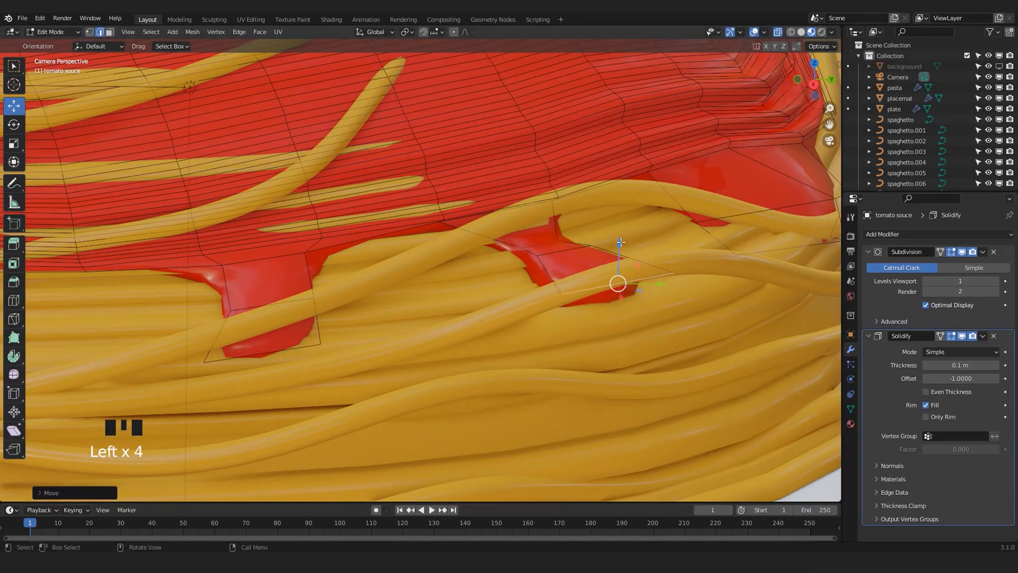
# Extrude the new drip's end once more to lengthen it and return to Object Mode
pyautogui.press('e')
pyautogui.click(630, 395)
pyautogui.click(618, 284)
pyautogui.press('Tab')
pyautogui.click(750, 307)
pyautogui.scroll(-3, 604, 356)
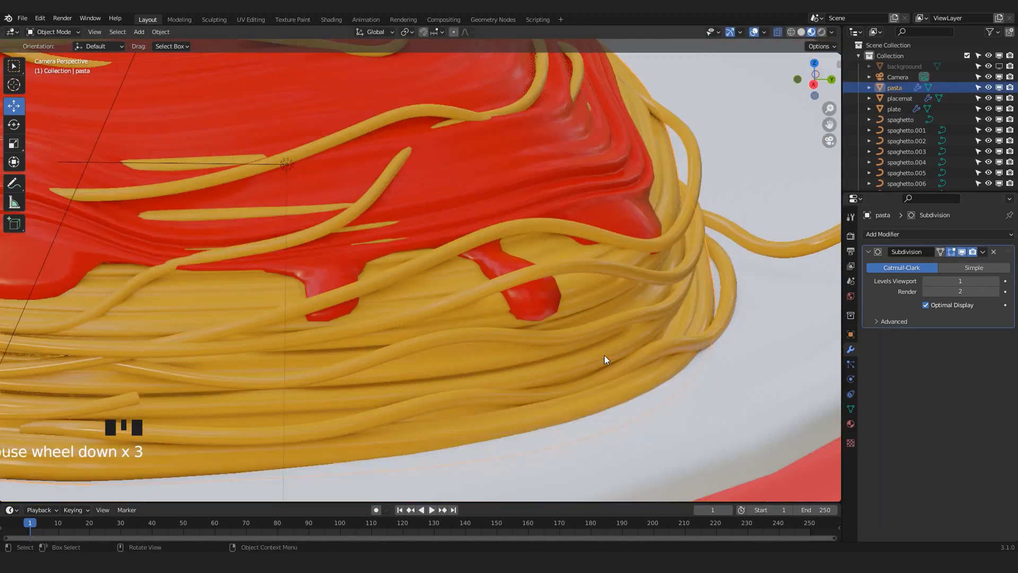
pyautogui.keyDown('shift'); pyautogui.moveTo(604, 355); pyautogui.dragTo(454, 295, button='middle'); pyautogui.keyUp('shift')
pyautogui.scroll(-2, 414, 144)
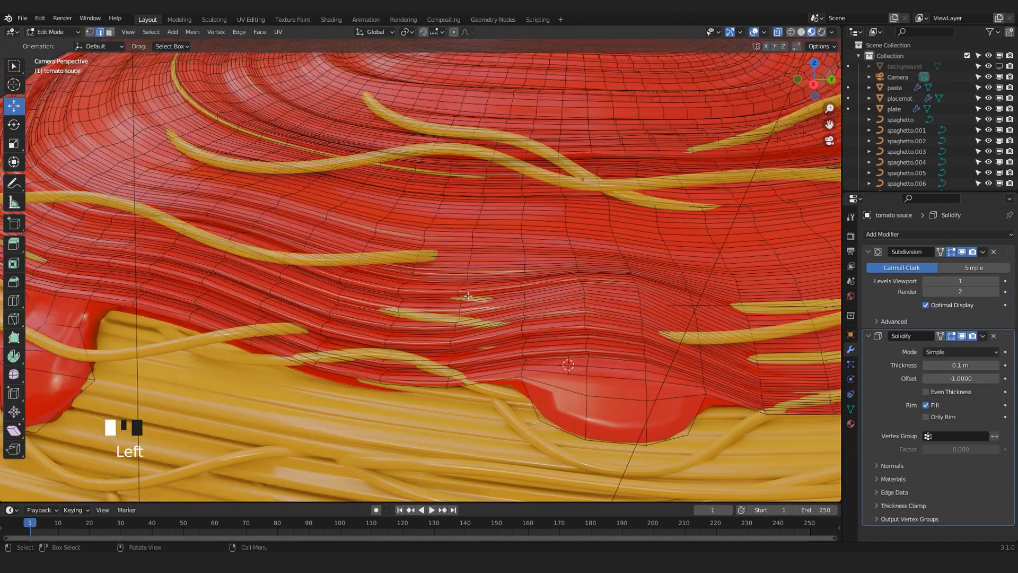
# Nudge the sauce surface around the strands left of the middle drip, leave Edit Mode, and save the file
pyautogui.moveTo(487, 306); pyautogui.dragTo(488, 314)
pyautogui.press('Tab')
pyautogui.scroll(-3, 674, 412)
pyautogui.click(670, 411)
pyautogui.click(566, 371)
pyautogui.click(522, 331)
pyautogui.hotkey('ctrl', 's')
# Reposition the spaghetti strand just left of the middle drip so that it rests on the sauce's lower edge
pyautogui.press('Tab')
pyautogui.scroll(3, 551, 309)
pyautogui.moveTo(607, 313); pyautogui.dragTo(477, 339, button='middle')
pyautogui.click(454, 31)
pyautogui.moveTo(419, 270); pyautogui.dragTo(369, 325)
pyautogui.press('KP_0')
pyautogui.press('Tab')
pyautogui.click(337, 357)
pyautogui.scroll(1, 340, 350)
pyautogui.scroll(-7, 370, 367)
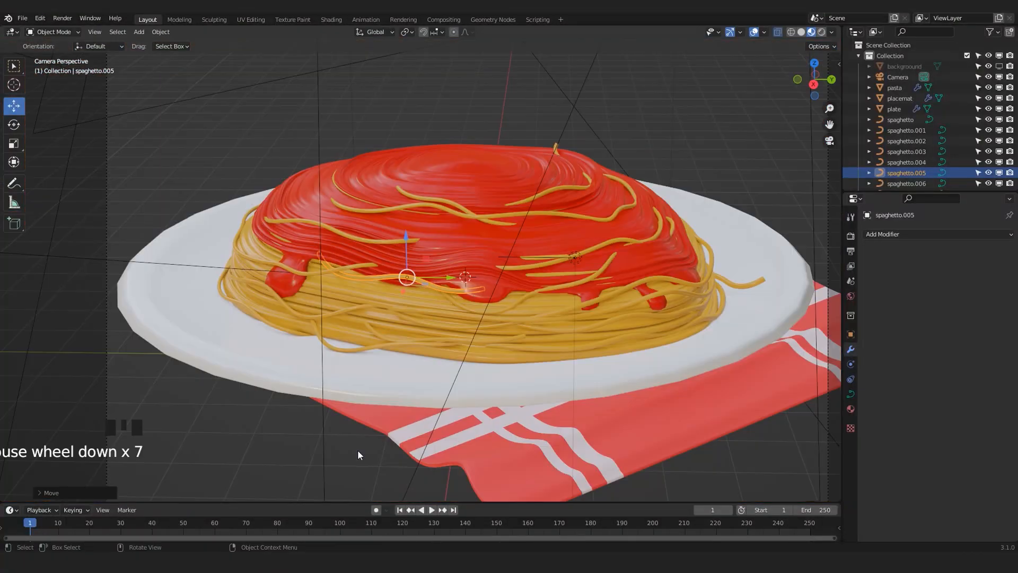
# Save the file and turn on the plate's Subdivision viewport display with viewport and render levels of 1
pyautogui.click(323, 377)
pyautogui.click(186, 409)
pyautogui.scroll(2, 478, 318)
pyautogui.scroll(-3, 515, 296)
pyautogui.scroll(5, 543, 250)
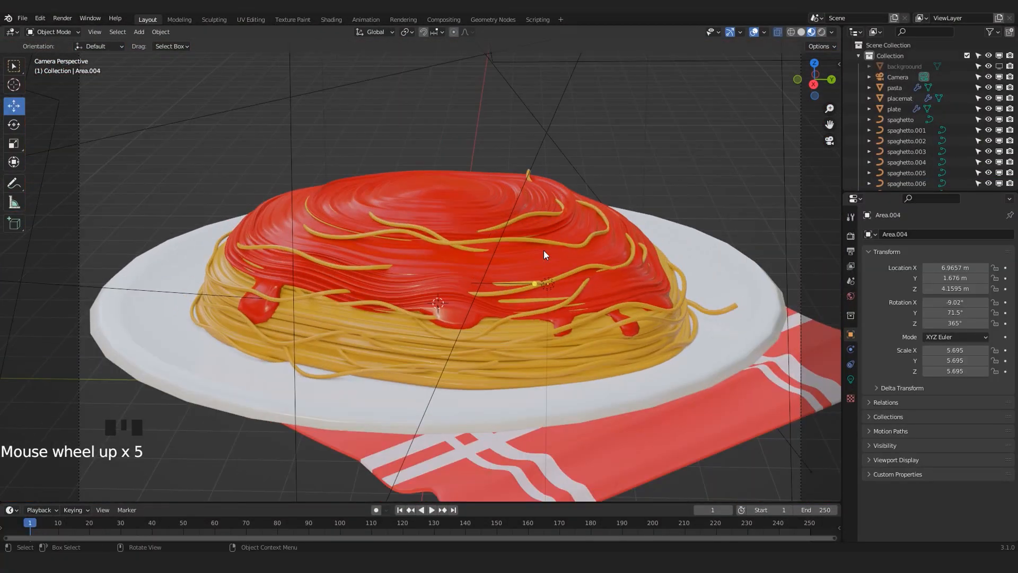
pyautogui.scroll(-2, 547, 260)
pyautogui.hotkey('ctrl', 's')
pyautogui.scroll(1, 573, 305)
pyautogui.click(593, 335)
pyautogui.scroll(2, 467, 288)
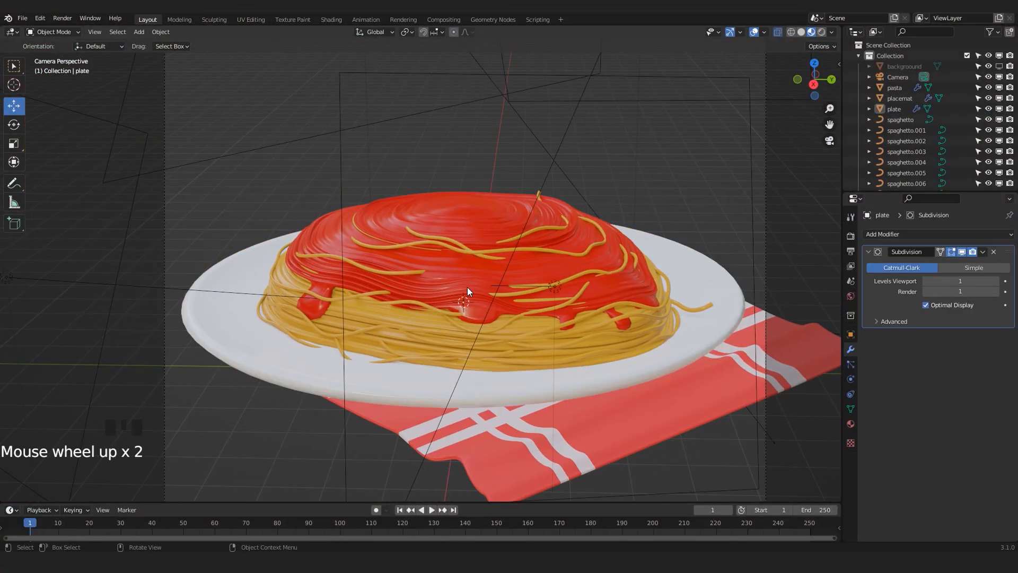
# Look over the spaghetti, sauce drips and smoothed plate from several angles and return to camera view
pyautogui.scroll(2, 467, 287)
pyautogui.scroll(-3, 471, 292)
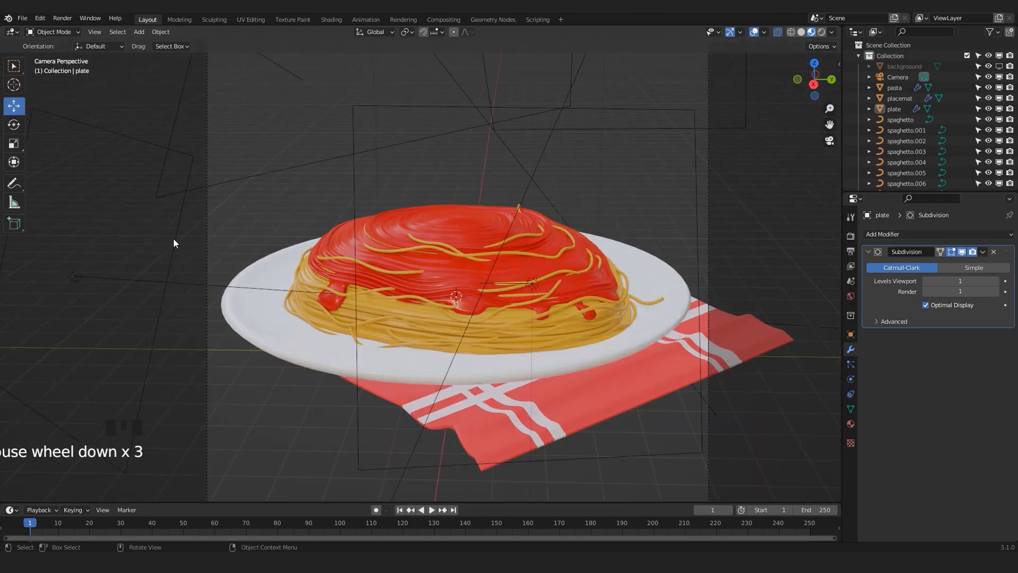
pyautogui.scroll(-2, 403, 255)
pyautogui.scroll(4, 517, 323)
pyautogui.moveTo(518, 323); pyautogui.dragTo(454, 321, button='middle')
pyautogui.scroll(-3, 454, 321)
pyautogui.moveTo(526, 320); pyautogui.dragTo(453, 171, button='middle')
pyautogui.press('KP_0')
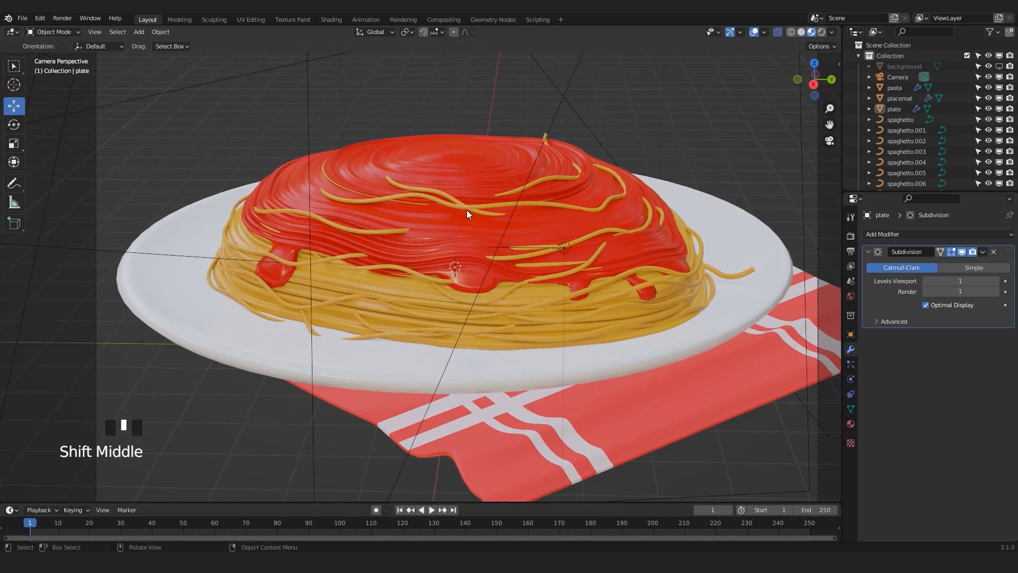
# Examine the sauce surface, its drips and the loose spaghetti strands close up and at full-plate distance in camera view
pyautogui.scroll(2, 336, 191)
pyautogui.keyDown('shift'); pyautogui.moveTo(461, 182); pyautogui.dragTo(461, 254, button='middle'); pyautogui.keyUp('shift')
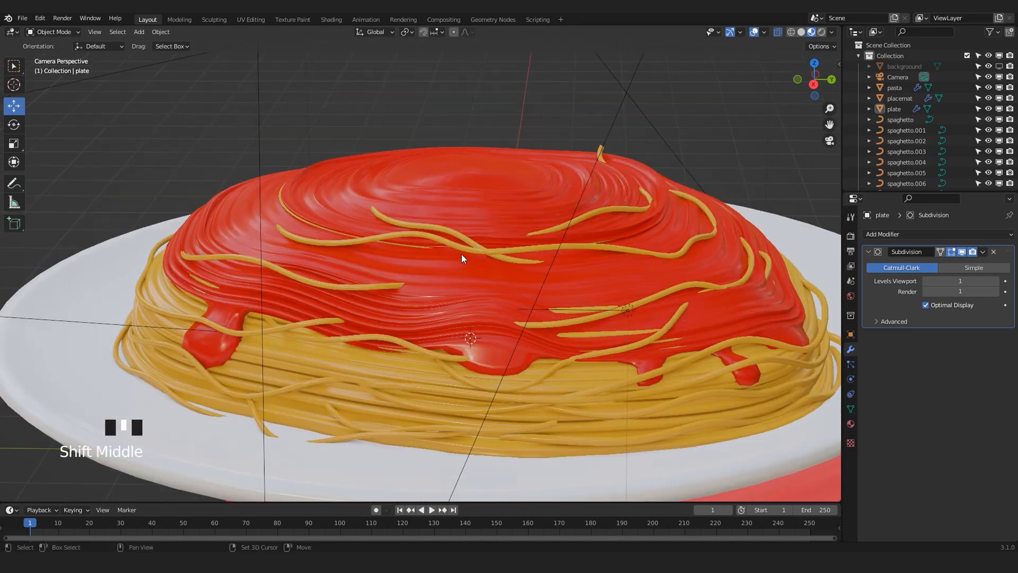
pyautogui.click(653, 296)
pyautogui.scroll(-3, 657, 313)
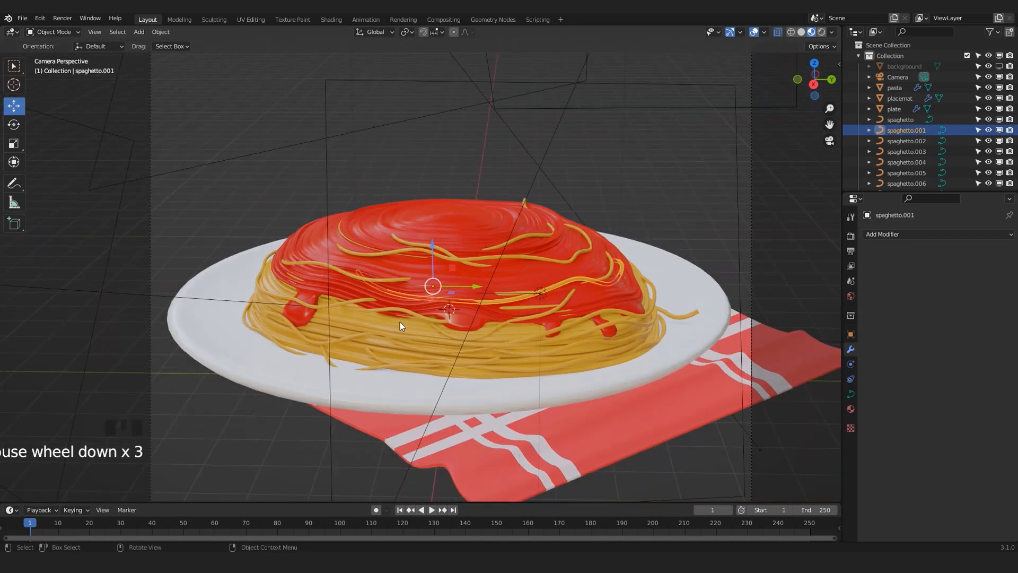
pyautogui.click(720, 241)
pyautogui.scroll(3, 605, 334)
pyautogui.keyDown('shift'); pyautogui.moveTo(604, 334); pyautogui.dragTo(539, 301, button='middle'); pyautogui.keyUp('shift')
pyautogui.scroll(-3, 440, 313)
pyautogui.scroll(-2, 373, 257)
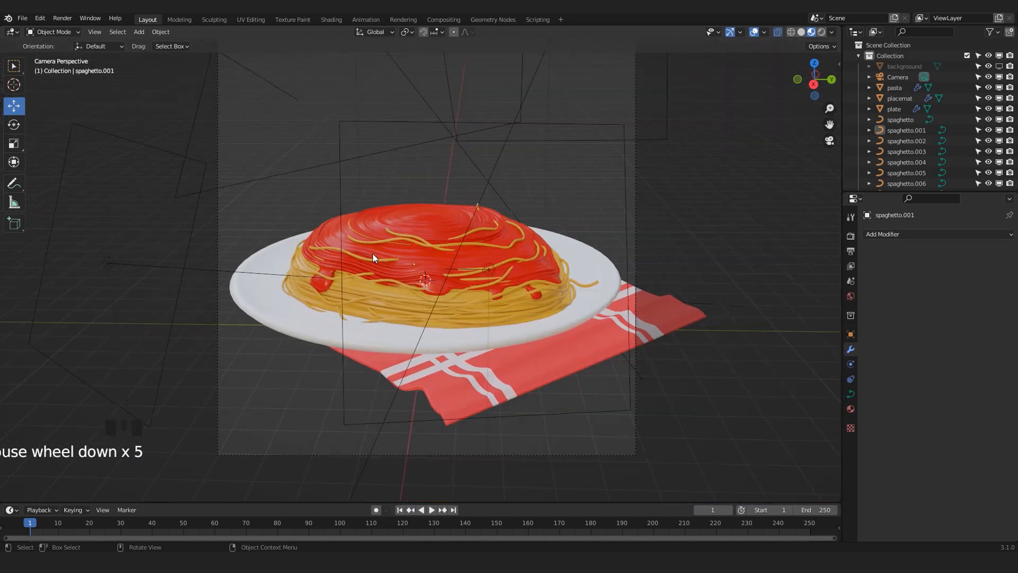
pyautogui.scroll(3, 373, 258)
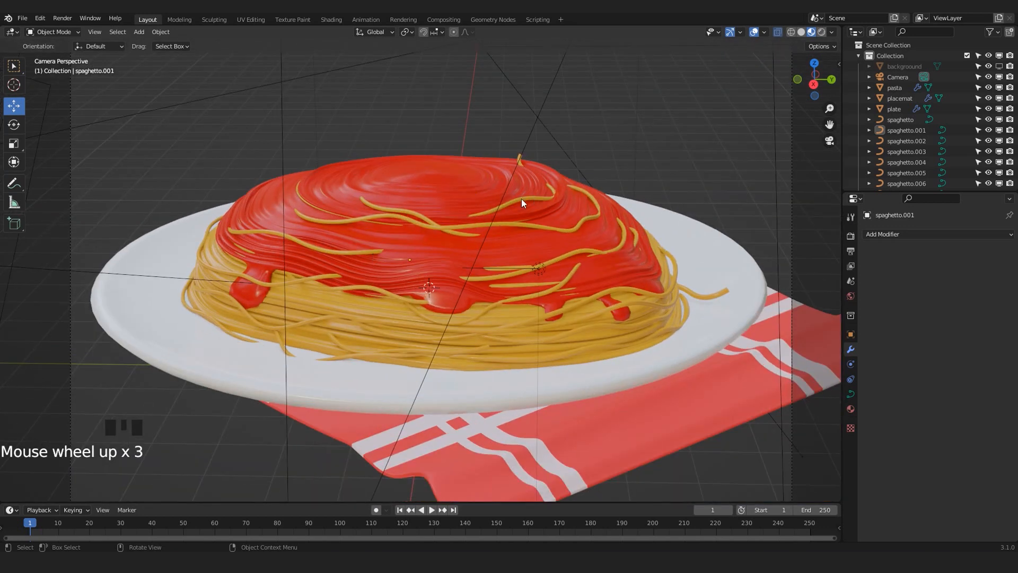
pyautogui.scroll(1, 528, 209)
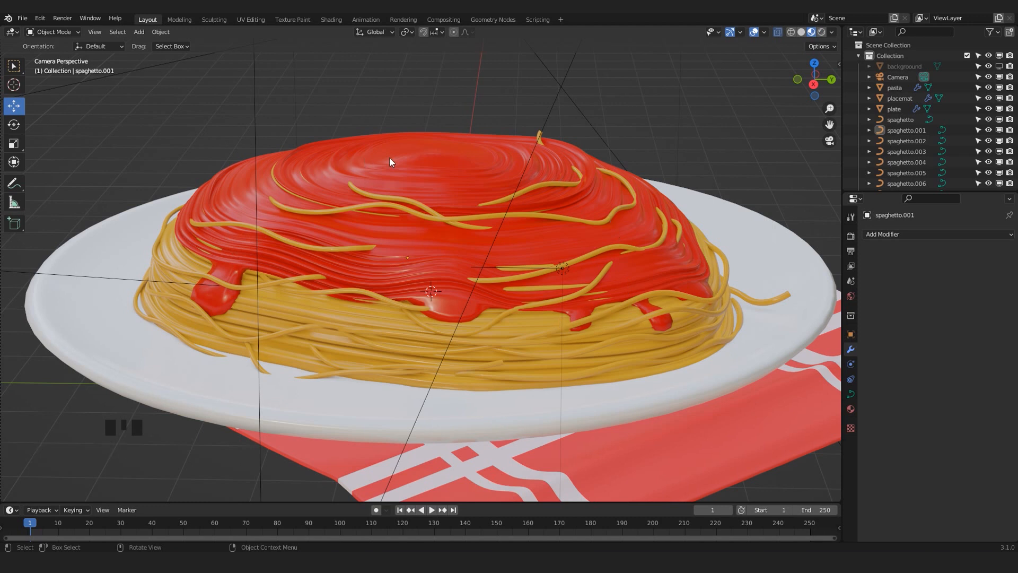
pyautogui.scroll(-2, 489, 155)
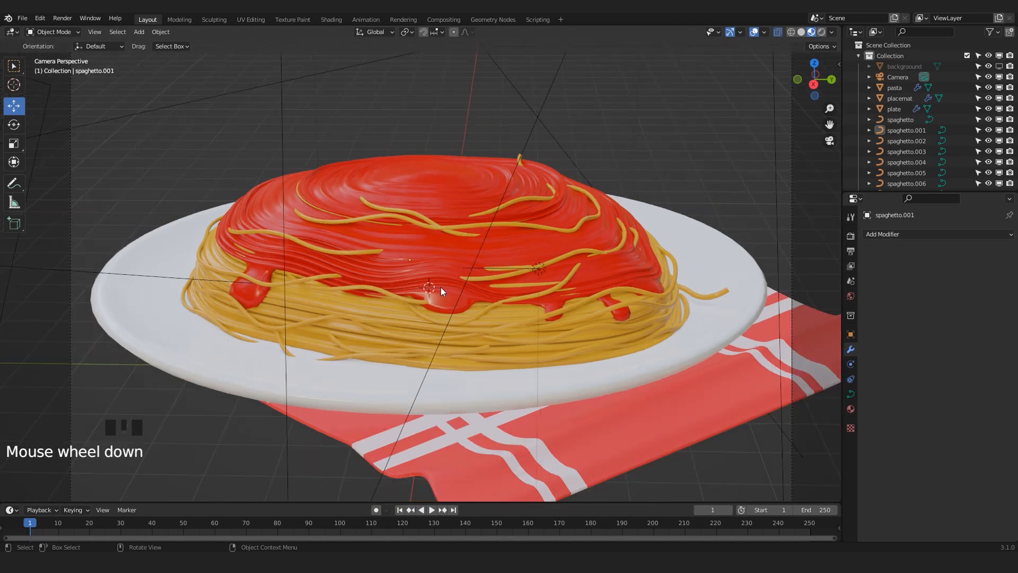
pyautogui.scroll(1, 517, 244)
pyautogui.scroll(2, 433, 323)
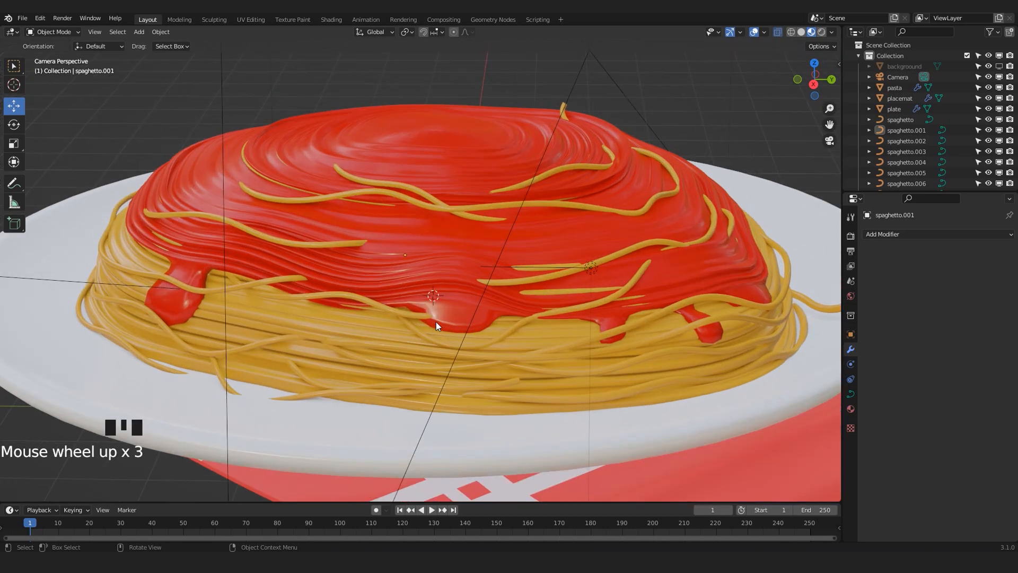
pyautogui.scroll(-3, 475, 218)
pyautogui.scroll(2, 459, 253)
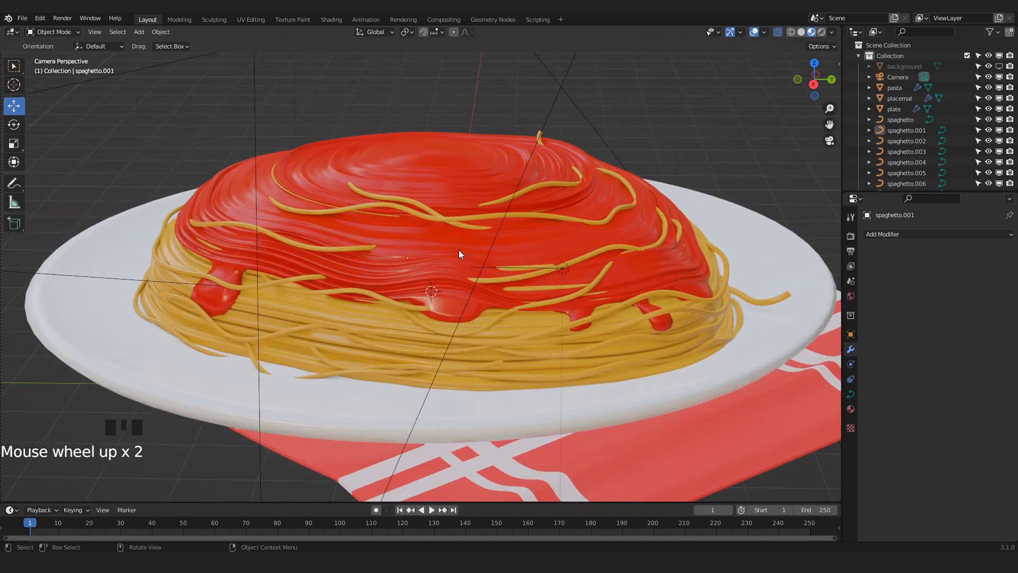
pyautogui.scroll(1, 456, 164)
# Select the tomato sauce, switch to the Shading workspace, and show the scene there through the camera
pyautogui.click(457, 164)
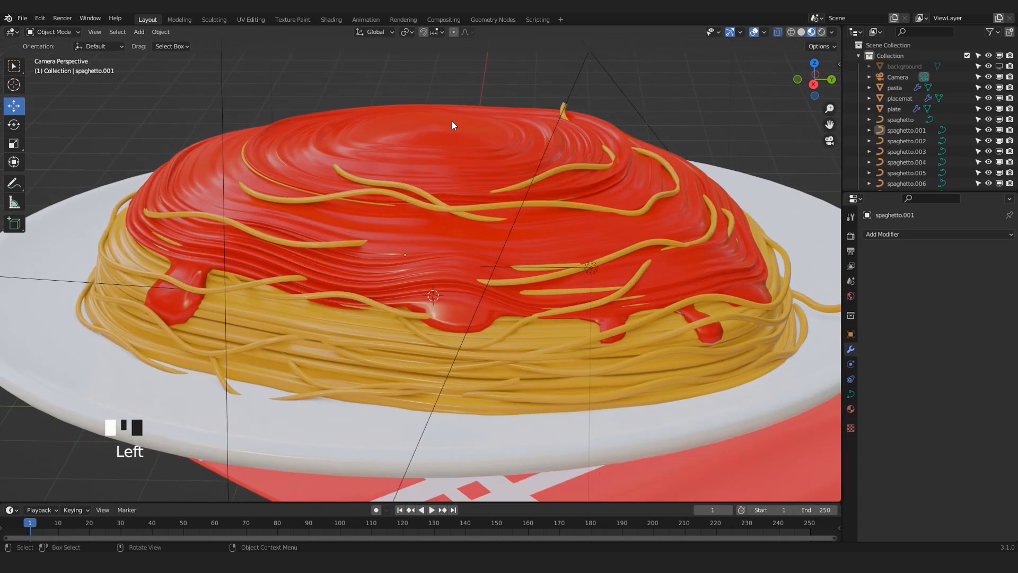
pyautogui.scroll(-2, 353, 219)
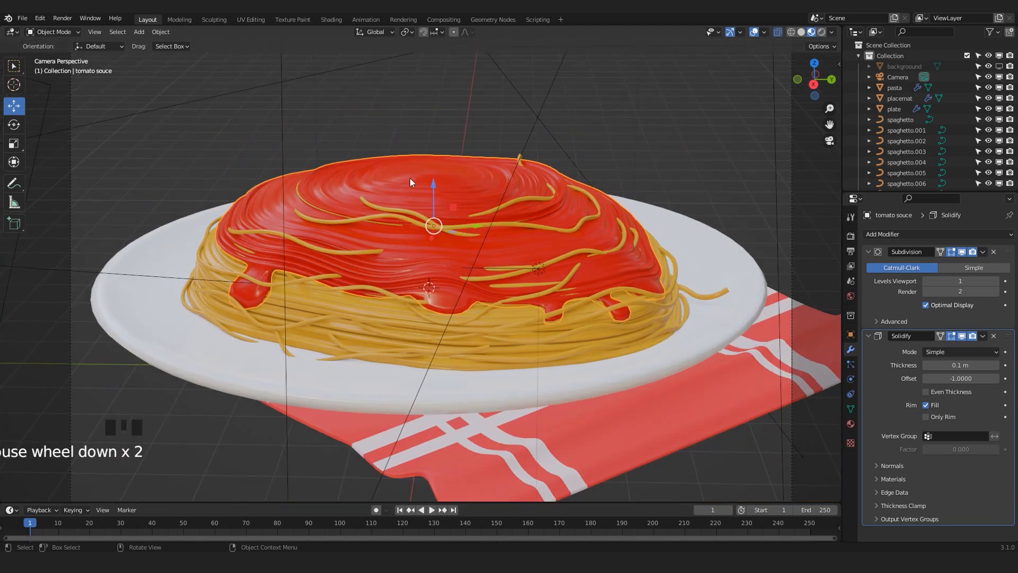
pyautogui.scroll(2, 435, 208)
pyautogui.scroll(-1, 436, 216)
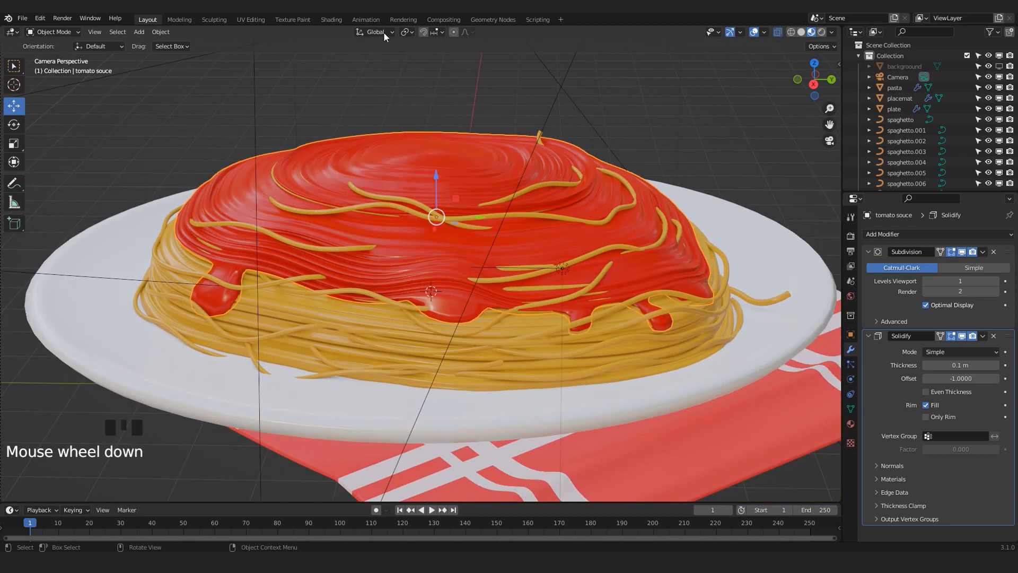
pyautogui.click(328, 21)
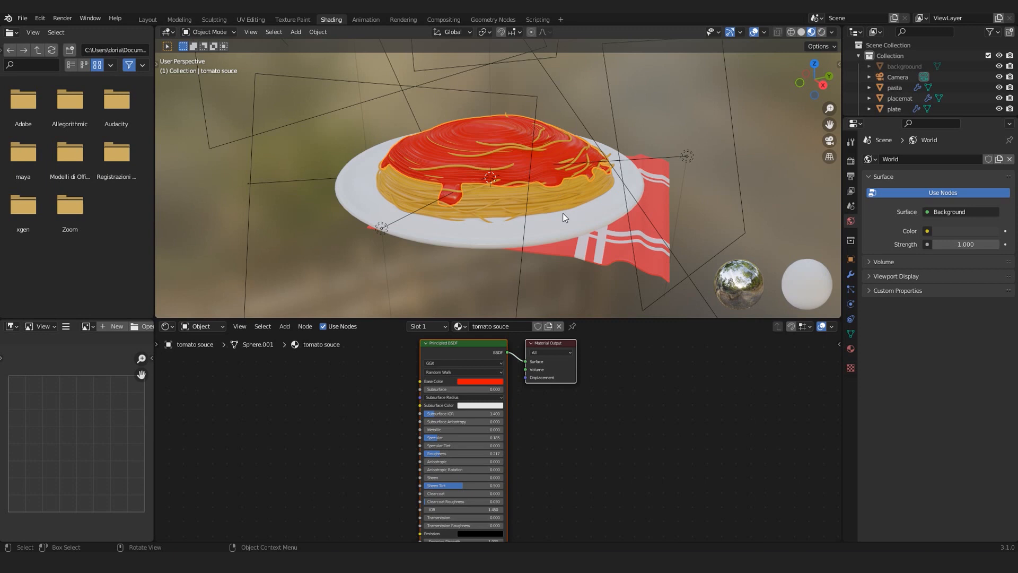
pyautogui.press('KP_0')
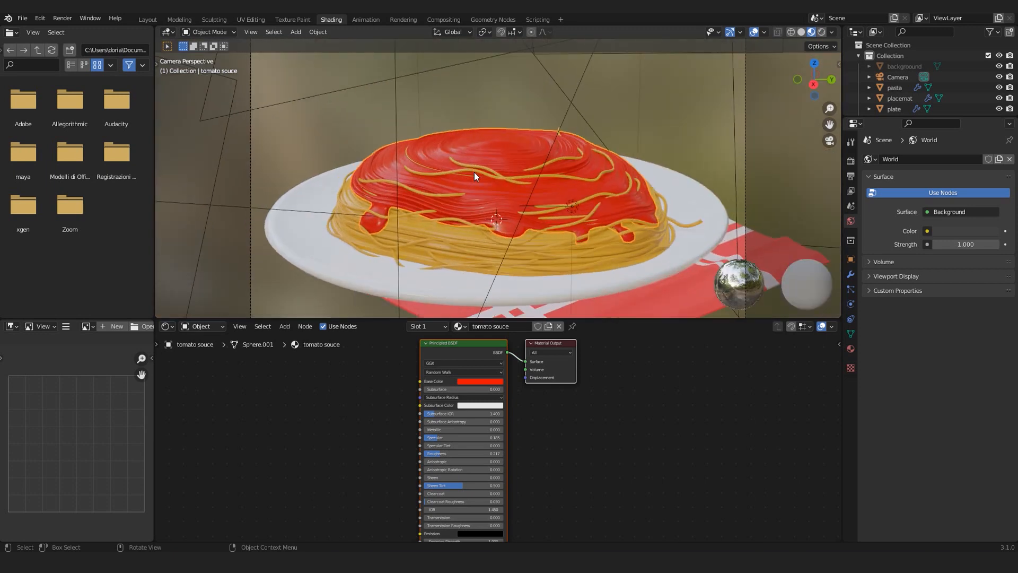
# Frame the sauce and its shader nodes with free space beside them, and display the sauce's material properties
pyautogui.moveTo(324, 398); pyautogui.dragTo(403, 450, button='middle')
pyautogui.scroll(2, 421, 427)
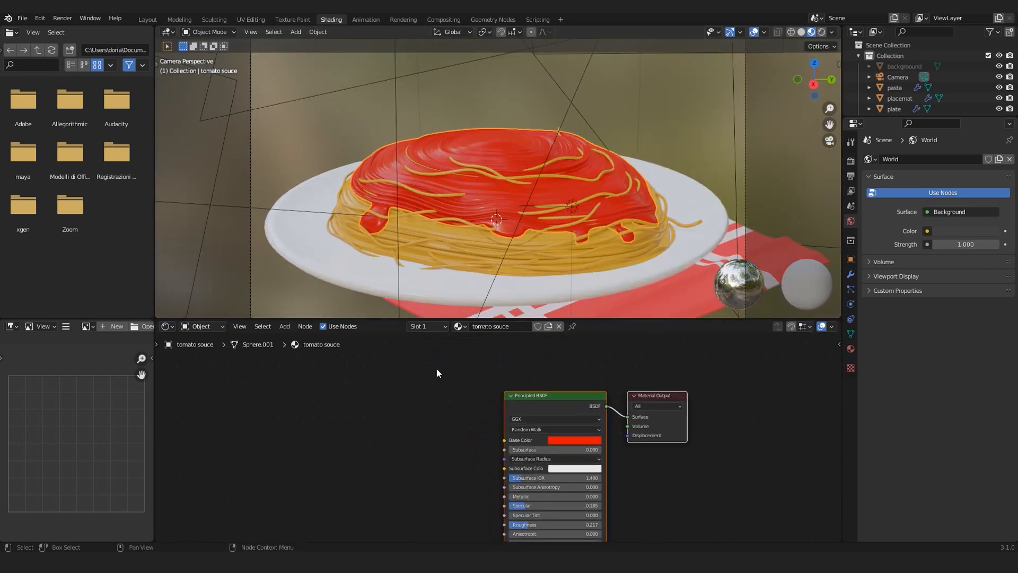
pyautogui.keyDown('shift'); pyautogui.moveTo(493, 237); pyautogui.dragTo(487, 227, button='middle'); pyautogui.keyUp('shift')
pyautogui.scroll(4, 487, 227)
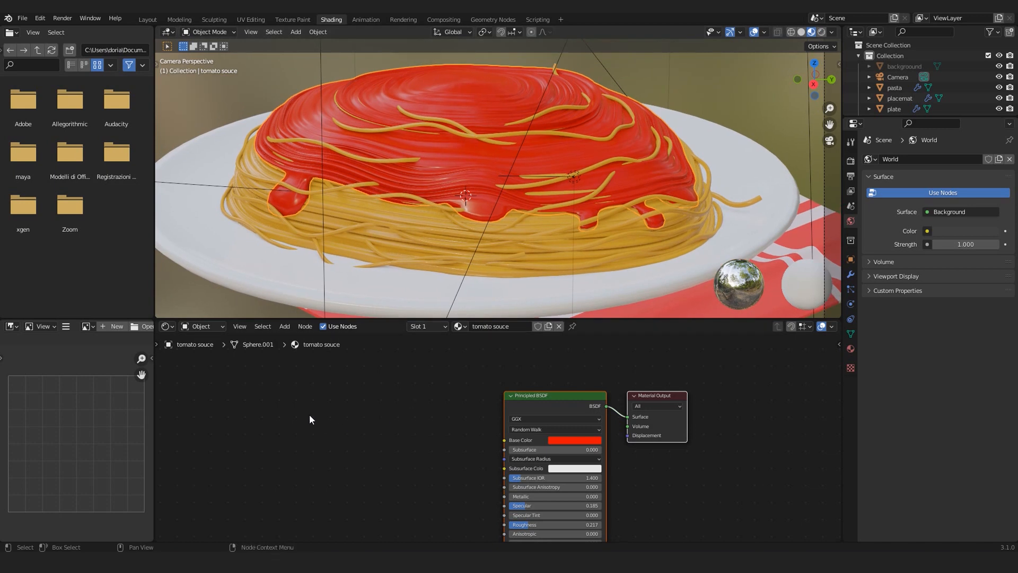
pyautogui.scroll(1, 299, 419)
pyautogui.scroll(-2, 299, 419)
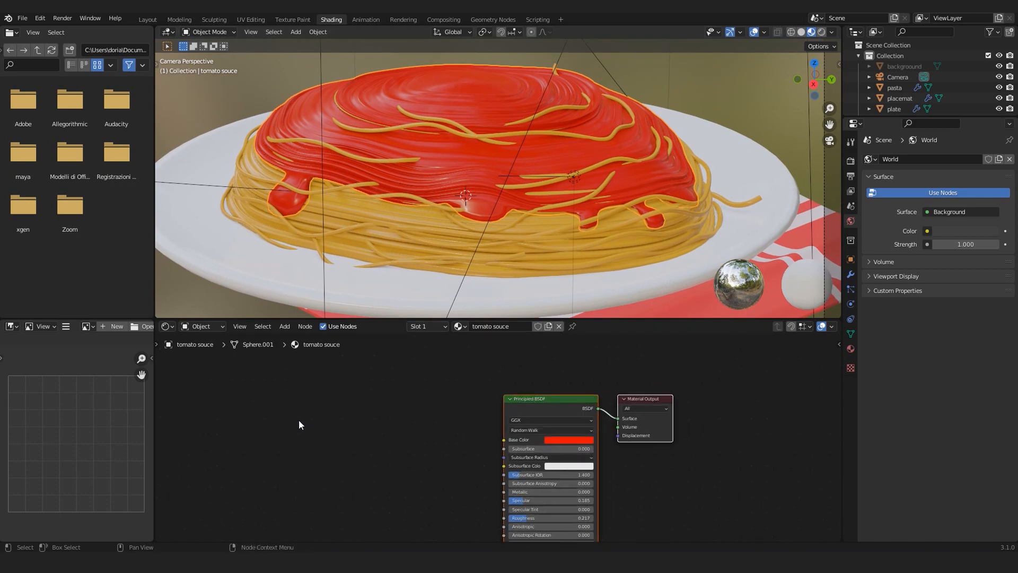
pyautogui.hotkey('shift', 'a')
pyautogui.click(852, 350)
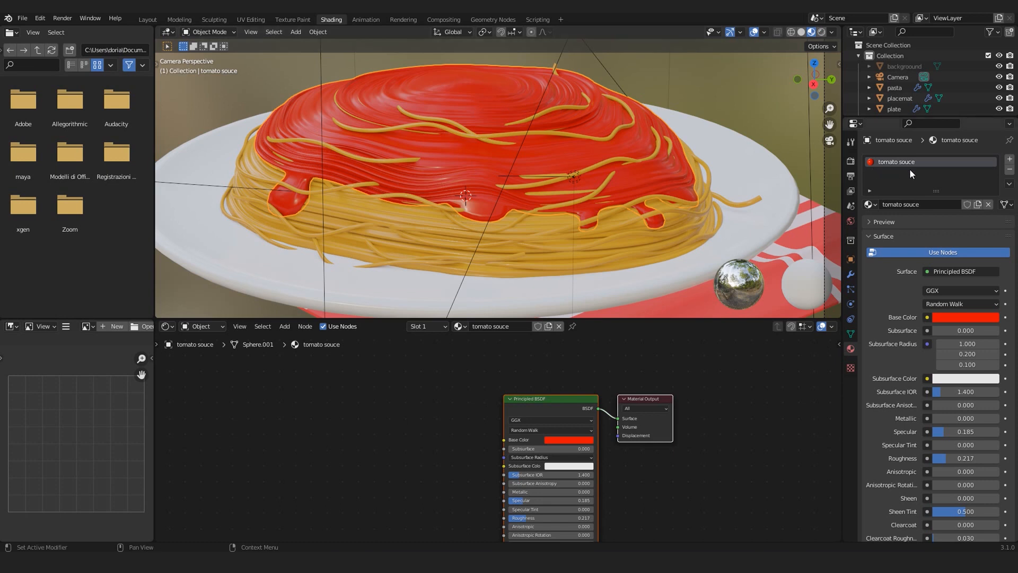
# Add a Noise Texture node to the tomato souce material in the empty area before the Principled BSDF node
pyautogui.scroll(-1, 462, 449)
pyautogui.moveTo(462, 449); pyautogui.dragTo(480, 405, button='middle')
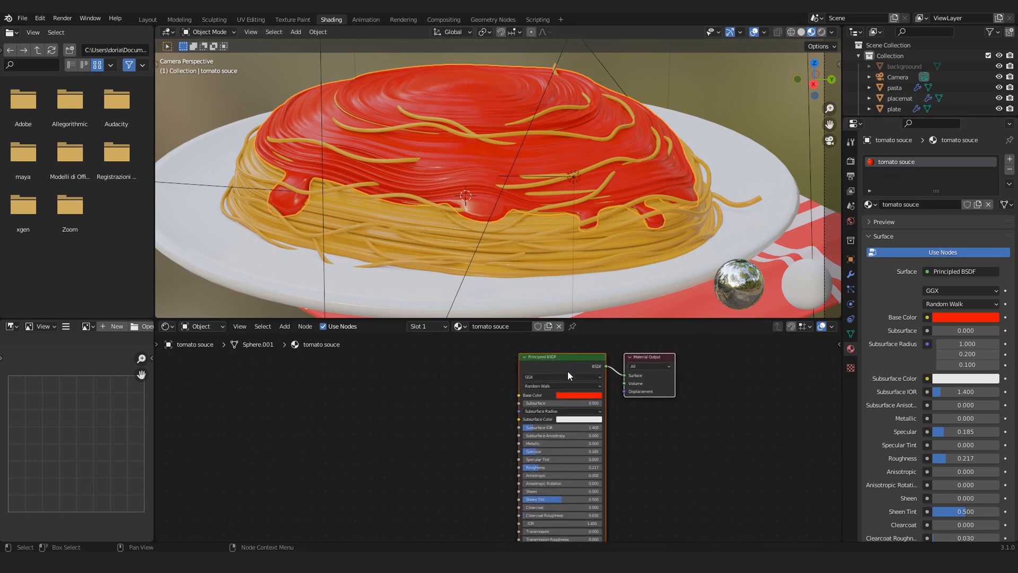
pyautogui.moveTo(568, 371); pyautogui.dragTo(612, 398, button='middle')
pyautogui.scroll(1, 590, 411)
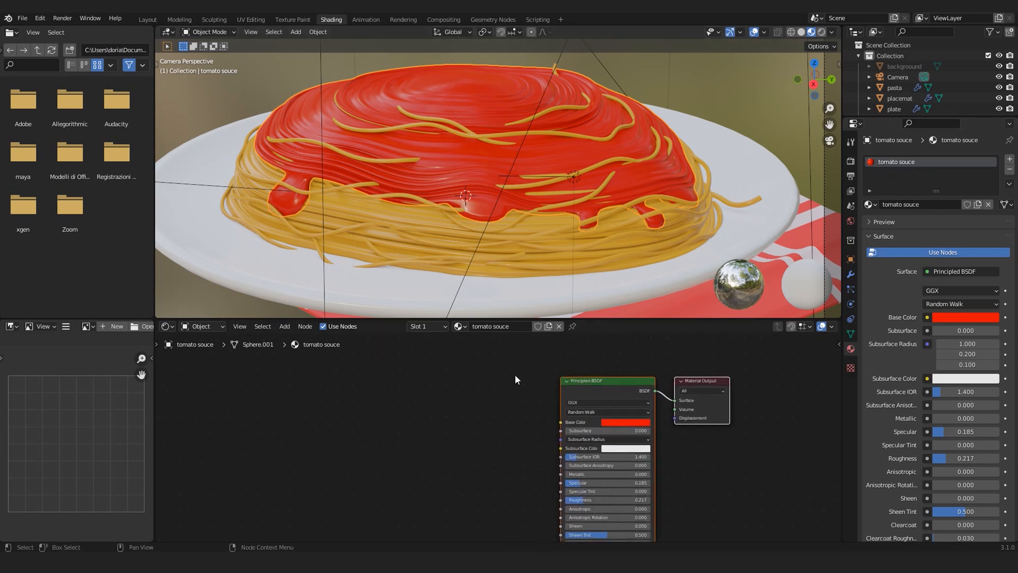
pyautogui.scroll(2, 602, 380)
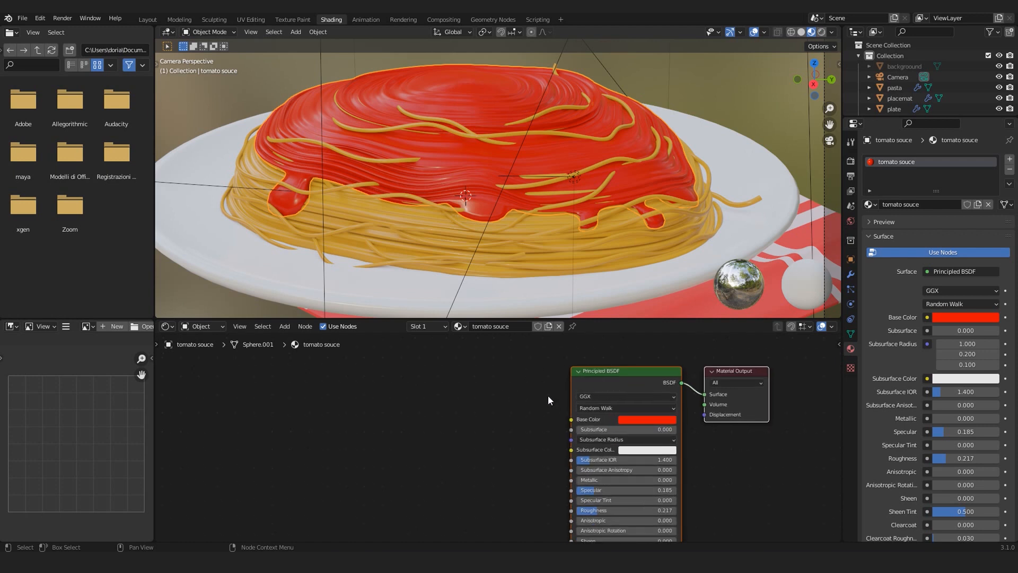
pyautogui.scroll(-2, 534, 405)
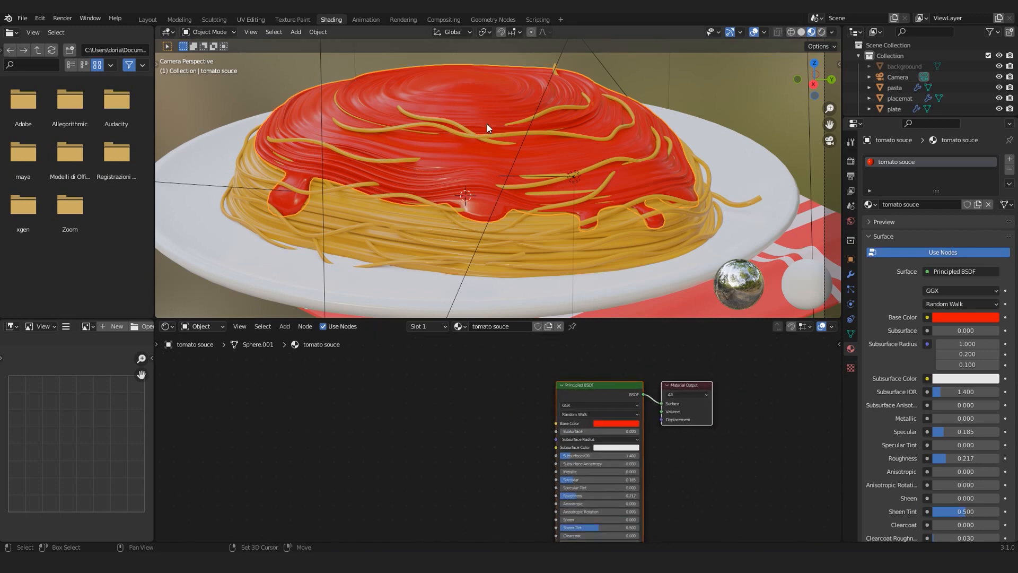
pyautogui.keyDown('shift'); pyautogui.moveTo(487, 123); pyautogui.dragTo(488, 141, button='middle'); pyautogui.keyUp('shift')
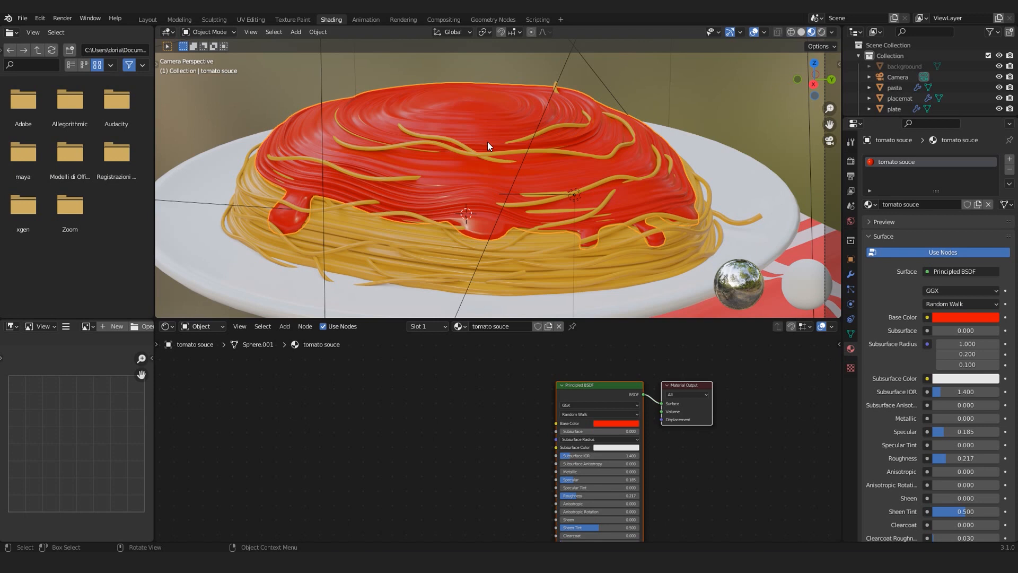
pyautogui.hotkey('shift', 'a')
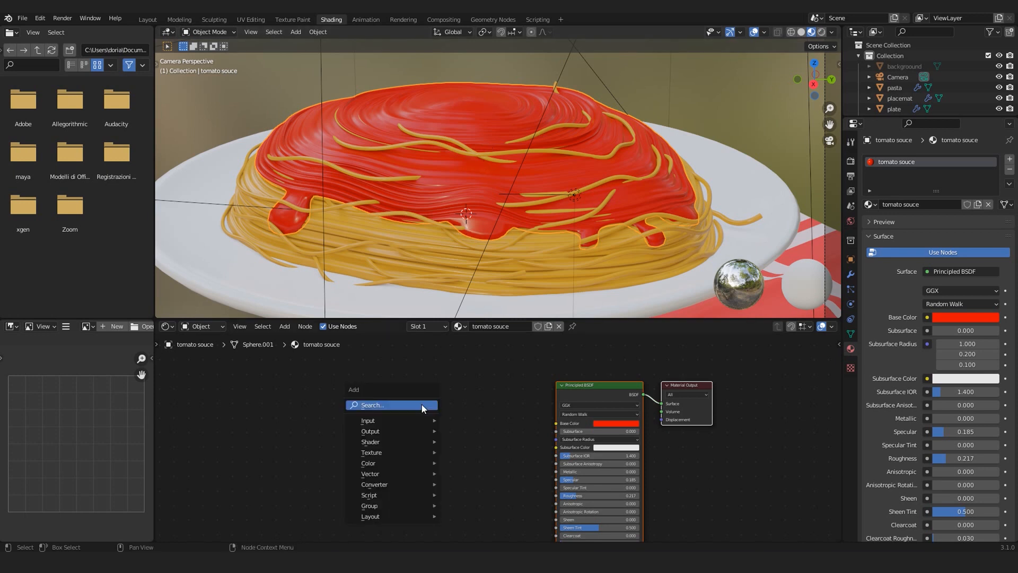
pyautogui.click(422, 404)
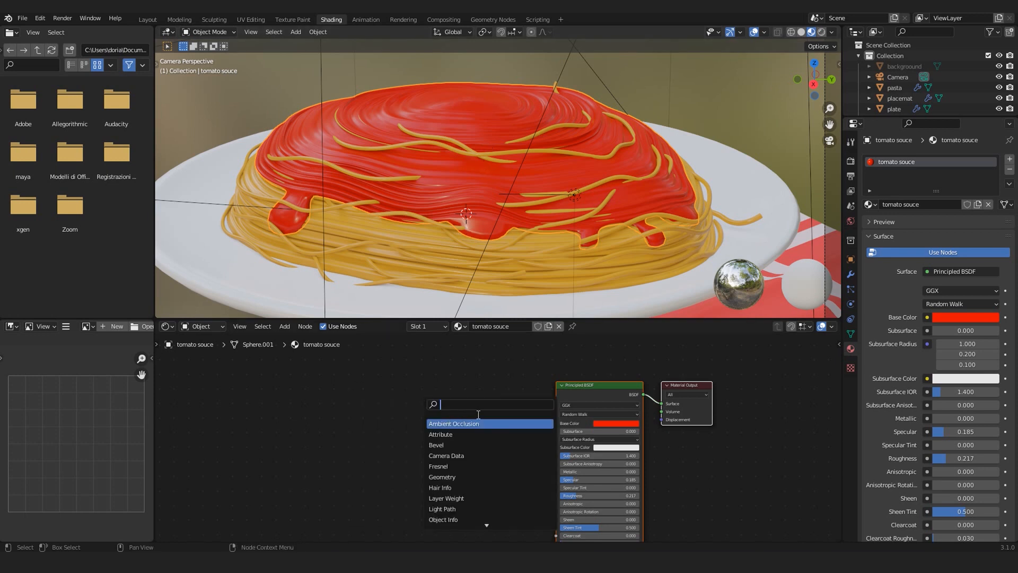
pyautogui.write('noise')
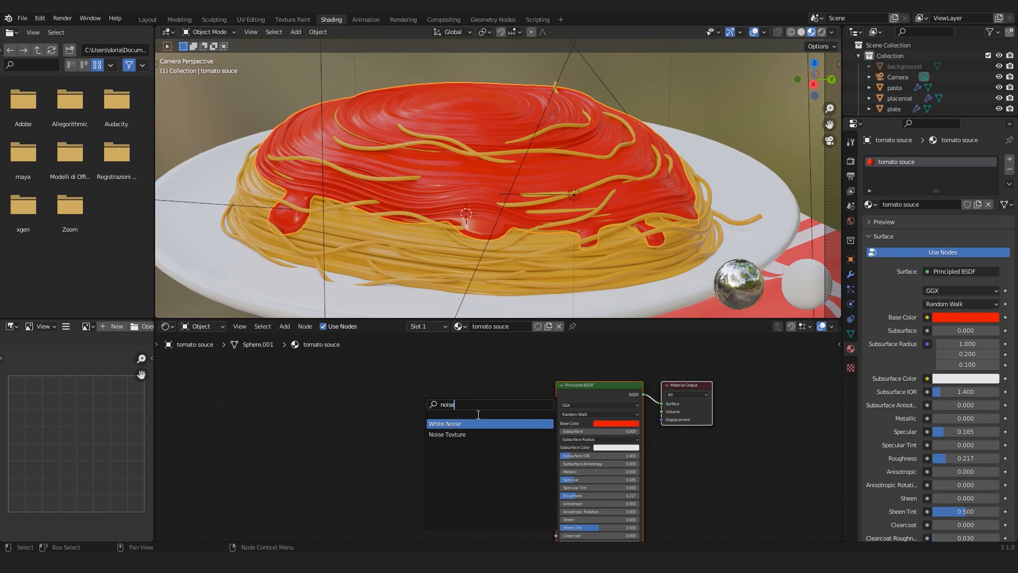
pyautogui.click(462, 434)
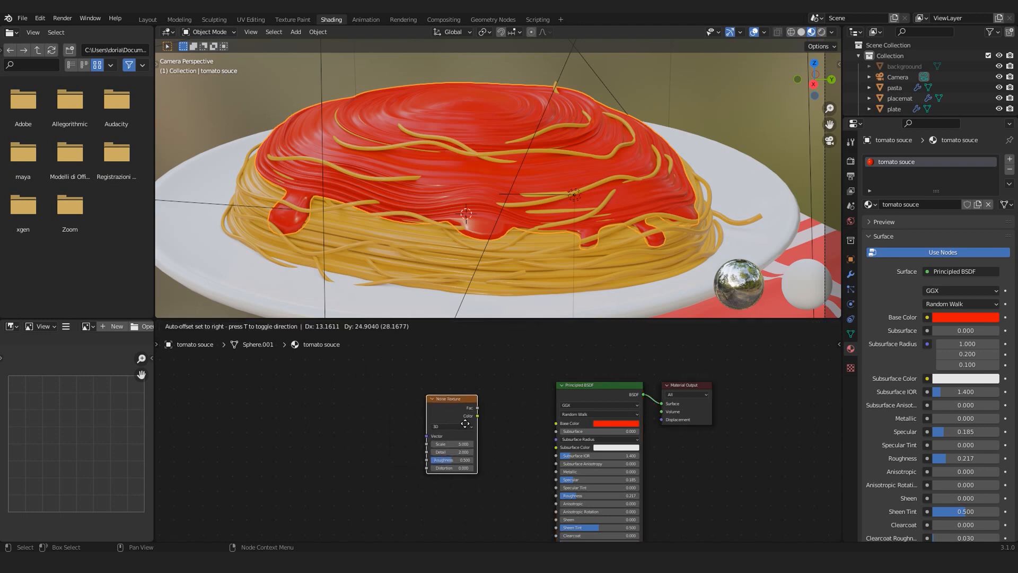
pyautogui.click(466, 423)
pyautogui.scroll(2, 465, 424)
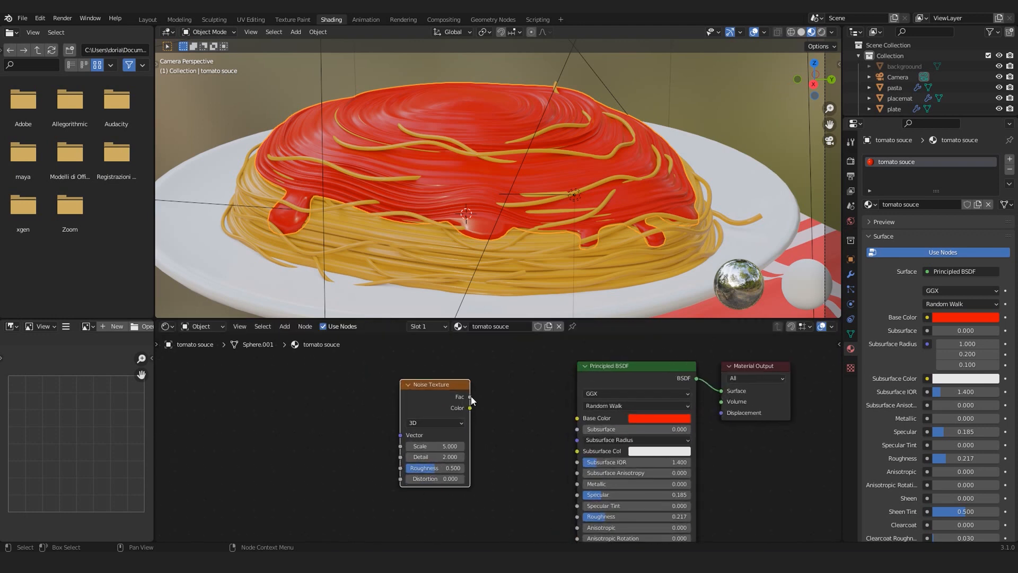
# Move the Noise Texture node farther away from the Principled BSDF to make room between them
pyautogui.moveTo(548, 417); pyautogui.dragTo(548, 417)
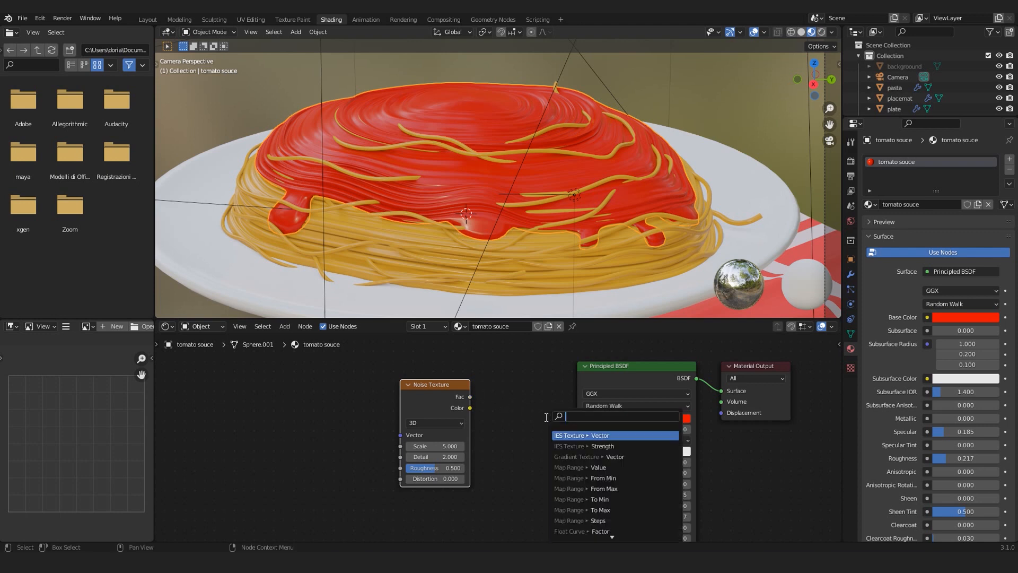
pyautogui.moveTo(432, 392); pyautogui.dragTo(367, 392)
pyautogui.moveTo(438, 419); pyautogui.dragTo(482, 437, button='middle')
pyautogui.scroll(-3, 482, 437)
pyautogui.moveTo(420, 415); pyautogui.dragTo(382, 420)
pyautogui.scroll(1, 463, 424)
# Add a MixRGB node and place it between the Noise Texture and Principled BSDF nodes
pyautogui.hotkey('shift', 'a')
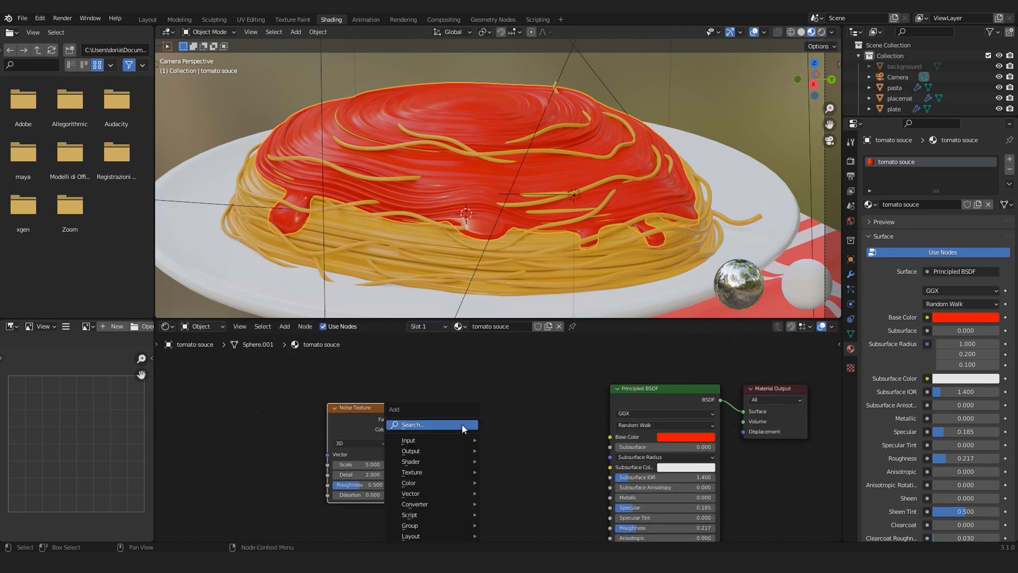
pyautogui.click(463, 424)
pyautogui.write('rgb')
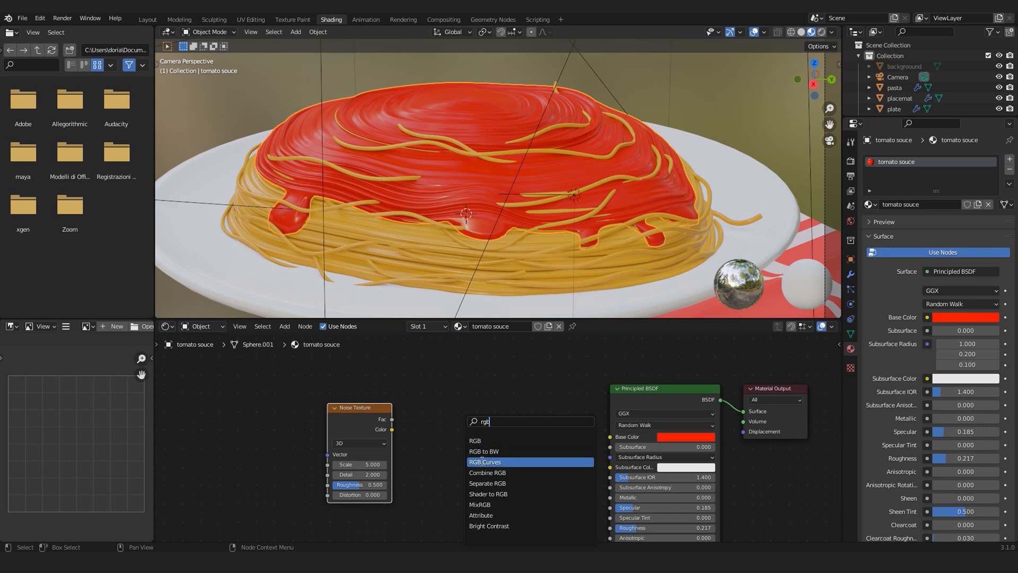
pyautogui.click(485, 505)
pyautogui.click(518, 466)
pyautogui.scroll(2, 422, 429)
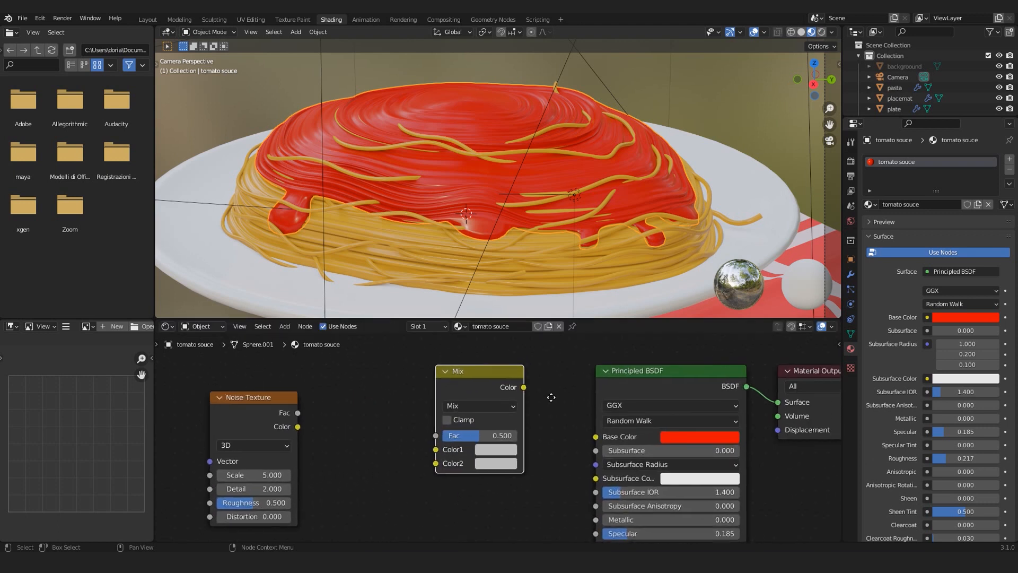
pyautogui.moveTo(512, 420); pyautogui.dragTo(513, 419)
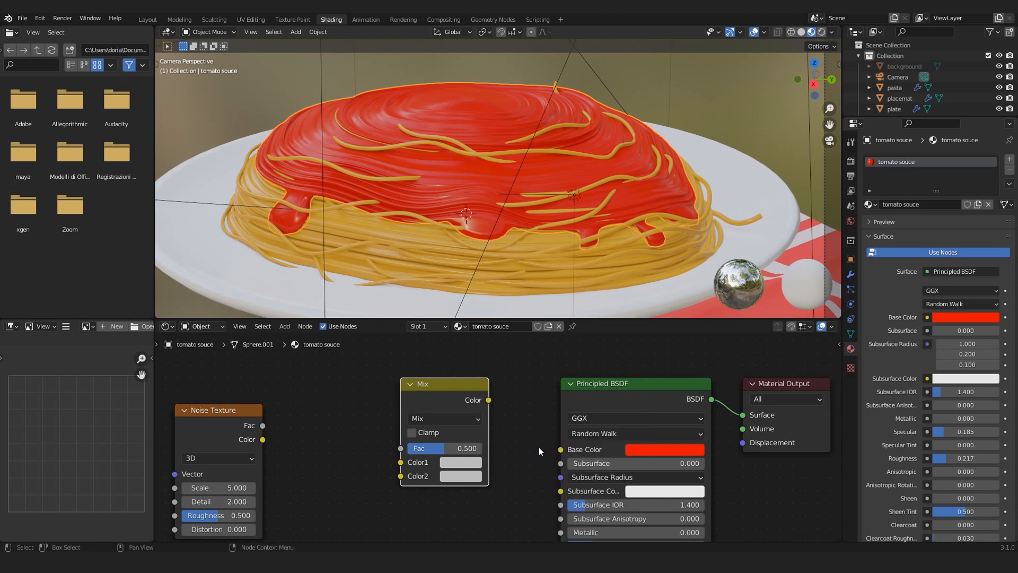
# Set the Mix node's Color1 to the red sampled from the Principled BSDF's Base Color
pyautogui.click(450, 463)
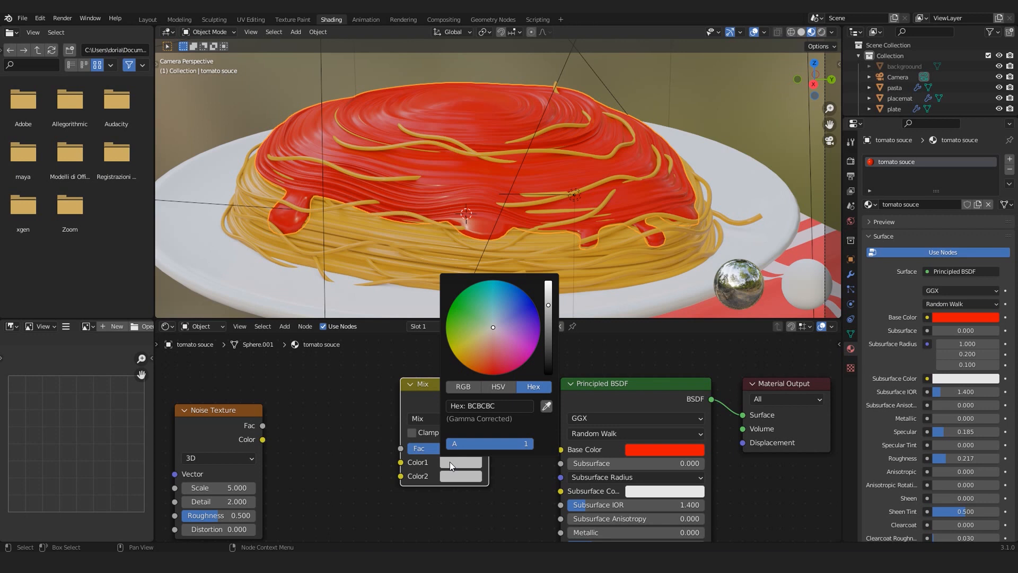
pyautogui.click(546, 407)
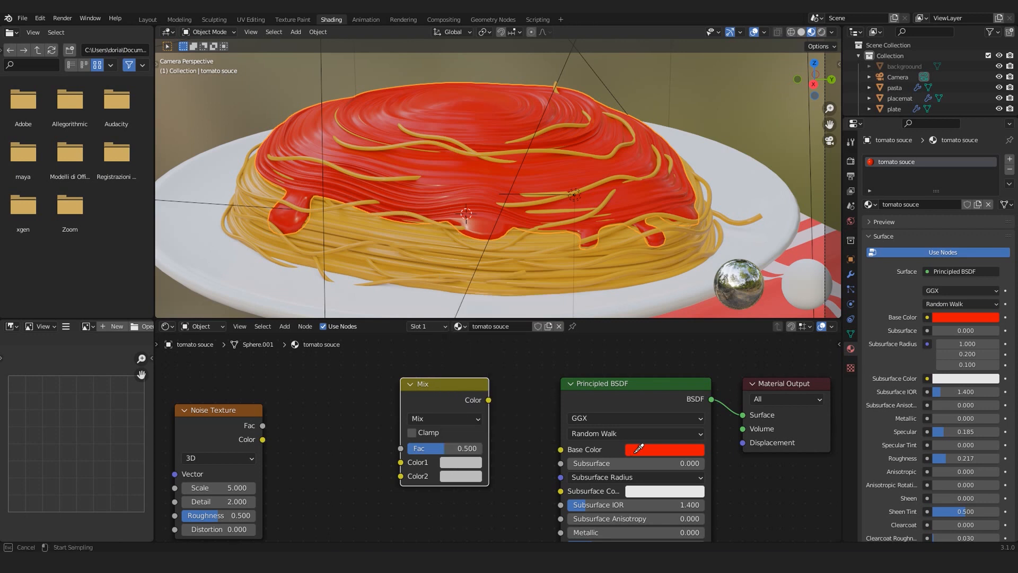
pyautogui.click(648, 449)
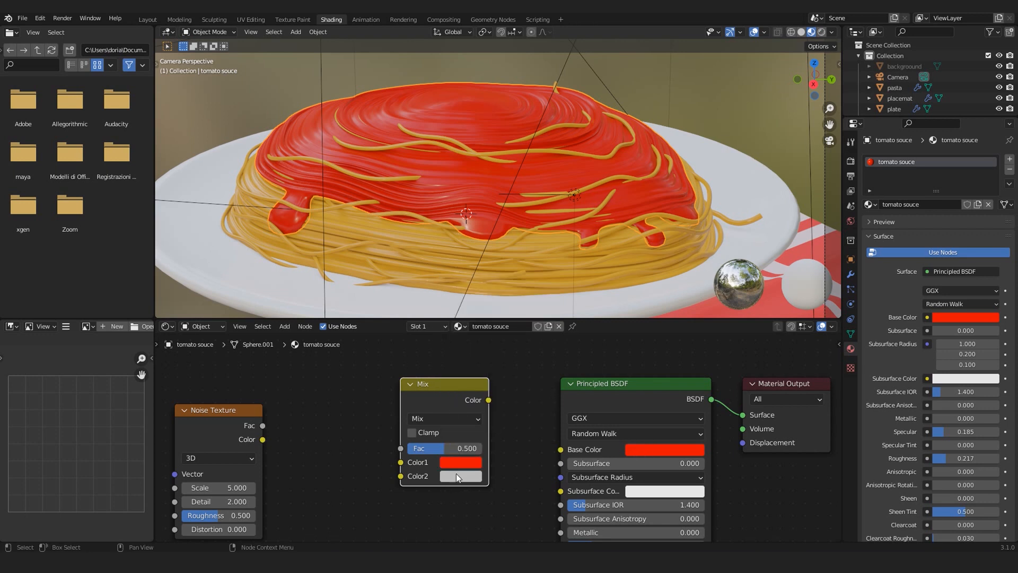
# Connect the Mix node's Color output to the Base Color input of the Principled BSDF
pyautogui.moveTo(488, 400); pyautogui.dragTo(571, 450)
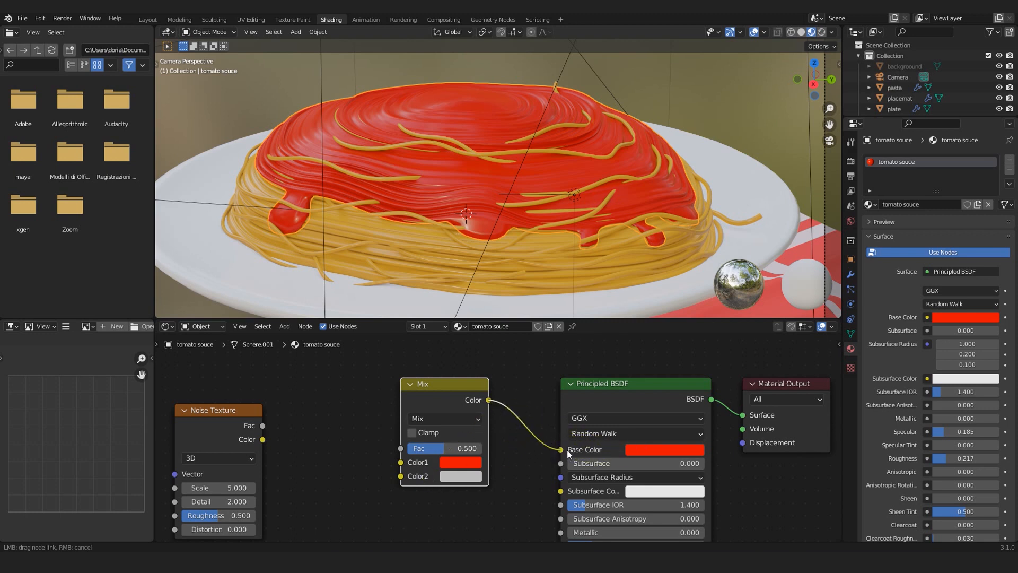
pyautogui.moveTo(568, 450); pyautogui.dragTo(568, 450)
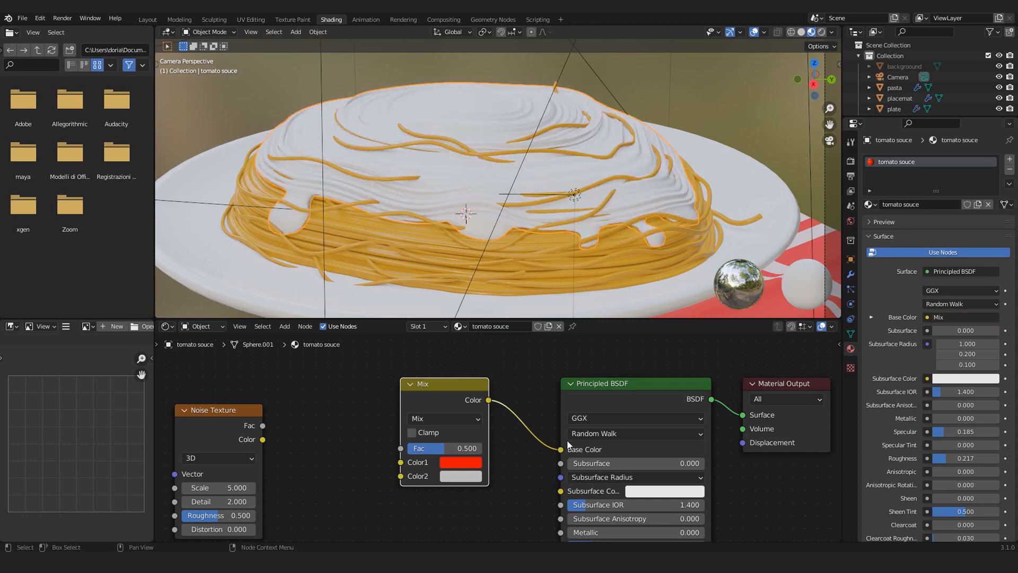
pyautogui.scroll(-2, 536, 427)
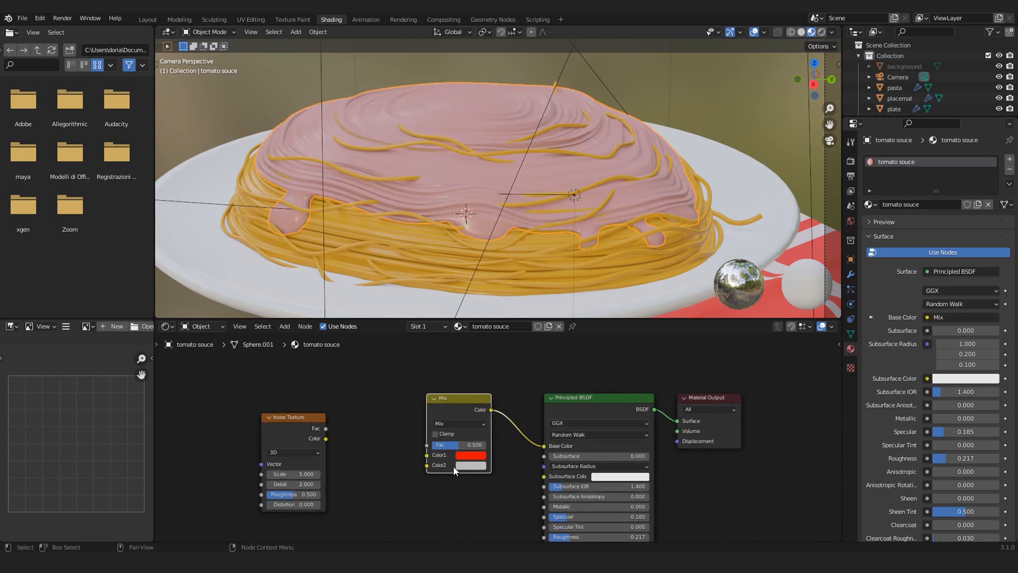
# Set the Mix node's Color2 to a dark red, hex 590400
pyautogui.scroll(2, 388, 450)
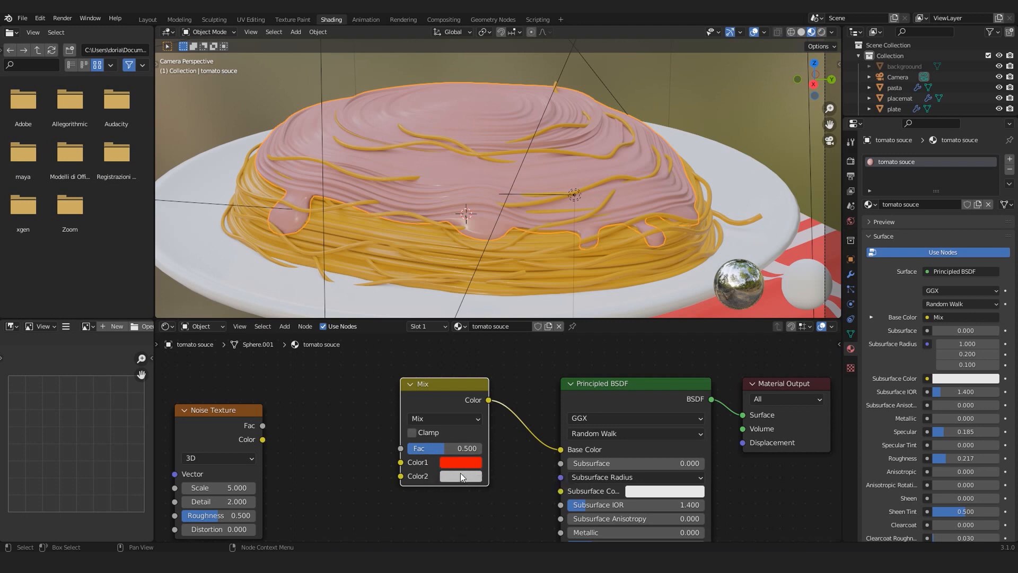
pyautogui.scroll(4, 440, 101)
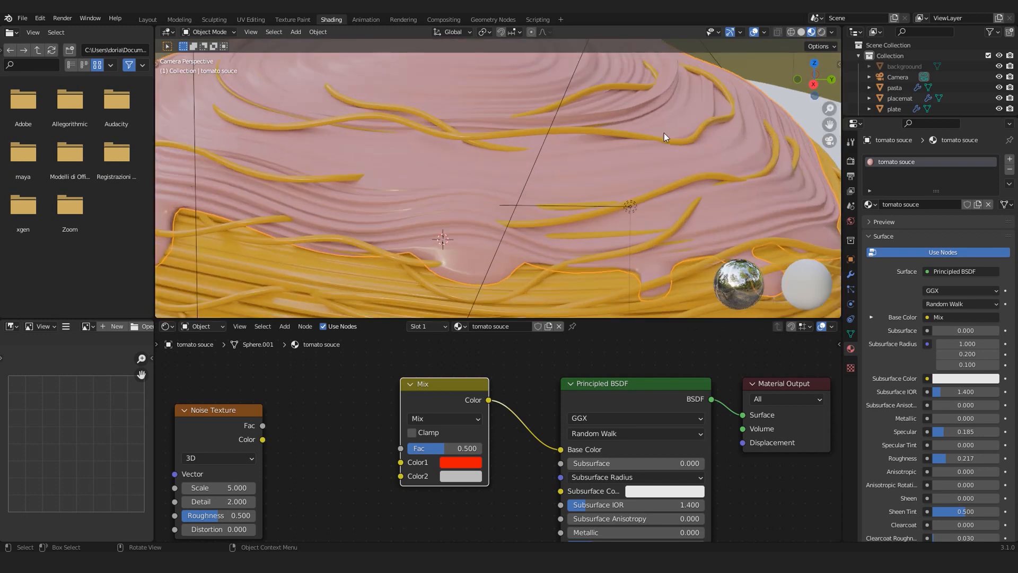
pyautogui.scroll(-4, 567, 196)
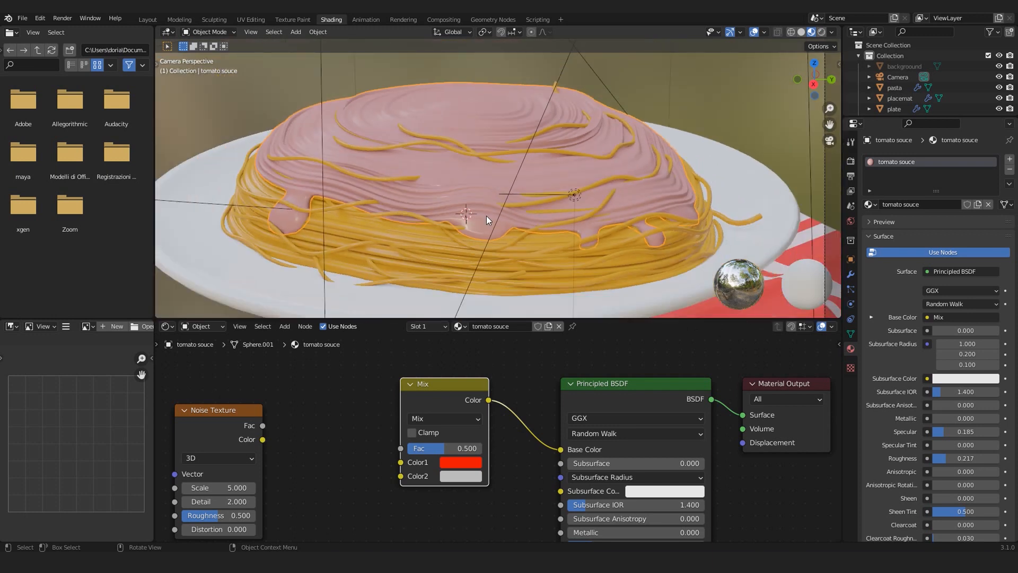
pyautogui.scroll(3, 486, 215)
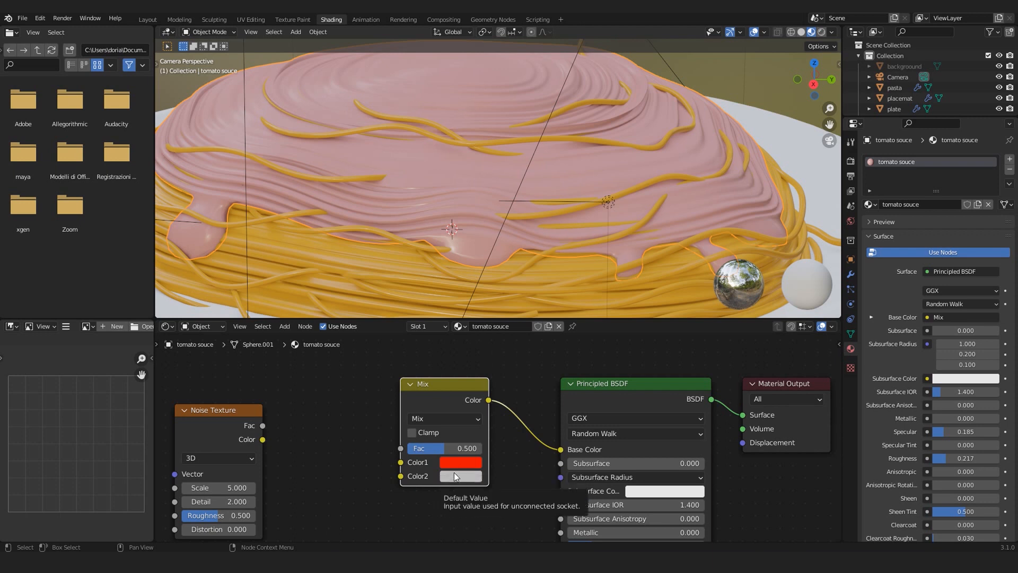
pyautogui.click(454, 475)
pyautogui.moveTo(477, 390); pyautogui.dragTo(491, 388)
pyautogui.moveTo(549, 319); pyautogui.dragTo(549, 354)
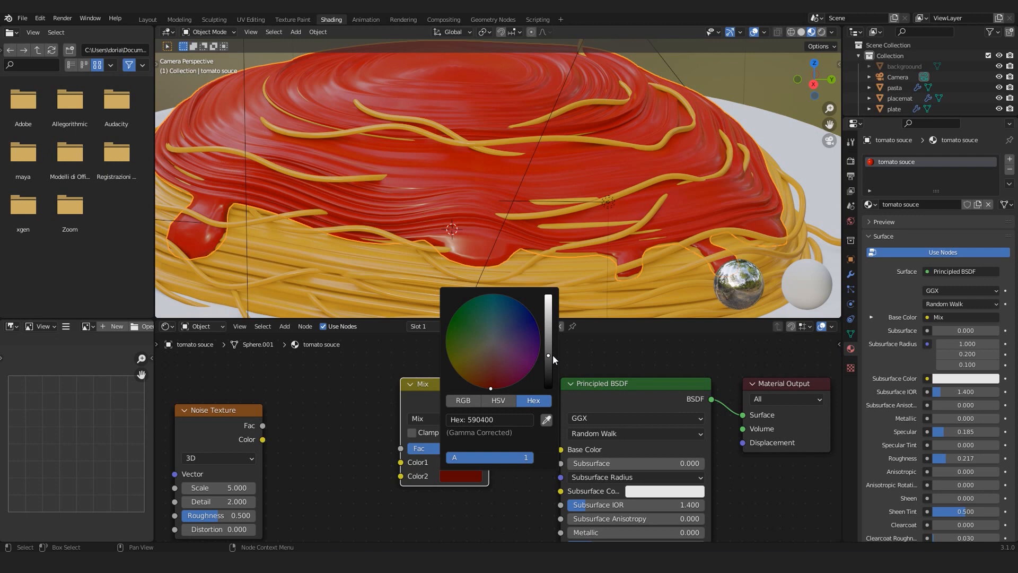
# Reposition the Noise Texture node closer to the Mix node and slightly above it
pyautogui.scroll(-2, 317, 451)
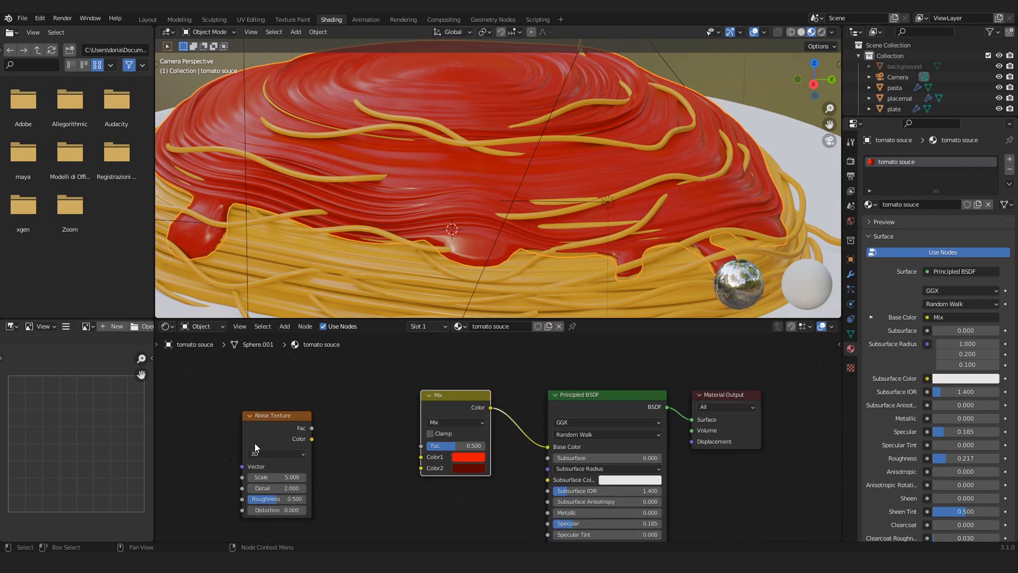
pyautogui.moveTo(258, 446); pyautogui.dragTo(293, 447)
pyautogui.scroll(2, 358, 459)
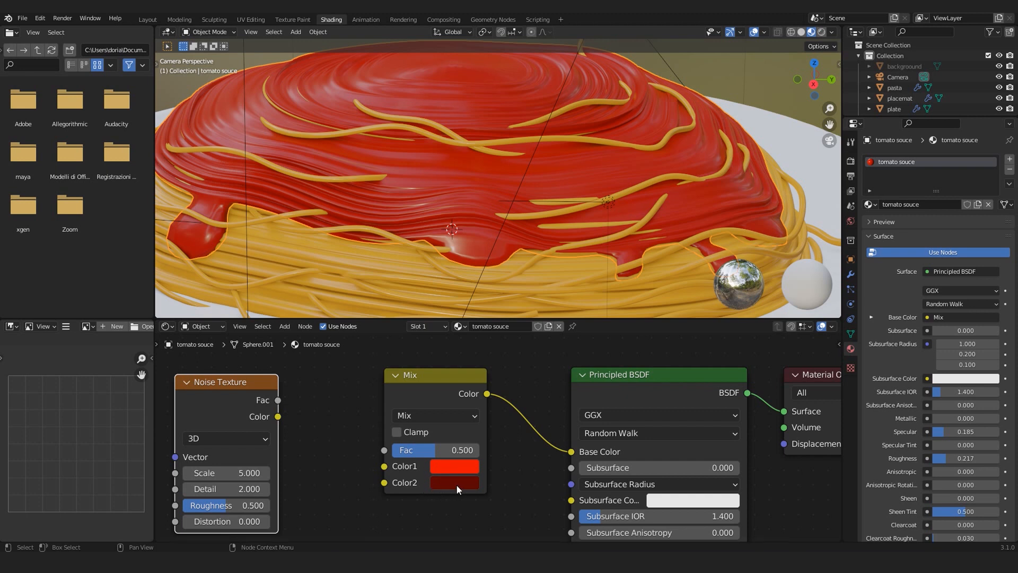
pyautogui.moveTo(286, 412); pyautogui.dragTo(376, 416, button='middle')
pyautogui.scroll(-2, 306, 412)
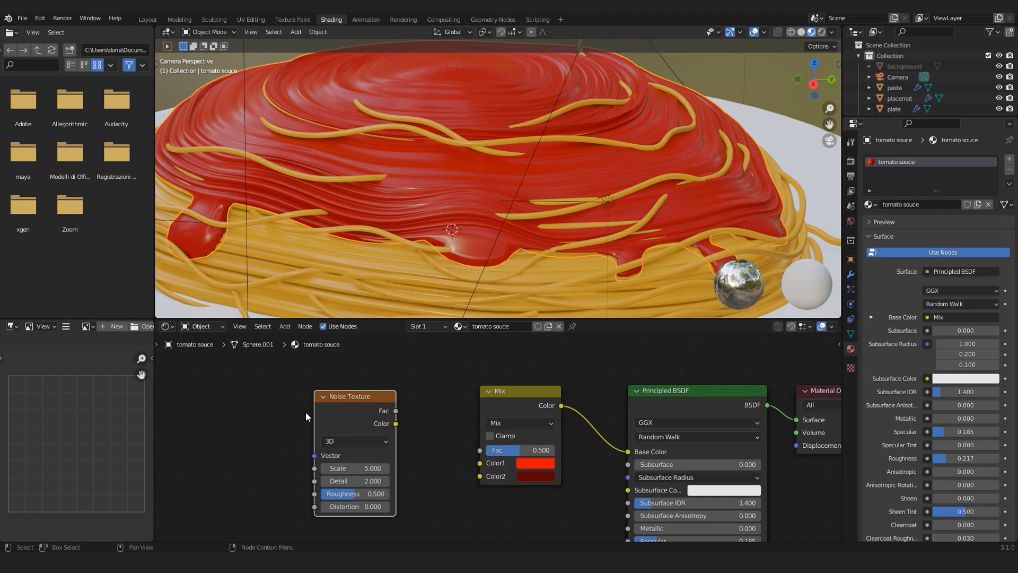
pyautogui.moveTo(344, 435); pyautogui.dragTo(350, 415)
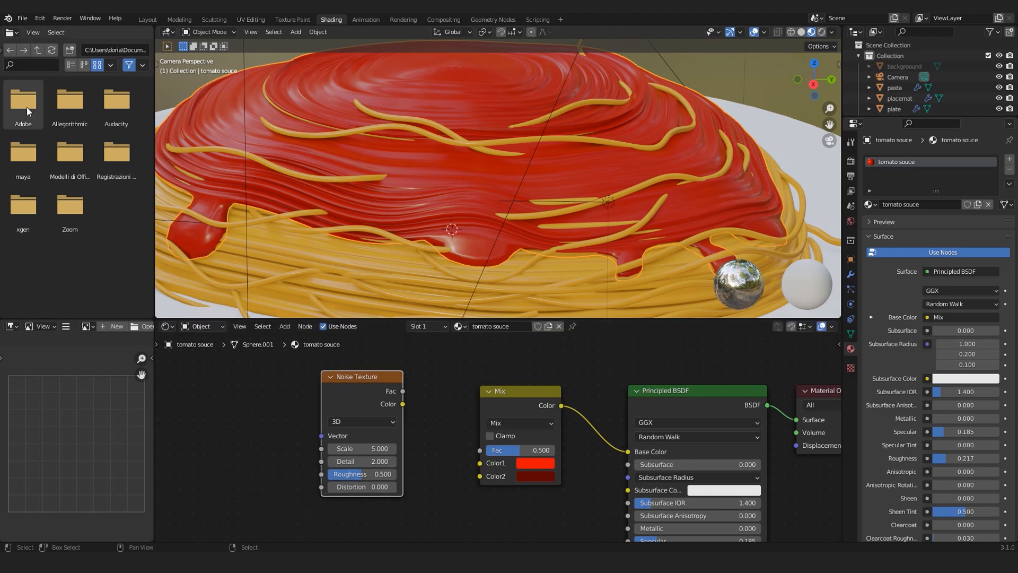
# Search the preferences' enabled add-ons for "node" to check Node Wrangler, and close the preferences
pyautogui.click(21, 18)
pyautogui.moveTo(34, 18)
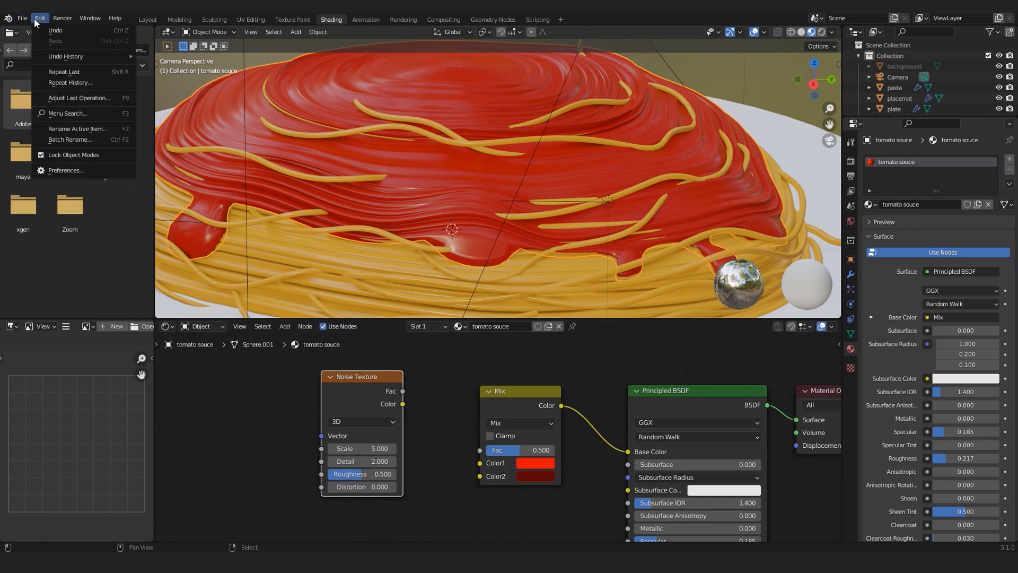
pyautogui.click(68, 170)
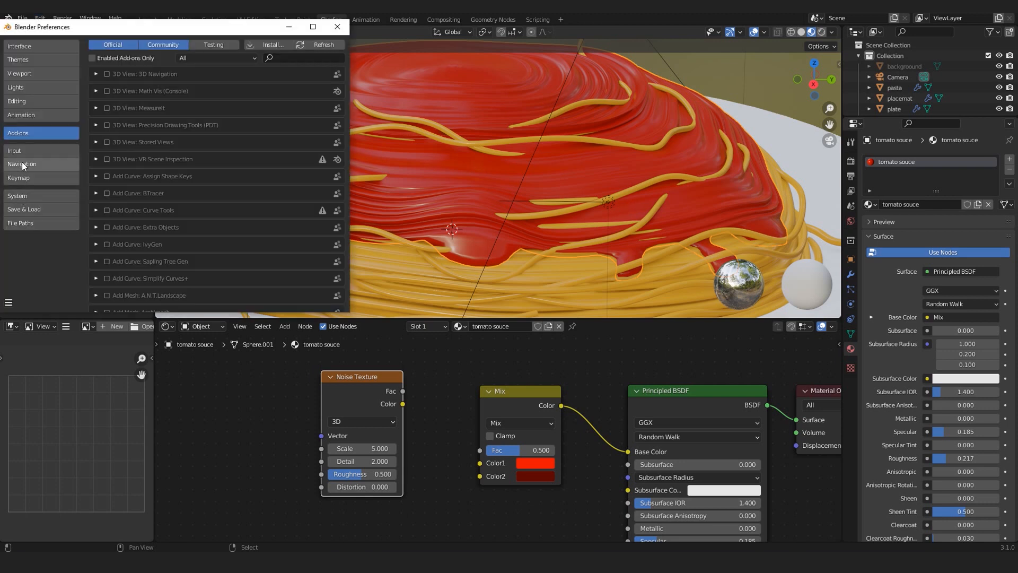
pyautogui.click(292, 57)
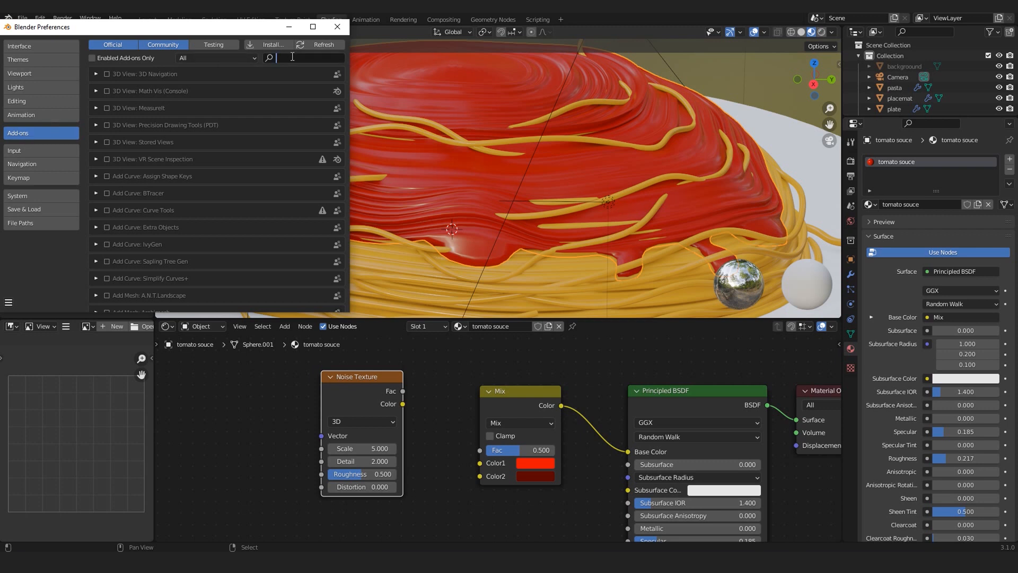
pyautogui.write('node')
pyautogui.click(93, 58)
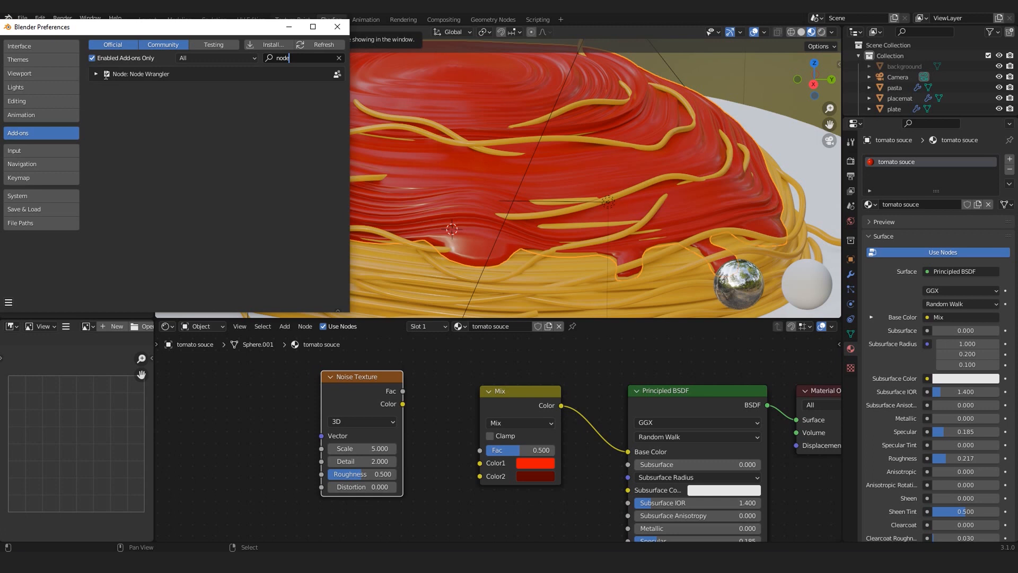
pyautogui.click(337, 27)
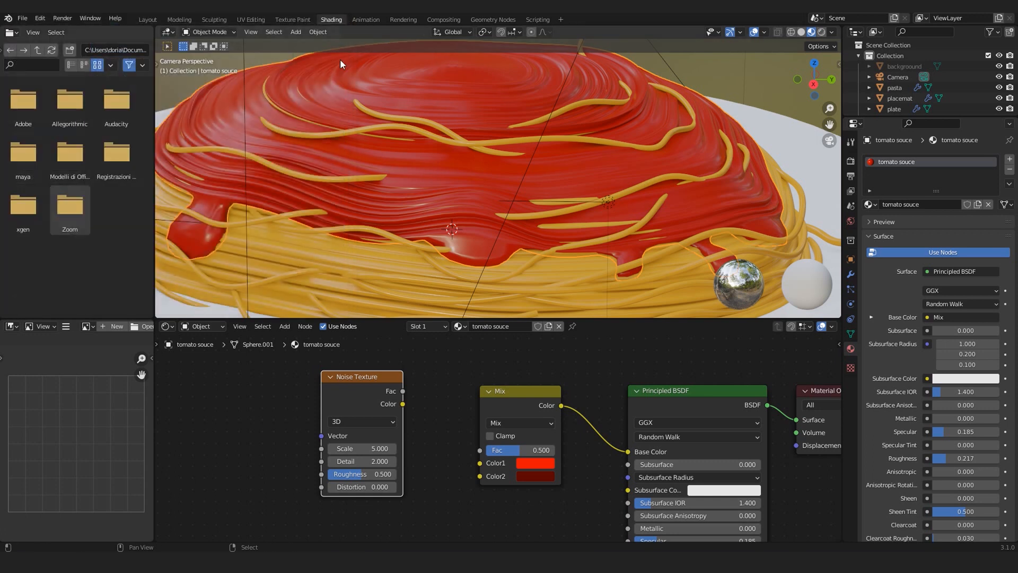
# Preview the Noise Texture node's Fac output alone on the sauce and set its Scale to 63.2
pyautogui.moveTo(361, 399); pyautogui.dragTo(394, 405)
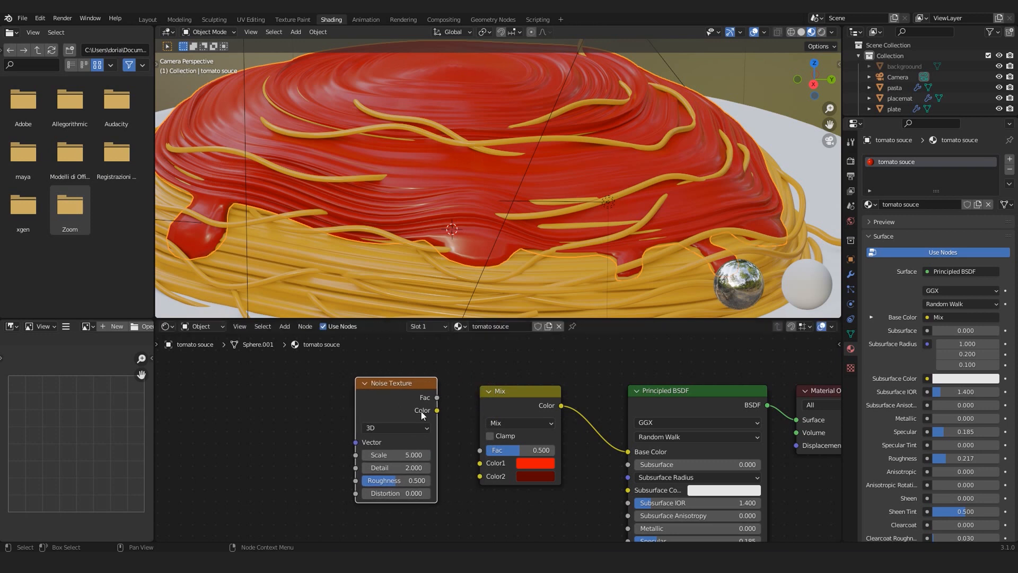
pyautogui.click(386, 400)
pyautogui.keyDown('ctrl'); pyautogui.keyDown('shift'); pyautogui.click(381, 400); pyautogui.keyUp('shift'); pyautogui.keyUp('ctrl')
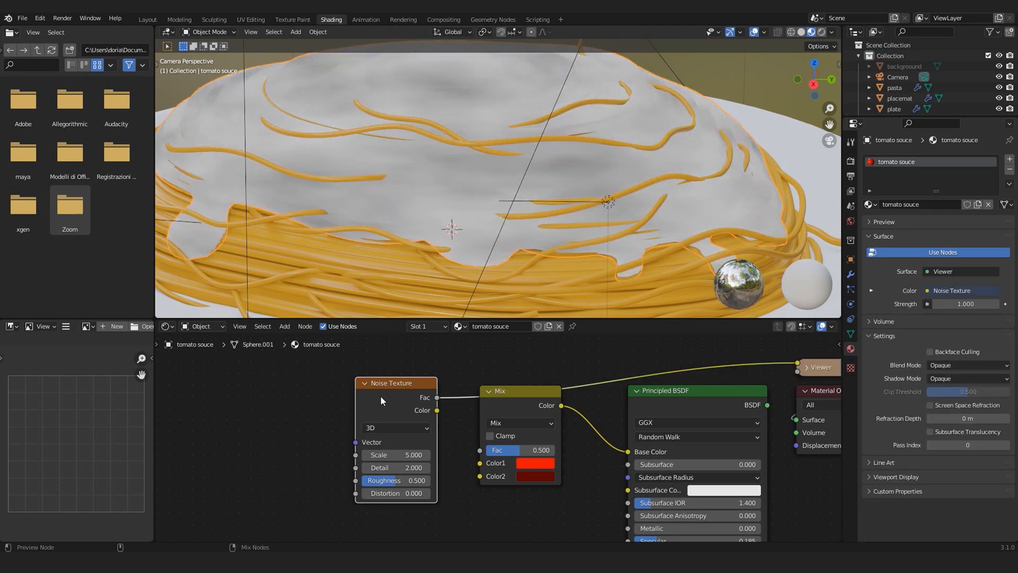
pyautogui.scroll(-3, 421, 232)
pyautogui.scroll(2, 423, 224)
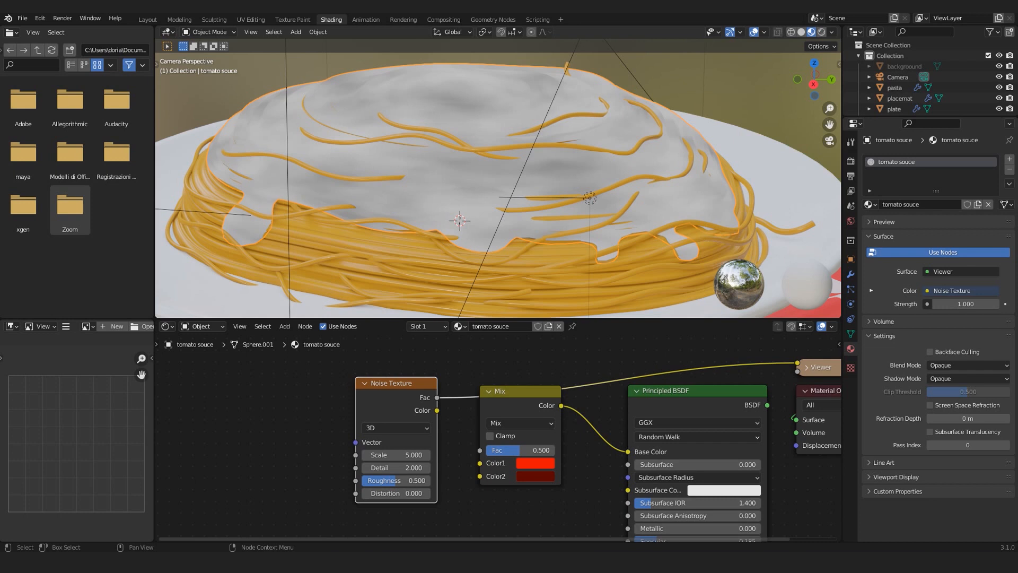
pyautogui.moveTo(380, 455); pyautogui.dragTo(536, 455)
pyautogui.scroll(3, 447, 207)
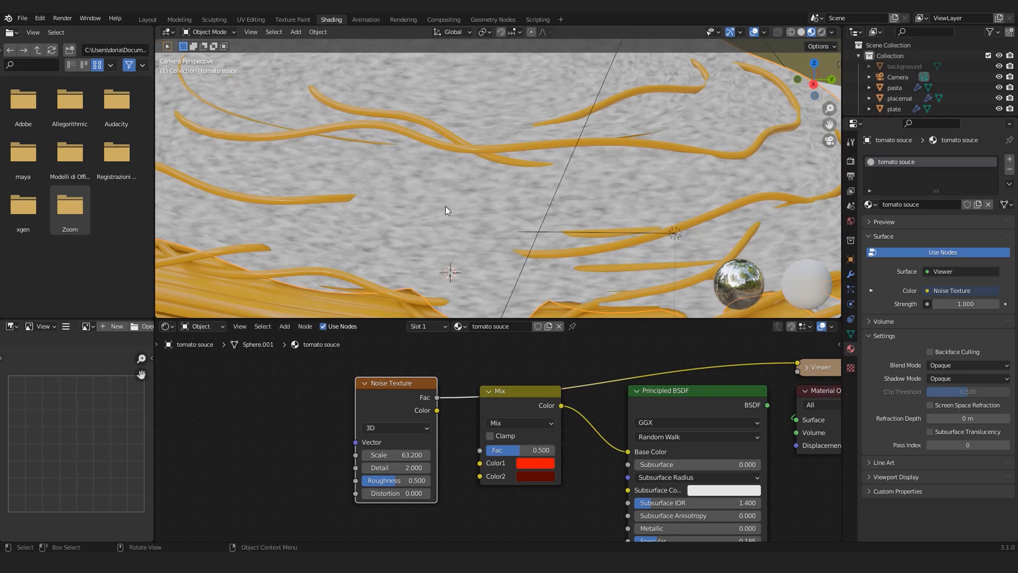
# Connect the Noise Texture's Fac output to the Mix node's Fac input and switch the preview back to the Principled BSDF
pyautogui.scroll(-2, 428, 425)
pyautogui.moveTo(446, 403); pyautogui.dragTo(482, 450)
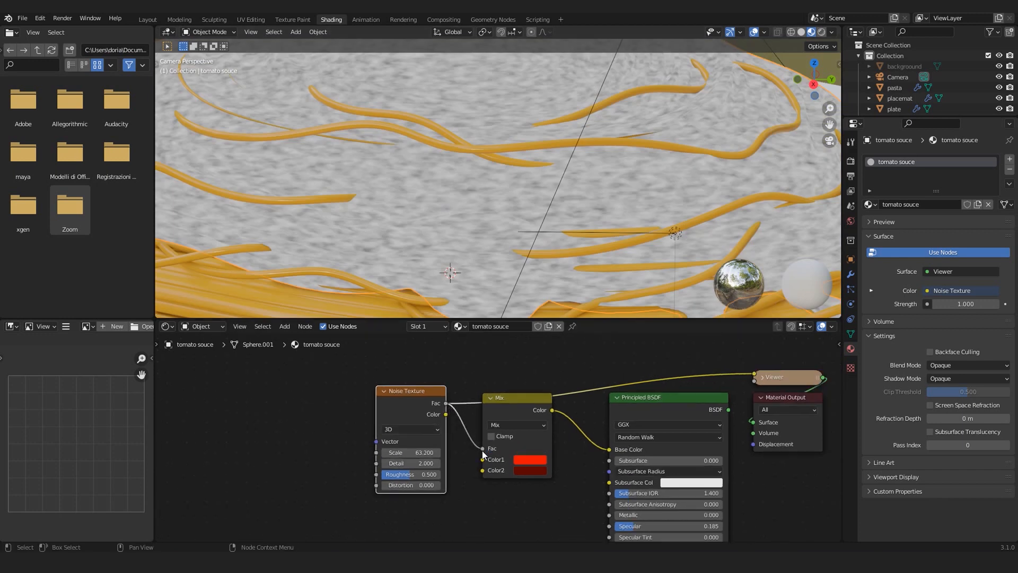
pyautogui.keyDown('ctrl'); pyautogui.keyDown('shift'); pyautogui.click(660, 405); pyautogui.keyUp('shift'); pyautogui.keyUp('ctrl')
pyautogui.moveTo(407, 391); pyautogui.dragTo(369, 391)
pyautogui.scroll(-4, 435, 195)
pyautogui.scroll(2, 409, 407)
pyautogui.scroll(-1, 685, 424)
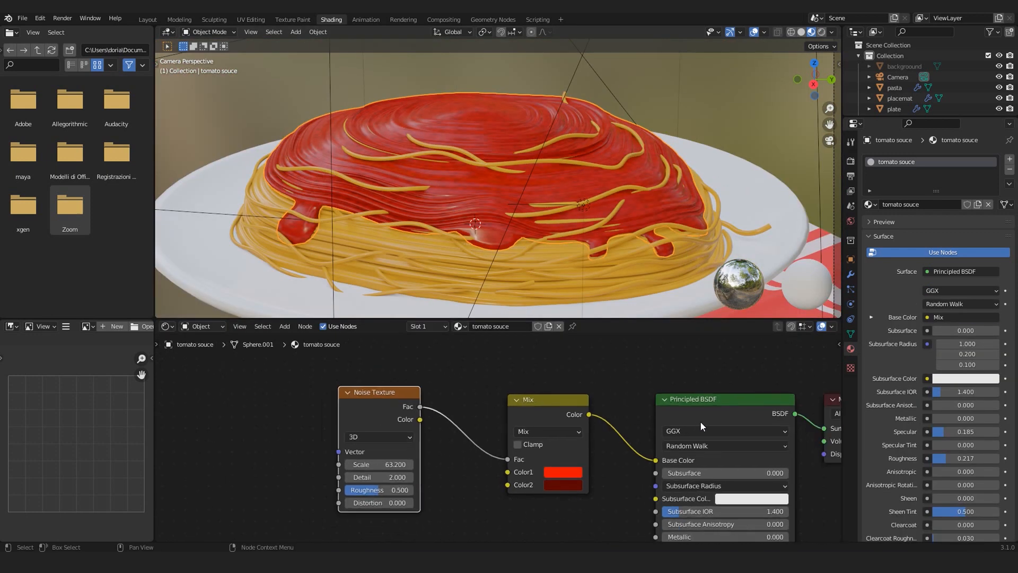
pyautogui.moveTo(734, 403); pyautogui.dragTo(587, 403, button='middle')
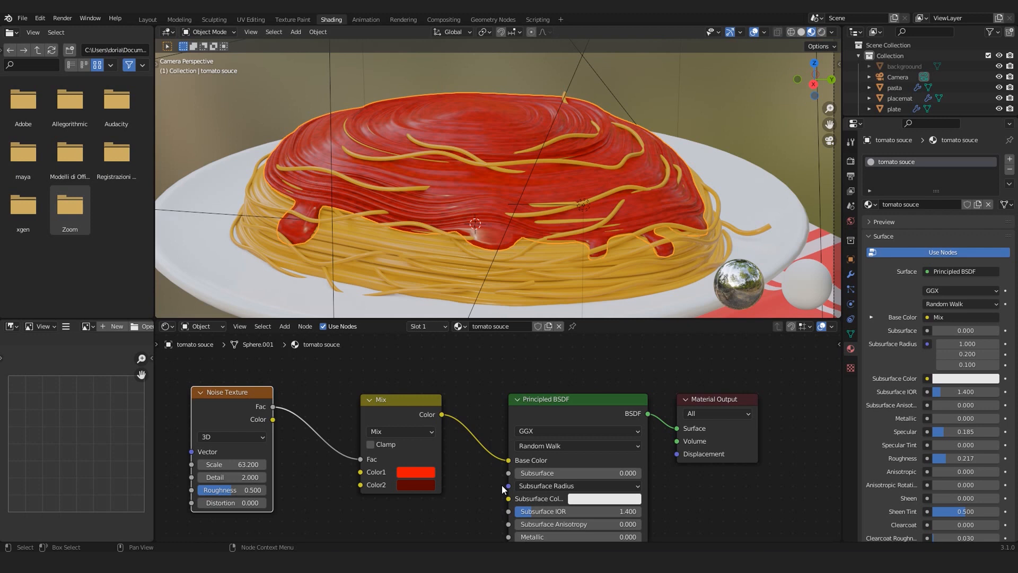
# Preview the Mix node's color output alone on the sauce to examine how the two reds blend
pyautogui.click(572, 400)
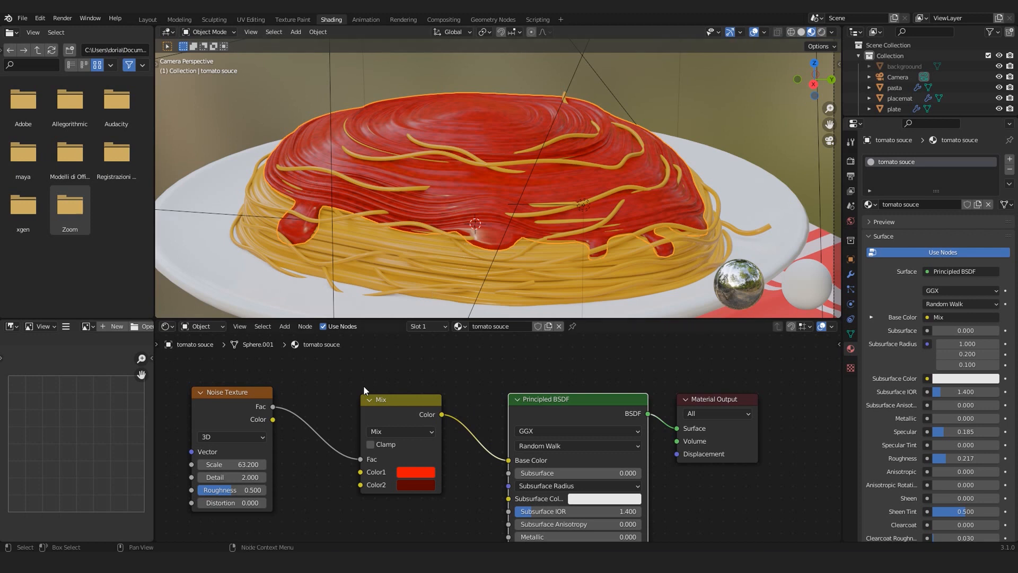
pyautogui.moveTo(385, 409); pyautogui.dragTo(409, 402, button='middle')
pyautogui.click(418, 409)
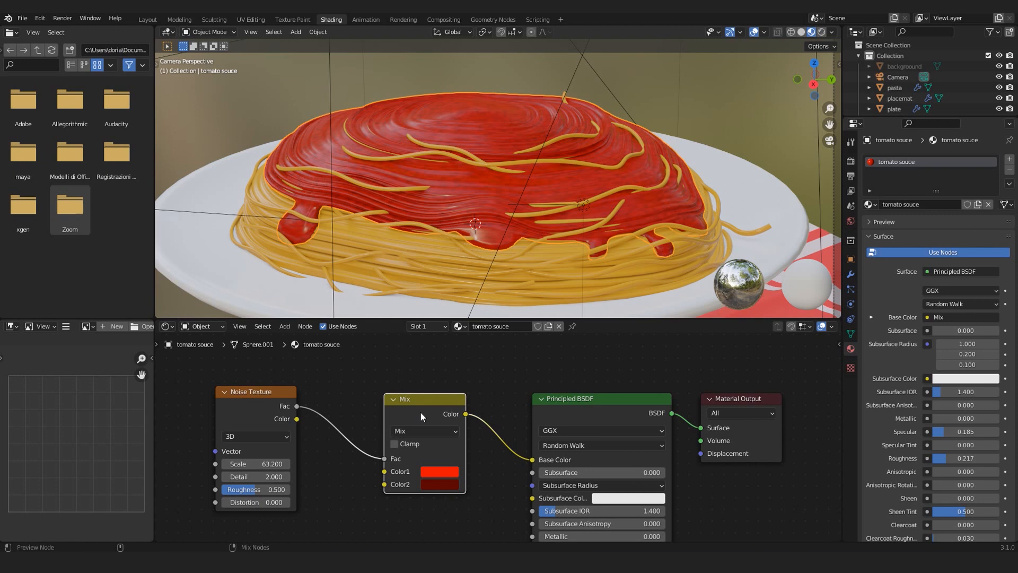
pyautogui.keyDown('ctrl'); pyautogui.keyDown('shift'); pyautogui.click(420, 411); pyautogui.keyUp('shift'); pyautogui.keyUp('ctrl')
pyautogui.scroll(5, 416, 190)
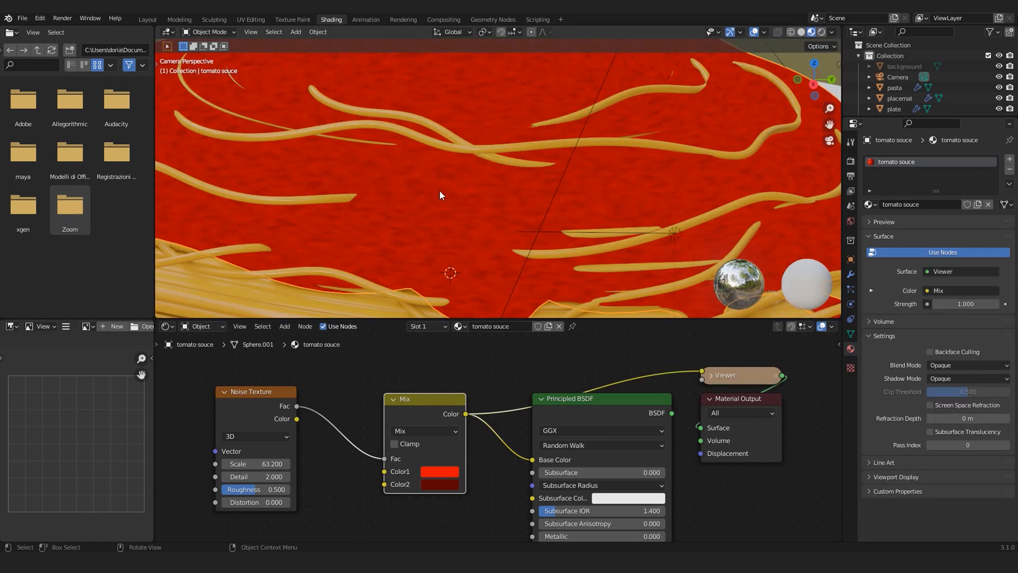
pyautogui.scroll(-5, 440, 191)
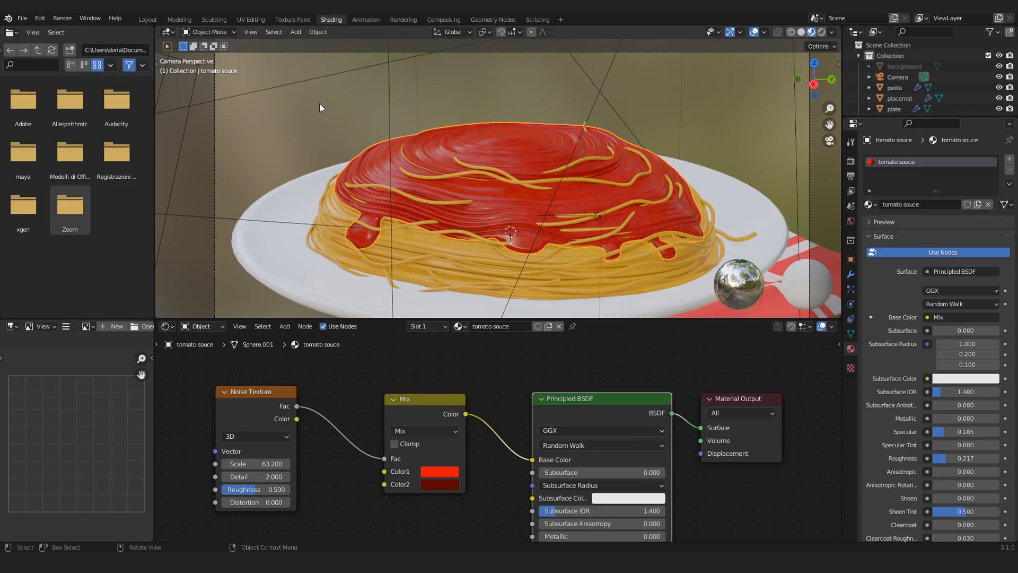
# Apply all transforms to the tomato sauce object
pyautogui.press('t')
pyautogui.click(170, 106)
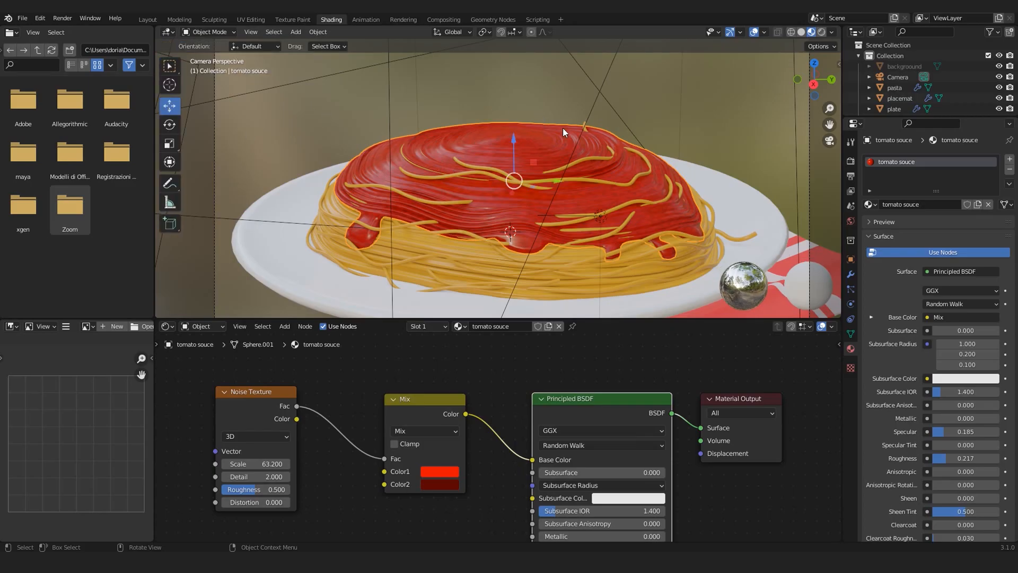
pyautogui.keyDown('shift'); pyautogui.moveTo(501, 164); pyautogui.dragTo(466, 152, button='middle'); pyautogui.keyUp('shift')
pyautogui.scroll(4, 447, 132)
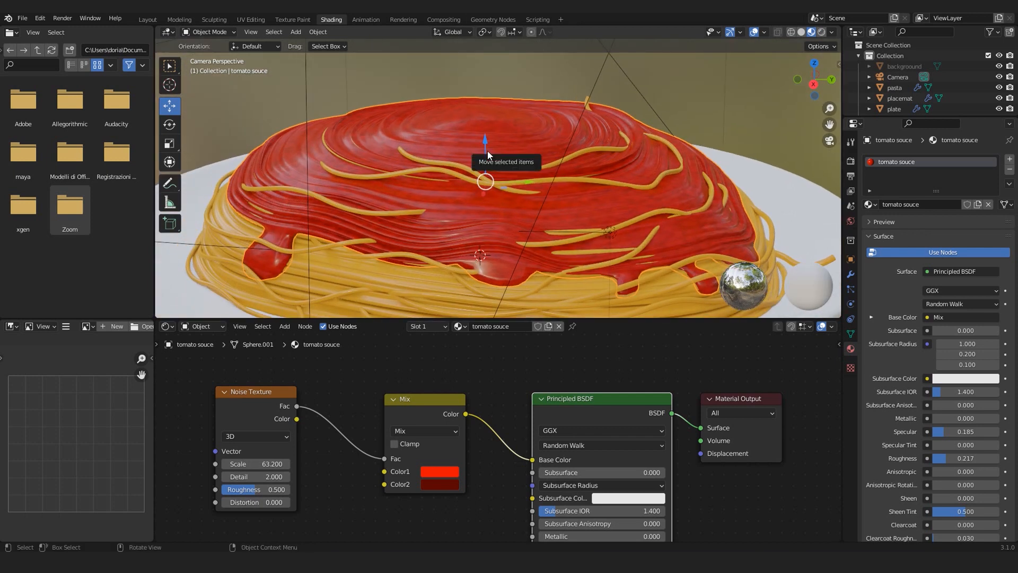
pyautogui.hotkey('ctrl', 'a')
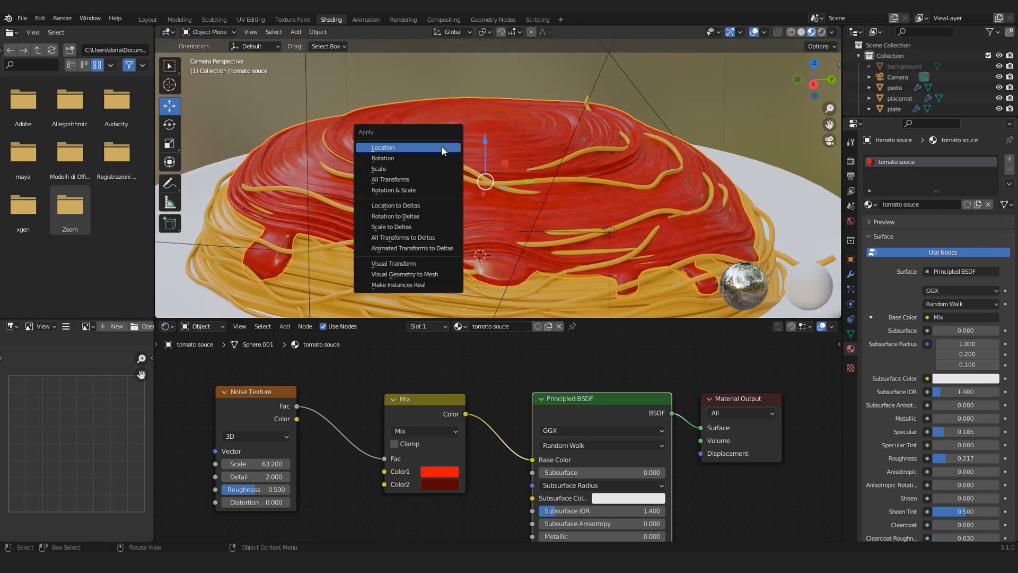
pyautogui.click(395, 177)
# Set the tomato sauce object's origin to its geometry
pyautogui.click(311, 32)
pyautogui.moveTo(339, 56)
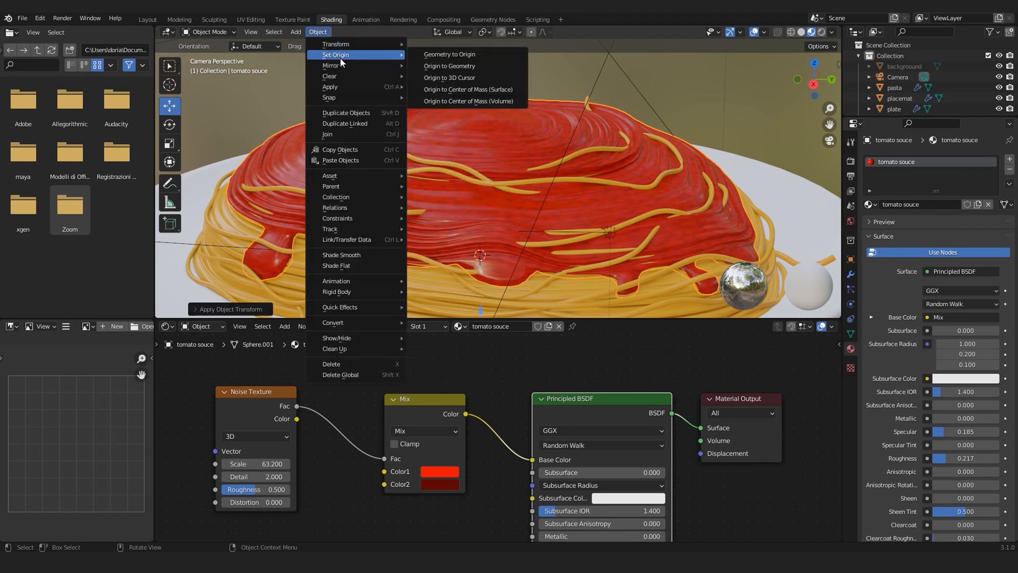
pyautogui.click(444, 66)
pyautogui.scroll(-2, 451, 125)
pyautogui.scroll(3, 452, 138)
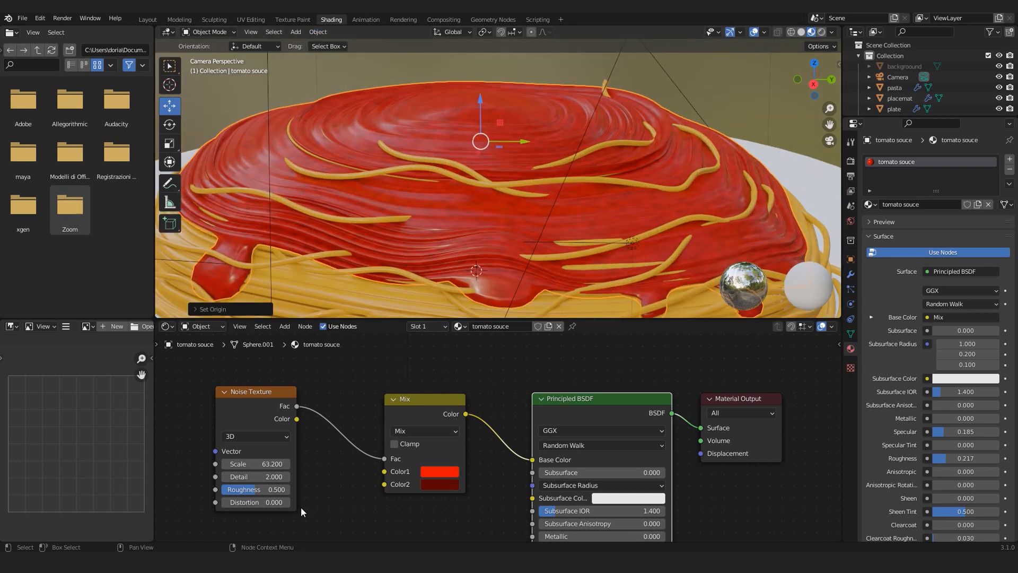
# Switch the viewport to rendered shading and set the sauce's Noise Texture Scale to 205.8
pyautogui.click(822, 31)
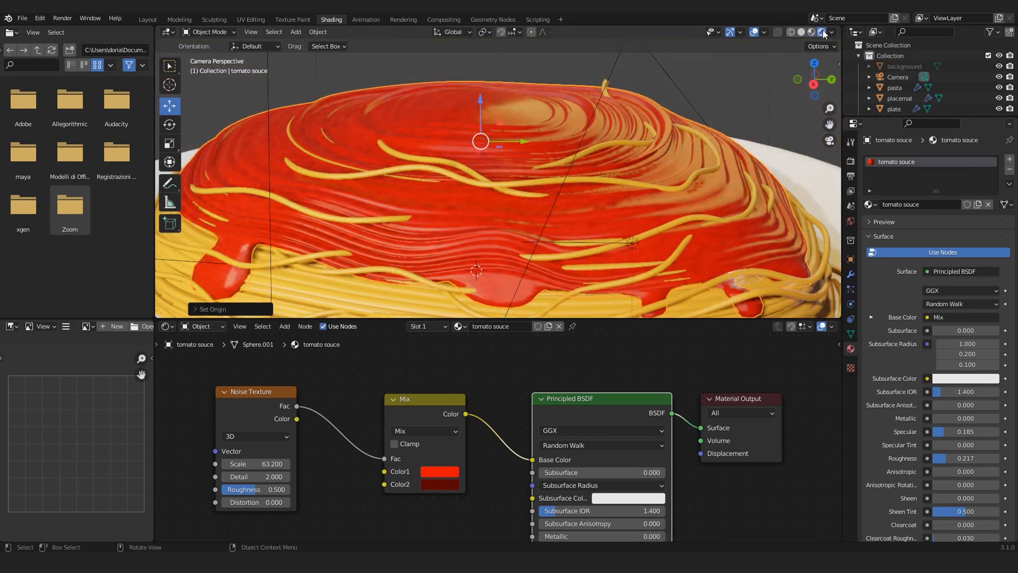
pyautogui.scroll(-2, 471, 192)
pyautogui.scroll(4, 471, 192)
pyautogui.keyDown('shift'); pyautogui.moveTo(453, 206); pyautogui.dragTo(501, 184, button='middle'); pyautogui.keyUp('shift')
pyautogui.moveTo(242, 463); pyautogui.dragTo(323, 464)
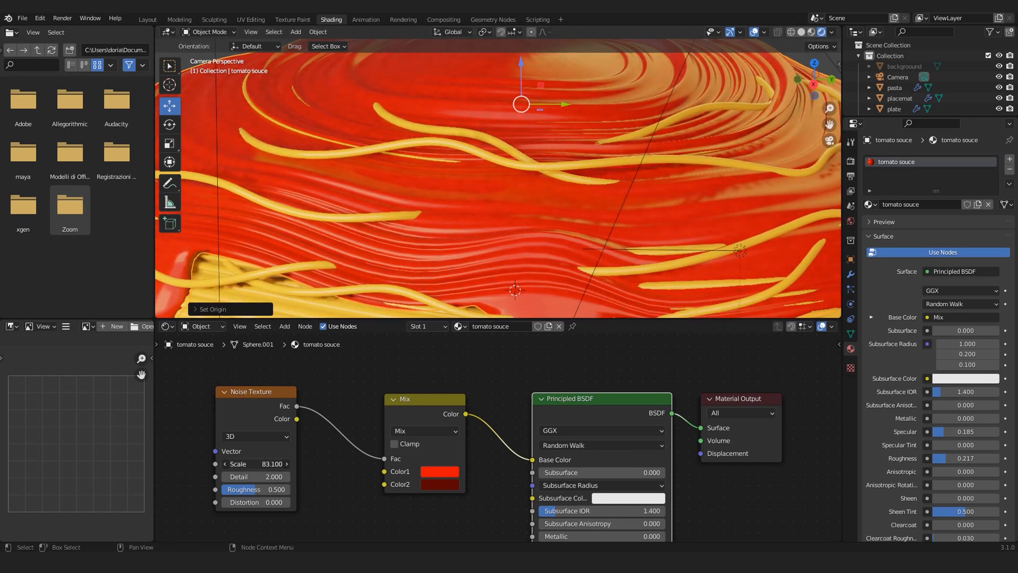
# Examine the rendered sauce's color variation and reflections, both close up and with the whole plate in view
pyautogui.scroll(-6, 396, 169)
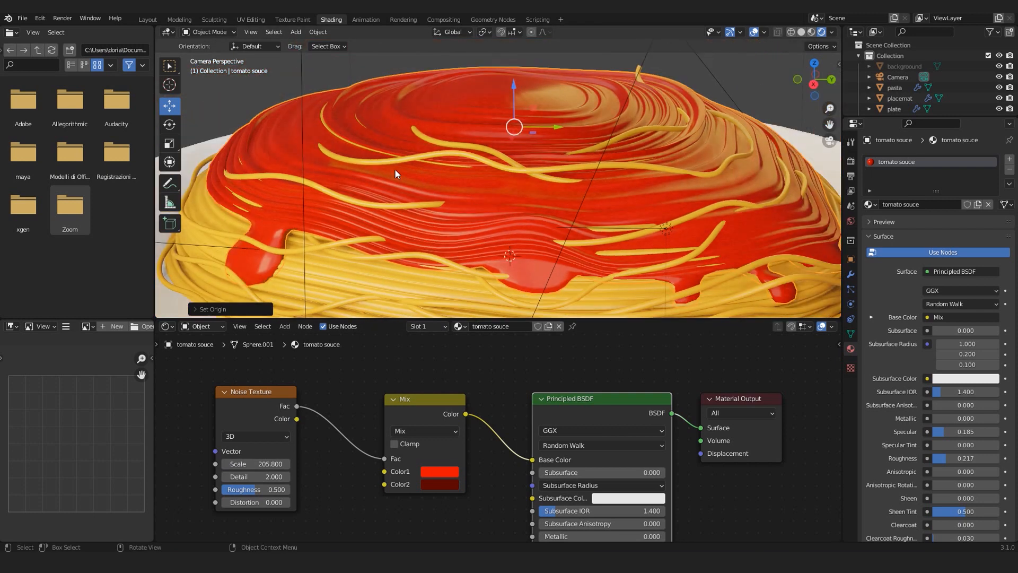
pyautogui.scroll(5, 531, 202)
pyautogui.moveTo(532, 202)
pyautogui.mouseDown(button='middle')
pyautogui.moveTo(661, 148)
pyautogui.moveTo(521, 192)
pyautogui.moveTo(544, 203)
pyautogui.mouseUp(button='middle')
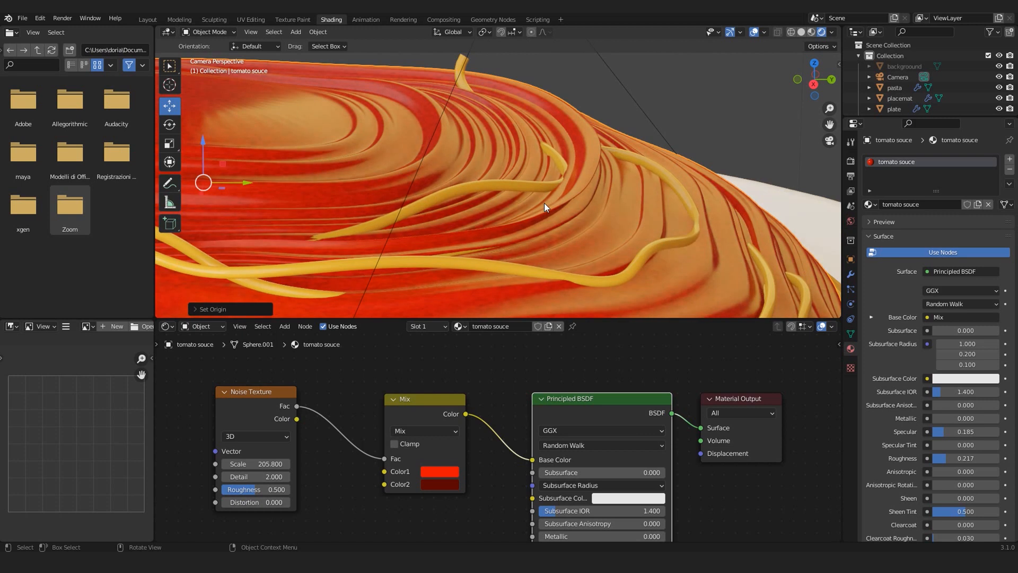
pyautogui.keyDown('shift'); pyautogui.moveTo(432, 202); pyautogui.dragTo(626, 152, button='middle'); pyautogui.keyUp('shift')
pyautogui.scroll(-8, 611, 151)
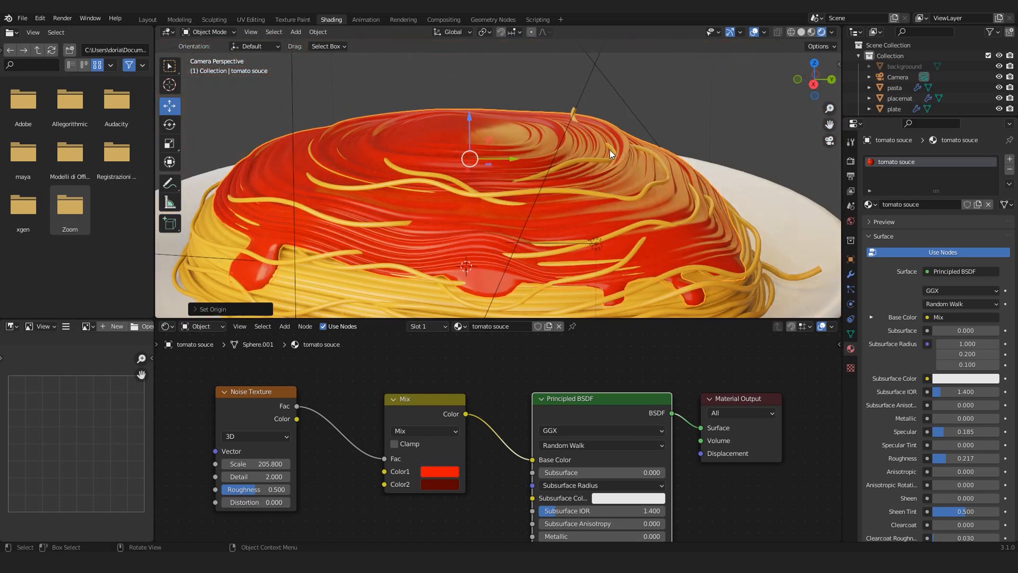
pyautogui.scroll(-4, 575, 179)
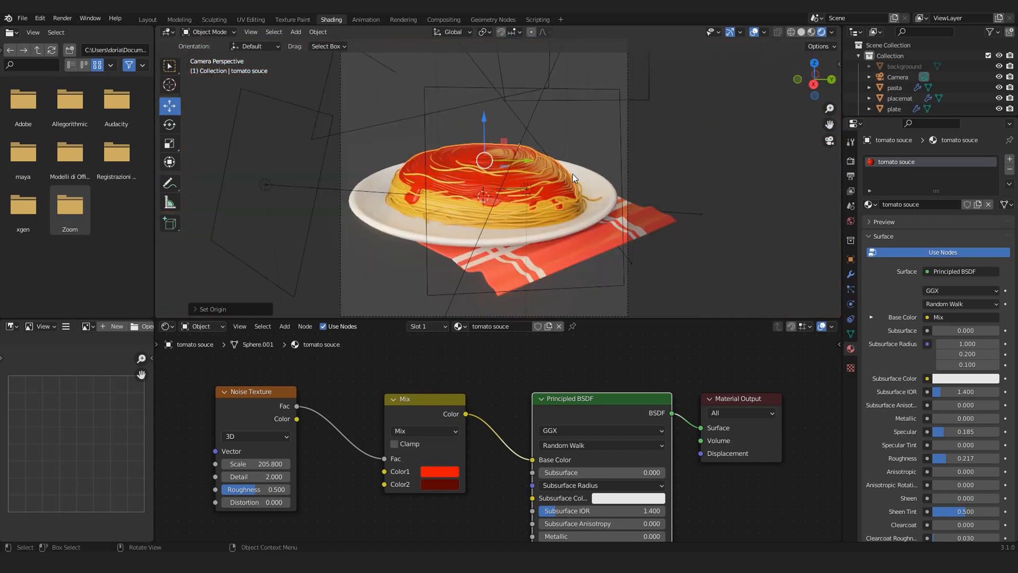
pyautogui.scroll(2, 572, 174)
pyautogui.scroll(1, 465, 240)
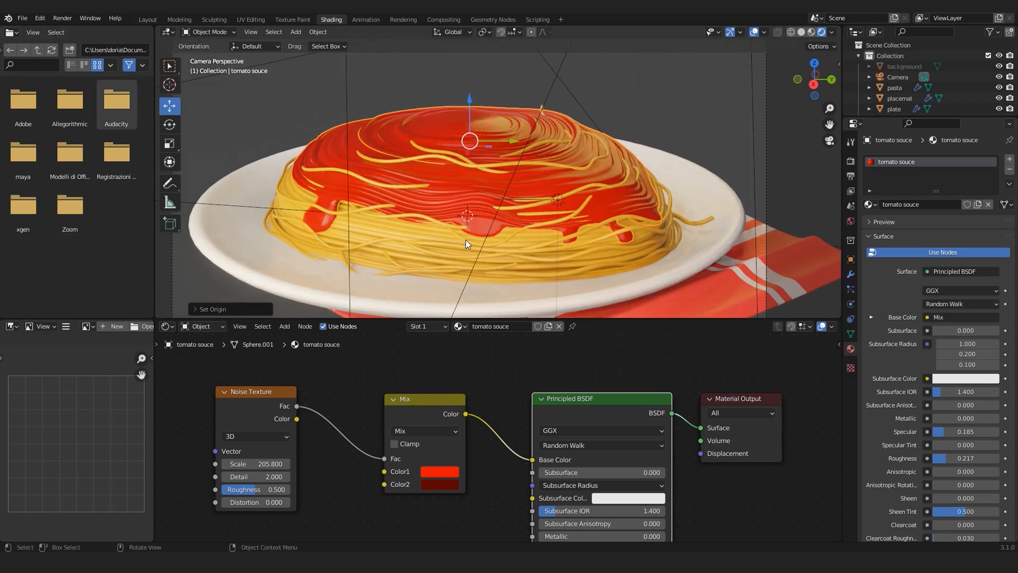
# Select a spaghetti strand in the pile and enlarge the node editor to work on its pasta material
pyautogui.click(441, 247)
pyautogui.moveTo(540, 434); pyautogui.dragTo(411, 416, button='middle')
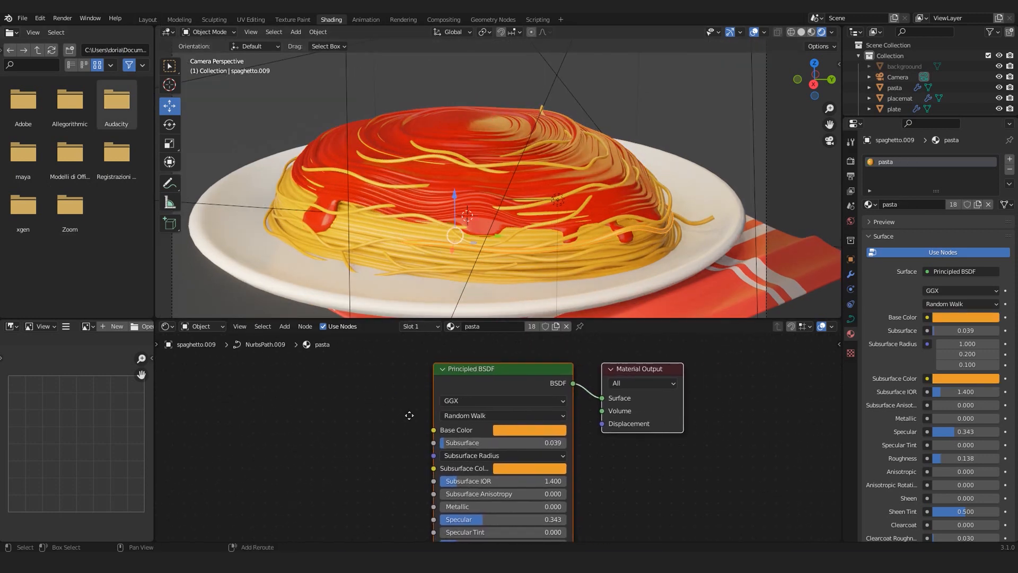
pyautogui.scroll(1, 437, 364)
pyautogui.moveTo(389, 319); pyautogui.dragTo(389, 260)
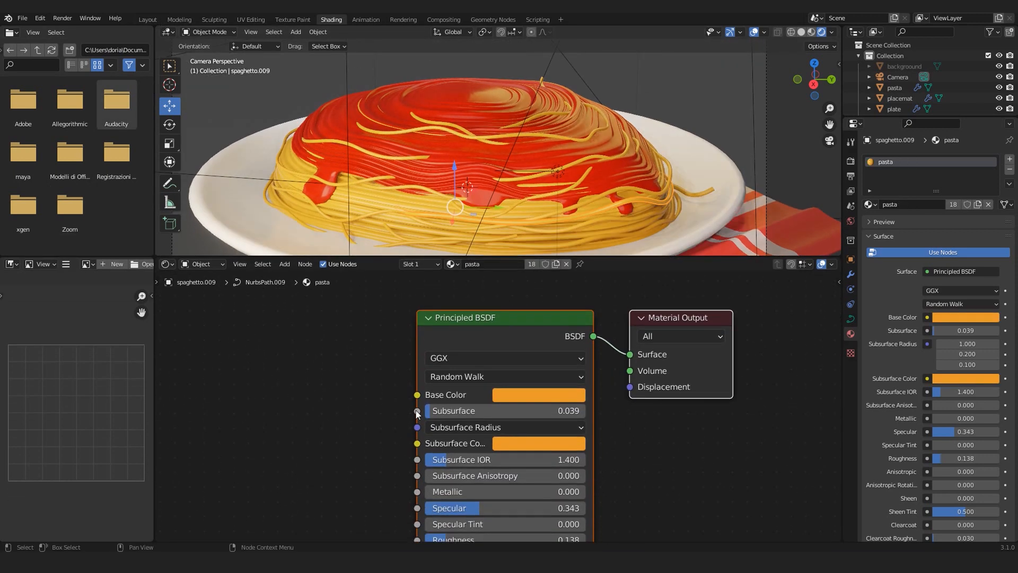
pyautogui.scroll(1, 470, 444)
pyautogui.scroll(3, 402, 192)
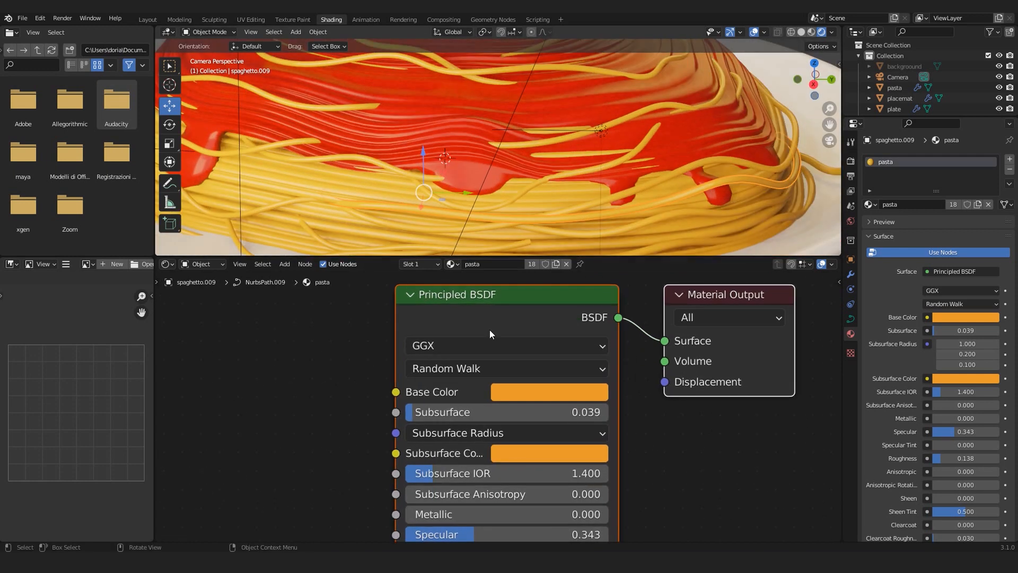
# Set the pasta material's Subsurface Color to a deep red-orange and its Subsurface value to 0.080
pyautogui.click(516, 453)
pyautogui.moveTo(546, 301); pyautogui.dragTo(553, 318)
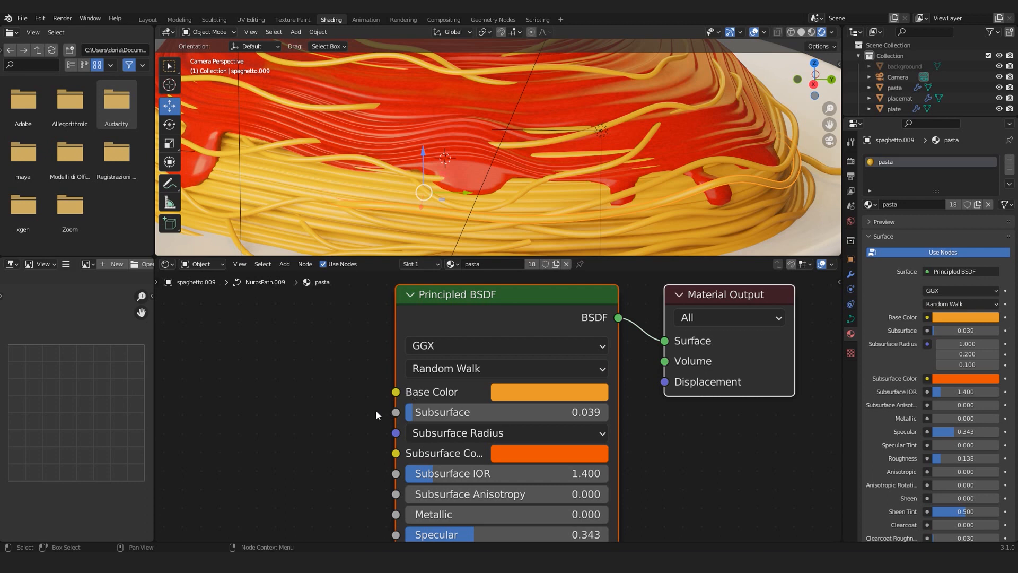
pyautogui.scroll(-3, 493, 194)
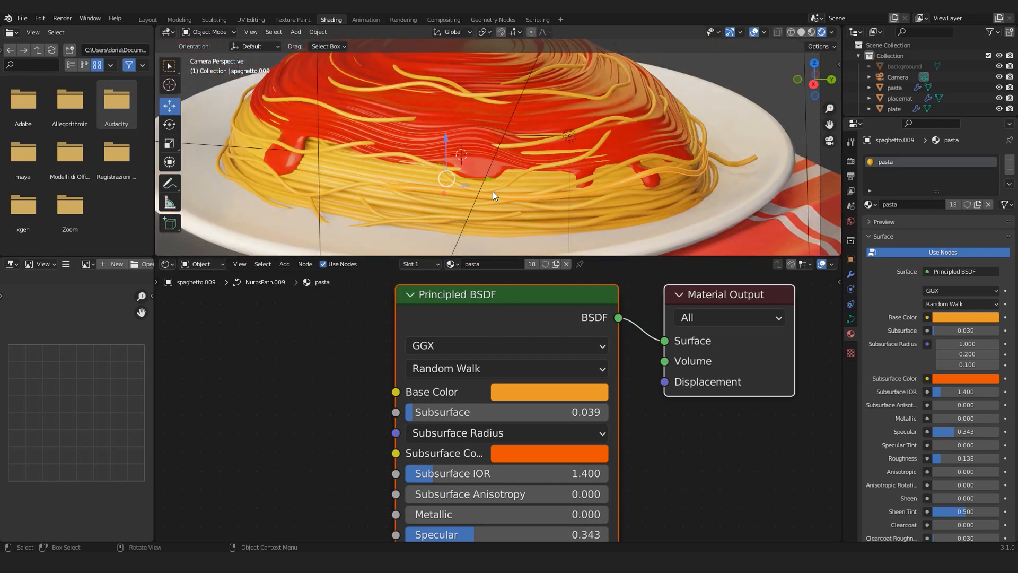
pyautogui.scroll(2, 492, 191)
pyautogui.moveTo(413, 415)
pyautogui.mouseDown()
pyautogui.moveTo(588, 415)
pyautogui.moveTo(422, 415)
pyautogui.mouseUp()
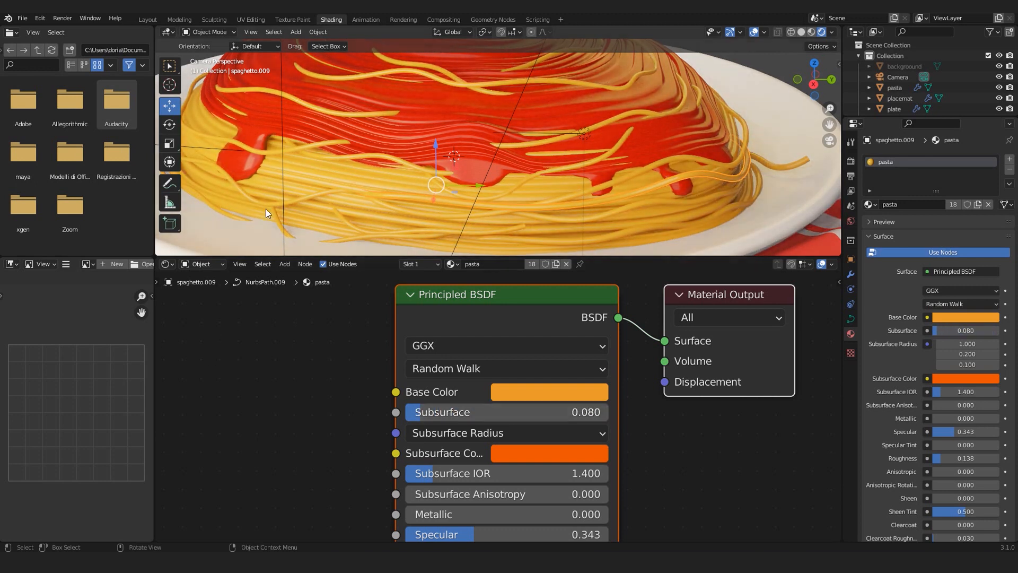
pyautogui.scroll(-4, 298, 185)
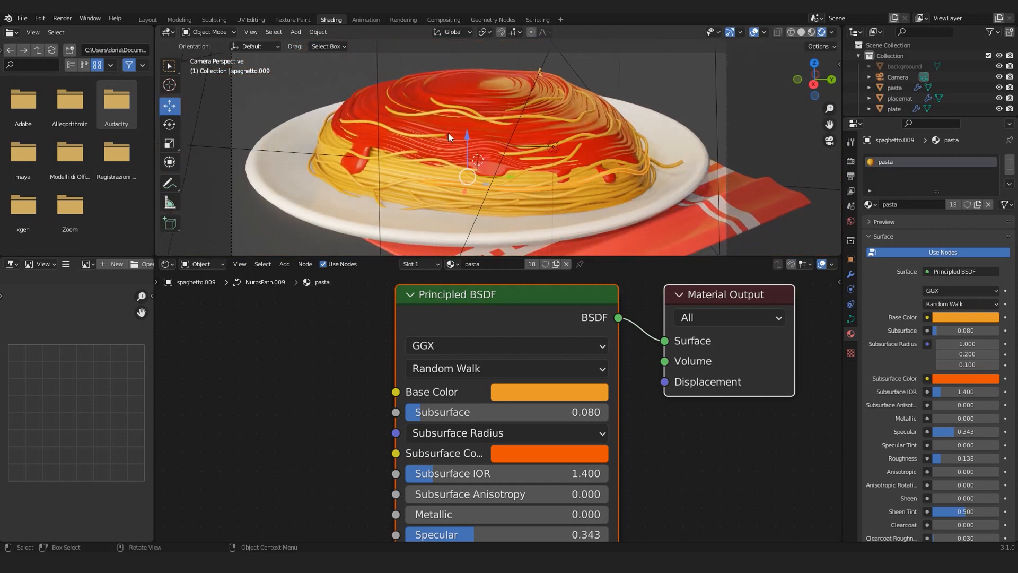
pyautogui.scroll(1, 447, 132)
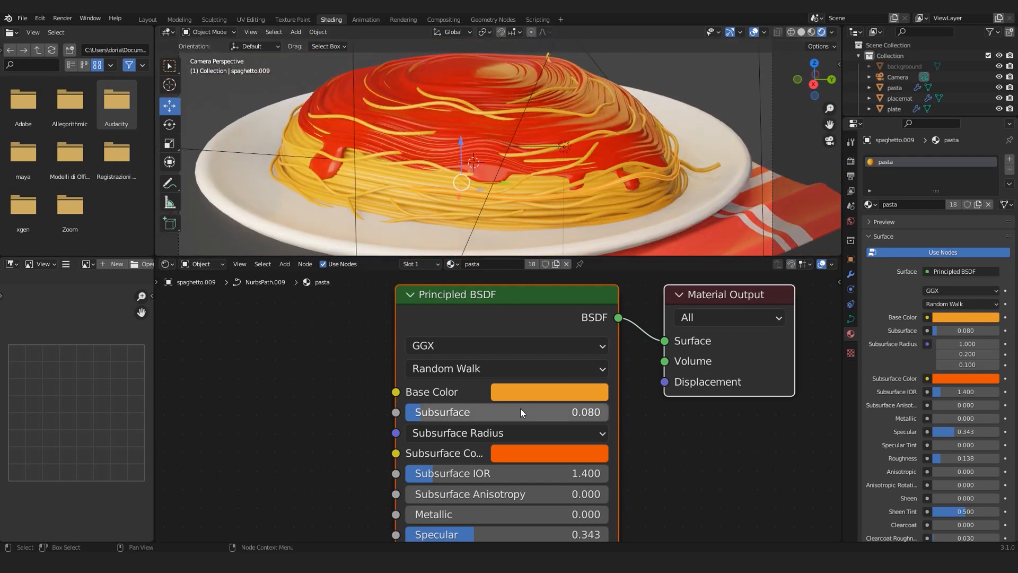
# Shift the pasta material's Base Color to a slightly deeper, more saturated orange, judging it against the whole rendered plate
pyautogui.moveTo(392, 496)
pyautogui.mouseDown(button='middle')
pyautogui.moveTo(411, 473)
pyautogui.moveTo(410, 487)
pyautogui.mouseUp(button='middle')
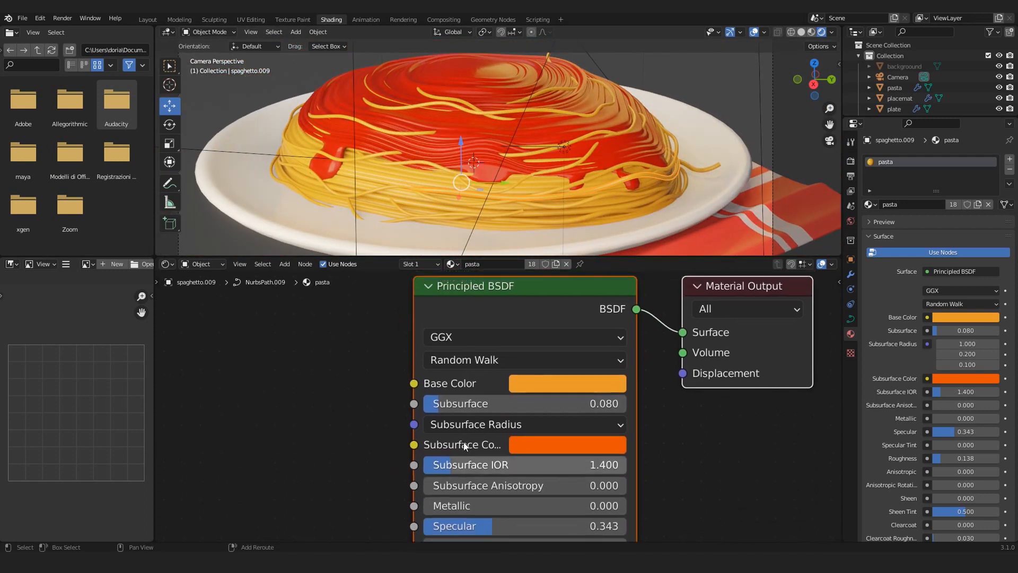
pyautogui.click(536, 382)
pyautogui.moveTo(554, 234); pyautogui.dragTo(551, 237)
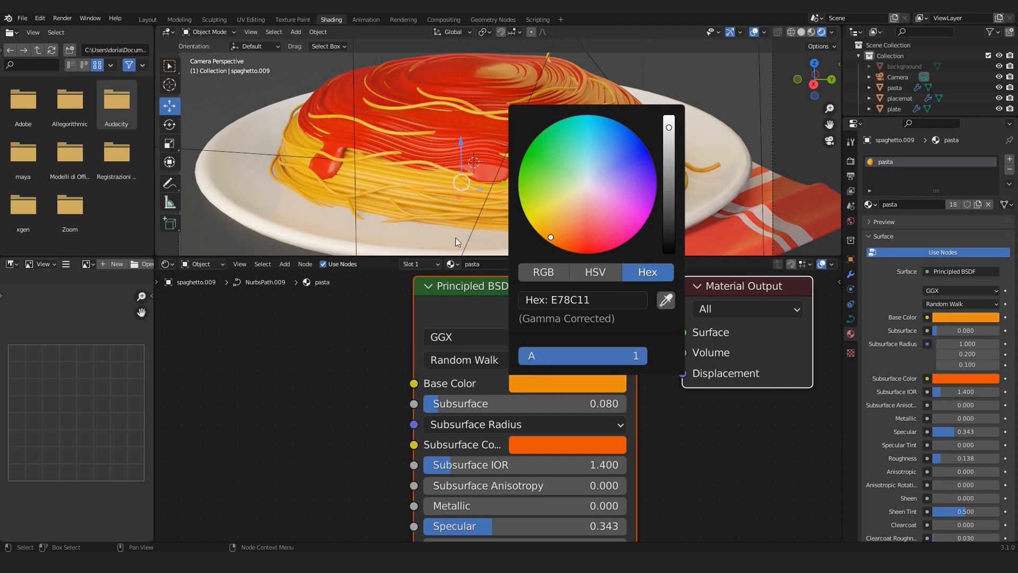
pyautogui.scroll(-4, 319, 91)
pyautogui.scroll(4, 349, 123)
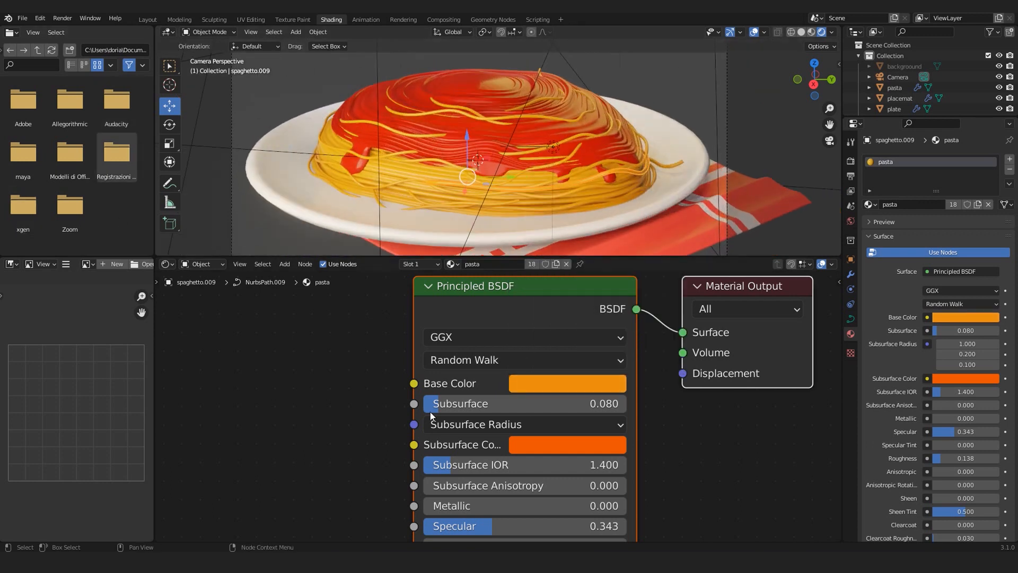
pyautogui.click(517, 384)
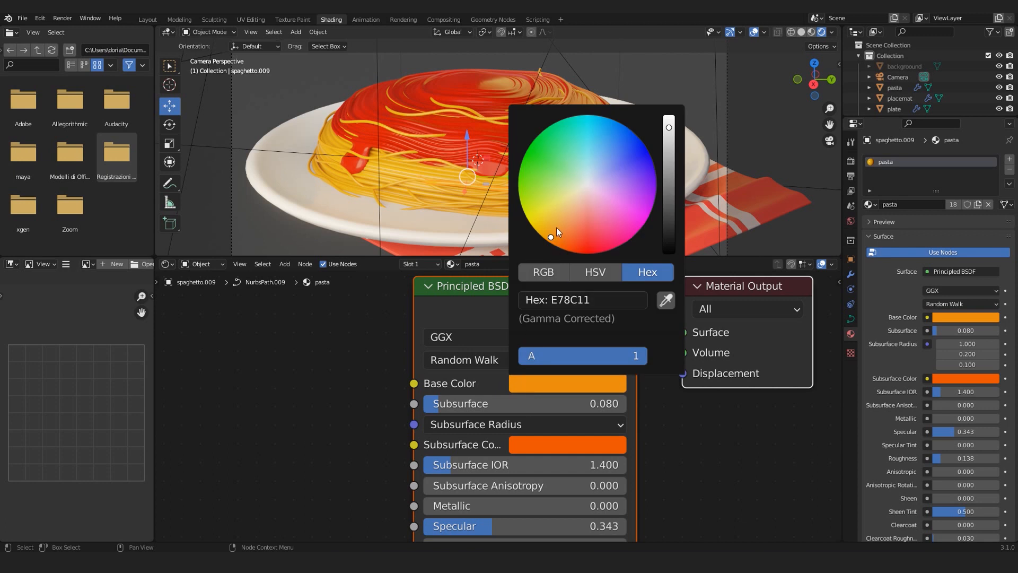
pyautogui.moveTo(554, 232); pyautogui.dragTo(553, 235)
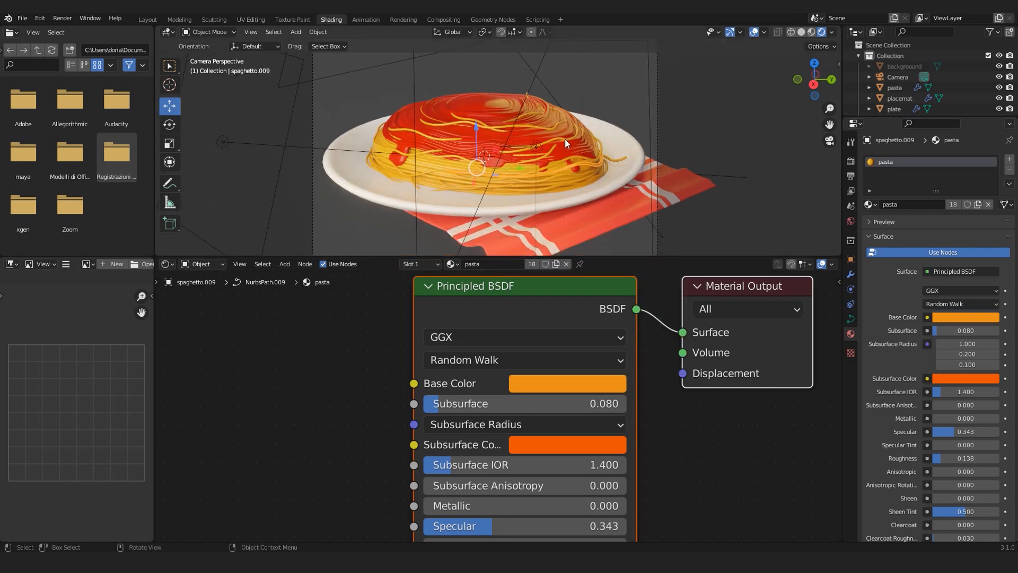
pyautogui.moveTo(455, 204)
pyautogui.keyDown('shift'); pyautogui.mouseDown(button='middle')
pyautogui.moveTo(458, 189)
pyautogui.moveTo(452, 211)
pyautogui.mouseUp(button='middle'); pyautogui.keyUp('shift')
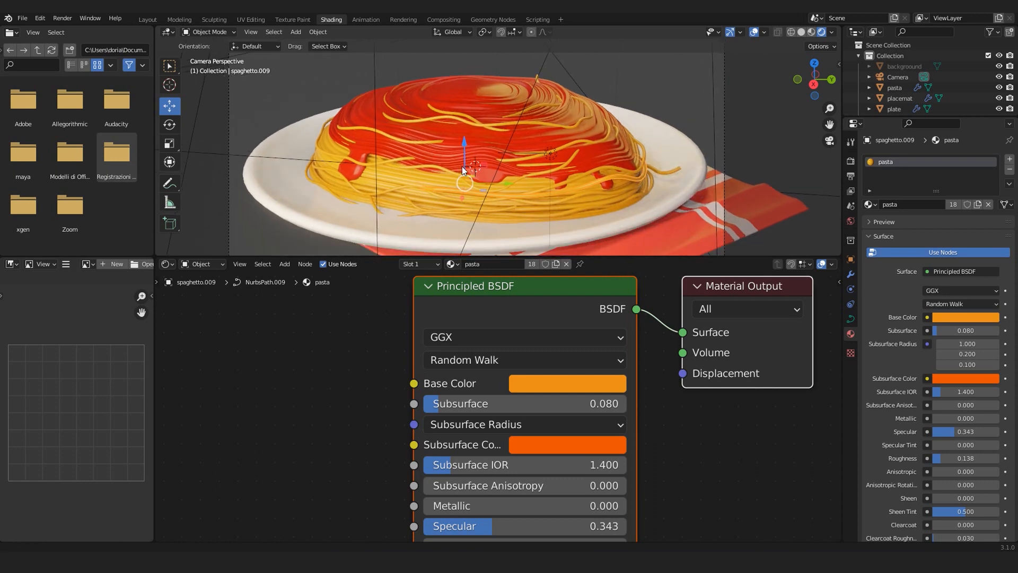
# Switch to the Layout workspace, add a mesh plane and raise it about 2.6 m so it sits above the spaghetti
pyautogui.click(144, 19)
pyautogui.scroll(-2, 425, 276)
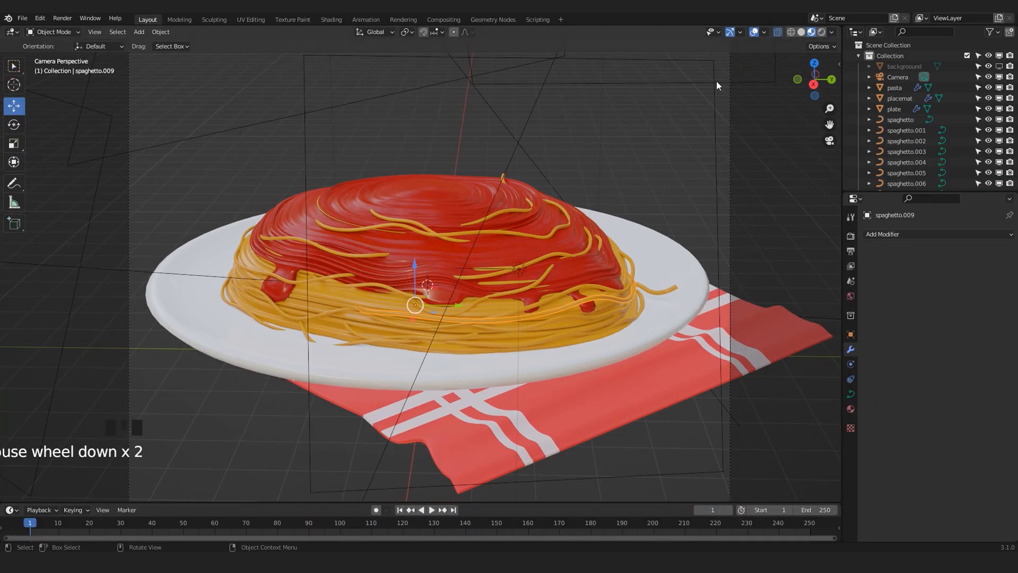
pyautogui.scroll(3, 431, 250)
pyautogui.scroll(-2, 385, 290)
pyautogui.click(453, 200)
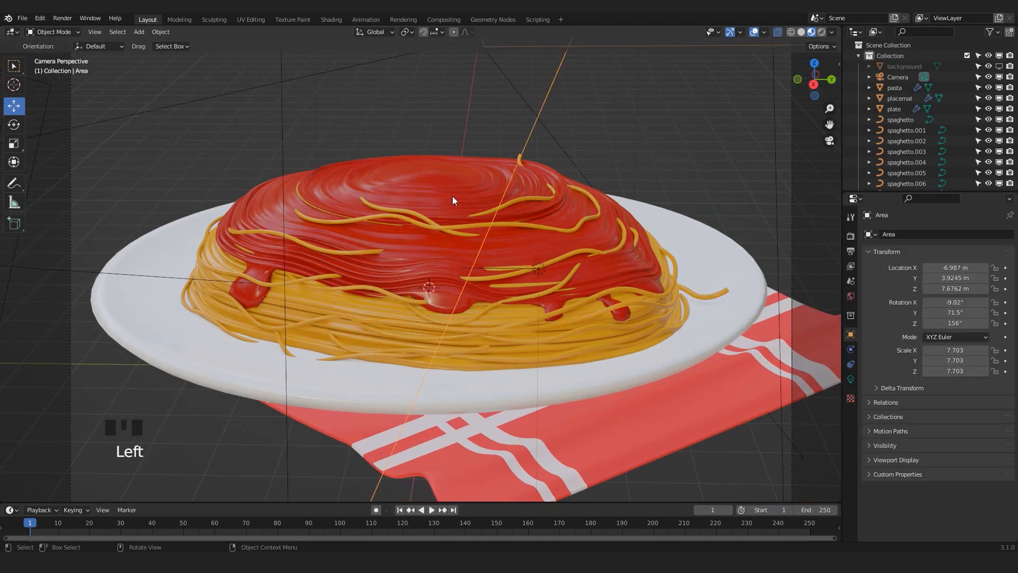
pyautogui.click(442, 196)
pyautogui.scroll(3, 441, 197)
pyautogui.scroll(-2, 441, 197)
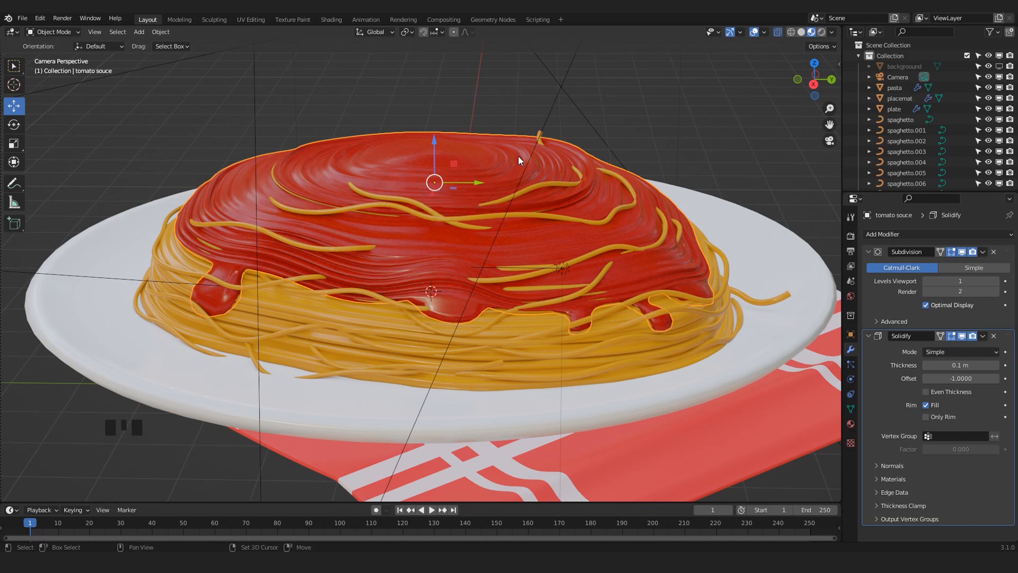
pyautogui.hotkey('shift', 'a')
pyautogui.moveTo(518, 156)
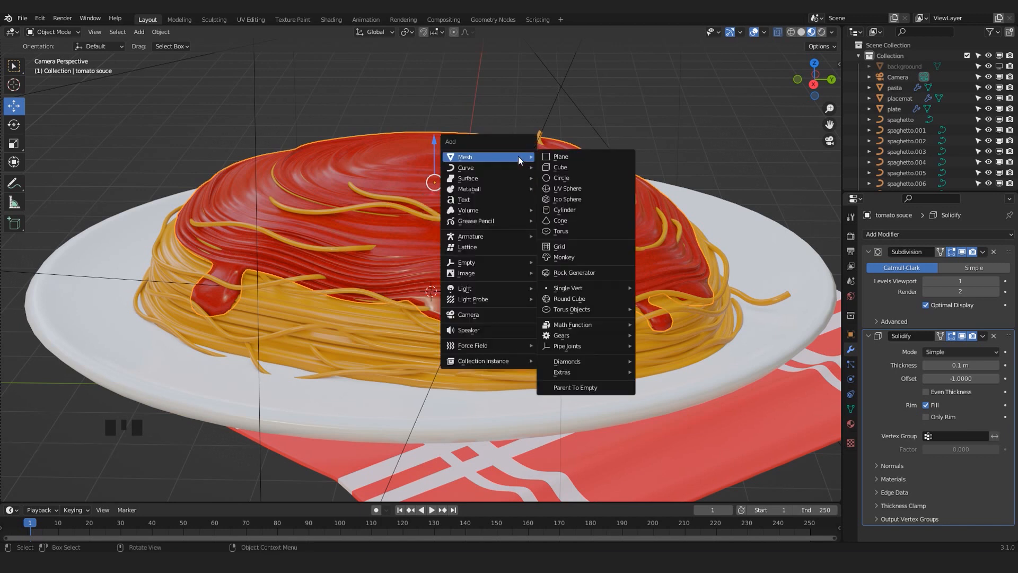
pyautogui.click(555, 156)
pyautogui.moveTo(436, 242); pyautogui.dragTo(451, 55)
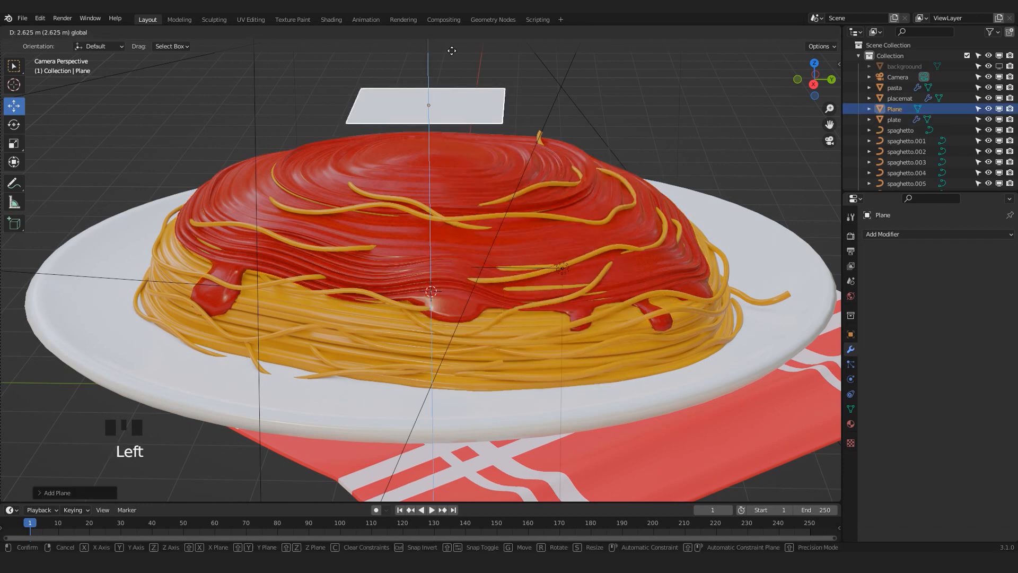
pyautogui.scroll(-4, 450, 55)
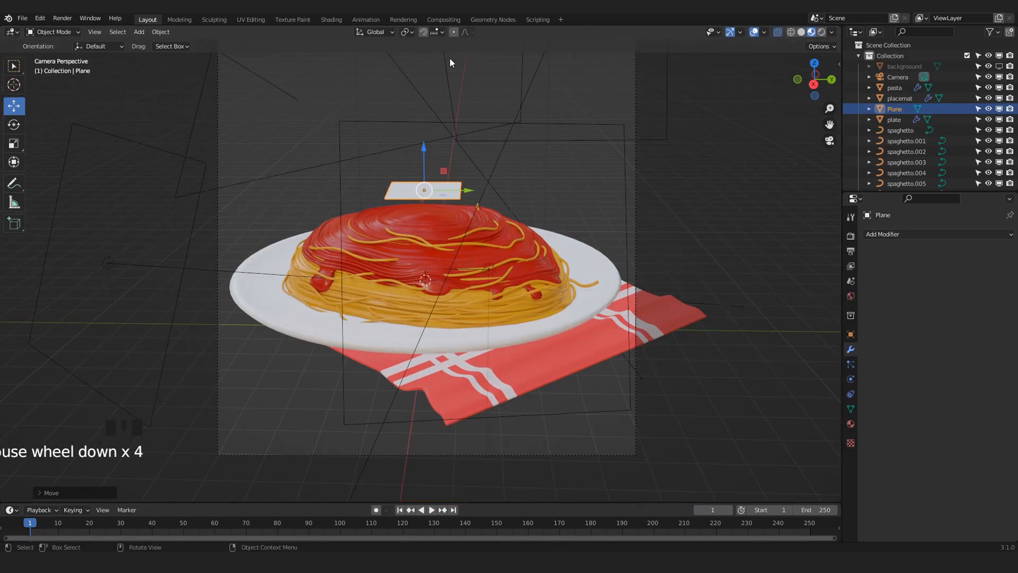
# In top view, move the plane along the X axis to empty space beyond the placemat
pyautogui.press('KP_7')
pyautogui.scroll(4, 319, 265)
pyautogui.scroll(-3, 325, 268)
pyautogui.moveTo(365, 277); pyautogui.dragTo(787, 268)
pyautogui.keyDown('shift'); pyautogui.moveTo(787, 268); pyautogui.dragTo(470, 269, button='middle'); pyautogui.keyUp('shift')
pyautogui.scroll(2, 470, 268)
pyautogui.scroll(2, 464, 274)
pyautogui.scroll(-1, 472, 284)
pyautogui.click(469, 295)
pyautogui.click(471, 294)
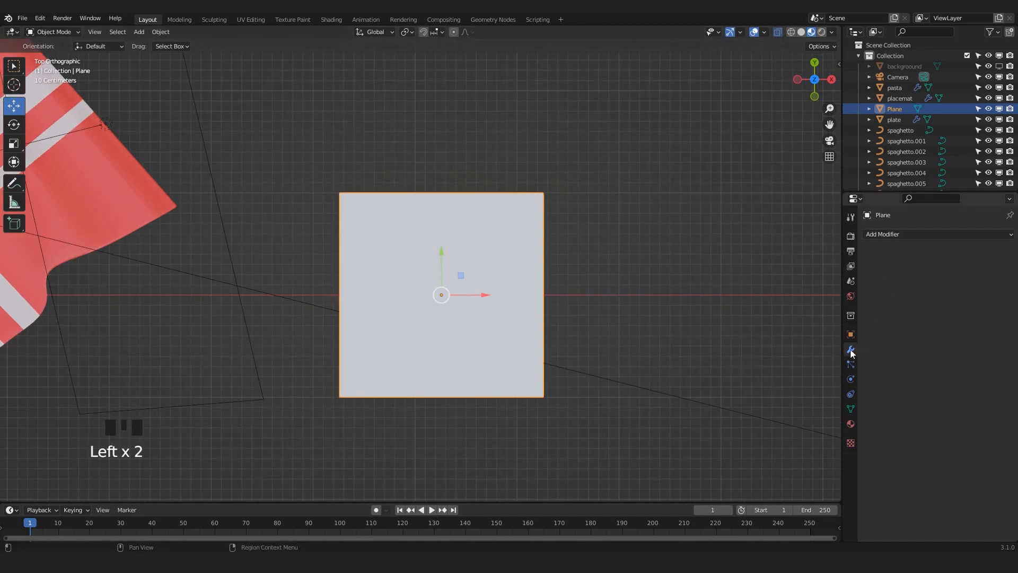
# Round the plane into a disc with a Subdivision Surface modifier at viewport level 2 and apply the modifier
pyautogui.click(889, 236)
pyautogui.click(801, 428)
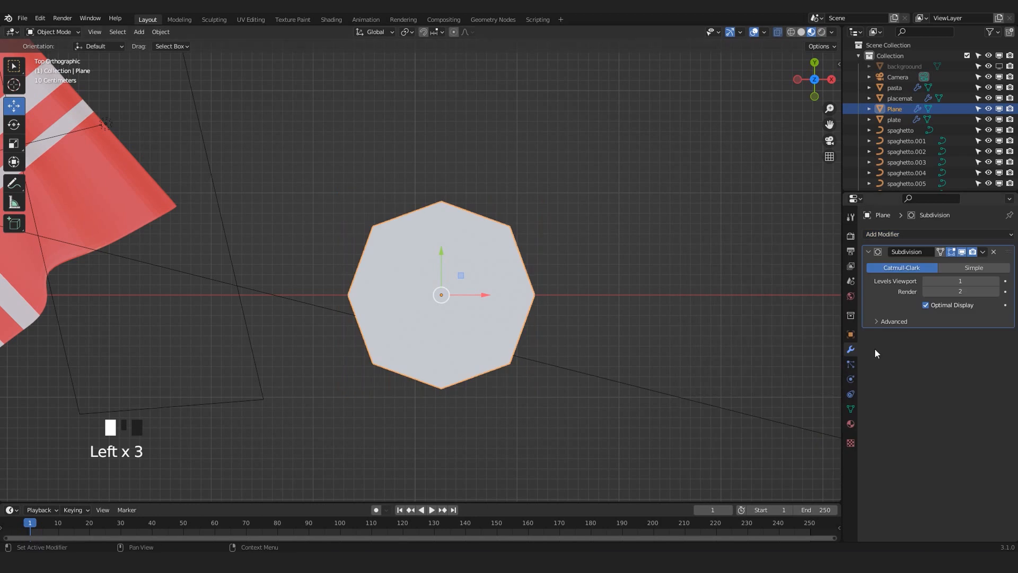
pyautogui.click(996, 281)
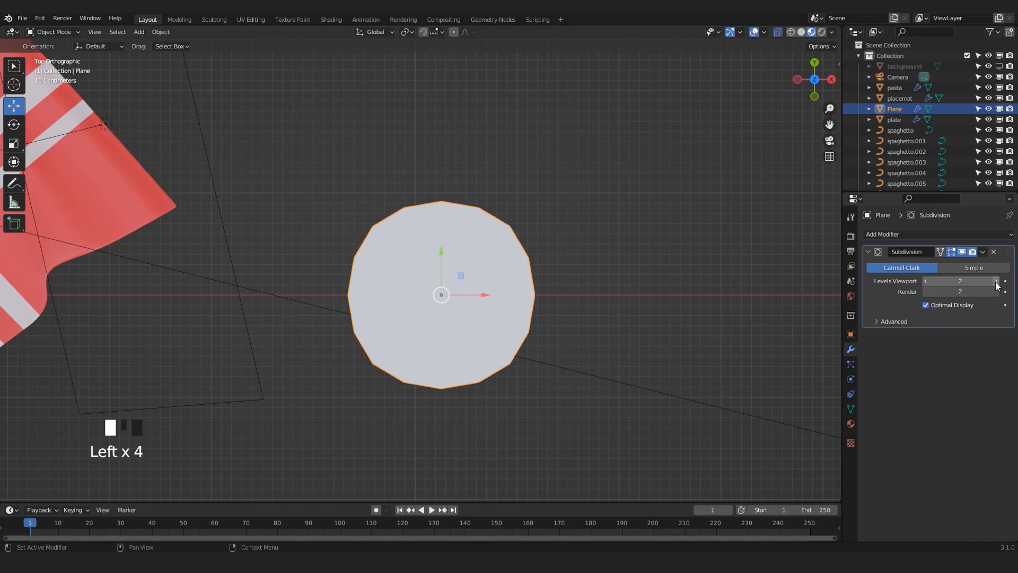
pyautogui.click(984, 252)
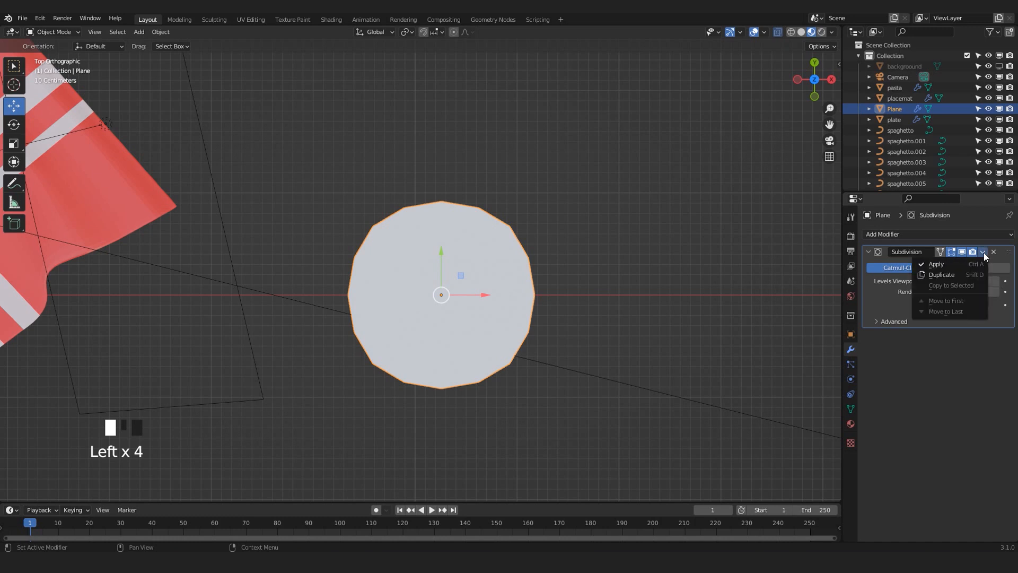
pyautogui.click(937, 265)
# With proportional editing, pull the disc's far +Y vertex outward into a leaf tip and nudge the opposite end vertex
pyautogui.press('Tab')
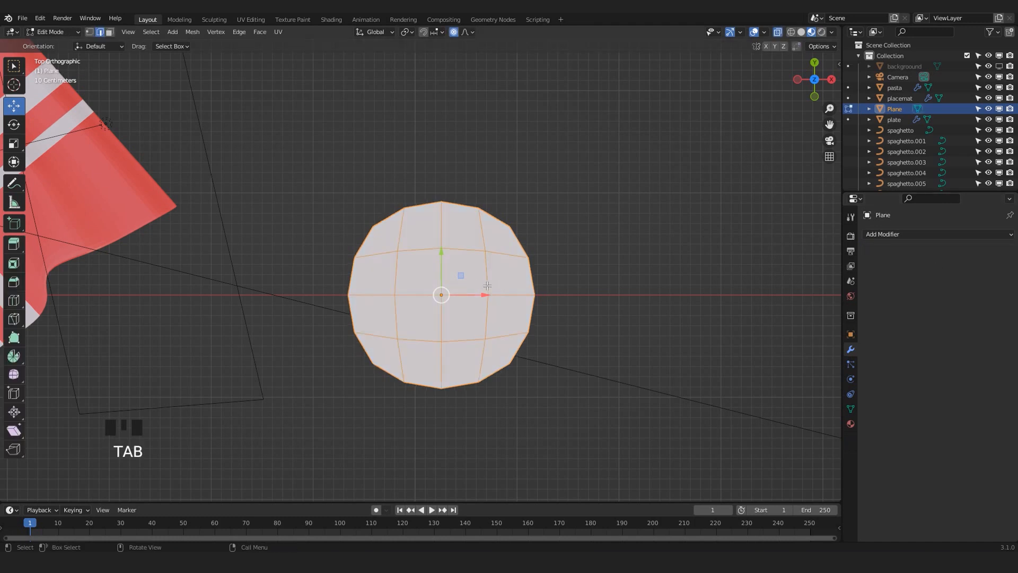
pyautogui.hotkey('ctrl', '1')
pyautogui.click(442, 206)
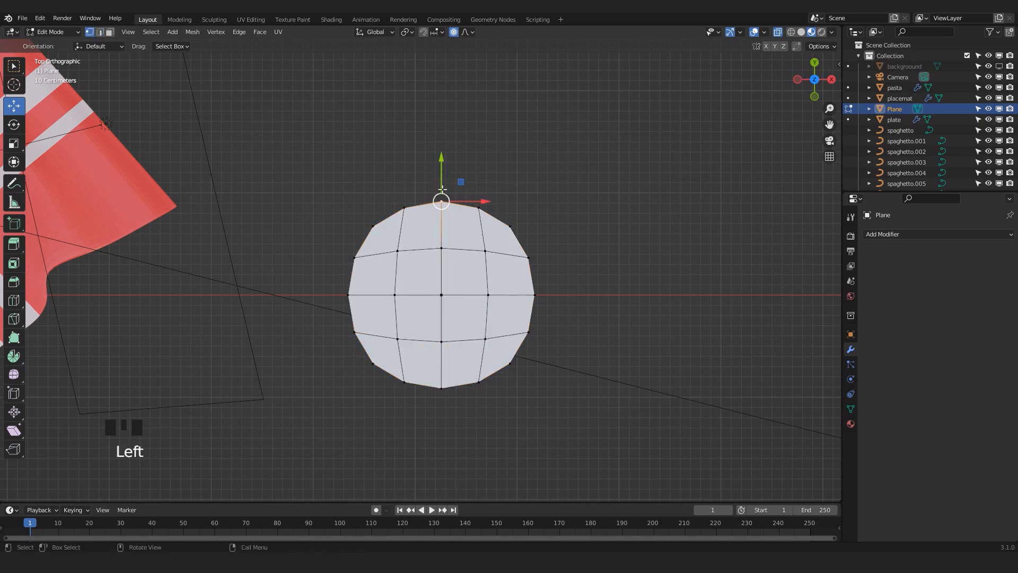
pyautogui.scroll(-2, 442, 190)
pyautogui.moveTo(433, 182); pyautogui.dragTo(434, 120)
pyautogui.click(431, 354)
pyautogui.moveTo(430, 357); pyautogui.dragTo(434, 329)
pyautogui.scroll(2, 476, 317)
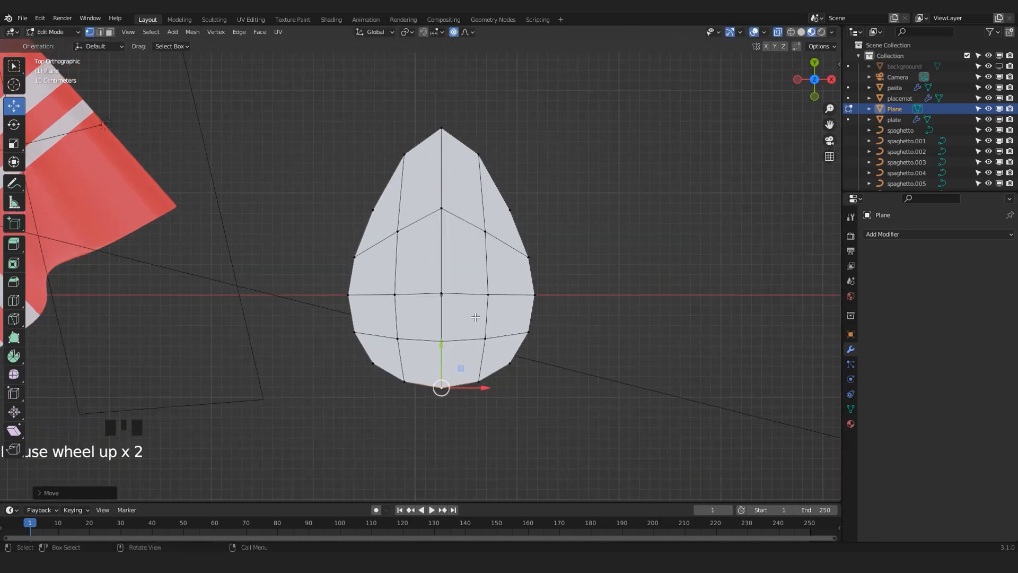
# Scale the two outline vertices on either side below the tip slightly wider along X
pyautogui.click(508, 210)
pyautogui.keyDown('shift'); pyautogui.click(369, 210); pyautogui.keyUp('shift')
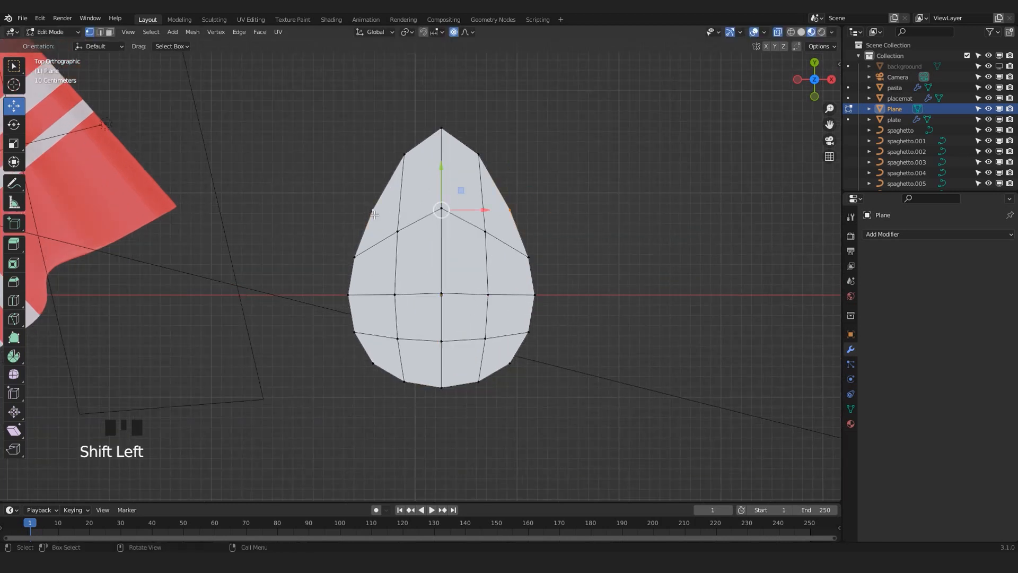
pyautogui.press('s')
pyautogui.press('x')
pyautogui.click(625, 260)
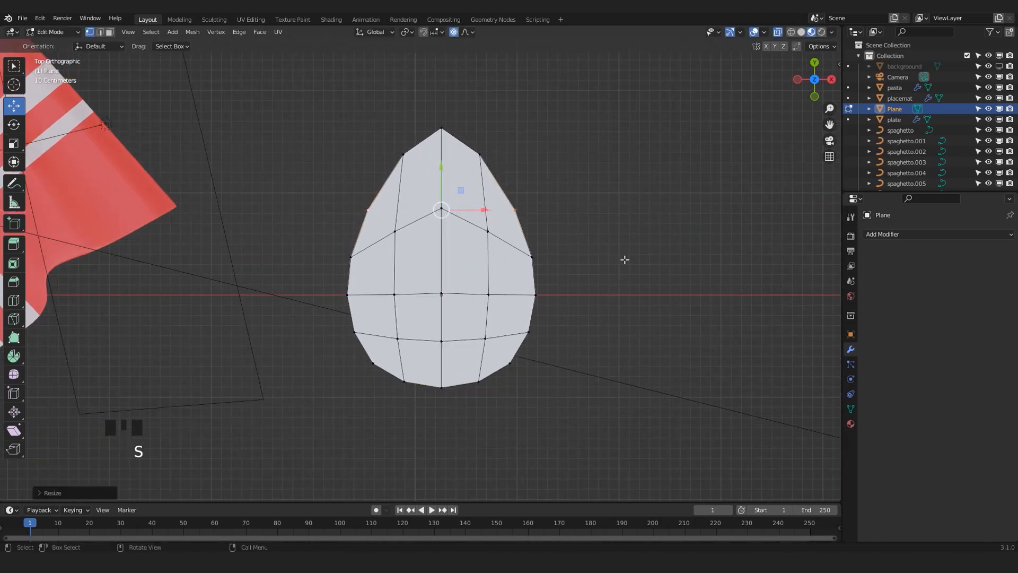
# Turn off proportional editing and lower the central row of vertices from tip to base to crease the leaf
pyautogui.click(454, 32)
pyautogui.click(426, 124)
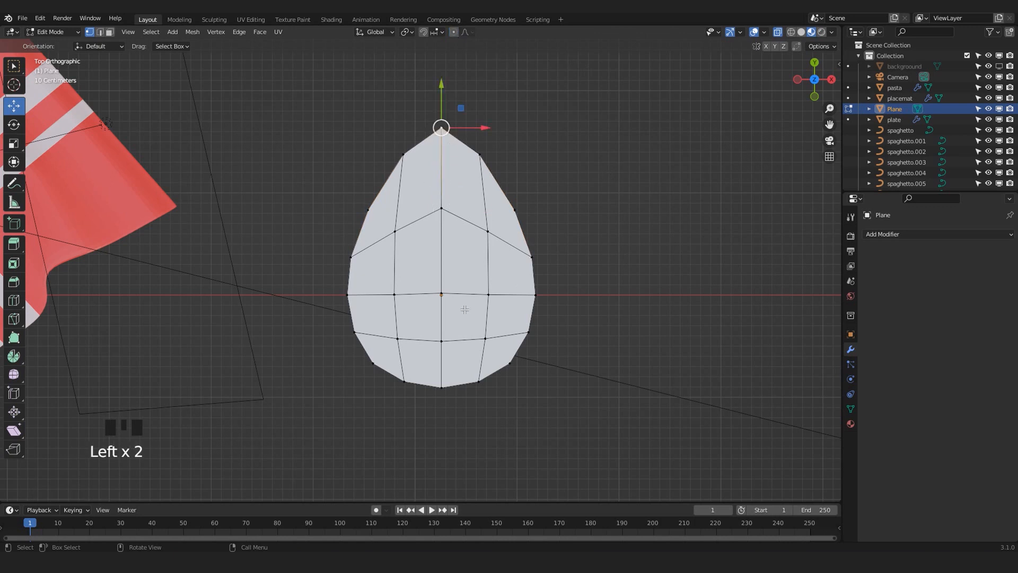
pyautogui.keyDown('ctrl'); pyautogui.click(443, 388); pyautogui.keyUp('ctrl')
pyautogui.moveTo(442, 387); pyautogui.dragTo(494, 222, button='middle')
pyautogui.moveTo(479, 219); pyautogui.dragTo(471, 248)
pyautogui.moveTo(475, 251)
pyautogui.mouseDown(button='middle')
pyautogui.moveTo(474, 289)
pyautogui.moveTo(464, 286)
pyautogui.moveTo(481, 256)
pyautogui.mouseUp(button='middle')
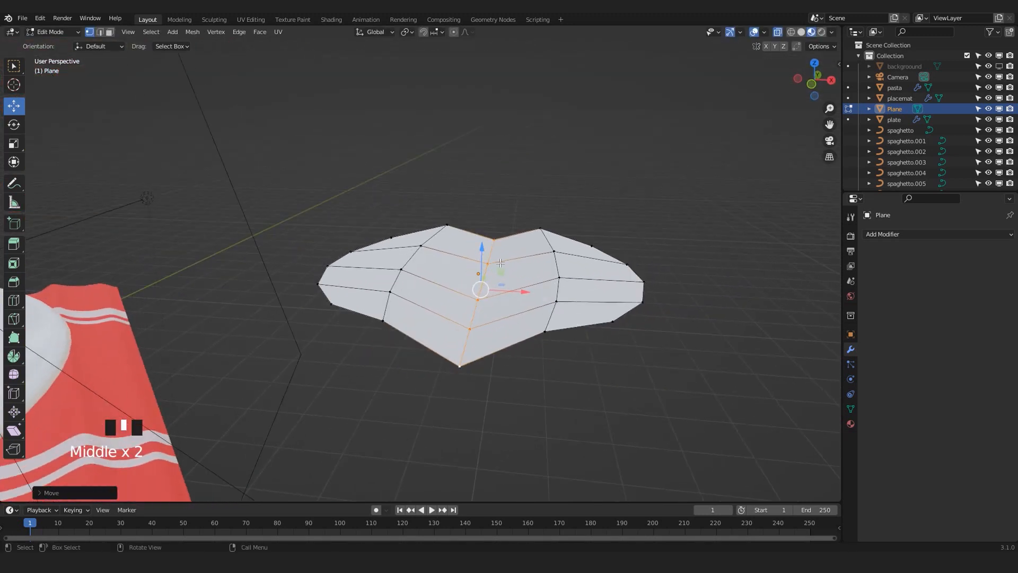
pyautogui.click(555, 252)
pyautogui.moveTo(556, 255); pyautogui.dragTo(557, 273, button='middle')
pyautogui.click(559, 296)
pyautogui.keyDown('ctrl'); pyautogui.click(402, 282); pyautogui.keyUp('ctrl')
pyautogui.moveTo(404, 280); pyautogui.dragTo(409, 248, button='middle')
pyautogui.moveTo(465, 213); pyautogui.dragTo(472, 262, button='middle')
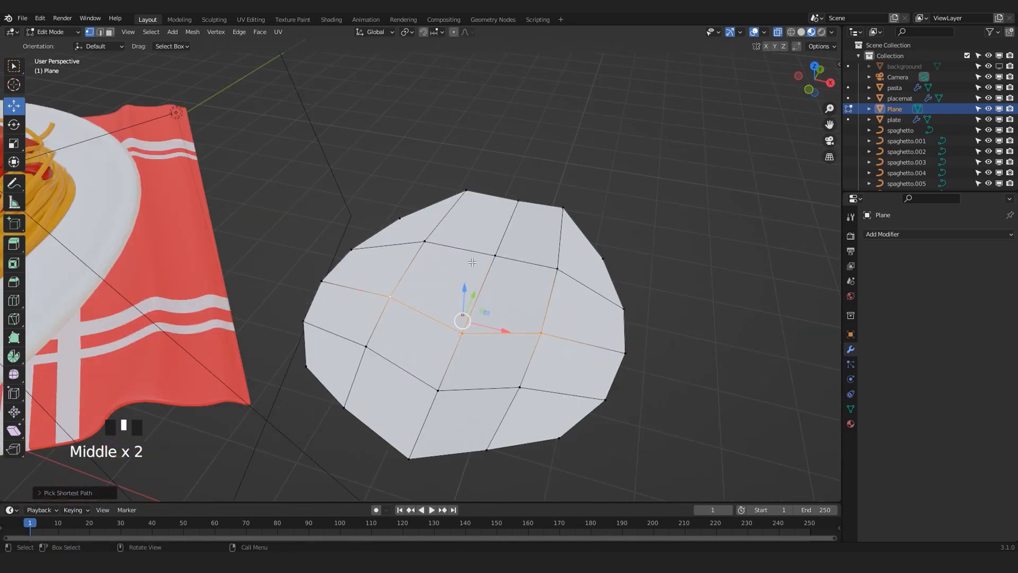
pyautogui.moveTo(456, 343); pyautogui.dragTo(466, 294, button='middle')
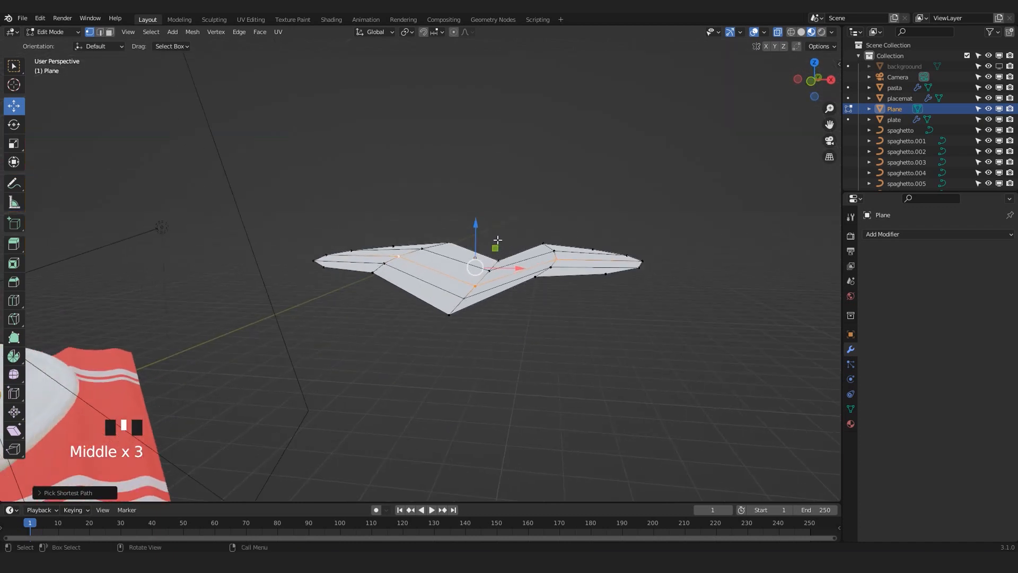
pyautogui.moveTo(539, 239); pyautogui.dragTo(545, 276, button='middle')
pyautogui.keyDown('shift'); pyautogui.click(560, 256); pyautogui.keyUp('shift')
# Select the U-shaped path of inner vertices around the crease and raise it slightly to curve the leaf's surface
pyautogui.click(554, 367)
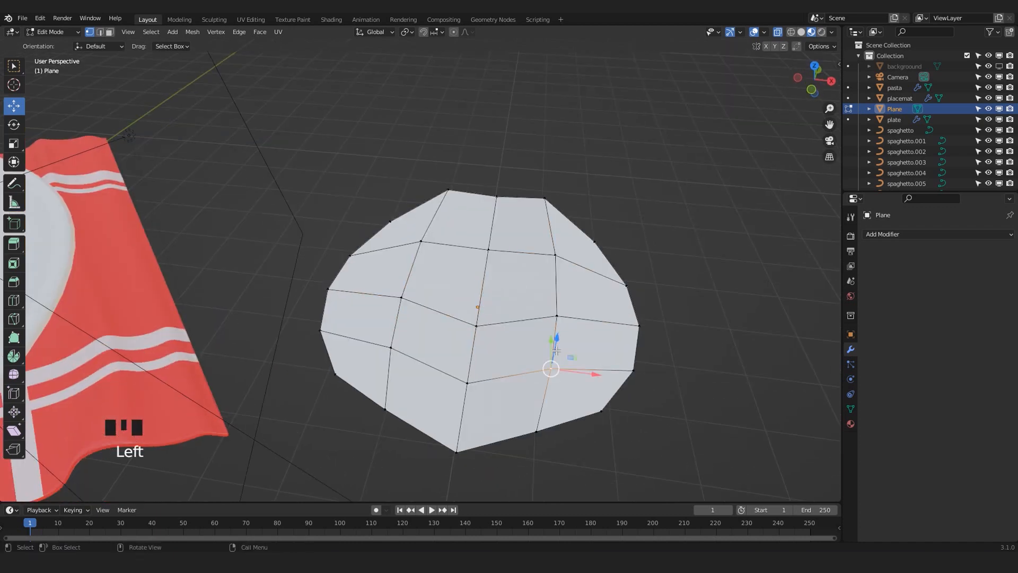
pyautogui.keyDown('ctrl'); pyautogui.click(557, 244); pyautogui.keyUp('ctrl')
pyautogui.keyDown('ctrl'); pyautogui.click(424, 244); pyautogui.keyUp('ctrl')
pyautogui.moveTo(389, 339); pyautogui.dragTo(406, 271, button='middle')
pyautogui.moveTo(485, 228)
pyautogui.mouseDown()
pyautogui.moveTo(483, 210)
pyautogui.moveTo(483, 225)
pyautogui.mouseUp()
pyautogui.moveTo(483, 226); pyautogui.dragTo(467, 281, button='middle')
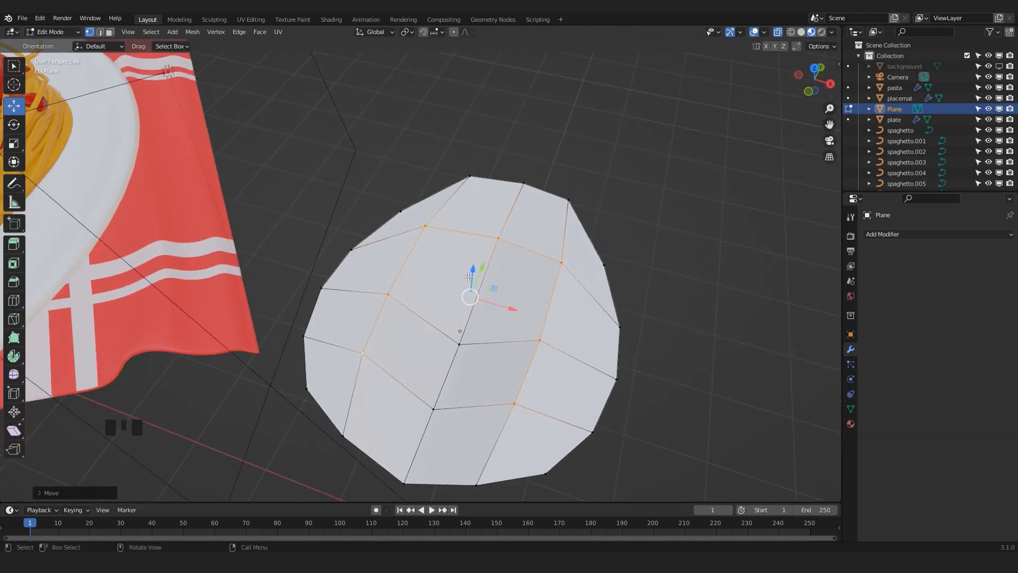
pyautogui.scroll(-2, 464, 301)
# Return to Object Mode, display the scene in solid shading without X-ray, and shade the leaf smooth
pyautogui.press('Tab')
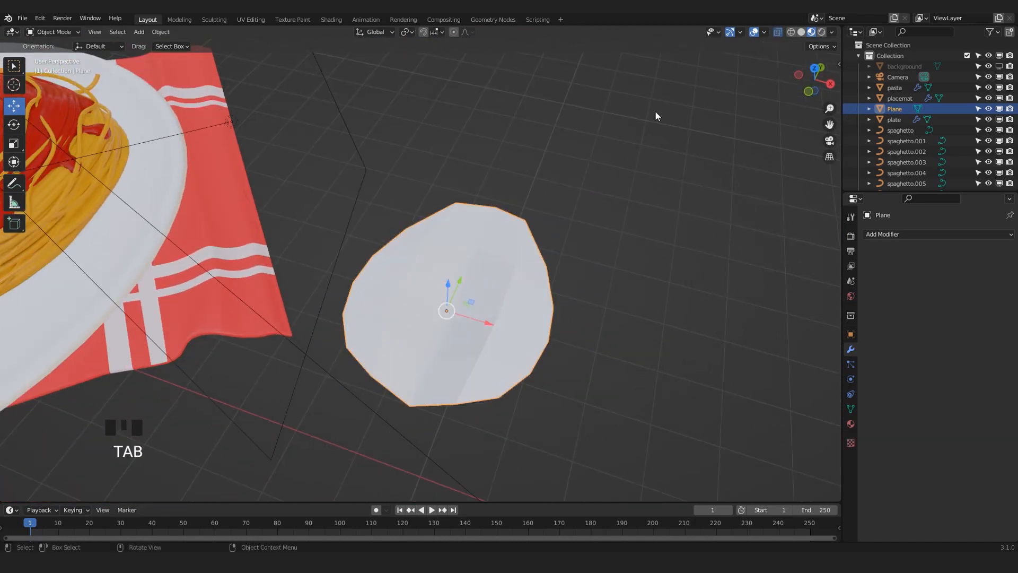
pyautogui.click(802, 32)
pyautogui.hotkey('alt', 'z')
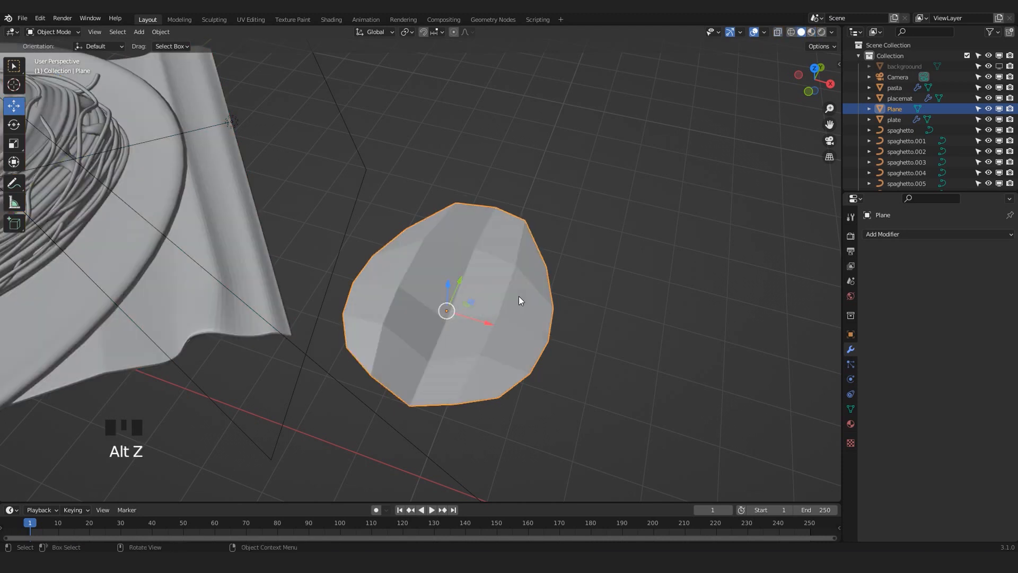
pyautogui.rightClick(518, 289)
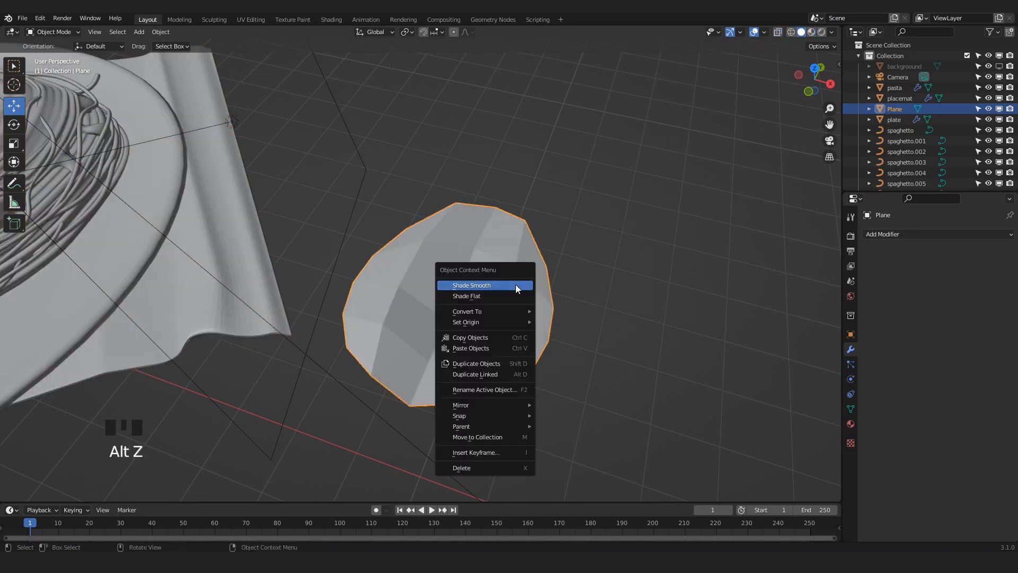
pyautogui.click(470, 286)
pyautogui.moveTo(554, 257); pyautogui.dragTo(505, 280, button='middle')
pyautogui.click(571, 279)
pyautogui.click(530, 300)
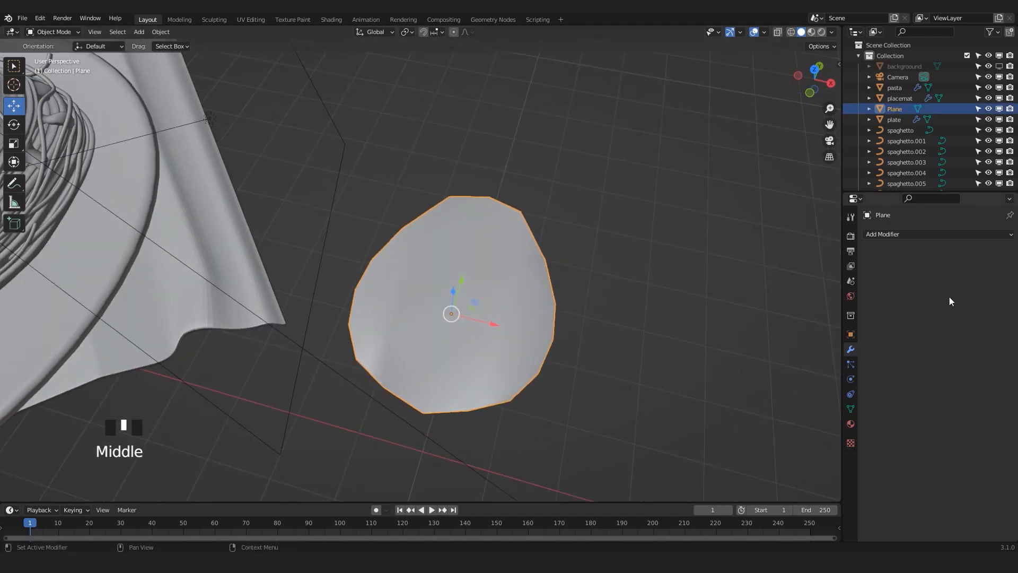
# Add a Subdivision modifier to the leaf with both viewport and render levels set to 1
pyautogui.hotkey('ctrl', '1')
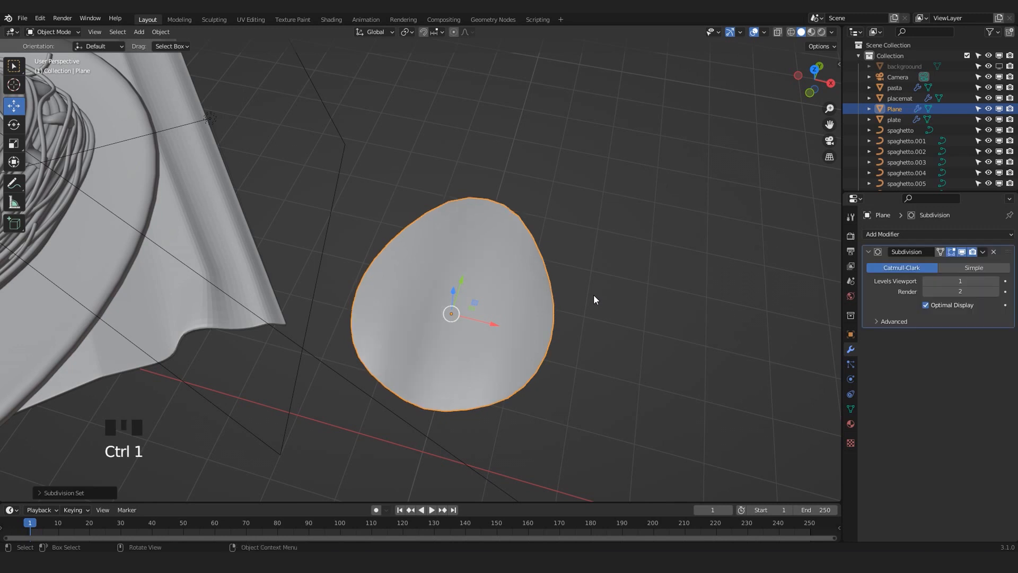
pyautogui.click(927, 291)
pyautogui.click(451, 326)
pyautogui.moveTo(521, 267); pyautogui.dragTo(549, 256, button='middle')
pyautogui.moveTo(536, 308); pyautogui.dragTo(501, 299, button='middle')
pyautogui.scroll(2, 495, 269)
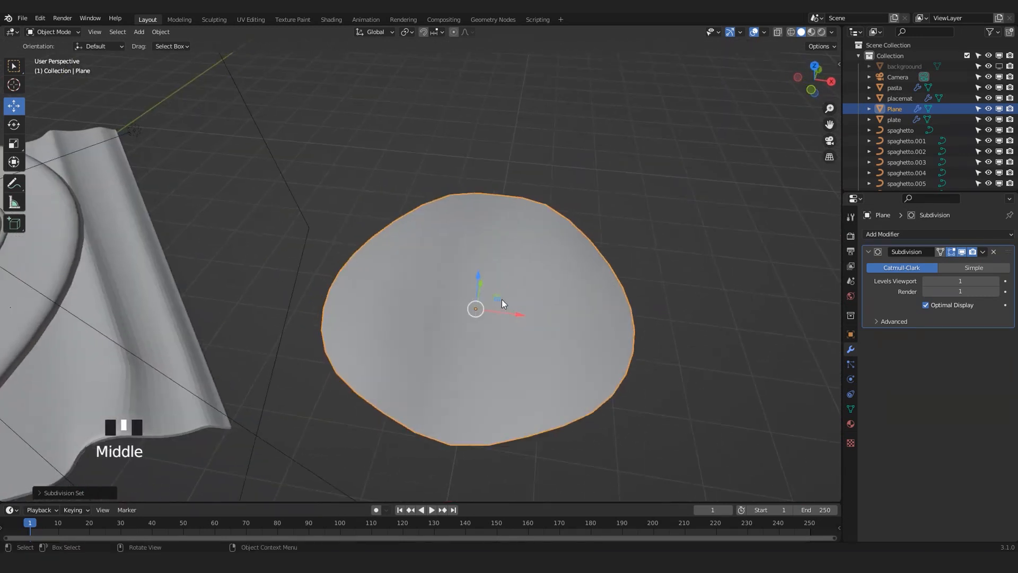
# In Edit Mode, hide the leaf's subdivision in the viewport and lower its central vertex row to deepen the crease
pyautogui.press('Tab')
pyautogui.click(496, 230)
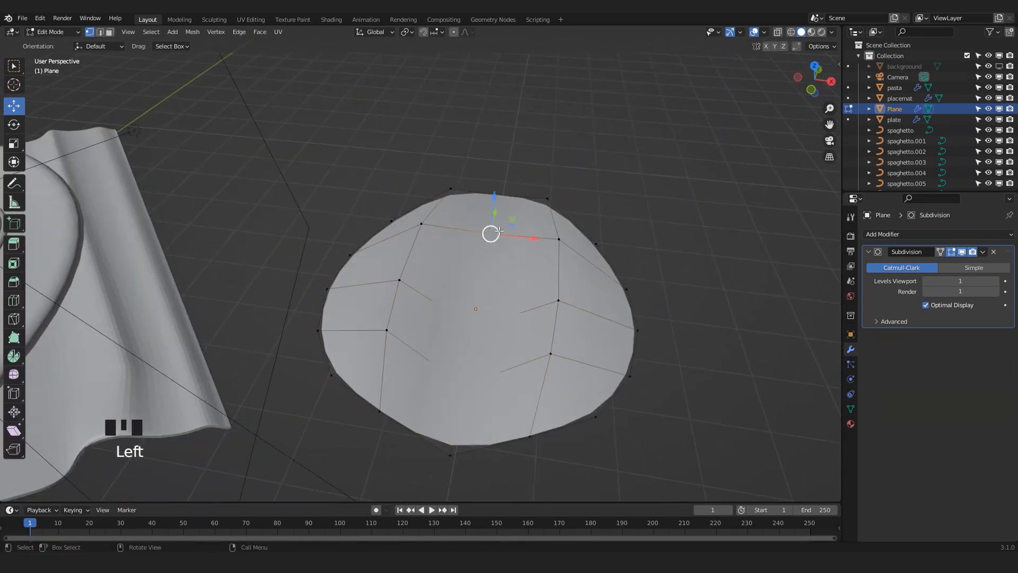
pyautogui.click(941, 252)
pyautogui.keyDown('ctrl'); pyautogui.click(459, 391); pyautogui.keyUp('ctrl')
pyautogui.keyDown('ctrl'); pyautogui.click(514, 200); pyautogui.keyUp('ctrl')
pyautogui.moveTo(477, 300); pyautogui.dragTo(473, 253, button='middle')
pyautogui.moveTo(483, 217); pyautogui.dragTo(470, 311)
pyautogui.moveTo(470, 311)
pyautogui.mouseDown(button='middle')
pyautogui.moveTo(447, 297)
pyautogui.moveTo(439, 327)
pyautogui.moveTo(566, 319)
pyautogui.moveTo(478, 326)
pyautogui.mouseUp(button='middle')
pyautogui.scroll(-3, 438, 326)
pyautogui.scroll(8, 477, 326)
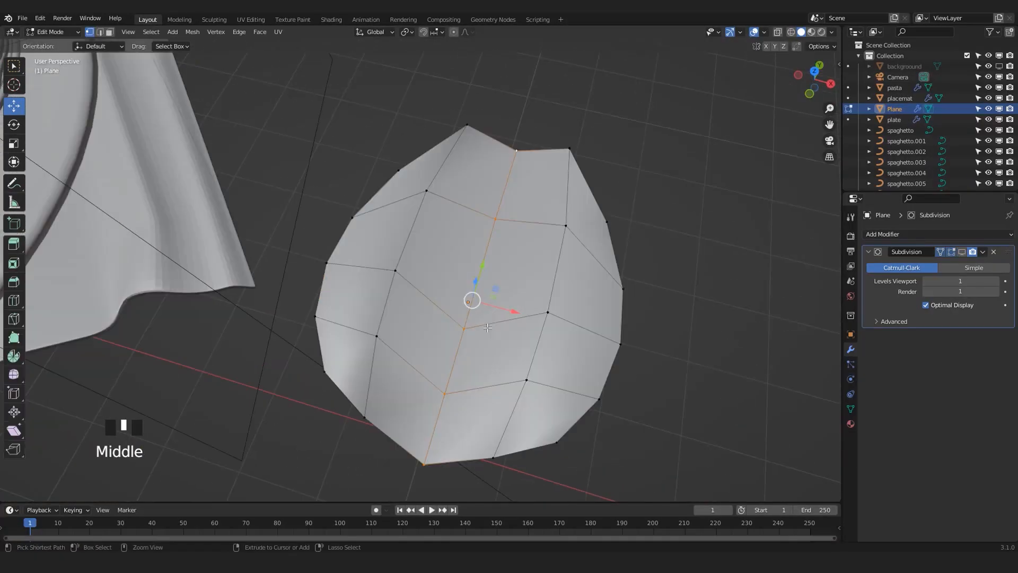
# Add a loop cut along each side of the leaf's central crease, slid close to the crease
pyautogui.hotkey('ctrl', 'r')
pyautogui.click(524, 235)
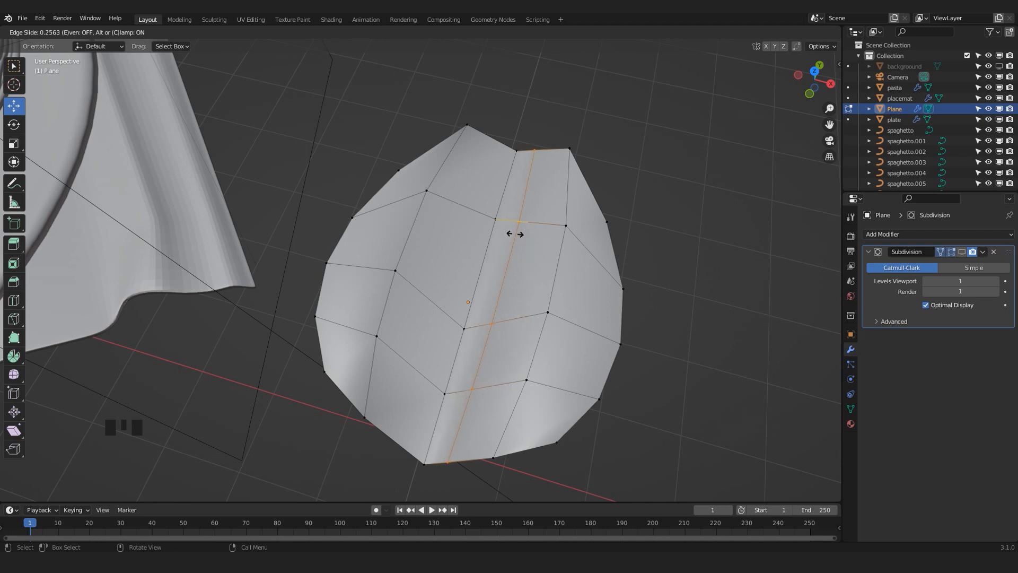
pyautogui.click(519, 234)
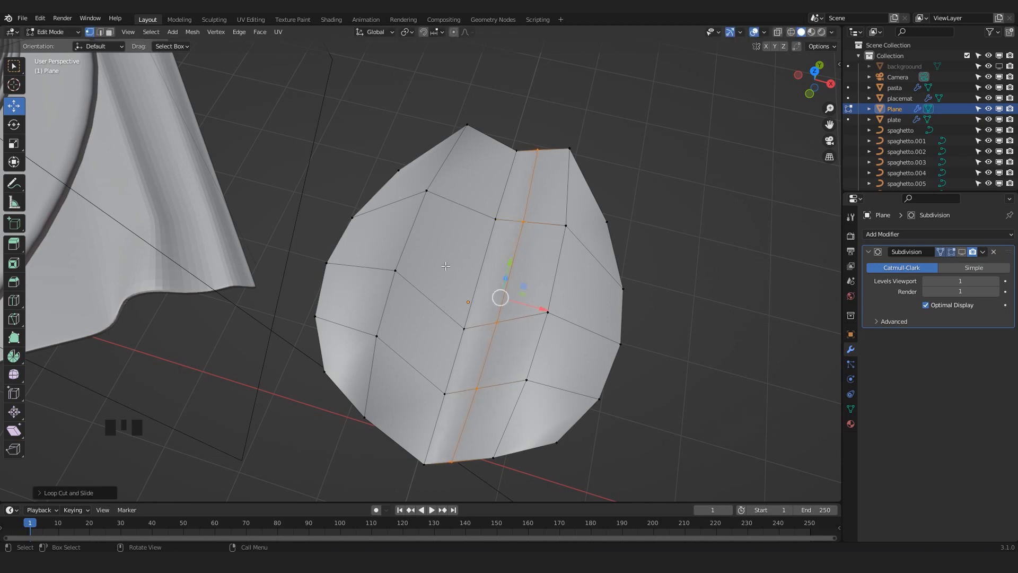
pyautogui.hotkey('ctrl', 'r')
pyautogui.click(466, 207)
pyautogui.click(472, 211)
# Select both new edge loops flanking the crease and raise them slightly to sharpen the fold
pyautogui.moveTo(473, 211); pyautogui.dragTo(509, 220, button='middle')
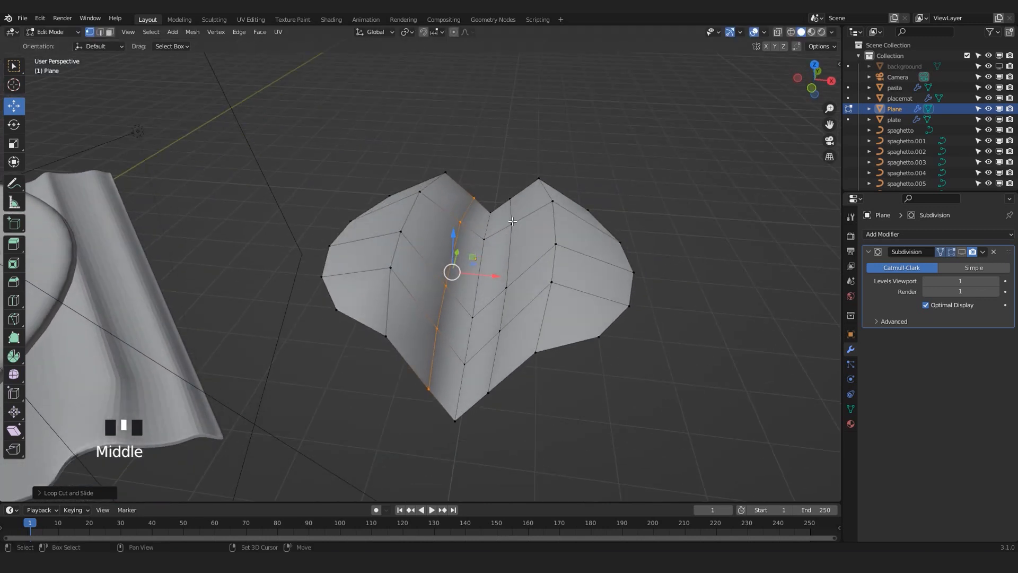
pyautogui.keyDown('alt'); pyautogui.keyDown('shift'); pyautogui.click(472, 241); pyautogui.keyUp('shift'); pyautogui.keyUp('alt')
pyautogui.click(511, 223)
pyautogui.keyDown('alt'); pyautogui.keyDown('shift'); pyautogui.click(506, 286); pyautogui.keyUp('shift'); pyautogui.keyUp('alt')
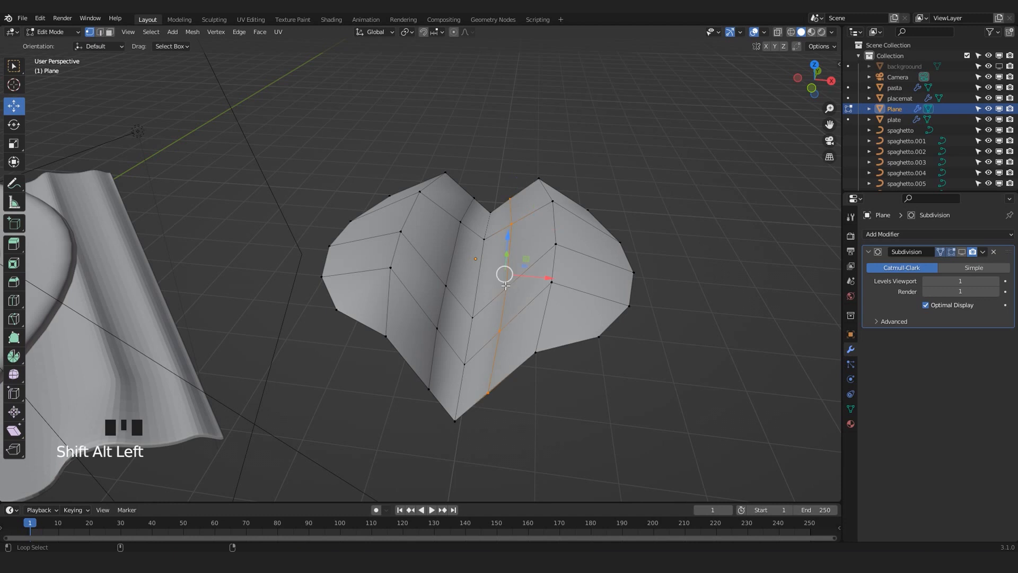
pyautogui.keyDown('alt'); pyautogui.keyDown('shift'); pyautogui.click(453, 223); pyautogui.keyUp('shift'); pyautogui.keyUp('alt')
pyautogui.hotkey('ctrl', 'z')
pyautogui.keyDown('shift'); pyautogui.click(475, 198); pyautogui.keyUp('shift')
pyautogui.keyDown('ctrl'); pyautogui.click(428, 386); pyautogui.keyUp('ctrl')
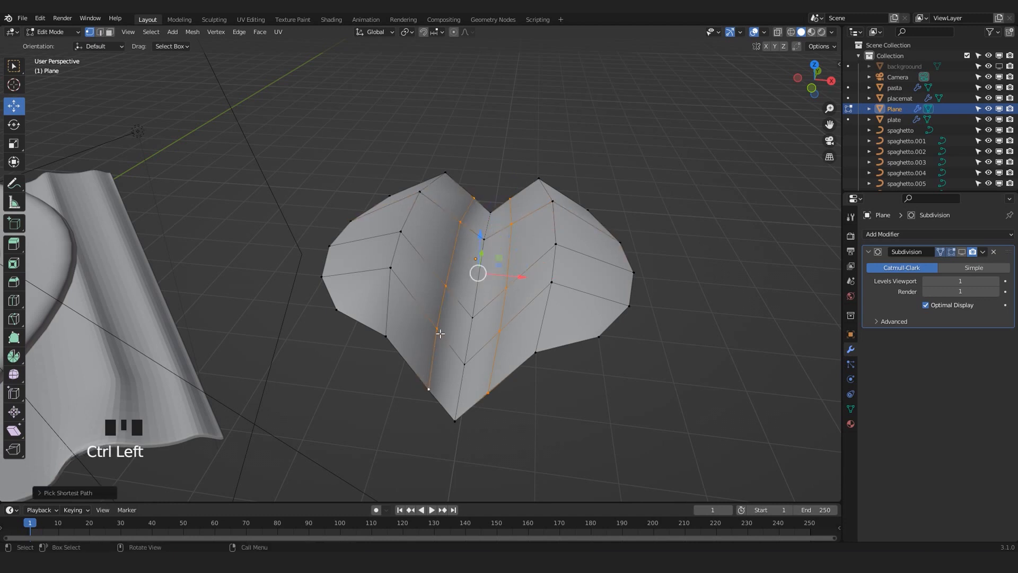
pyautogui.moveTo(459, 319)
pyautogui.mouseDown(button='middle')
pyautogui.moveTo(463, 289)
pyautogui.moveTo(465, 300)
pyautogui.mouseUp(button='middle')
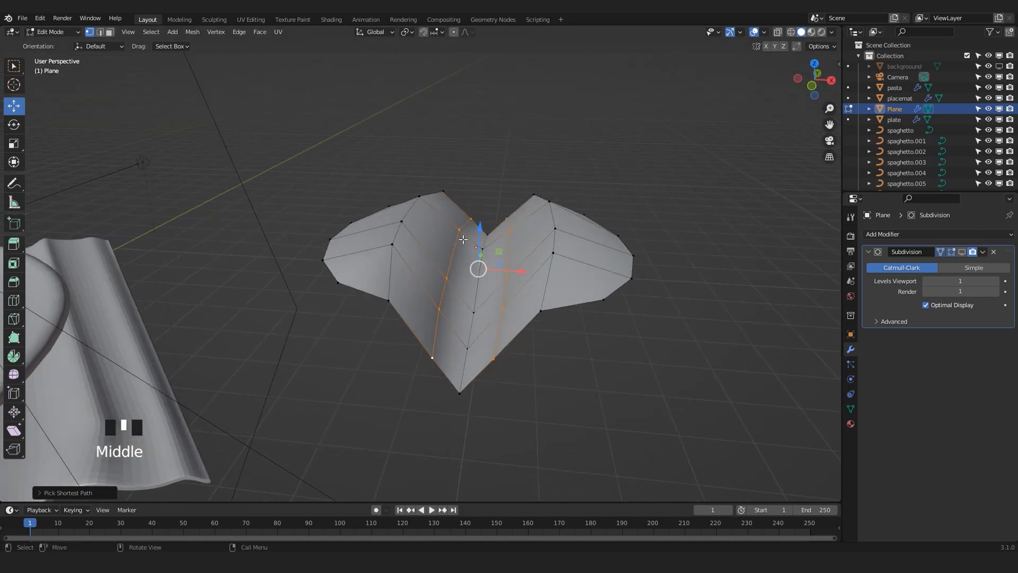
pyautogui.moveTo(480, 229); pyautogui.dragTo(479, 211)
# Check the leaf in Object Mode, select a vertex loop near the leaf's middle in Edit Mode and raise it
pyautogui.moveTo(479, 210); pyautogui.dragTo(489, 258, button='middle')
pyautogui.press('Tab')
pyautogui.scroll(-4, 490, 229)
pyautogui.scroll(2, 467, 255)
pyautogui.press('Tab')
pyautogui.click(464, 289)
pyautogui.keyDown('alt'); pyautogui.keyDown('shift'); pyautogui.click(463, 289); pyautogui.keyUp('shift'); pyautogui.keyUp('alt')
pyautogui.moveTo(463, 262); pyautogui.dragTo(464, 239)
pyautogui.press('Tab')
# Select the leaf's whole mesh in Edit Mode and extrude it slightly downward to give it thickness
pyautogui.moveTo(465, 240); pyautogui.dragTo(592, 239, button='middle')
pyautogui.scroll(3, 541, 319)
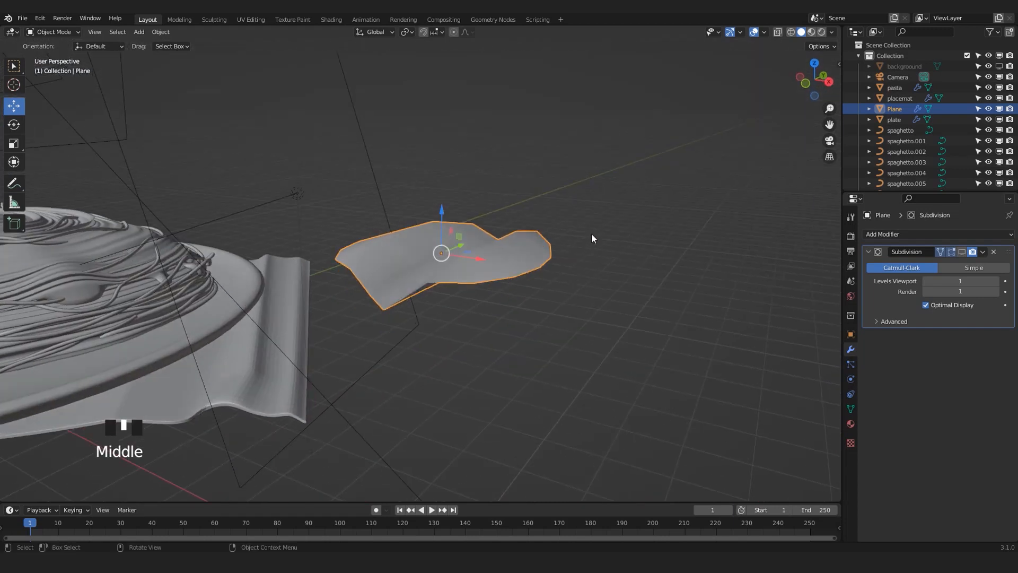
pyautogui.moveTo(476, 316); pyautogui.dragTo(549, 222, button='middle')
pyautogui.scroll(2, 478, 318)
pyautogui.press('Tab')
pyautogui.press('a')
pyautogui.scroll(-2, 411, 319)
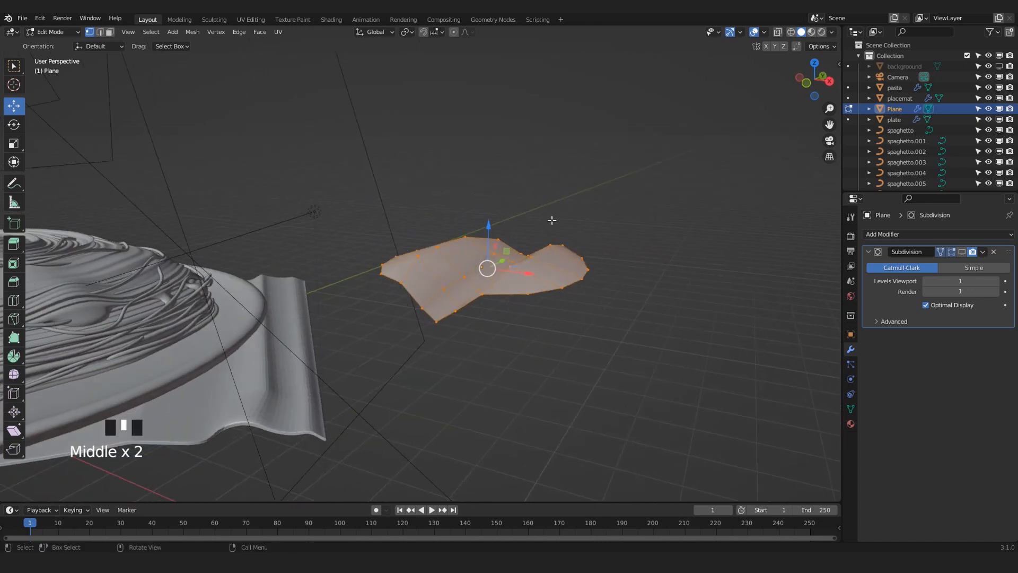
pyautogui.press('e')
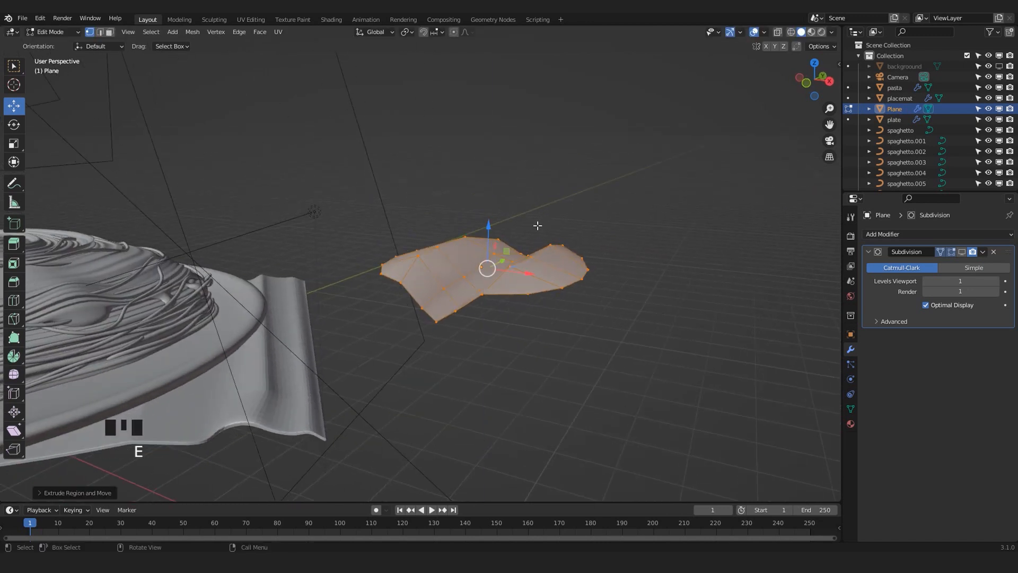
pyautogui.moveTo(494, 218); pyautogui.dragTo(494, 231)
# Return to Object Mode and turn the leaf's subdivision display back on in the viewport
pyautogui.scroll(3, 493, 231)
pyautogui.moveTo(493, 231); pyautogui.dragTo(463, 294, button='middle')
pyautogui.press('Tab')
pyautogui.click(963, 251)
pyautogui.scroll(-6, 505, 334)
pyautogui.click(465, 297)
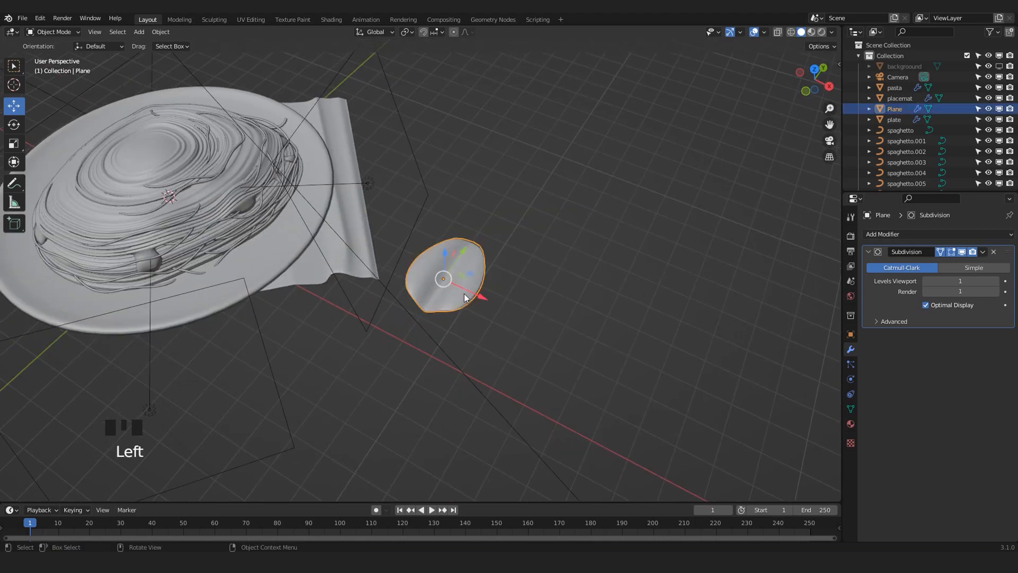
# From the top view in X-ray, select the leaf's base vertices and scale them with proportional editing to taper the base
pyautogui.press('KP_7')
pyautogui.keyDown('shift'); pyautogui.moveTo(456, 292); pyautogui.dragTo(555, 291, button='middle'); pyautogui.keyUp('shift')
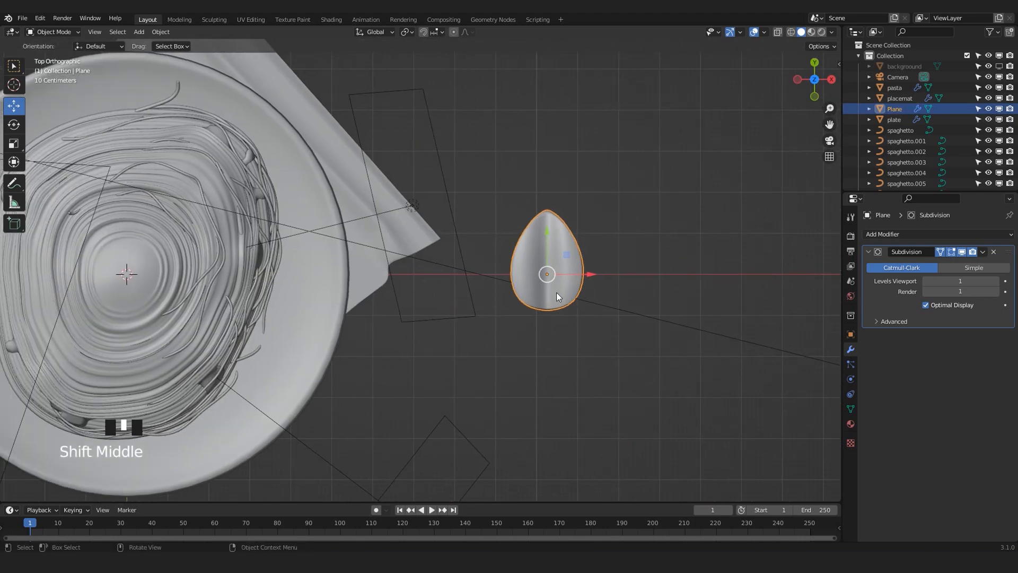
pyautogui.press('Tab')
pyautogui.click(546, 308)
pyautogui.scroll(1, 561, 343)
pyautogui.scroll(3, 562, 344)
pyautogui.keyDown('shift'); pyautogui.moveTo(598, 341); pyautogui.dragTo(371, 310, button='middle'); pyautogui.keyUp('shift')
pyautogui.scroll(2, 403, 332)
pyautogui.hotkey('alt', 'z')
pyautogui.moveTo(441, 308); pyautogui.dragTo(442, 309)
pyautogui.moveTo(520, 385); pyautogui.dragTo(480, 321)
pyautogui.click(453, 32)
pyautogui.press('s')
pyautogui.click(580, 343)
# In Object Mode, move the leaf over the centre of the pasta and rescale it to suit the dish
pyautogui.press('Tab')
pyautogui.scroll(-8, 562, 350)
pyautogui.keyDown('shift'); pyautogui.moveTo(451, 265); pyautogui.dragTo(549, 320, button='middle'); pyautogui.keyUp('shift')
pyautogui.scroll(2, 546, 321)
pyautogui.moveTo(645, 338); pyautogui.dragTo(247, 228)
pyautogui.scroll(4, 329, 301)
pyautogui.press('s')
pyautogui.click(320, 242)
pyautogui.scroll(-1, 319, 242)
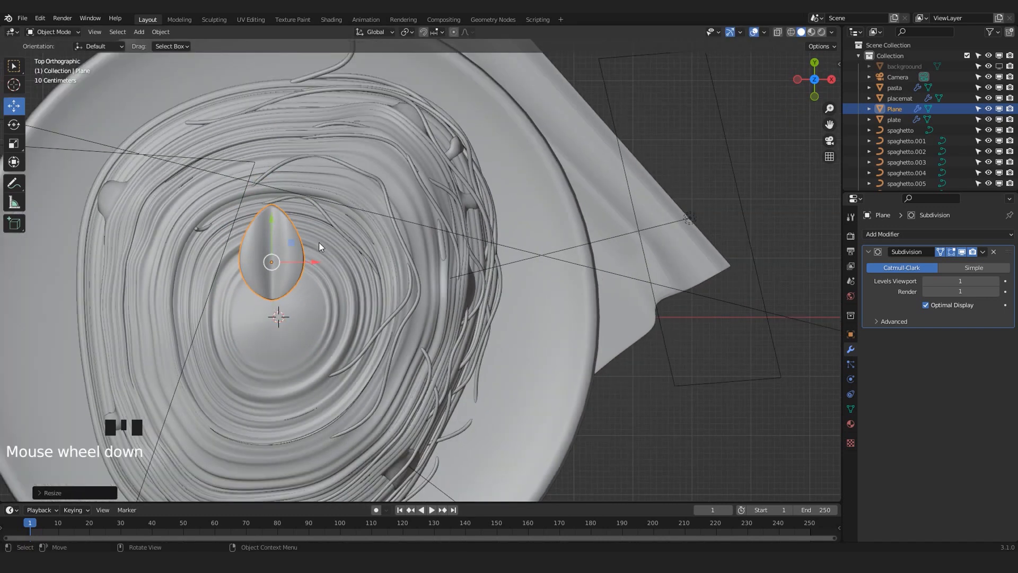
# Lower the leaf toward the top of the sauce and adjust its scale
pyautogui.moveTo(319, 242); pyautogui.dragTo(202, 176, button='middle')
pyautogui.scroll(4, 323, 186)
pyautogui.moveTo(401, 163); pyautogui.dragTo(400, 197)
pyautogui.scroll(2, 416, 221)
pyautogui.press('s')
pyautogui.click(470, 276)
# Tilt the leaf about the X and Y axes and nudge it so it rests on the sauce
pyautogui.press('r')
pyautogui.press('x')
pyautogui.click(454, 252)
pyautogui.press('r')
pyautogui.press('y')
pyautogui.click(439, 262)
pyautogui.press('g')
pyautogui.click(427, 253)
pyautogui.press('r')
pyautogui.press('y')
pyautogui.click(419, 268)
# Rescale the leaf while viewing the dish through the camera
pyautogui.press('KP_0')
pyautogui.scroll(5, 419, 269)
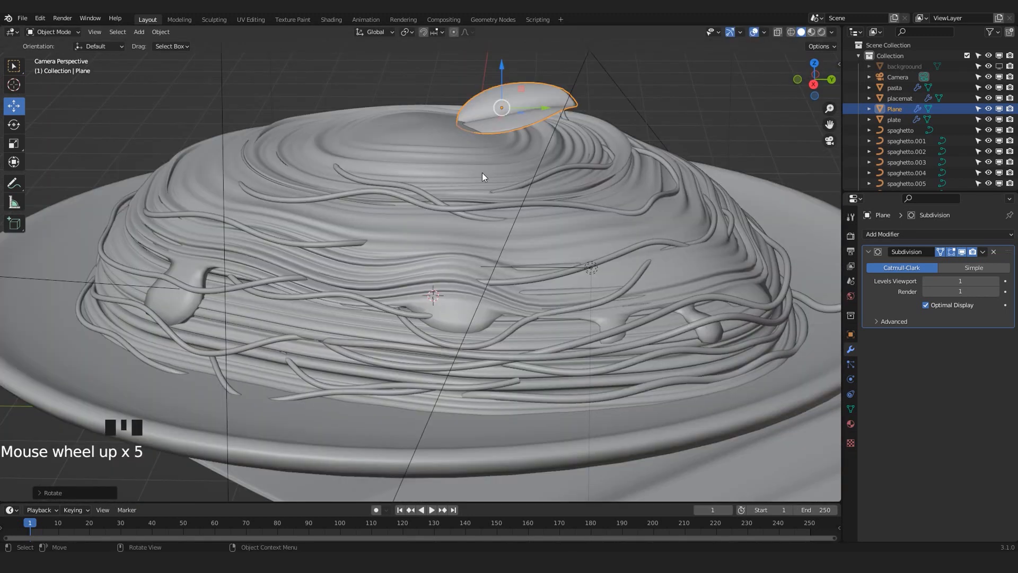
pyautogui.keyDown('shift'); pyautogui.moveTo(482, 173); pyautogui.dragTo(430, 302, button='middle'); pyautogui.keyUp('shift')
pyautogui.scroll(2, 430, 302)
pyautogui.press('s')
pyautogui.click(600, 183)
# Create a new material for the leaf and name it basil
pyautogui.click(851, 423)
pyautogui.click(931, 277)
pyautogui.doubleClick(890, 237)
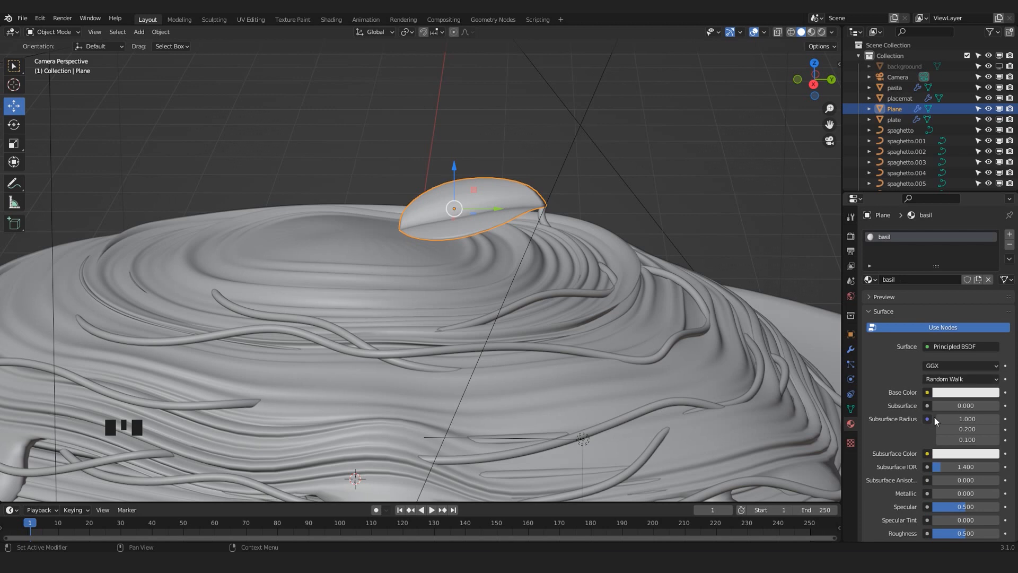
# Give the basil material a green base colour and darken it slightly in Material Preview shading
pyautogui.click(952, 388)
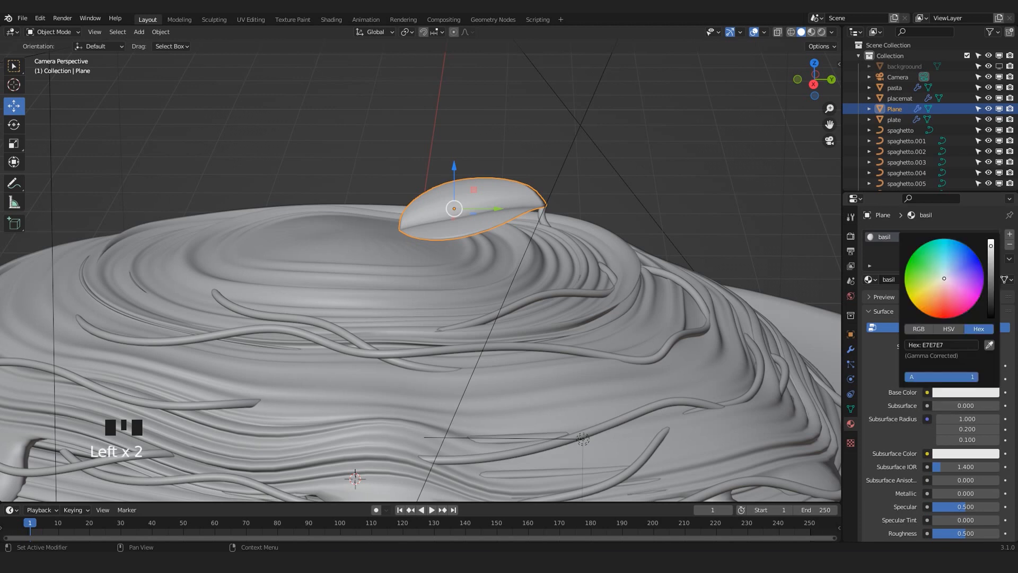
pyautogui.click(811, 32)
pyautogui.scroll(-6, 511, 290)
pyautogui.scroll(4, 517, 260)
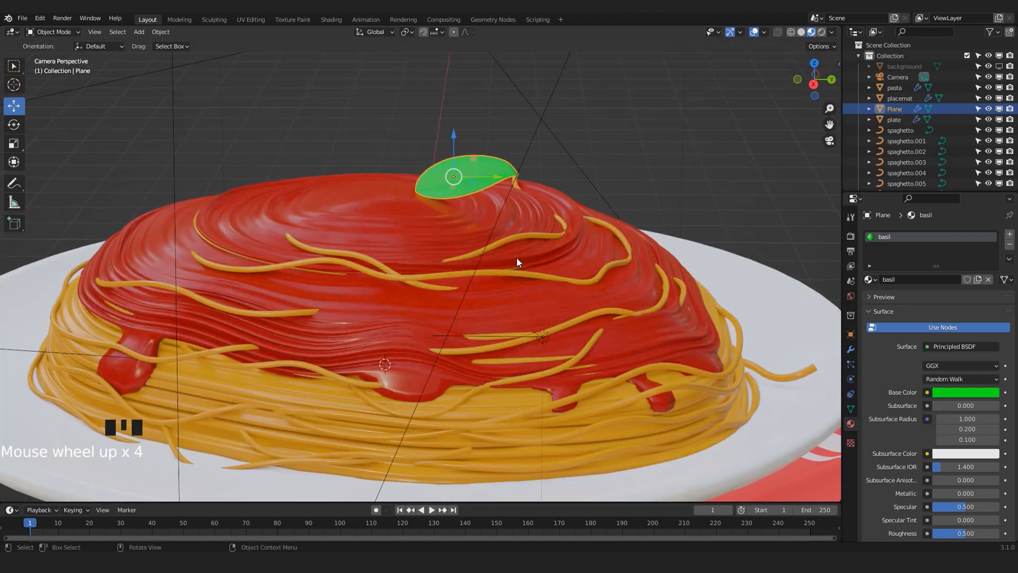
pyautogui.click(967, 393)
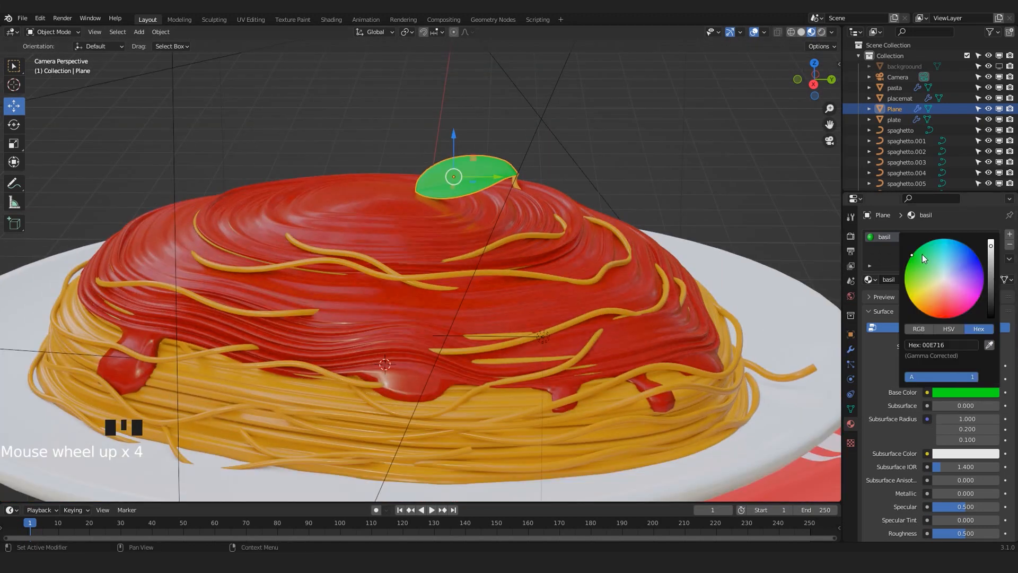
pyautogui.moveTo(992, 243); pyautogui.dragTo(990, 263)
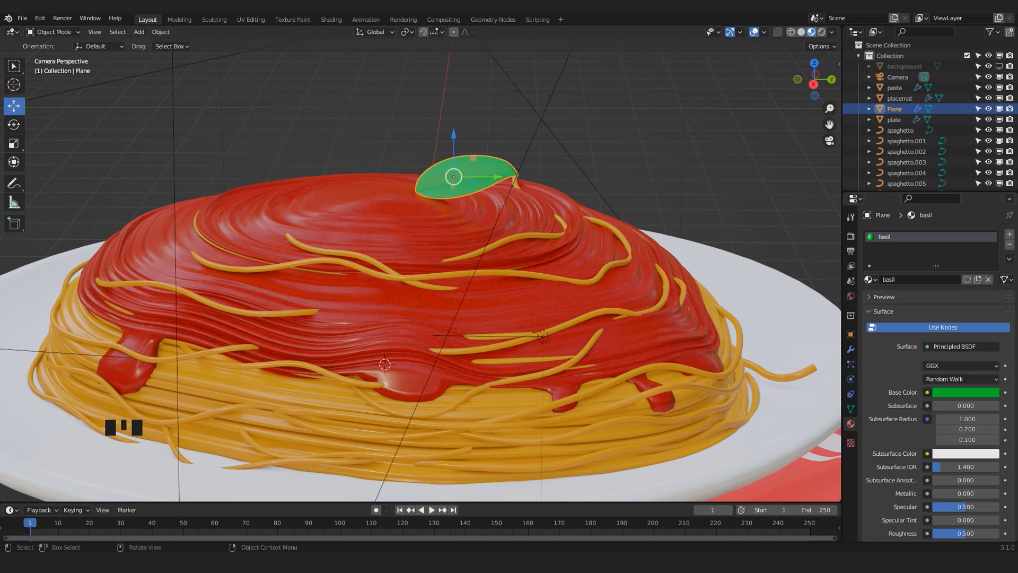
# Switch to rendered shading and set the basil material's specular to 0.130 and roughness to 0.516
pyautogui.click(821, 33)
pyautogui.keyDown('shift'); pyautogui.moveTo(329, 212); pyautogui.dragTo(370, 266, button='middle'); pyautogui.keyUp('shift')
pyautogui.scroll(3, 370, 266)
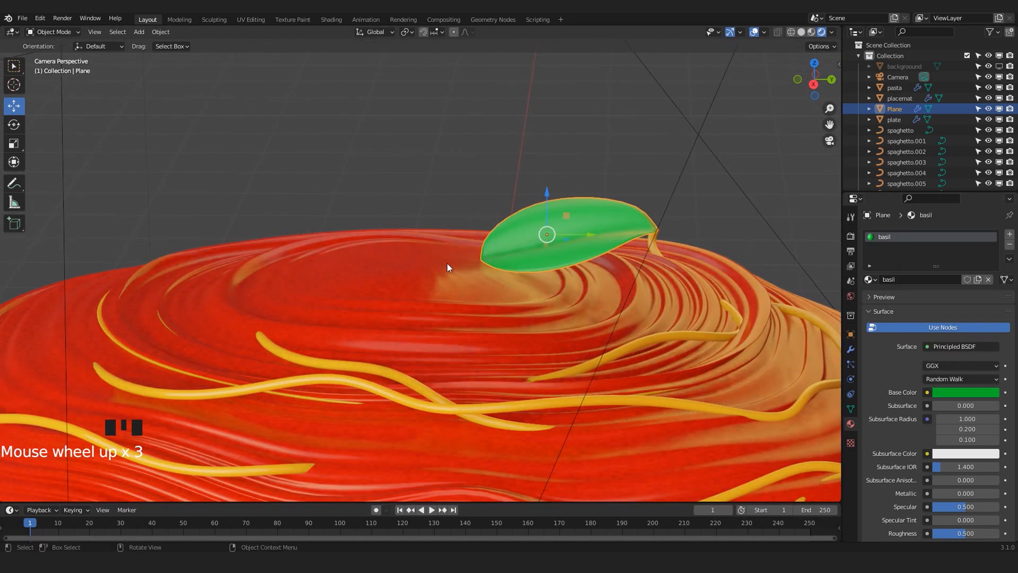
pyautogui.scroll(-5, 875, 504)
pyautogui.moveTo(966, 400); pyautogui.dragTo(955, 428)
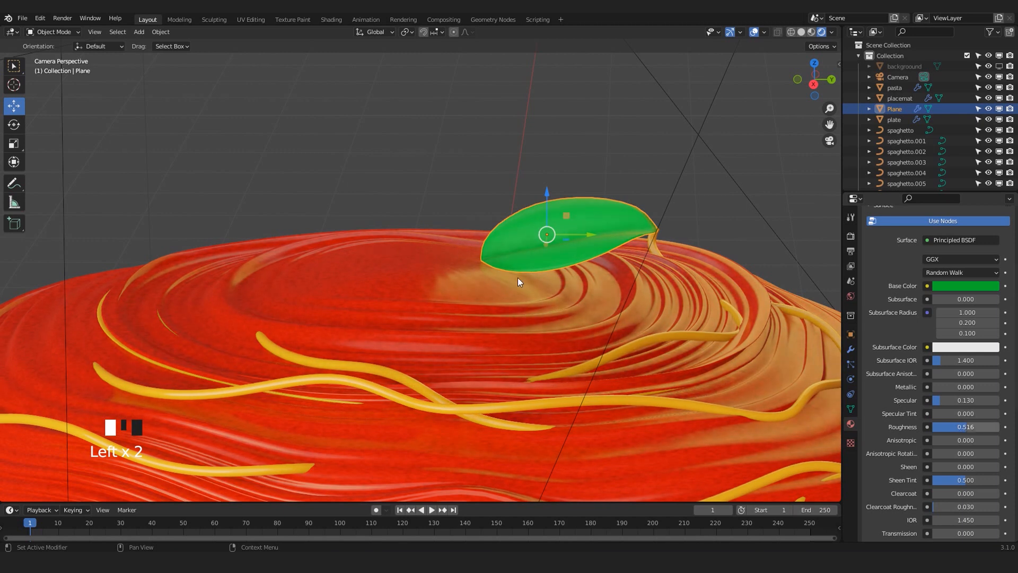
# Darken the basil material's base colour to a deeper green
pyautogui.scroll(-6, 421, 221)
pyautogui.click(417, 225)
pyautogui.scroll(3, 470, 242)
pyautogui.click(473, 242)
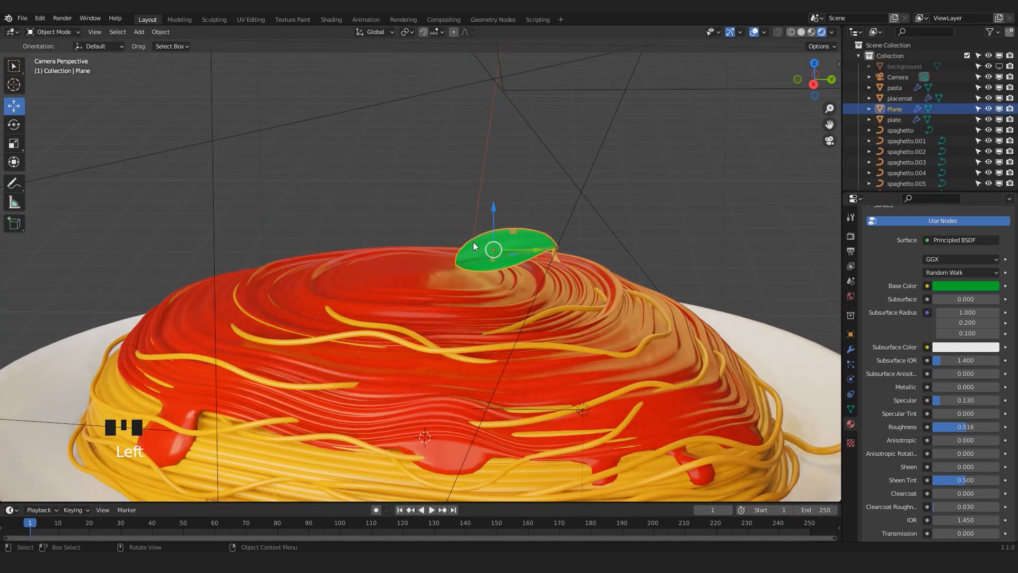
pyautogui.click(950, 287)
pyautogui.moveTo(991, 156); pyautogui.dragTo(991, 170)
pyautogui.click(642, 161)
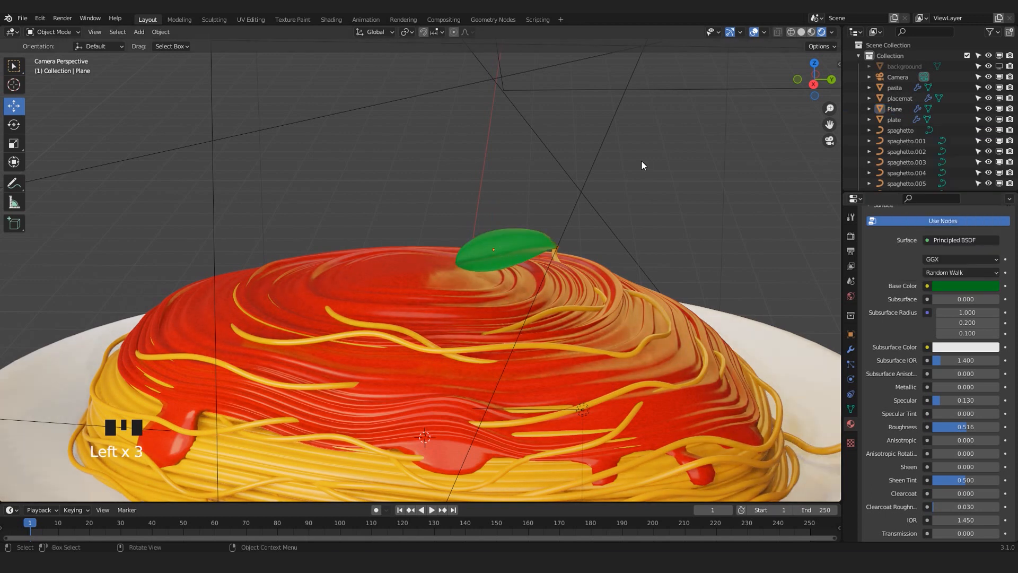
# Scale the leaf down to about 0.87 and shift it slightly downward onto the sauce
pyautogui.scroll(-3, 641, 160)
pyautogui.scroll(3, 558, 186)
pyautogui.click(491, 253)
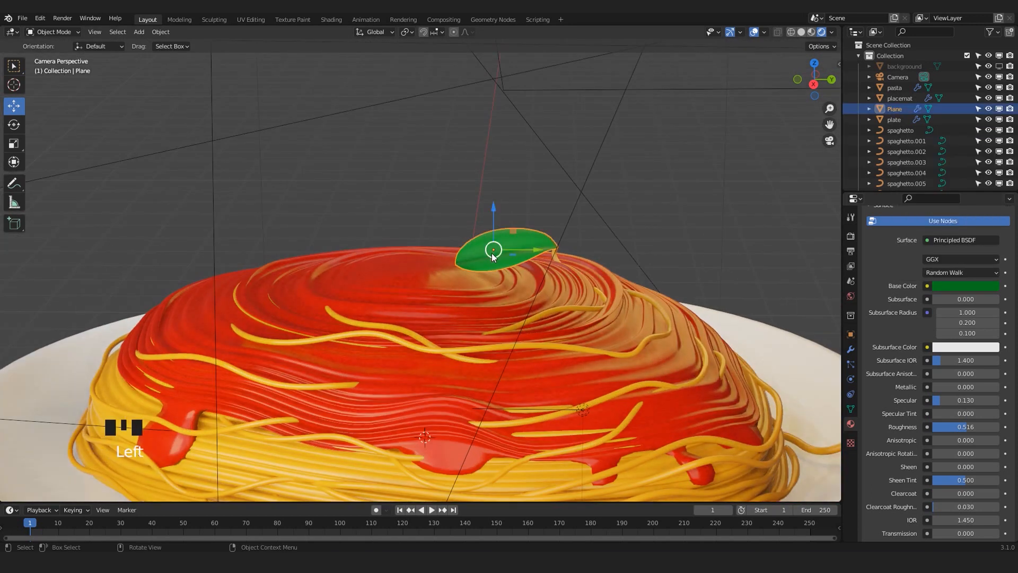
pyautogui.scroll(3, 491, 254)
pyautogui.press('s')
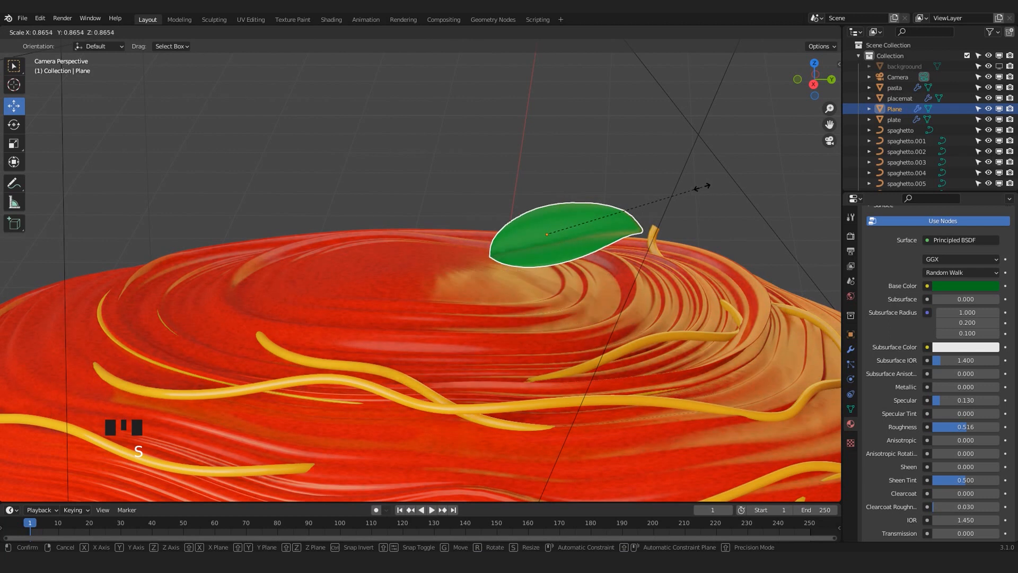
pyautogui.click(690, 209)
pyautogui.press('g')
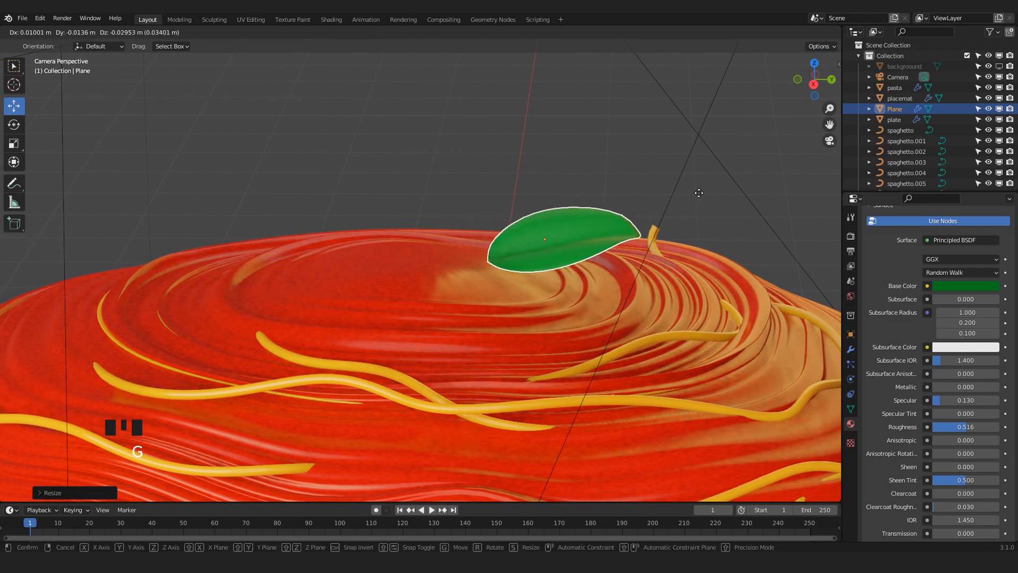
pyautogui.click(699, 193)
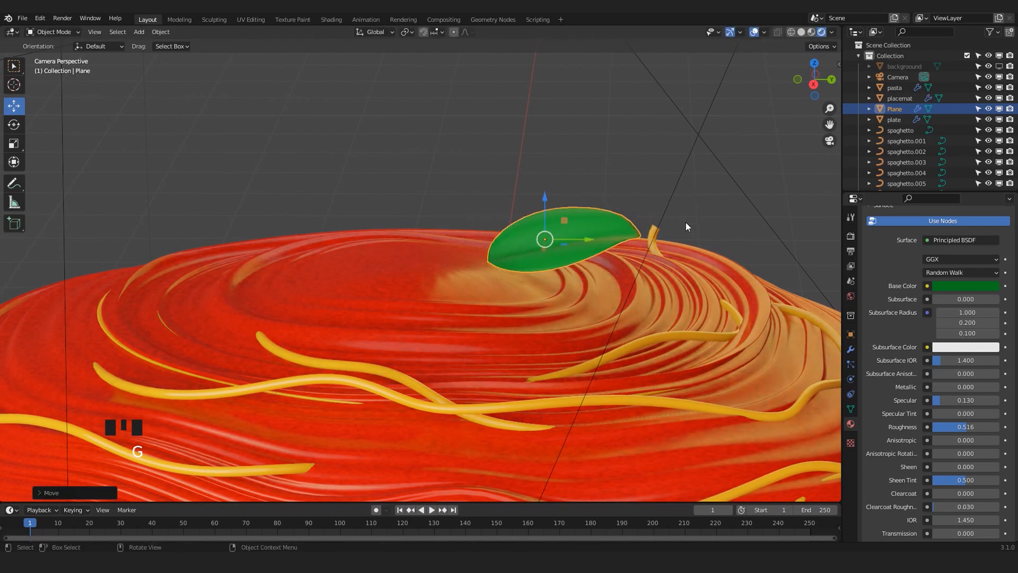
# Duplicate the leaf, rotate the copy to point the opposite way and place it base-to-base beside the original
pyautogui.hotkey('shift', 'd')
pyautogui.click(641, 250)
pyautogui.press('r')
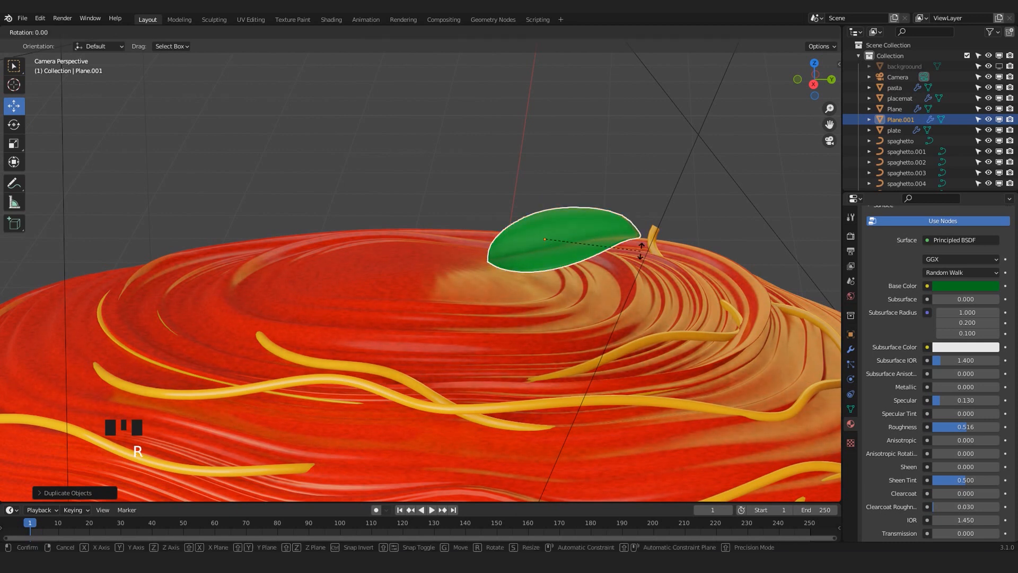
pyautogui.click(397, 166)
pyautogui.press('g')
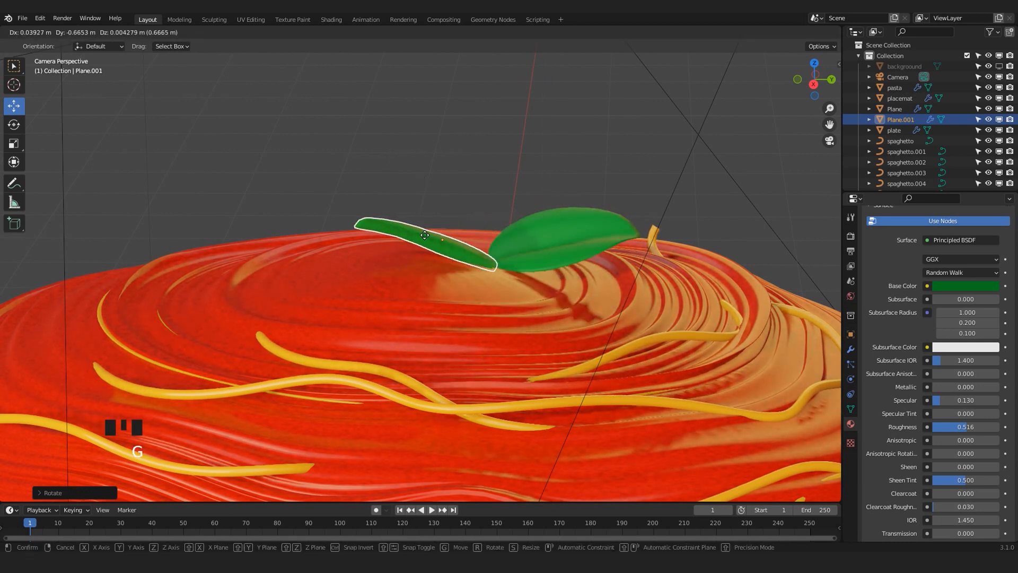
pyautogui.click(430, 229)
# Rotate the duplicated leaf about 49 degrees around the global Y axis
pyautogui.press('r')
pyautogui.press('y')
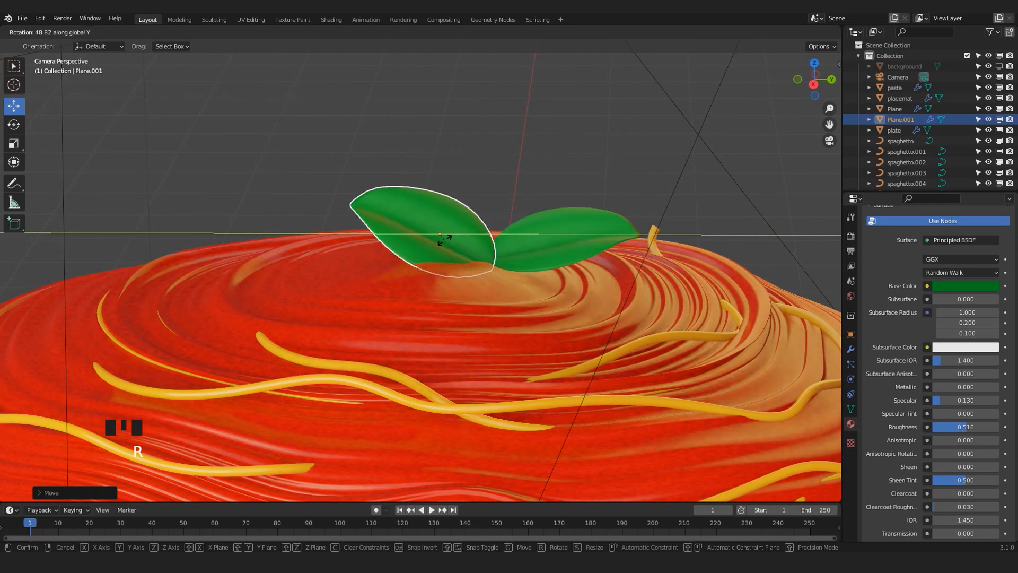
pyautogui.click(446, 241)
# Edit the tomato sauce mesh and lower its surface where the two leaves meet, using proportional editing
pyautogui.scroll(2, 478, 297)
pyautogui.click(505, 276)
pyautogui.press('Tab')
pyautogui.scroll(4, 521, 265)
pyautogui.keyDown('shift'); pyautogui.moveTo(520, 266); pyautogui.dragTo(553, 292, button='middle'); pyautogui.keyUp('shift')
pyautogui.moveTo(538, 262); pyautogui.dragTo(538, 297)
pyautogui.scroll(17, 537, 297)
pyautogui.moveTo(539, 295); pyautogui.dragTo(539, 287)
pyautogui.press('Tab')
pyautogui.scroll(-3, 542, 294)
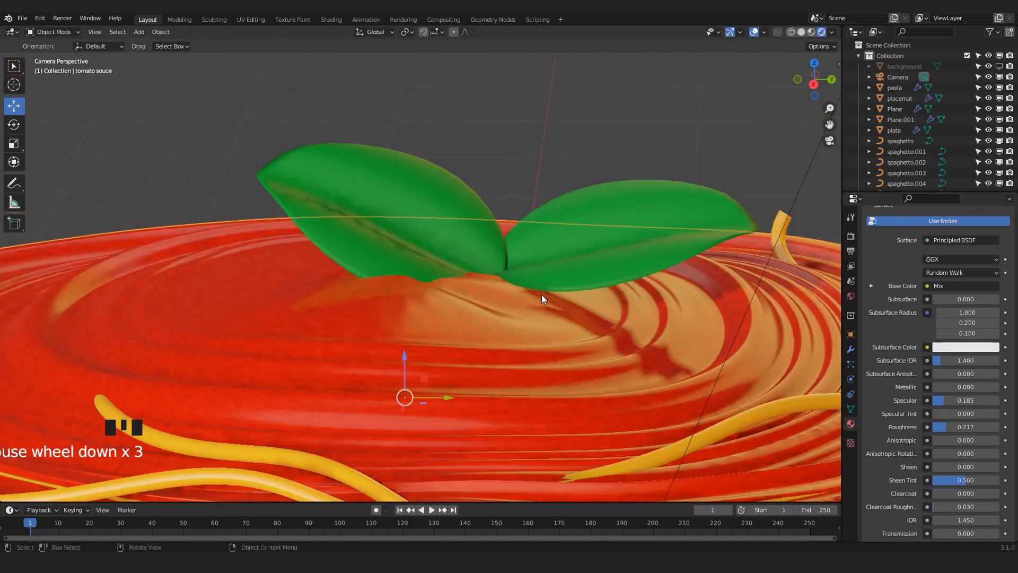
# Duplicate the original leaf and place the copy on the plate beside the loose spaghetti end
pyautogui.keyDown('shift'); pyautogui.moveTo(542, 295); pyautogui.dragTo(497, 323, button='middle'); pyautogui.keyUp('shift')
pyautogui.scroll(-2, 488, 279)
pyautogui.scroll(6, 488, 279)
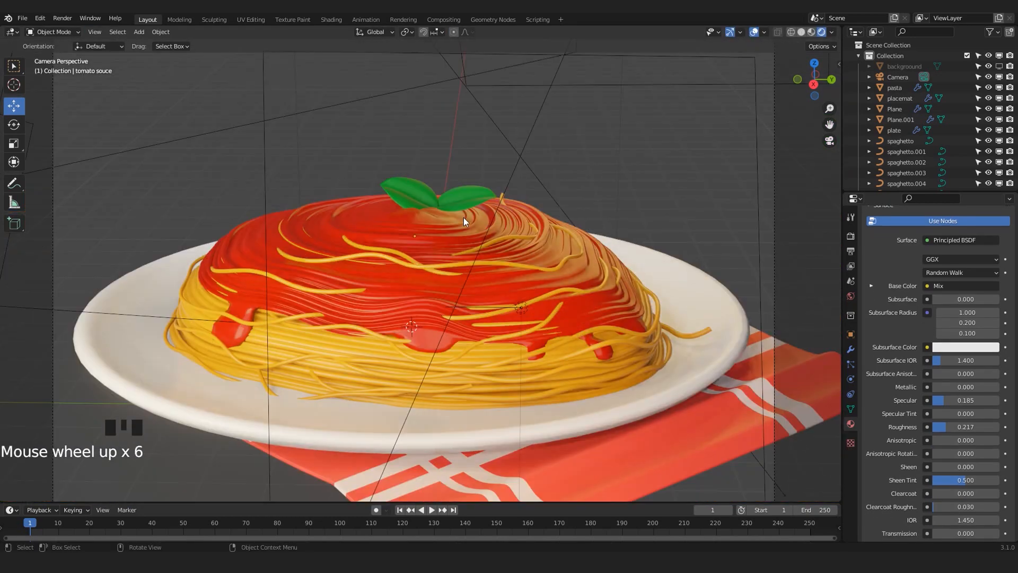
pyautogui.click(464, 218)
pyautogui.scroll(2, 463, 217)
pyautogui.hotkey('shift', 'd')
pyautogui.click(725, 346)
pyautogui.press('KP_Decimal')
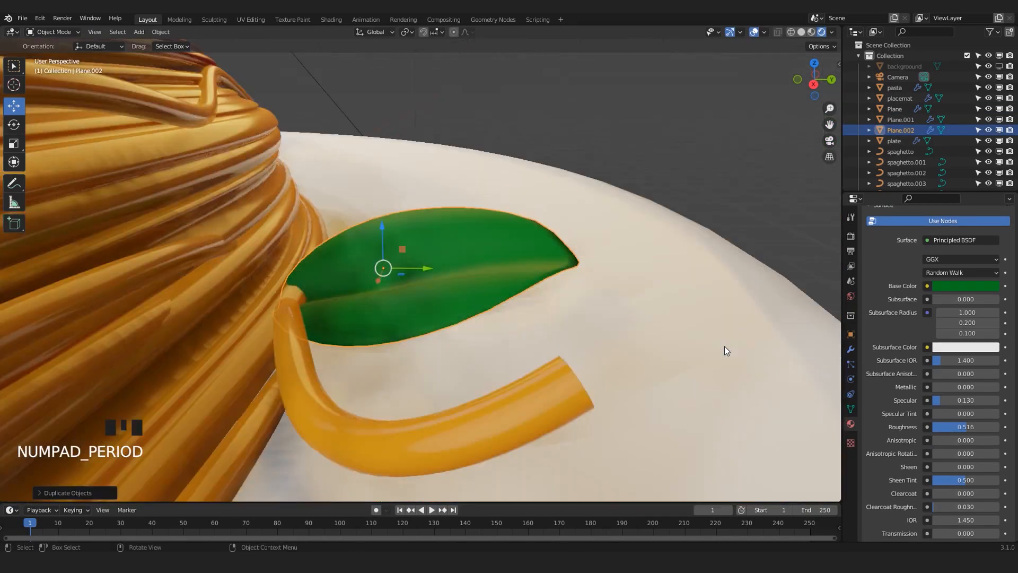
pyautogui.scroll(-8, 725, 346)
pyautogui.moveTo(599, 289); pyautogui.dragTo(521, 298, button='middle')
# From the top view, duplicate the plate leaf and place the turned copy at the front edge of the pasta
pyautogui.press('KP_7')
pyautogui.keyDown('shift'); pyautogui.moveTo(485, 343); pyautogui.dragTo(470, 273, button='middle'); pyautogui.keyUp('shift')
pyautogui.hotkey('shift', 'd')
pyautogui.click(517, 314)
pyautogui.scroll(2, 517, 314)
pyautogui.press('KP_0')
pyautogui.click(684, 371)
pyautogui.scroll(-4, 669, 231)
# Duplicate the second leaf on the pasta's peak and place the copy near the pasta's opposite edge in top view
pyautogui.click(811, 32)
pyautogui.click(413, 225)
pyautogui.press('KP_7')
pyautogui.hotkey('shift', 'd')
pyautogui.click(476, 424)
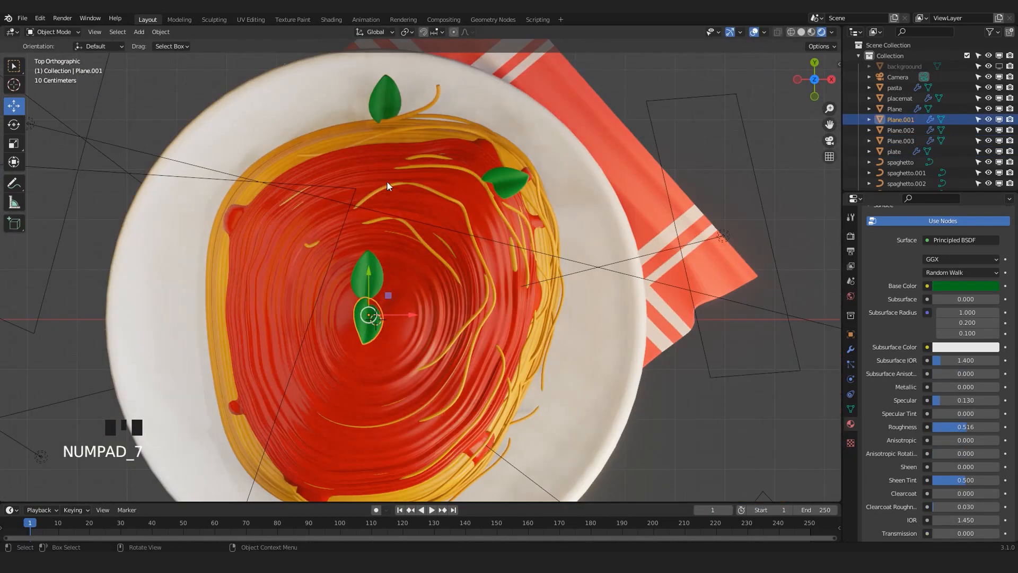
# Settle the newest leaf onto the sauce near the pasta's edge and adjust its size and position in the camera view
pyautogui.moveTo(475, 413); pyautogui.dragTo(595, 339, button='middle')
pyautogui.keyDown('shift'); pyautogui.moveTo(594, 265); pyautogui.dragTo(588, 205, button='middle'); pyautogui.keyUp('shift')
pyautogui.moveTo(589, 318)
pyautogui.mouseDown(button='middle')
pyautogui.moveTo(376, 290)
pyautogui.moveTo(366, 329)
pyautogui.mouseUp(button='middle')
pyautogui.press('g')
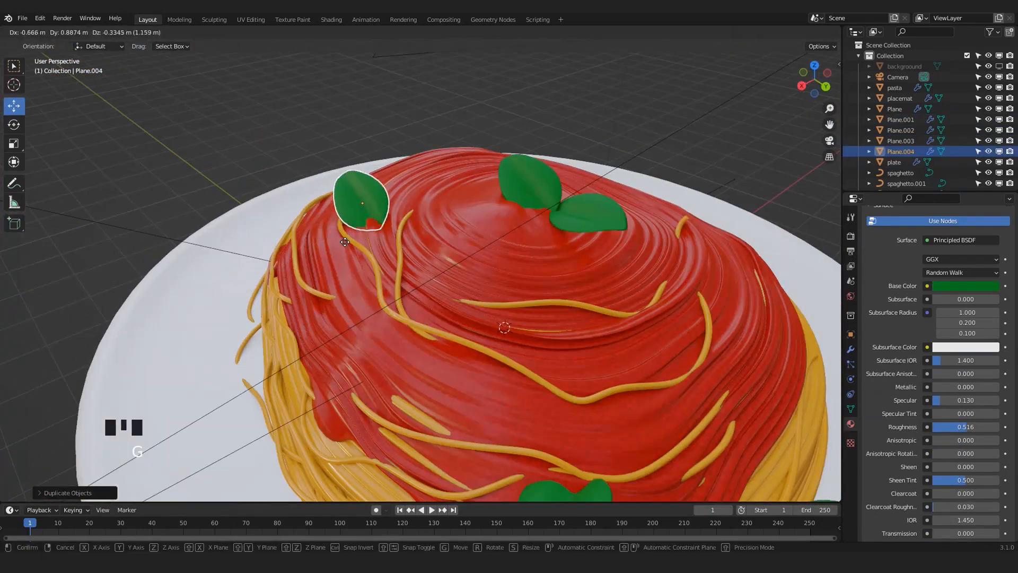
pyautogui.click(317, 155)
pyautogui.press('KP_0')
pyautogui.scroll(4, 316, 154)
pyautogui.press('s')
pyautogui.click(311, 174)
pyautogui.press('g')
pyautogui.click(307, 172)
pyautogui.scroll(-6, 266, 244)
# Duplicate the leaf lying on the sauce and place the copy on the plate beside the pasta in top view
pyautogui.click(323, 245)
pyautogui.hotkey('shift', 'd')
pyautogui.click(261, 310)
pyautogui.moveTo(261, 302); pyautogui.dragTo(262, 319)
pyautogui.press('KP_7')
pyautogui.press('g')
pyautogui.click(490, 282)
pyautogui.scroll(-6, 569, 340)
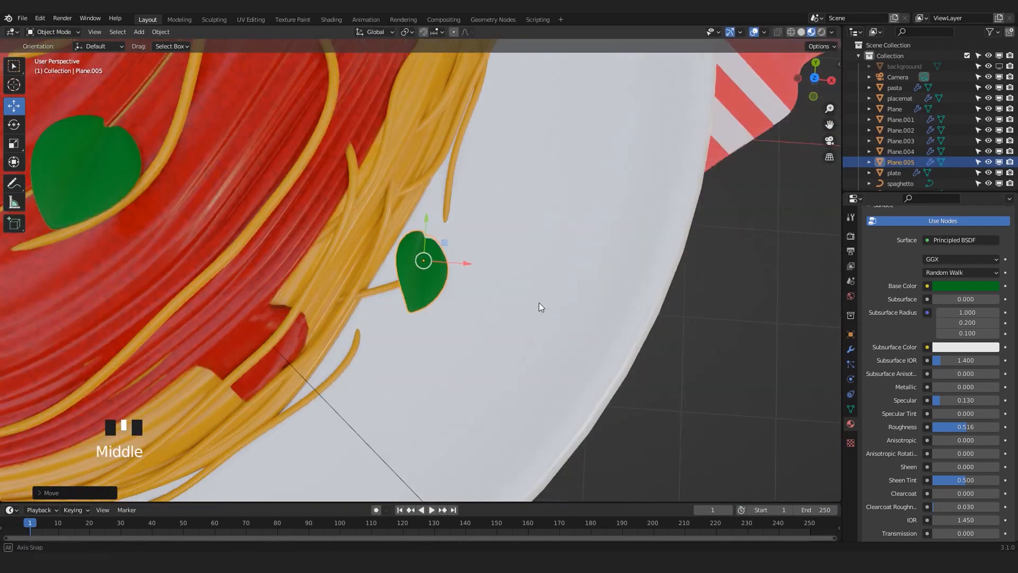
# Rotate the new plate leaf and nudge it into place beside the pasta's front edge
pyautogui.moveTo(567, 349); pyautogui.dragTo(498, 239, button='middle')
pyautogui.press('r')
pyautogui.click(490, 250)
pyautogui.press('KP_0')
pyautogui.scroll(-3, 225, 372)
pyautogui.moveTo(225, 298); pyautogui.dragTo(225, 304)
pyautogui.scroll(-6, 224, 304)
# Duplicate the plate leaf, rotate the copy around Z, and tuck it into the spaghetti at the pasta's front
pyautogui.keyDown('shift'); pyautogui.moveTo(382, 314); pyautogui.dragTo(386, 354, button='middle'); pyautogui.keyUp('shift')
pyautogui.hotkey('shift', 'd')
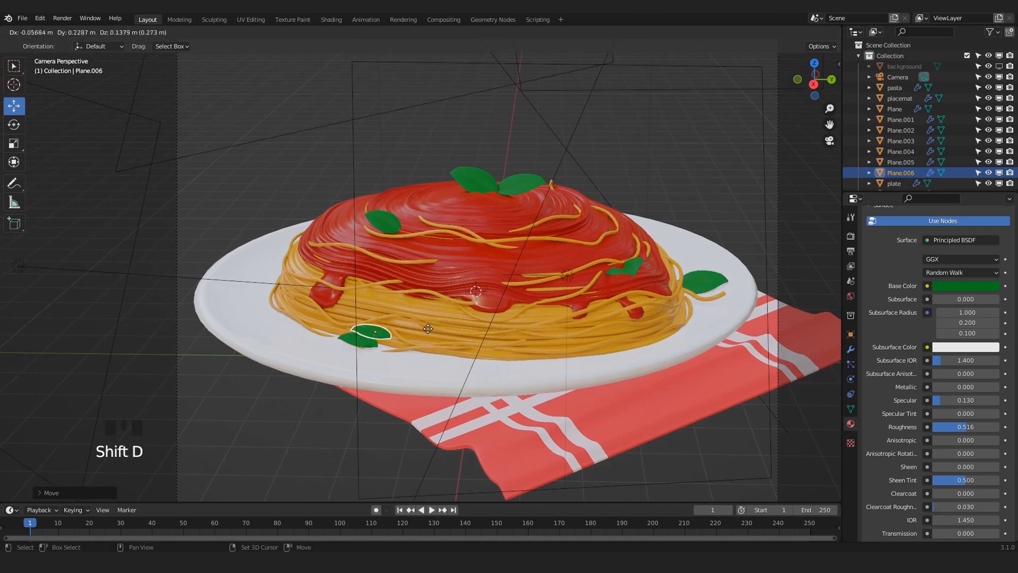
pyautogui.click(478, 328)
pyautogui.press('r')
pyautogui.press('z')
pyautogui.click(480, 297)
pyautogui.scroll(4, 466, 297)
pyautogui.moveTo(371, 276); pyautogui.dragTo(470, 242, button='middle')
pyautogui.press('g')
pyautogui.press('KP_0')
pyautogui.scroll(-3, 307, 303)
pyautogui.click(447, 346)
# Duplicate the tucked leaf and sink the copy into the sauce below the two leaves on the pasta's peak
pyautogui.hotkey('shift', 'd')
pyautogui.click(454, 199)
pyautogui.press('KP_Decimal')
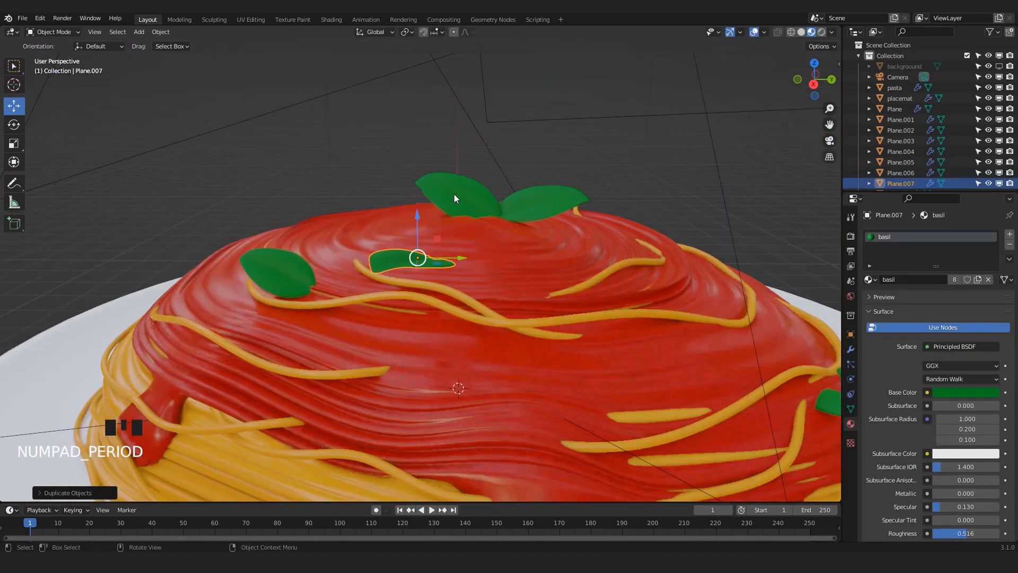
pyautogui.moveTo(454, 198); pyautogui.dragTo(509, 212, button='middle')
pyautogui.press('g')
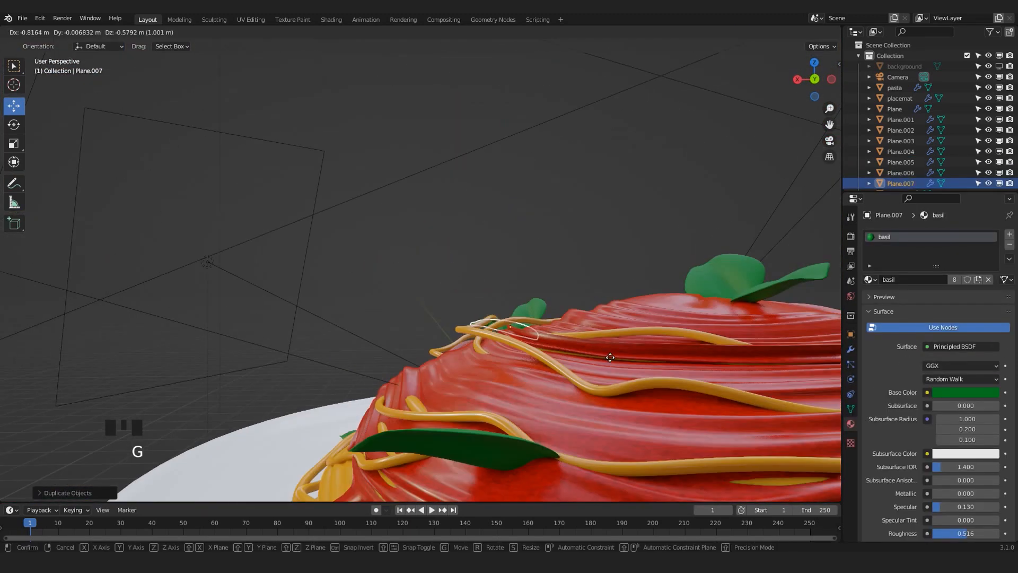
pyautogui.click(473, 228)
pyautogui.press('KP_0')
pyautogui.scroll(6, 473, 228)
pyautogui.moveTo(391, 270); pyautogui.dragTo(392, 276)
pyautogui.scroll(-5, 391, 277)
pyautogui.click(393, 169)
pyautogui.scroll(-5, 478, 212)
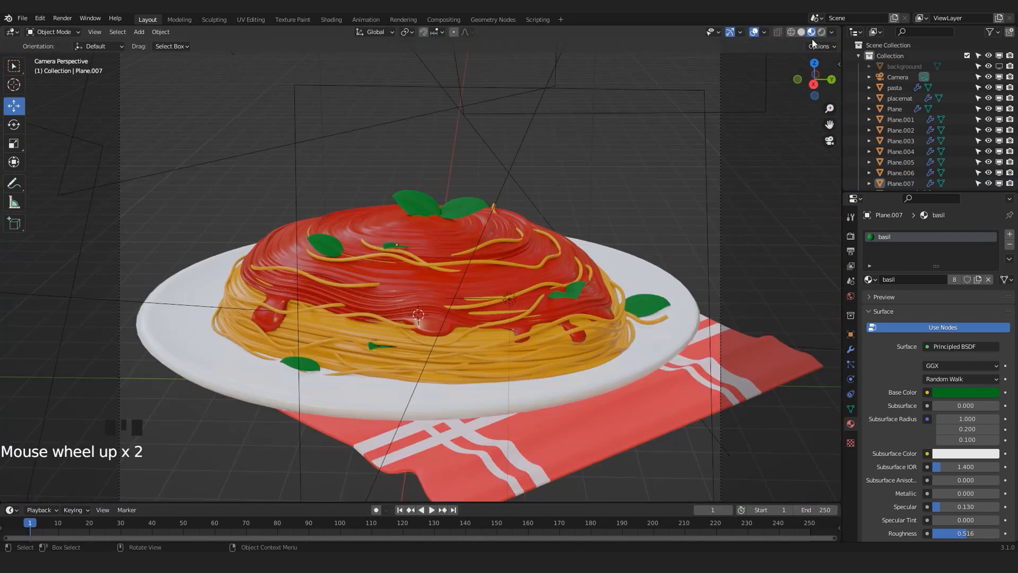
# Examine the basil leaf arrangement in the rendered camera view, both close up and from further away
pyautogui.scroll(4, 447, 248)
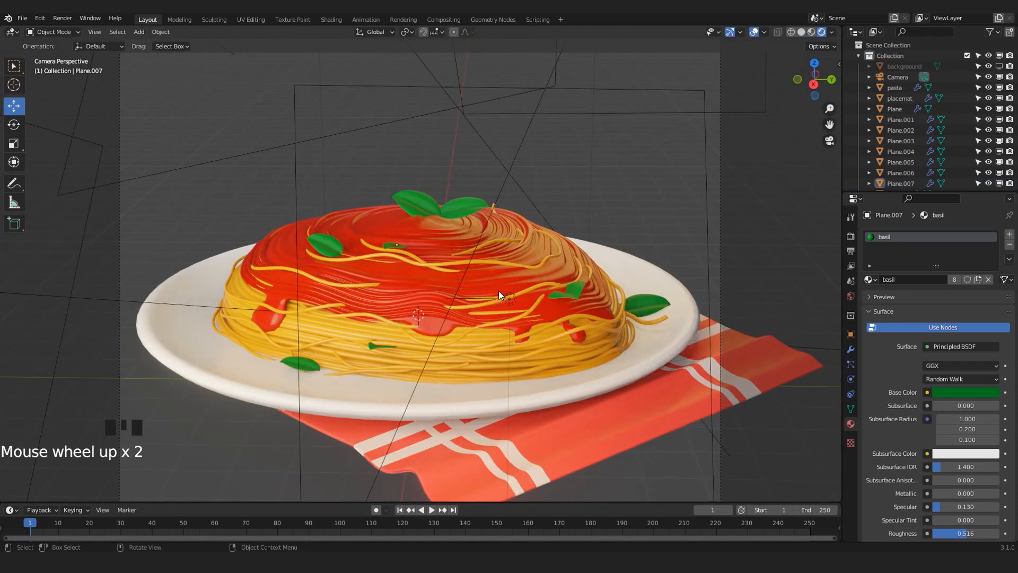
pyautogui.scroll(3, 457, 281)
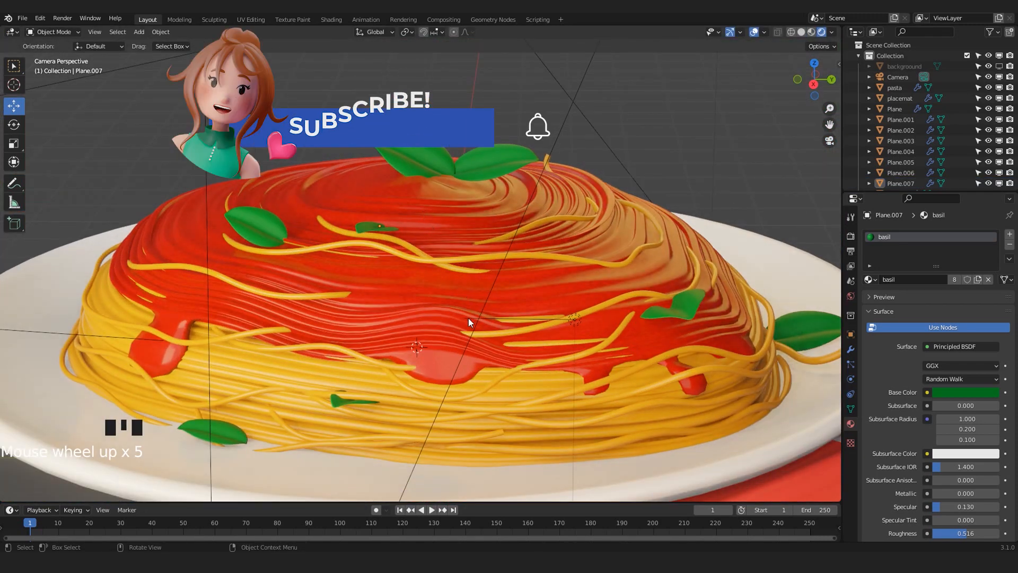
pyautogui.scroll(1, 518, 271)
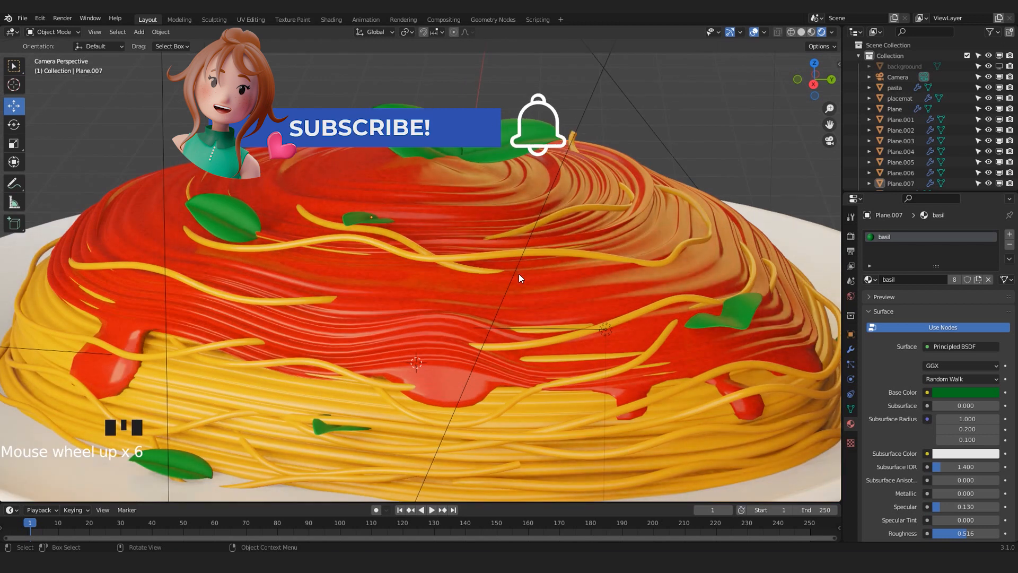
pyautogui.scroll(-5, 594, 257)
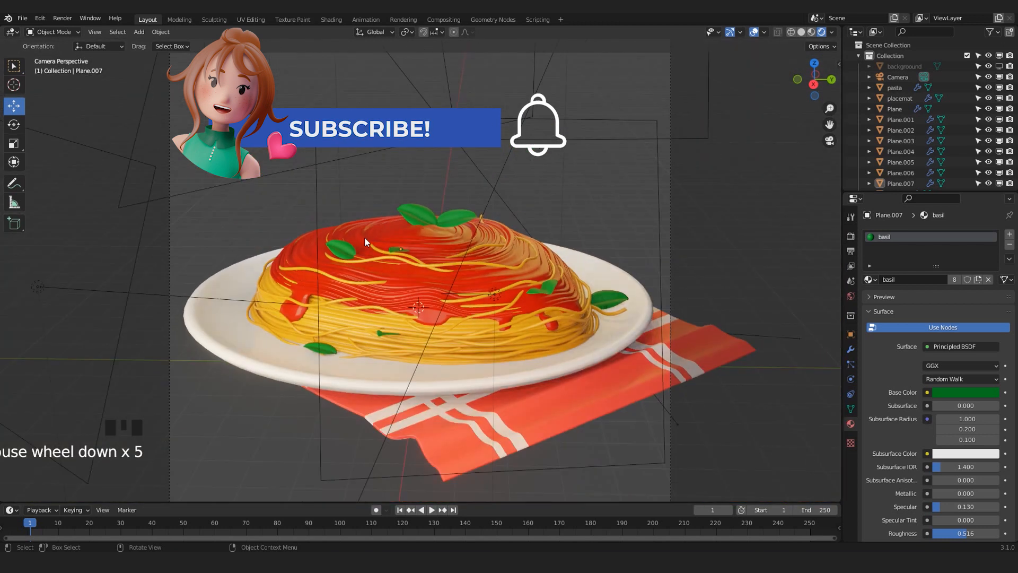
pyautogui.scroll(3, 395, 275)
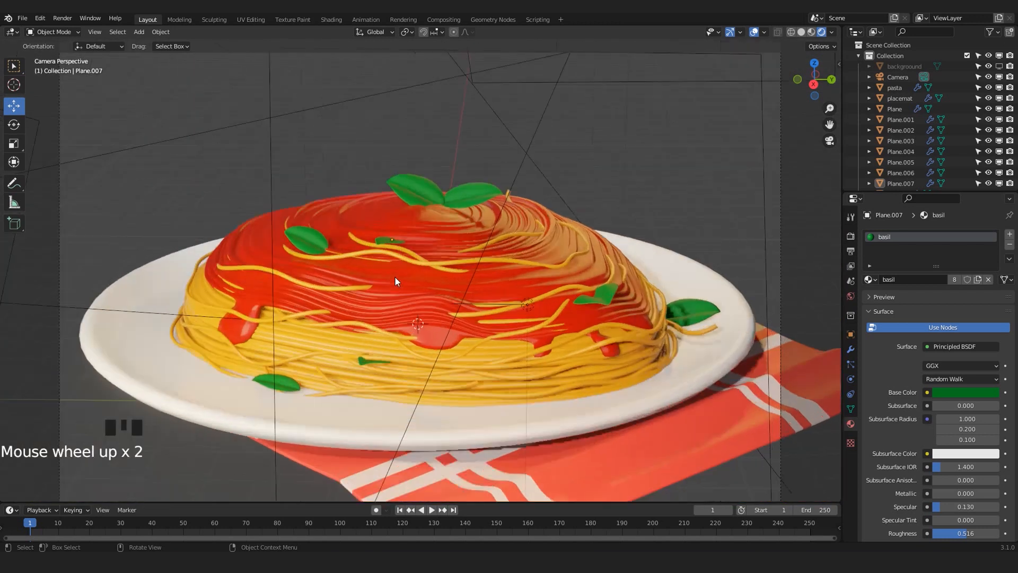
pyautogui.scroll(-3, 451, 281)
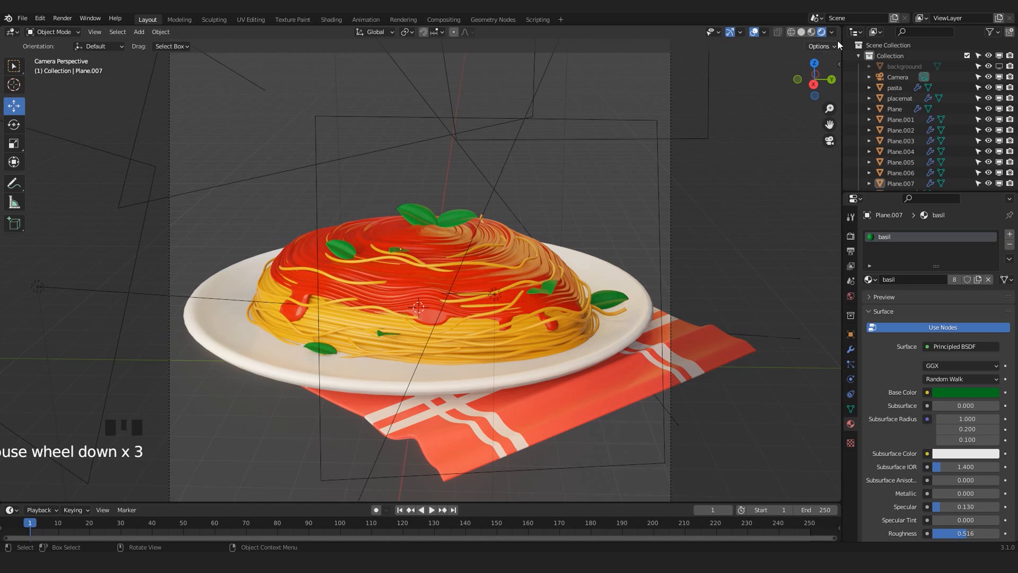
pyautogui.scroll(2, 545, 258)
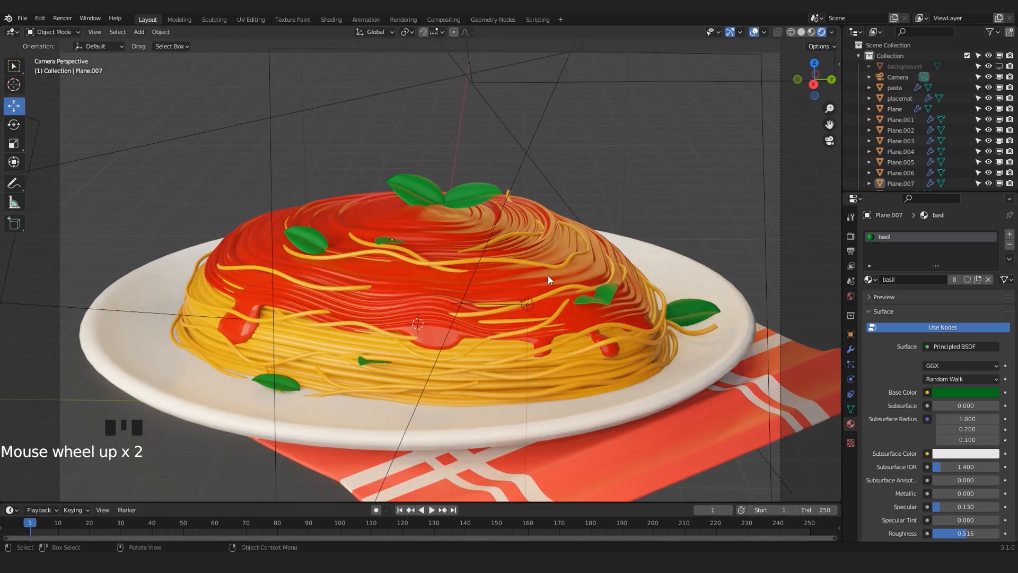
pyautogui.scroll(1, 615, 301)
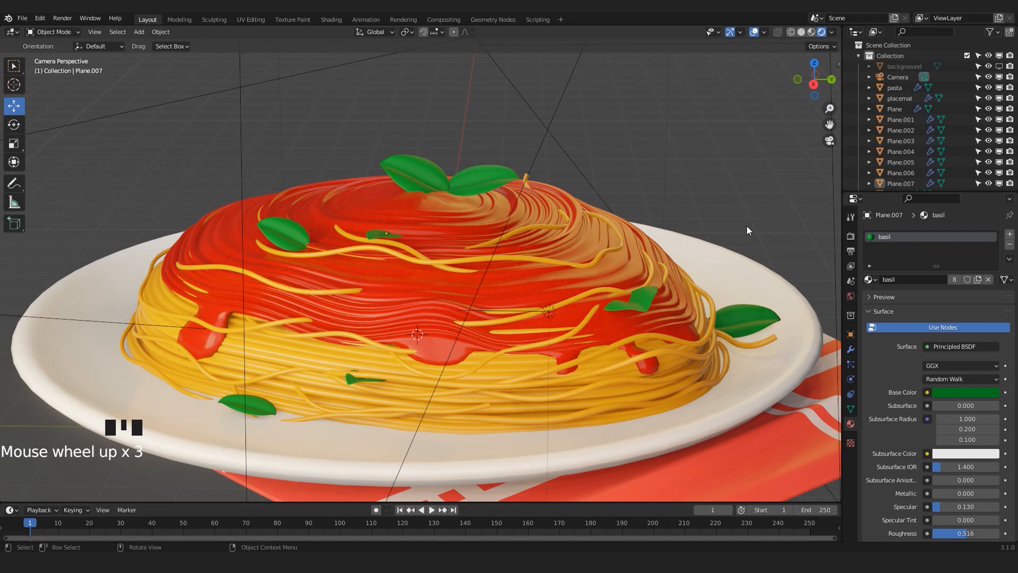
pyautogui.scroll(-2, 647, 247)
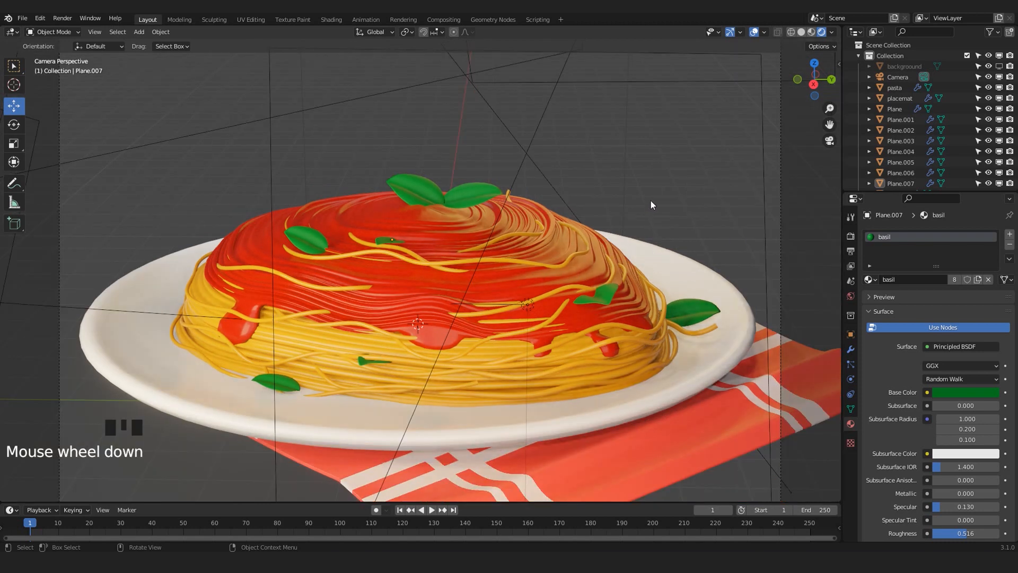
# Add an ico sphere and move it into the empty space above the plate
pyautogui.hotkey('shift', 'a')
pyautogui.moveTo(654, 189)
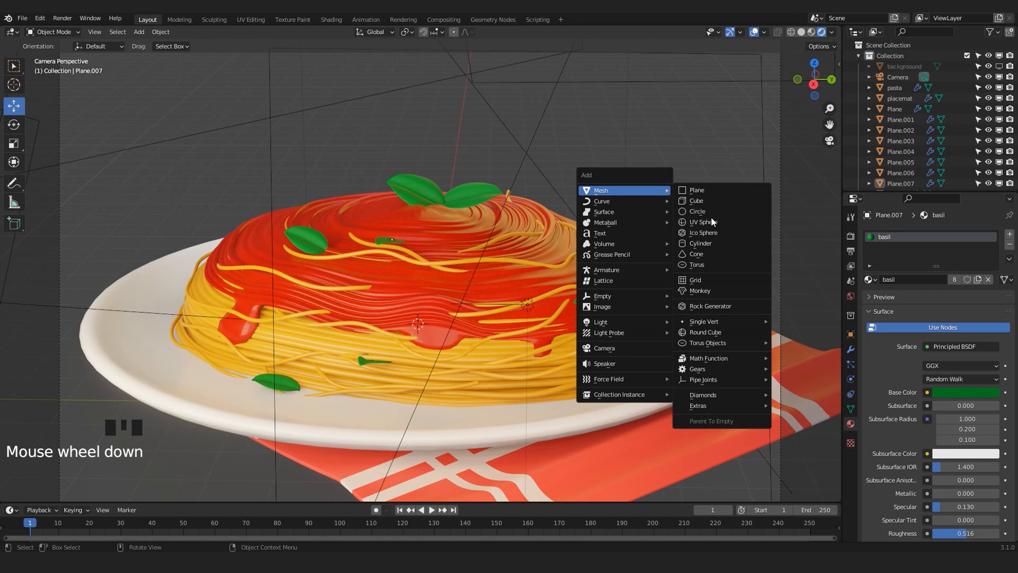
pyautogui.click(708, 233)
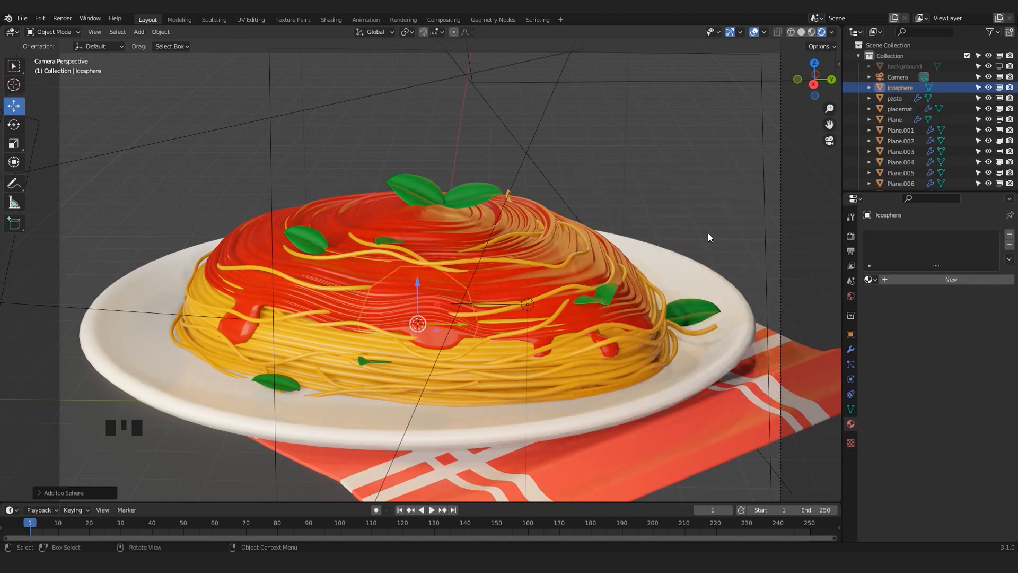
pyautogui.scroll(-1, 559, 269)
pyautogui.moveTo(434, 285); pyautogui.dragTo(689, 159)
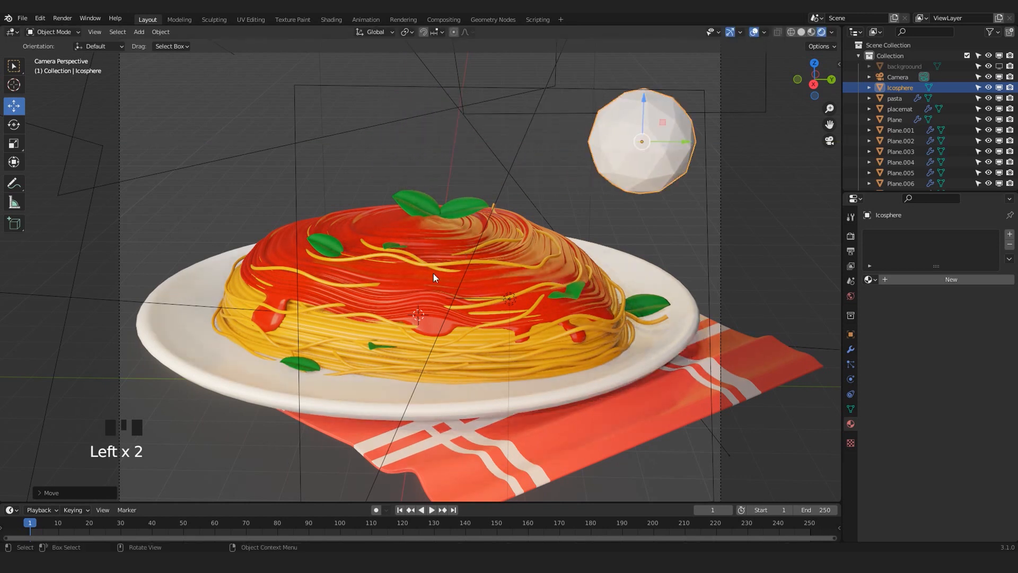
# Name the smooth-shaded ico sphere cheese and save the file
pyautogui.scroll(2, 448, 262)
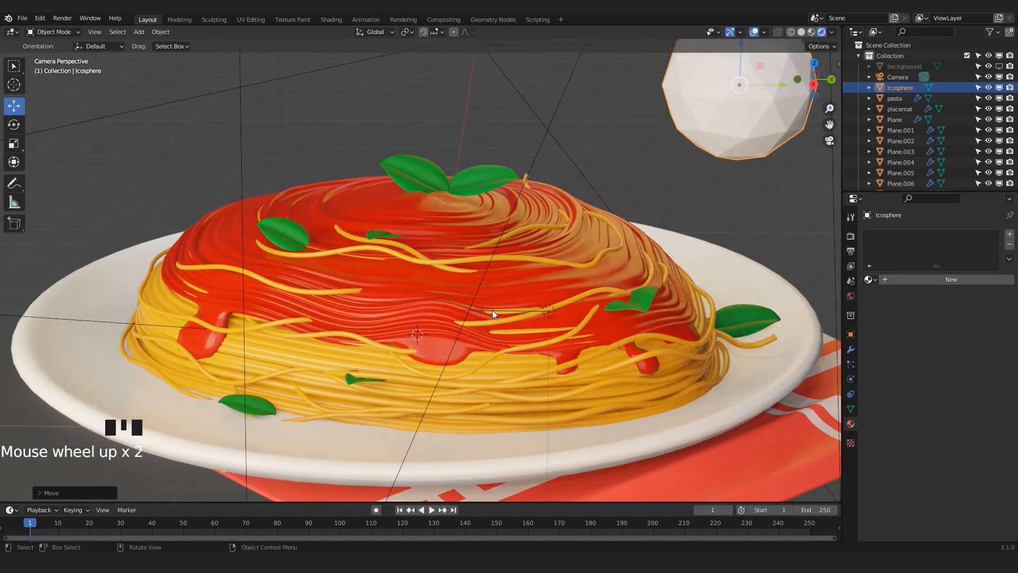
pyautogui.scroll(-2, 492, 310)
pyautogui.scroll(2, 466, 217)
pyautogui.scroll(-1, 417, 266)
pyautogui.scroll(2, 537, 242)
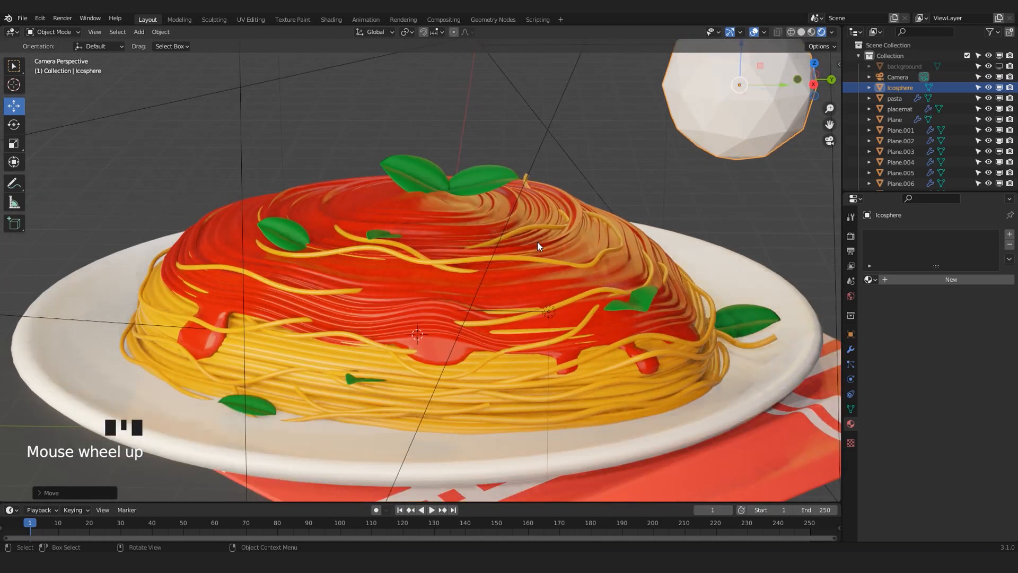
pyautogui.scroll(-4, 537, 242)
pyautogui.scroll(2, 580, 219)
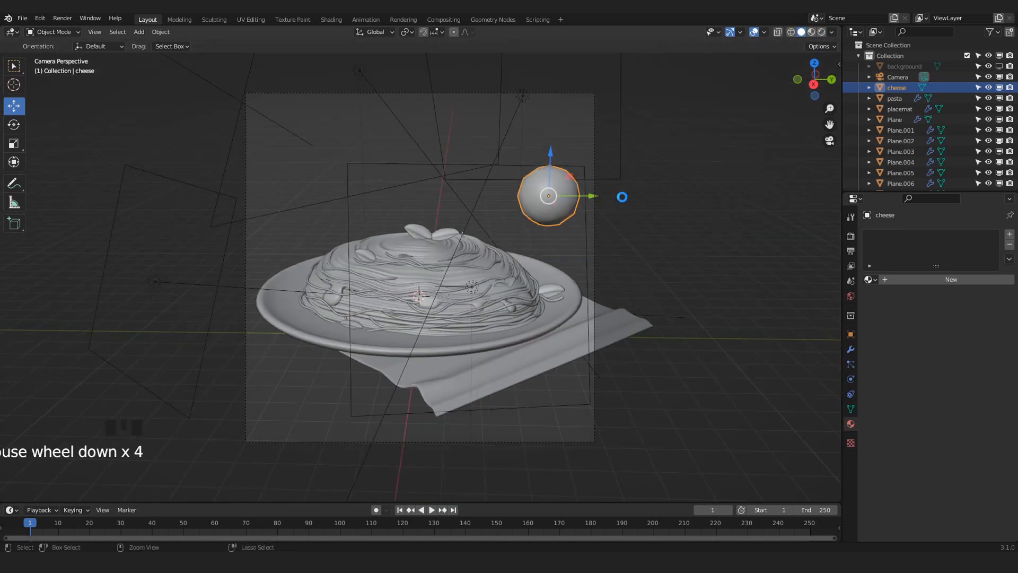
pyautogui.hotkey('ctrl', 's')
# From the front view, scale the cheese sphere down to about 0.07 of its size
pyautogui.press('KP_1')
pyautogui.scroll(-4, 202, 157)
pyautogui.scroll(1, 315, 176)
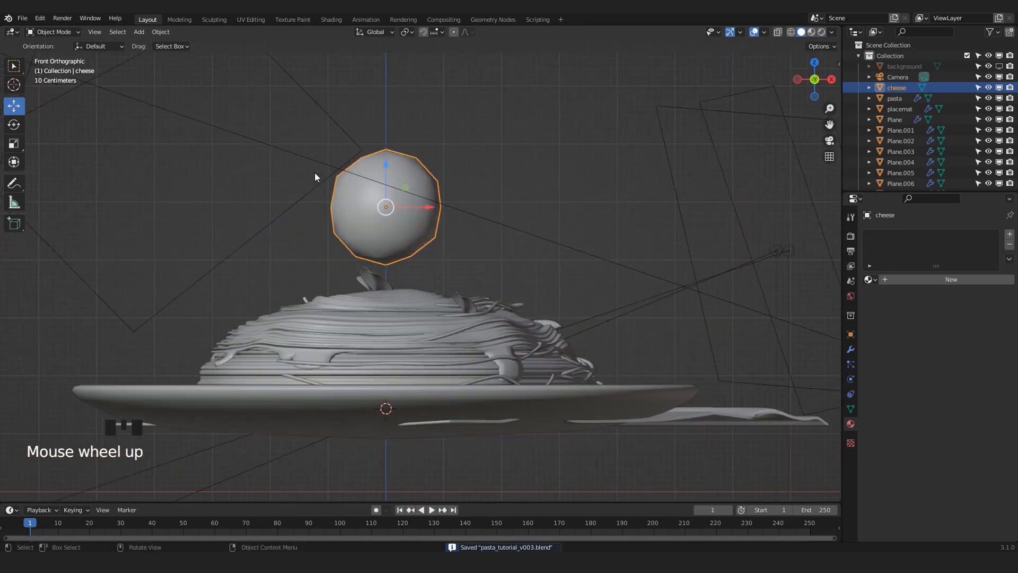
pyautogui.scroll(1, 315, 176)
pyautogui.press('s')
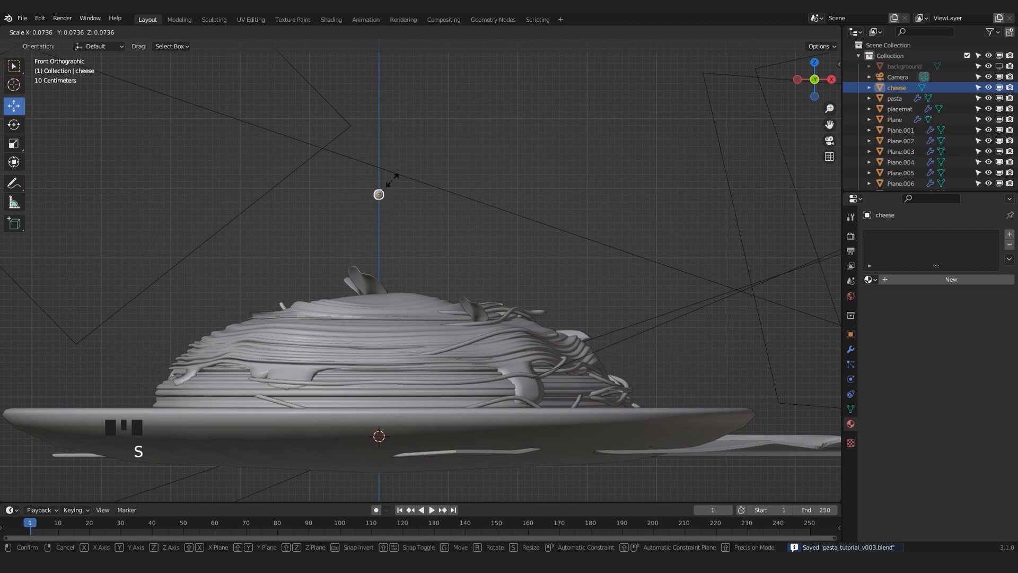
pyautogui.click(393, 181)
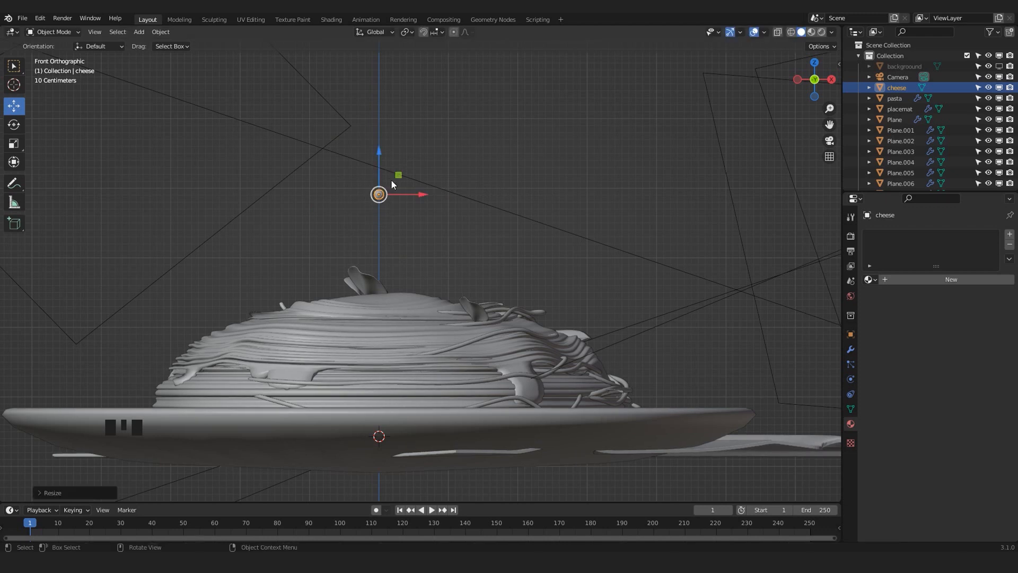
# Compare the cheese sphere with the dish in the camera view and scale it down further
pyautogui.press('KP_0')
pyautogui.scroll(5, 391, 184)
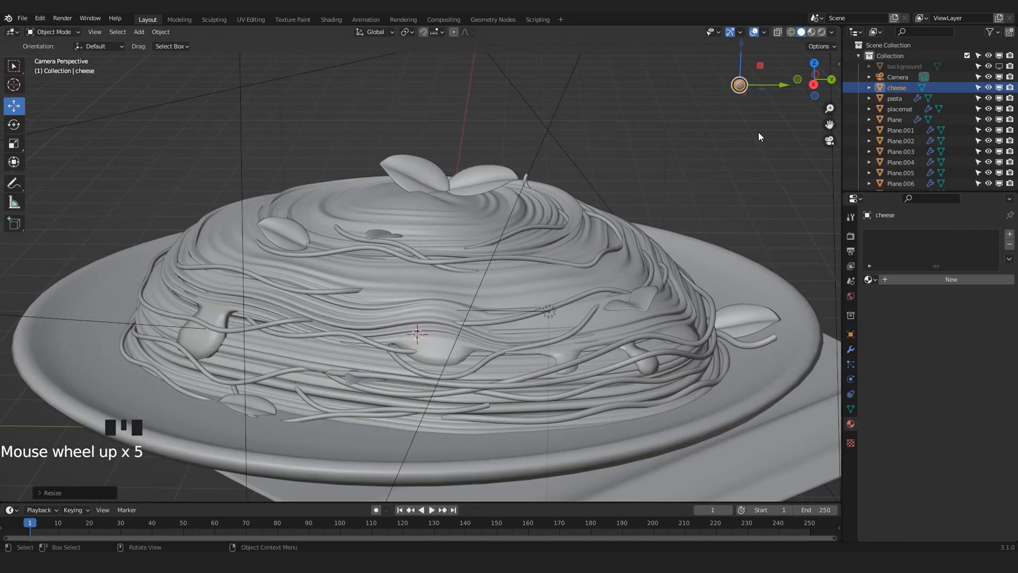
pyautogui.moveTo(619, 89); pyautogui.dragTo(563, 91)
pyautogui.click(758, 89)
pyautogui.click(742, 83)
pyautogui.keyDown('shift'); pyautogui.moveTo(697, 120); pyautogui.dragTo(540, 187, button='middle'); pyautogui.keyUp('shift')
pyautogui.scroll(2, 583, 183)
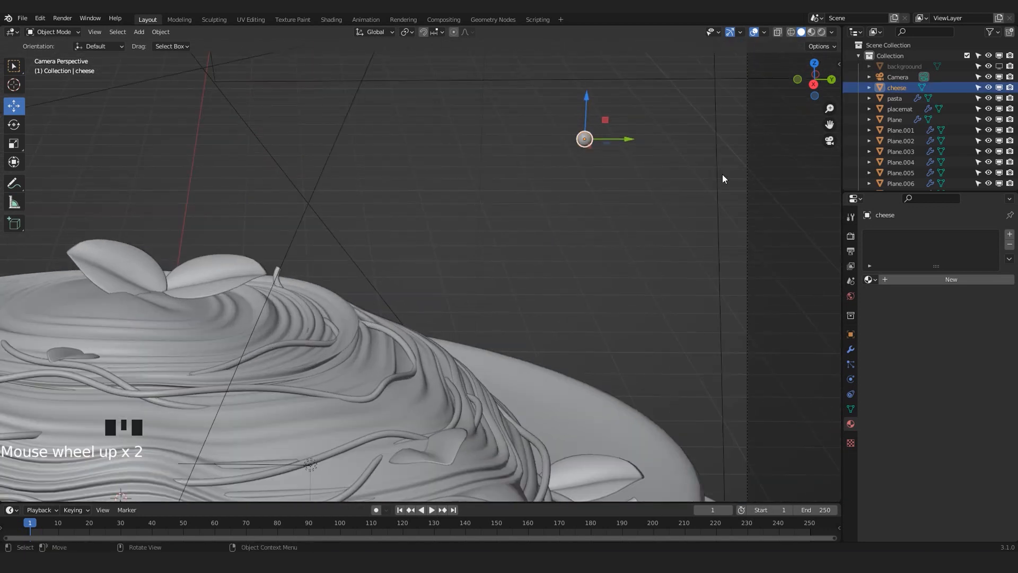
pyautogui.press('s')
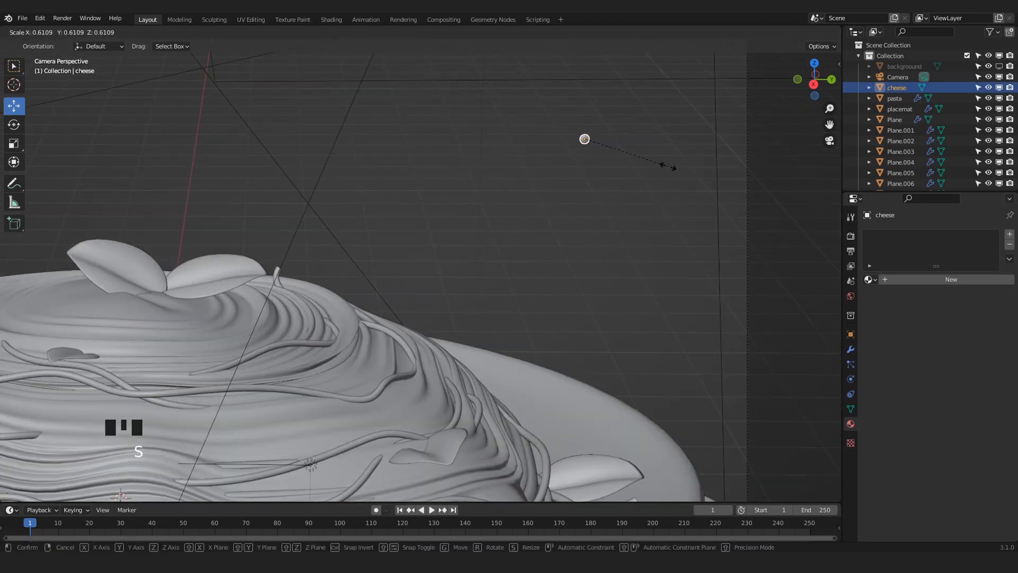
pyautogui.click(642, 158)
# Flatten the cheese sphere by scaling it down along the Z axis
pyautogui.keyDown('shift'); pyautogui.moveTo(643, 158); pyautogui.dragTo(486, 245, button='middle'); pyautogui.keyUp('shift')
pyautogui.scroll(9, 511, 255)
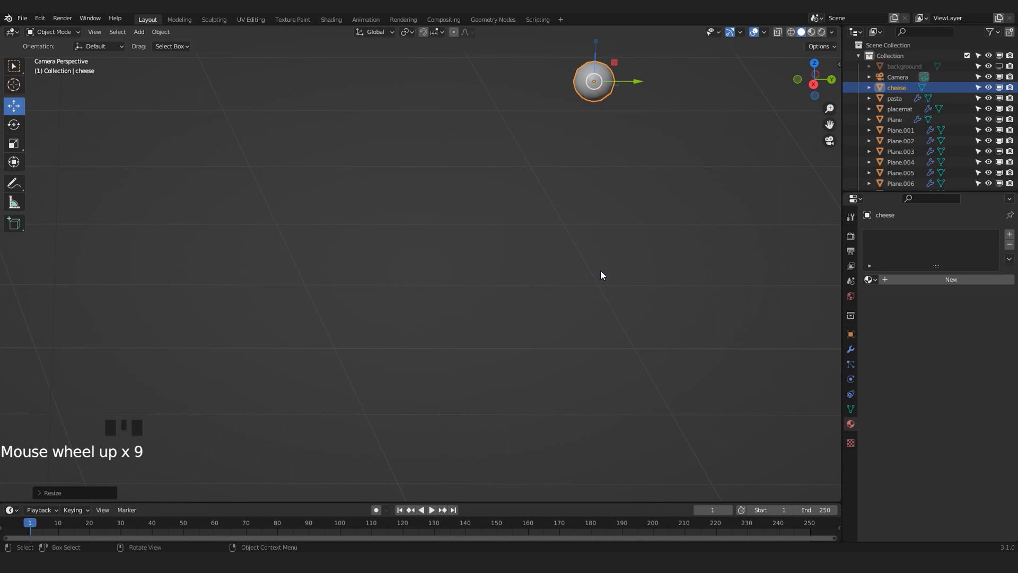
pyautogui.press('s')
pyautogui.press('z')
pyautogui.click(599, 199)
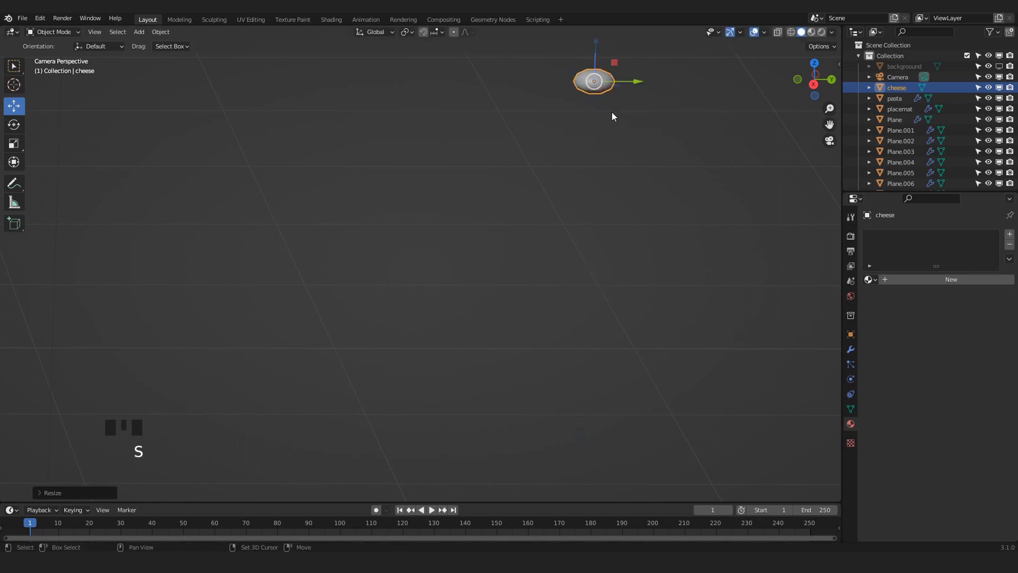
# Start editing the cheese mesh and move a vertex to begin breaking its round shape, undoing the first attempt
pyautogui.keyDown('shift'); pyautogui.moveTo(612, 113); pyautogui.dragTo(527, 241, button='middle'); pyautogui.keyUp('shift')
pyautogui.scroll(5, 608, 155)
pyautogui.press('Tab')
pyautogui.click(659, 126)
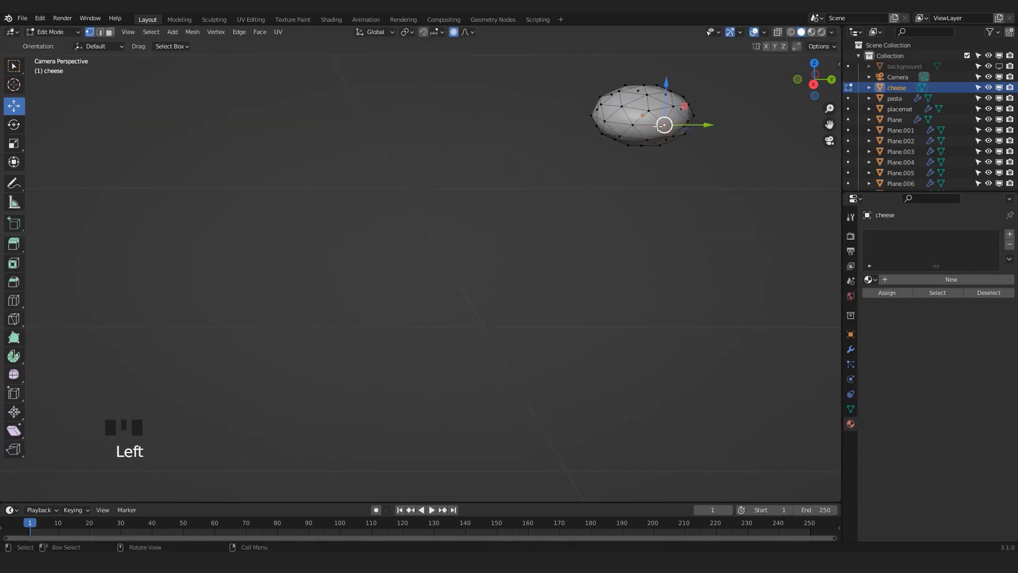
pyautogui.press('KP_Decimal')
pyautogui.scroll(-16, 652, 125)
pyautogui.moveTo(652, 125); pyautogui.dragTo(446, 263, button='middle')
pyautogui.moveTo(439, 292); pyautogui.dragTo(471, 312)
pyautogui.hotkey('ctrl', 'z')
pyautogui.moveTo(308, 180); pyautogui.dragTo(311, 157)
# Pull two vertices of the cheese mesh outward to make its outline irregular
pyautogui.keyDown('shift'); pyautogui.moveTo(277, 261); pyautogui.dragTo(347, 248, button='middle'); pyautogui.keyUp('shift')
pyautogui.moveTo(348, 247); pyautogui.dragTo(518, 210, button='middle')
pyautogui.click(411, 310)
pyautogui.moveTo(409, 313); pyautogui.dragTo(451, 307, button='middle')
pyautogui.press('g')
pyautogui.click(481, 312)
pyautogui.click(350, 308)
pyautogui.moveTo(350, 308); pyautogui.dragTo(397, 307, button='middle')
pyautogui.press('g')
pyautogui.click(293, 303)
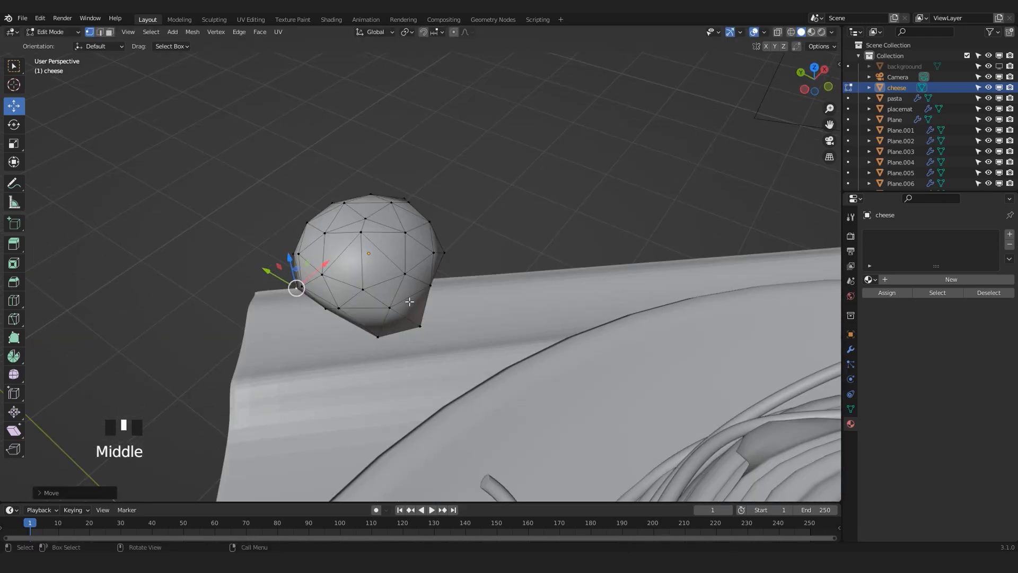
# Pull four more vertices around the cheese mesh into an uneven lump and leave mesh editing
pyautogui.click(432, 285)
pyautogui.press('g')
pyautogui.click(473, 298)
pyautogui.moveTo(472, 298); pyautogui.dragTo(509, 254, button='middle')
pyautogui.click(428, 271)
pyautogui.moveTo(428, 272); pyautogui.dragTo(450, 240, button='middle')
pyautogui.press('g')
pyautogui.click(540, 255)
pyautogui.click(431, 297)
pyautogui.press('g')
pyautogui.click(264, 247)
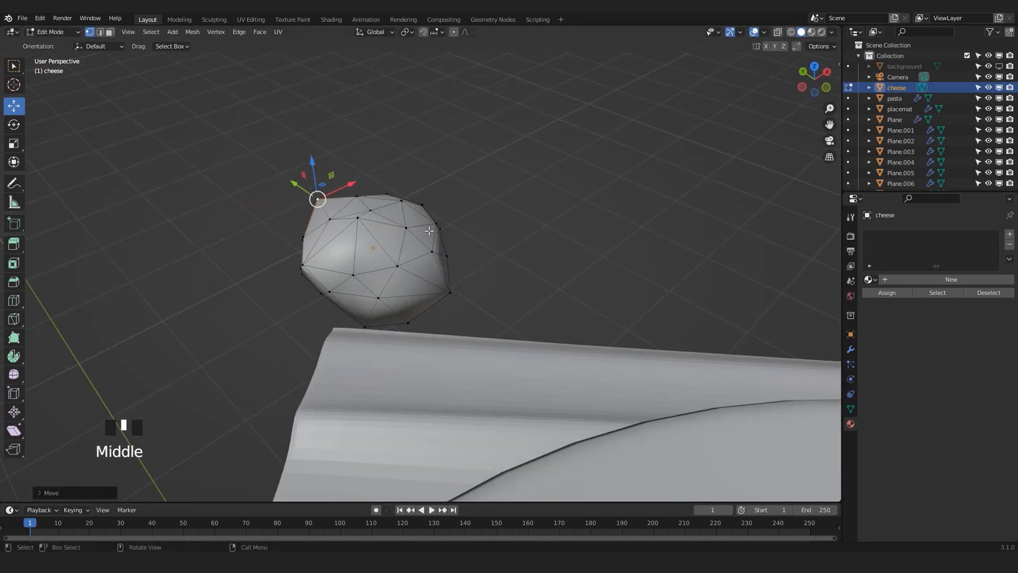
pyautogui.click(431, 228)
pyautogui.press('g')
pyautogui.click(444, 211)
pyautogui.press('Tab')
# From the camera view, scale the finished cheese lump down to suit the dish
pyautogui.scroll(-7, 498, 321)
pyautogui.moveTo(497, 322); pyautogui.dragTo(407, 260, button='middle')
pyautogui.click(407, 321)
pyautogui.doubleClick(432, 265)
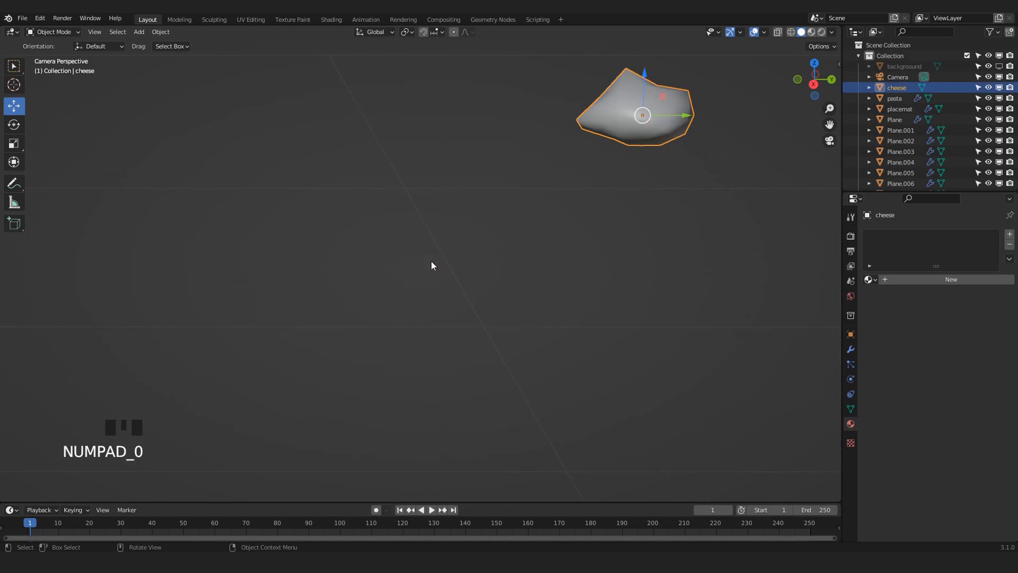
pyautogui.scroll(-9, 434, 262)
pyautogui.scroll(3, 651, 183)
pyautogui.press('s')
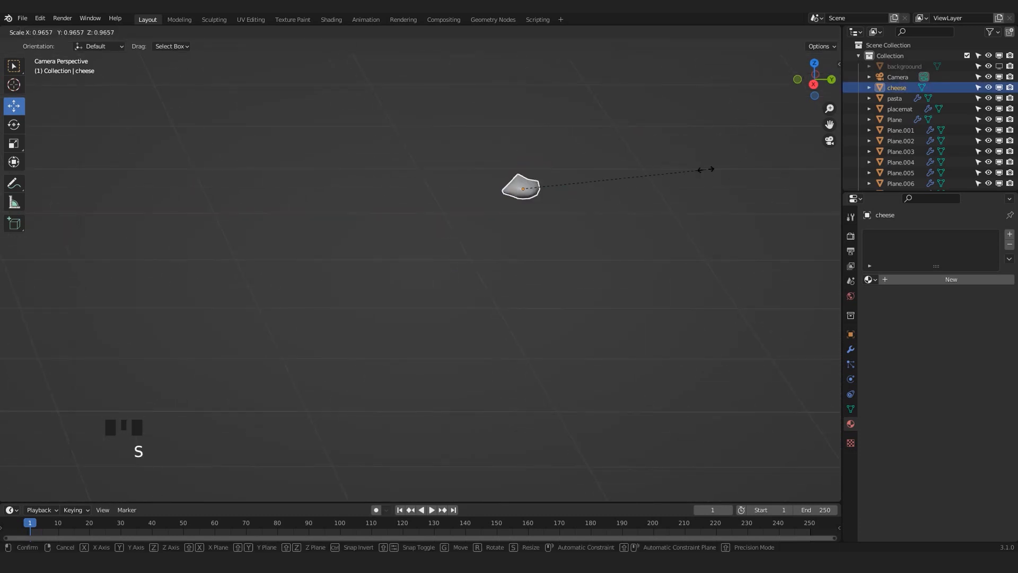
pyautogui.click(688, 194)
pyautogui.scroll(-7, 684, 199)
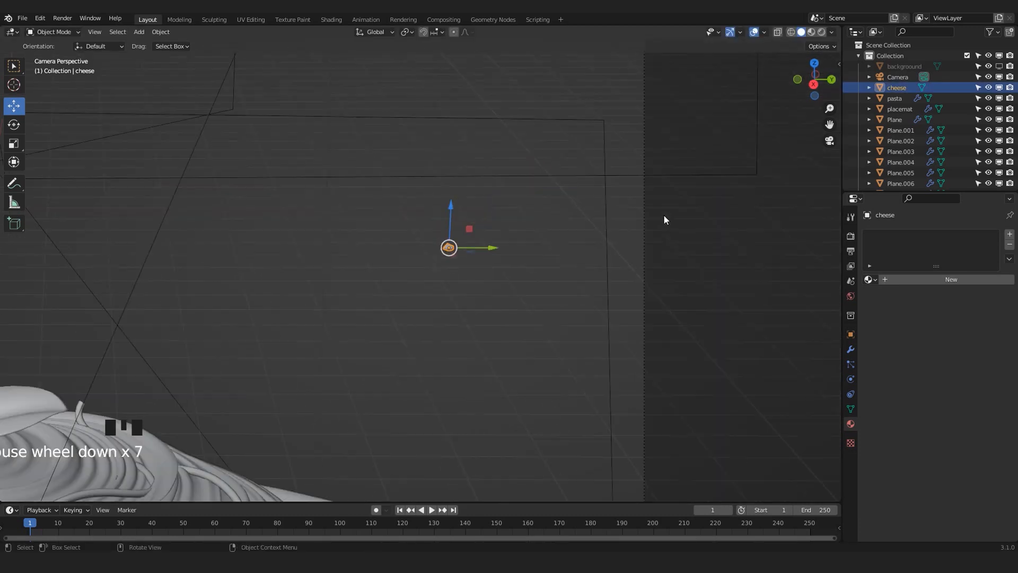
# Scale up the cheese lump beside the dish
pyautogui.scroll(-6, 664, 220)
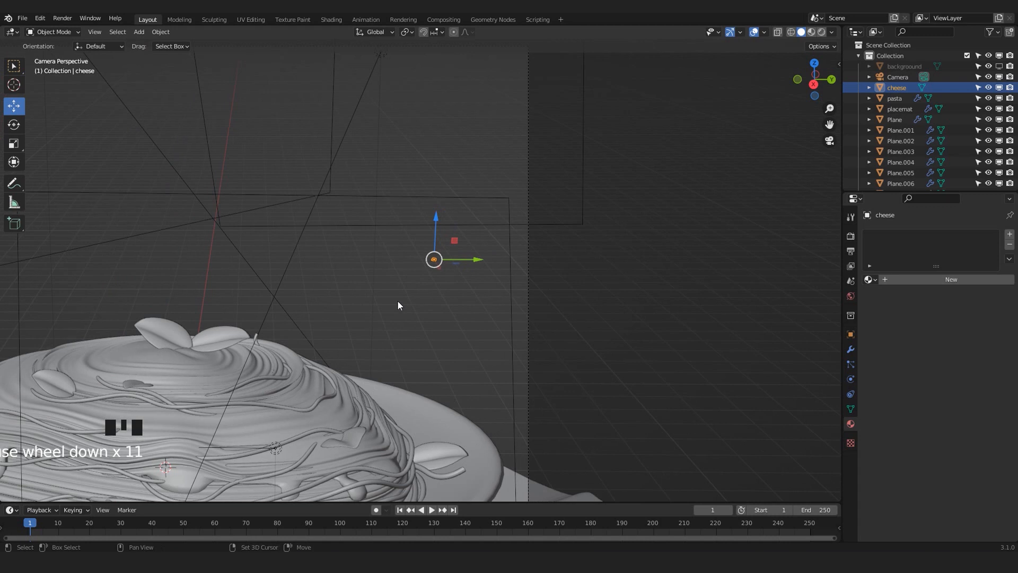
pyautogui.keyDown('shift'); pyautogui.moveTo(398, 302); pyautogui.dragTo(482, 241, button='middle'); pyautogui.keyUp('shift')
pyautogui.scroll(2, 548, 191)
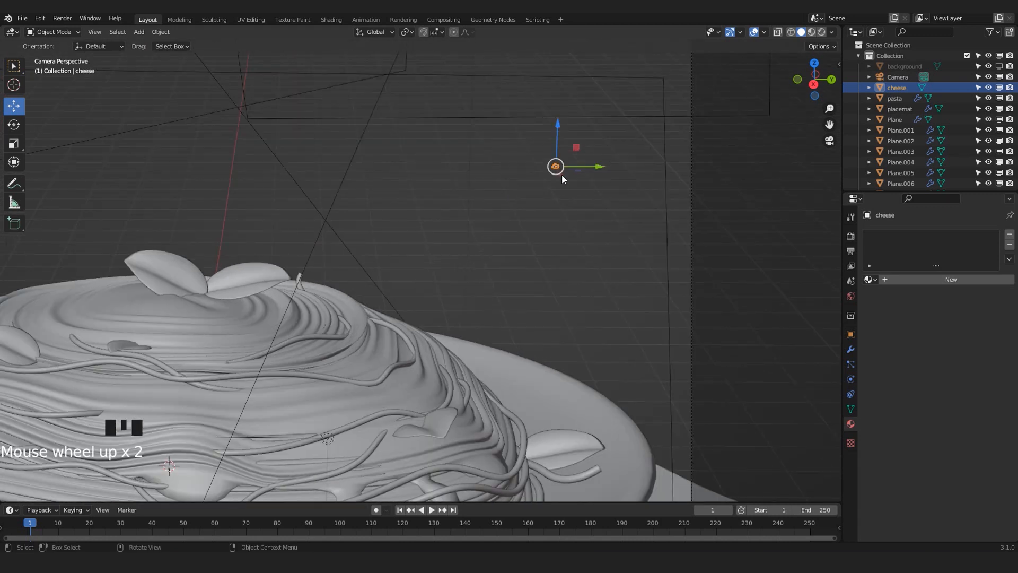
pyautogui.scroll(3, 571, 180)
pyautogui.scroll(-3, 589, 170)
pyautogui.press('s')
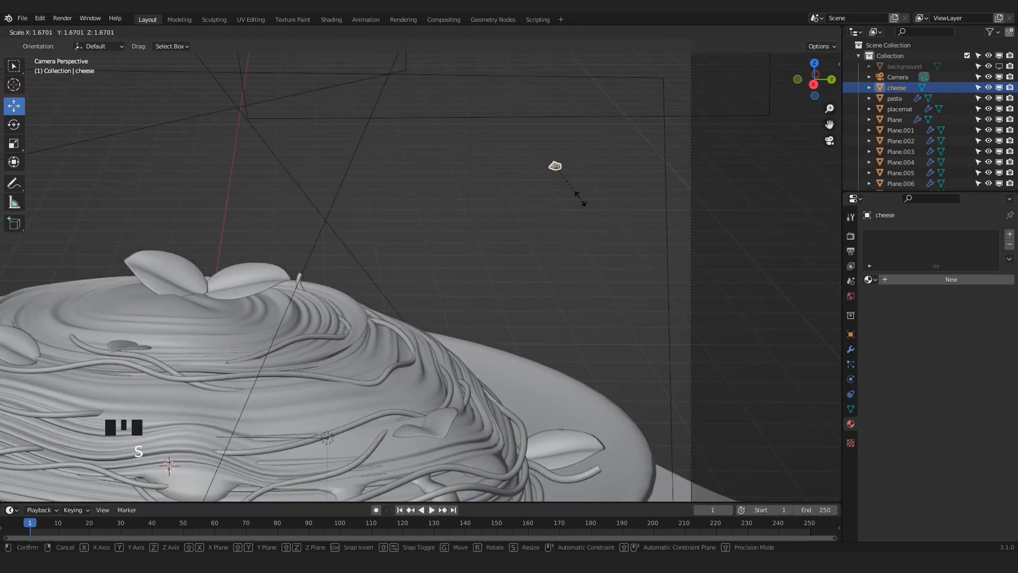
pyautogui.click(588, 214)
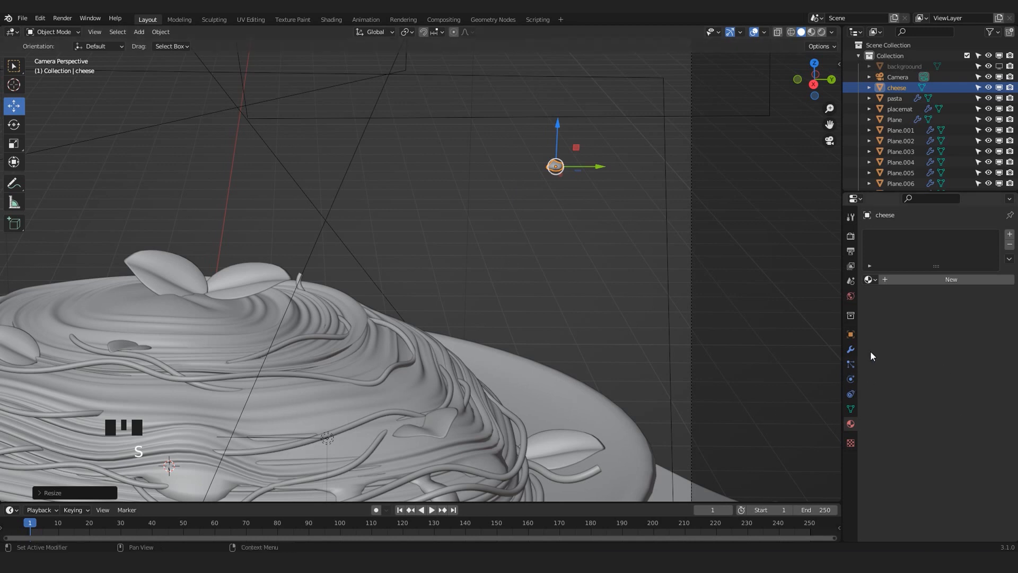
pyautogui.click(567, 199)
pyautogui.click(554, 168)
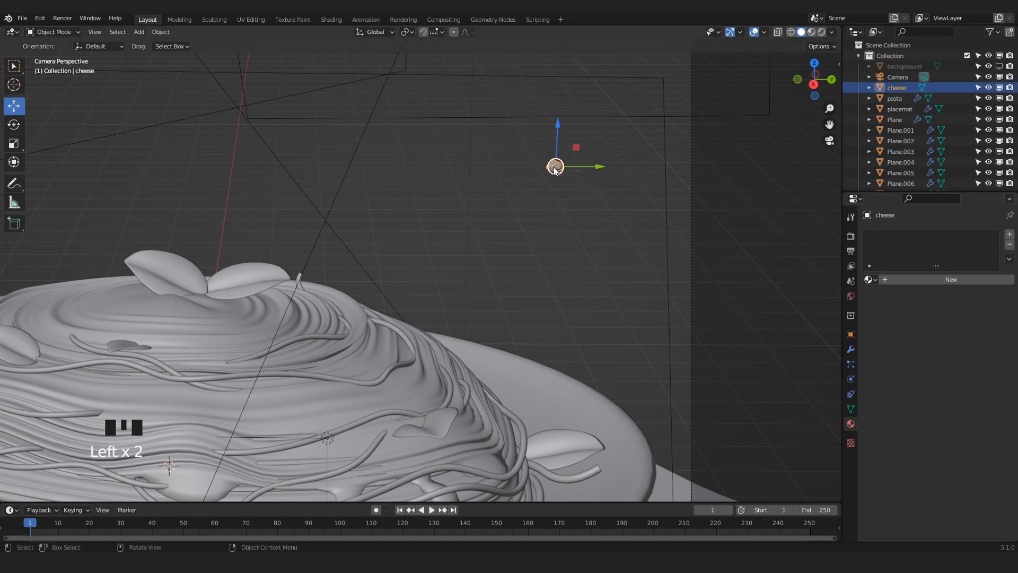
# Add a new particle system to the tomato souce object
pyautogui.keyDown('shift'); pyautogui.moveTo(579, 186); pyautogui.dragTo(492, 228, button='middle'); pyautogui.keyUp('shift')
pyautogui.scroll(-2, 592, 158)
pyautogui.click(485, 220)
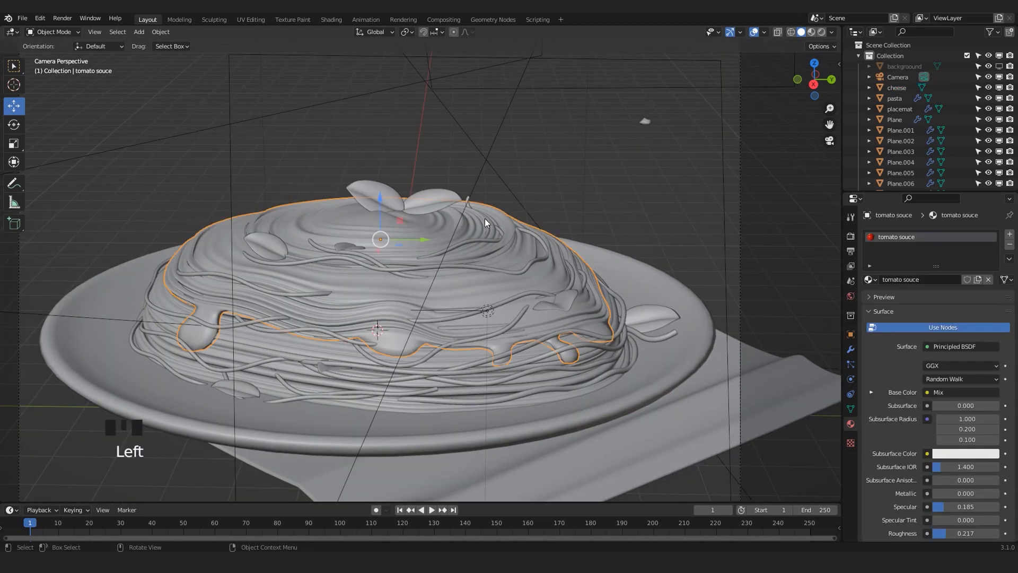
pyautogui.scroll(2, 414, 244)
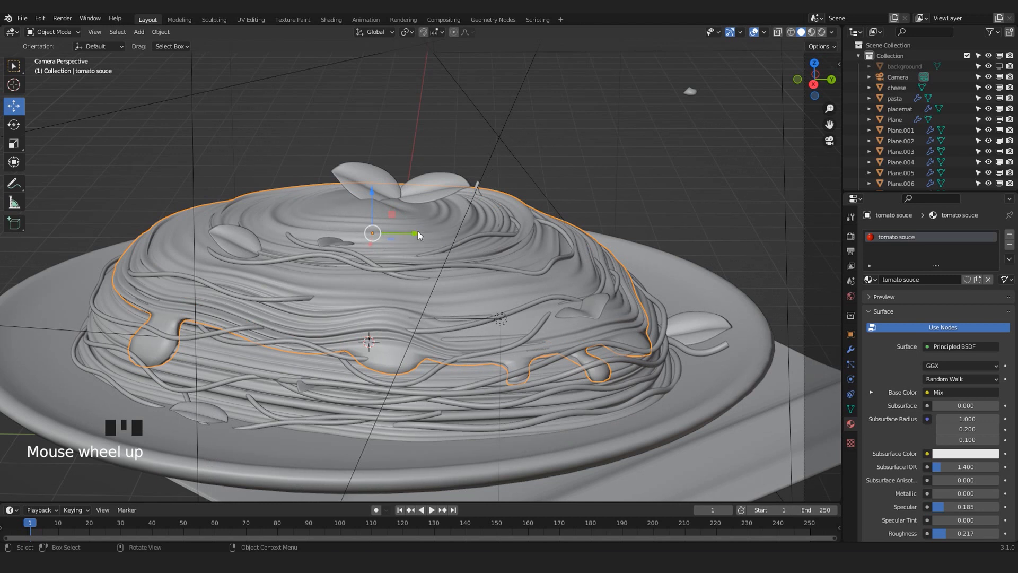
pyautogui.click(850, 350)
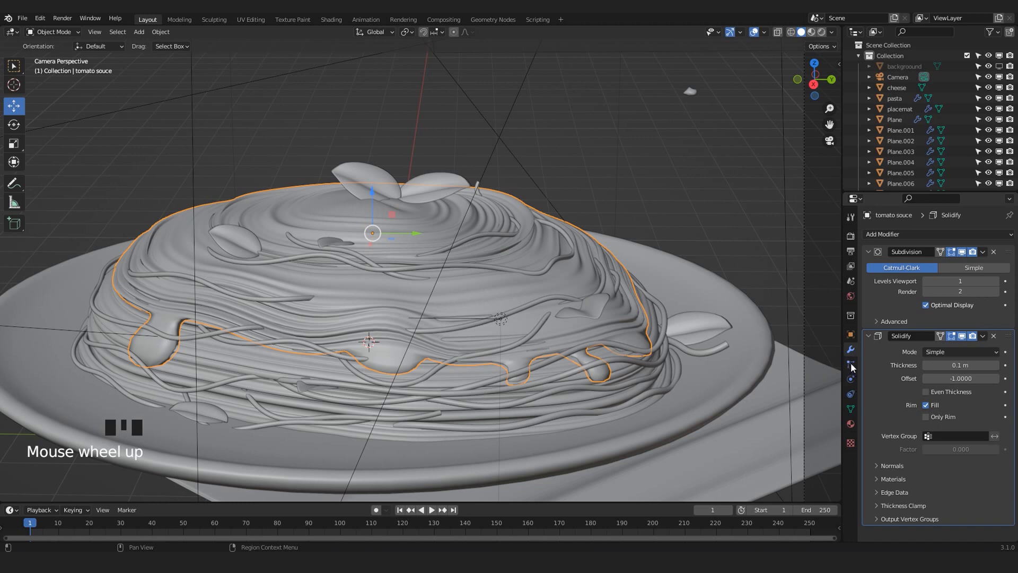
pyautogui.click(851, 365)
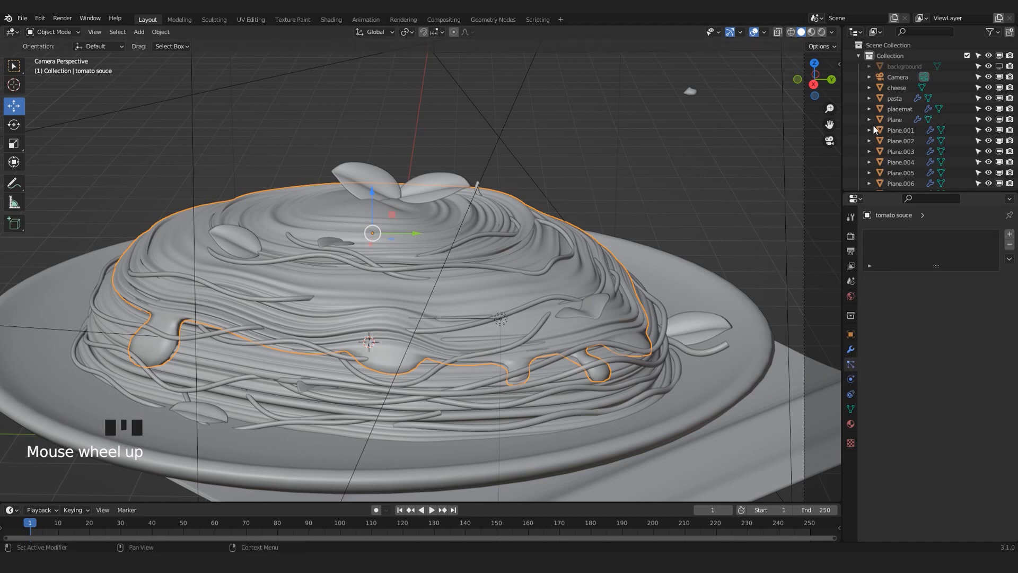
pyautogui.scroll(-5, 901, 107)
pyautogui.scroll(-5, 902, 107)
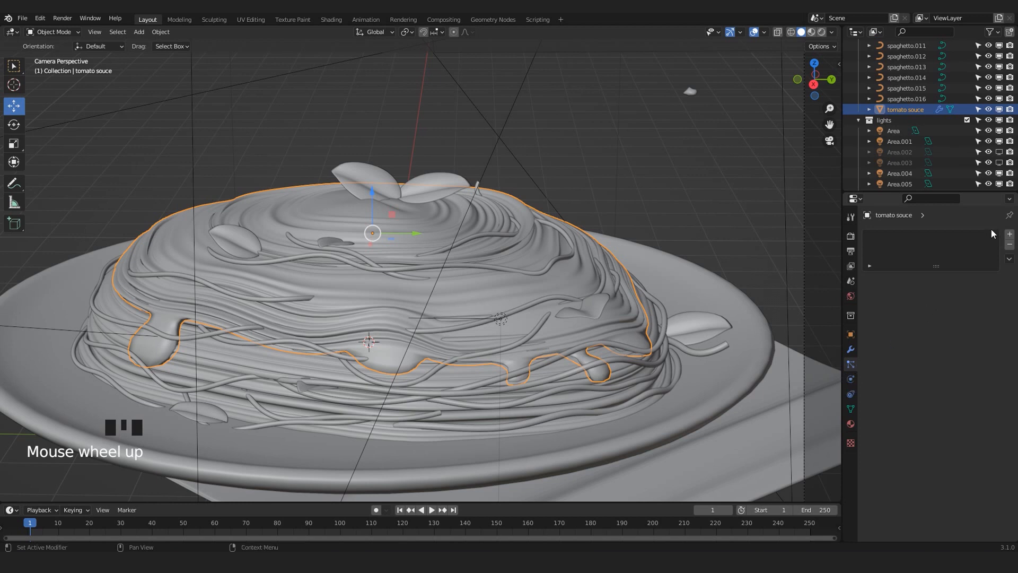
pyautogui.click(1008, 235)
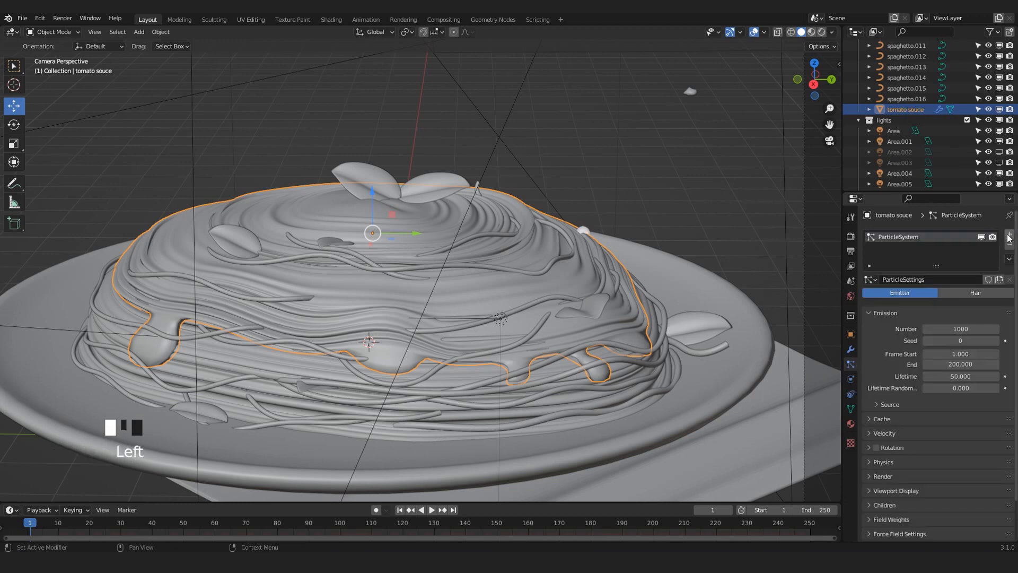
pyautogui.scroll(2, 538, 303)
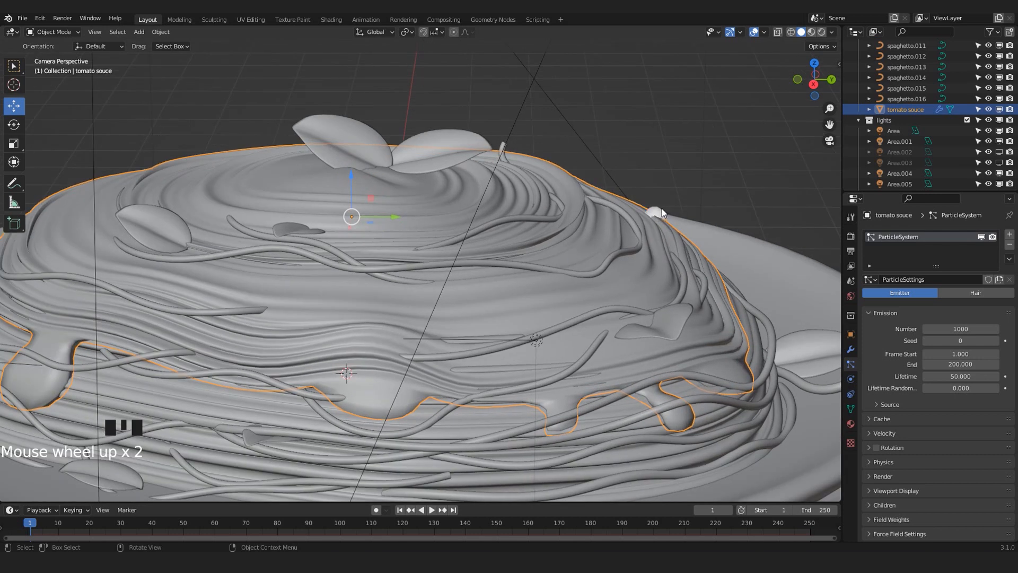
pyautogui.scroll(-2, 661, 212)
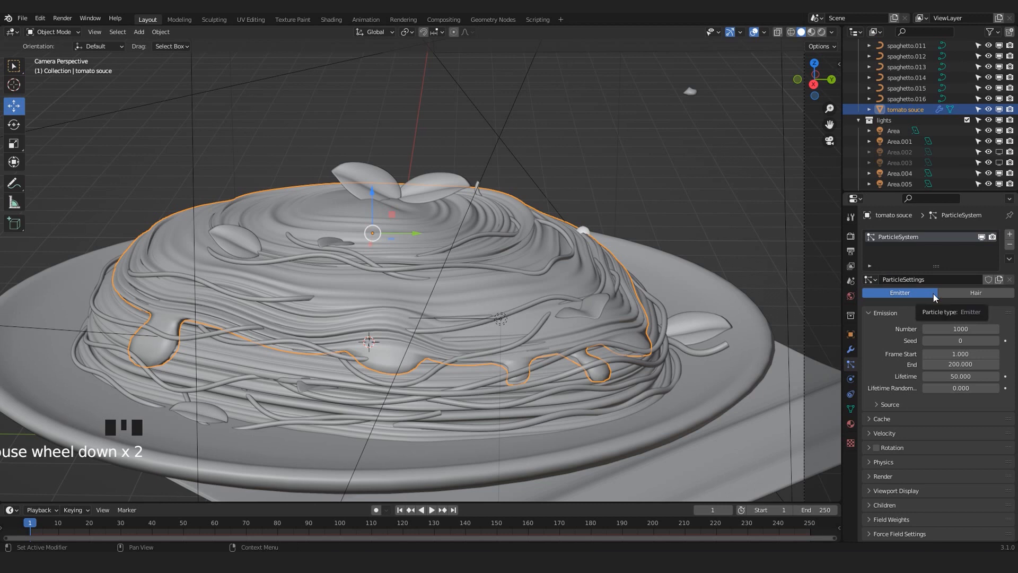
# Change the tomato souce particle system's type to Hair and save the file
pyautogui.click(964, 295)
pyautogui.scroll(-2, 543, 262)
pyautogui.hotkey('ctrl', 's')
pyautogui.scroll(2, 508, 269)
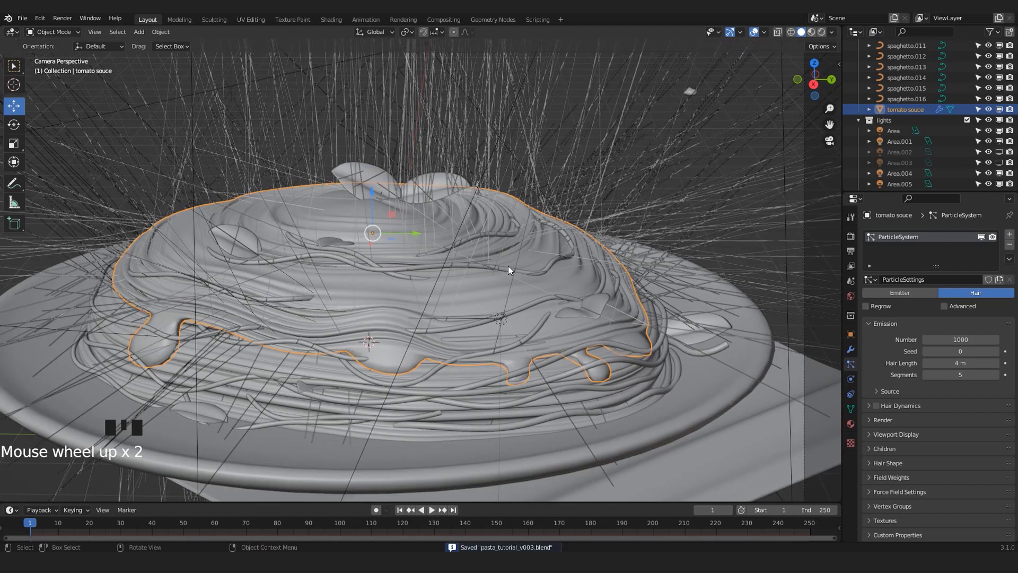
# Set the hair particle number on the sauce to 50
pyautogui.doubleClick(951, 338)
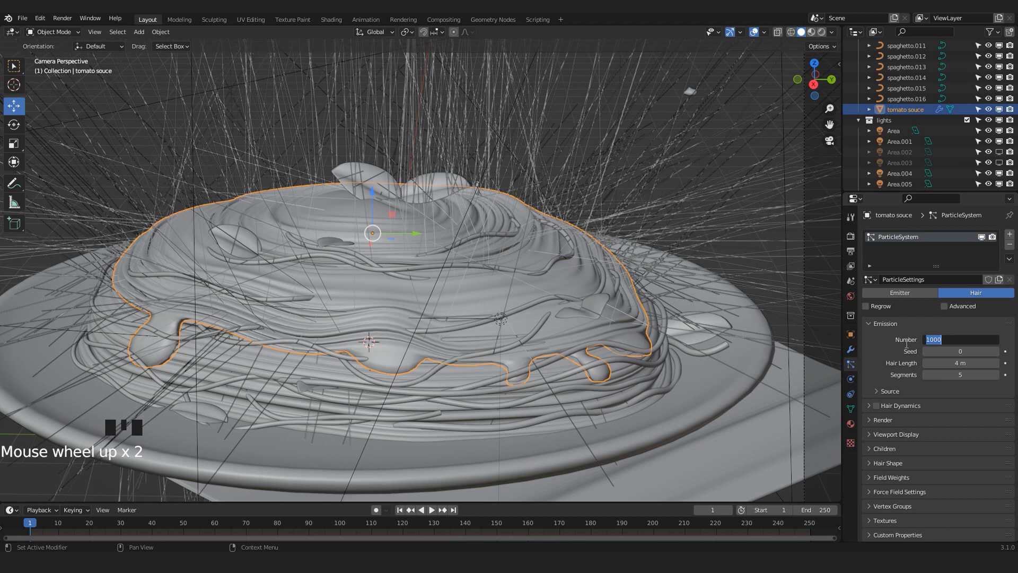
pyautogui.click(880, 345)
pyautogui.doubleClick(962, 345)
pyautogui.write('50')
pyautogui.click(880, 348)
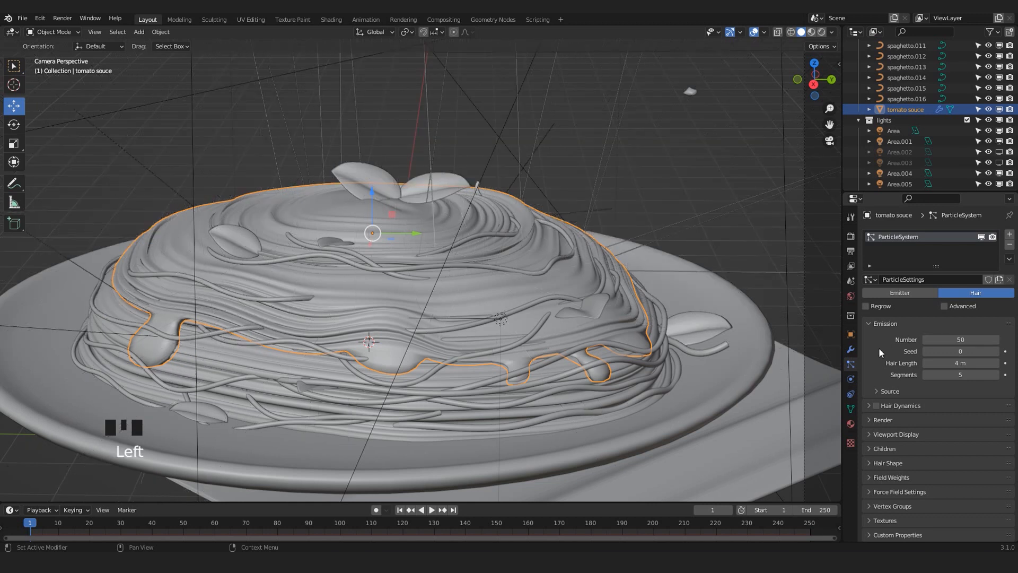
# Render the sauce's hair particles as Object and pick the cheese lump as the instance object
pyautogui.scroll(-1, 915, 410)
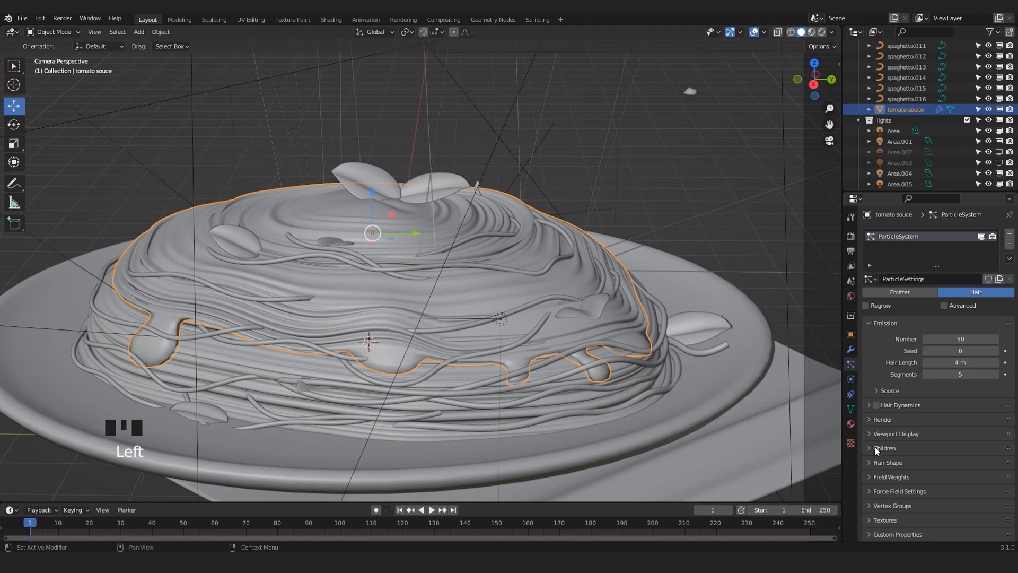
pyautogui.click(867, 418)
pyautogui.scroll(-2, 879, 437)
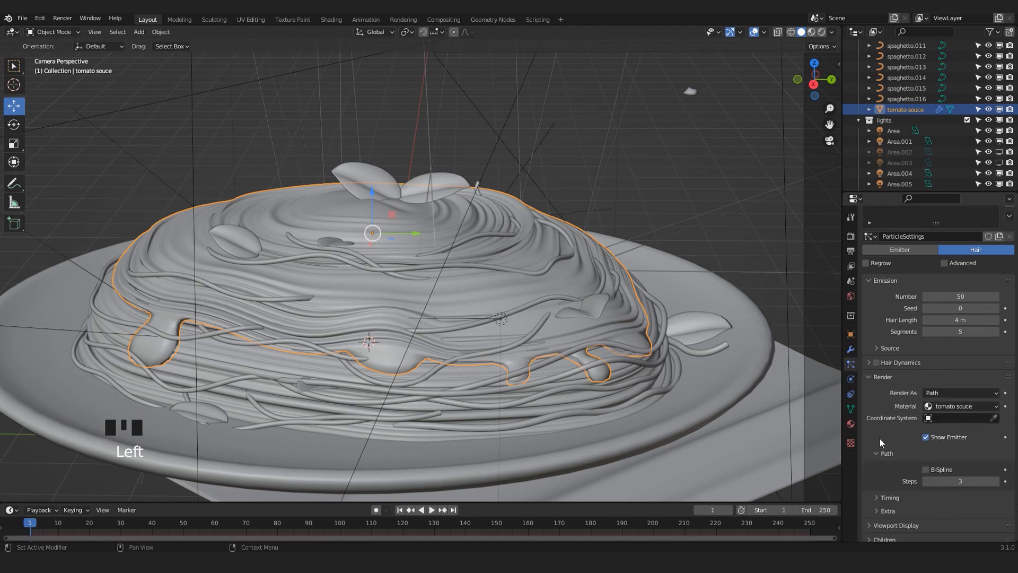
pyautogui.scroll(-2, 898, 430)
pyautogui.click(939, 351)
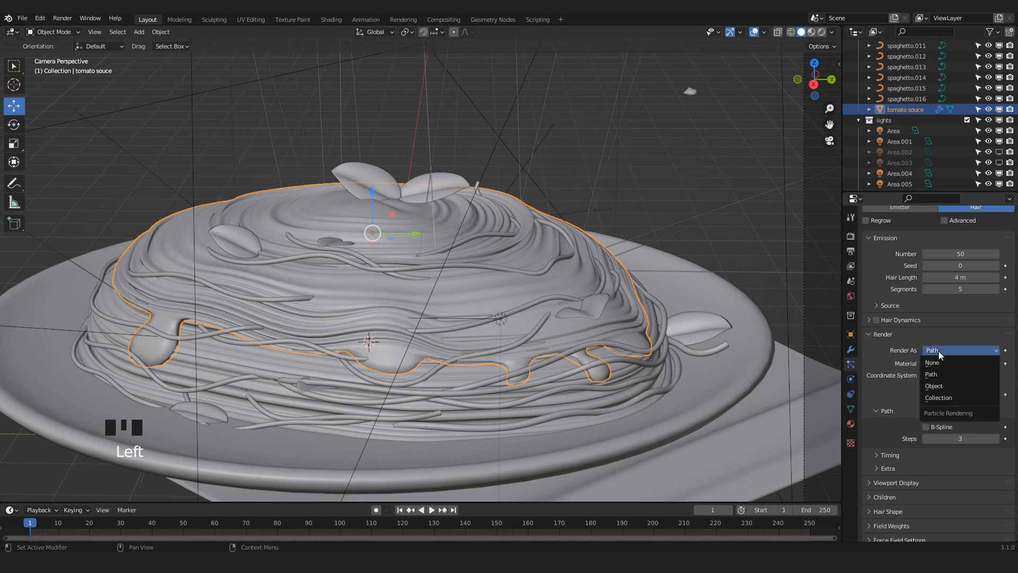
pyautogui.click(932, 387)
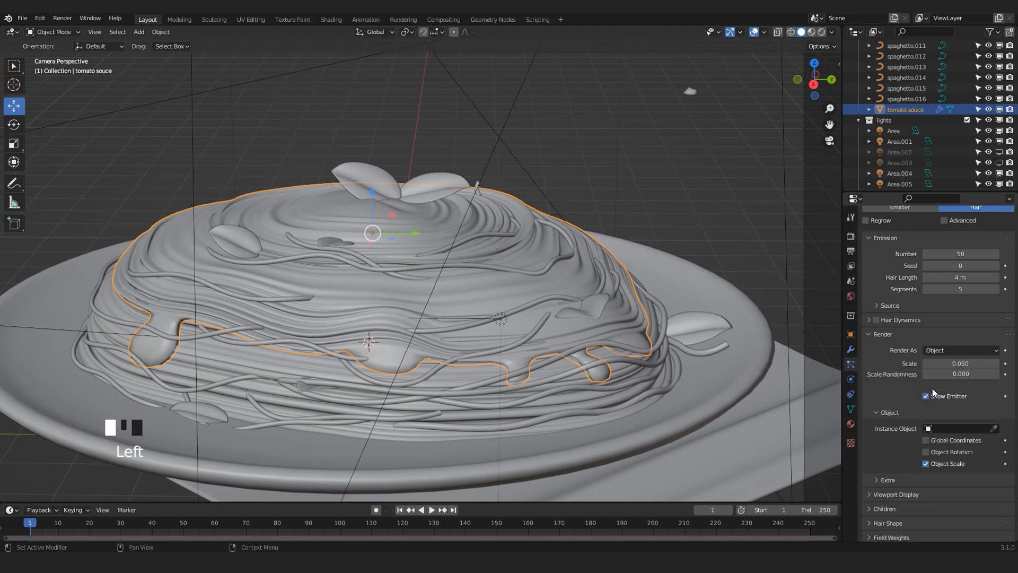
pyautogui.click(994, 428)
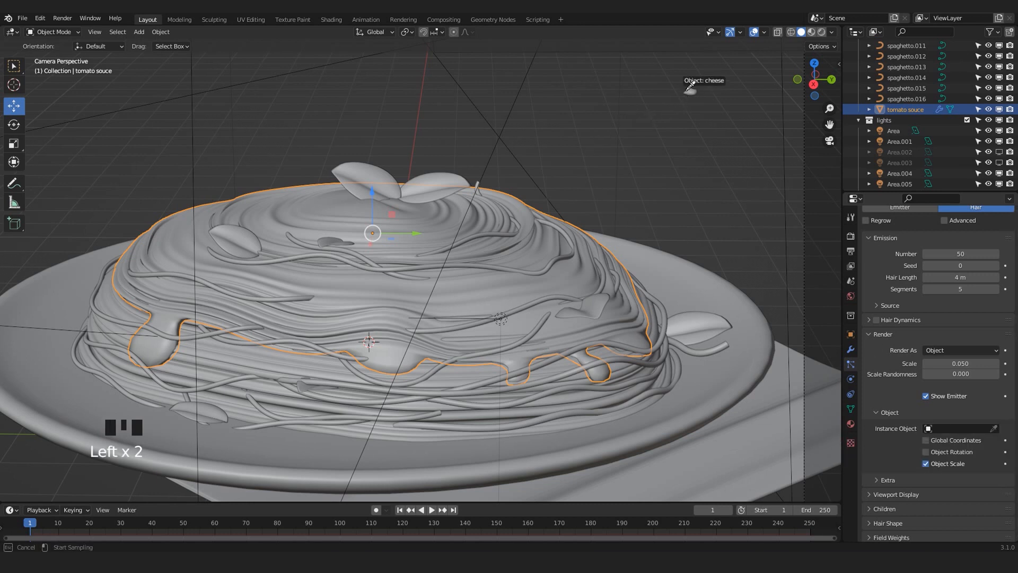
pyautogui.click(691, 91)
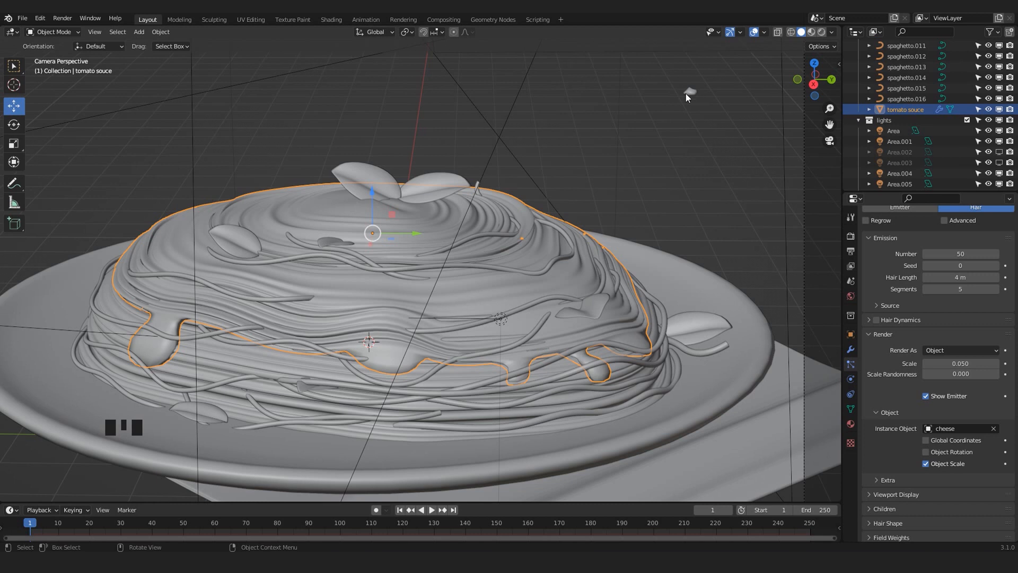
# Set the number of cheese particles emitted from the sauce to 500
pyautogui.scroll(5, 416, 262)
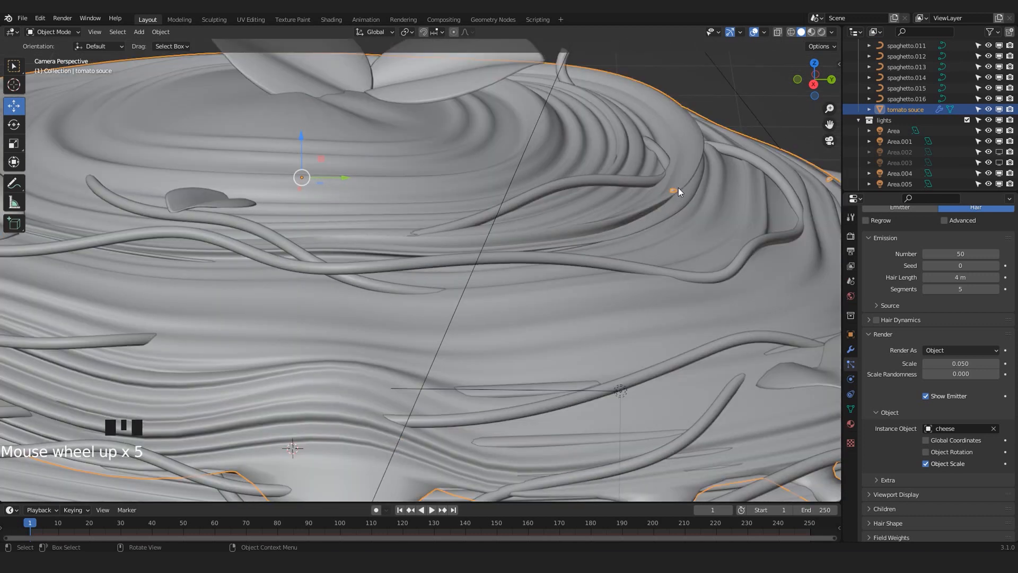
pyautogui.scroll(-3, 679, 203)
pyautogui.scroll(2, 602, 223)
pyautogui.scroll(-2, 838, 294)
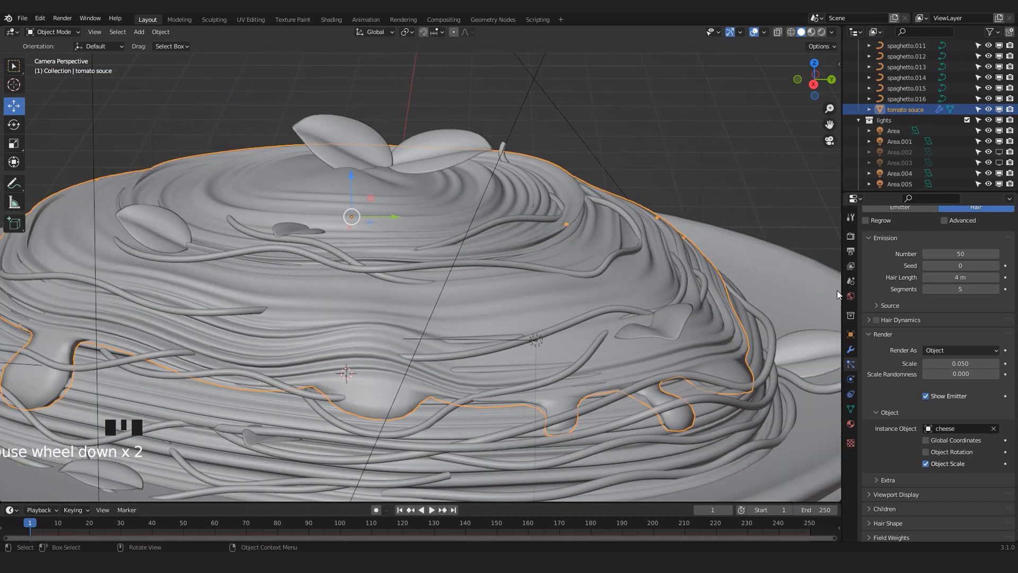
pyautogui.scroll(4, 911, 367)
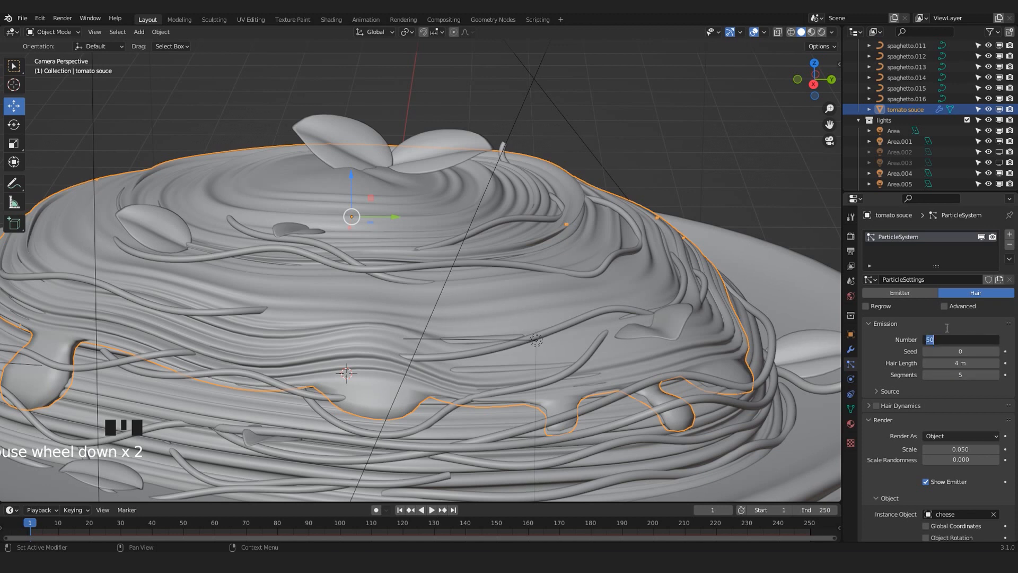
pyautogui.click(947, 334)
pyautogui.click(950, 339)
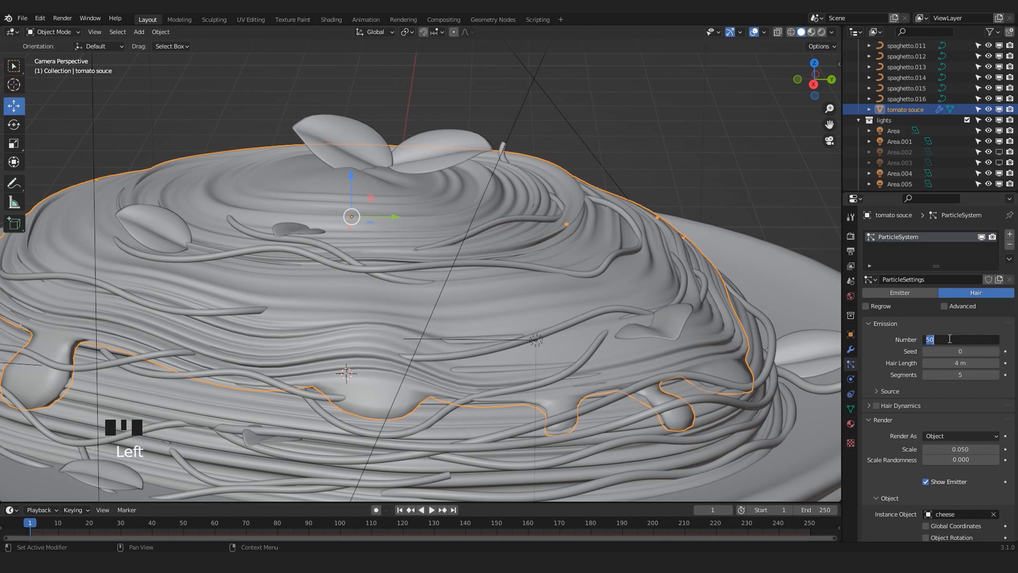
pyautogui.write('500')
pyautogui.press('Return')
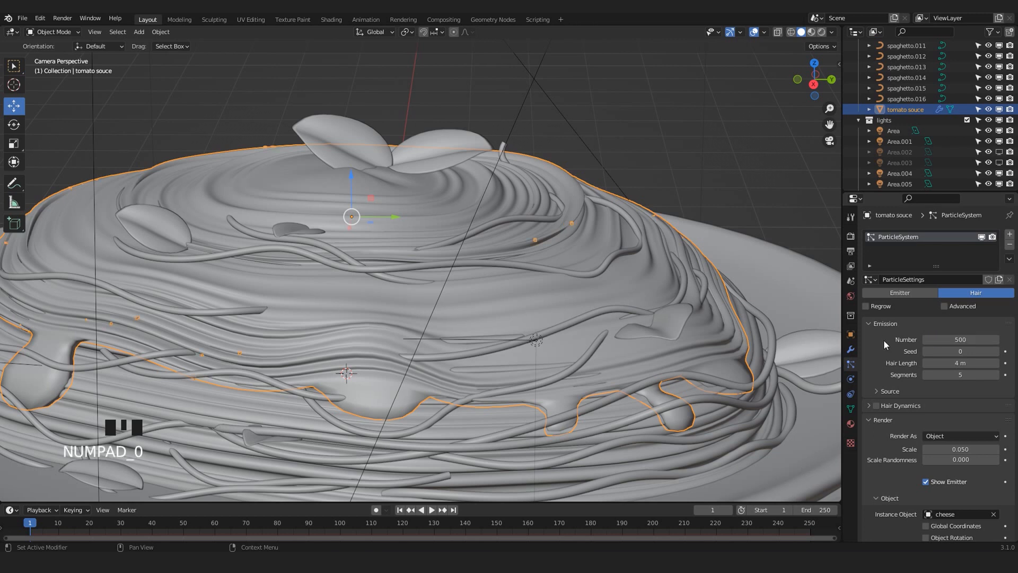
# Set the cheese particle number to 1000 and check the distribution from behind and from the camera view
pyautogui.click(946, 336)
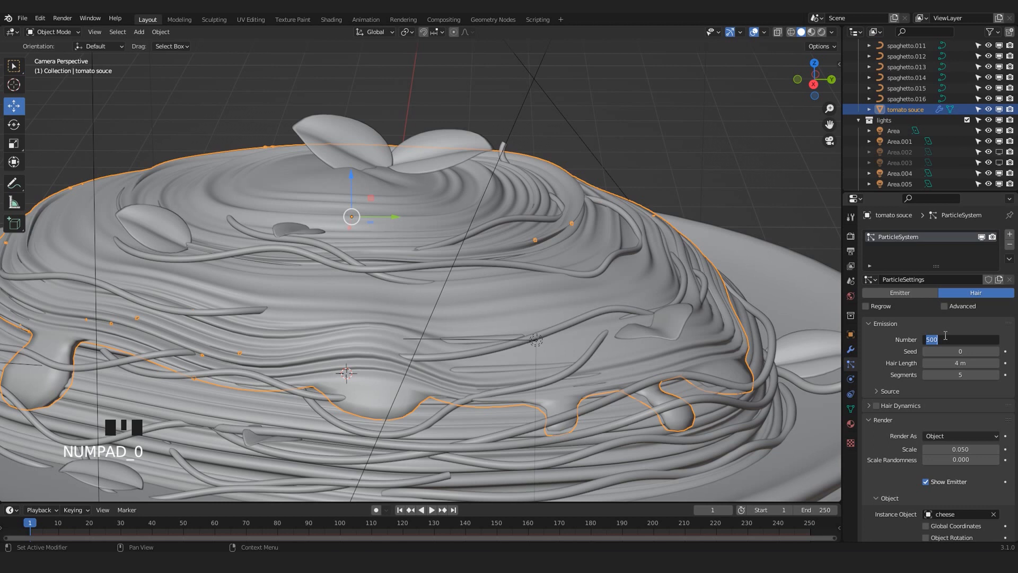
pyautogui.write('1000')
pyautogui.press('Return')
pyautogui.scroll(-2, 507, 325)
pyautogui.scroll(-2, 331, 222)
pyautogui.scroll(3, 378, 257)
pyautogui.moveTo(378, 258); pyautogui.dragTo(362, 280, button='middle')
pyautogui.press('KP_Decimal')
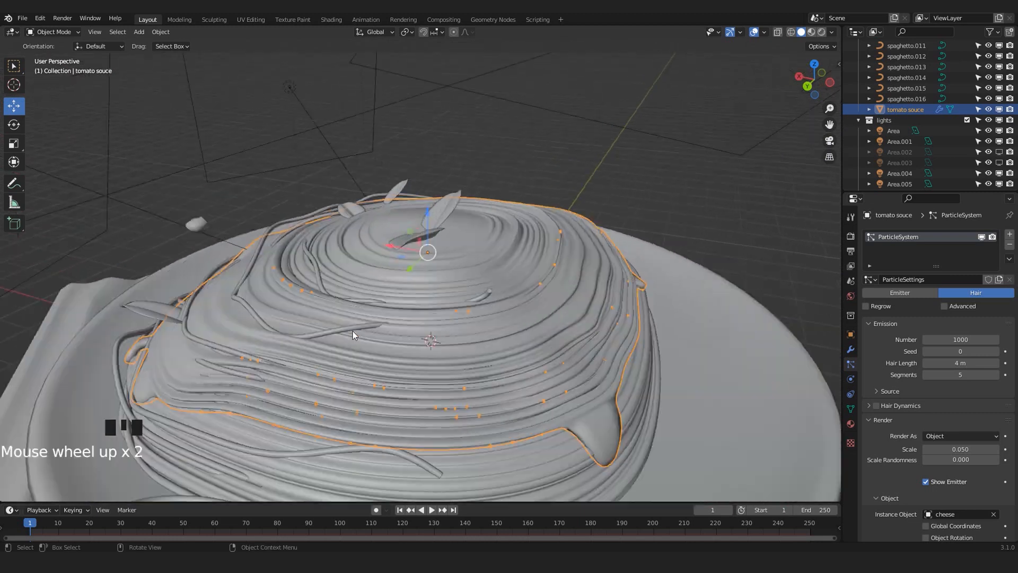
pyautogui.press('KP_0')
pyautogui.scroll(2, 353, 332)
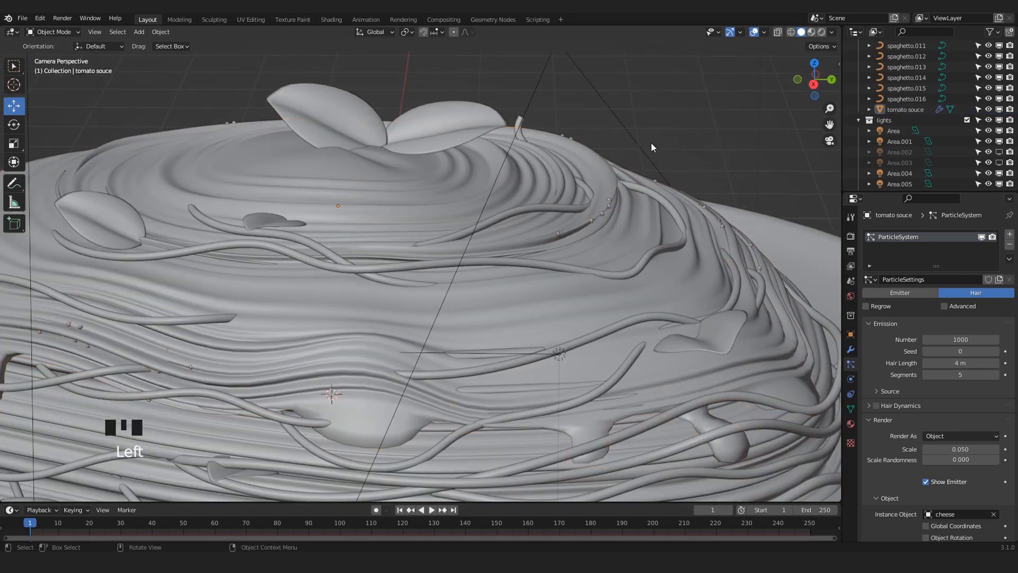
pyautogui.scroll(-3, 650, 159)
pyautogui.scroll(2, 511, 266)
pyautogui.click(520, 295)
pyautogui.scroll(-1, 520, 295)
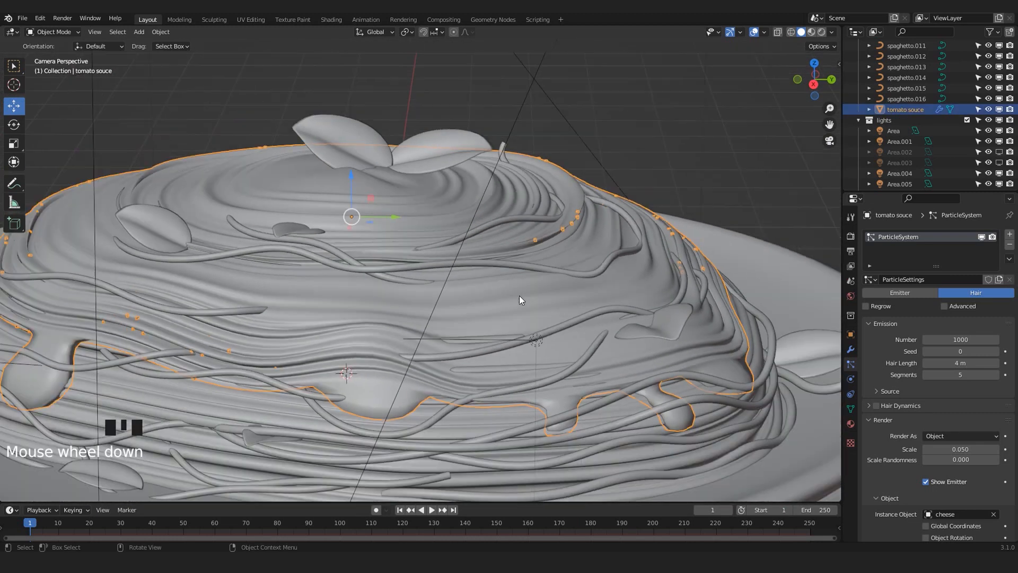
# Set the cheese particles' render scale to 0.140 and their scale randomness to 0.551
pyautogui.scroll(-3, 941, 415)
pyautogui.moveTo(949, 386)
pyautogui.mouseDown()
pyautogui.moveTo(968, 386)
pyautogui.moveTo(947, 403)
pyautogui.moveTo(964, 399)
pyautogui.mouseUp()
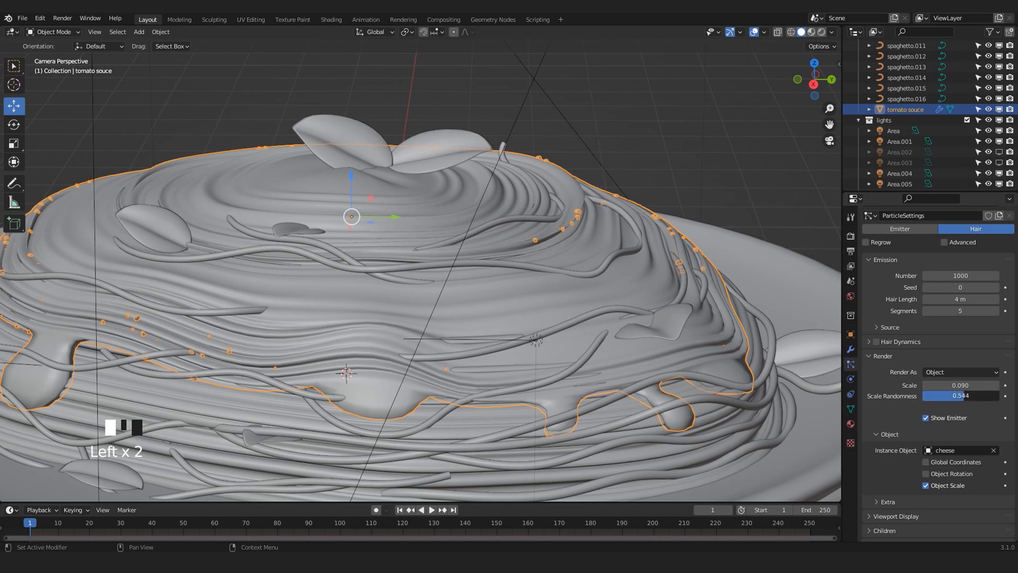
pyautogui.moveTo(965, 399)
pyautogui.mouseDown()
pyautogui.moveTo(976, 385)
pyautogui.moveTo(966, 385)
pyautogui.mouseUp()
pyautogui.scroll(-4, 629, 302)
# Show the viewport in material preview with nothing selected and check the cheese scattered over the sauce
pyautogui.click(551, 183)
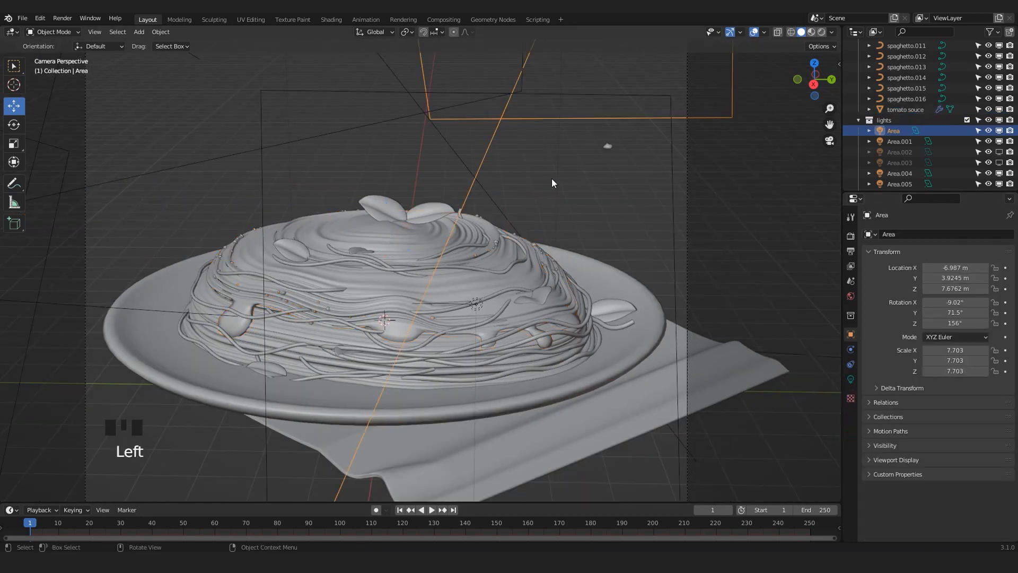
pyautogui.click(511, 265)
pyautogui.scroll(4, 511, 265)
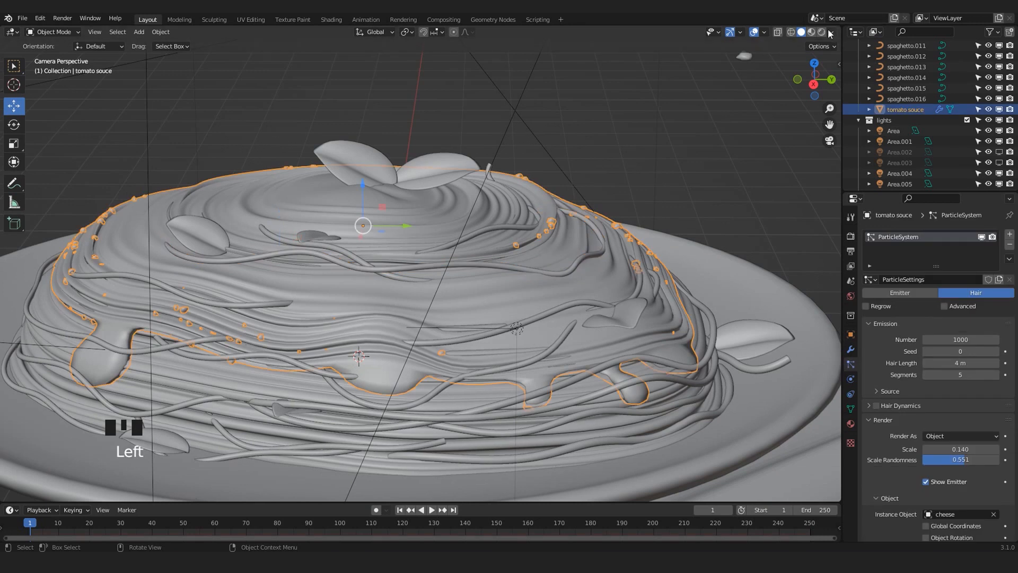
pyautogui.click(811, 32)
pyautogui.click(641, 111)
pyautogui.scroll(-4, 539, 256)
pyautogui.keyDown('shift'); pyautogui.moveTo(539, 256); pyautogui.dragTo(301, 317, button='middle'); pyautogui.keyUp('shift')
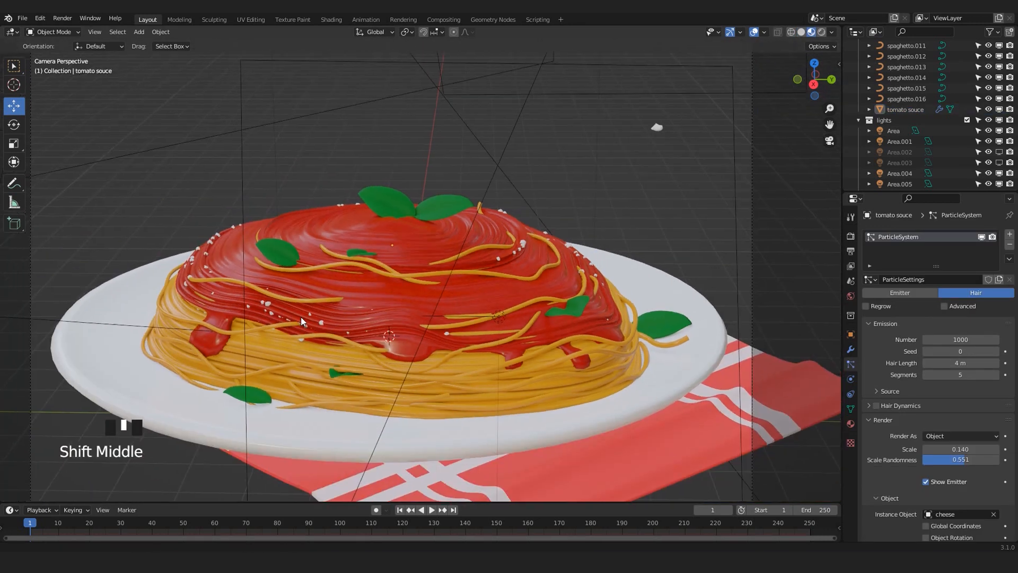
# Select the tomato sauce and switch it to Weight Paint mode
pyautogui.scroll(3, 310, 320)
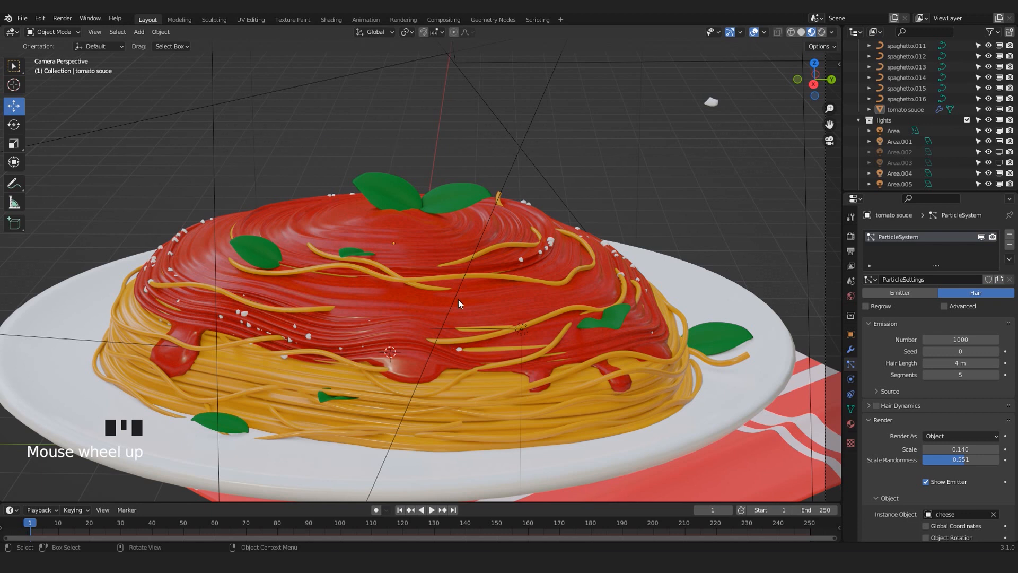
pyautogui.scroll(1, 459, 303)
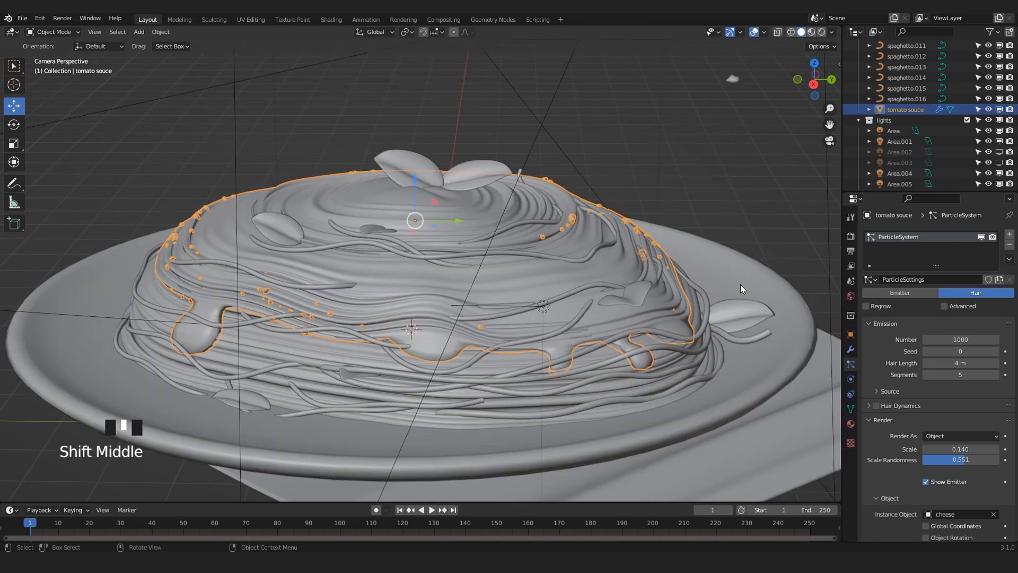
pyautogui.click(640, 141)
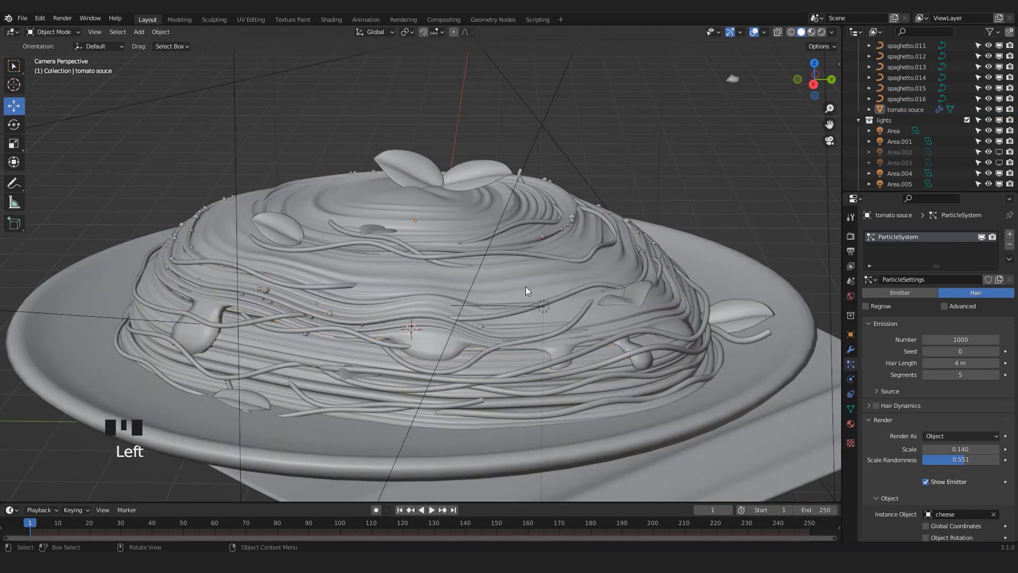
pyautogui.click(612, 285)
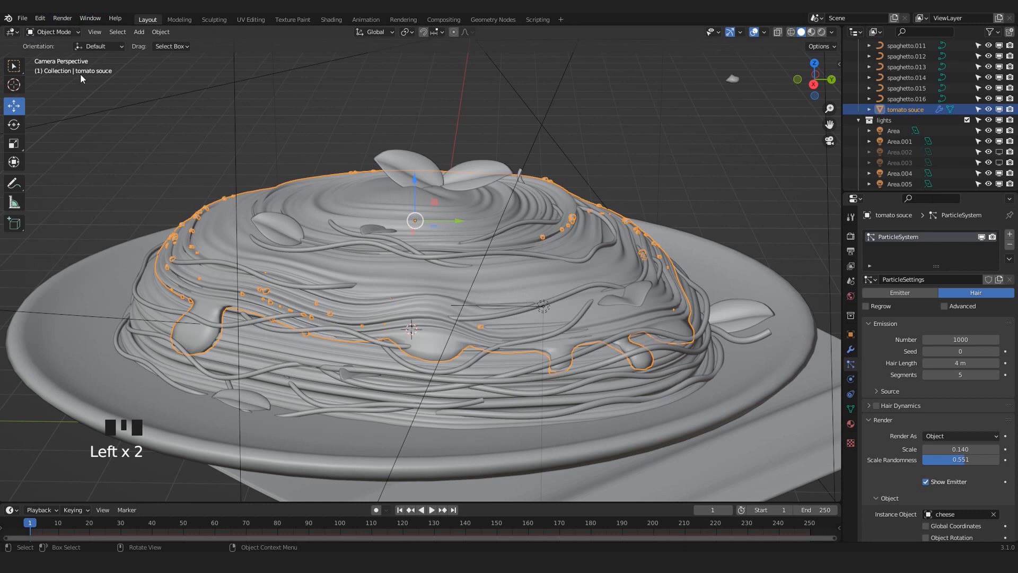
pyautogui.click(47, 33)
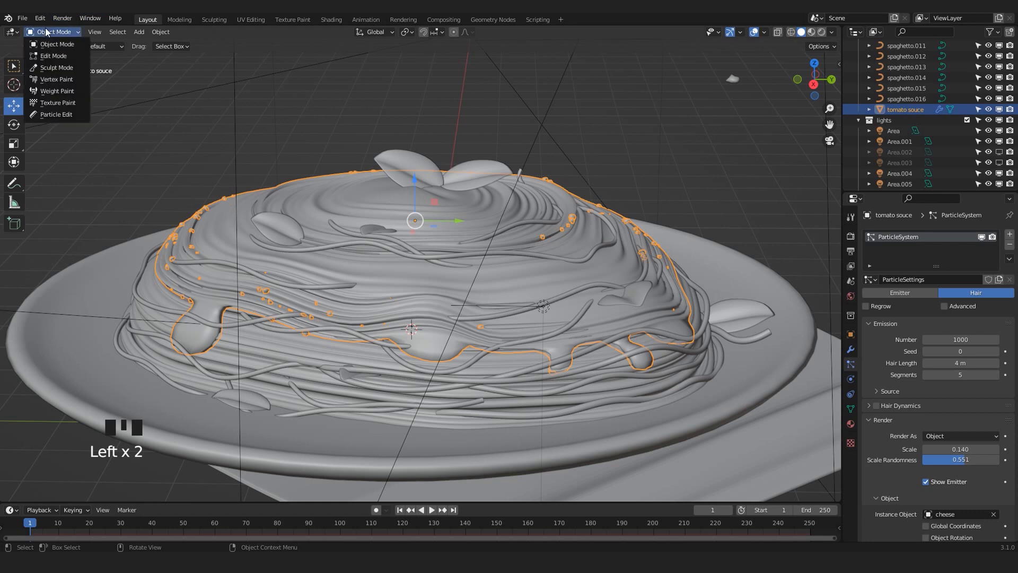
pyautogui.click(53, 91)
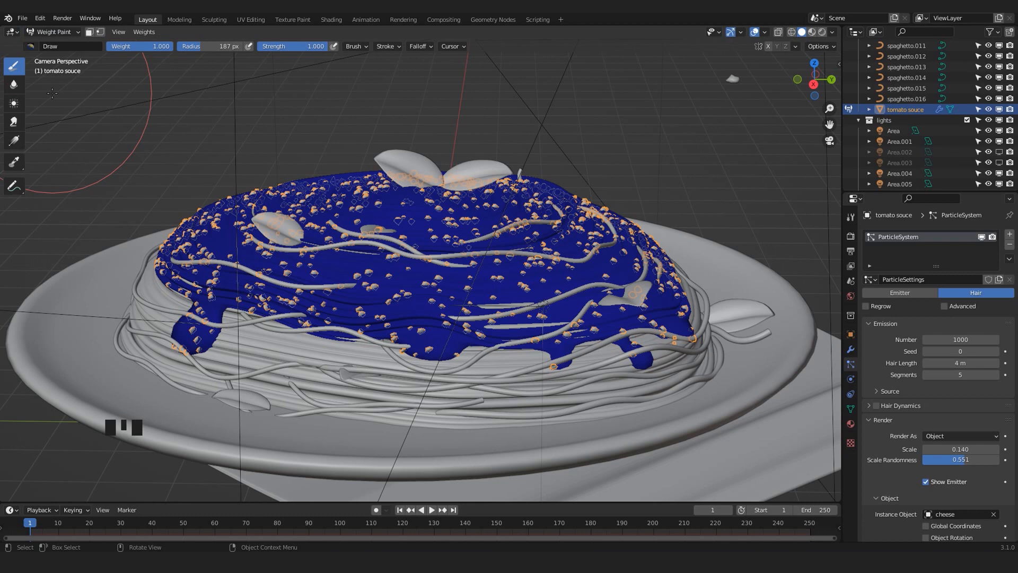
# Set the brush strength to 0.393 and paint a first coat of weight over the upper part of the sauce
pyautogui.scroll(2, 228, 153)
pyautogui.moveTo(228, 153); pyautogui.dragTo(424, 276, button='middle')
pyautogui.scroll(5, 359, 243)
pyautogui.scroll(-2, 489, 212)
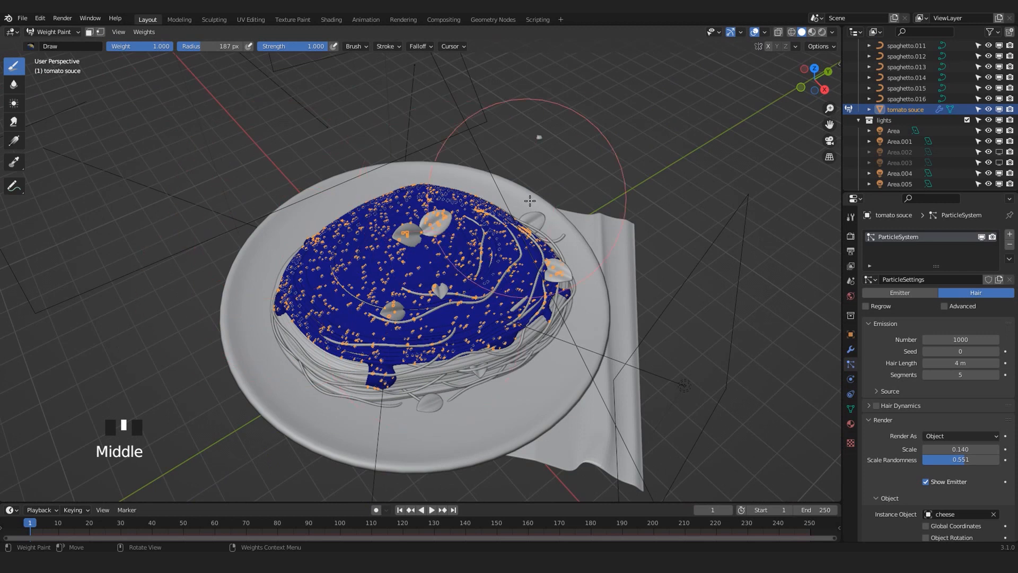
pyautogui.scroll(3, 431, 300)
pyautogui.moveTo(435, 286); pyautogui.dragTo(448, 241, button='middle')
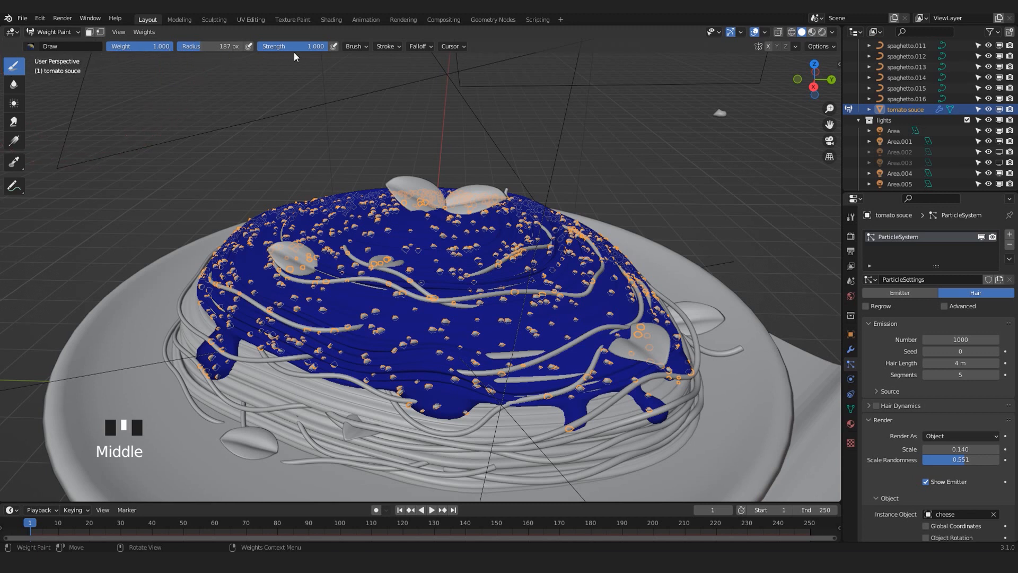
pyautogui.moveTo(319, 46); pyautogui.dragTo(285, 46)
pyautogui.moveTo(410, 201); pyautogui.dragTo(425, 225, button='middle')
pyautogui.moveTo(424, 223)
pyautogui.mouseDown()
pyautogui.moveTo(482, 291)
pyautogui.moveTo(339, 297)
pyautogui.moveTo(484, 216)
pyautogui.moveTo(522, 319)
pyautogui.moveTo(327, 219)
pyautogui.moveTo(372, 159)
pyautogui.moveTo(562, 275)
pyautogui.moveTo(392, 387)
pyautogui.moveTo(354, 283)
pyautogui.mouseUp()
pyautogui.moveTo(354, 284); pyautogui.dragTo(350, 313, button='middle')
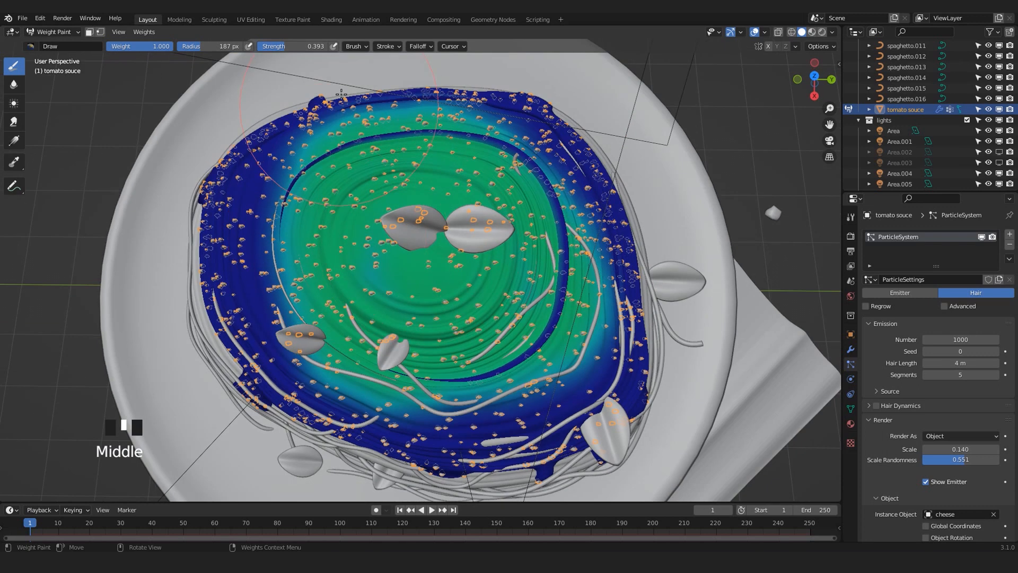
# Set the brush strength to 0.844 and paint the sauce's crown to full weight, leaving its outer edge unpainted
pyautogui.moveTo(295, 50); pyautogui.dragTo(327, 50)
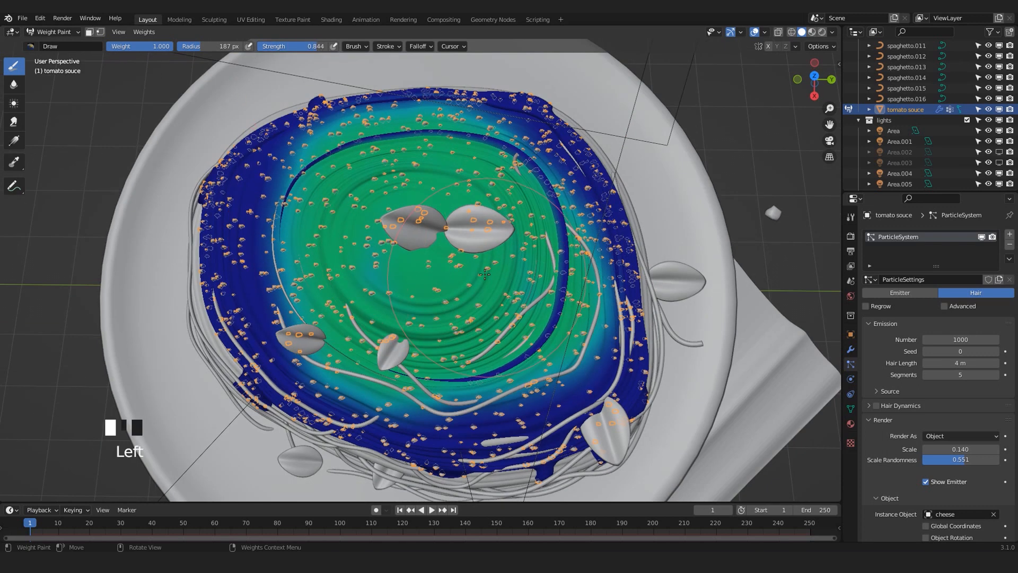
pyautogui.click(420, 257)
pyautogui.click(422, 265)
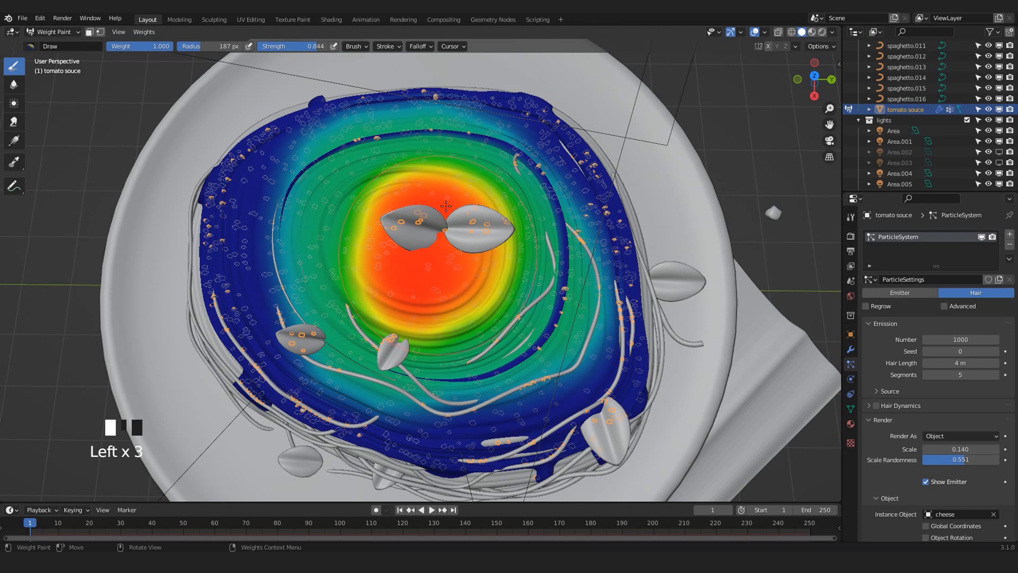
pyautogui.moveTo(449, 275)
pyautogui.mouseDown()
pyautogui.moveTo(424, 169)
pyautogui.moveTo(339, 286)
pyautogui.moveTo(488, 334)
pyautogui.moveTo(474, 194)
pyautogui.moveTo(355, 253)
pyautogui.moveTo(374, 318)
pyautogui.moveTo(370, 195)
pyautogui.moveTo(276, 297)
pyautogui.moveTo(484, 170)
pyautogui.moveTo(381, 149)
pyautogui.moveTo(436, 259)
pyautogui.moveTo(401, 196)
pyautogui.moveTo(484, 175)
pyautogui.moveTo(372, 180)
pyautogui.moveTo(499, 332)
pyautogui.moveTo(496, 260)
pyautogui.moveTo(435, 201)
pyautogui.moveTo(408, 212)
pyautogui.mouseUp()
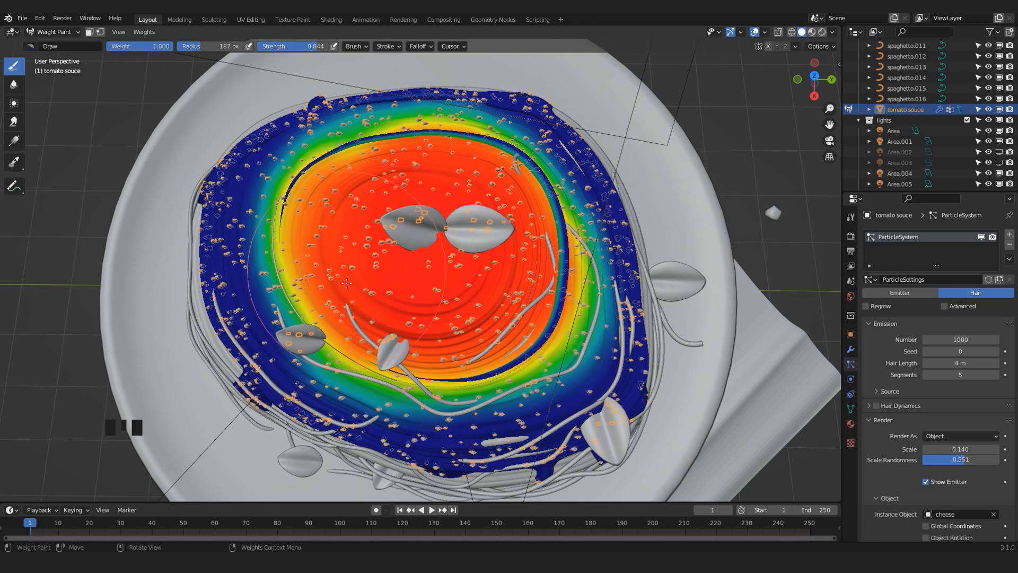
pyautogui.moveTo(354, 314); pyautogui.dragTo(353, 249, button='middle')
pyautogui.scroll(2, 353, 248)
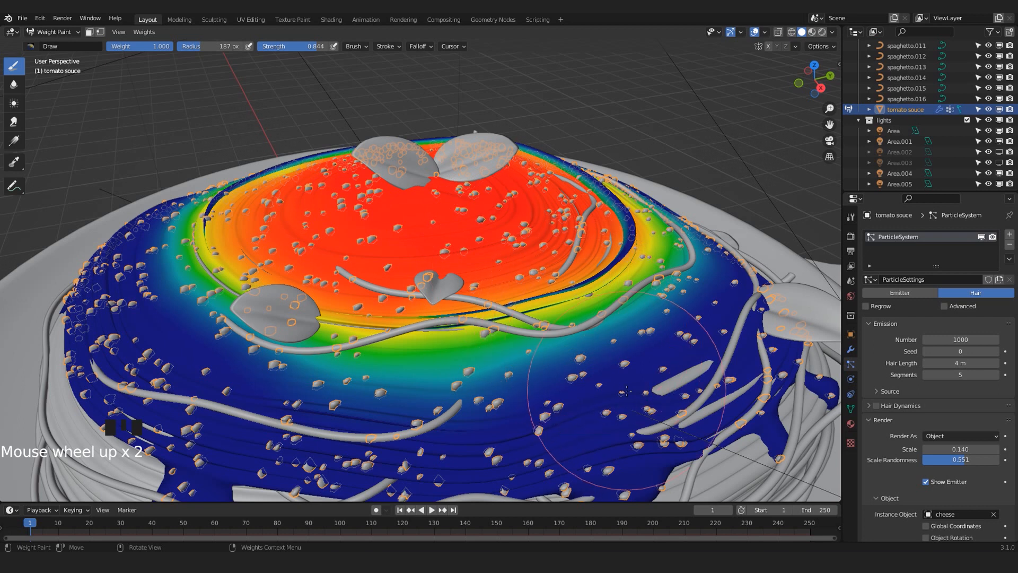
pyautogui.moveTo(611, 359)
pyautogui.mouseDown(button='middle')
pyautogui.moveTo(567, 324)
pyautogui.moveTo(553, 329)
pyautogui.moveTo(539, 372)
pyautogui.mouseUp(button='middle')
pyautogui.scroll(-2, 600, 348)
pyautogui.moveTo(428, 206); pyautogui.dragTo(427, 187)
# Return the sauce to Object Mode and view the dish through the camera
pyautogui.click(53, 32)
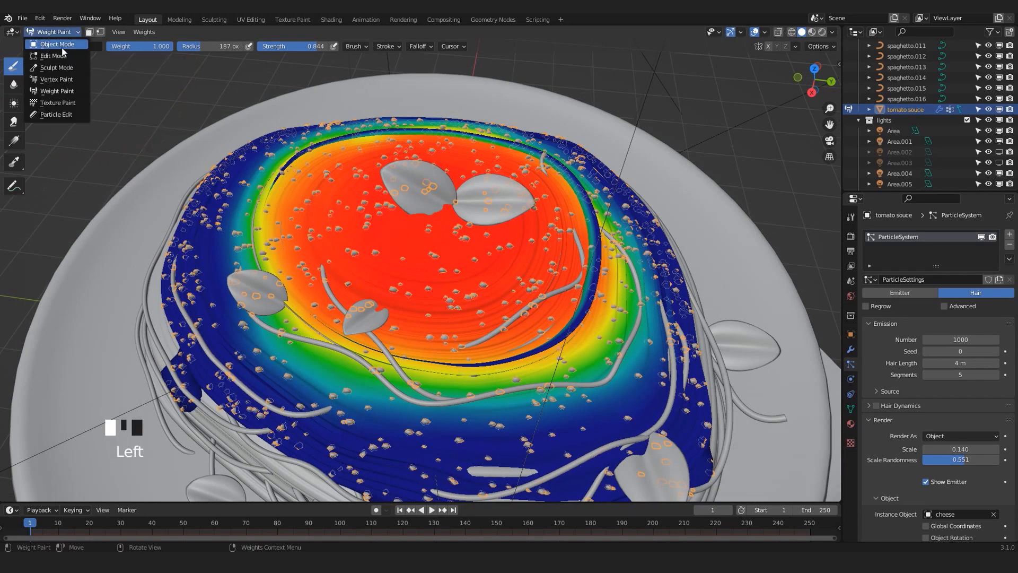
pyautogui.click(62, 47)
pyautogui.press('KP_0')
pyautogui.scroll(-3, 498, 416)
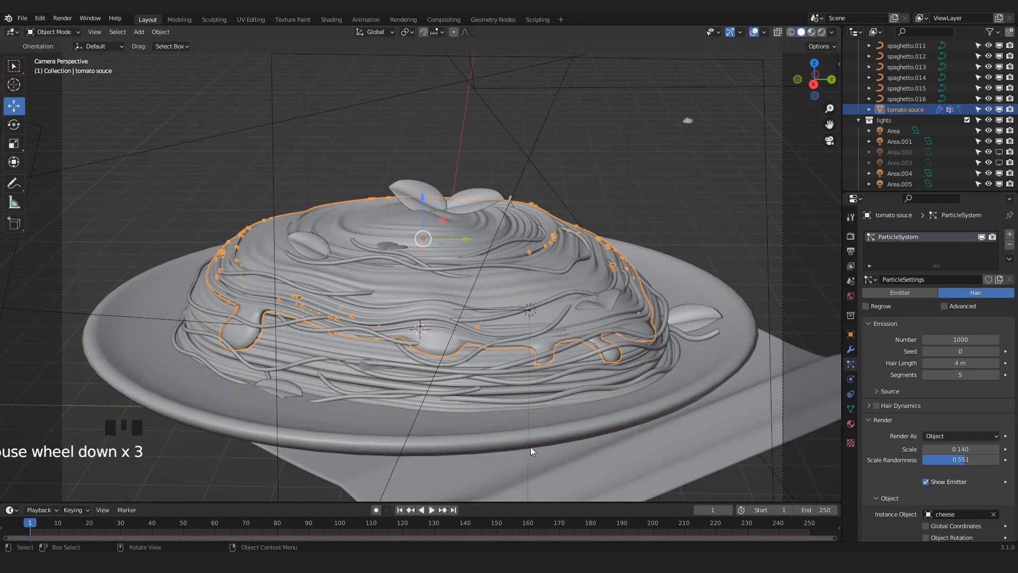
pyautogui.keyDown('shift'); pyautogui.moveTo(498, 416); pyautogui.dragTo(486, 415, button='middle'); pyautogui.keyUp('shift')
# Look through the sauce's particle settings for the vertex group options
pyautogui.scroll(-4, 991, 454)
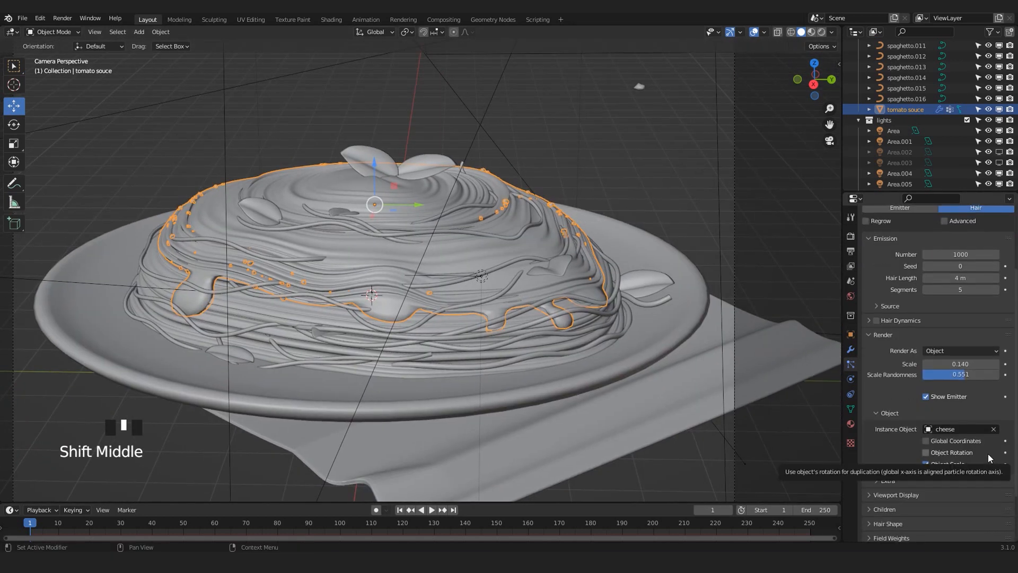
pyautogui.scroll(-2, 988, 453)
pyautogui.scroll(2, 342, 205)
pyautogui.keyDown('shift'); pyautogui.moveTo(342, 206); pyautogui.dragTo(364, 254, button='middle'); pyautogui.keyUp('shift')
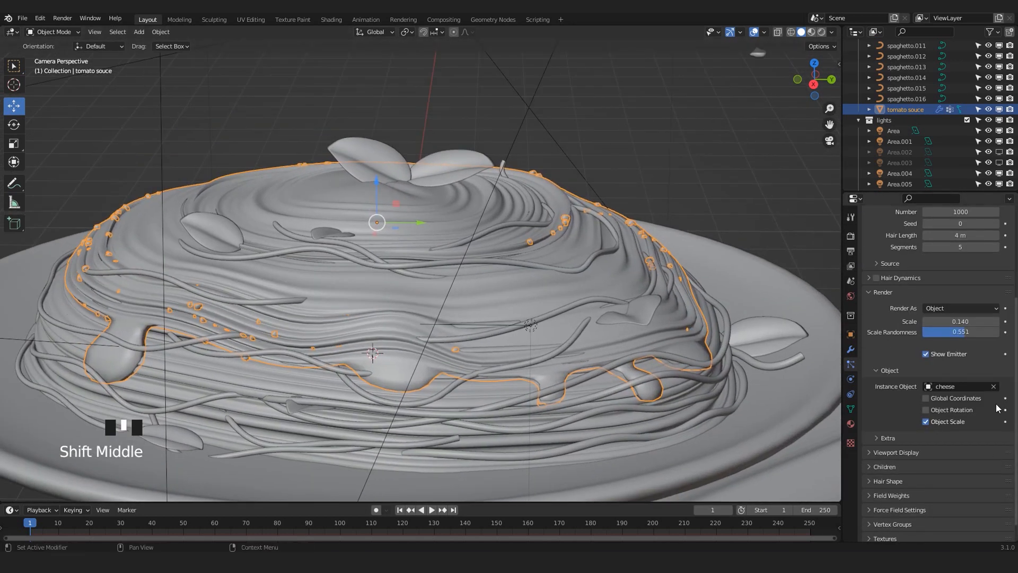
pyautogui.scroll(-1, 943, 418)
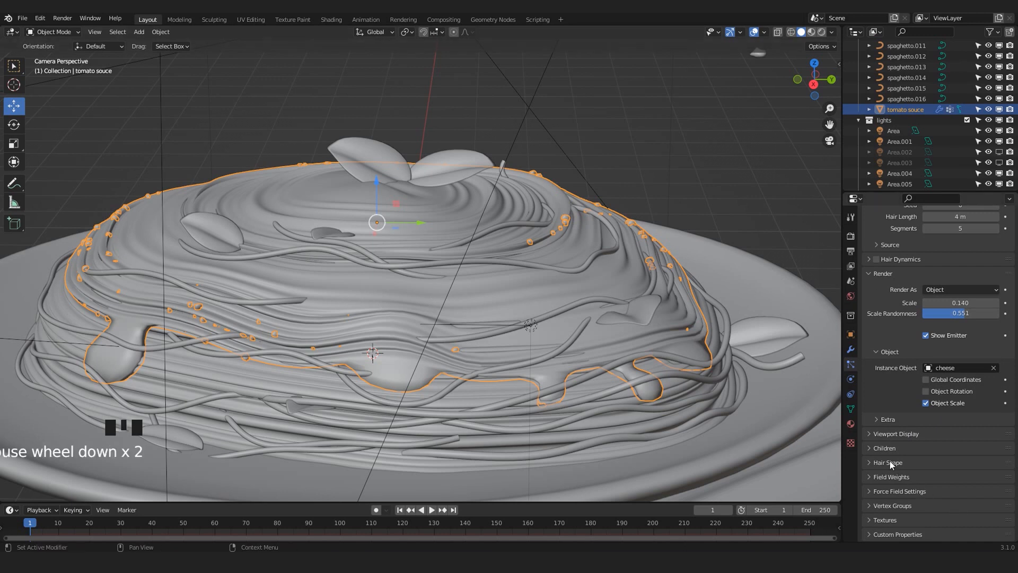
pyautogui.scroll(-4, 890, 461)
pyautogui.click(942, 402)
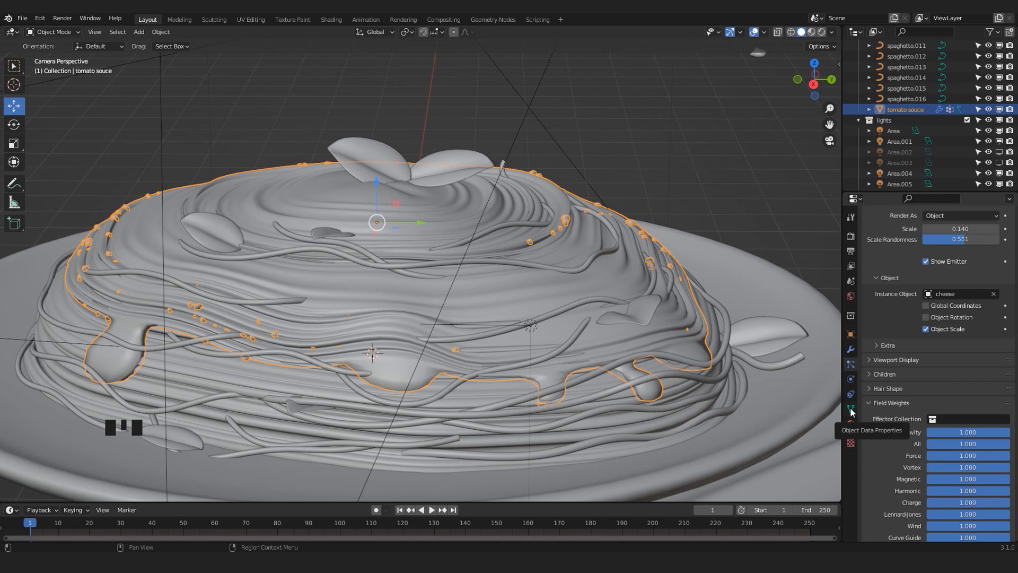
# Rename the sauce's painted vertex group to "cheese"
pyautogui.click(851, 410)
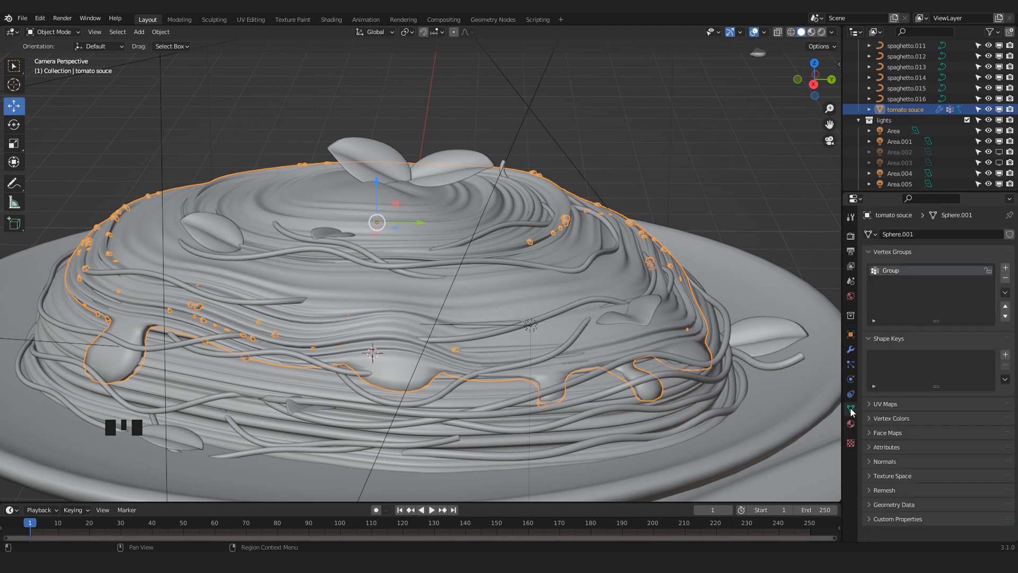
pyautogui.doubleClick(887, 271)
pyautogui.doubleClick(891, 271)
pyautogui.write('che')
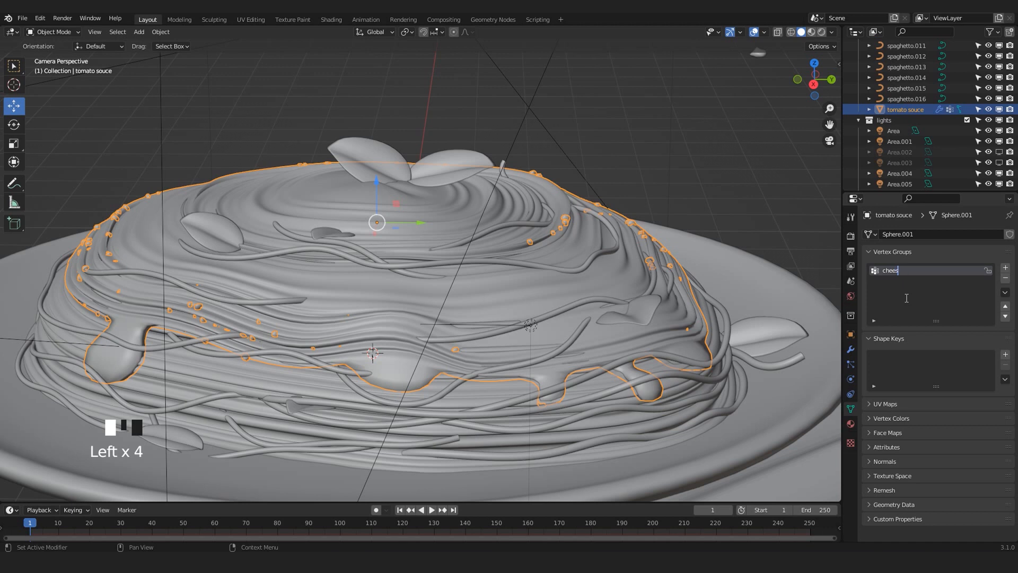
pyautogui.press('Return')
# Assign the cheese vertex group as the density of the sauce's particle system
pyautogui.click(851, 365)
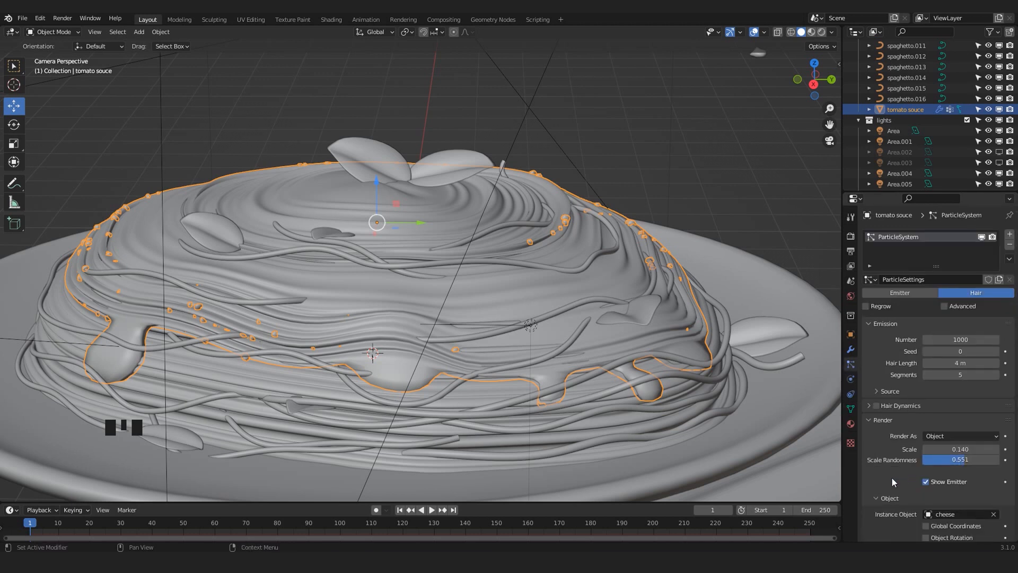
pyautogui.scroll(-20, 892, 477)
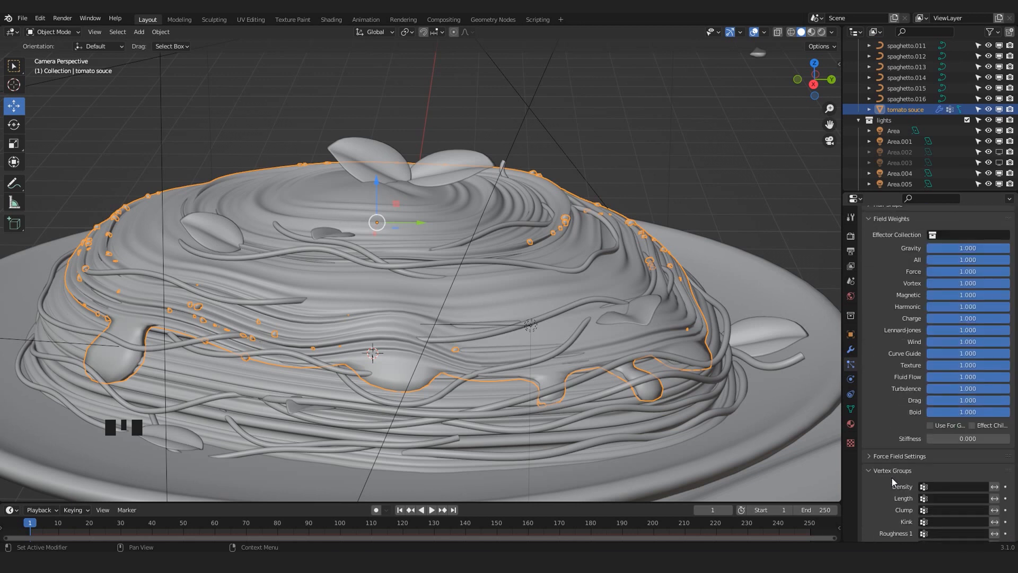
pyautogui.click(937, 485)
pyautogui.click(914, 374)
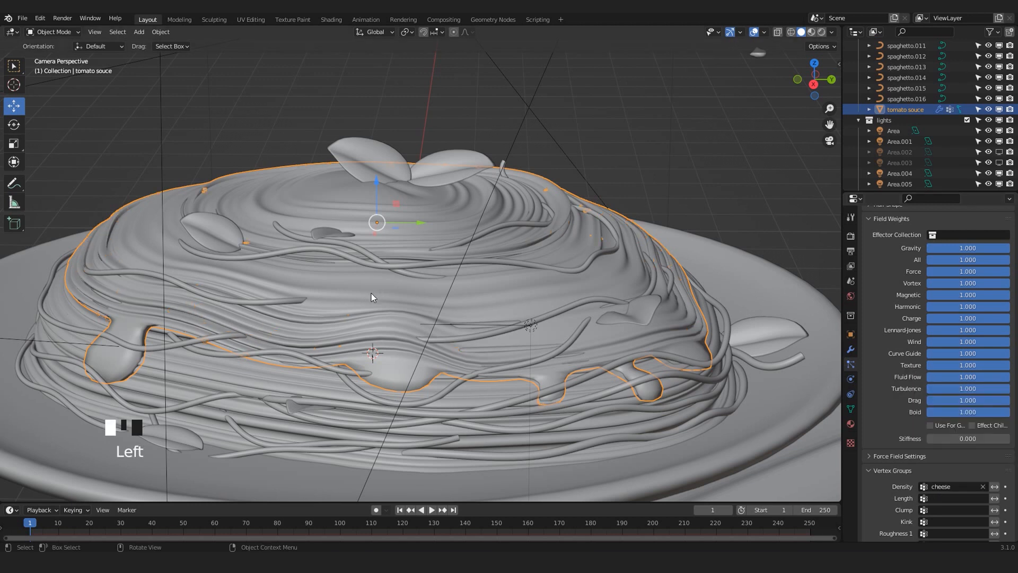
# Examine the cheese particle distribution on the sauce, comparing the X-ray and solid displays up close
pyautogui.scroll(19, 942, 403)
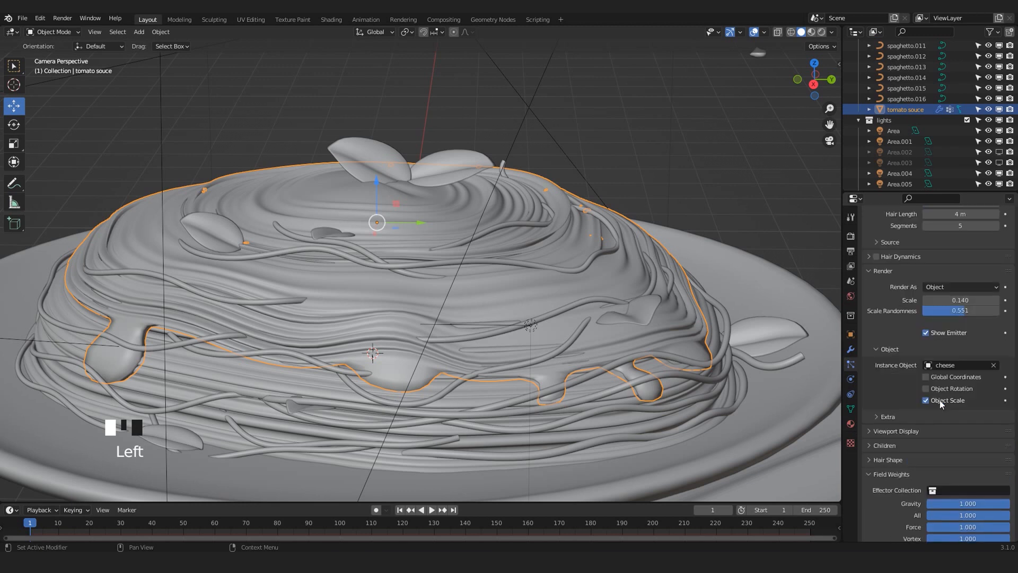
pyautogui.scroll(8, 796, 355)
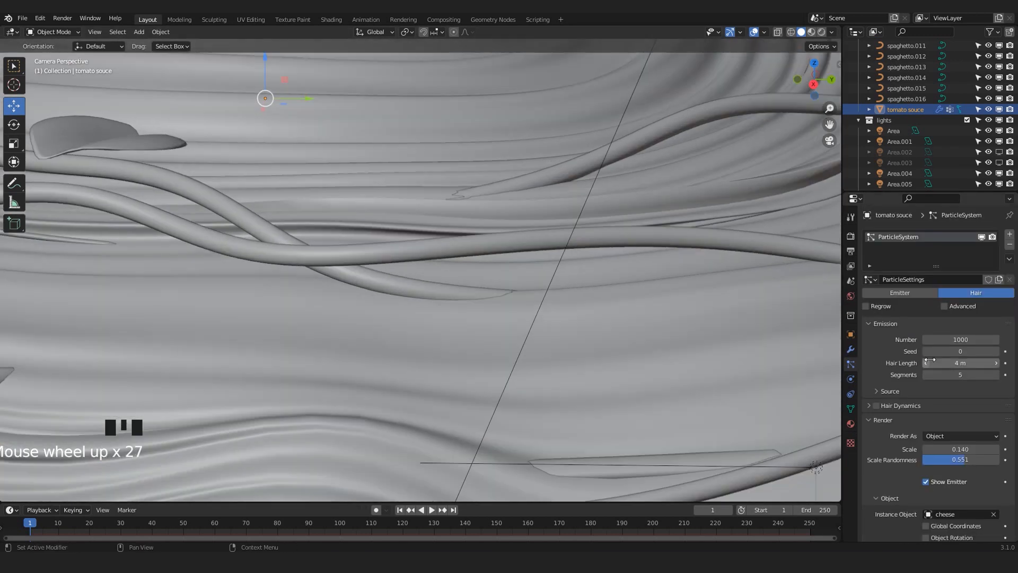
pyautogui.scroll(-7, 512, 271)
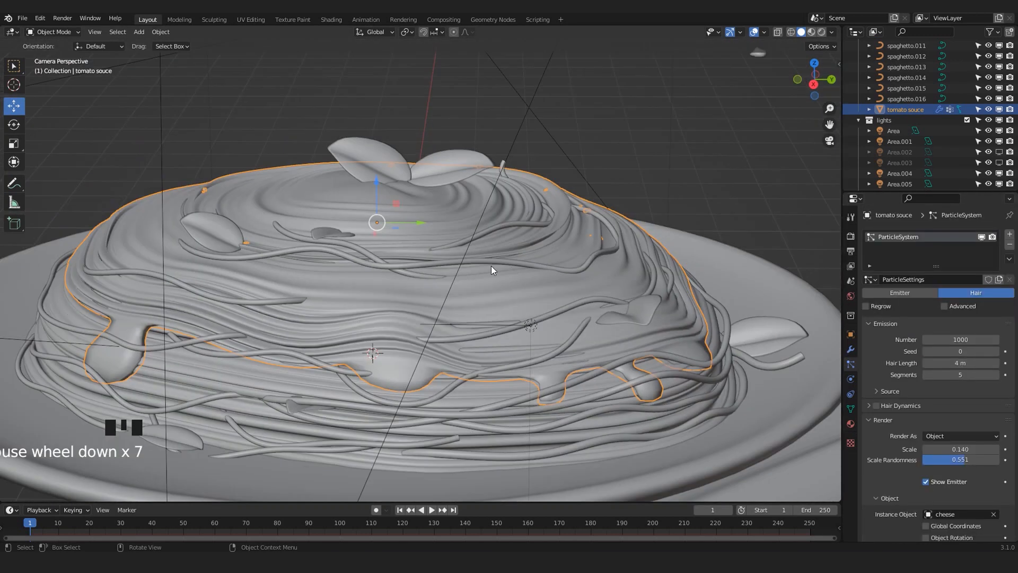
pyautogui.keyDown('shift'); pyautogui.moveTo(484, 238); pyautogui.dragTo(520, 259, button='middle'); pyautogui.keyUp('shift')
pyautogui.hotkey('alt', 'z')
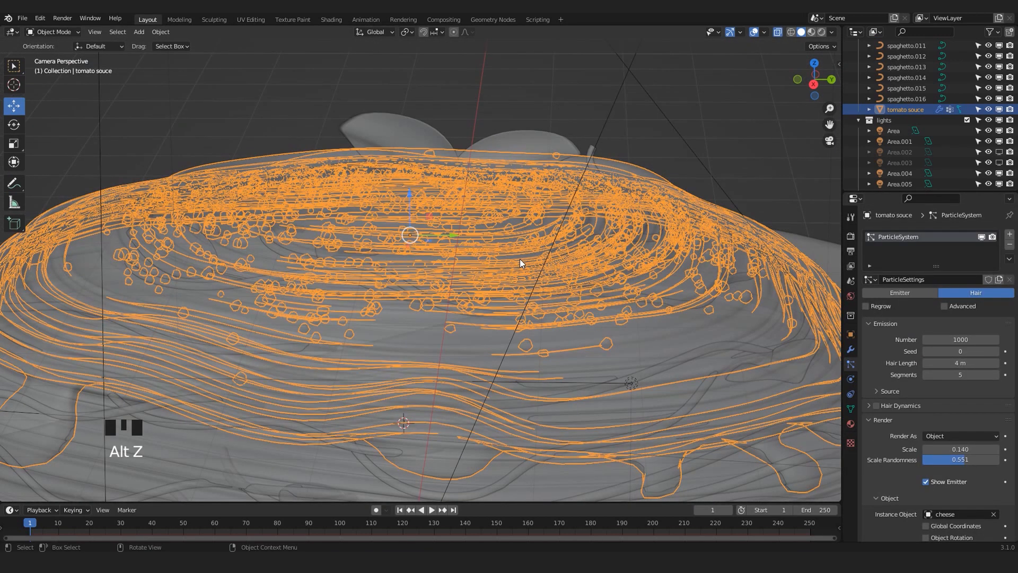
pyautogui.scroll(-2, 520, 259)
pyautogui.hotkey('alt', 'z')
pyautogui.scroll(3, 519, 266)
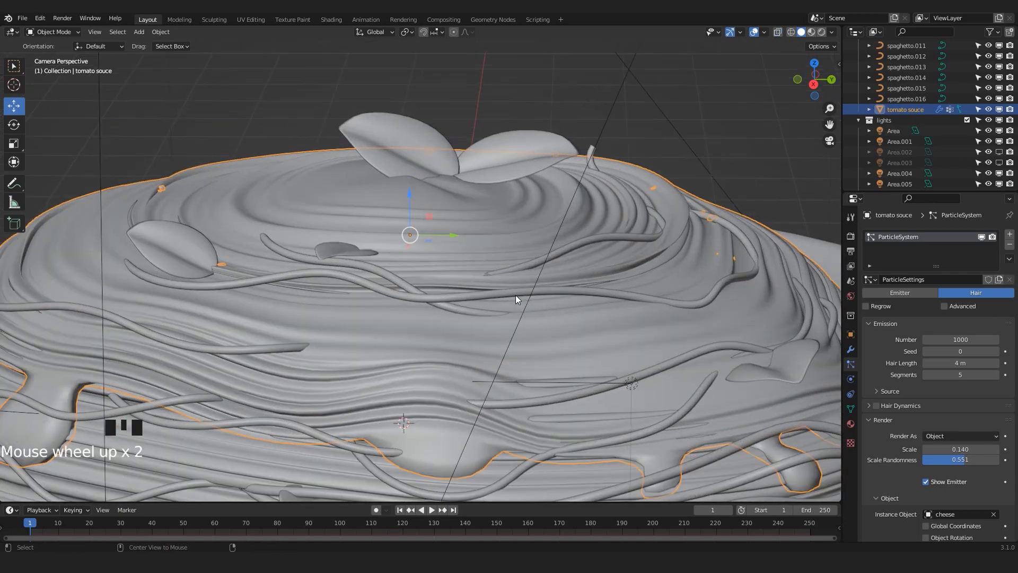
pyautogui.hotkey('alt', 'z')
pyautogui.scroll(3, 497, 339)
pyautogui.scroll(-3, 497, 339)
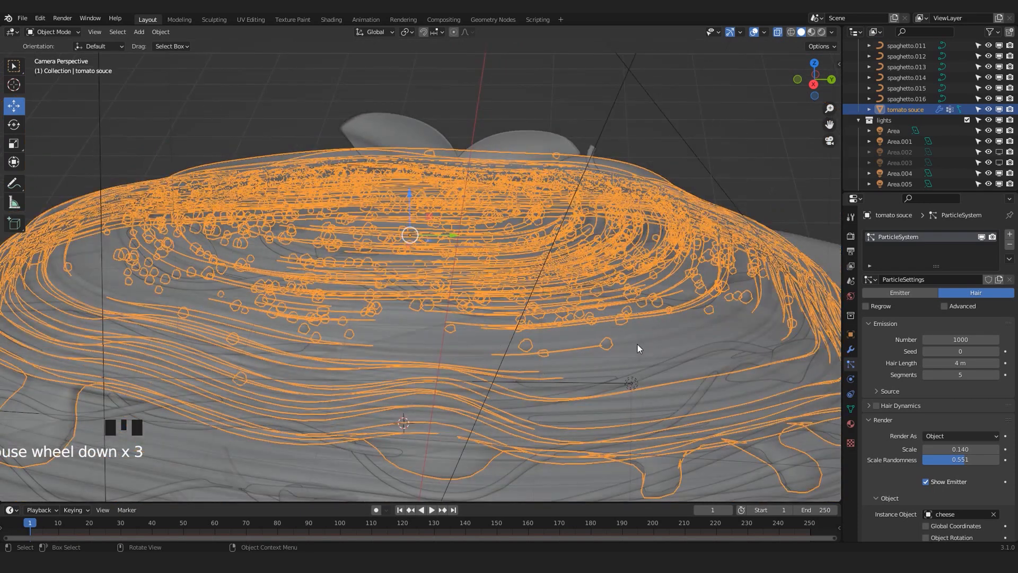
pyautogui.keyDown('shift'); pyautogui.moveTo(638, 345); pyautogui.dragTo(577, 334, button='middle'); pyautogui.keyUp('shift')
pyautogui.scroll(2, 507, 350)
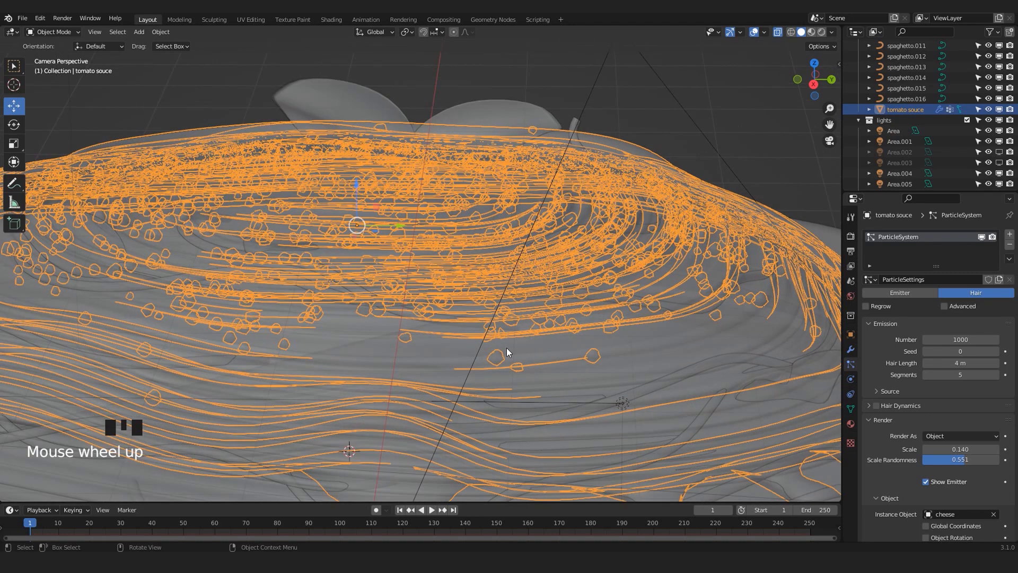
pyautogui.hotkey('alt', 'z')
pyautogui.scroll(-2, 583, 271)
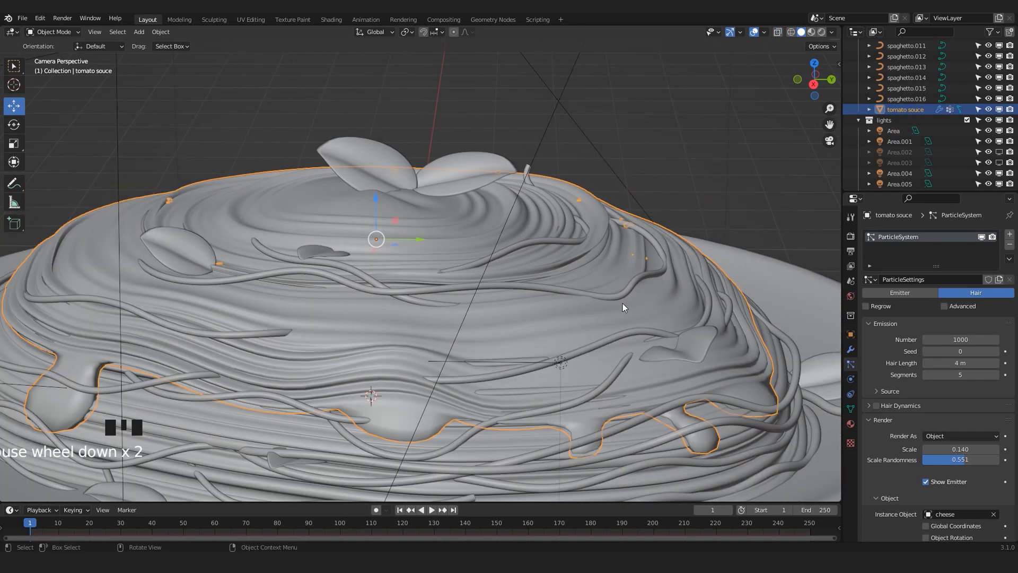
# Apply the tomato sauce's Solidify modifier and check the cheese particles and mesh on top of the sauce
pyautogui.click(850, 349)
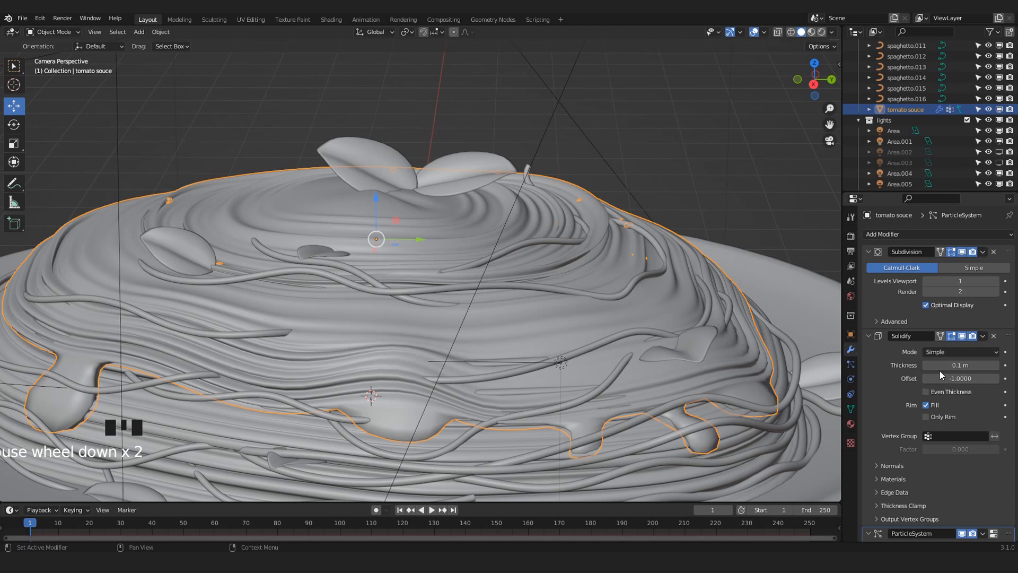
pyautogui.scroll(-1, 933, 339)
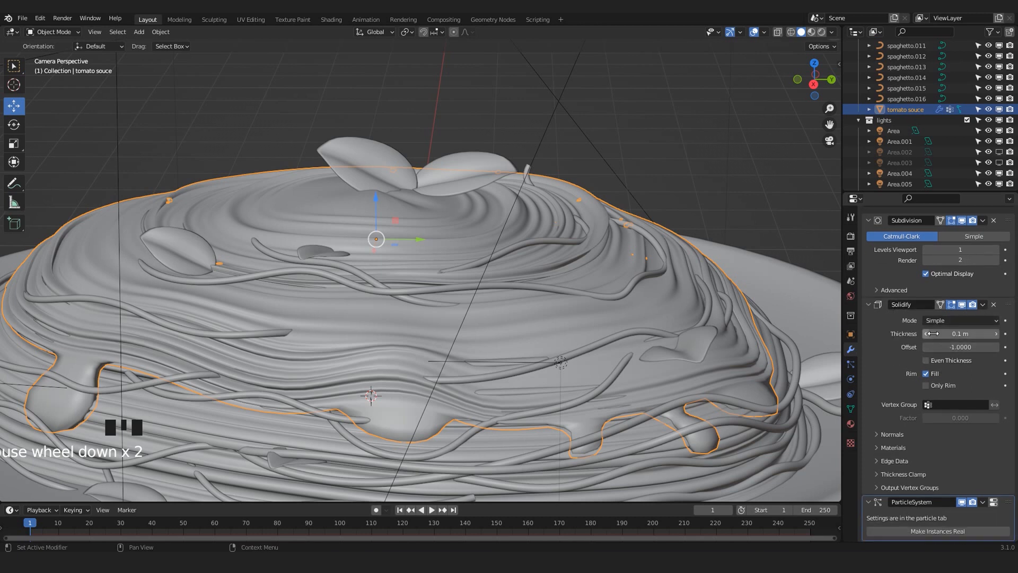
pyautogui.click(983, 305)
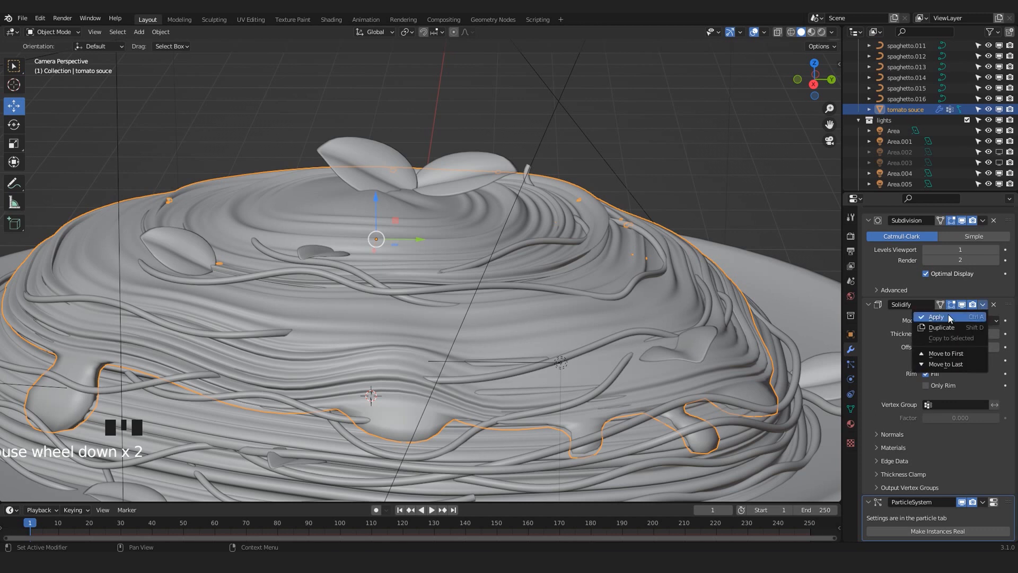
pyautogui.click(932, 317)
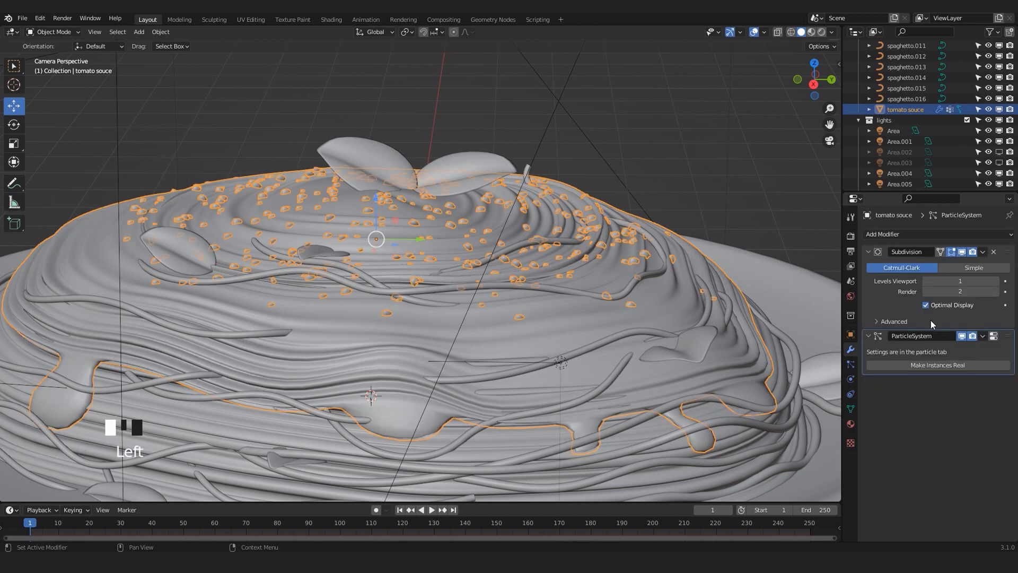
pyautogui.scroll(1, 767, 304)
pyautogui.scroll(-2, 766, 300)
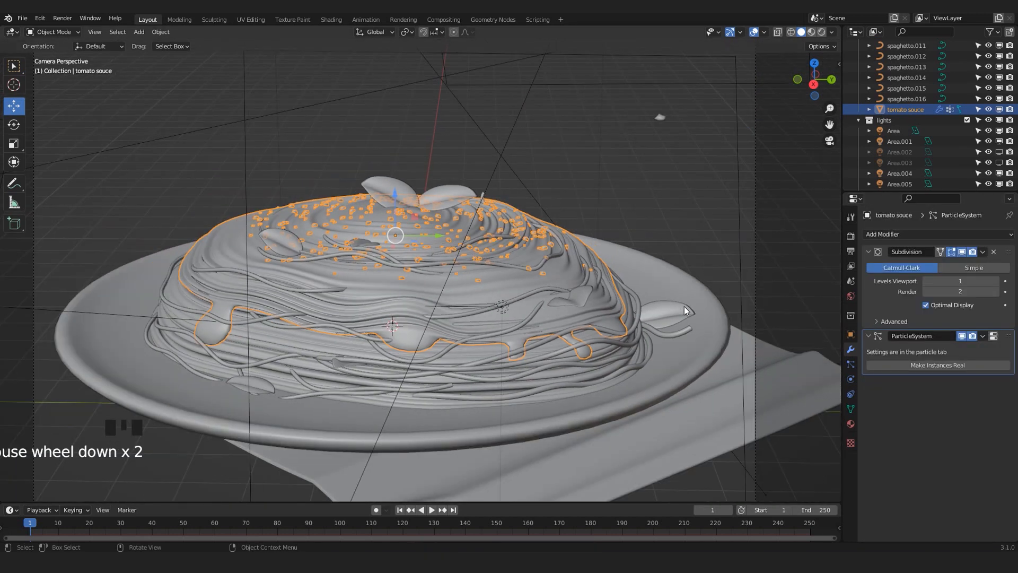
pyautogui.scroll(2, 572, 257)
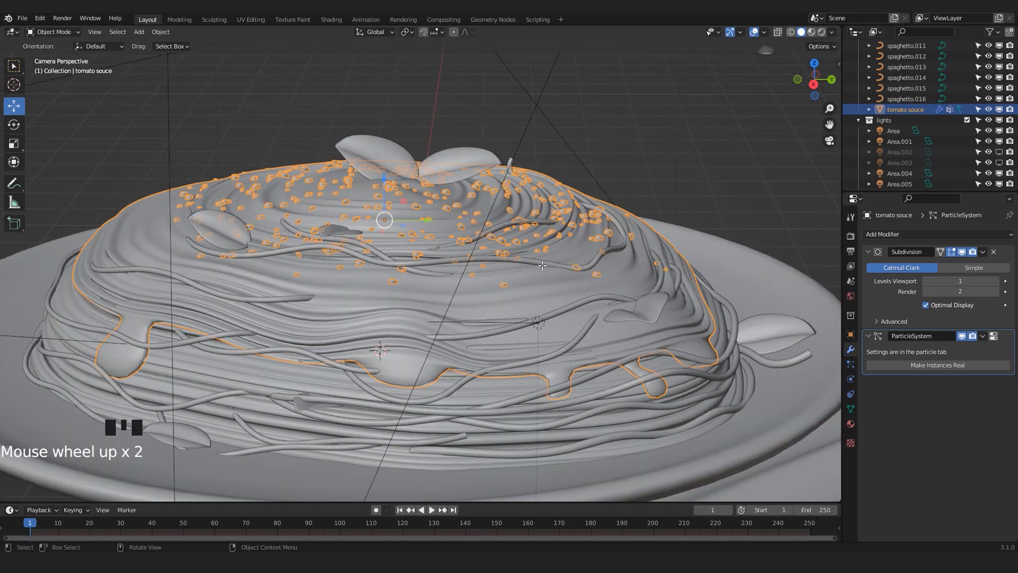
pyautogui.press('Tab')
pyautogui.scroll(1, 538, 287)
pyautogui.scroll(-2, 538, 286)
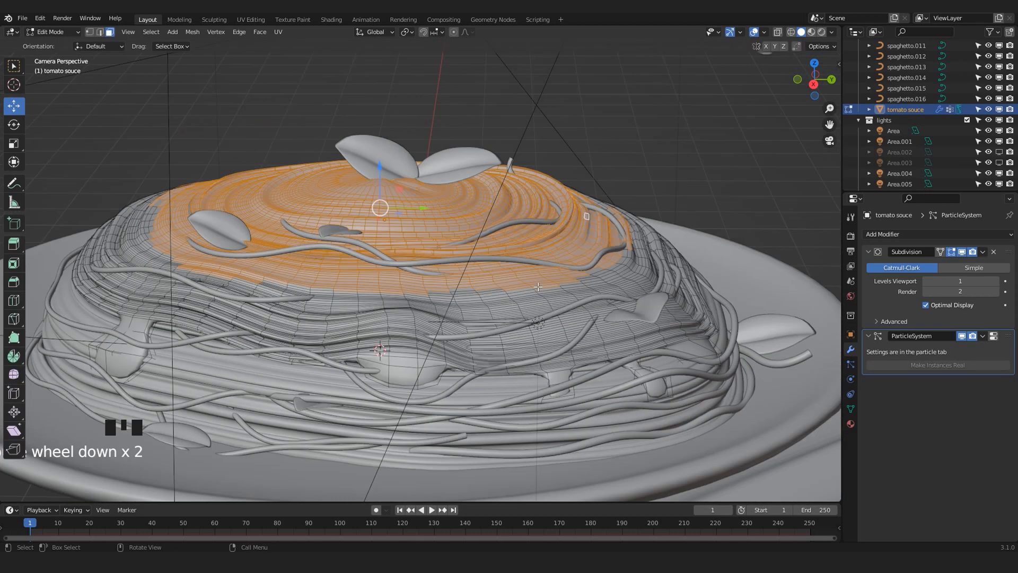
pyautogui.press('Tab')
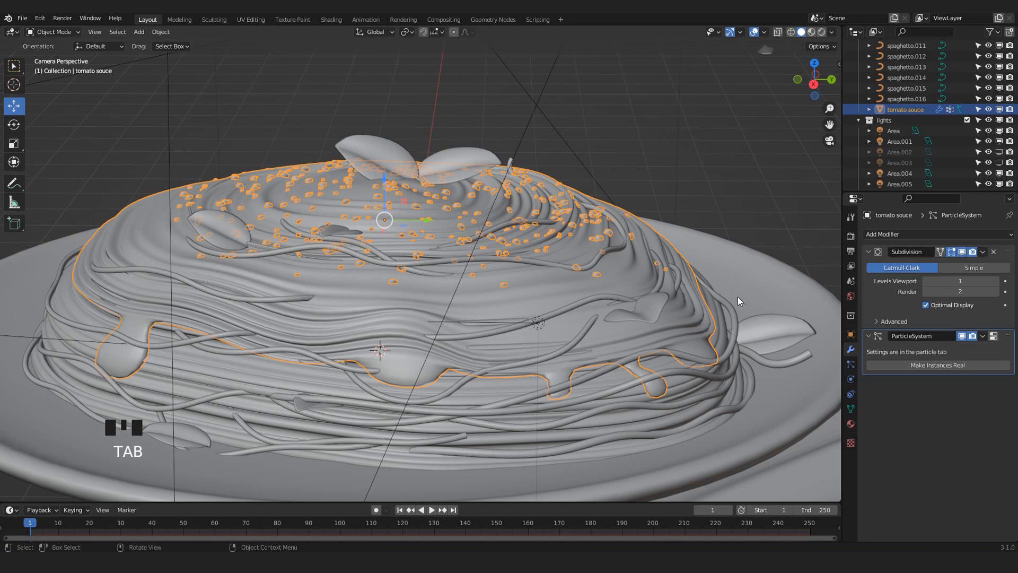
# Set the number of cheese particles on the tomato sauce to 500
pyautogui.click(850, 364)
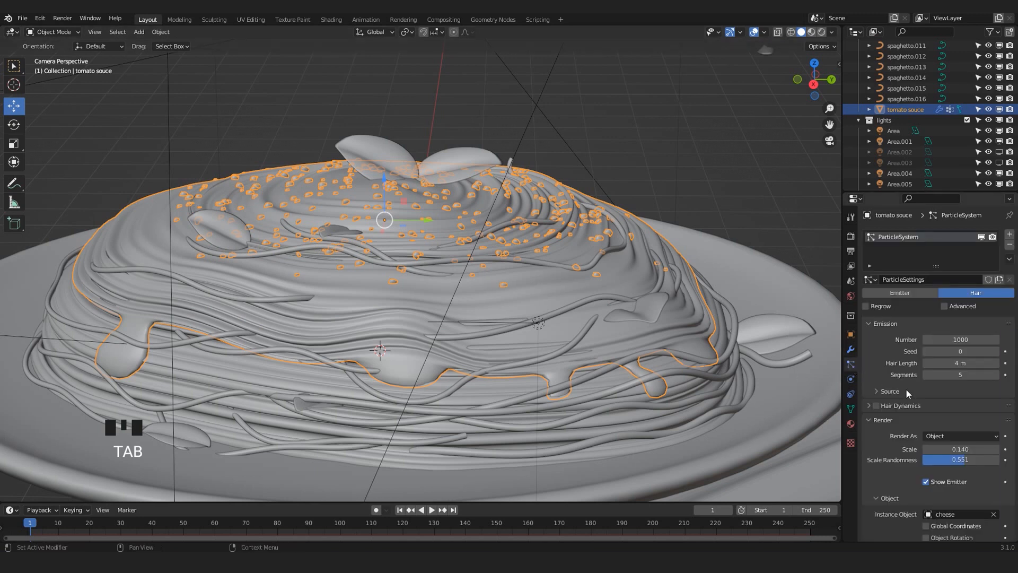
pyautogui.click(934, 339)
pyautogui.write('500')
pyautogui.press('Return')
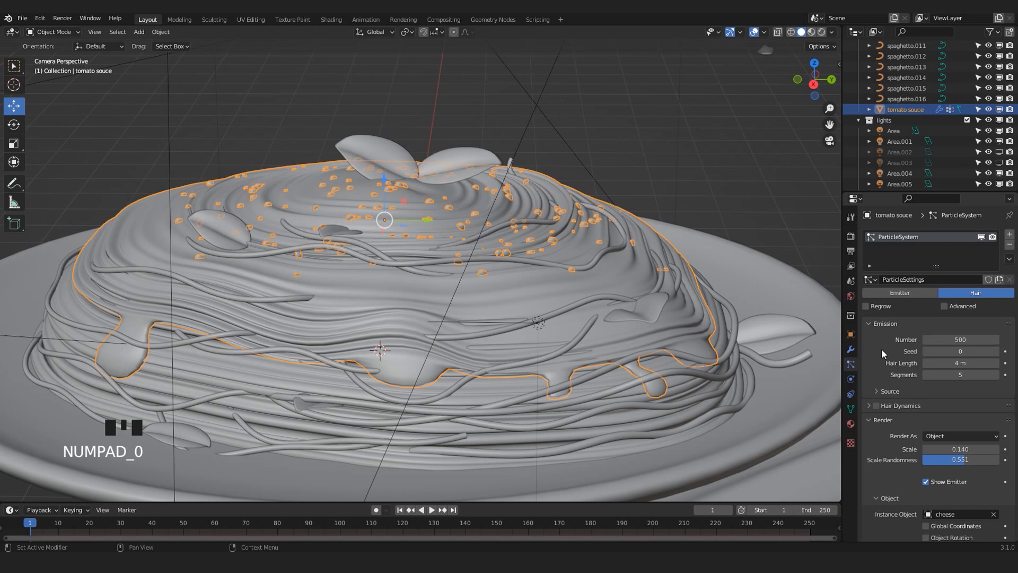
pyautogui.click(673, 162)
pyautogui.scroll(-3, 673, 161)
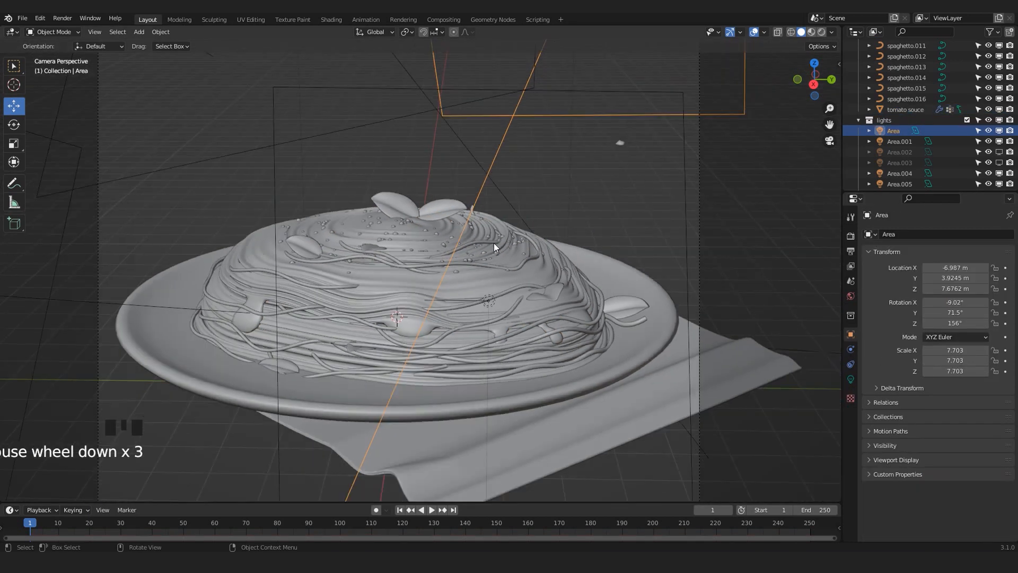
# Check the scattered cheese in material preview and in rendered shading
pyautogui.click(811, 32)
pyautogui.scroll(2, 559, 209)
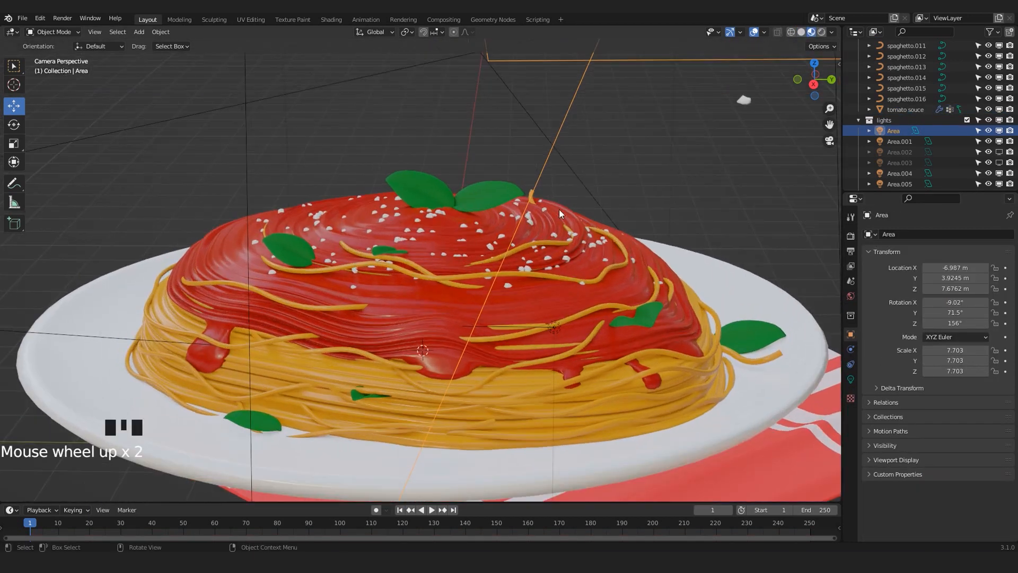
pyautogui.click(823, 32)
pyautogui.click(686, 164)
pyautogui.scroll(-6, 626, 196)
pyautogui.scroll(6, 578, 228)
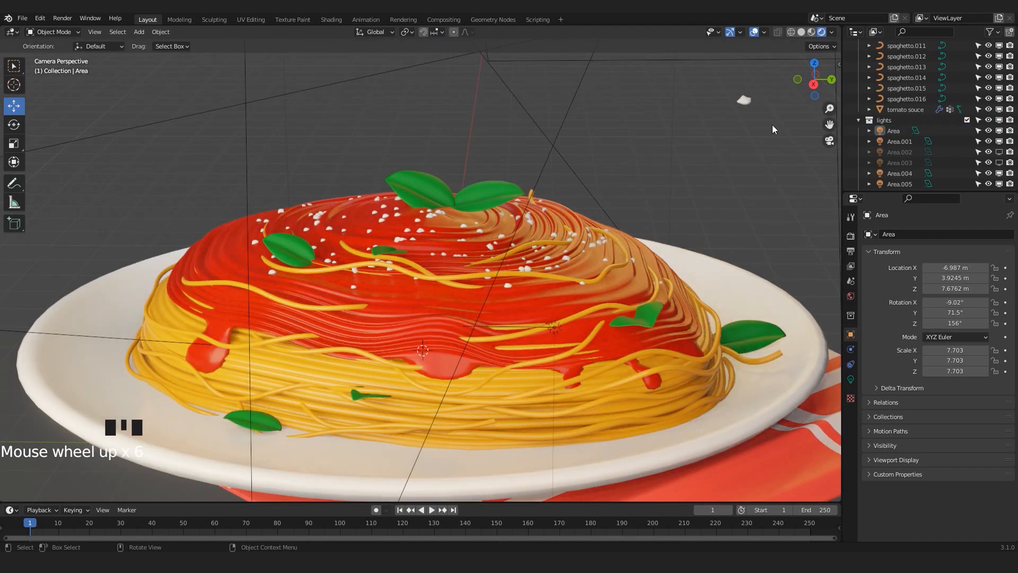
# Create a new material for the standalone cheese piece and give it a pale cream-orange base color
pyautogui.scroll(3, 753, 124)
pyautogui.keyDown('shift'); pyautogui.moveTo(738, 122); pyautogui.dragTo(619, 138, button='middle'); pyautogui.keyUp('shift')
pyautogui.click(685, 76)
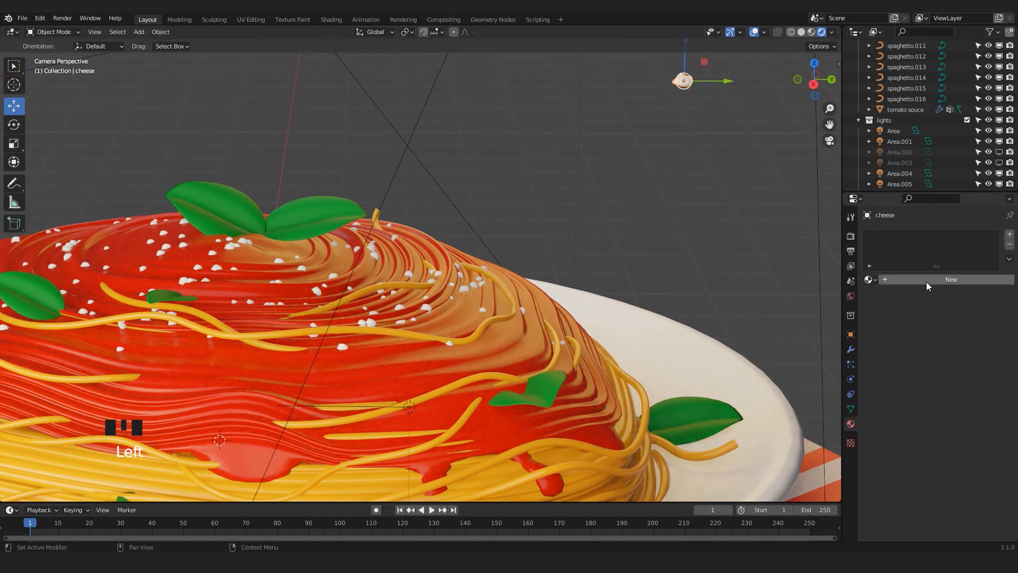
pyautogui.click(927, 279)
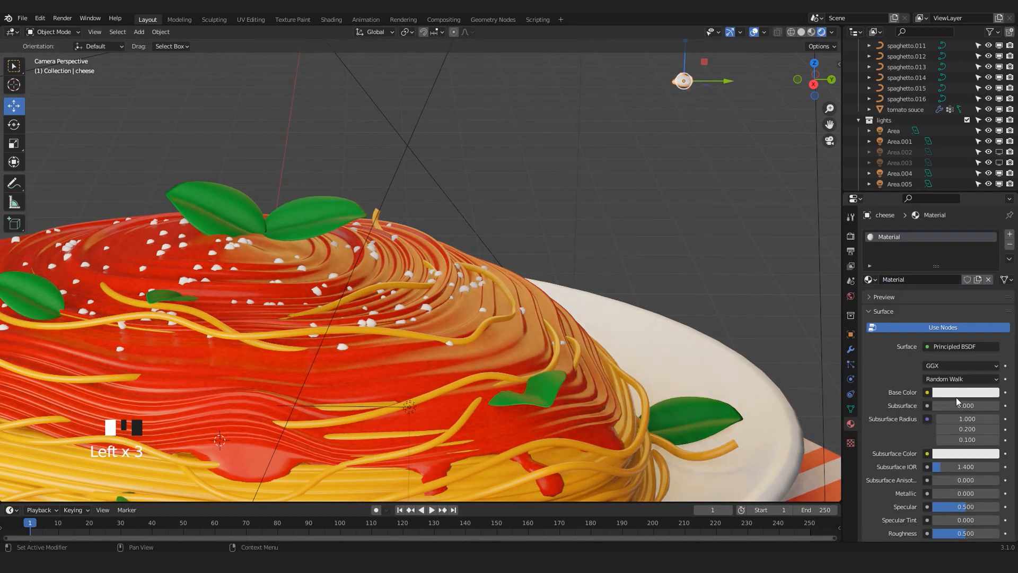
pyautogui.click(957, 395)
pyautogui.click(937, 288)
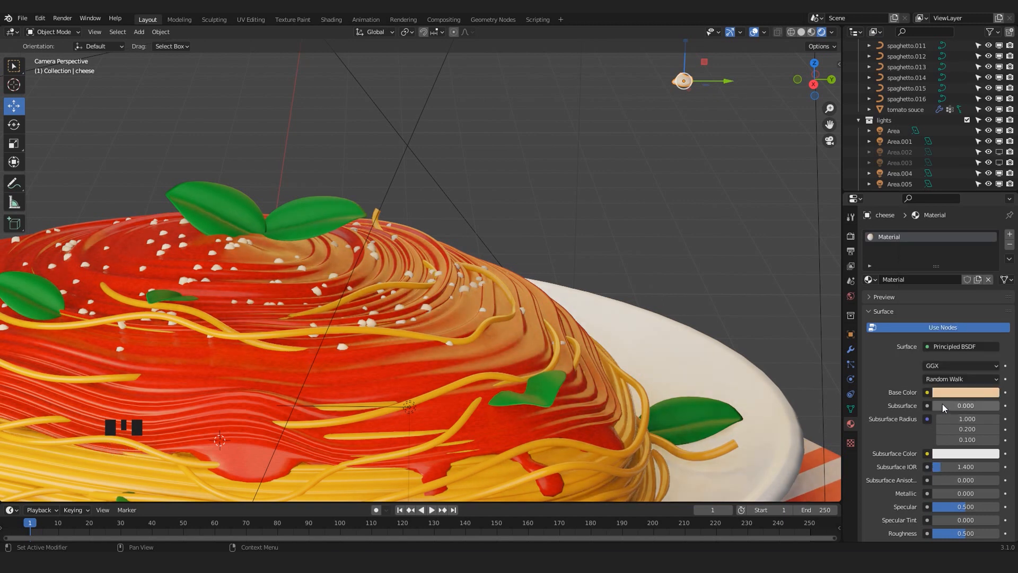
# Lower the cheese material's specular to 0.067 and its roughness to 0.185
pyautogui.scroll(-2, 976, 462)
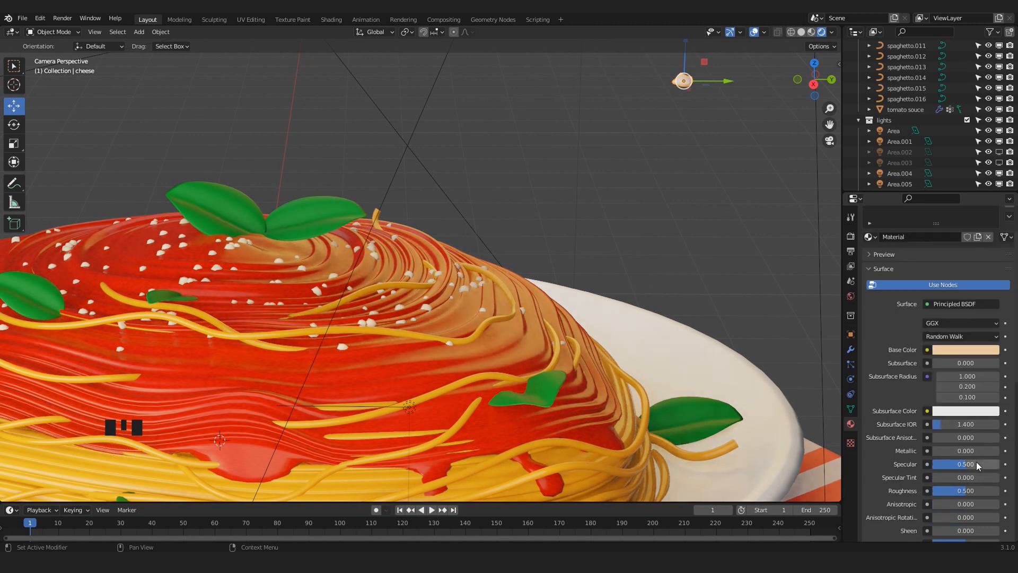
pyautogui.moveTo(972, 493); pyautogui.dragTo(937, 467)
pyautogui.scroll(-4, 514, 232)
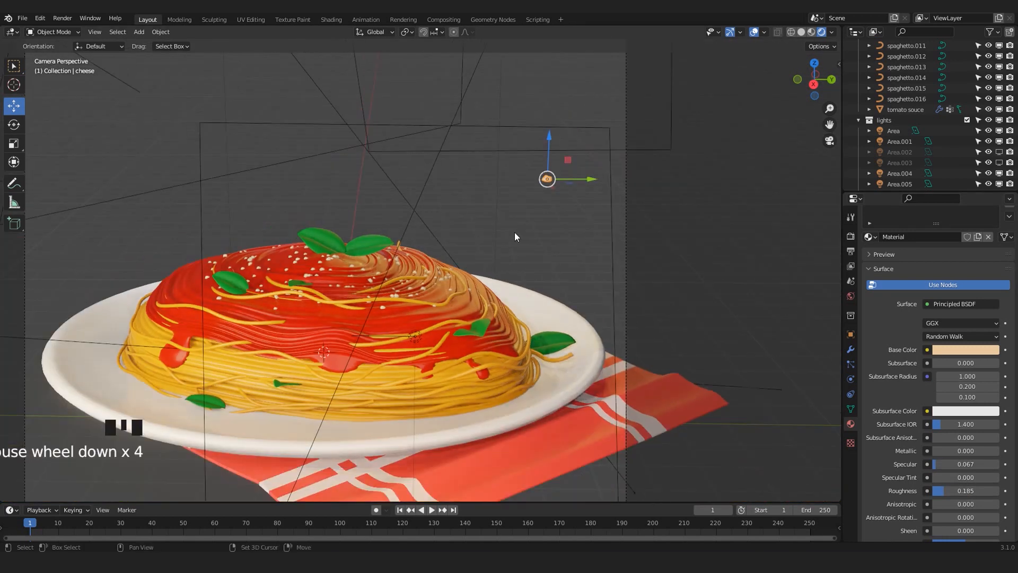
# Reduce the render scale of the tomato sauce's cheese particles to 0.110
pyautogui.scroll(3, 480, 263)
pyautogui.click(484, 263)
pyautogui.click(851, 364)
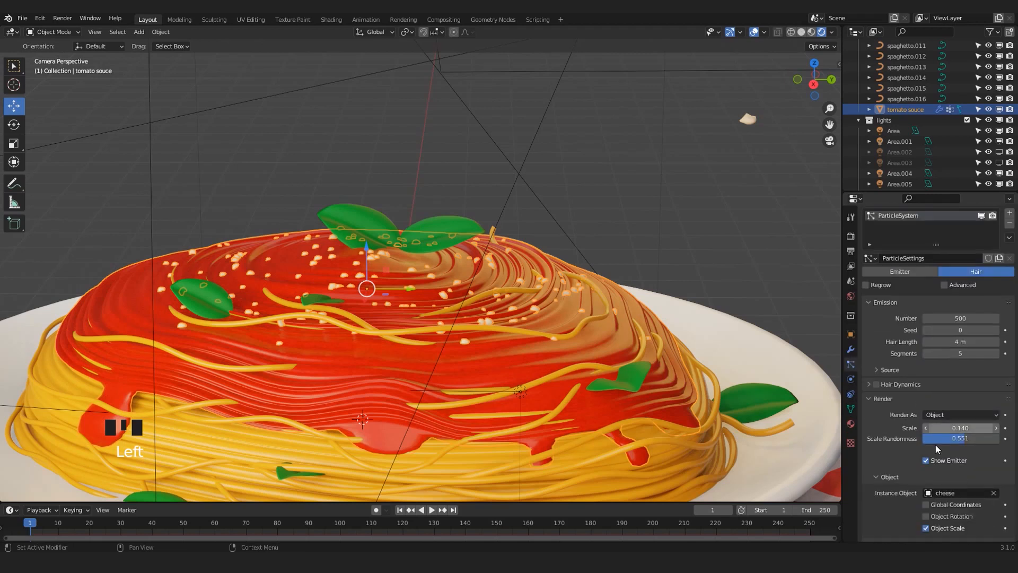
pyautogui.moveTo(944, 428); pyautogui.dragTo(936, 427)
pyautogui.scroll(1, 949, 390)
pyautogui.click(927, 449)
pyautogui.click(927, 449)
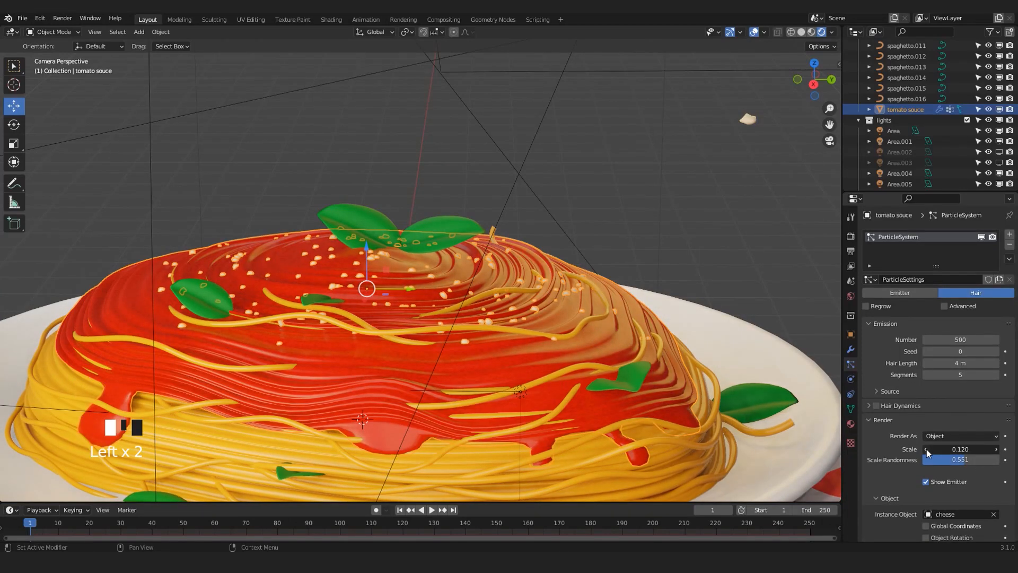
# Set the number of cheese particles on the tomato sauce to 800
pyautogui.click(955, 340)
pyautogui.write('800')
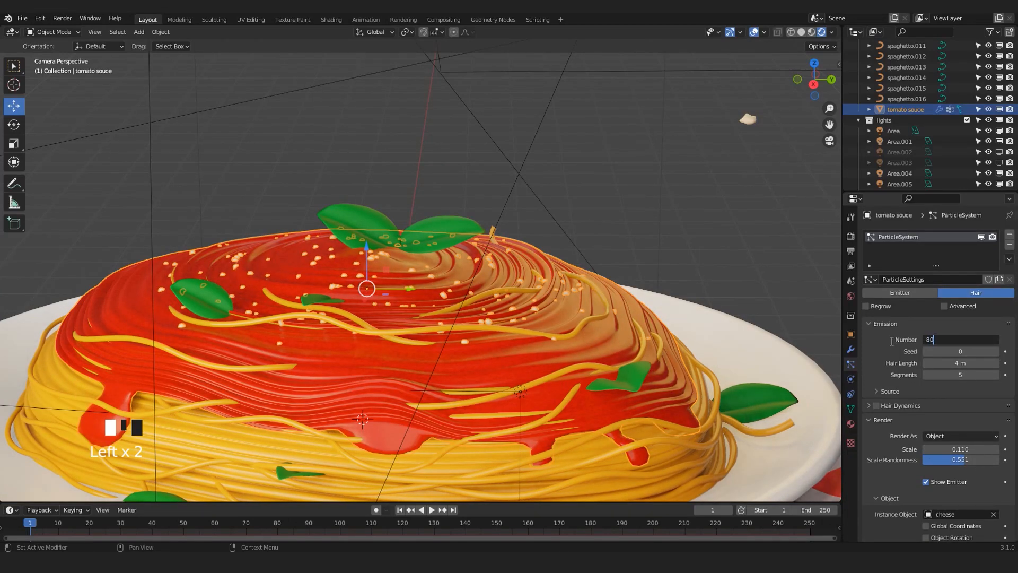
pyautogui.press('KP_Enter')
pyautogui.click(689, 220)
pyautogui.scroll(4, 666, 266)
# Raise the cheese particle count to 1200 and check the coverage over the sauce
pyautogui.click(956, 339)
pyautogui.write('1200')
pyautogui.press('KP_Enter')
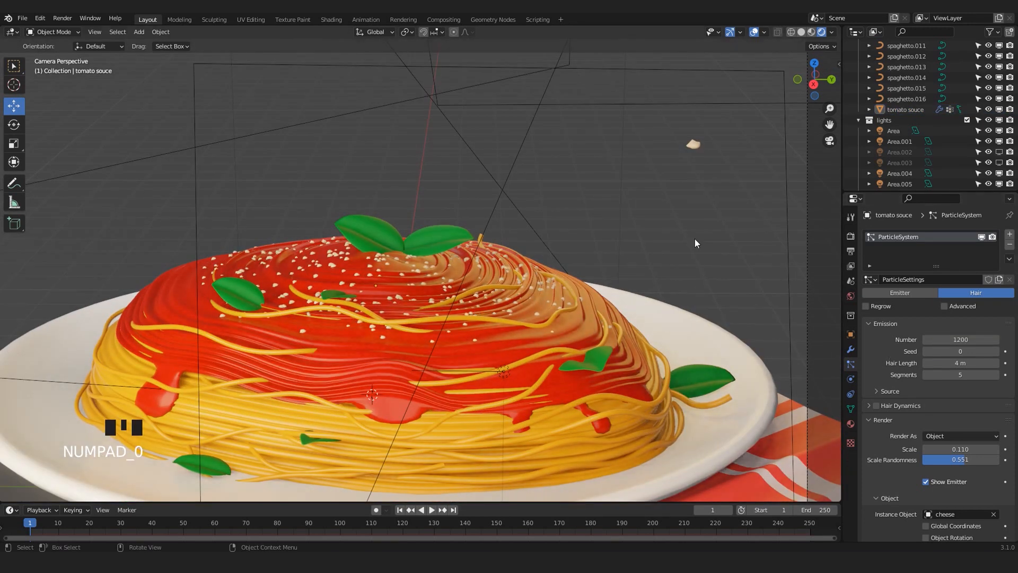
pyautogui.scroll(-4, 695, 243)
pyautogui.scroll(4, 695, 239)
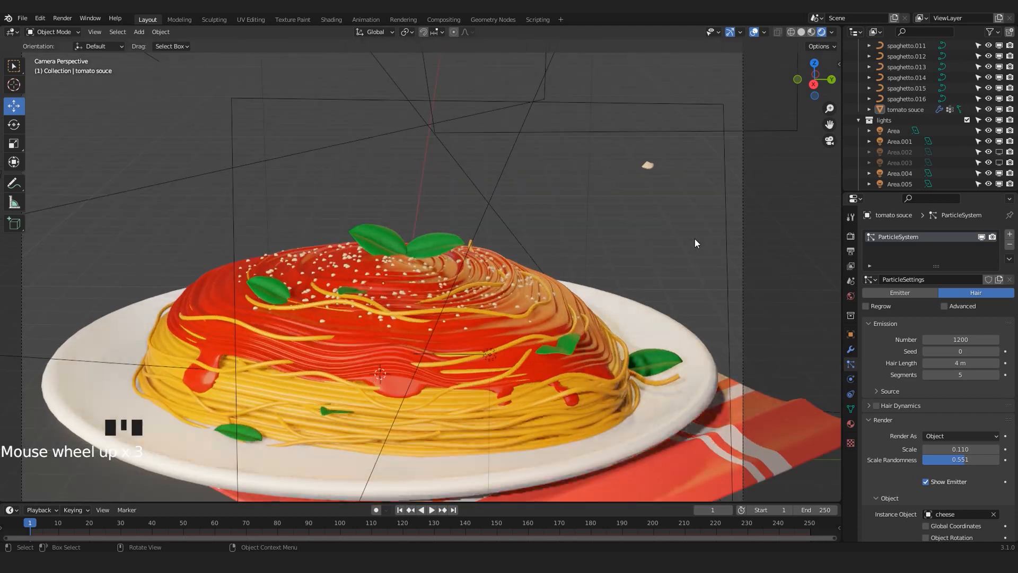
# Turn off the viewport display of the tomato sauce's particle system modifier
pyautogui.scroll(-1, 695, 238)
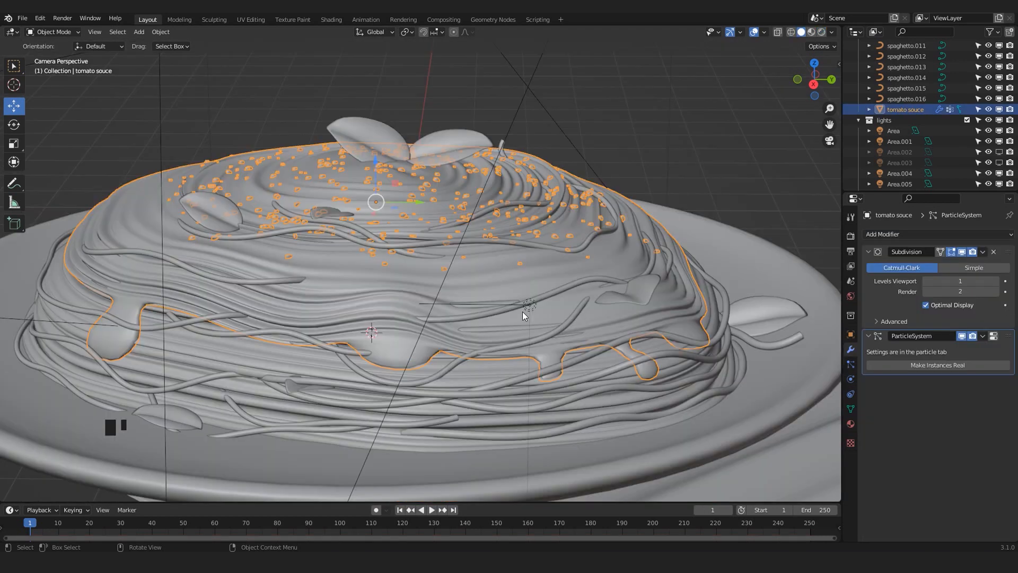
pyautogui.scroll(1, 636, 246)
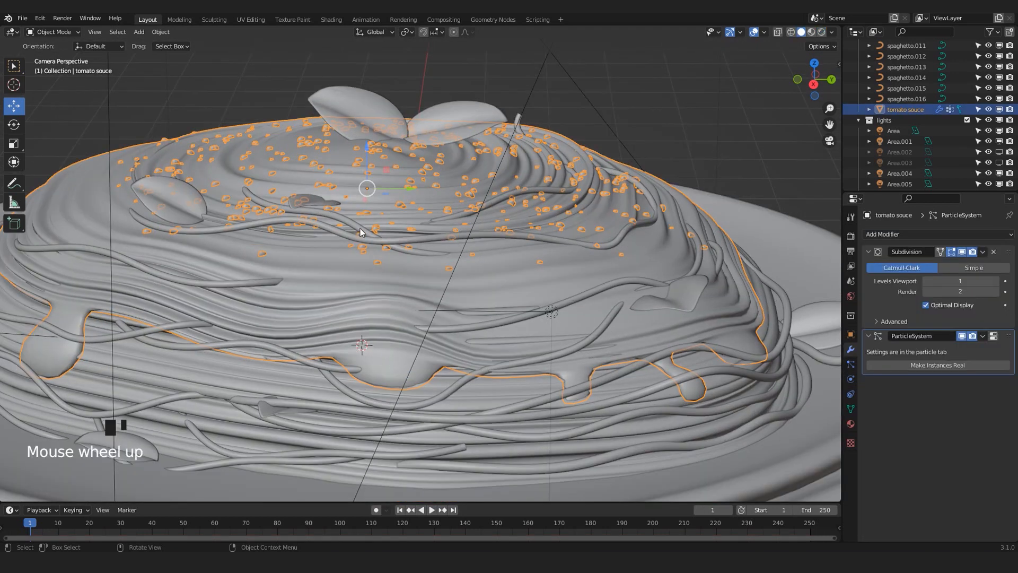
pyautogui.scroll(1, 396, 272)
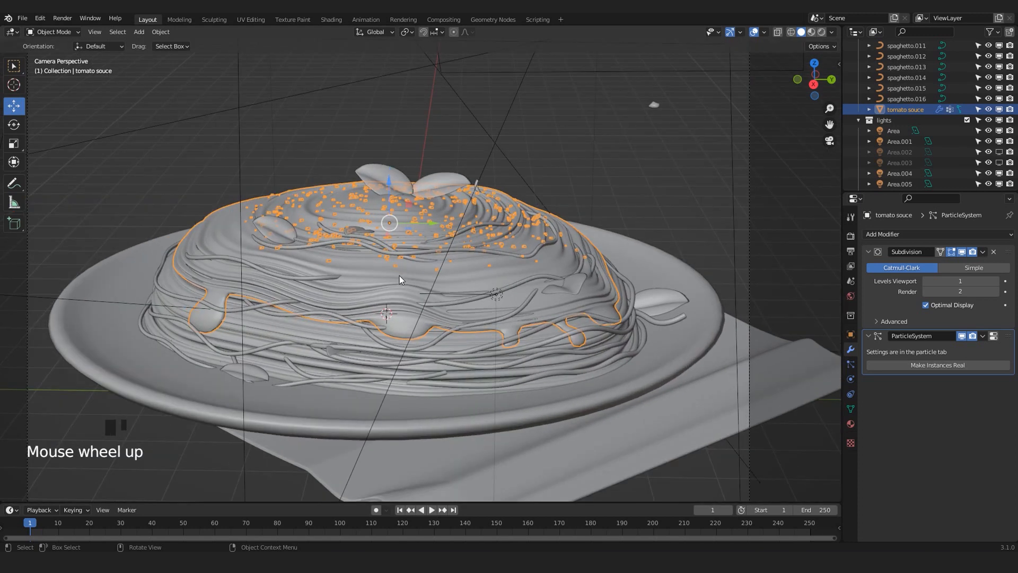
pyautogui.click(962, 337)
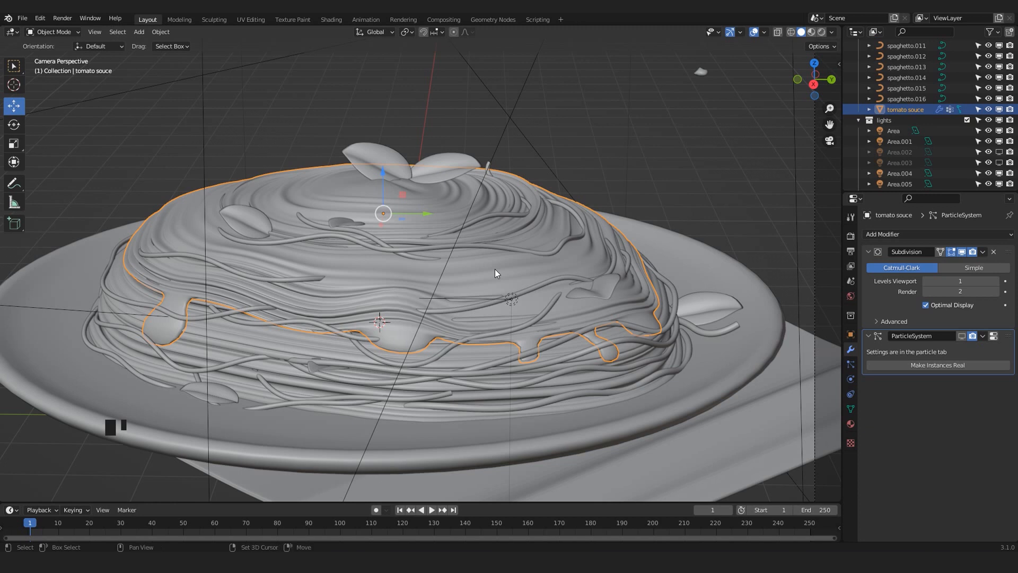
# Isolate the tomato sauce by hiding all other objects and open its mesh for editing from the underside
pyautogui.hotkey('shift', 'h')
pyautogui.click(436, 373)
pyautogui.moveTo(436, 373); pyautogui.dragTo(438, 291, button='middle')
pyautogui.scroll(4, 438, 291)
pyautogui.click(438, 291)
pyautogui.scroll(3, 453, 335)
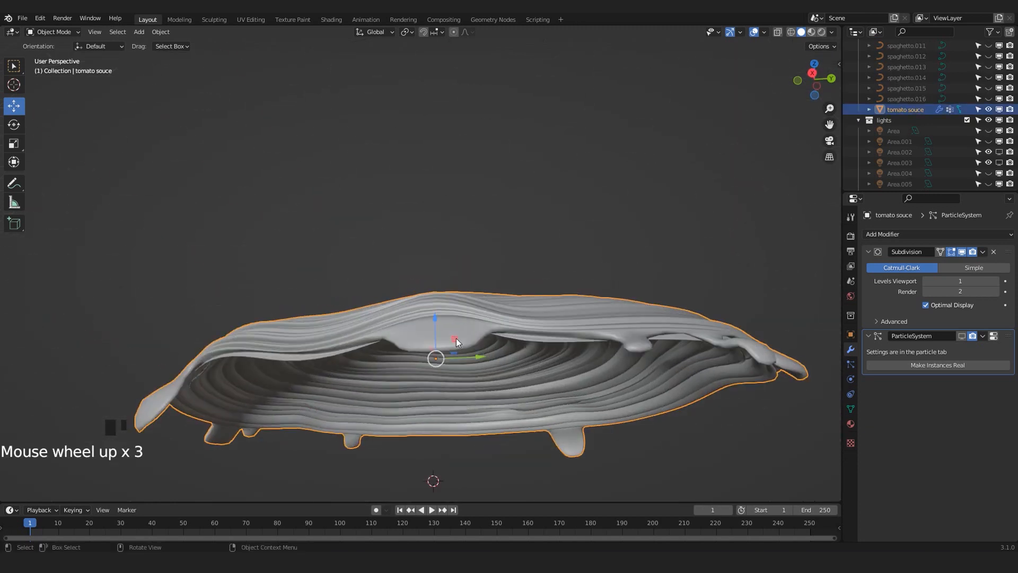
pyautogui.press('Tab')
pyautogui.moveTo(456, 338); pyautogui.dragTo(440, 249, button='middle')
pyautogui.scroll(-3, 435, 242)
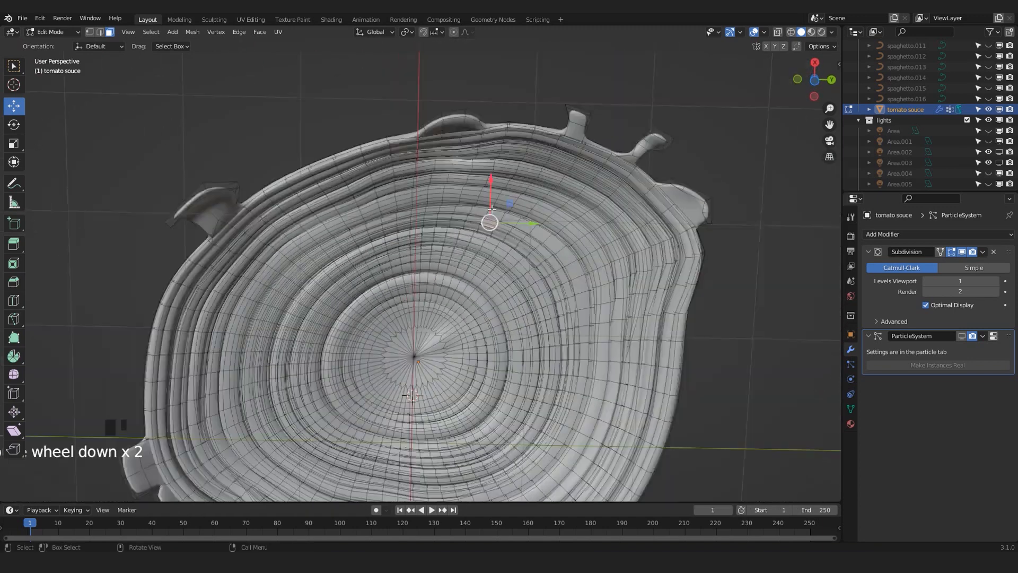
# Delete the face loop running just inside the rim on the underside of the sauce mesh
pyautogui.keyDown('shift'); pyautogui.moveTo(488, 218); pyautogui.dragTo(562, 207, button='middle'); pyautogui.keyUp('shift')
pyautogui.scroll(3, 479, 227)
pyautogui.scroll(2, 698, 282)
pyautogui.moveTo(699, 282); pyautogui.dragTo(675, 289, button='middle')
pyautogui.moveTo(559, 296); pyautogui.dragTo(509, 287, button='middle')
pyautogui.scroll(2, 531, 265)
pyautogui.moveTo(557, 228); pyautogui.dragTo(563, 284, button='middle')
pyautogui.scroll(2, 564, 324)
pyautogui.moveTo(611, 375); pyautogui.dragTo(480, 253, button='middle')
pyautogui.scroll(2, 485, 219)
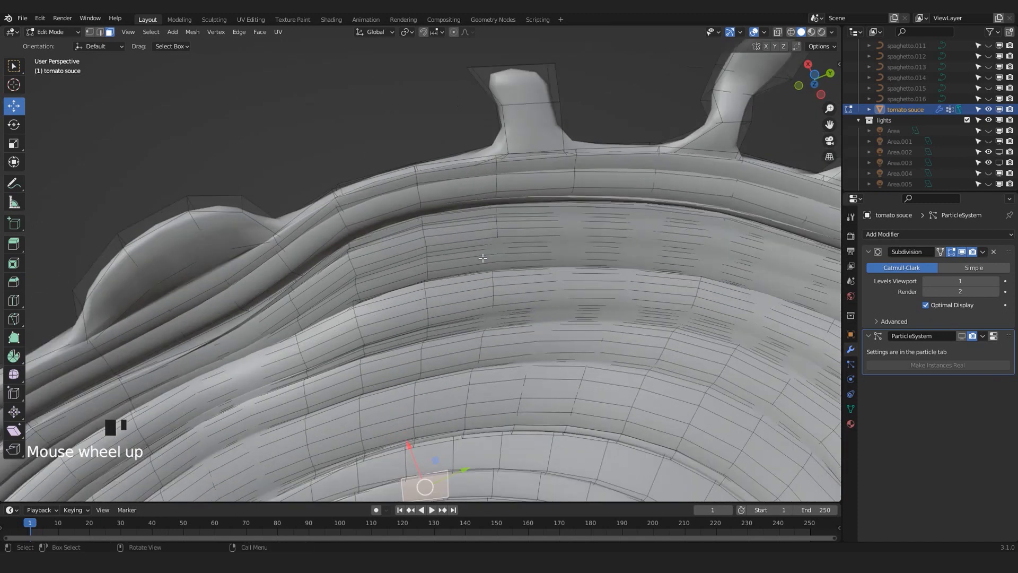
pyautogui.click(524, 226)
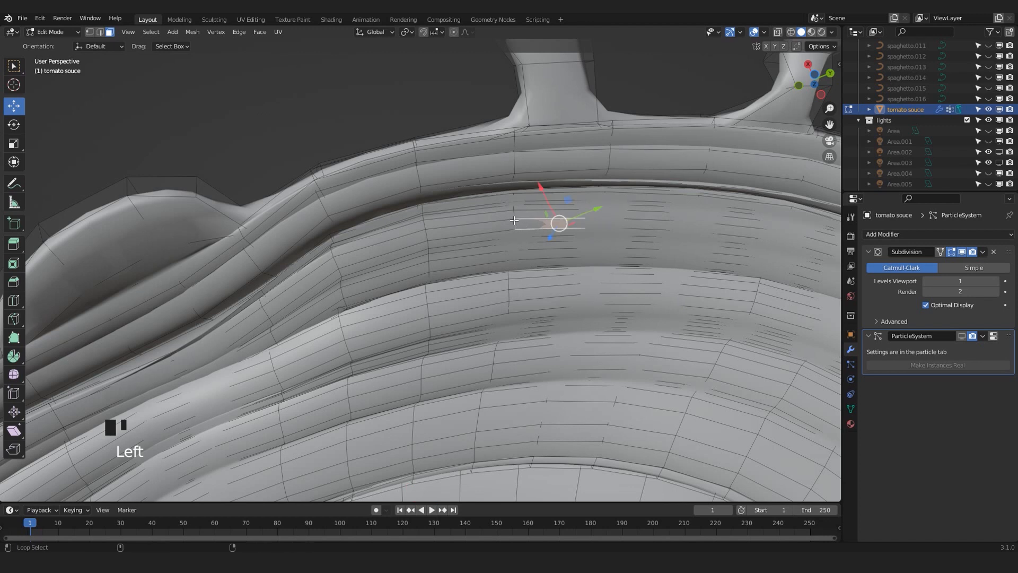
pyautogui.keyDown('alt'); pyautogui.keyDown('shift'); pyautogui.click(514, 223); pyautogui.keyUp('shift'); pyautogui.keyUp('alt')
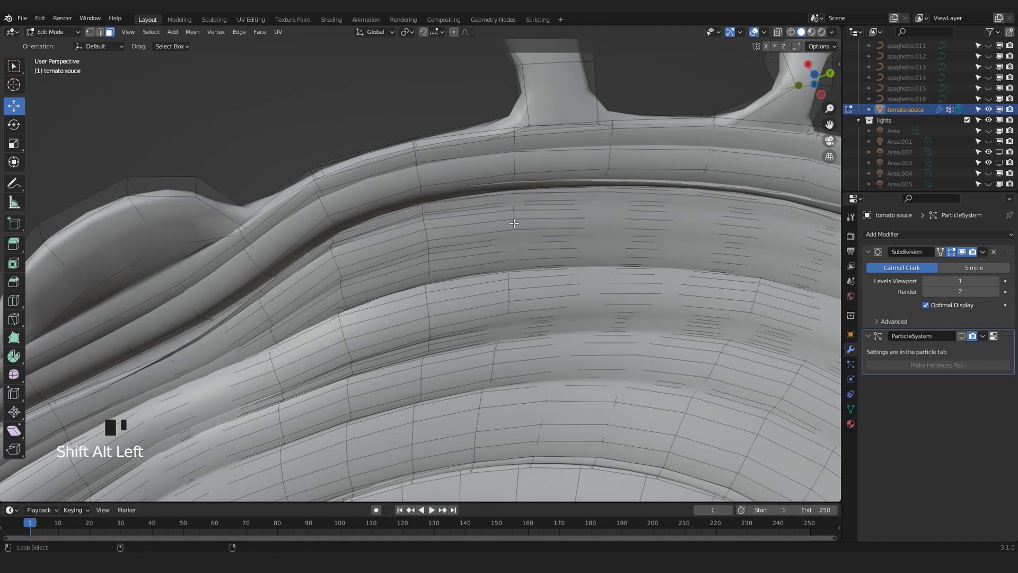
pyautogui.keyDown('alt'); pyautogui.keyDown('shift'); pyautogui.click(515, 223); pyautogui.keyUp('shift'); pyautogui.keyUp('alt')
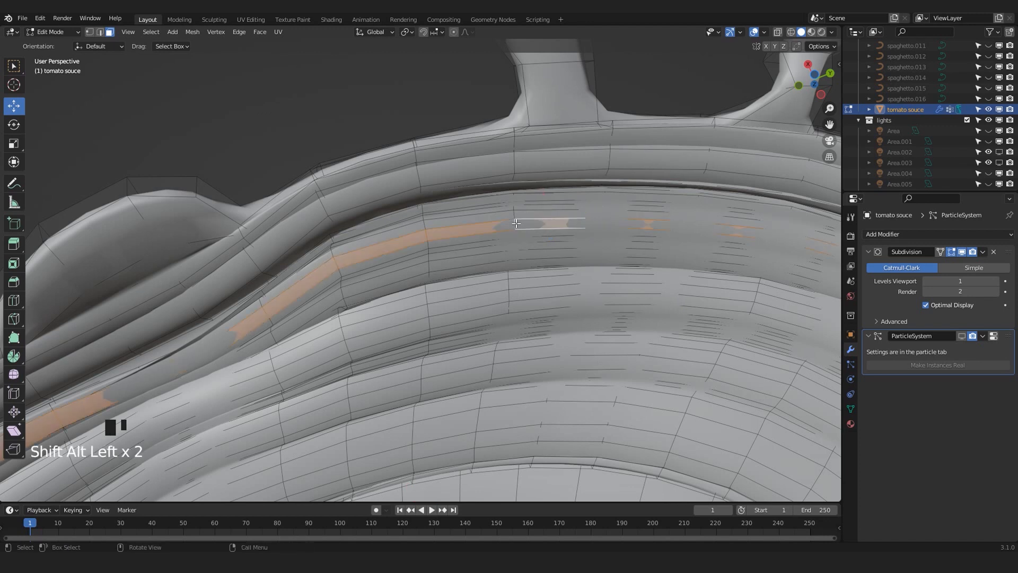
pyautogui.scroll(-5, 517, 223)
pyautogui.press('Delete')
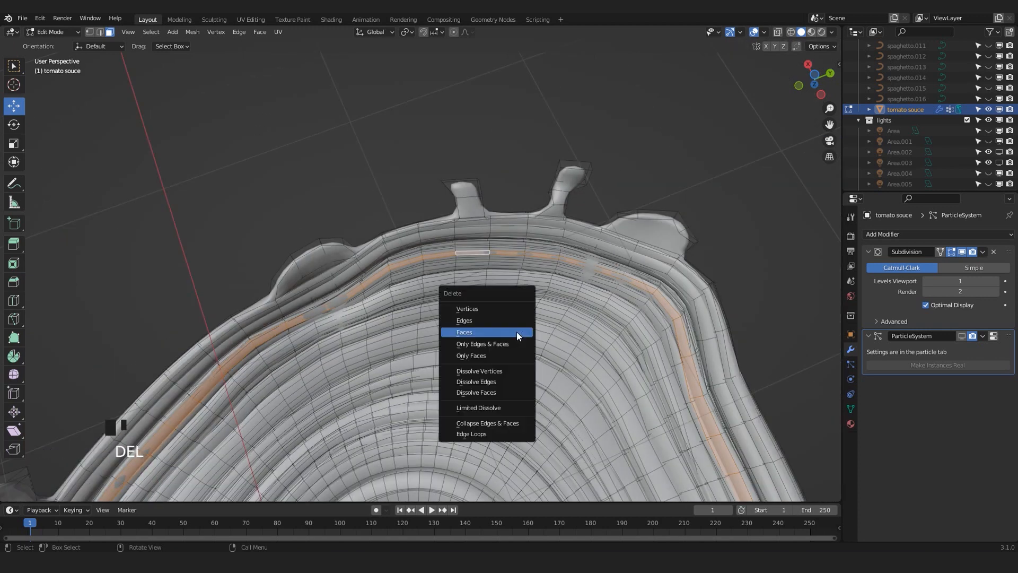
pyautogui.click(517, 332)
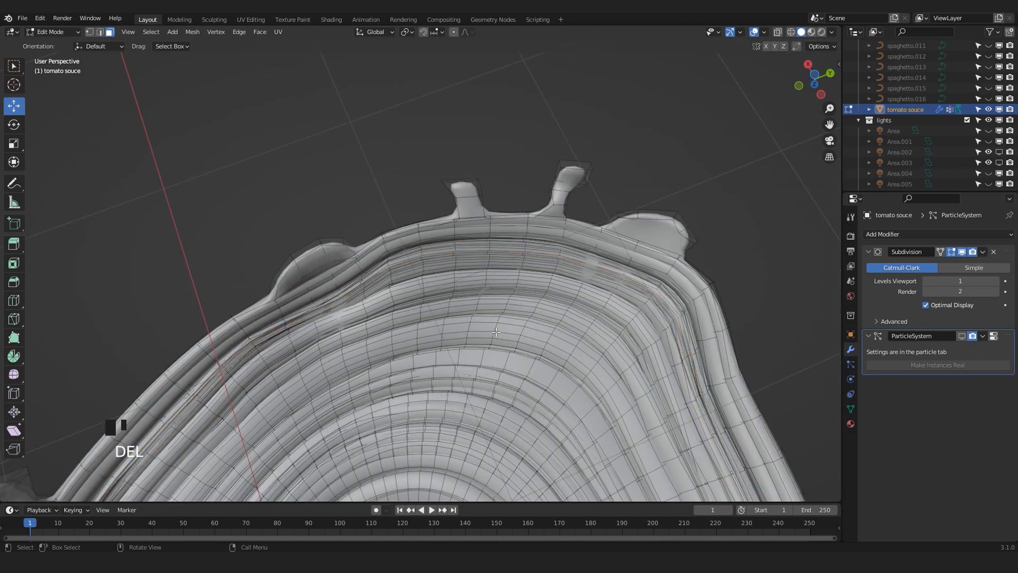
# Select the whole linked inner shell of the tomato sauce mesh, move it out of the outer shell and delete its faces
pyautogui.scroll(3, 516, 332)
pyautogui.keyDown('shift'); pyautogui.moveTo(480, 286); pyautogui.dragTo(479, 296, button='middle'); pyautogui.keyUp('shift')
pyautogui.scroll(2, 494, 221)
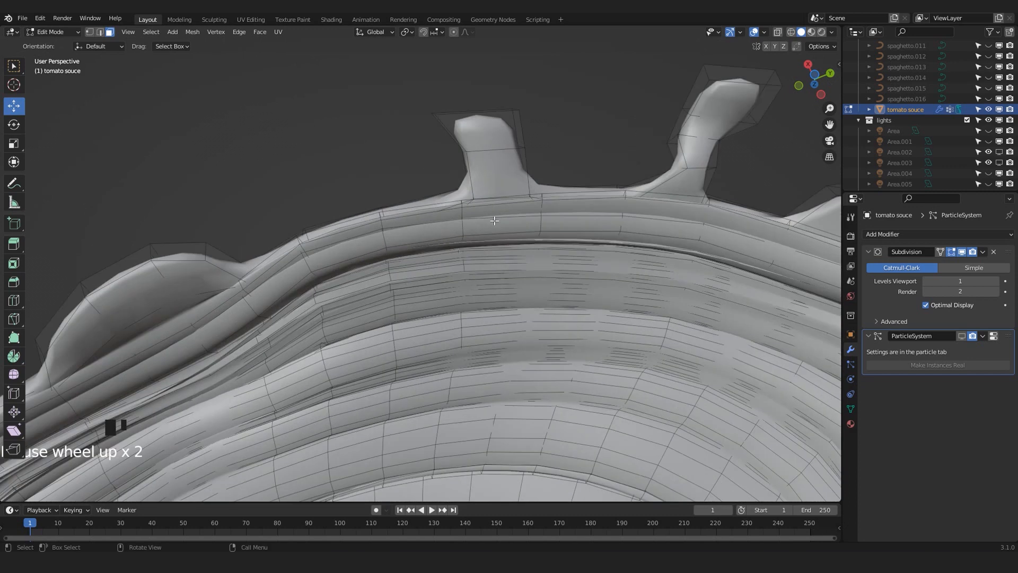
pyautogui.click(475, 342)
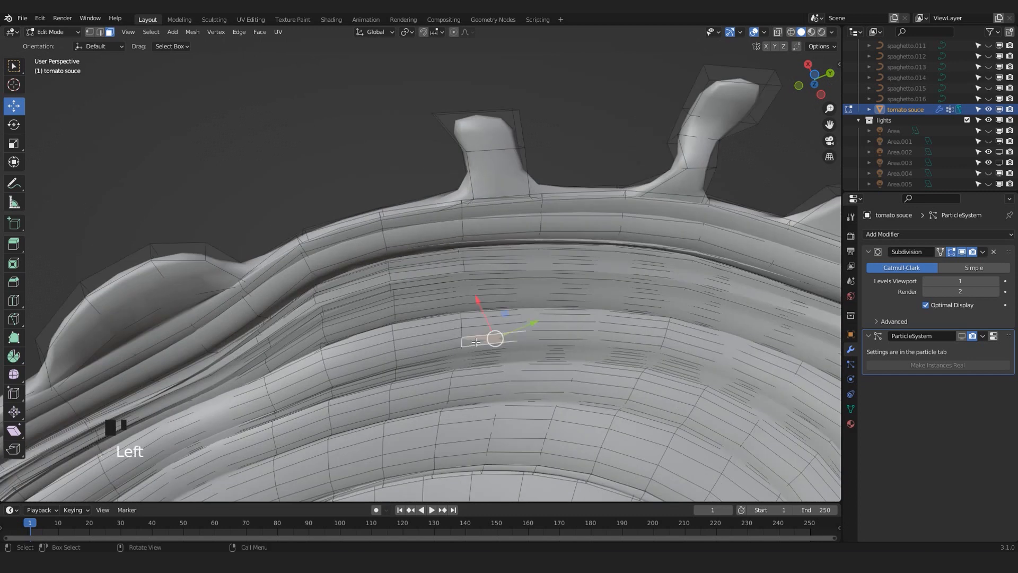
pyautogui.press('l')
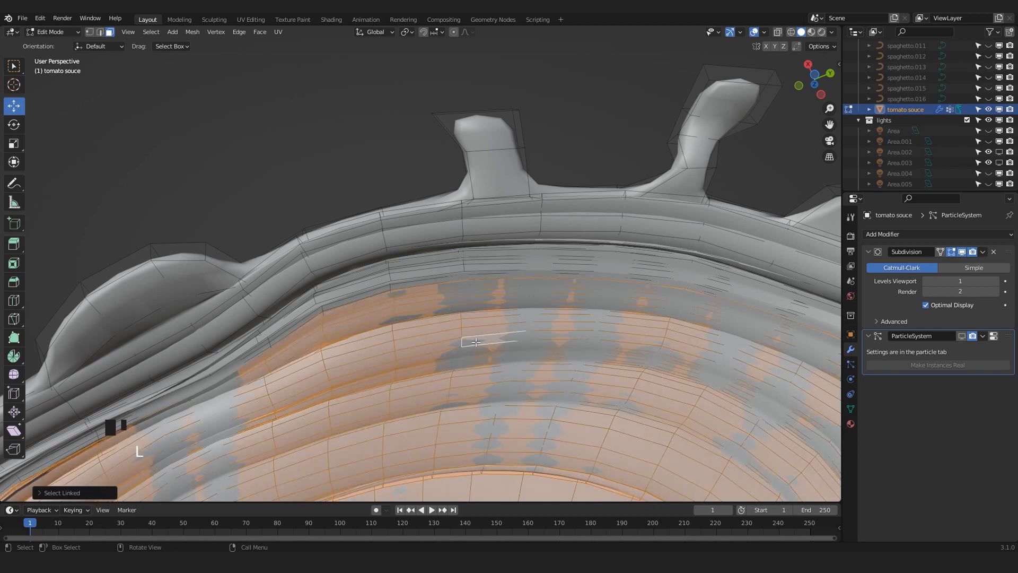
pyautogui.scroll(-7, 476, 342)
pyautogui.moveTo(476, 342); pyautogui.dragTo(434, 382, button='middle')
pyautogui.keyDown('shift'); pyautogui.moveTo(440, 297); pyautogui.dragTo(421, 267, button='middle'); pyautogui.keyUp('shift')
pyautogui.moveTo(386, 260); pyautogui.dragTo(453, 437)
pyautogui.scroll(-6, 461, 240)
pyautogui.moveTo(460, 239); pyautogui.dragTo(377, 352, button='middle')
pyautogui.scroll(3, 403, 334)
pyautogui.moveTo(522, 224); pyautogui.dragTo(610, 206)
pyautogui.moveTo(551, 302); pyautogui.dragTo(542, 223, button='middle')
pyautogui.press('Delete')
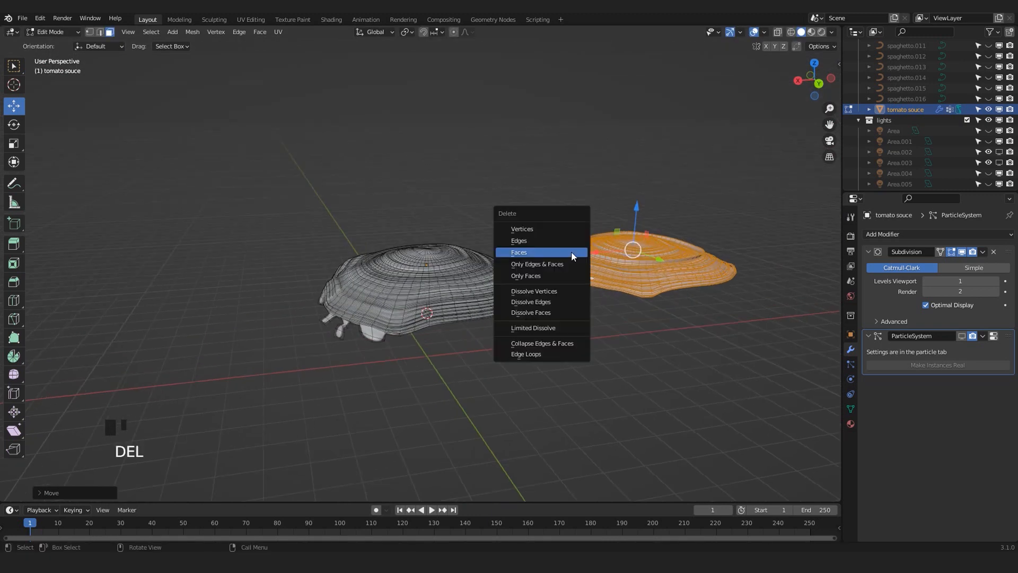
pyautogui.click(572, 251)
# Examine the remaining outer sauce shell from above and from the sides, and return to Object Mode
pyautogui.scroll(3, 348, 410)
pyautogui.moveTo(348, 409); pyautogui.dragTo(447, 399, button='middle')
pyautogui.scroll(2, 448, 392)
pyautogui.scroll(2, 438, 297)
pyautogui.scroll(-2, 438, 297)
pyautogui.scroll(1, 366, 363)
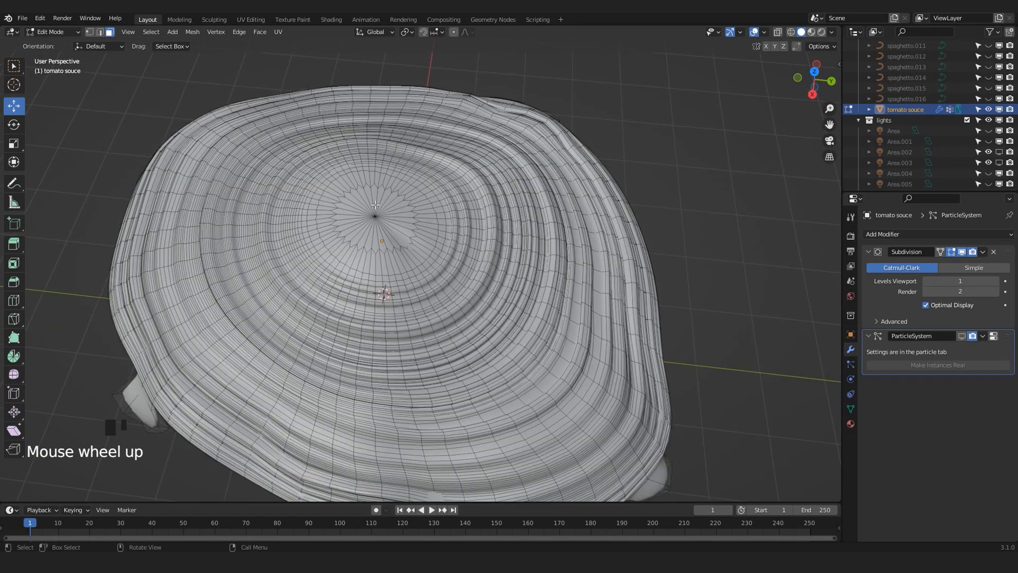
pyautogui.moveTo(387, 345); pyautogui.dragTo(228, 249, button='middle')
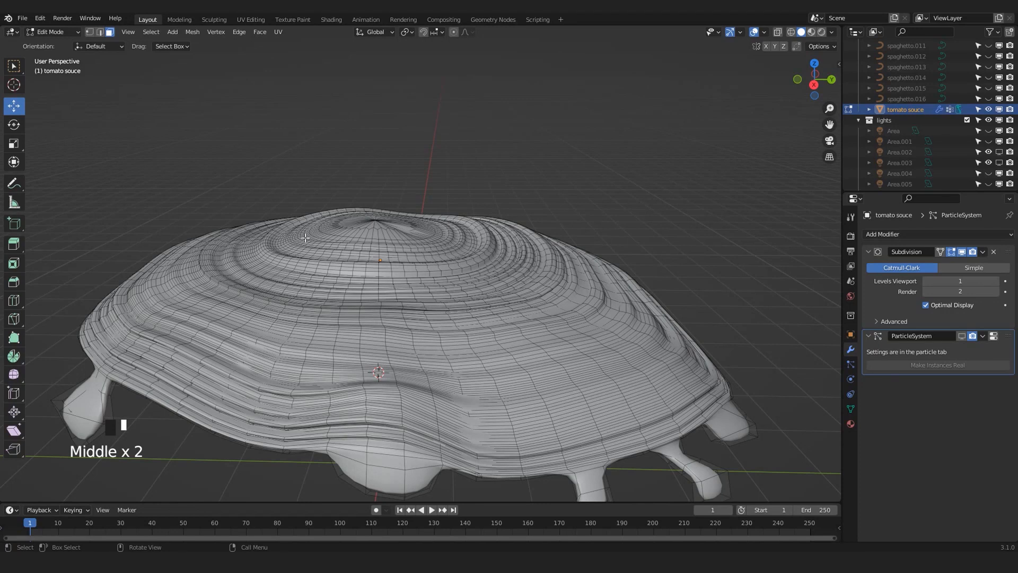
pyautogui.scroll(-2, 305, 237)
pyautogui.moveTo(571, 228); pyautogui.dragTo(171, 243, button='middle')
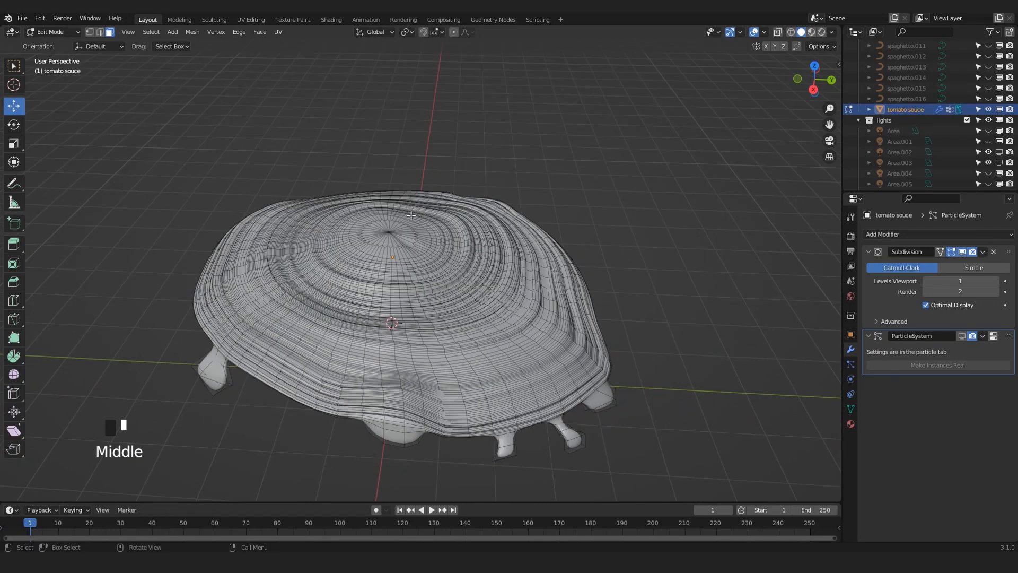
pyautogui.moveTo(357, 214); pyautogui.dragTo(476, 252, button='middle')
pyautogui.press('Tab')
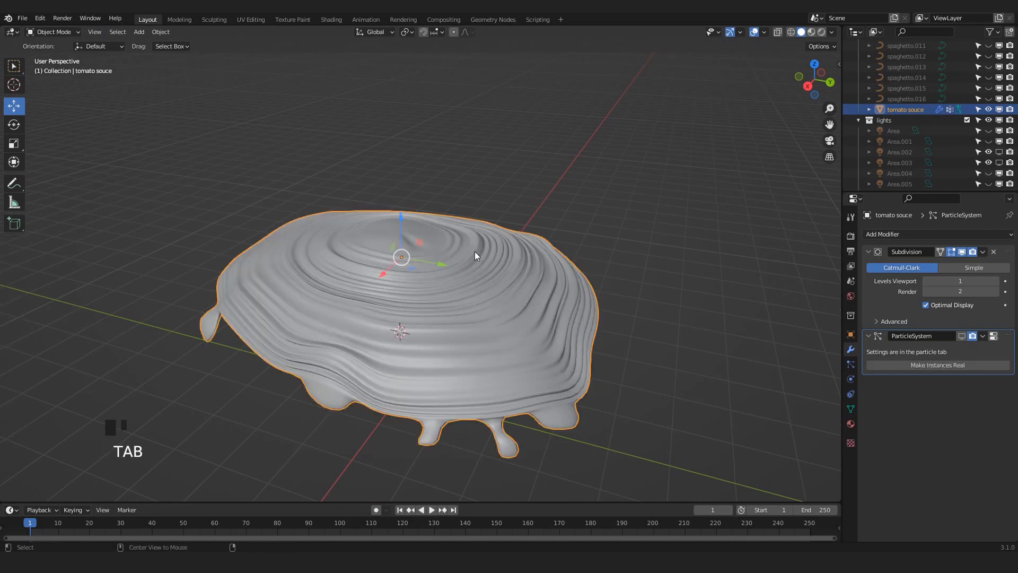
# Unhide all scene objects and frame the plate of spaghetti through the camera
pyautogui.hotkey('alt', 'h')
pyautogui.click(764, 207)
pyautogui.press('KP_0')
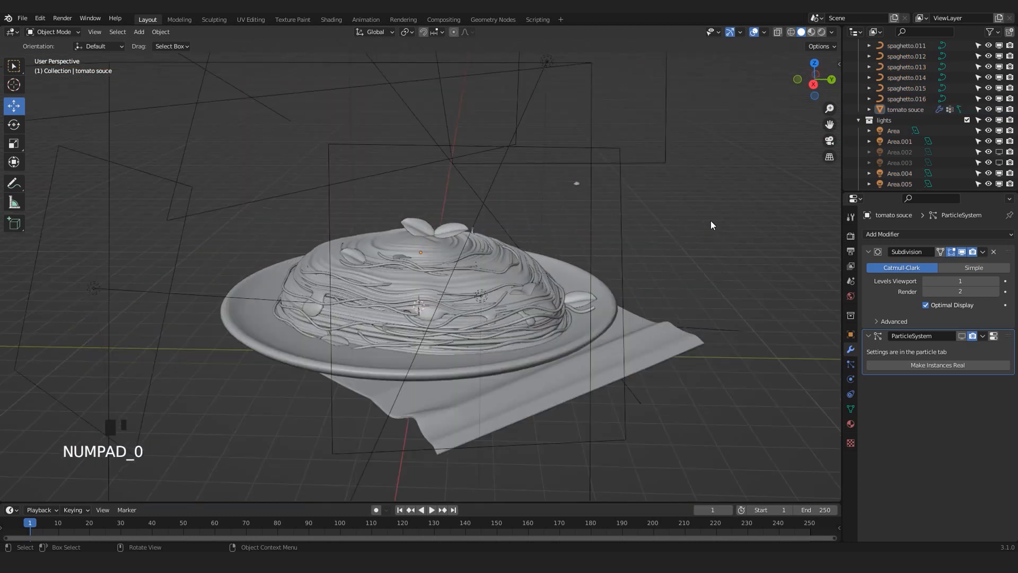
pyautogui.scroll(2, 471, 209)
pyautogui.scroll(-1, 462, 214)
pyautogui.moveTo(462, 214)
pyautogui.keyDown('shift'); pyautogui.mouseDown(button='middle')
pyautogui.moveTo(440, 232)
pyautogui.moveTo(455, 202)
pyautogui.mouseUp(button='middle'); pyautogui.keyUp('shift')
pyautogui.scroll(-2, 455, 204)
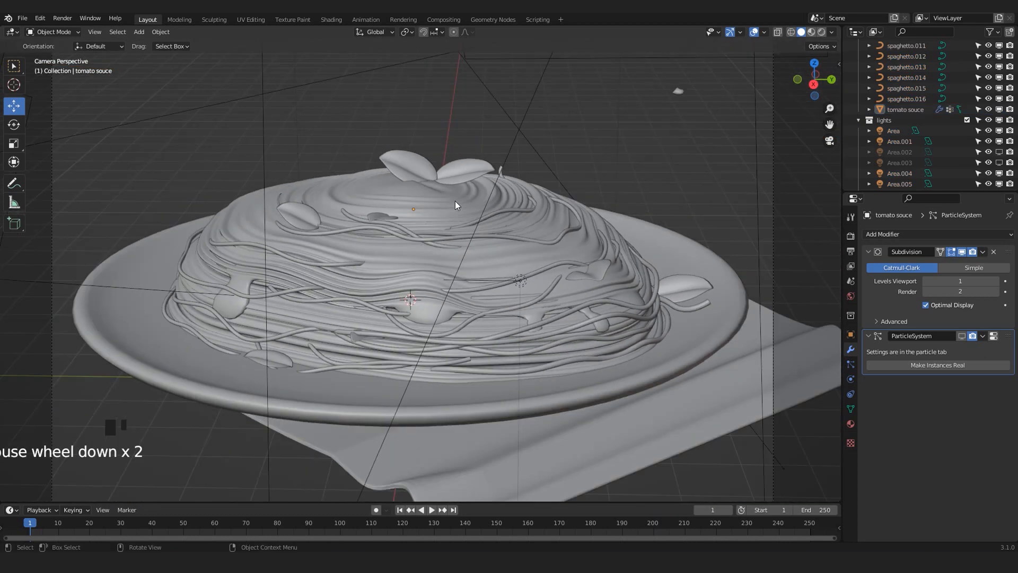
# Turn the viewport display of the tomato sauce's particle system modifier back on and save the file
pyautogui.click(558, 233)
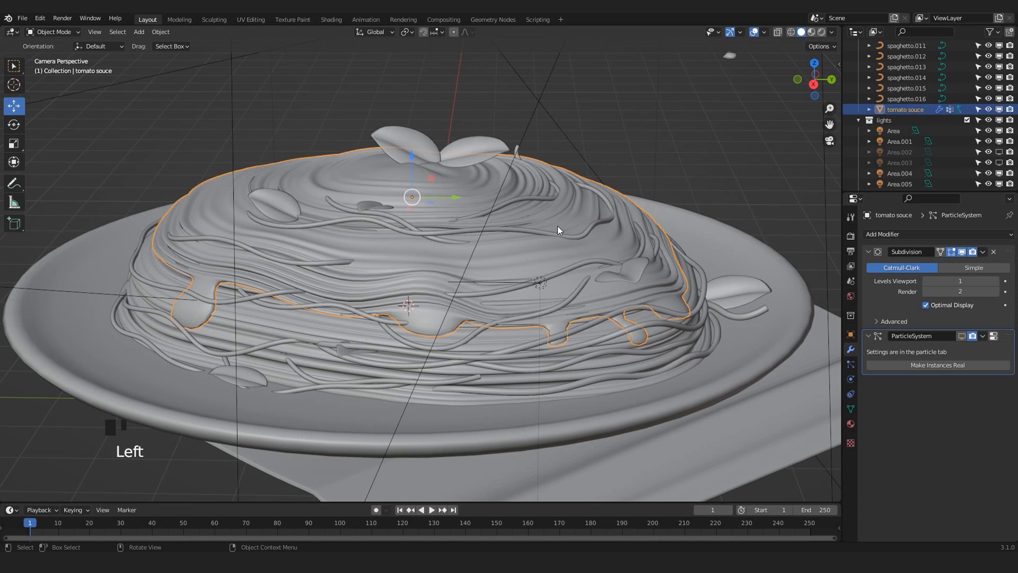
pyautogui.click(963, 336)
pyautogui.click(683, 103)
pyautogui.keyDown('shift'); pyautogui.moveTo(682, 103); pyautogui.dragTo(606, 180, button='middle'); pyautogui.keyUp('shift')
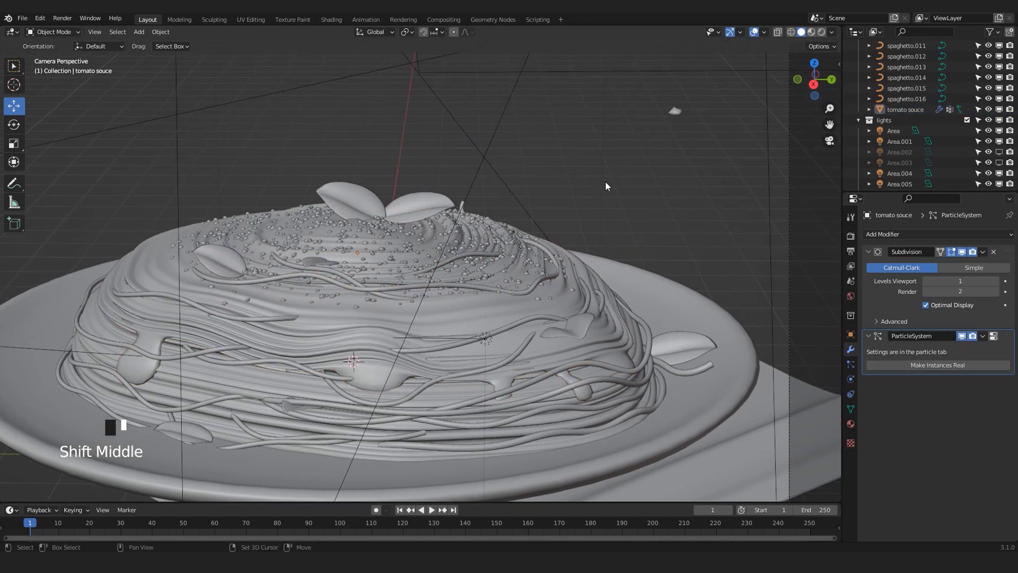
pyautogui.scroll(2, 604, 180)
pyautogui.hotkey('ctrl', 's')
# Check the rendered look of the cheese-sprinkled spaghetti through the camera, both close up and in full frame
pyautogui.scroll(-1, 605, 180)
pyautogui.scroll(-1, 605, 180)
pyautogui.keyDown('shift'); pyautogui.moveTo(510, 236); pyautogui.dragTo(520, 215, button='middle'); pyautogui.keyUp('shift')
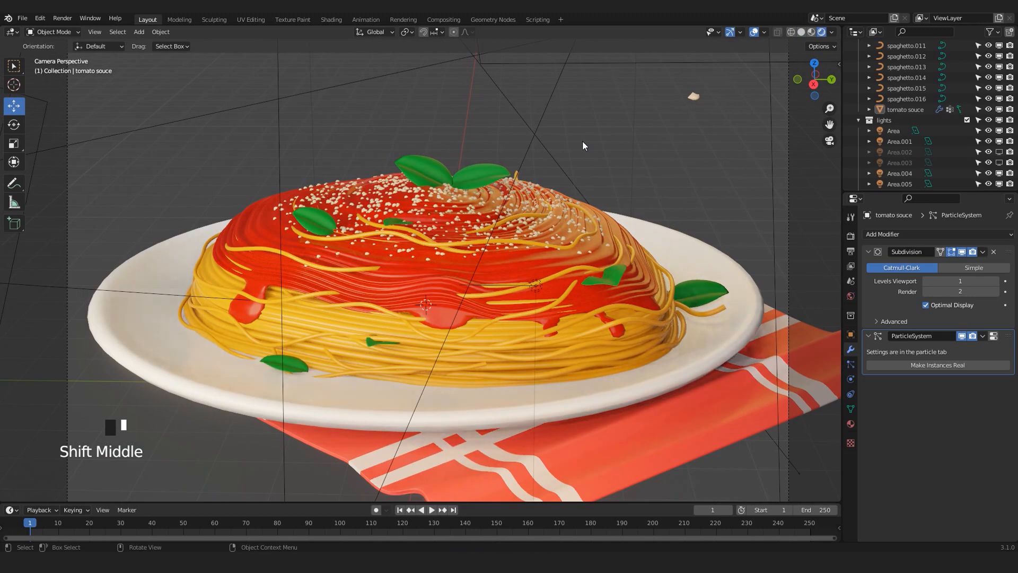
pyautogui.scroll(-3, 582, 142)
pyautogui.scroll(-2, 578, 151)
pyautogui.scroll(2, 578, 154)
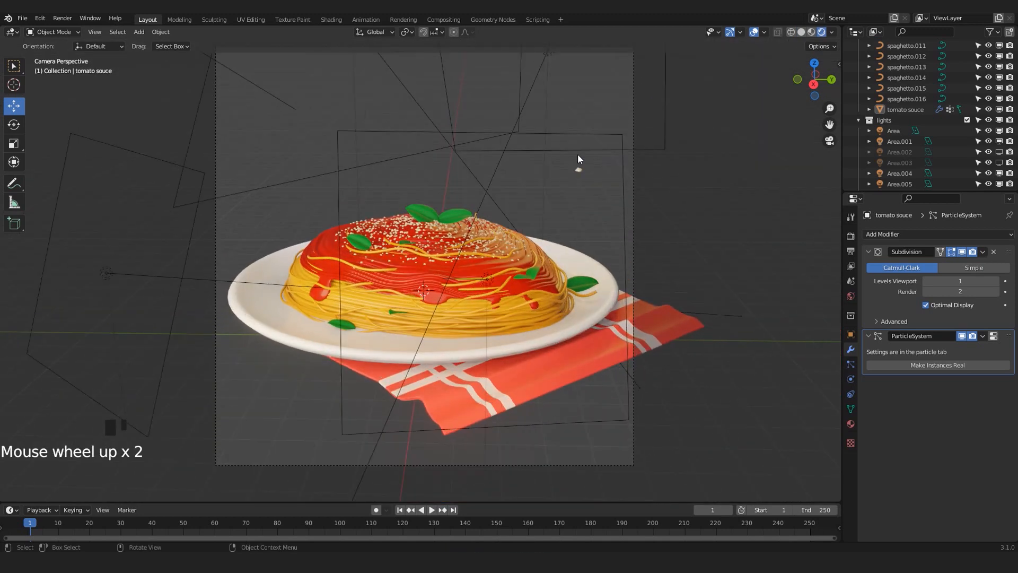
# Raise the centre of the pasta mound into a higher peak, editing its central top area along Z with proportional editing
pyautogui.scroll(5, 534, 302)
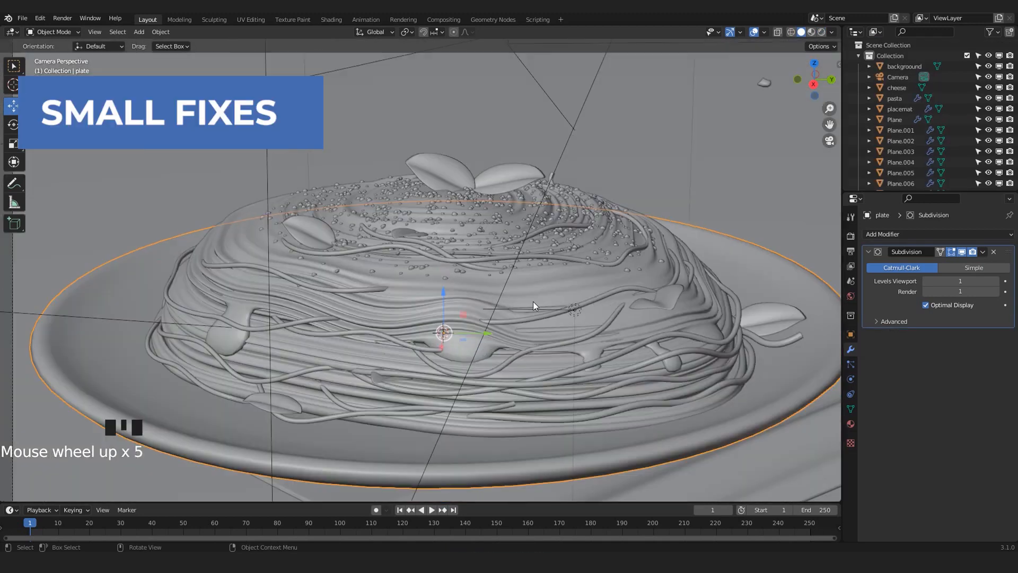
pyautogui.click(531, 360)
pyautogui.click(530, 376)
pyautogui.press('KP_7')
pyautogui.press('Tab')
pyautogui.scroll(8, 530, 376)
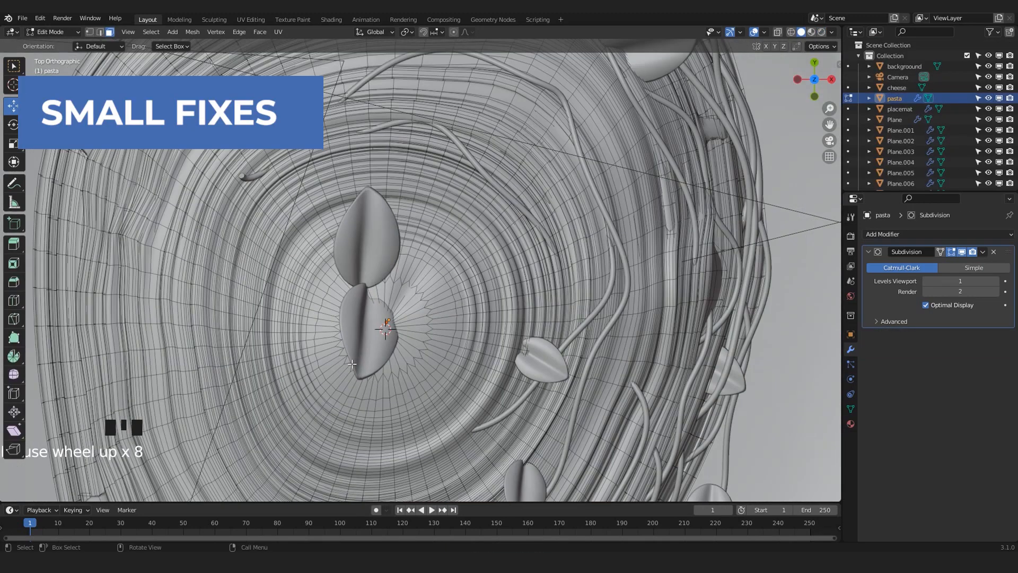
pyautogui.hotkey('alt', 'z')
pyautogui.moveTo(331, 283); pyautogui.dragTo(439, 389)
pyautogui.hotkey('alt', 'z')
pyautogui.press('KP_0')
pyautogui.moveTo(448, 177); pyautogui.dragTo(447, 183)
pyautogui.hotkey('ctrl', 'z')
pyautogui.click(455, 32)
pyautogui.keyDown('shift'); pyautogui.moveTo(451, 231); pyautogui.dragTo(450, 237, button='middle'); pyautogui.keyUp('shift')
pyautogui.moveTo(448, 225); pyautogui.dragTo(451, 183)
pyautogui.press('Tab')
# Move the two basil leaves at the summit upward onto the raised peak
pyautogui.click(546, 212)
pyautogui.scroll(2, 545, 211)
pyautogui.moveTo(489, 250); pyautogui.dragTo(488, 204)
pyautogui.hotkey('alt', 'z')
pyautogui.click(418, 302)
pyautogui.moveTo(423, 265); pyautogui.dragTo(423, 201)
# Add a UV sphere and move it along the Y axis to the plate's rim beside the pasta
pyautogui.scroll(-4, 451, 239)
pyautogui.keyDown('shift'); pyautogui.moveTo(501, 366); pyautogui.dragTo(530, 270, button='middle'); pyautogui.keyUp('shift')
pyautogui.hotkey('shift', 'a')
pyautogui.moveTo(530, 269)
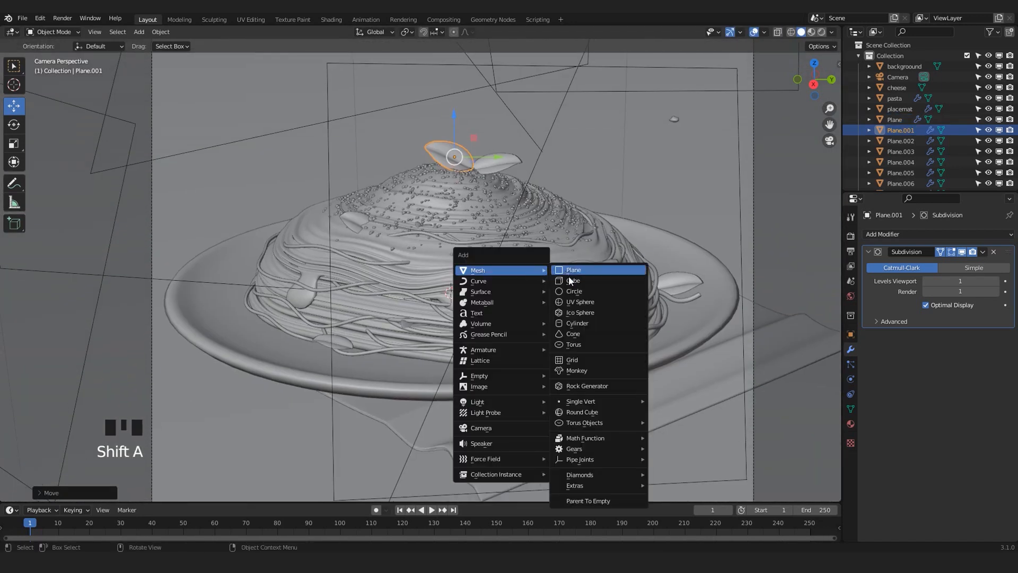
pyautogui.click(567, 303)
pyautogui.moveTo(492, 292); pyautogui.dragTo(263, 292)
pyautogui.keyDown('shift'); pyautogui.moveTo(226, 305); pyautogui.dragTo(500, 301, button='middle'); pyautogui.keyUp('shift')
pyautogui.scroll(3, 504, 297)
# Smooth-shade the sphere, flatten it along Z, scale and rotate it, and place it on the plate beside the pasta
pyautogui.rightClick(523, 278)
pyautogui.click(523, 278)
pyautogui.press('s')
pyautogui.press('z')
pyautogui.press('s')
pyautogui.scroll(4, 668, 273)
pyautogui.press('r')
pyautogui.click(688, 292)
pyautogui.keyDown('shift'); pyautogui.moveTo(688, 292); pyautogui.dragTo(473, 248, button='middle'); pyautogui.keyUp('shift')
pyautogui.press('g')
pyautogui.click(495, 232)
# Pull parts of the flattened sphere's mesh in Edit Mode to shape it into an irregular sauce drop
pyautogui.press('Tab')
pyautogui.click(439, 280)
pyautogui.keyDown('ctrl'); pyautogui.click(438, 291); pyautogui.keyUp('ctrl')
pyautogui.moveTo(438, 313); pyautogui.dragTo(379, 347, button='middle')
pyautogui.moveTo(389, 301); pyautogui.dragTo(366, 321)
pyautogui.scroll(8, 368, 320)
pyautogui.click(423, 161)
pyautogui.moveTo(448, 182); pyautogui.dragTo(431, 169)
pyautogui.scroll(-3, 398, 297)
pyautogui.moveTo(350, 350); pyautogui.dragTo(382, 302, button='middle')
pyautogui.press('Tab')
# Assign the existing tomato souce material to the drop, previewing the scene with materials
pyautogui.click(852, 425)
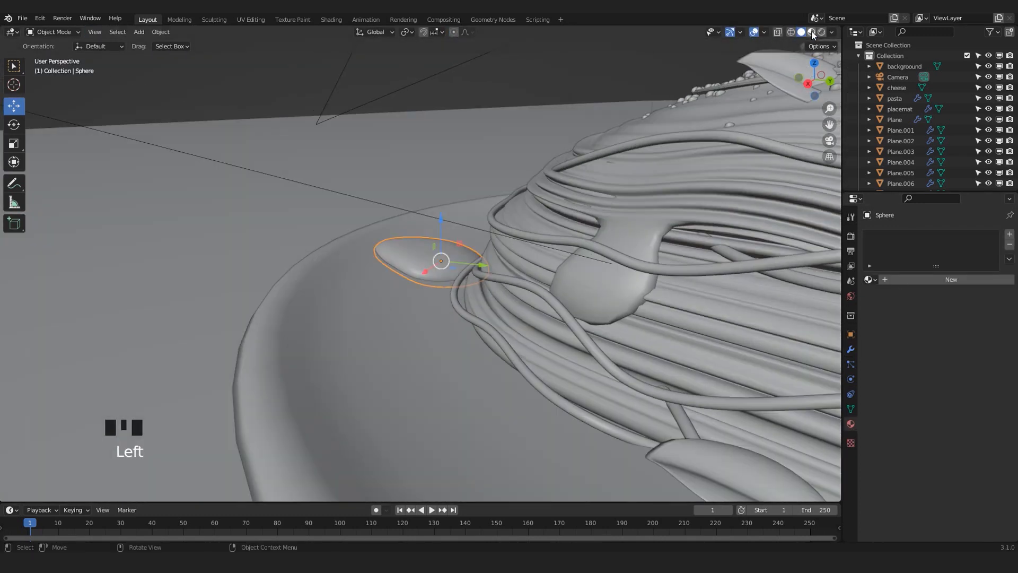
pyautogui.click(812, 32)
pyautogui.click(870, 279)
pyautogui.click(884, 372)
# Duplicate the sauce drop to the opposite side of the plate, rotate it and reposition it next to the pasta
pyautogui.press('KP_0')
pyautogui.keyDown('shift'); pyautogui.moveTo(371, 276); pyautogui.dragTo(276, 254, button='middle'); pyautogui.keyUp('shift')
pyautogui.hotkey('shift', 'd')
pyautogui.click(776, 328)
pyautogui.scroll(4, 488, 278)
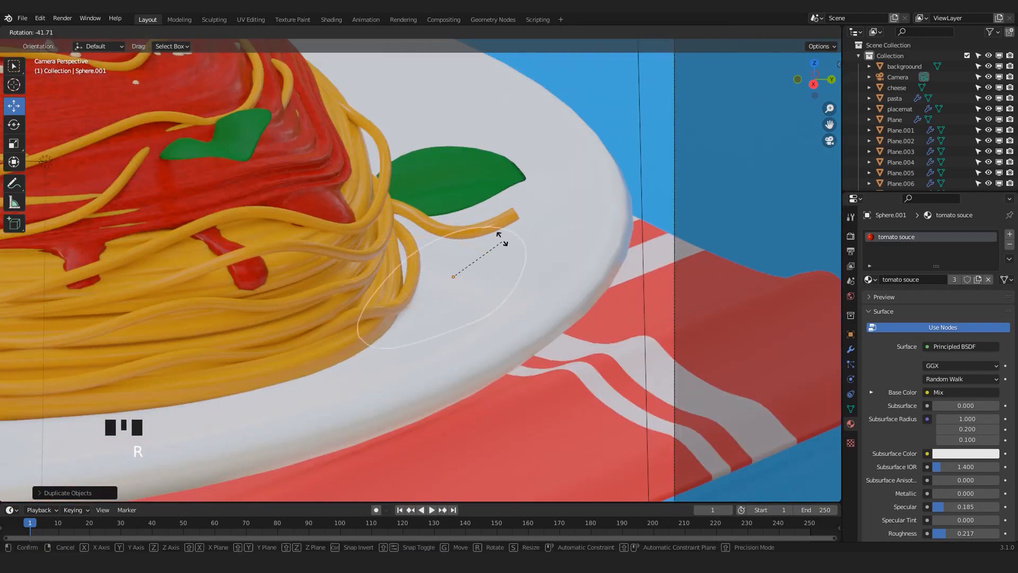
pyautogui.press('KP_Decimal')
pyautogui.moveTo(533, 294); pyautogui.dragTo(386, 287, button='middle')
pyautogui.press('g')
pyautogui.click(201, 236)
pyautogui.moveTo(201, 236); pyautogui.dragTo(619, 305, button='middle')
pyautogui.press('KP_0')
pyautogui.click(611, 343)
# Inspect the rendered dish with its sauce drops and added strands from several angles and through the camera
pyautogui.scroll(-4, 612, 343)
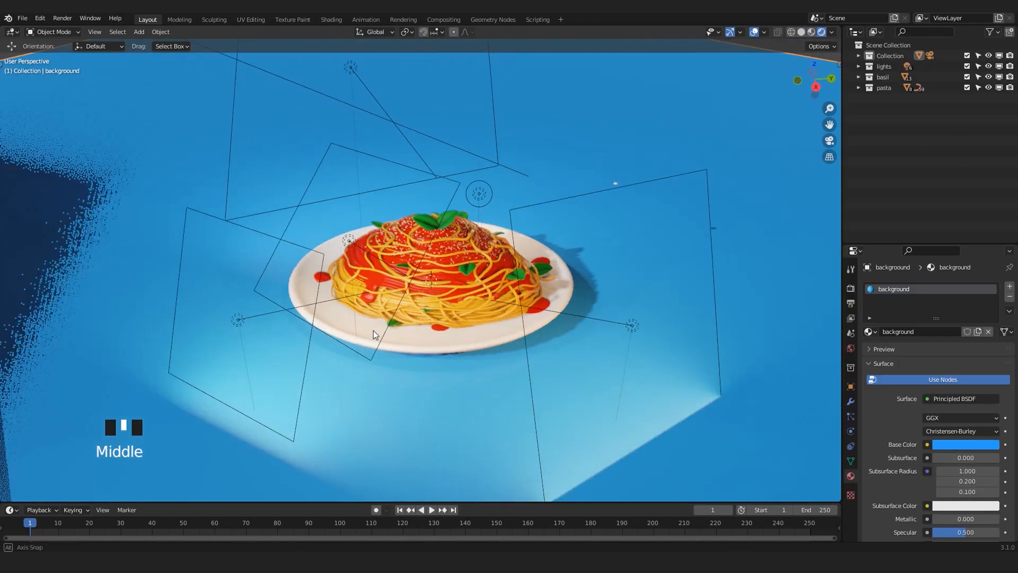
pyautogui.scroll(4, 551, 337)
pyautogui.moveTo(552, 337); pyautogui.dragTo(489, 323, button='middle')
pyautogui.scroll(-3, 490, 329)
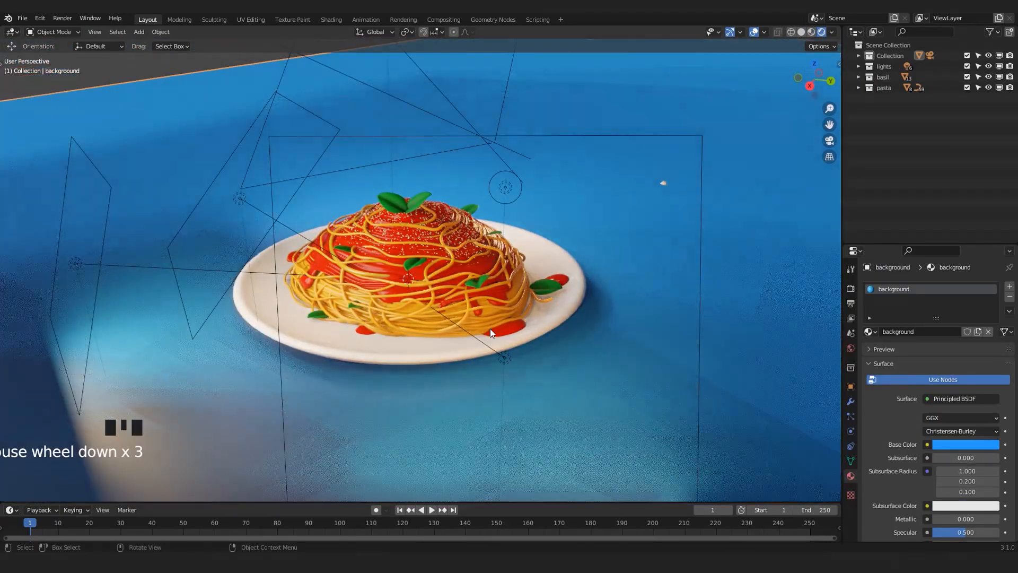
pyautogui.press('KP_0')
pyautogui.moveTo(492, 329)
pyautogui.keyDown('shift'); pyautogui.mouseDown(button='middle')
pyautogui.moveTo(547, 335)
pyautogui.moveTo(478, 336)
pyautogui.mouseUp(button='middle'); pyautogui.keyUp('shift')
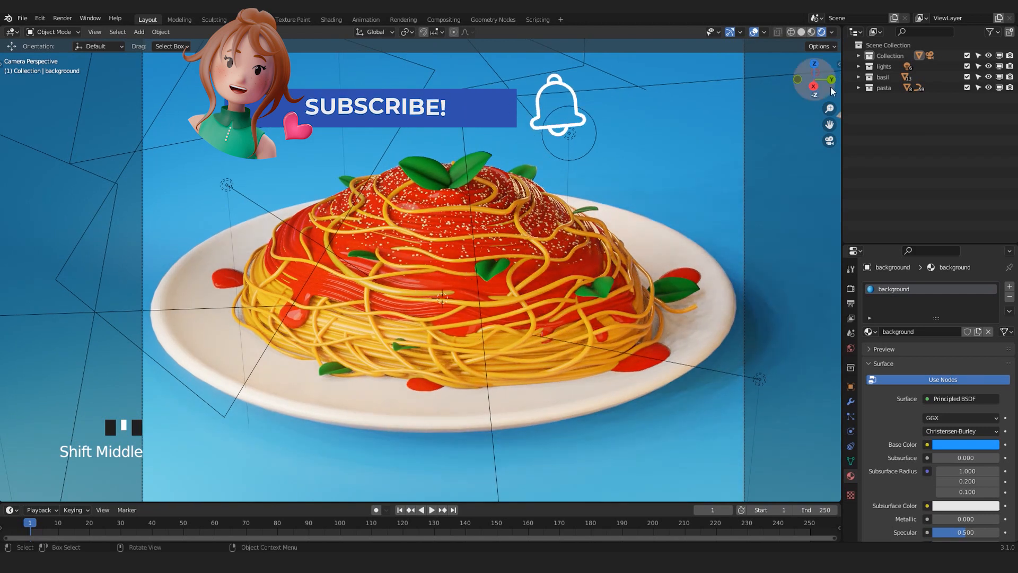
# Switch the viewport to Material Preview and review the dish from above, from the front and through the camera
pyautogui.click(802, 32)
pyautogui.click(817, 33)
pyautogui.scroll(2, 450, 307)
pyautogui.scroll(-2, 446, 292)
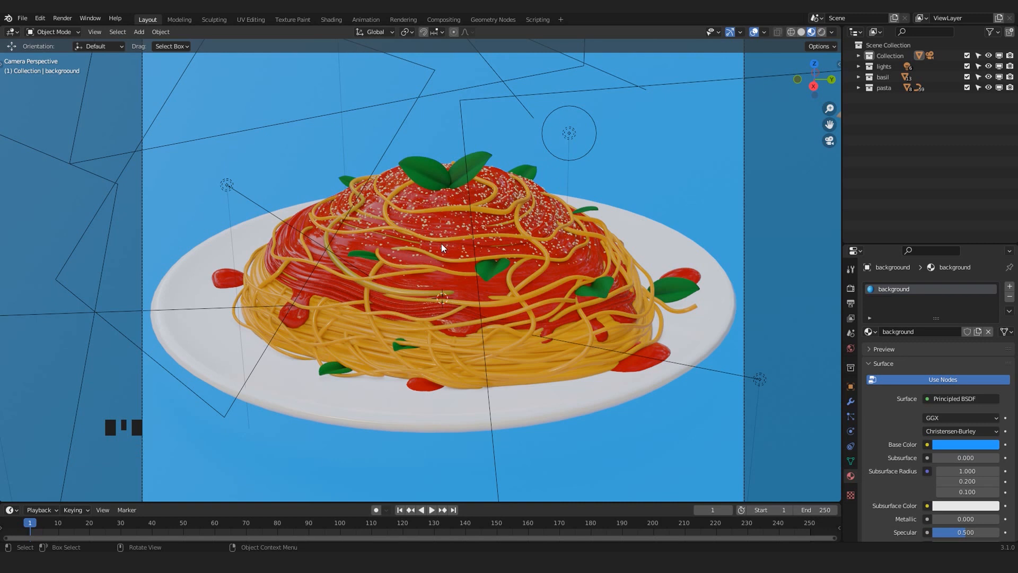
pyautogui.moveTo(451, 237); pyautogui.dragTo(438, 229, button='middle')
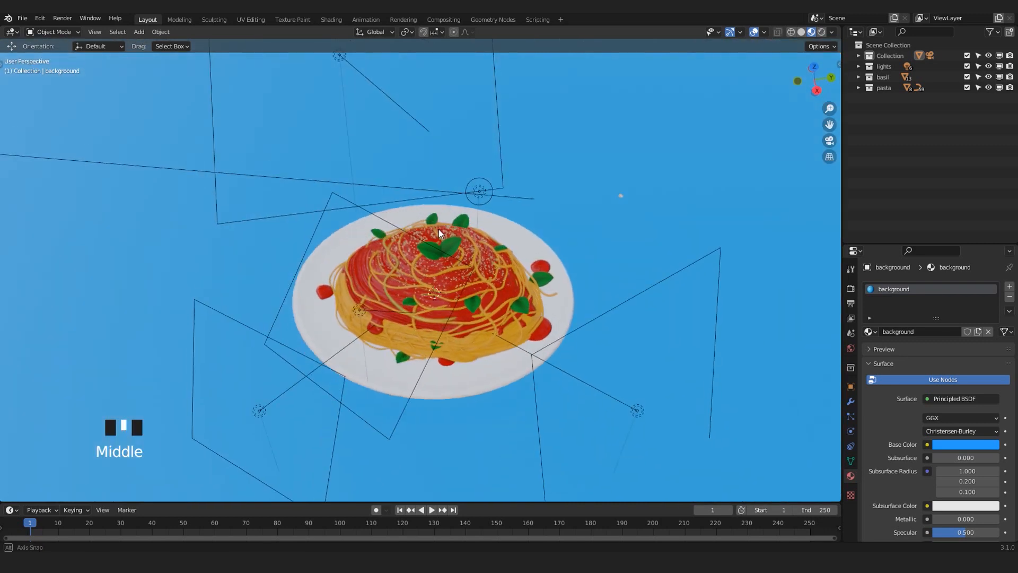
pyautogui.scroll(4, 437, 259)
pyautogui.scroll(-4, 436, 289)
pyautogui.moveTo(436, 308); pyautogui.dragTo(423, 291, button='middle')
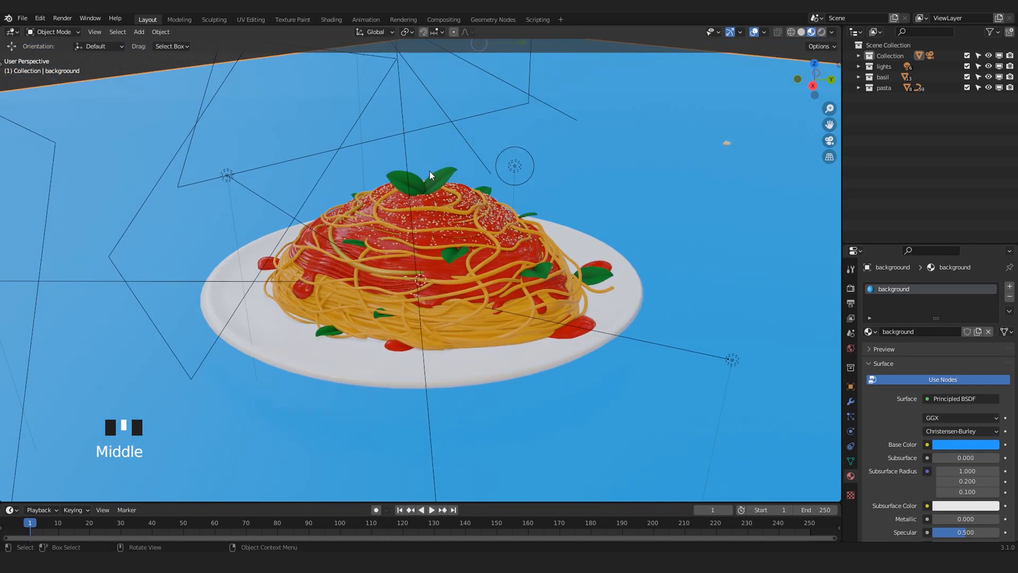
pyautogui.press('KP_0')
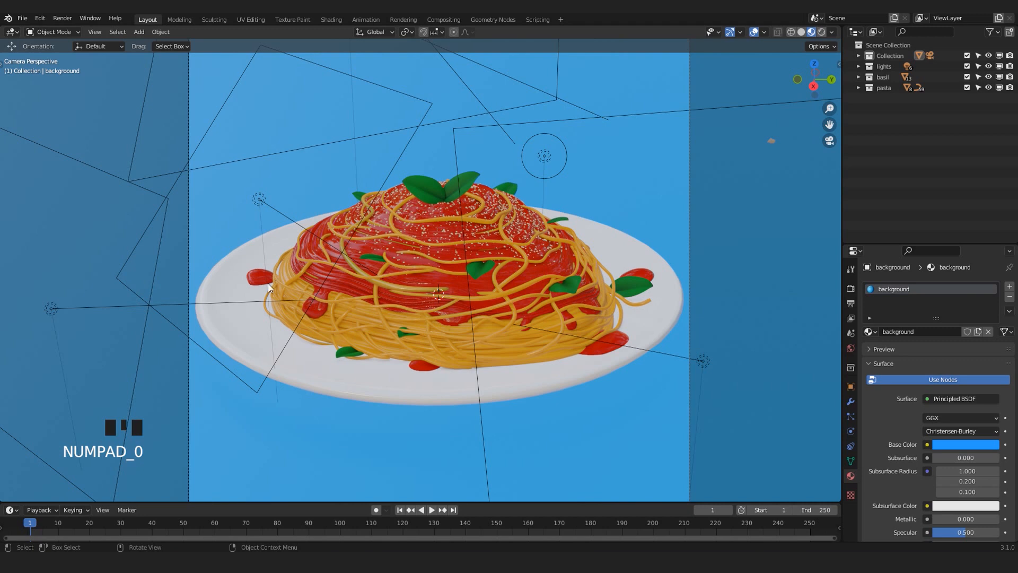
# Examine individual spaghetti strands on the lower left and right of the mound up close, together with their pasta material
pyautogui.scroll(2, 329, 292)
pyautogui.keyDown('shift'); pyautogui.moveTo(330, 291); pyautogui.dragTo(274, 289, button='middle'); pyautogui.keyUp('shift')
pyautogui.click(279, 317)
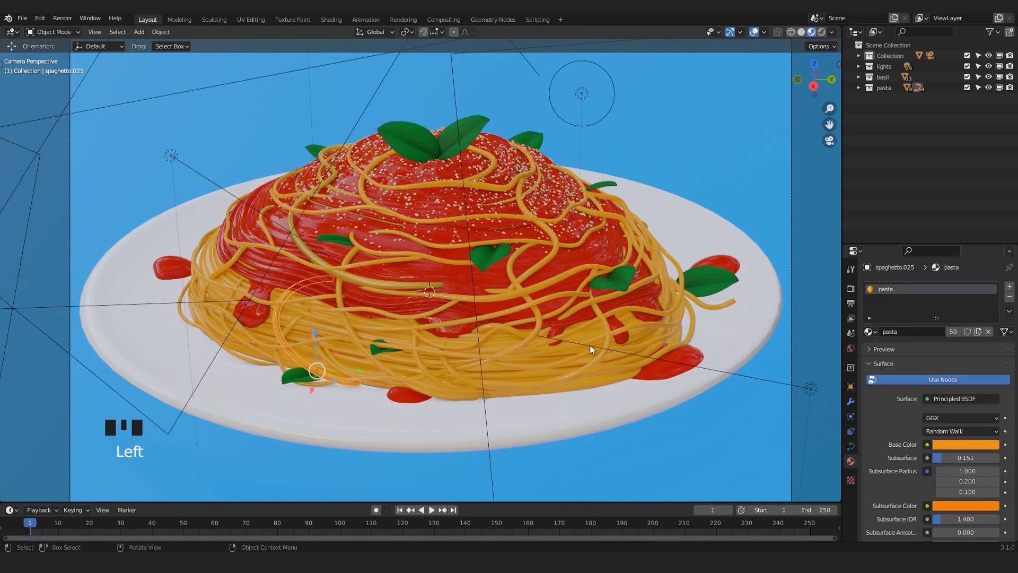
pyautogui.click(660, 311)
pyautogui.click(665, 311)
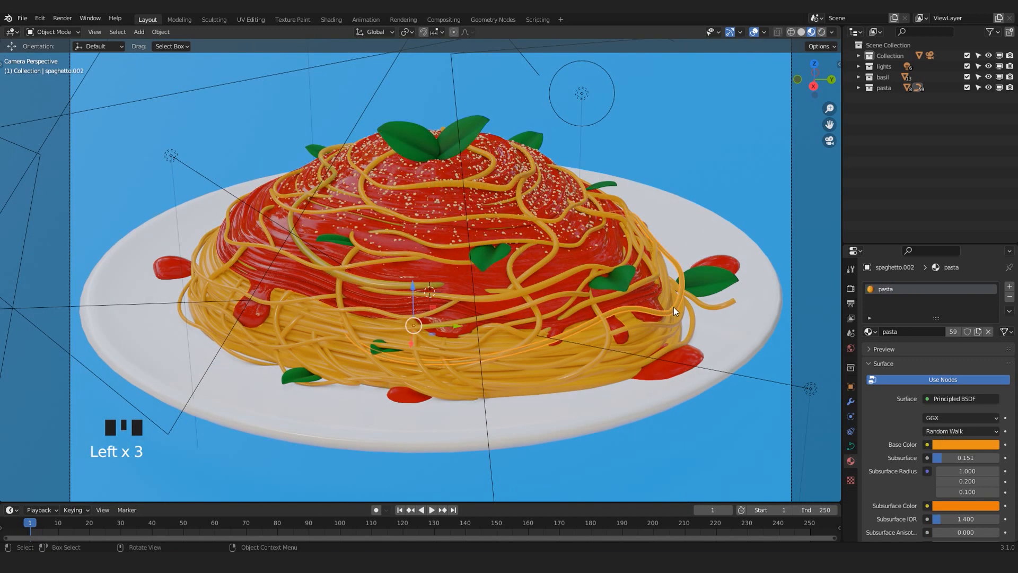
pyautogui.scroll(-2, 313, 298)
pyautogui.scroll(3, 410, 279)
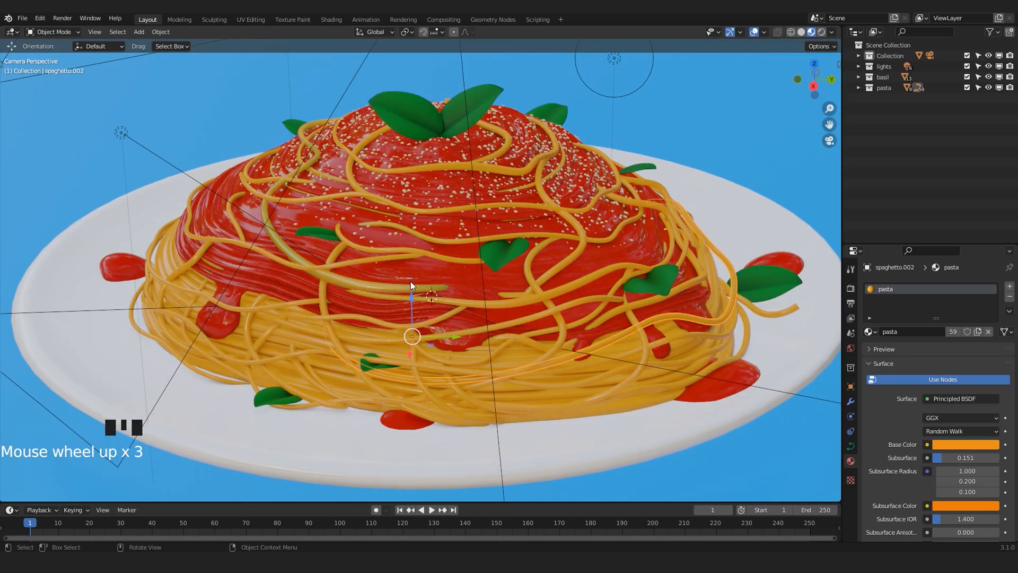
pyautogui.scroll(-2, 477, 280)
pyautogui.scroll(1, 498, 275)
pyautogui.keyDown('shift'); pyautogui.moveTo(610, 290); pyautogui.dragTo(566, 297, button='middle'); pyautogui.keyUp('shift')
pyautogui.scroll(2, 616, 249)
pyautogui.scroll(-3, 661, 232)
pyautogui.scroll(1, 510, 257)
pyautogui.scroll(1, 351, 129)
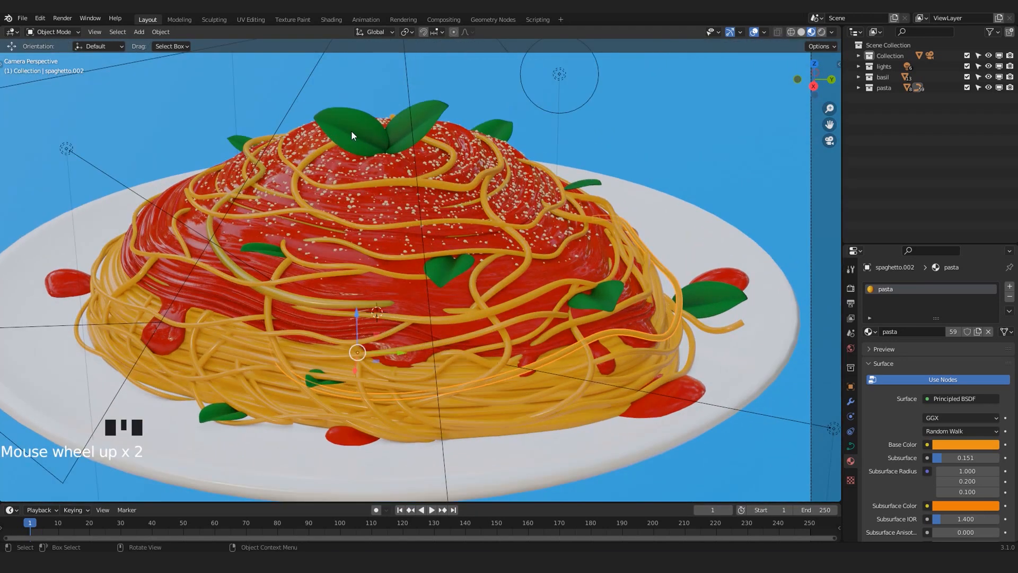
# Select the left basil leaf on the summit and open its basil material in the Shading workspace with Material Preview
pyautogui.click(351, 131)
pyautogui.scroll(-1, 378, 180)
pyautogui.scroll(4, 378, 181)
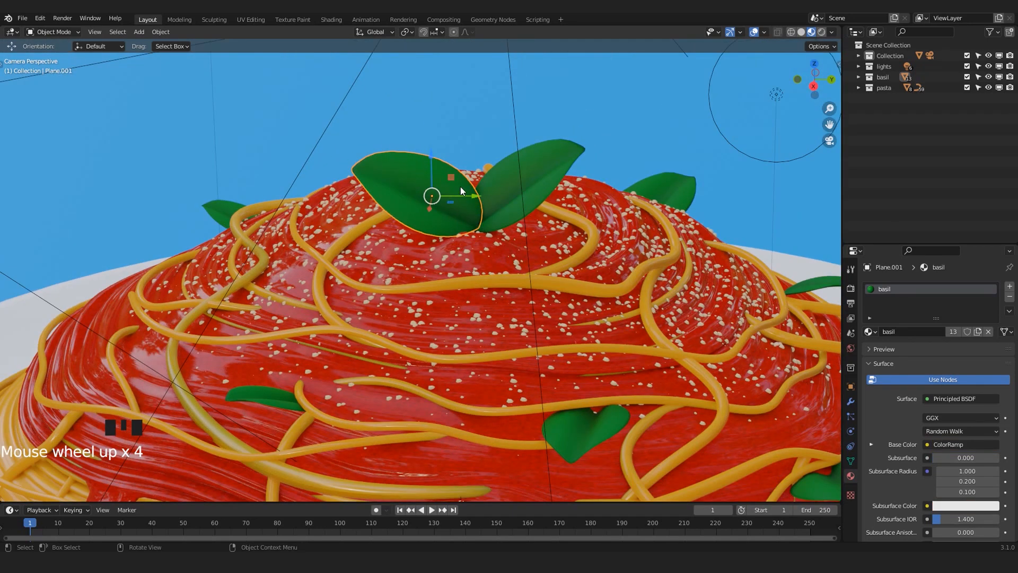
pyautogui.scroll(2, 399, 183)
pyautogui.scroll(-4, 412, 259)
pyautogui.keyDown('shift'); pyautogui.moveTo(412, 259); pyautogui.dragTo(374, 91, button='middle'); pyautogui.keyUp('shift')
pyautogui.click(327, 20)
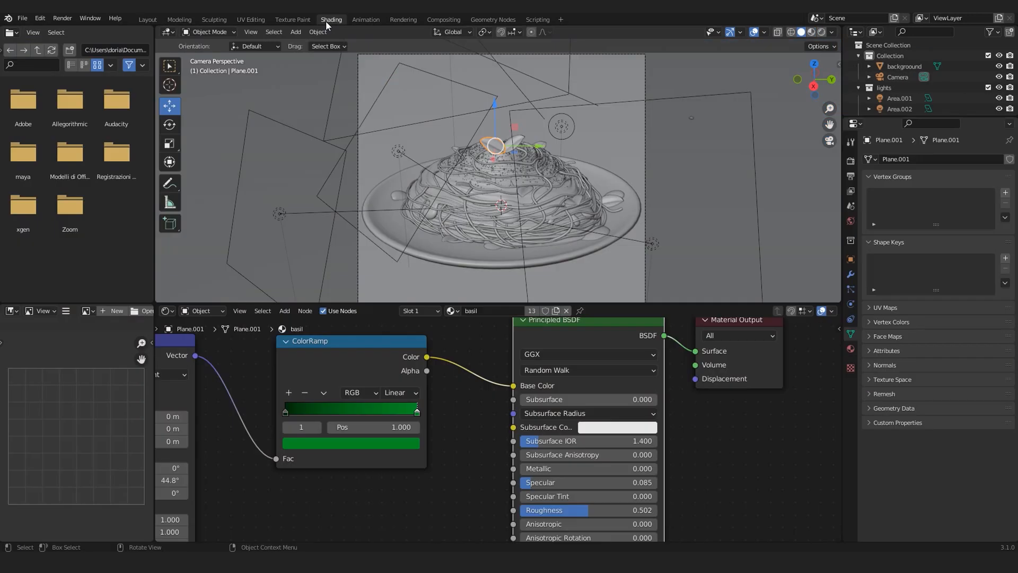
pyautogui.click(812, 34)
# Move the Texture Coordinate node closer to the Mapping node in the basil material's node network
pyautogui.scroll(3, 484, 145)
pyautogui.scroll(-5, 426, 389)
pyautogui.moveTo(421, 373); pyautogui.dragTo(513, 368, button='middle')
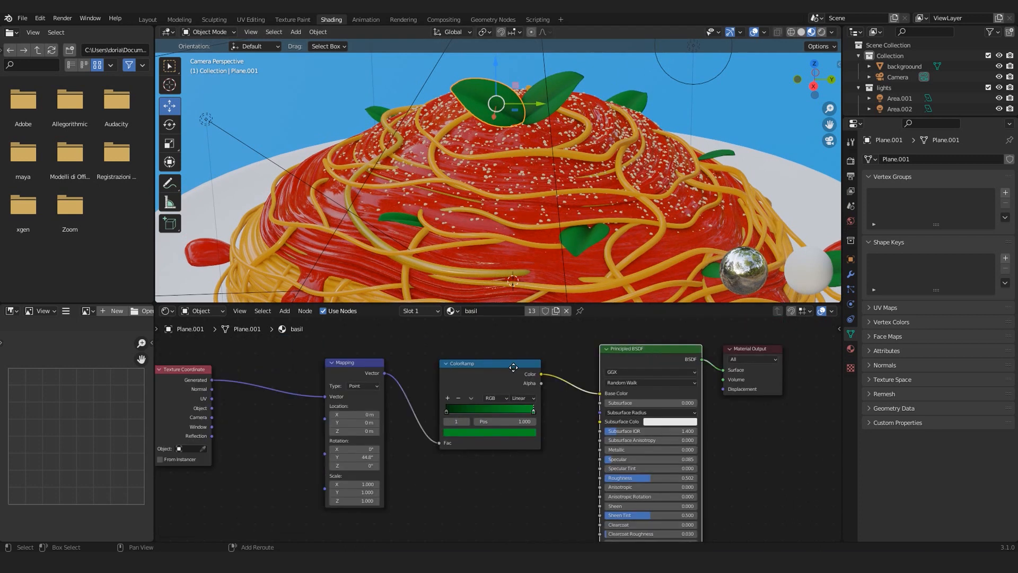
pyautogui.scroll(-2, 451, 386)
pyautogui.moveTo(257, 401); pyautogui.dragTo(307, 386)
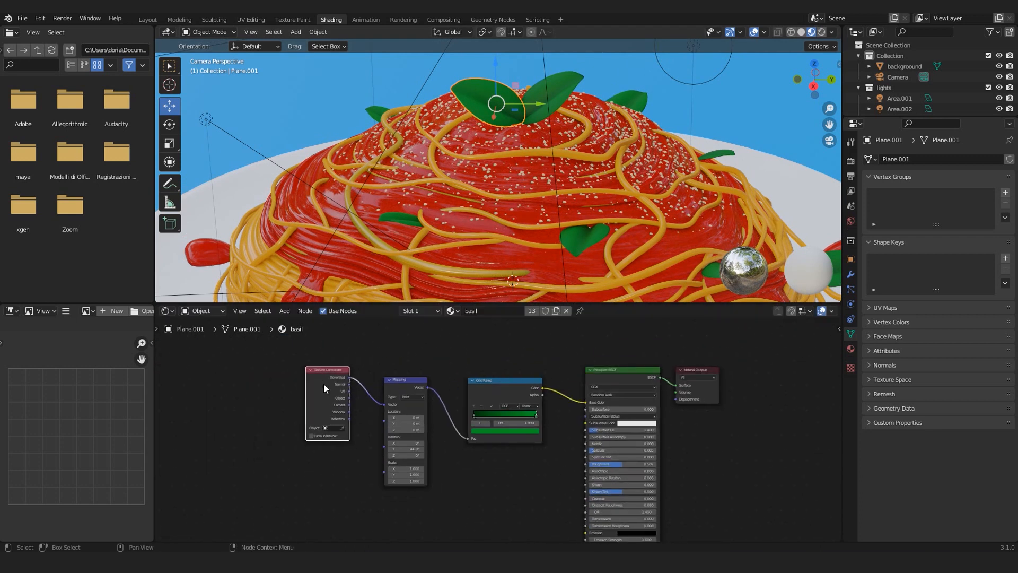
pyautogui.scroll(2, 553, 419)
pyautogui.scroll(2, 553, 421)
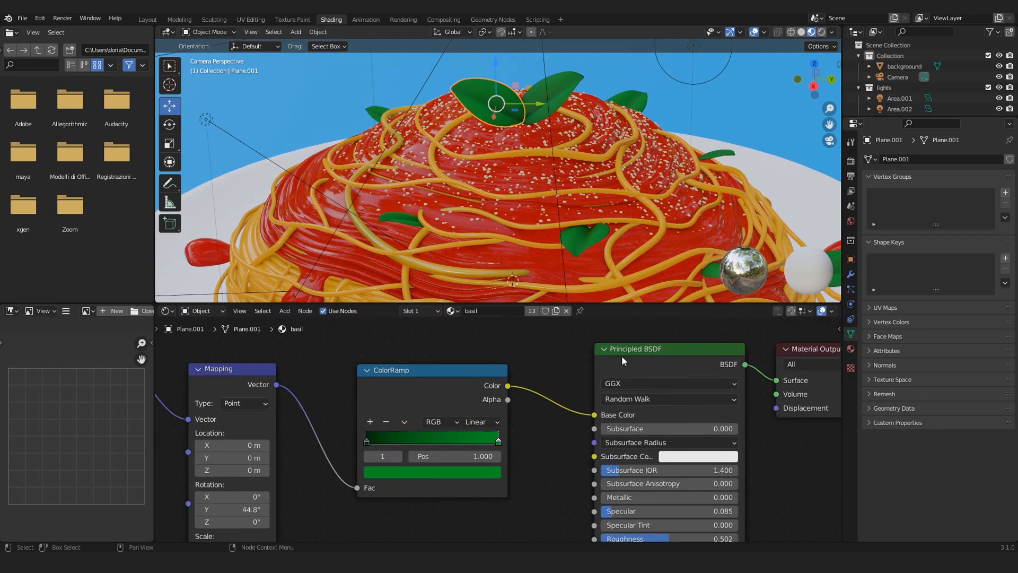
# Move the ColorRamp node closer to the Principled BSDF in the basil material's node network
pyautogui.scroll(-1, 657, 354)
pyautogui.scroll(-2, 476, 399)
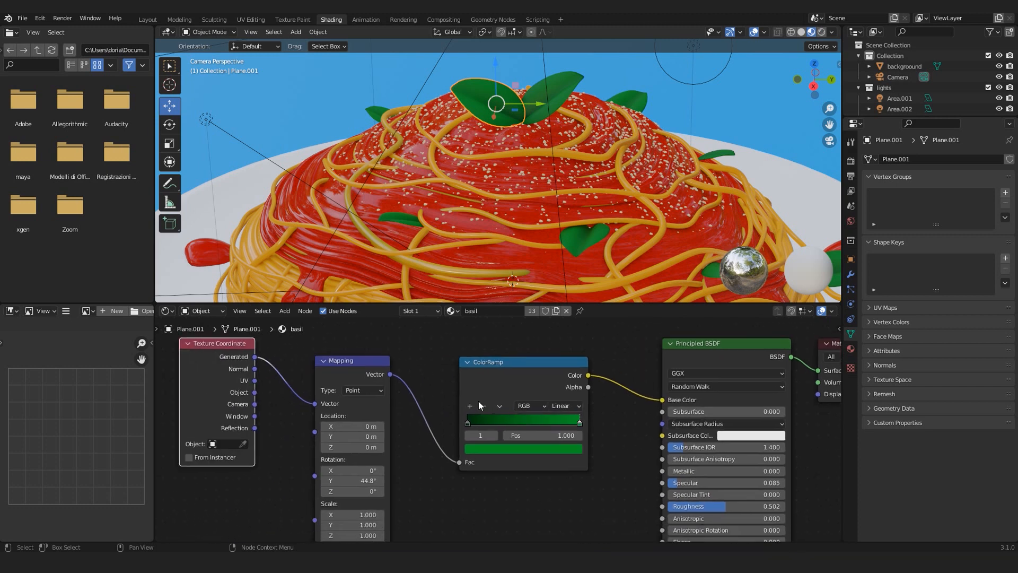
pyautogui.moveTo(499, 378); pyautogui.dragTo(525, 378)
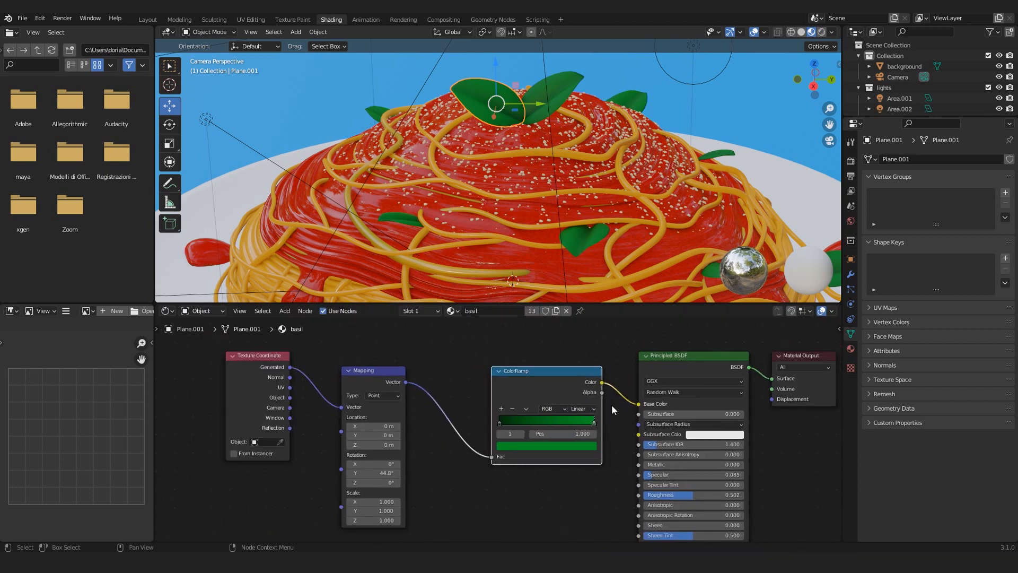
# Inspect the colours of both stops in the basil material's ColorRamp, first the bright green one and then the dark green one
pyautogui.scroll(1, 607, 418)
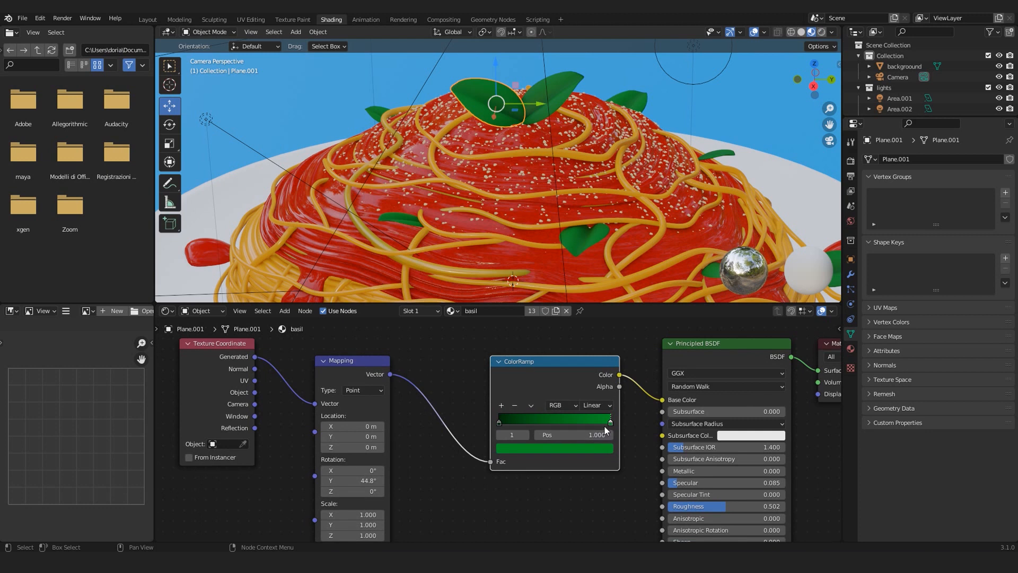
pyautogui.click(597, 448)
pyautogui.click(576, 384)
pyautogui.click(497, 424)
pyautogui.click(518, 449)
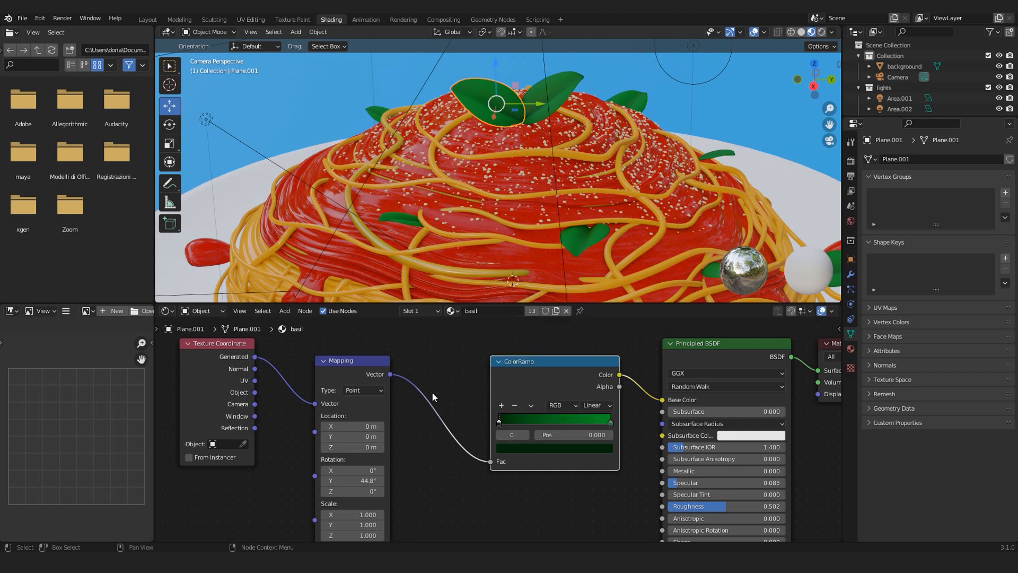
# Move the Mapping node closer to the ColorRamp and the Texture Coordinate node closer to the Mapping node
pyautogui.scroll(-1, 414, 371)
pyautogui.moveTo(371, 386); pyautogui.dragTo(405, 380)
pyautogui.moveTo(235, 381); pyautogui.dragTo(280, 386)
pyautogui.scroll(1, 300, 386)
pyautogui.scroll(-1, 300, 386)
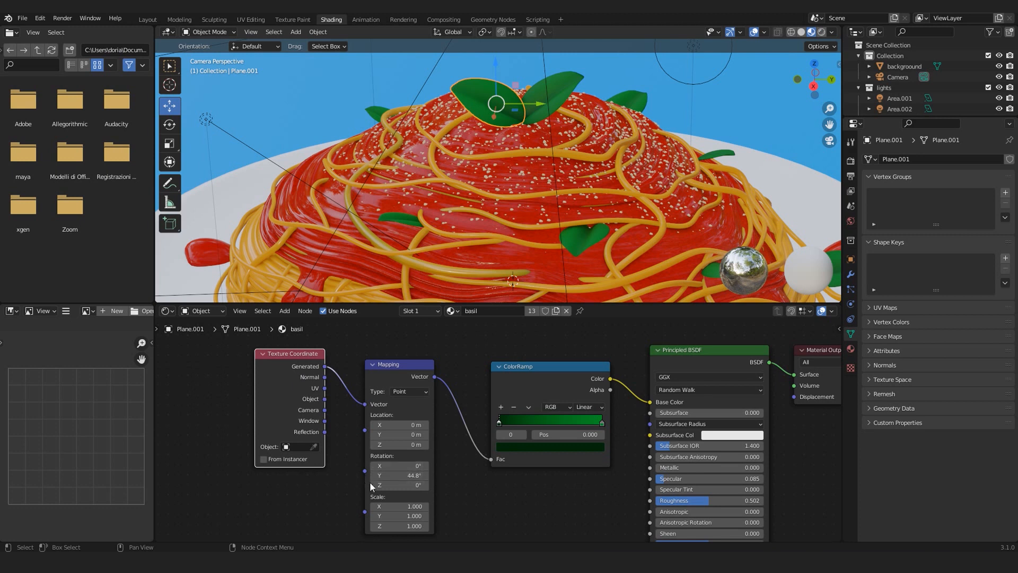
# Shift the Mapping node slightly toward the ColorRamp and lower the Texture Coordinate node so its Generated output lines up with the Mapping input
pyautogui.scroll(3, 498, 194)
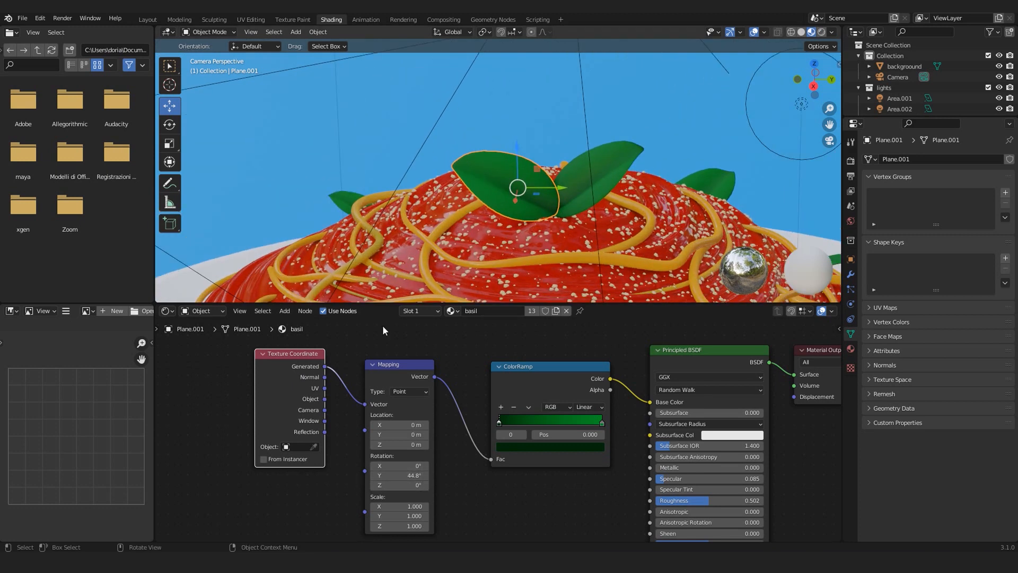
pyautogui.scroll(2, 296, 413)
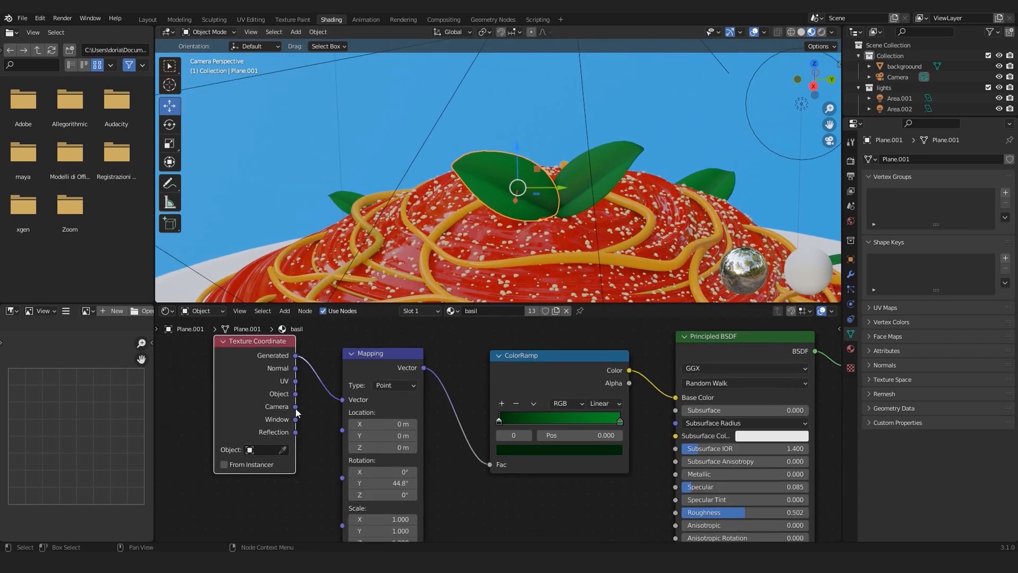
pyautogui.moveTo(425, 466); pyautogui.dragTo(483, 449, button='middle')
pyautogui.scroll(-1, 445, 430)
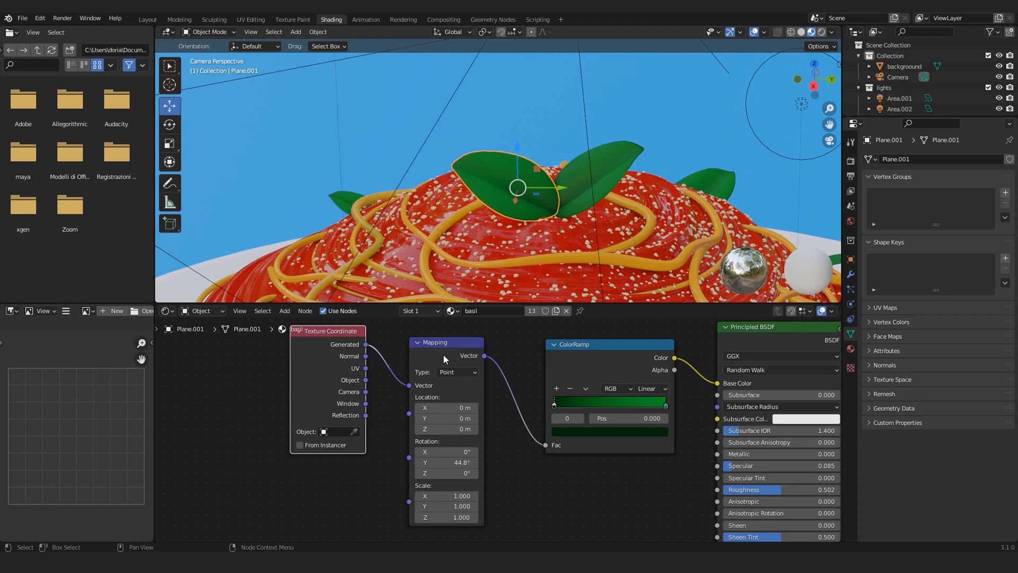
pyautogui.moveTo(444, 356); pyautogui.dragTo(459, 349)
pyautogui.moveTo(311, 354); pyautogui.dragTo(310, 385)
pyautogui.scroll(1, 341, 404)
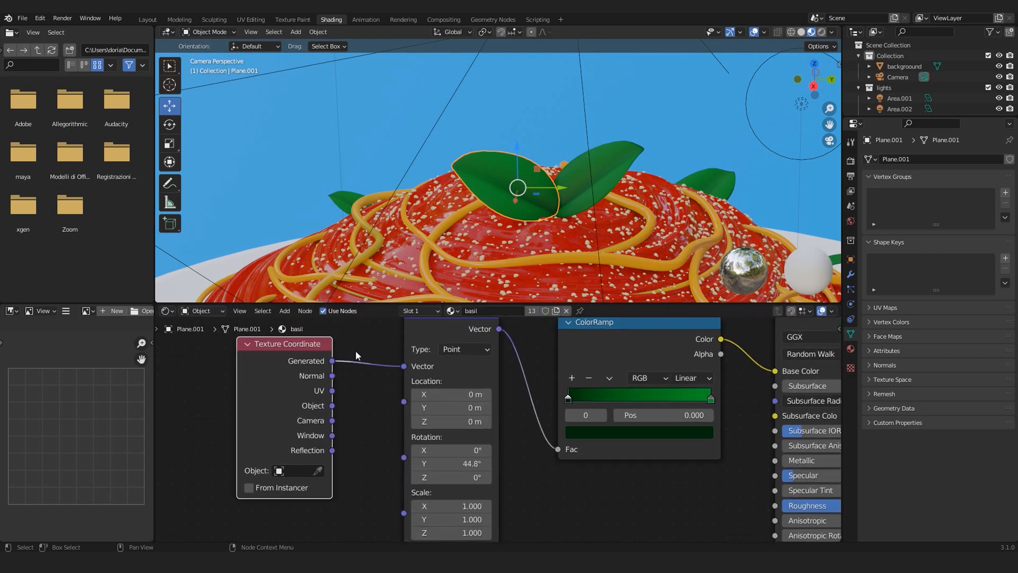
pyautogui.moveTo(356, 355); pyautogui.dragTo(350, 387, button='middle')
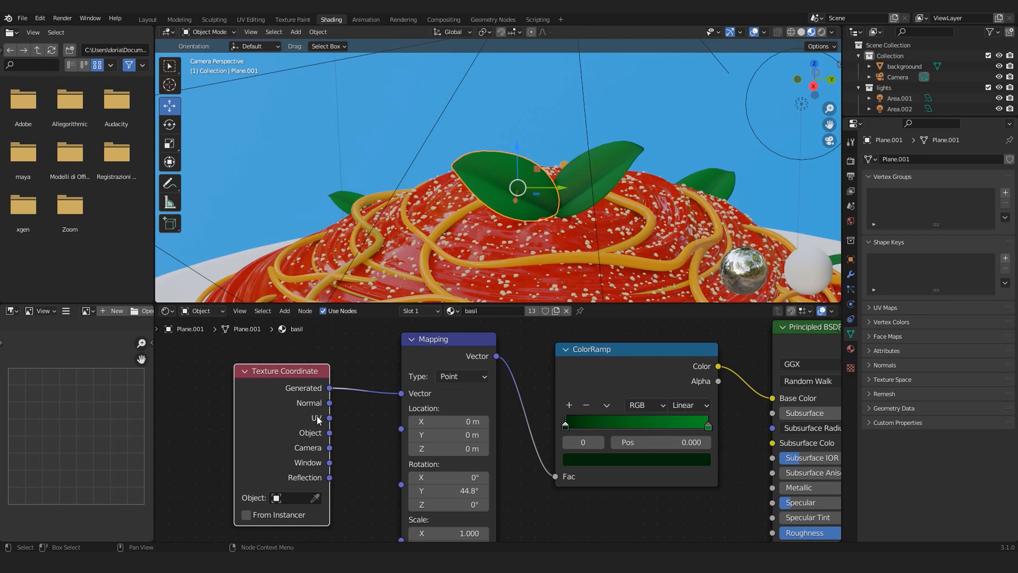
# Examine the basil leaves on the summit up close, then the whole dish and plate through the camera
pyautogui.scroll(2, 466, 183)
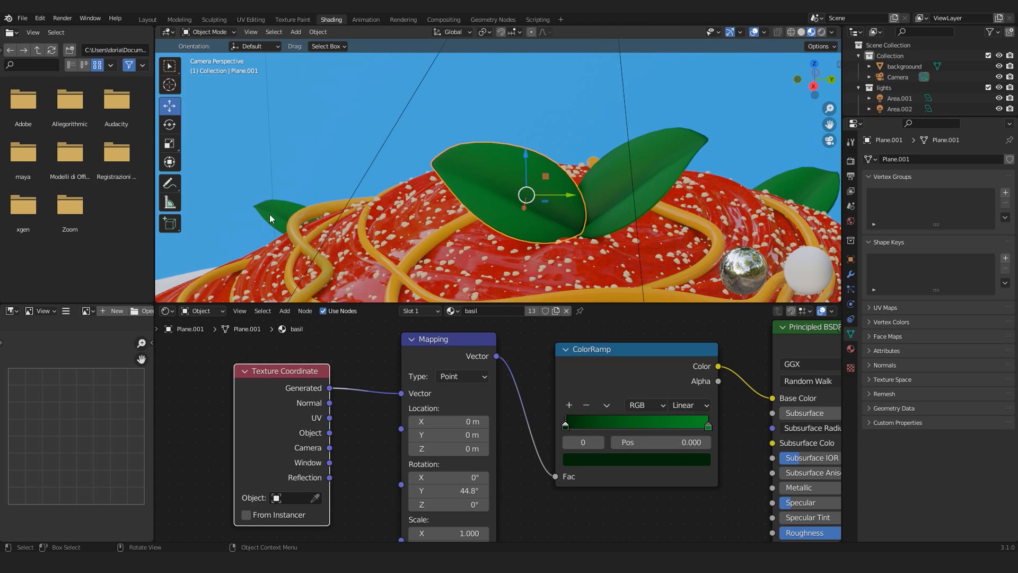
pyautogui.scroll(-2, 469, 231)
pyautogui.keyDown('shift'); pyautogui.moveTo(469, 230); pyautogui.dragTo(429, 201, button='middle'); pyautogui.keyUp('shift')
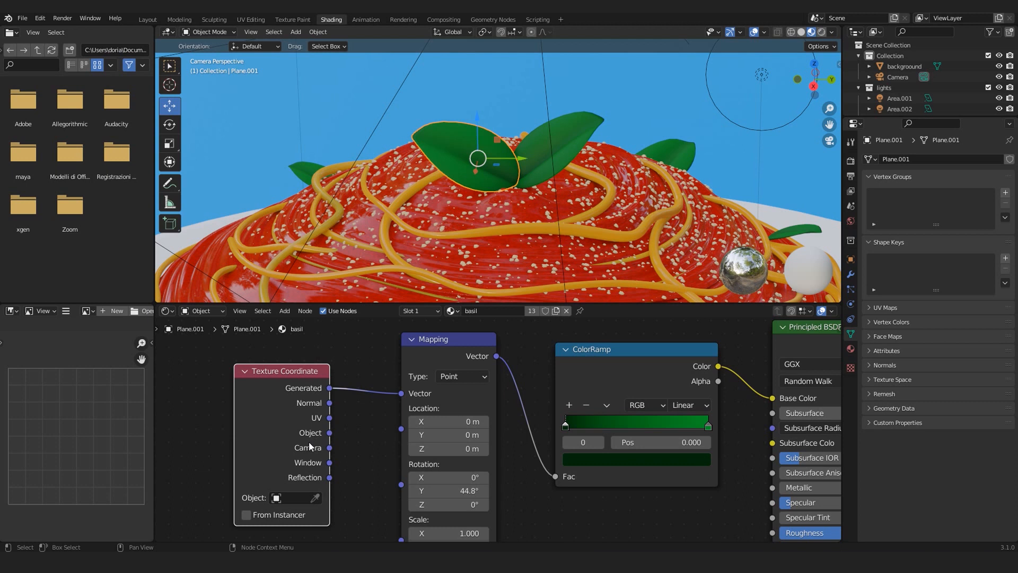
pyautogui.scroll(-4, 481, 152)
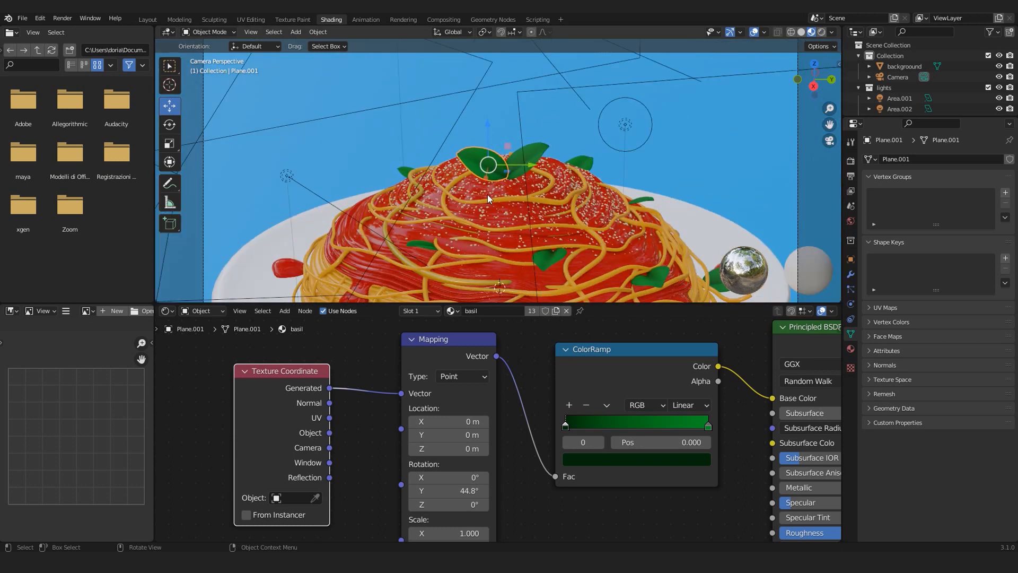
pyautogui.scroll(2, 533, 173)
pyautogui.keyDown('shift'); pyautogui.moveTo(562, 230); pyautogui.dragTo(488, 161, button='middle'); pyautogui.keyUp('shift')
pyautogui.scroll(-2, 541, 175)
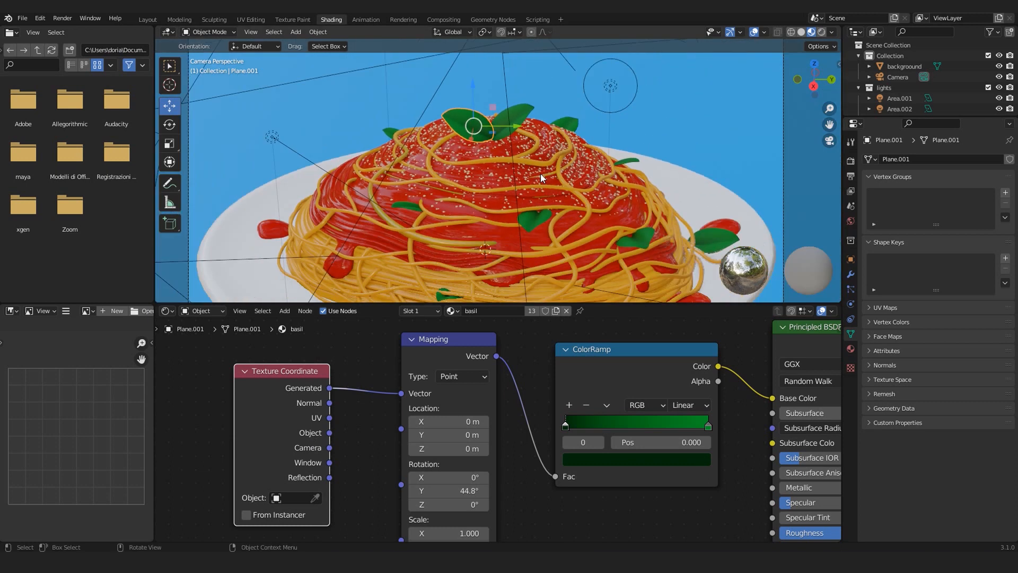
pyautogui.scroll(-1, 489, 164)
pyautogui.keyDown('shift'); pyautogui.moveTo(580, 221); pyautogui.dragTo(590, 231, button='middle'); pyautogui.keyUp('shift')
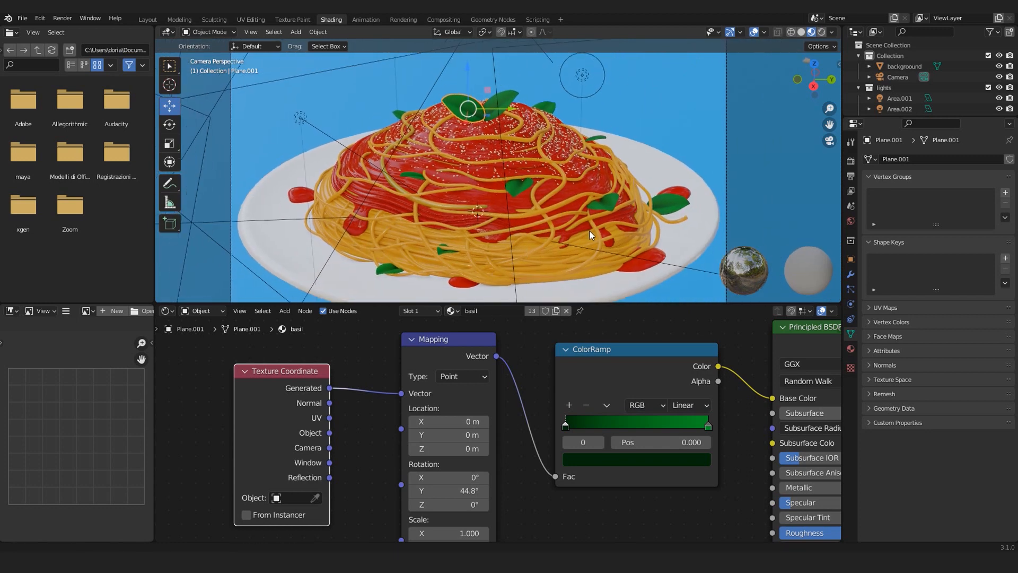
# Switch to the Layout workspace, select the point light above the dish and check its power and hex colour
pyautogui.click(139, 18)
pyautogui.scroll(-5, 371, 211)
pyautogui.moveTo(371, 211)
pyautogui.keyDown('shift'); pyautogui.mouseDown(button='middle')
pyautogui.moveTo(421, 250)
pyautogui.moveTo(321, 241)
pyautogui.moveTo(421, 190)
pyautogui.moveTo(416, 212)
pyautogui.moveTo(450, 246)
pyautogui.moveTo(421, 250)
pyautogui.mouseUp(button='middle'); pyautogui.keyUp('shift')
pyautogui.scroll(-5, 435, 234)
pyautogui.scroll(-3, 321, 240)
pyautogui.scroll(2, 433, 219)
pyautogui.scroll(2, 421, 249)
pyautogui.click(503, 178)
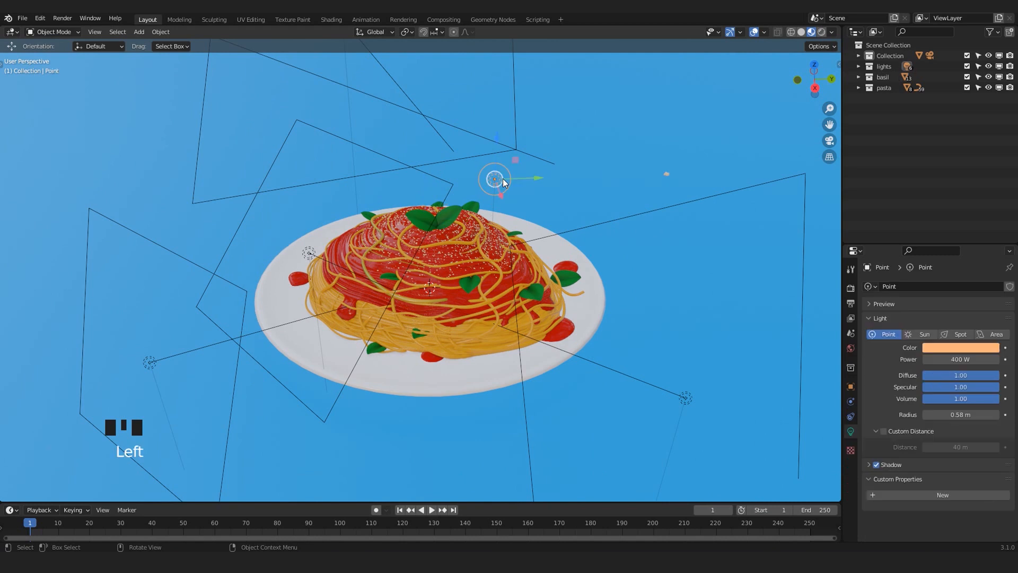
pyautogui.moveTo(518, 195); pyautogui.dragTo(551, 233, button='middle')
pyautogui.scroll(1, 520, 196)
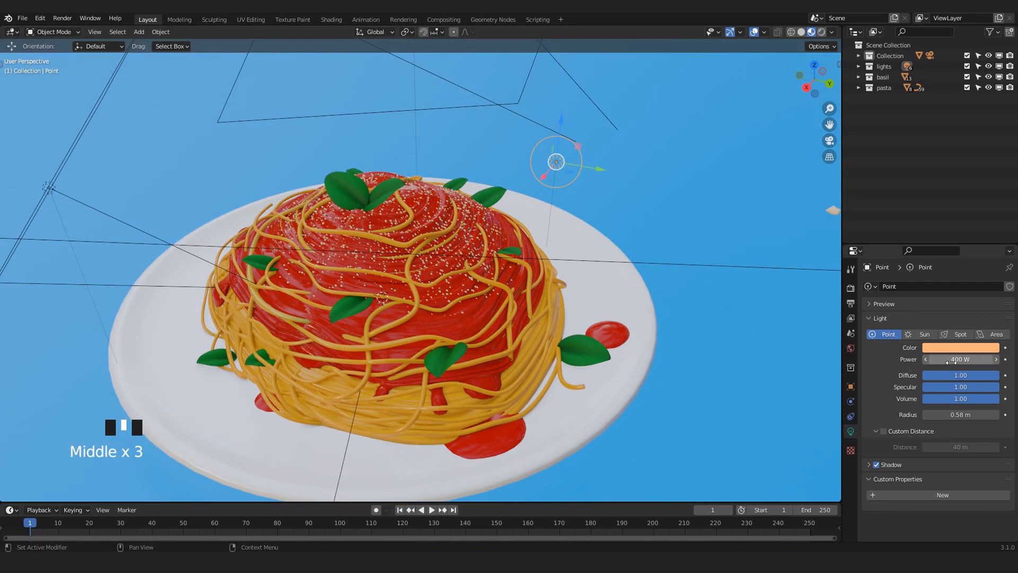
pyautogui.click(966, 347)
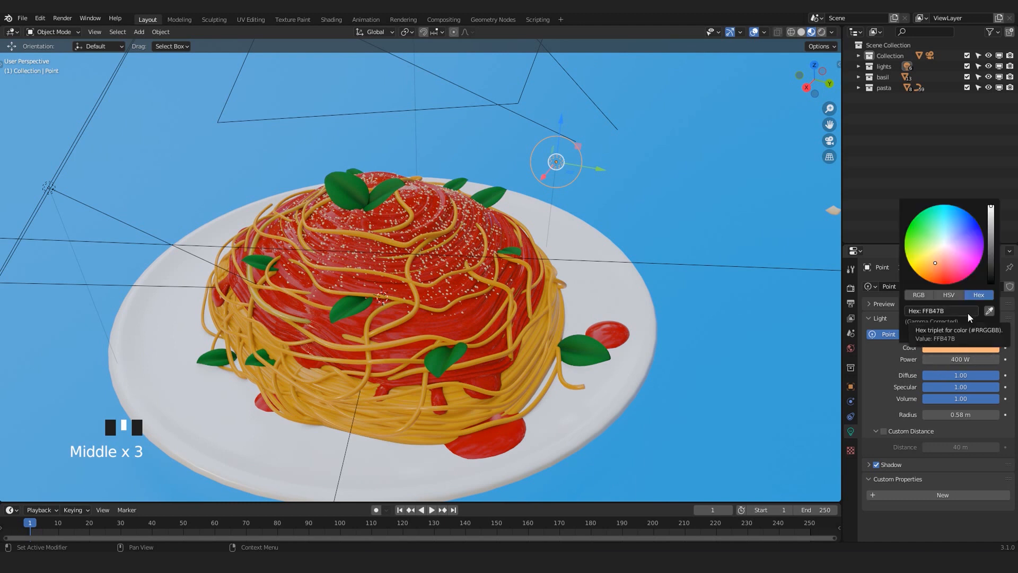
# Select the large area light above and behind the dish and check its colour and power
pyautogui.moveTo(669, 423); pyautogui.dragTo(383, 154, button='middle')
pyautogui.scroll(-4, 517, 286)
pyautogui.click(346, 133)
pyautogui.moveTo(502, 179); pyautogui.dragTo(451, 293, button='middle')
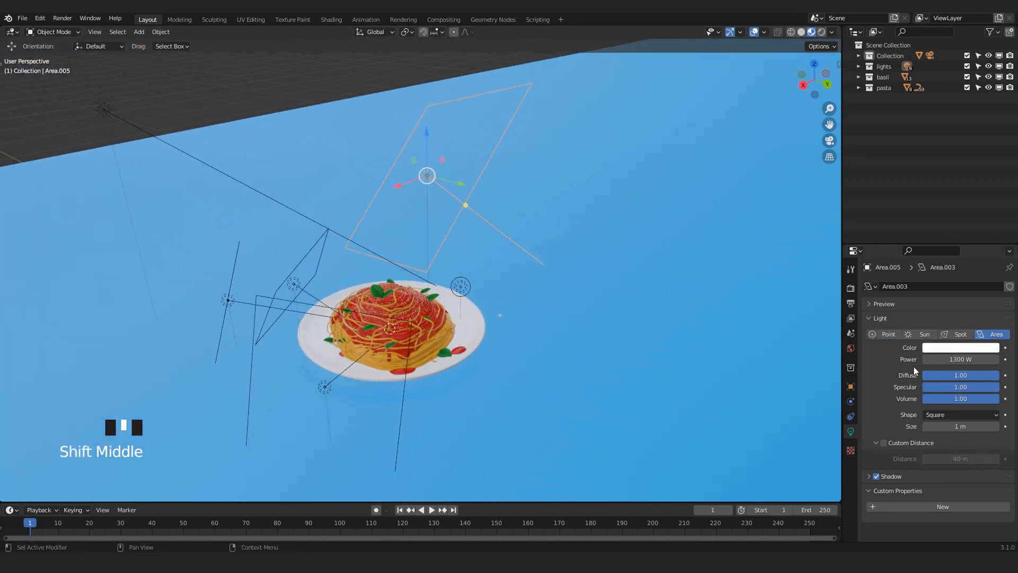
# Select the area light between the right side of the plate and the camera and check its colour and power
pyautogui.moveTo(352, 335); pyautogui.dragTo(566, 357, button='middle')
pyautogui.click(631, 333)
pyautogui.keyDown('shift'); pyautogui.moveTo(624, 373); pyautogui.dragTo(581, 345, button='middle'); pyautogui.keyUp('shift')
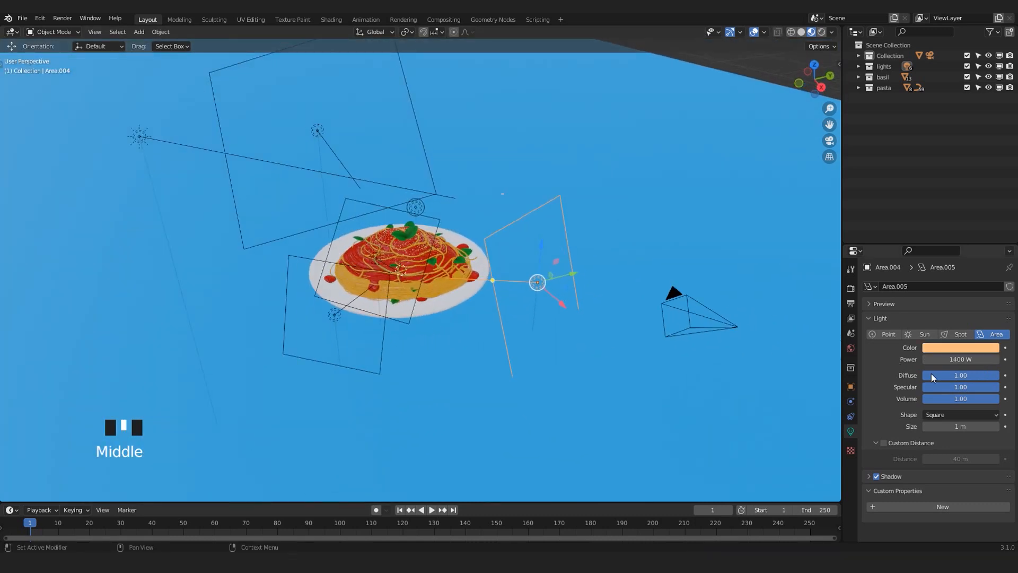
pyautogui.moveTo(505, 273); pyautogui.dragTo(534, 271, button='middle')
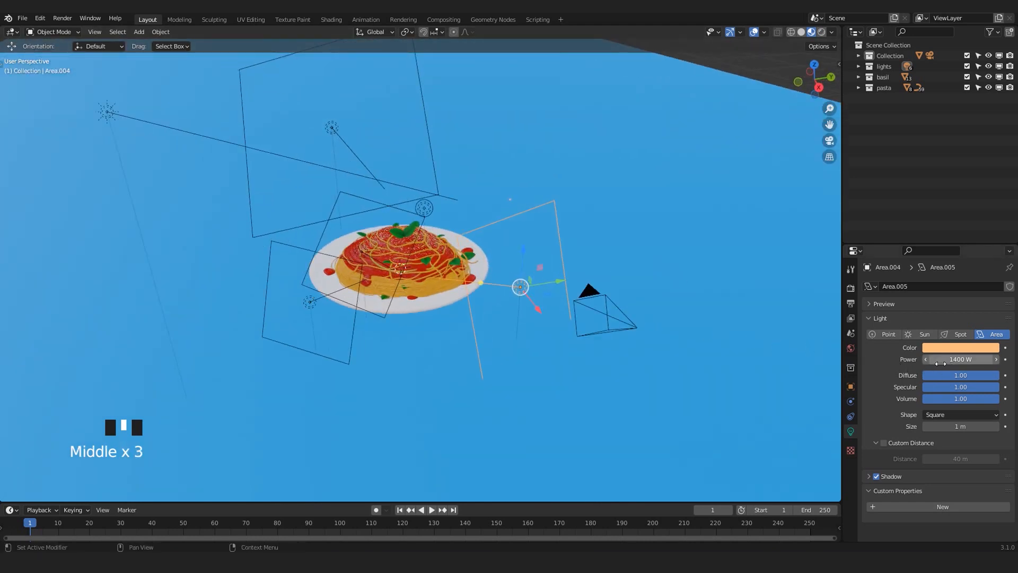
# Select the two area lights on the left of the dish in turn and check their light settings and placement
pyautogui.click(304, 301)
pyautogui.moveTo(305, 302); pyautogui.dragTo(332, 218, button='middle')
pyautogui.click(346, 277)
pyautogui.scroll(3, 345, 277)
pyautogui.scroll(2, 332, 218)
pyautogui.moveTo(340, 273); pyautogui.dragTo(368, 330, button='middle')
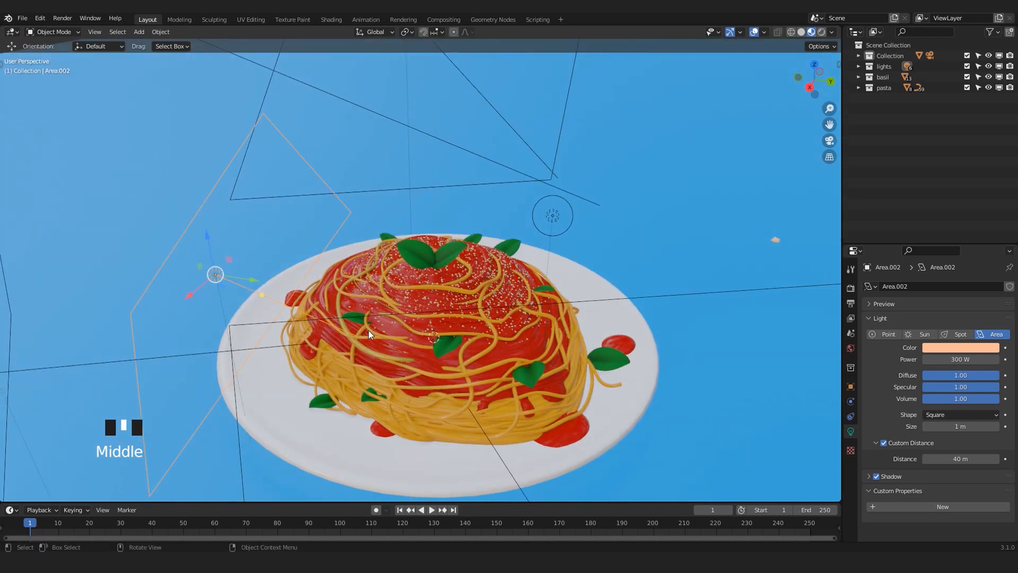
pyautogui.scroll(-2, 317, 311)
pyautogui.scroll(1, 317, 311)
pyautogui.moveTo(317, 311); pyautogui.dragTo(263, 272, button='middle')
pyautogui.scroll(-5, 264, 272)
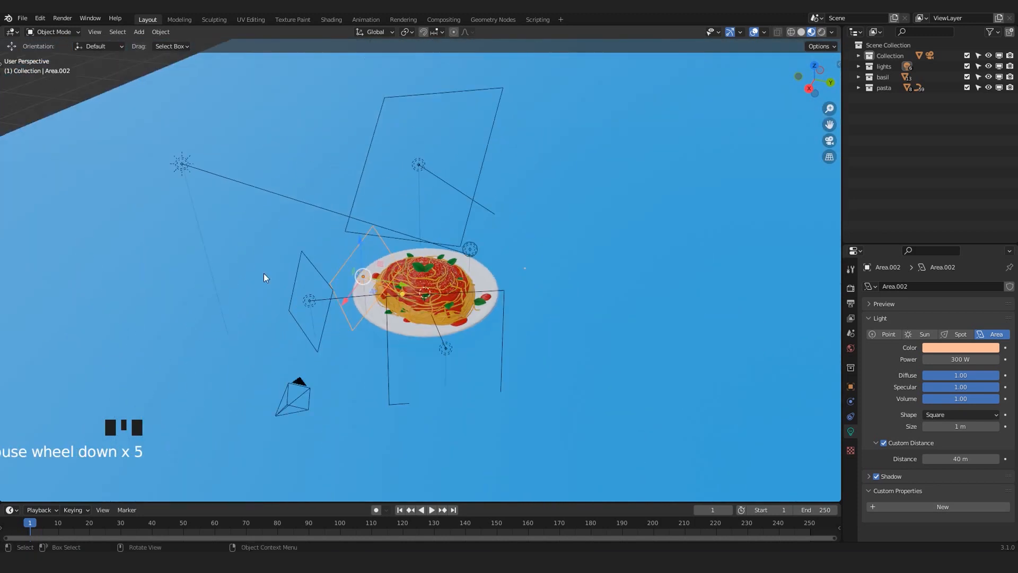
# Select the sun light high up on the left of the scene and check its colour, strength and angle
pyautogui.click(180, 165)
pyautogui.moveTo(243, 234); pyautogui.dragTo(267, 228, button='middle')
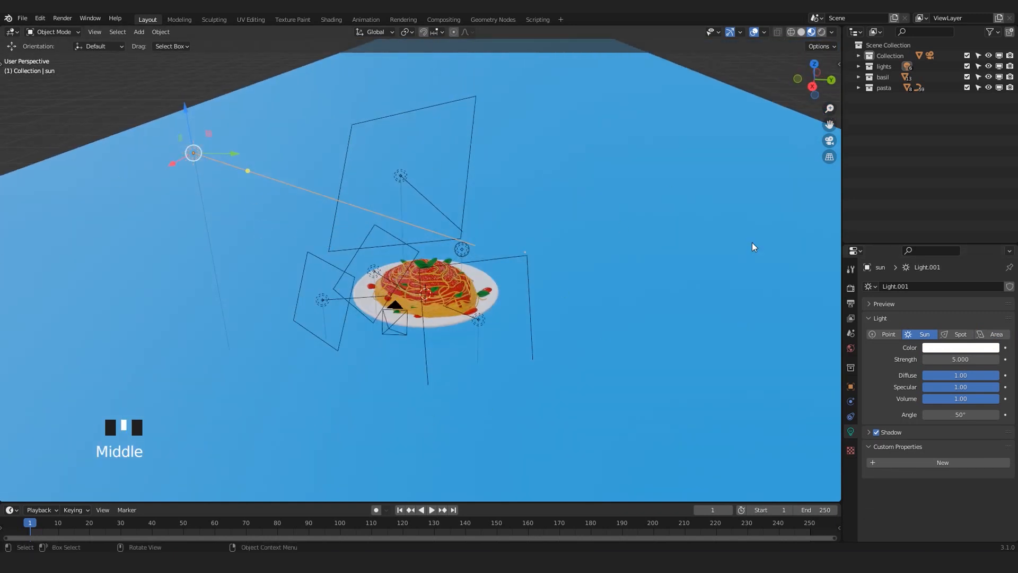
pyautogui.scroll(2, 540, 335)
pyautogui.moveTo(540, 335); pyautogui.dragTo(587, 342, button='middle')
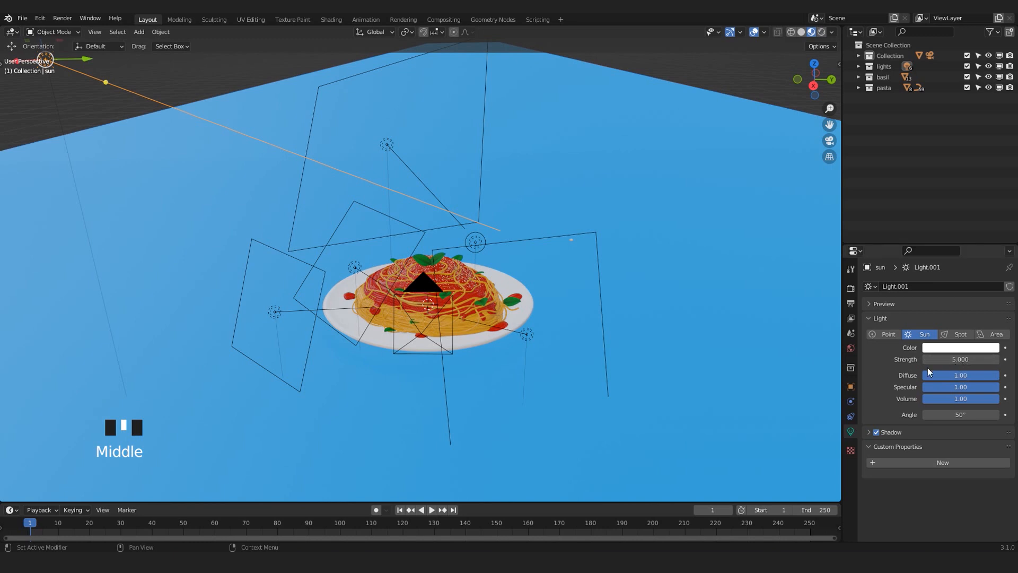
pyautogui.scroll(2, 392, 327)
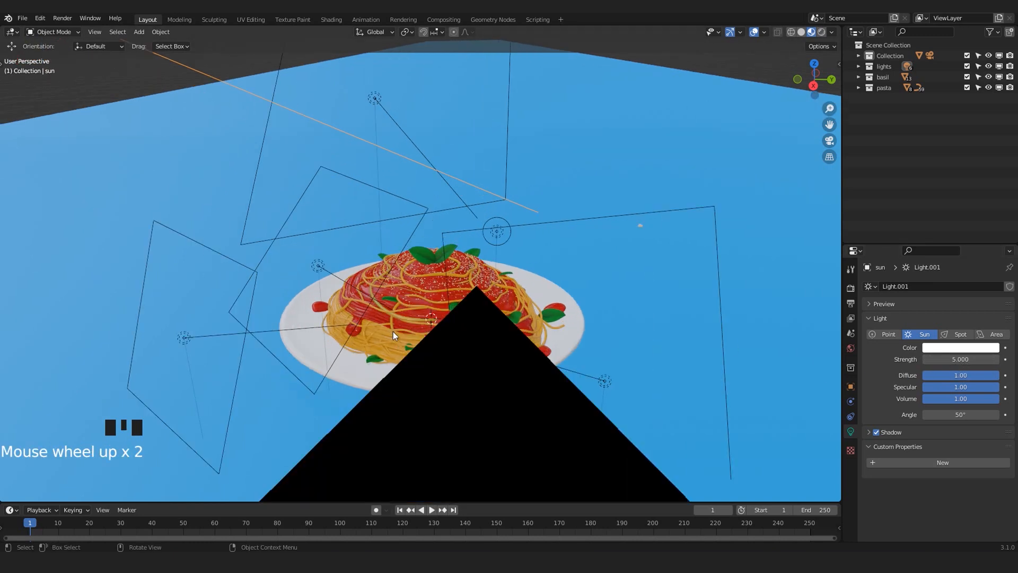
# Return to the camera view and expand the sun light's Shadow settings to check its bias and contact shadow values
pyautogui.press('KP_0')
pyautogui.scroll(5, 393, 332)
pyautogui.scroll(-3, 429, 321)
pyautogui.scroll(3, 428, 321)
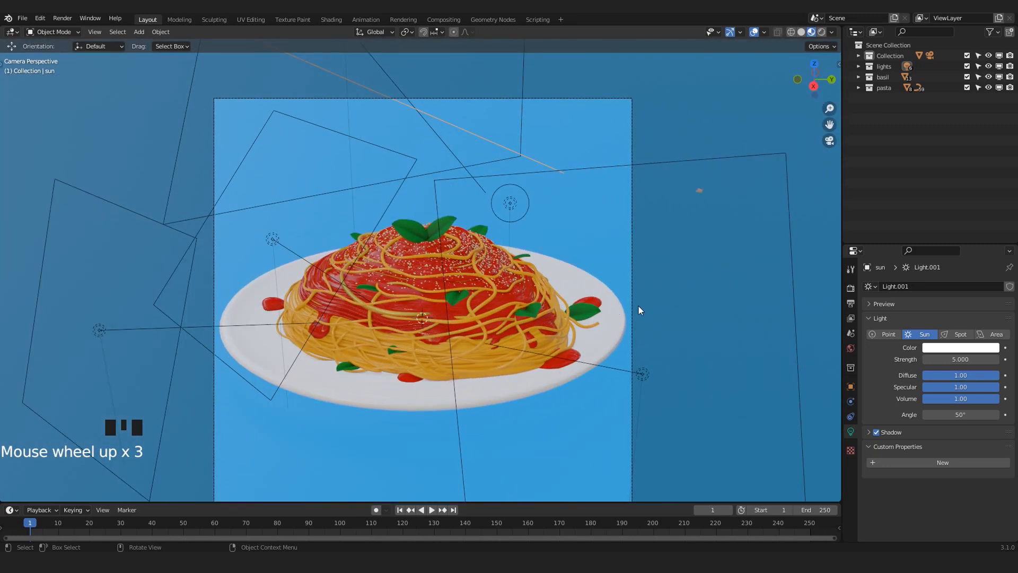
pyautogui.click(868, 432)
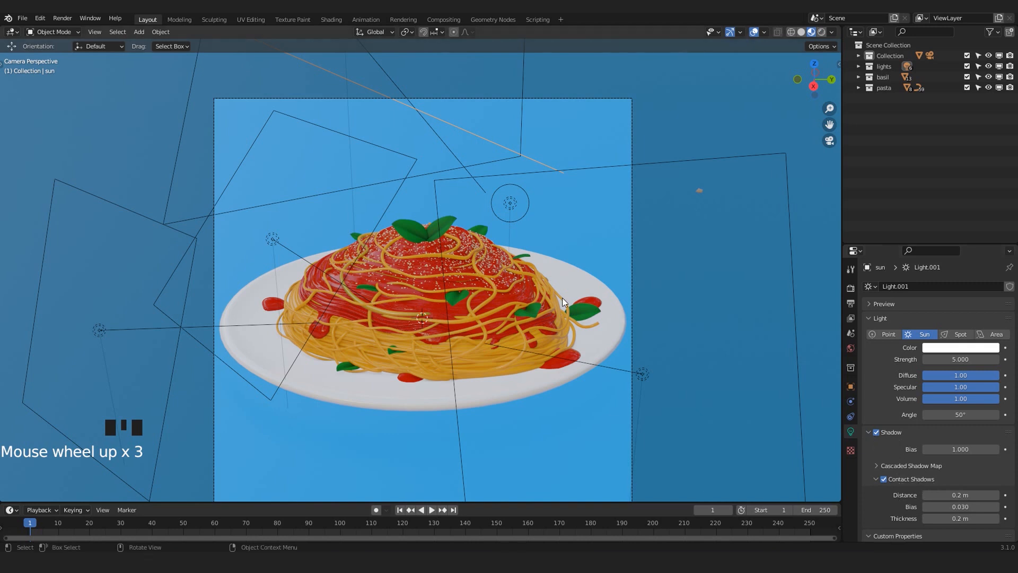
# Review the lit dish from near and far through the camera and from a lower free angle, ending in the camera view
pyautogui.scroll(-3, 559, 272)
pyautogui.scroll(3, 470, 328)
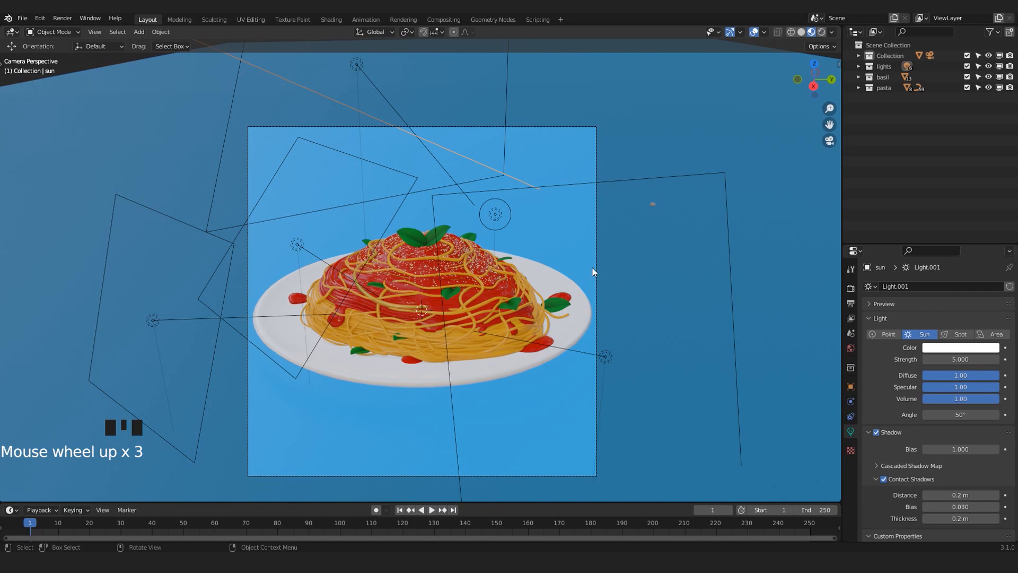
pyautogui.scroll(3, 528, 242)
pyautogui.scroll(-5, 528, 241)
pyautogui.scroll(2, 507, 215)
pyautogui.scroll(2, 448, 340)
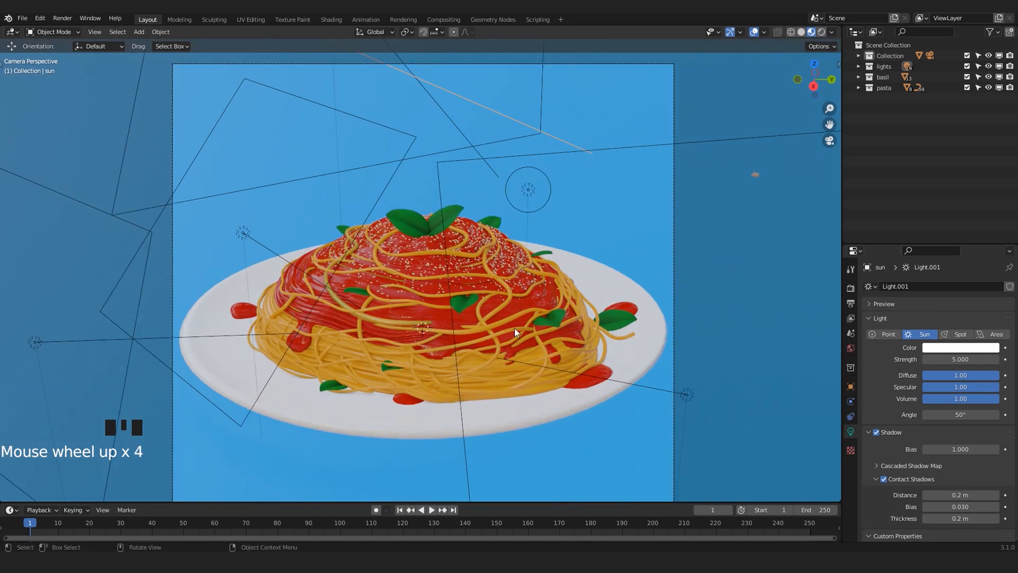
pyautogui.keyDown('shift'); pyautogui.moveTo(514, 328); pyautogui.dragTo(507, 301, button='middle'); pyautogui.keyUp('shift')
pyautogui.scroll(-2, 398, 321)
pyautogui.scroll(5, 487, 304)
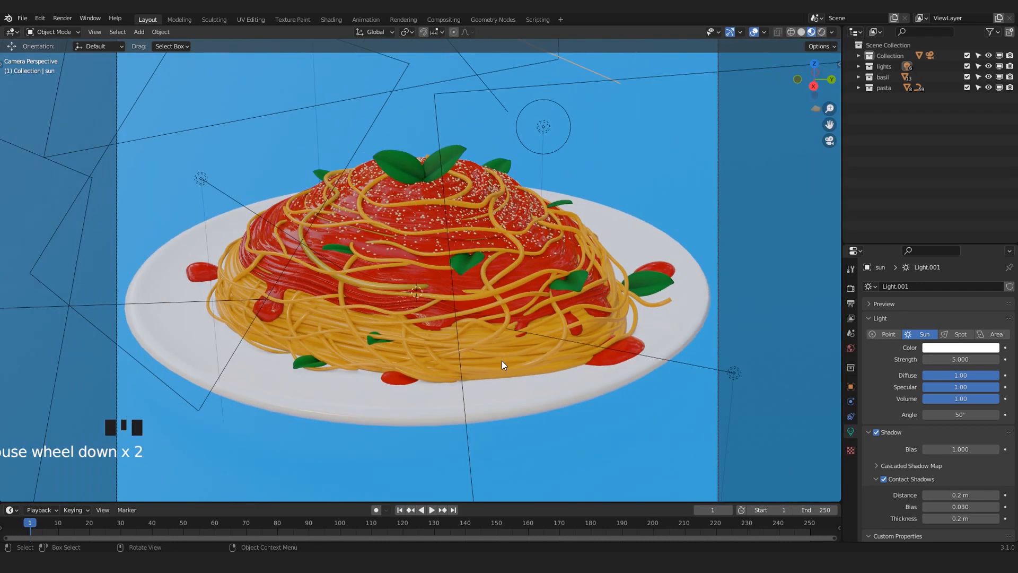
pyautogui.scroll(-2, 564, 288)
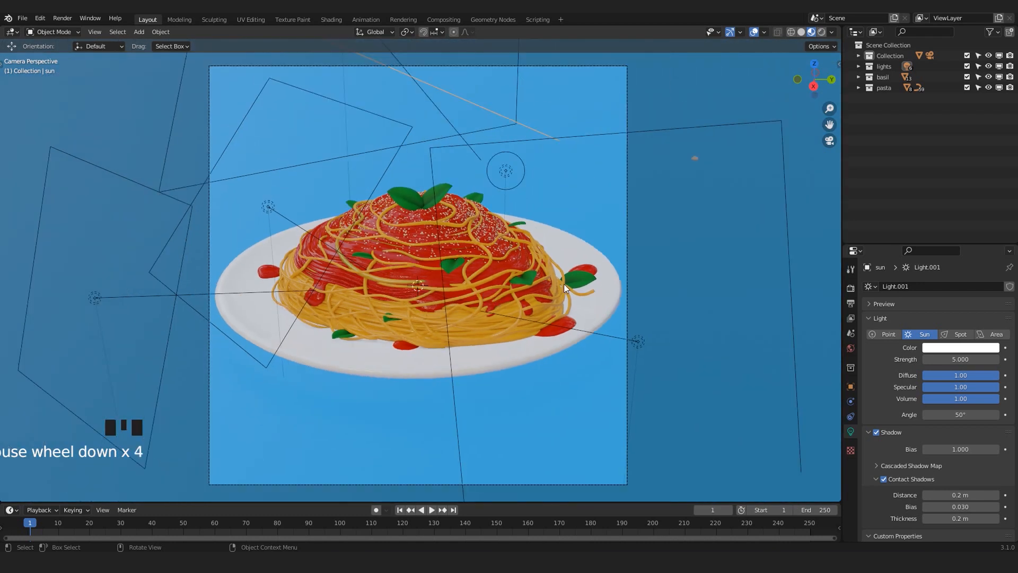
pyautogui.scroll(-2, 519, 348)
pyautogui.keyDown('shift'); pyautogui.moveTo(476, 256); pyautogui.dragTo(564, 337, button='middle'); pyautogui.keyUp('shift')
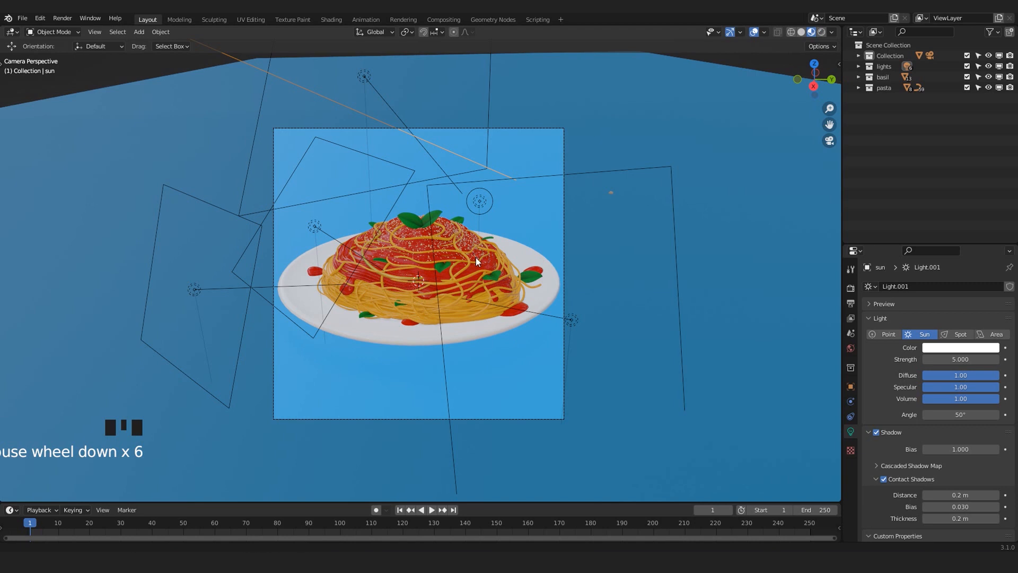
pyautogui.scroll(2, 489, 315)
pyautogui.scroll(-3, 533, 308)
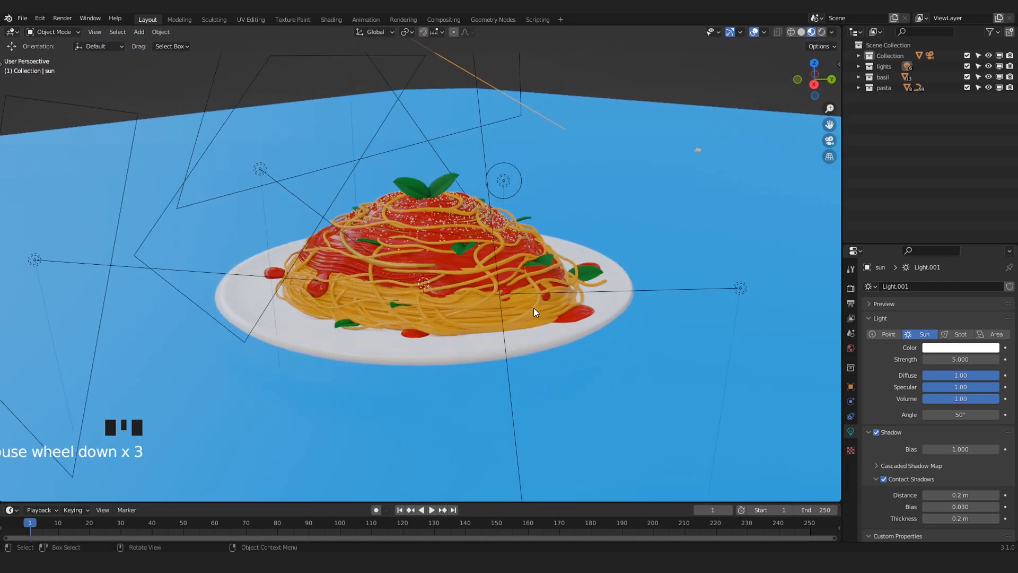
pyautogui.press('KP_0')
pyautogui.scroll(2, 518, 308)
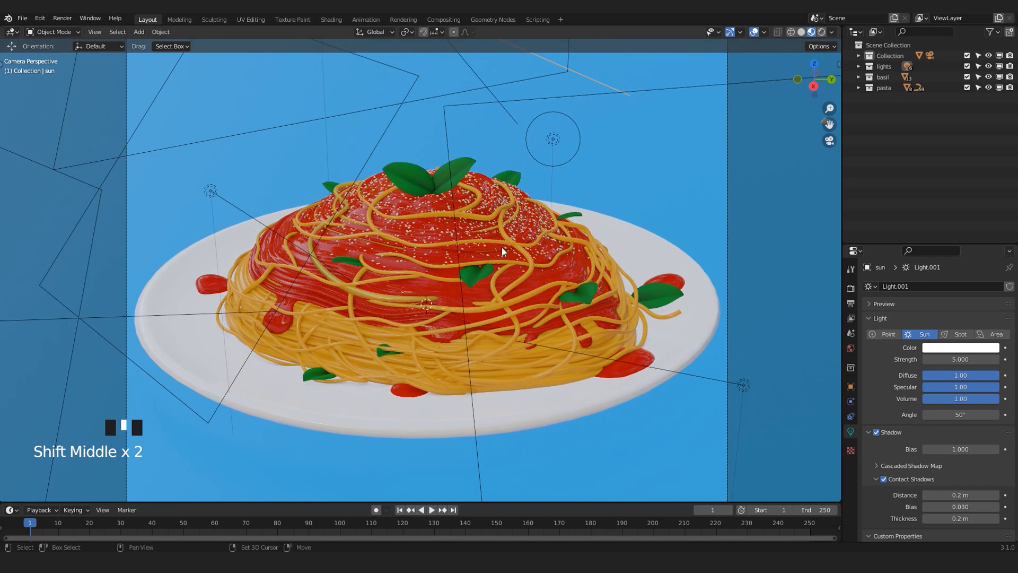
# Render the final image from the camera view and examine the rendered spaghetti dish up close and from further away
pyautogui.keyDown('shift'); pyautogui.moveTo(502, 247); pyautogui.dragTo(518, 247, button='middle'); pyautogui.keyUp('shift')
pyautogui.scroll(-2, 542, 239)
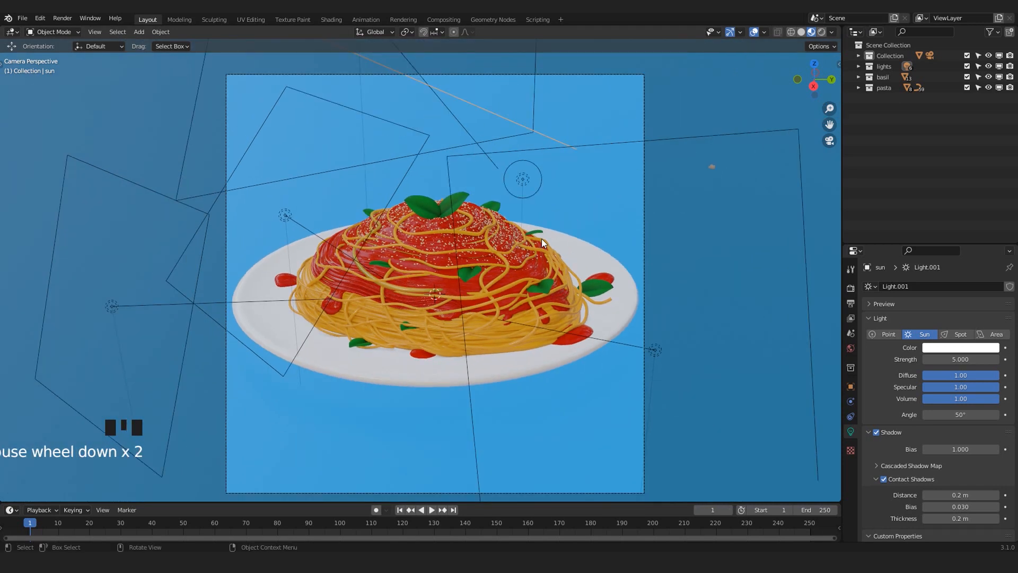
pyautogui.press('F12')
pyautogui.scroll(-2, 542, 236)
pyautogui.scroll(4, 542, 236)
pyautogui.scroll(-3, 571, 252)
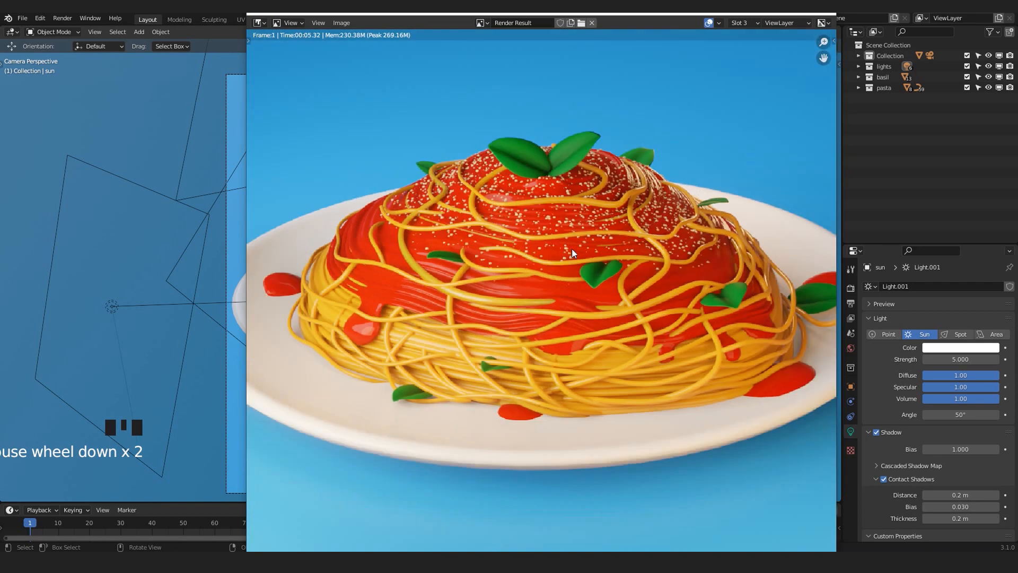
pyautogui.scroll(1, 572, 253)
pyautogui.scroll(1, 572, 249)
pyautogui.scroll(-4, 653, 157)
pyautogui.scroll(4, 652, 157)
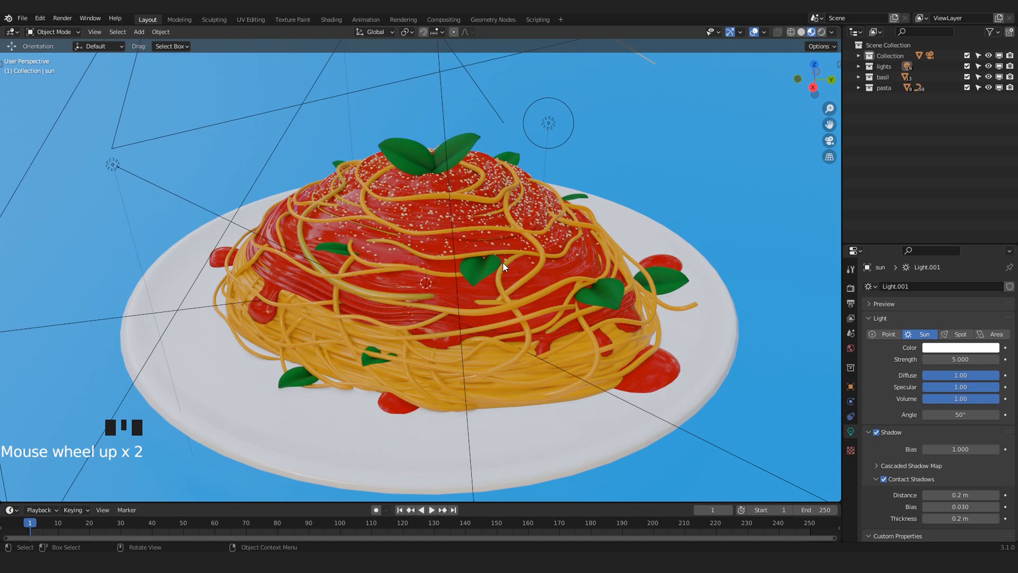
# Inspect the spaghetti, sauce, basil and plate from several free angles around the dish, both near and far
pyautogui.scroll(-2, 503, 263)
pyautogui.moveTo(454, 285)
pyautogui.mouseDown(button='middle')
pyautogui.moveTo(389, 280)
pyautogui.moveTo(457, 269)
pyautogui.moveTo(422, 253)
pyautogui.moveTo(391, 279)
pyautogui.moveTo(386, 323)
pyautogui.moveTo(448, 282)
pyautogui.mouseUp(button='middle')
pyautogui.scroll(2, 408, 273)
pyautogui.scroll(-2, 385, 322)
pyautogui.scroll(1, 448, 282)
pyautogui.moveTo(529, 271); pyautogui.dragTo(466, 286, button='middle')
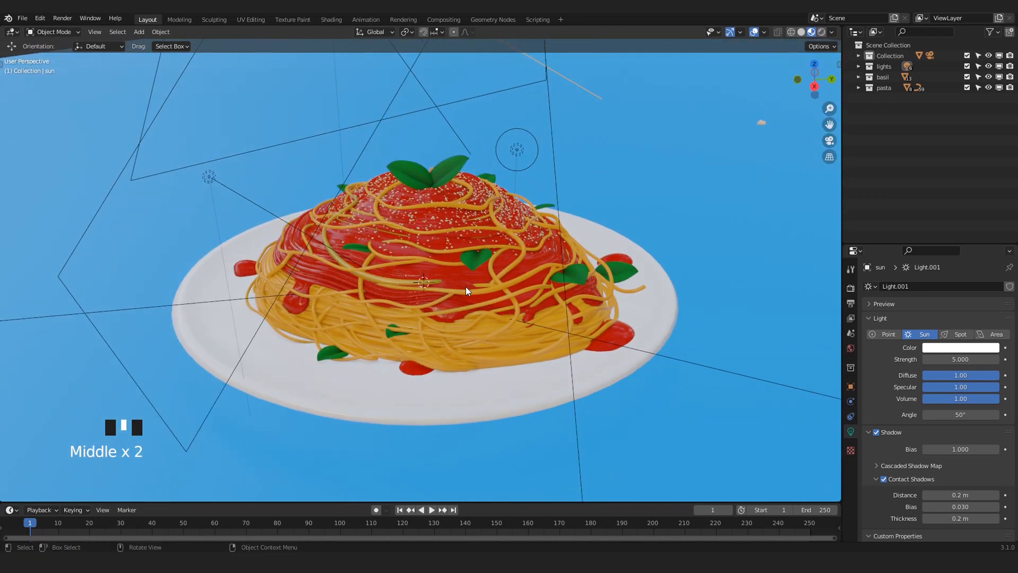
pyautogui.moveTo(452, 297); pyautogui.dragTo(470, 280, button='middle')
pyautogui.scroll(2, 470, 280)
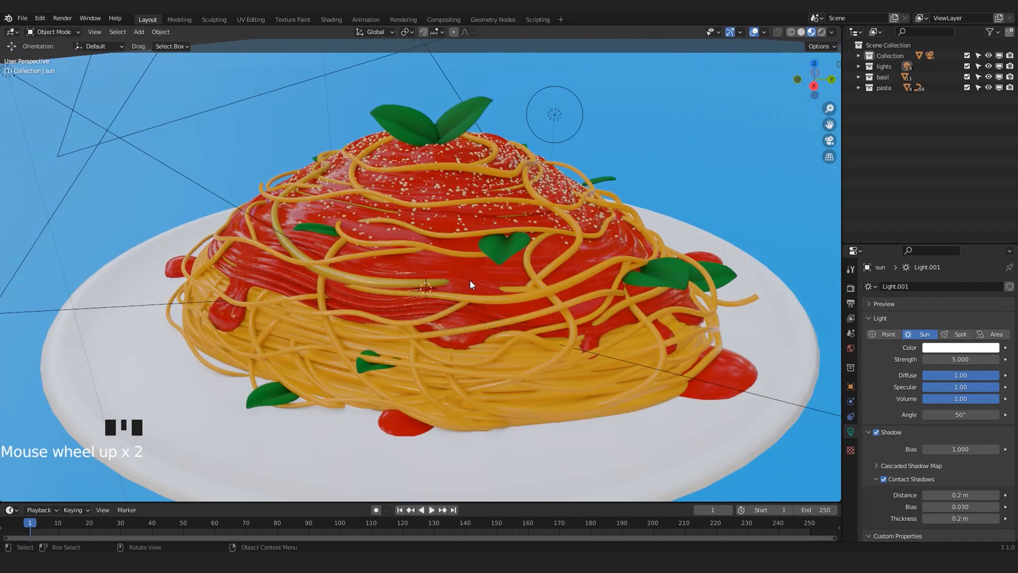
pyautogui.scroll(-1, 438, 284)
pyautogui.moveTo(454, 260); pyautogui.dragTo(303, 317, button='middle')
pyautogui.scroll(-2, 376, 282)
pyautogui.moveTo(377, 282); pyautogui.dragTo(469, 246, button='middle')
pyautogui.scroll(3, 403, 291)
pyautogui.scroll(-3, 453, 294)
pyautogui.scroll(1, 453, 294)
pyautogui.scroll(2, 467, 257)
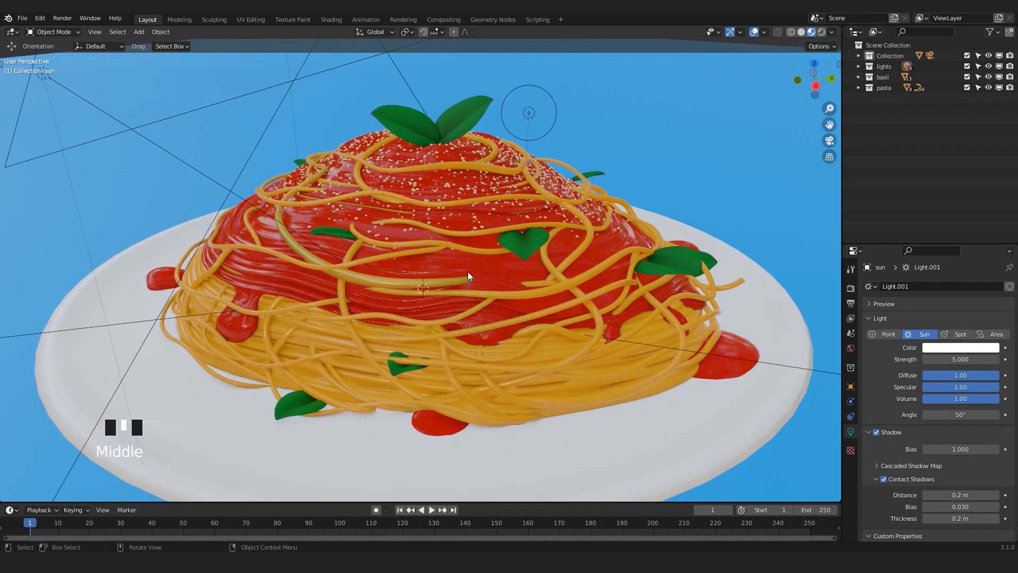